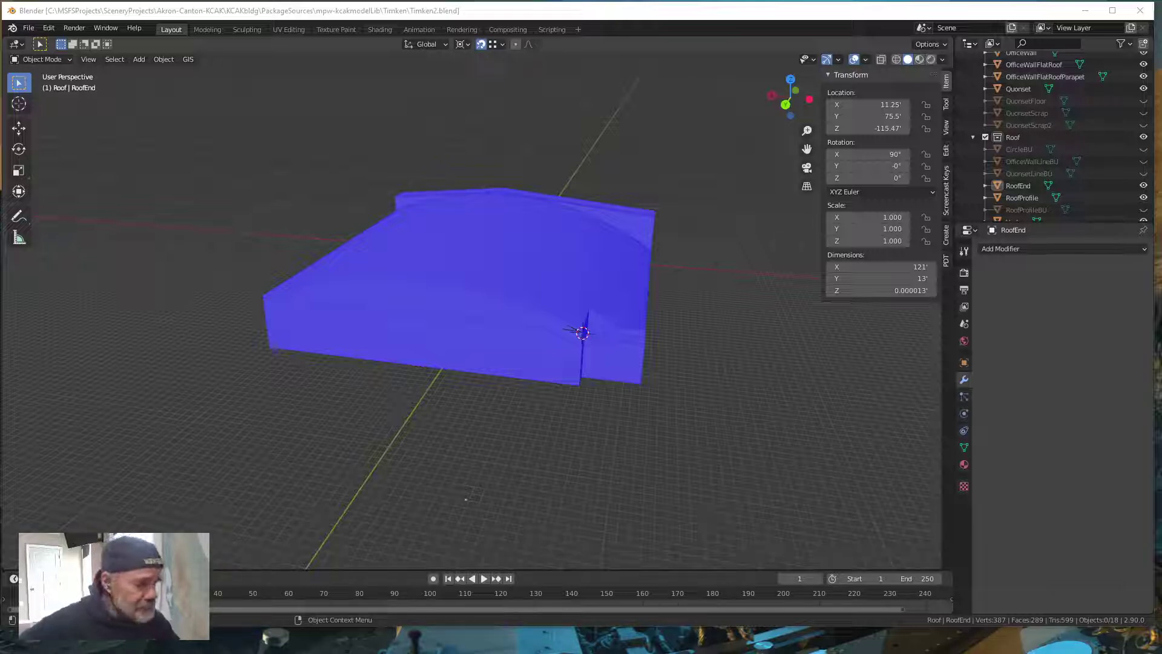
# - Select the Quonset object, turn off the Face Orientation overlay and open the object's mesh for editing
pyautogui.click(467, 499)
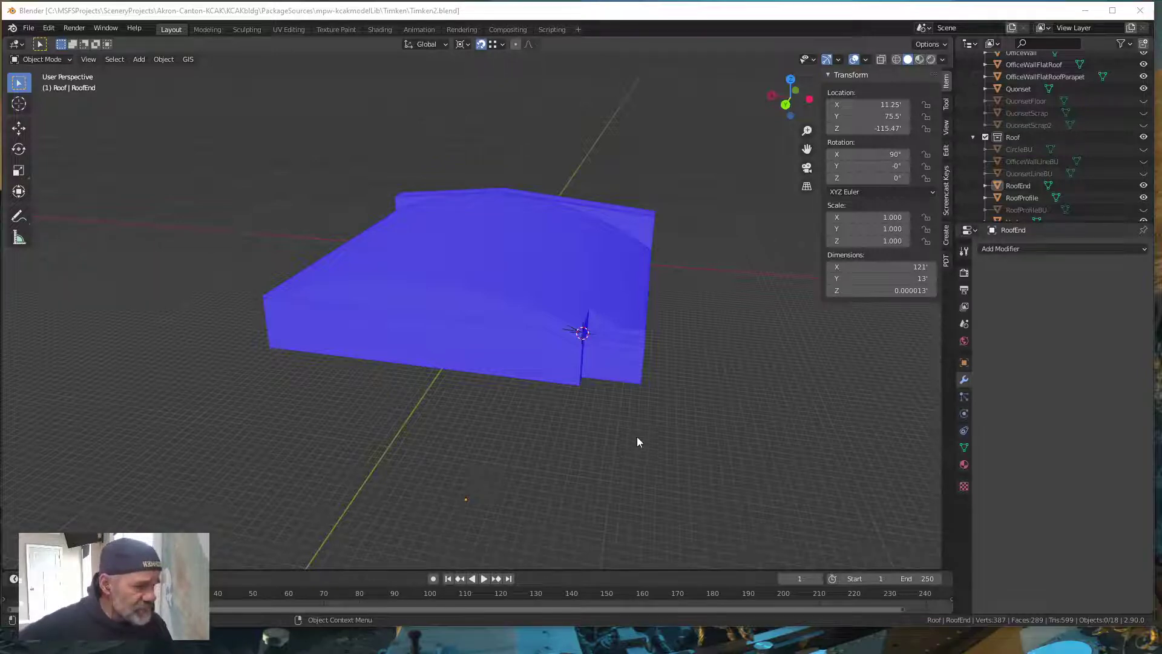
pyautogui.moveTo(659, 428); pyautogui.dragTo(609, 433, button='middle')
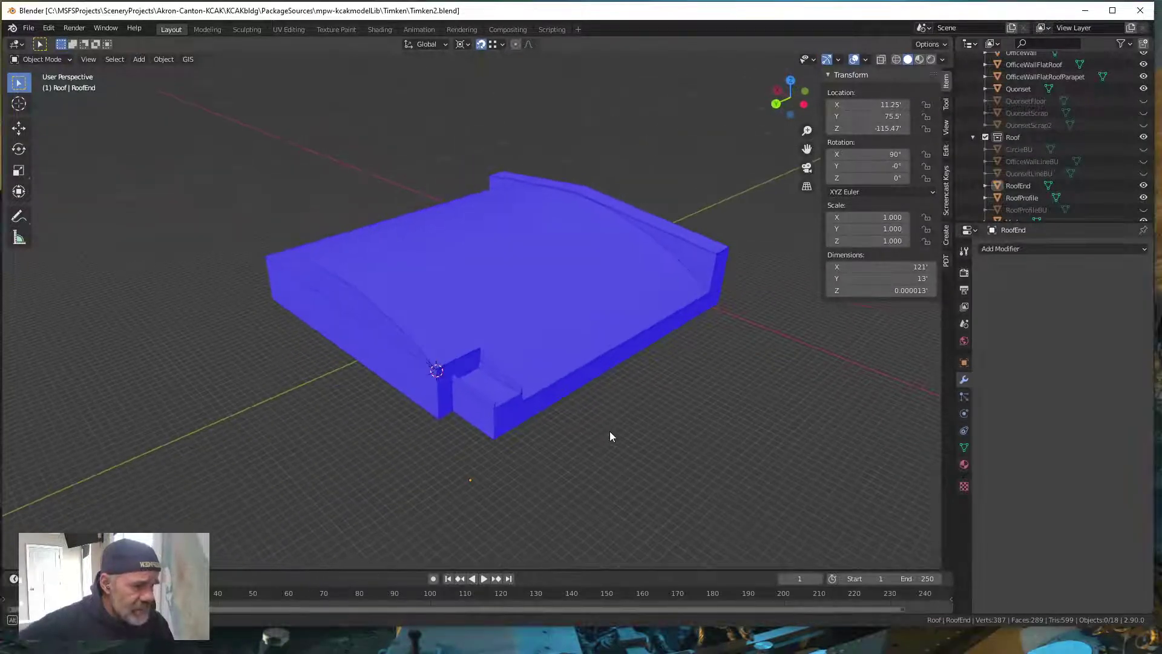
pyautogui.keyDown('shift'); pyautogui.moveTo(514, 421); pyautogui.dragTo(537, 397, button='middle'); pyautogui.keyUp('shift')
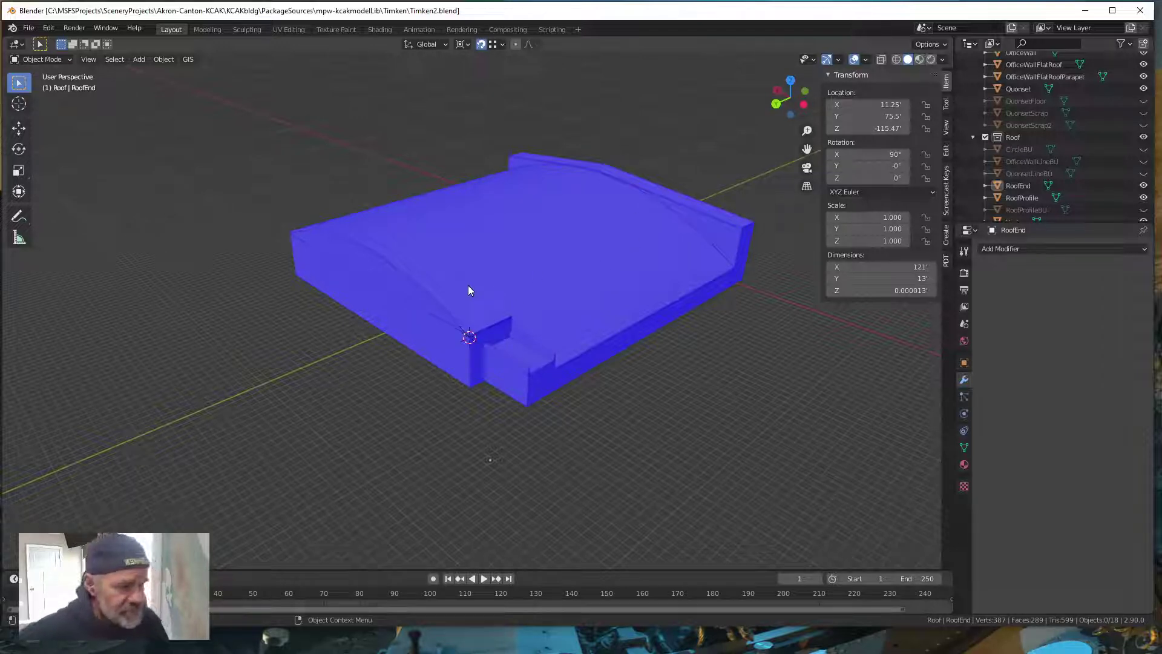
pyautogui.moveTo(569, 366)
pyautogui.mouseDown(button='middle')
pyautogui.moveTo(546, 301)
pyautogui.moveTo(557, 379)
pyautogui.moveTo(569, 365)
pyautogui.mouseUp(button='middle')
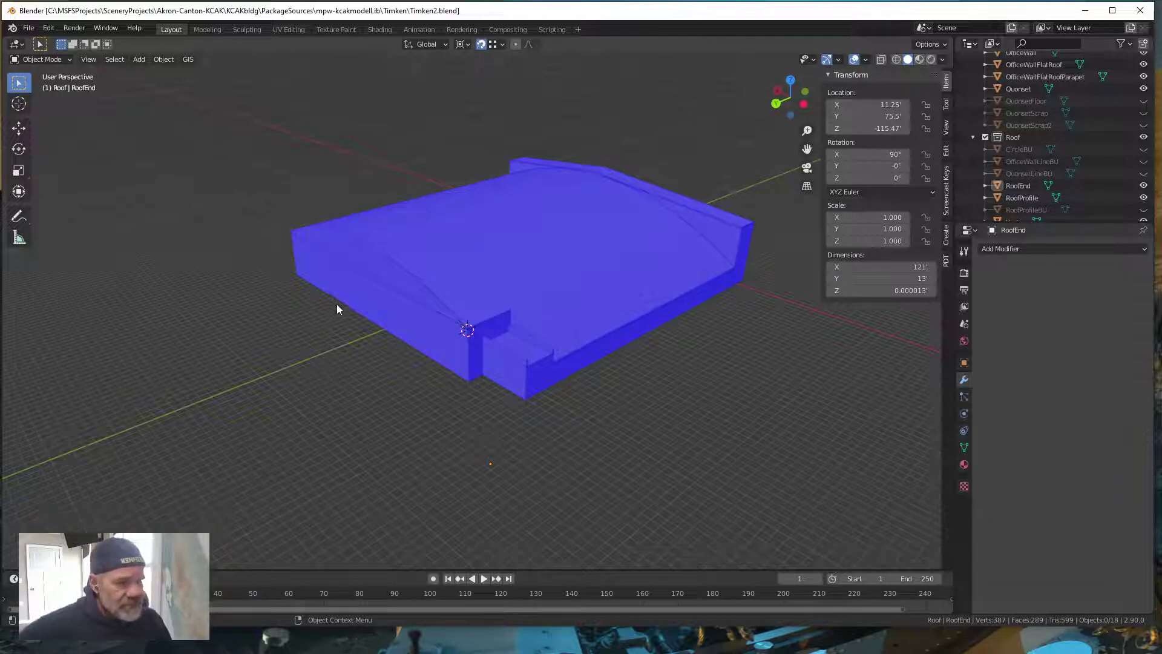
pyautogui.click(354, 294)
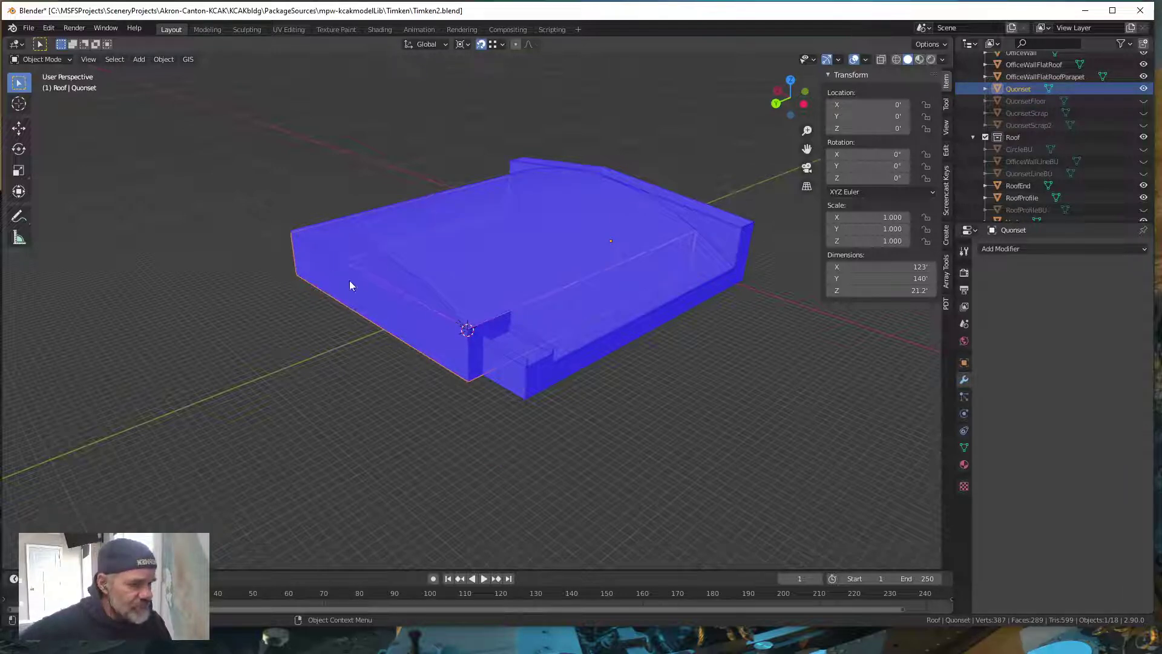
pyautogui.click(867, 60)
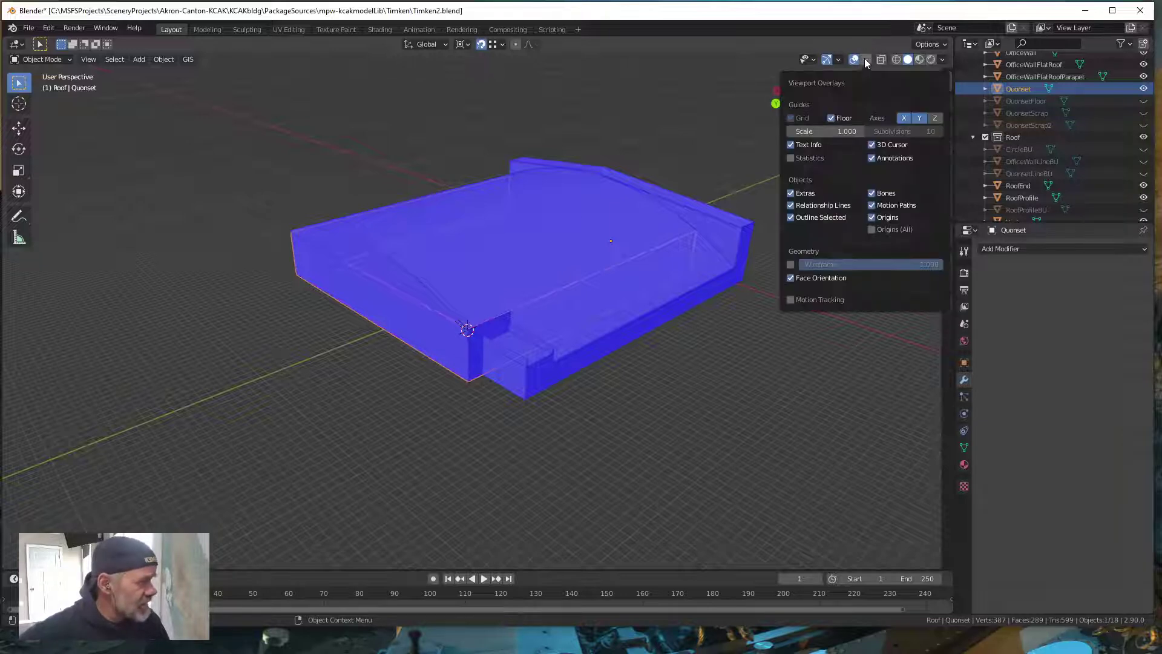
pyautogui.click(791, 279)
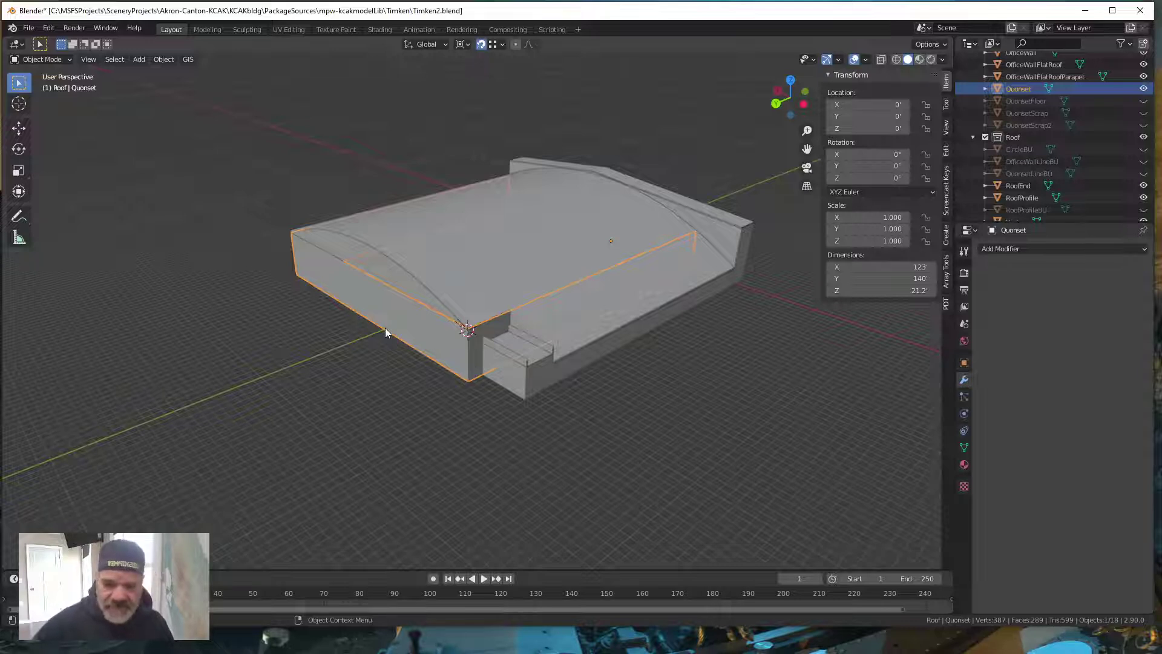
pyautogui.press('Tab')
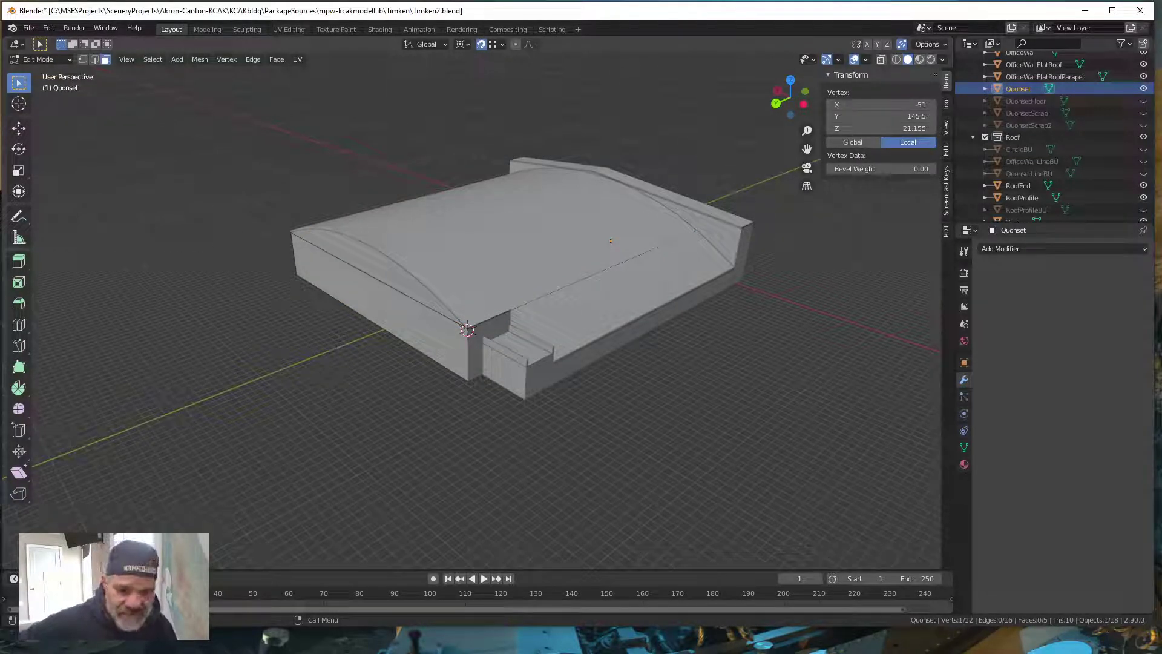
# - Switch to Google Earth Pro and examine the Timken hangar's front, roof and side annex from several angles
pyautogui.hotkey('alt', 'Tab')
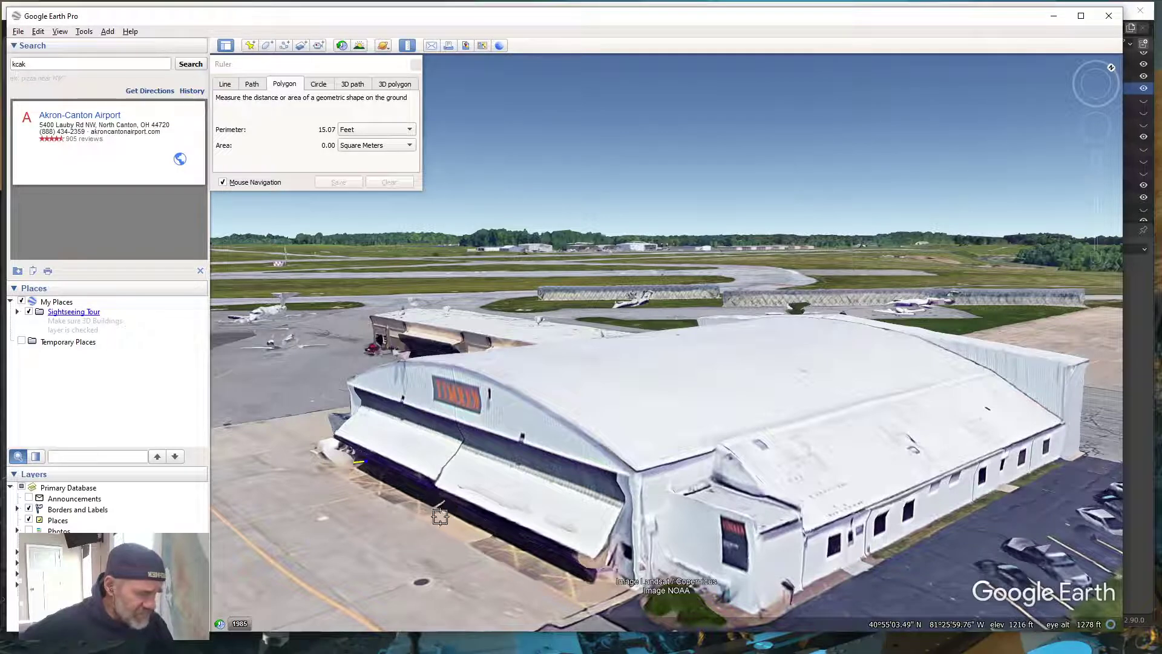
pyautogui.moveTo(448, 509); pyautogui.dragTo(495, 480)
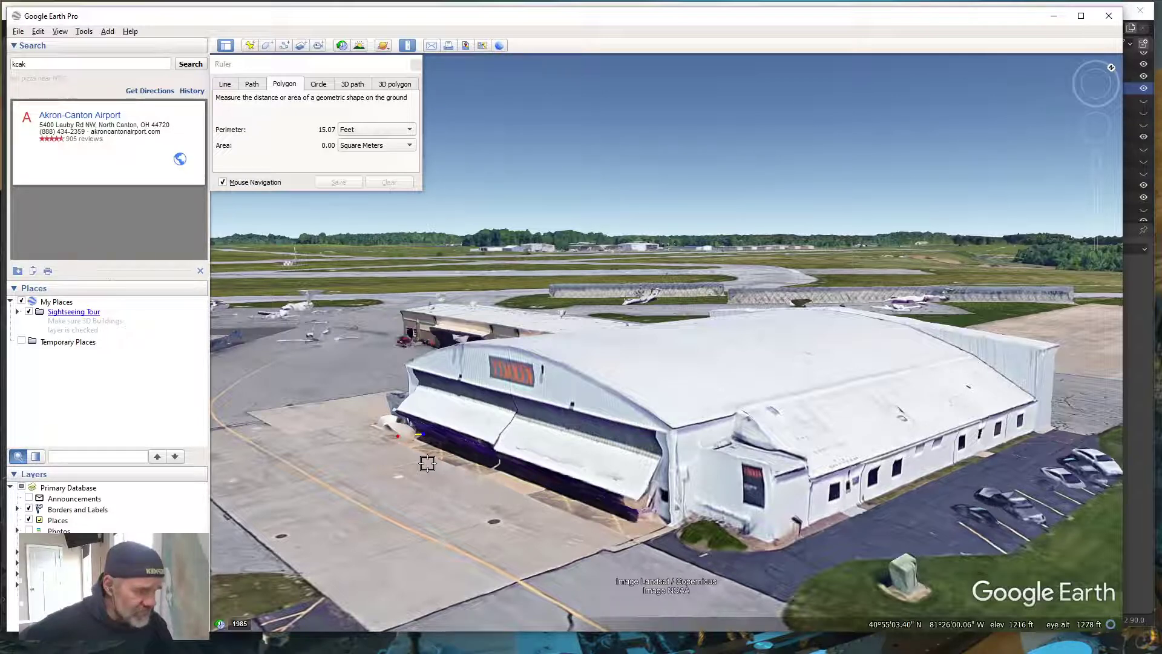
pyautogui.scroll(-1, 534, 428)
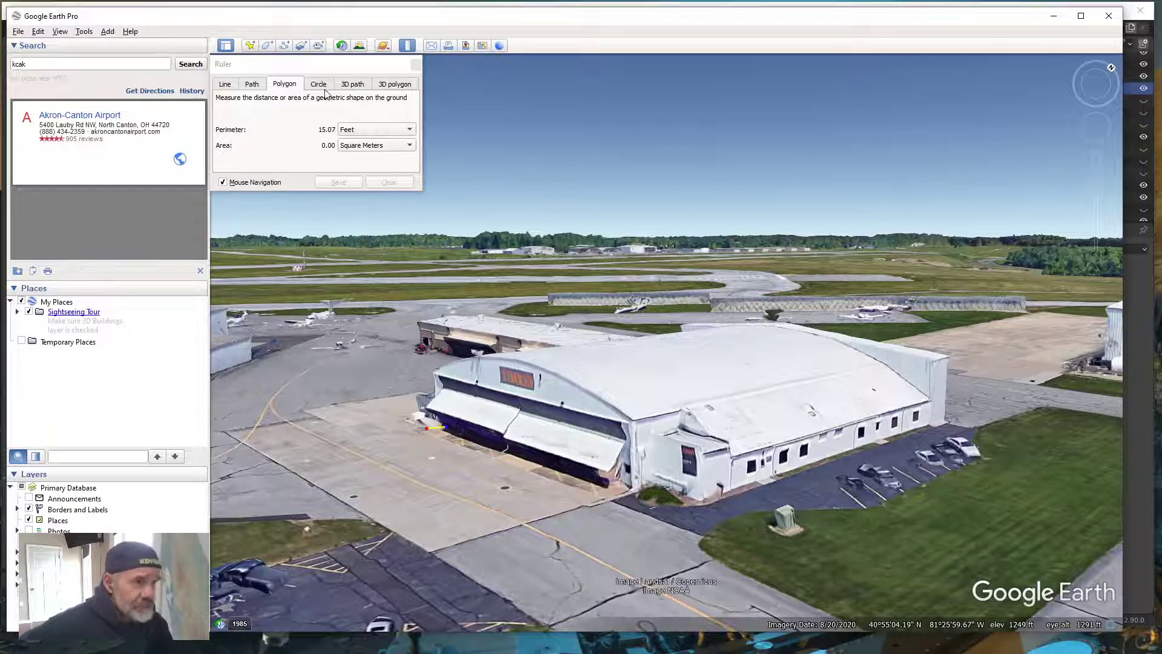
pyautogui.click(257, 85)
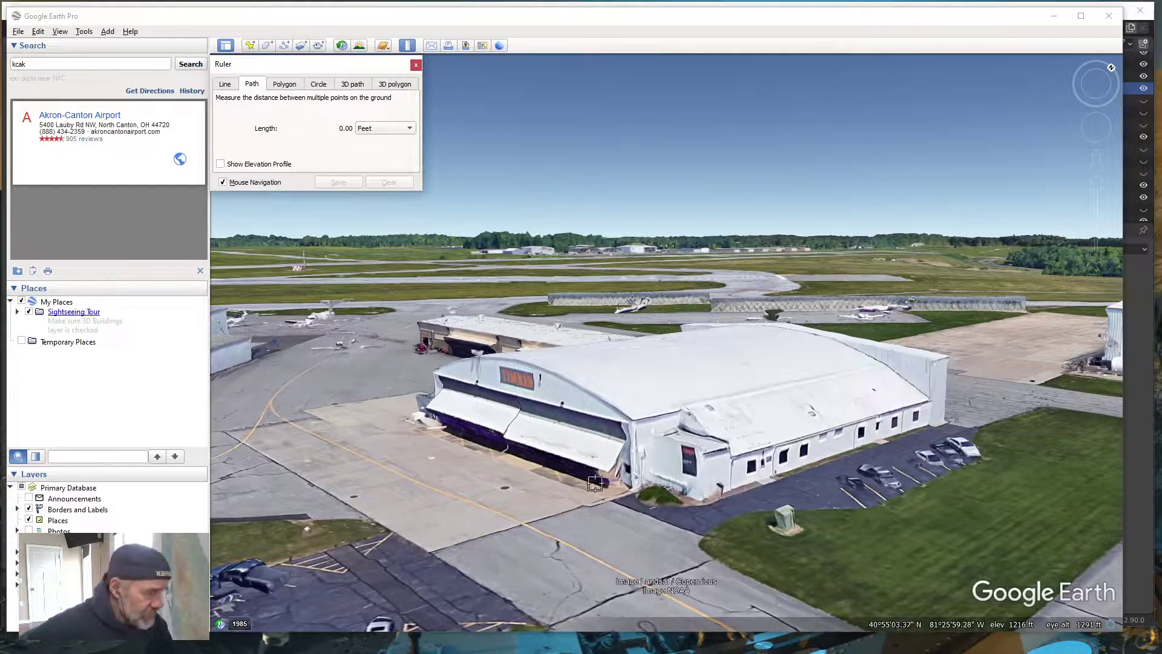
pyautogui.click(671, 483)
pyautogui.moveTo(671, 483); pyautogui.dragTo(672, 451, button='middle')
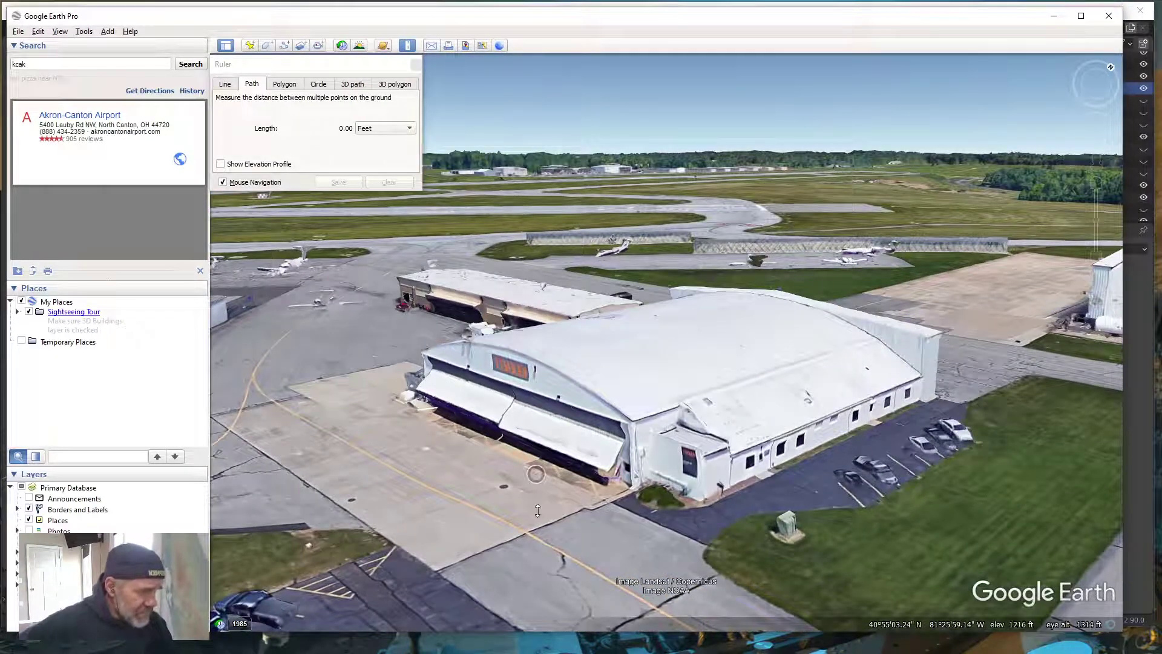
pyautogui.moveTo(536, 474); pyautogui.dragTo(563, 511, button='middle')
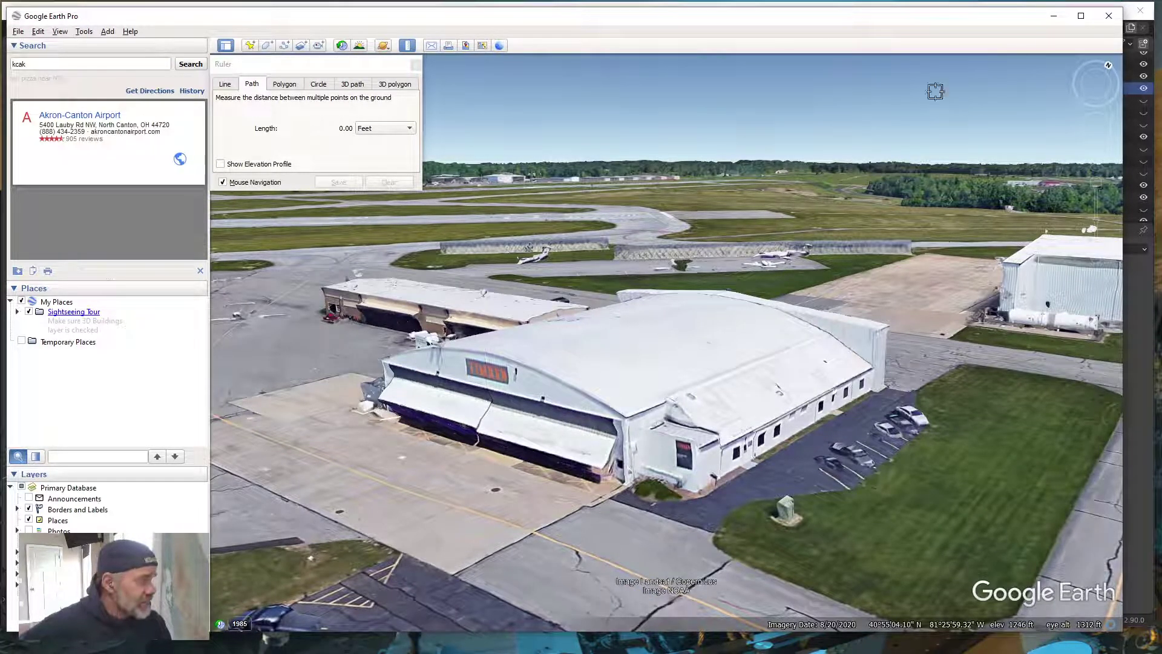
pyautogui.moveTo(585, 481); pyautogui.dragTo(699, 317, button='middle')
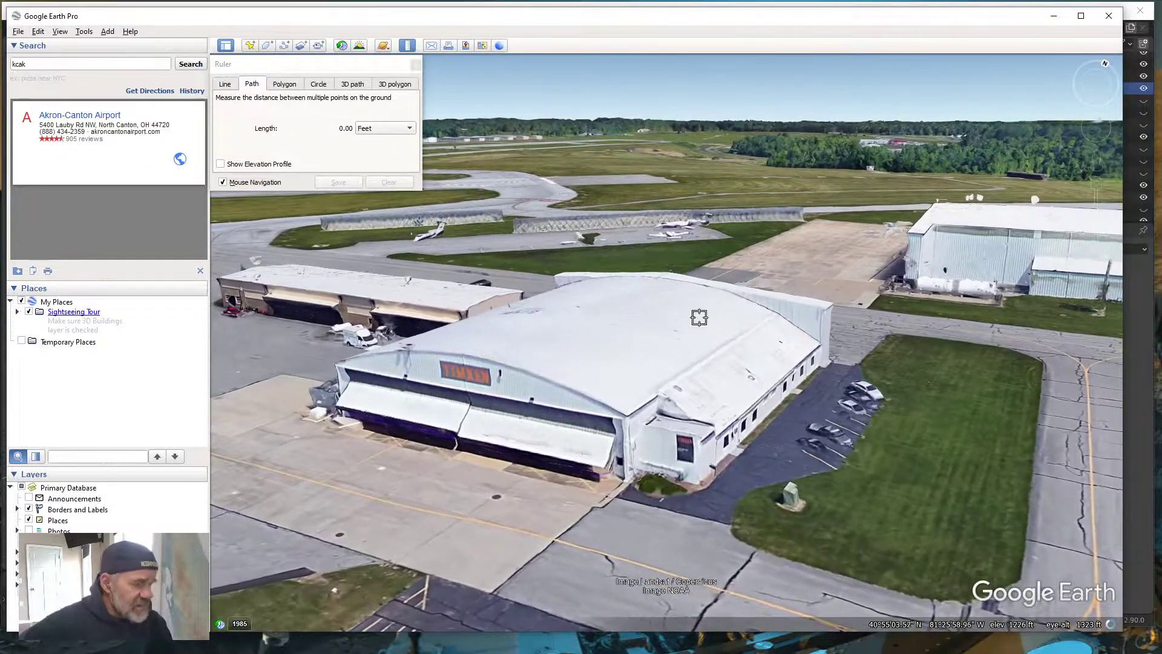
# - Measure the height of the hangar's front corner beside the annex with a 3D path in feet, and clear the measurement
pyautogui.click(356, 89)
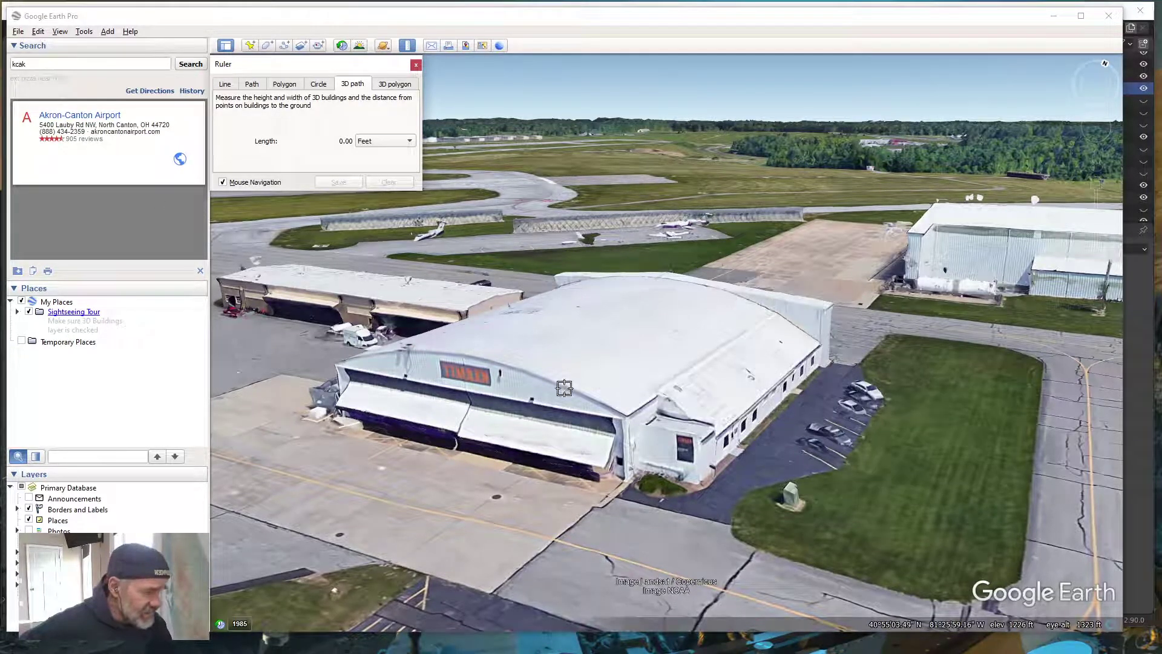
pyautogui.moveTo(736, 386); pyautogui.dragTo(591, 327, button='middle')
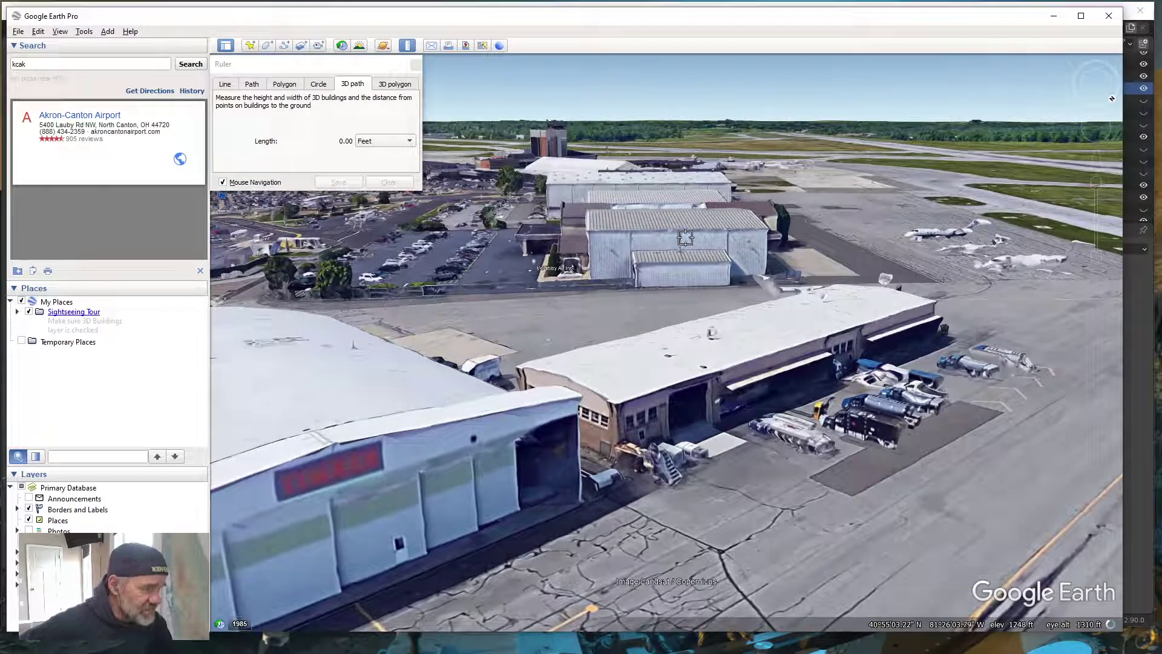
pyautogui.moveTo(538, 396); pyautogui.dragTo(587, 456, button='middle')
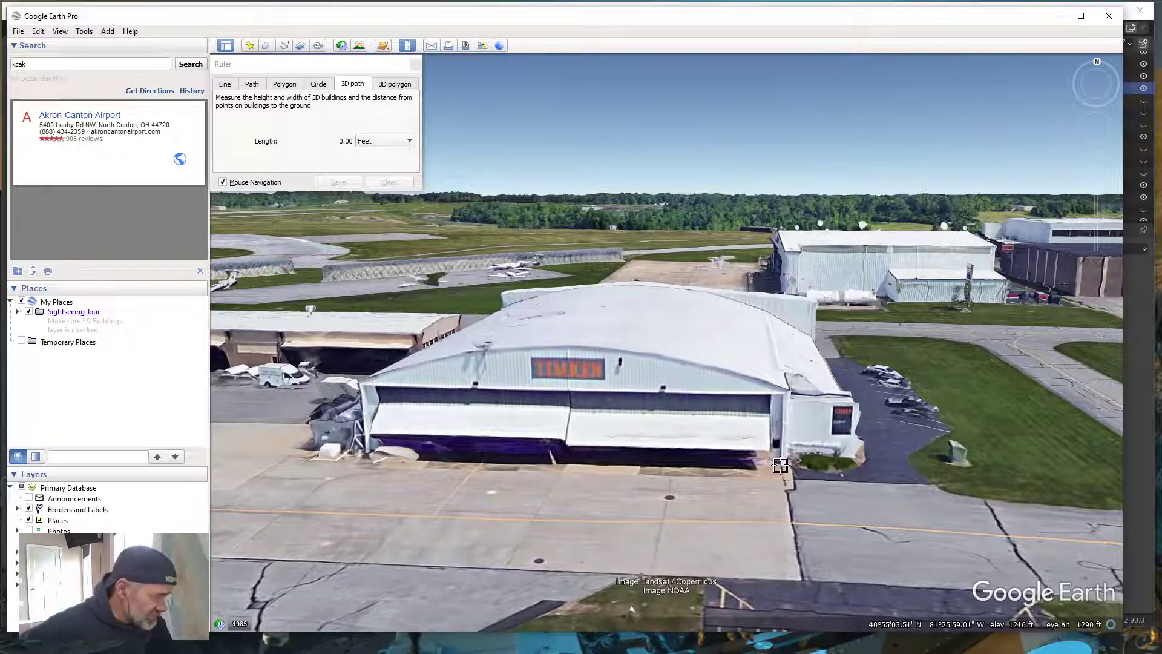
pyautogui.click(781, 465)
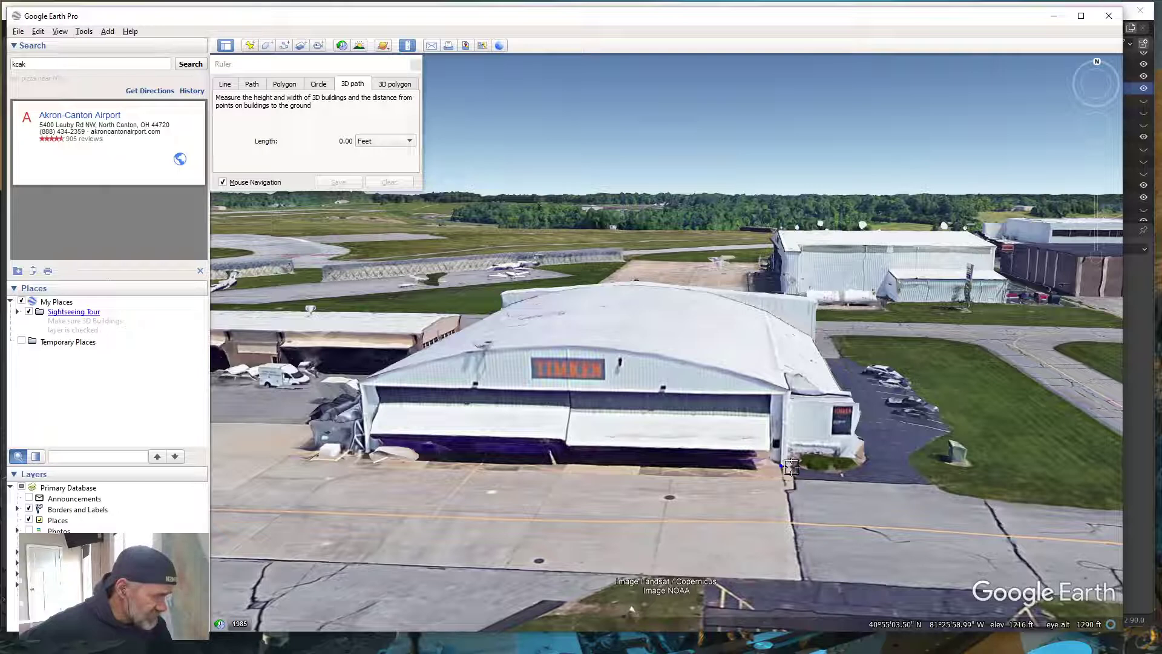
pyautogui.click(781, 394)
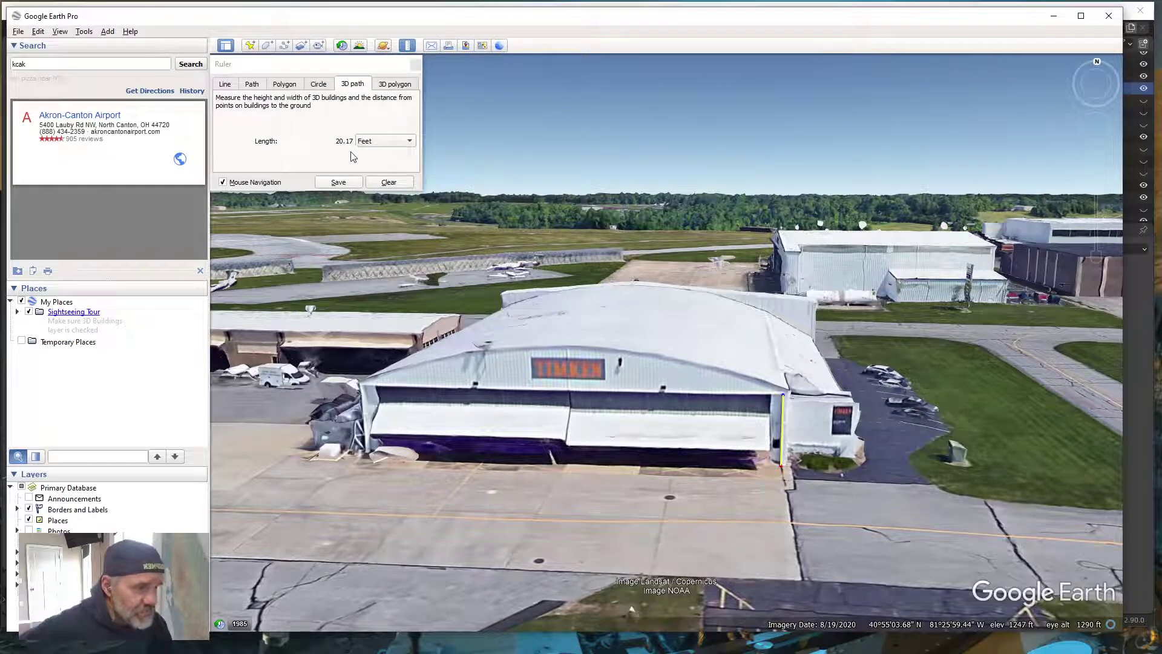
pyautogui.click(395, 184)
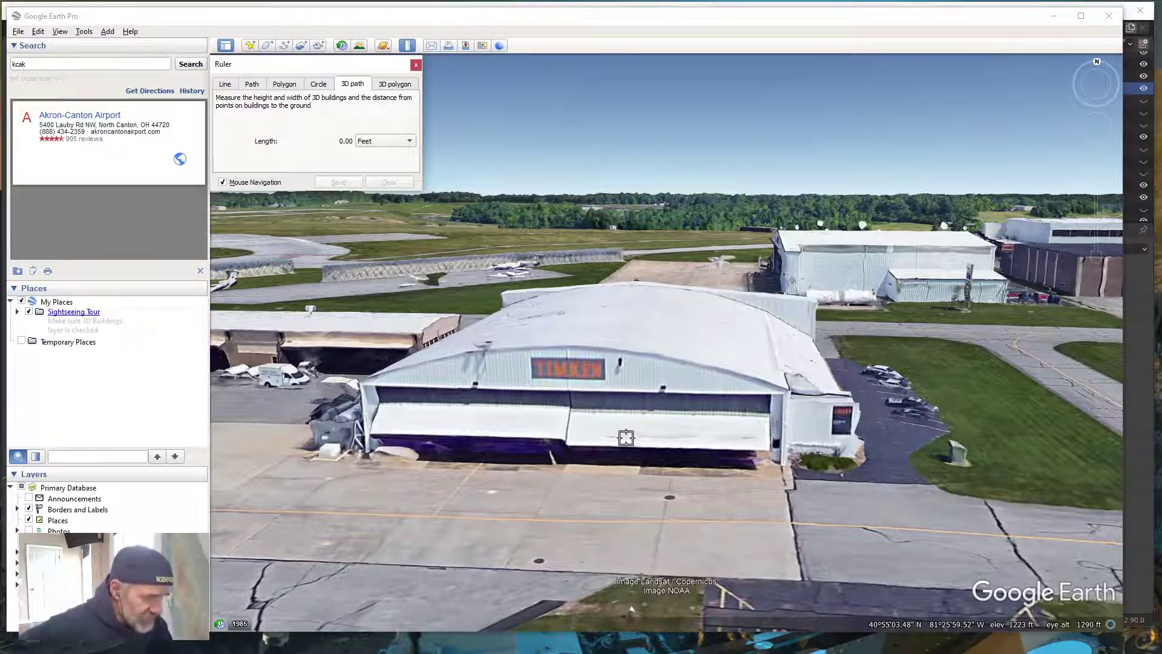
# - Examine the hangar's door front and the corner where it meets the side annex up close
pyautogui.moveTo(404, 473); pyautogui.dragTo(447, 475, button='middle')
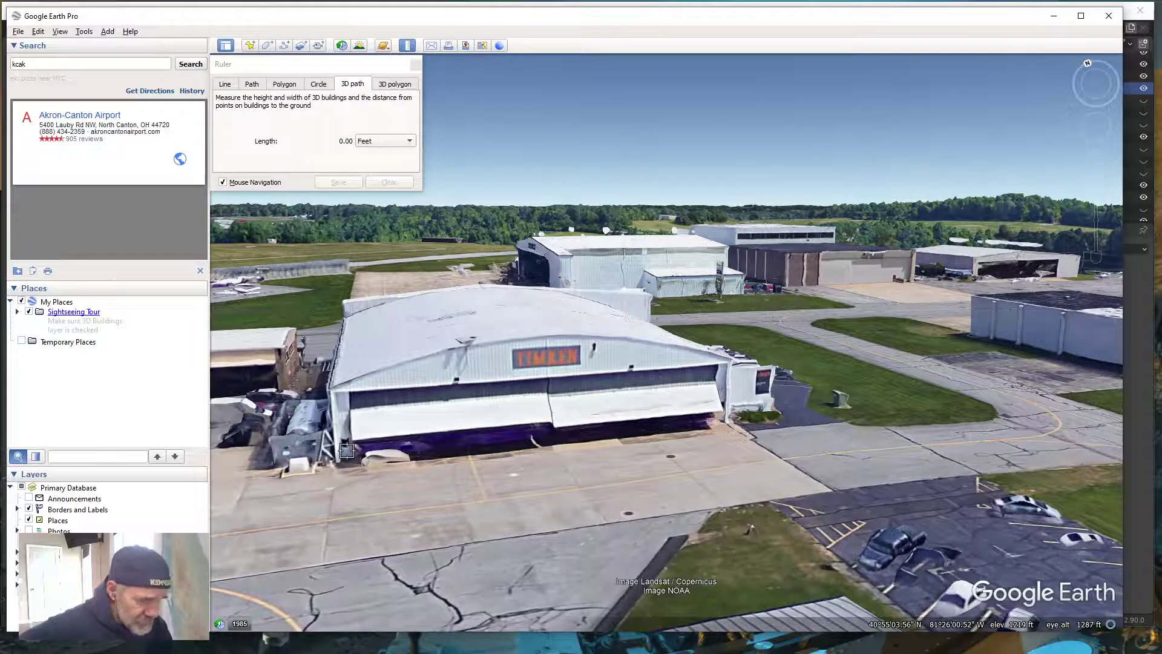
pyautogui.moveTo(758, 449); pyautogui.dragTo(768, 419, button='middle')
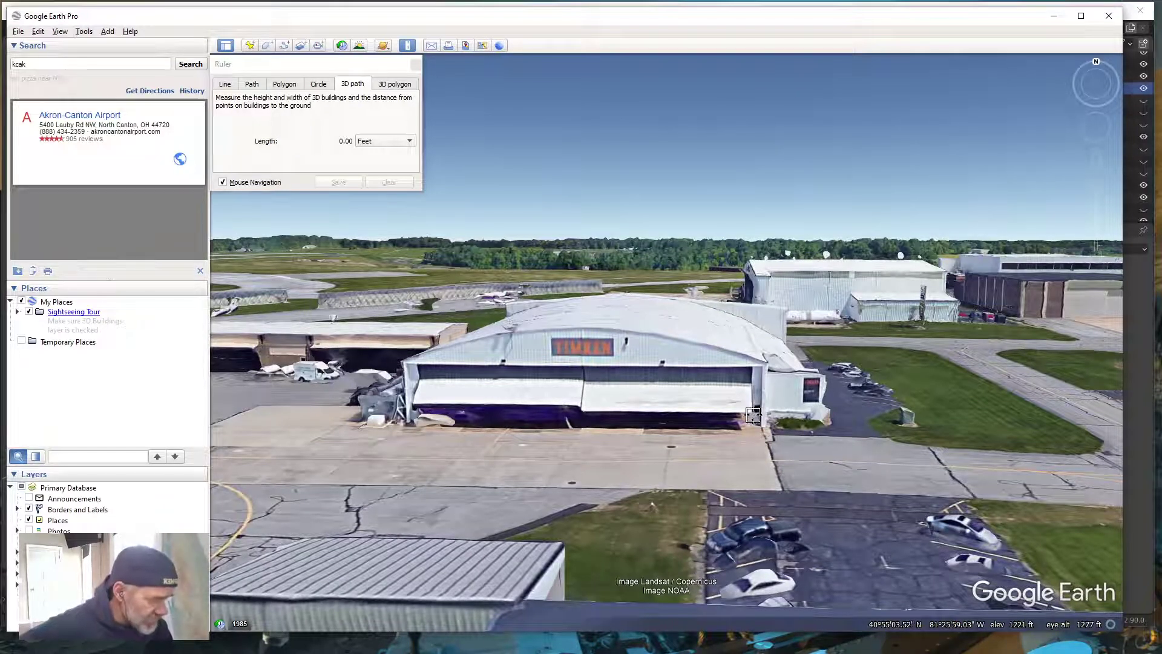
pyautogui.moveTo(532, 458); pyautogui.dragTo(534, 421, button='middle')
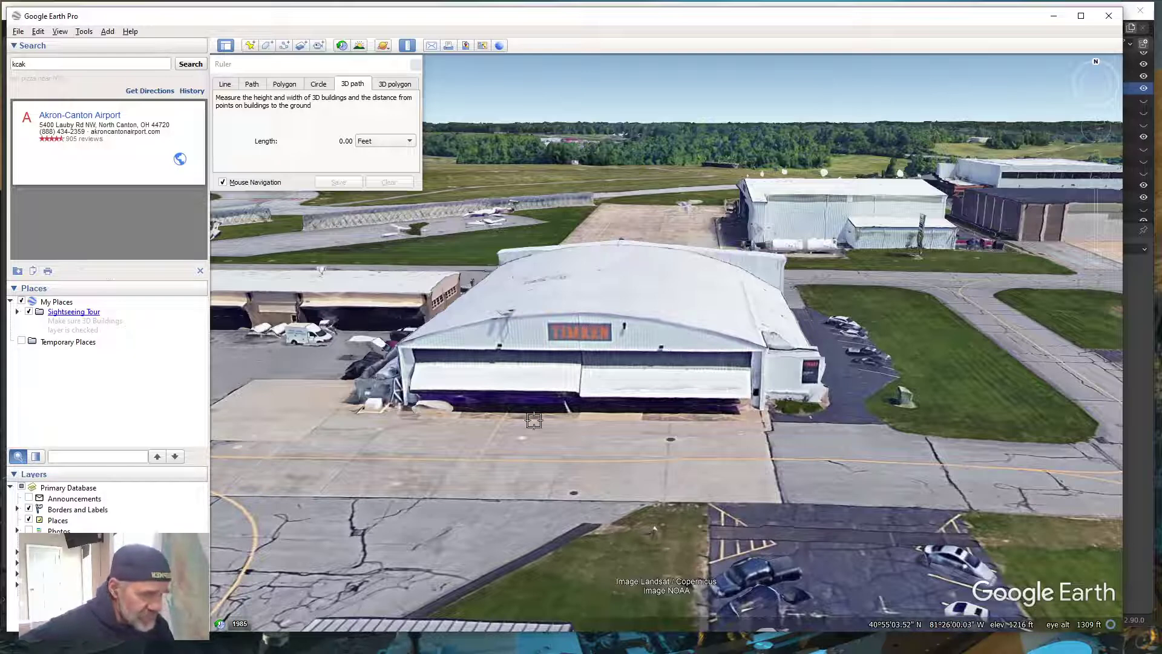
pyautogui.moveTo(561, 413); pyautogui.dragTo(552, 455, button='middle')
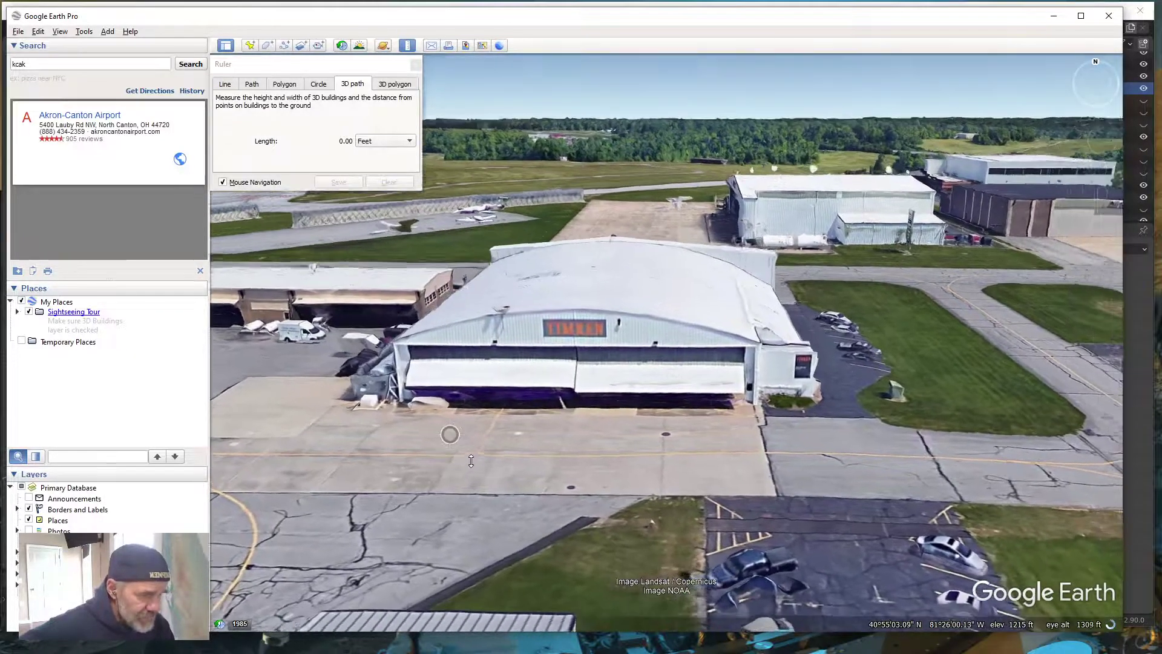
pyautogui.moveTo(746, 421); pyautogui.dragTo(753, 402, button='middle')
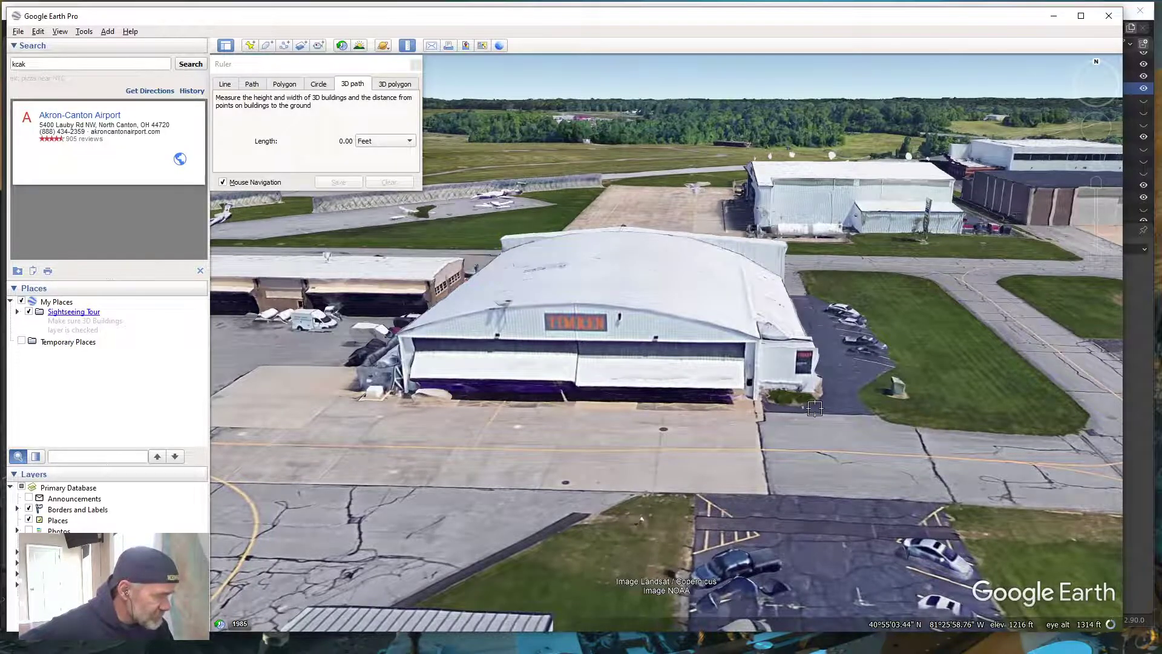
pyautogui.moveTo(816, 409); pyautogui.dragTo(726, 412)
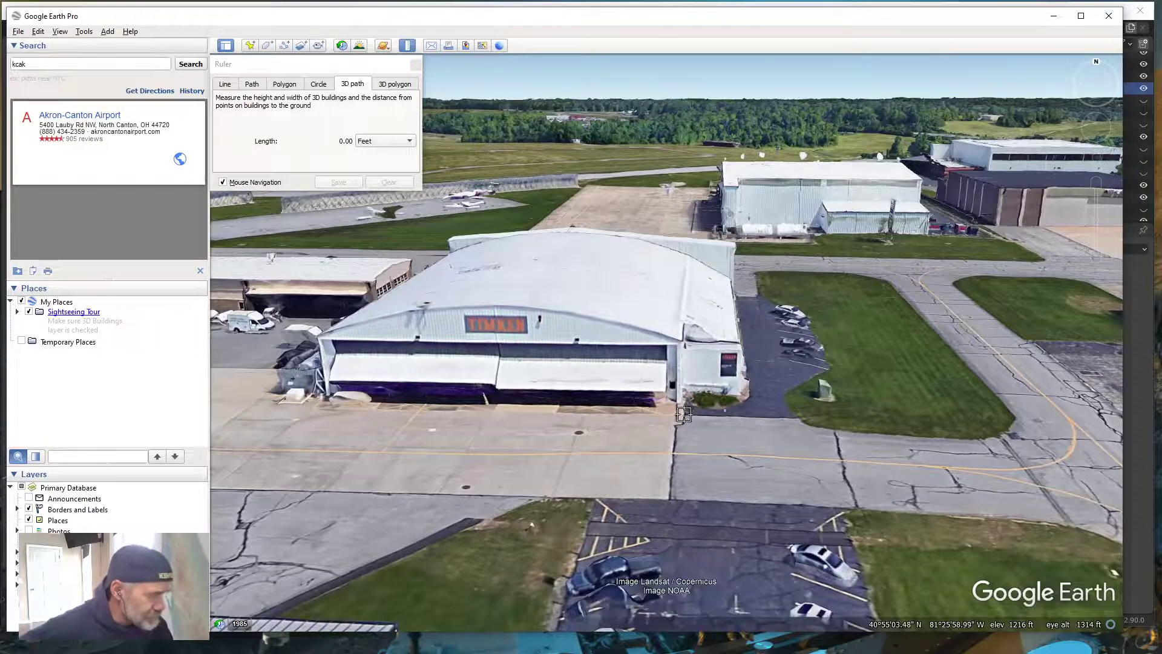
pyautogui.scroll(3, 685, 412)
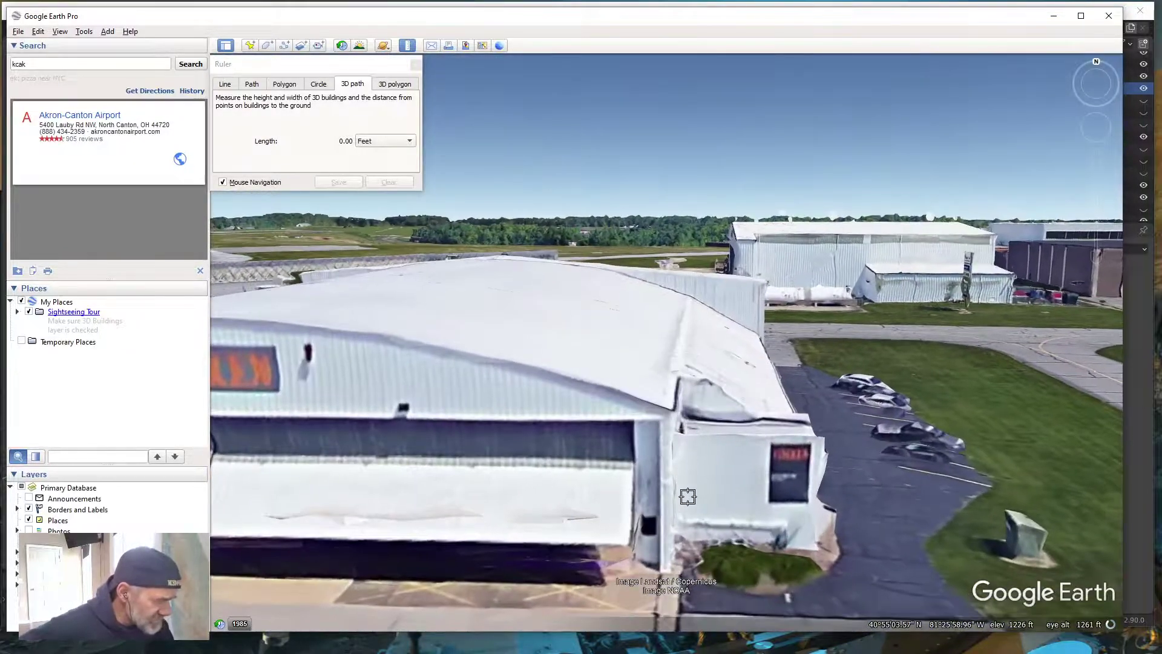
pyautogui.scroll(-2, 687, 493)
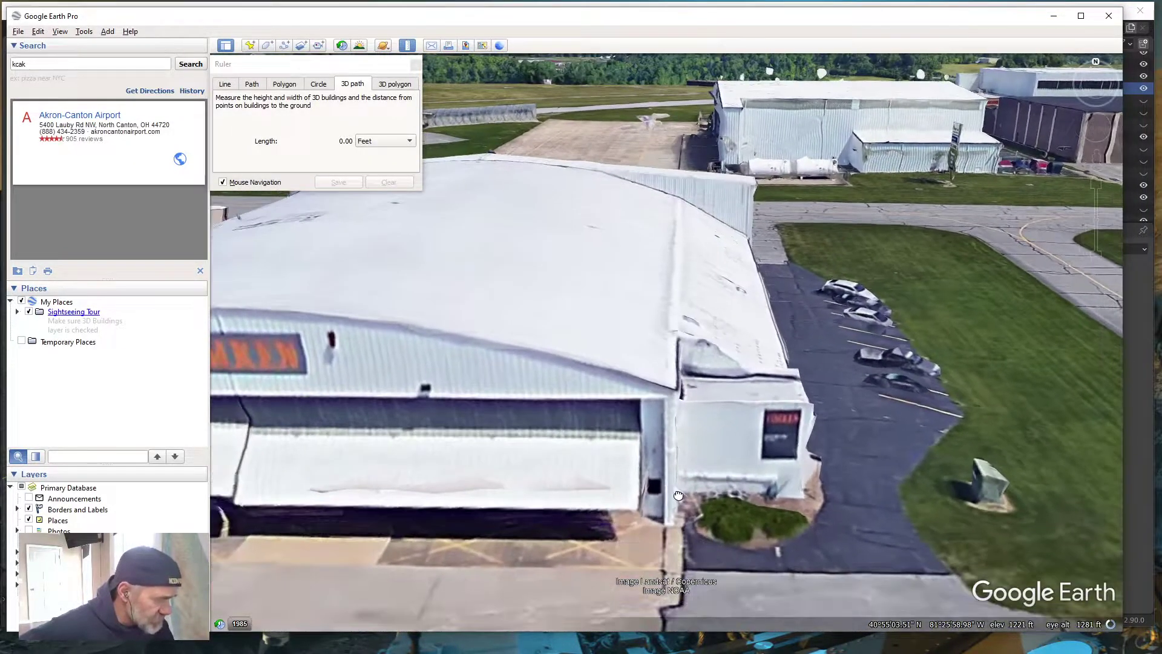
# - Measure the width at the base of the hangar's front corner beside the annex with a ground path, clear it and reopen the ruler
pyautogui.click(252, 85)
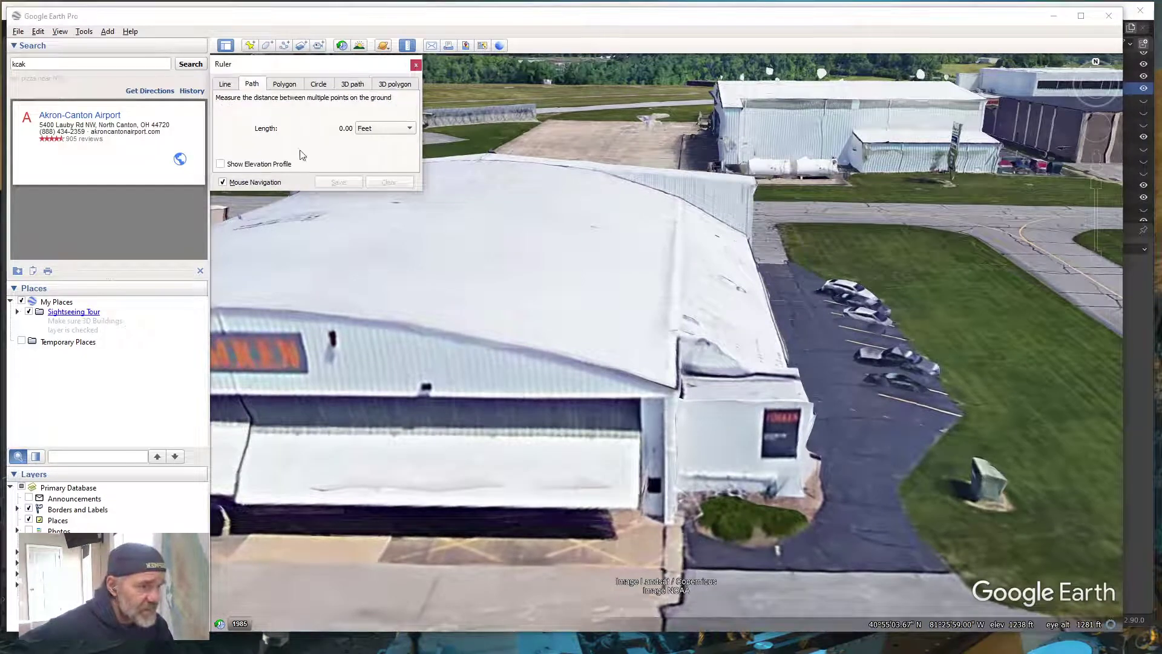
pyautogui.click(665, 526)
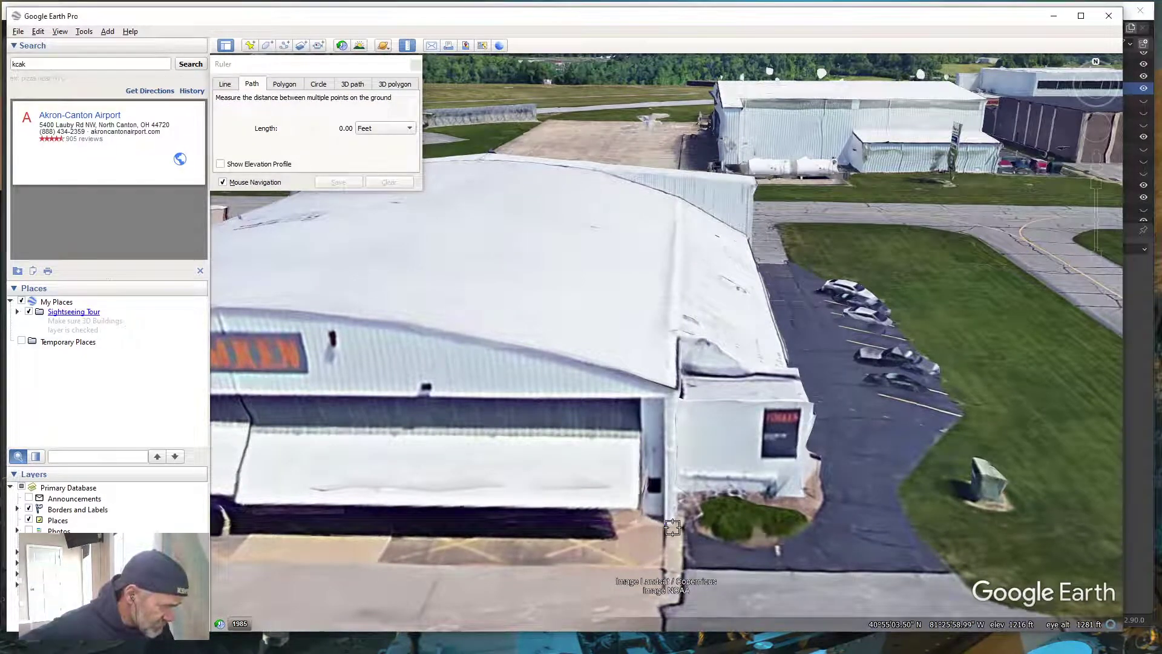
pyautogui.click(674, 526)
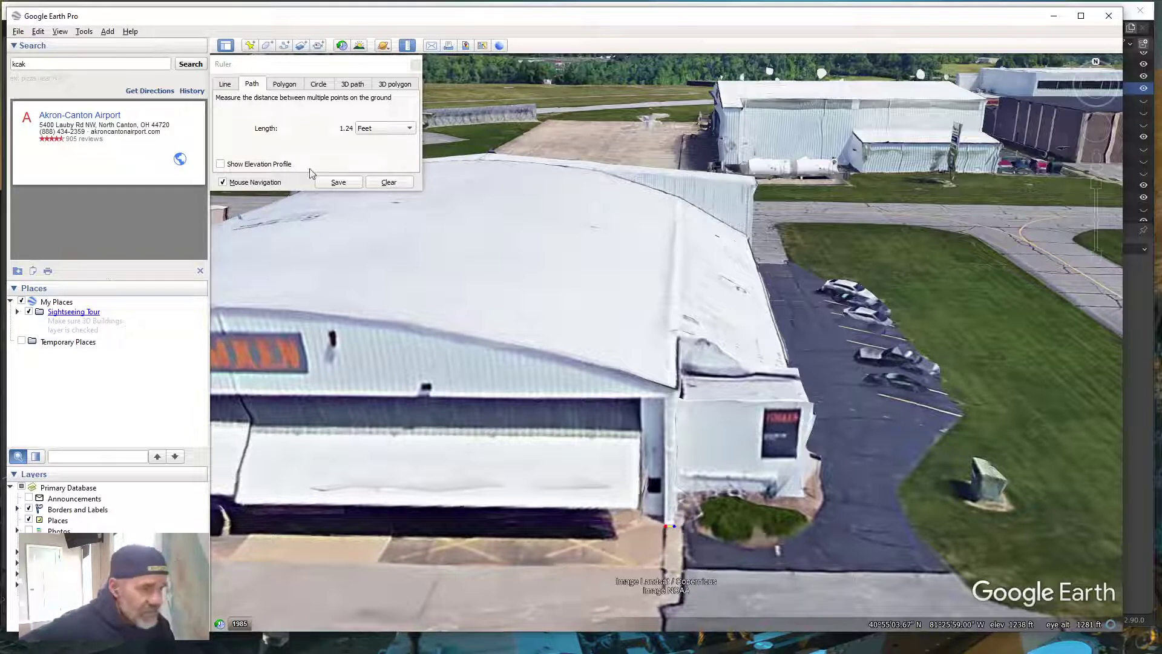
pyautogui.click(389, 182)
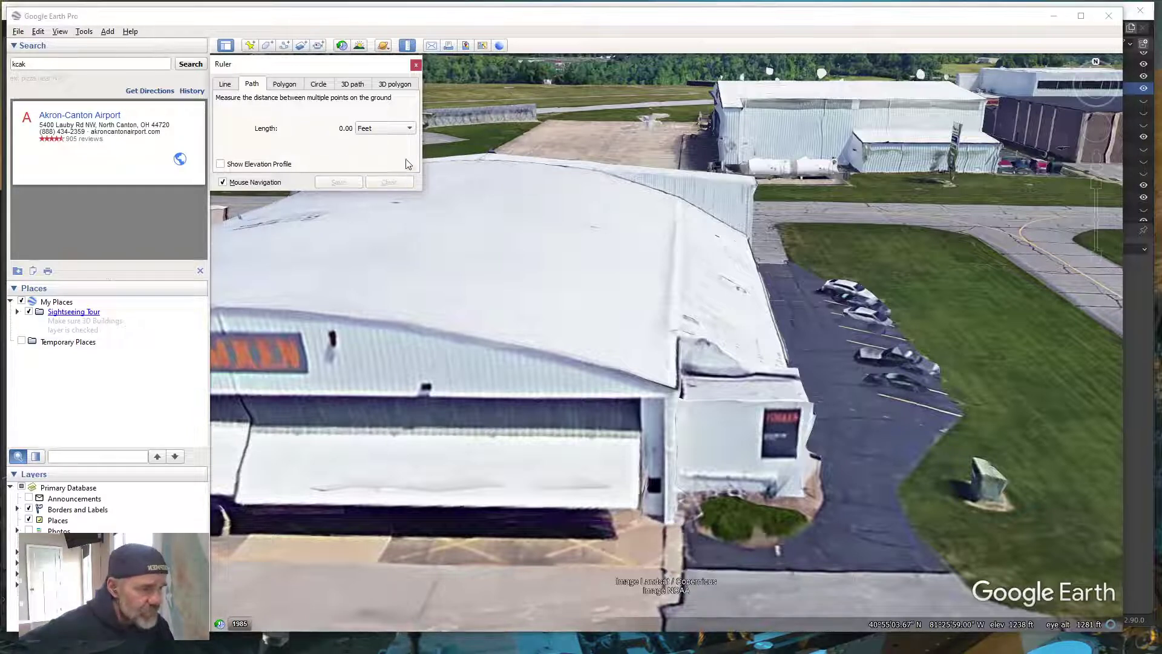
pyautogui.click(416, 65)
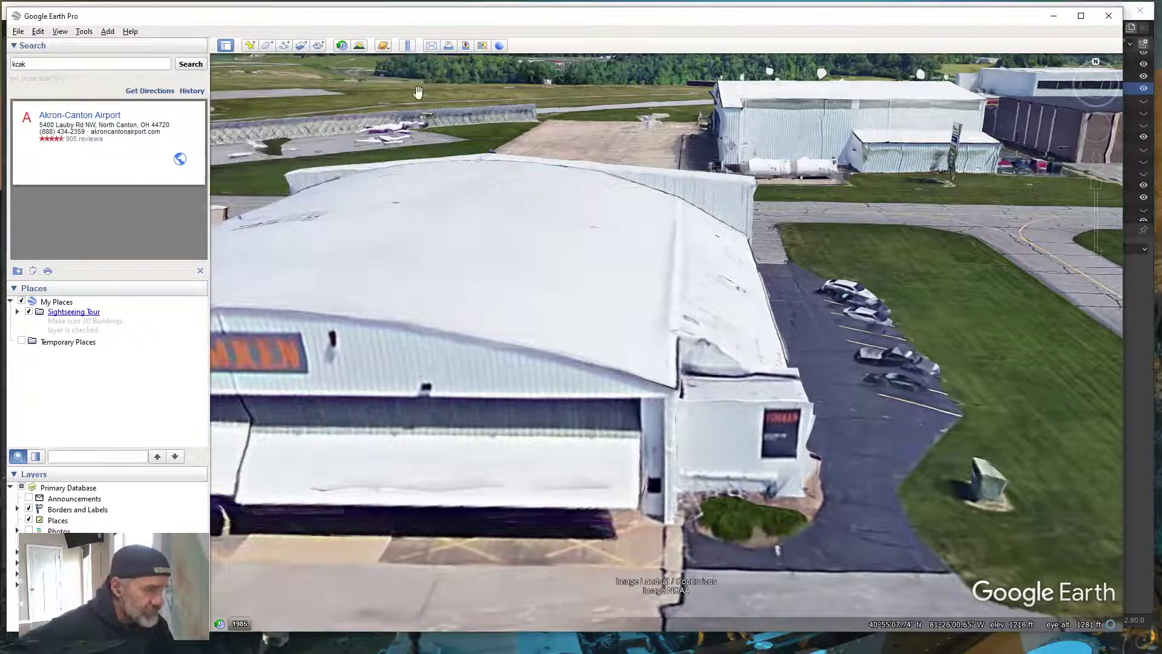
pyautogui.click(407, 46)
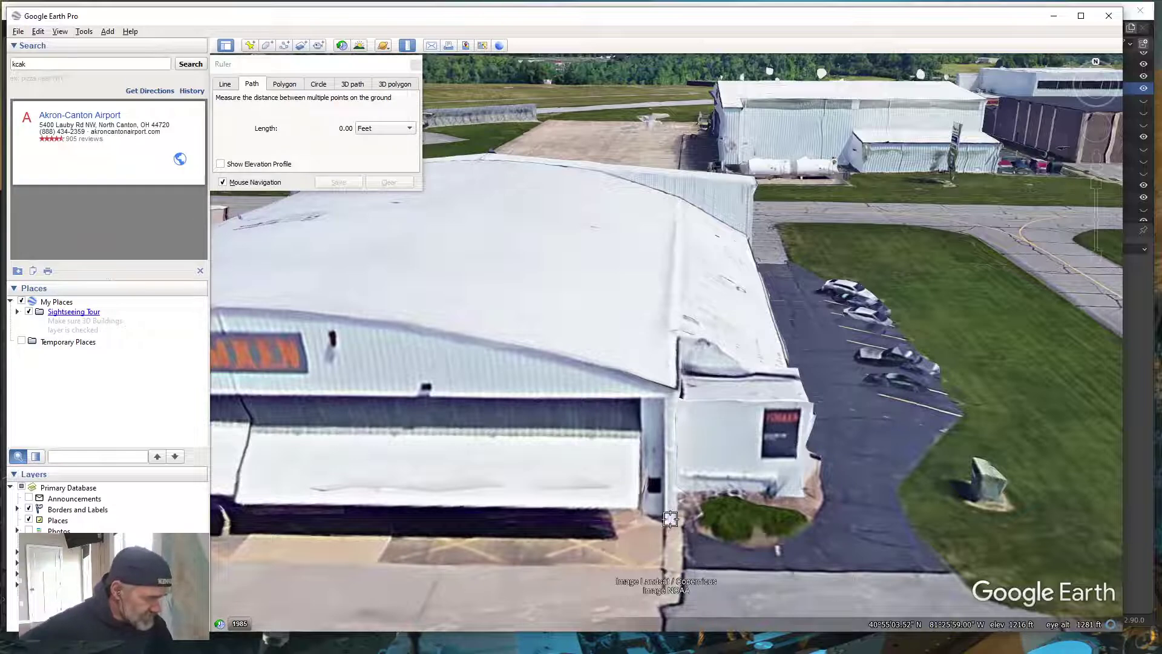
# - Examine the Timken hangar's whole door front and the corner with the side annex from low and high angles
pyautogui.moveTo(569, 523); pyautogui.dragTo(633, 530, button='middle')
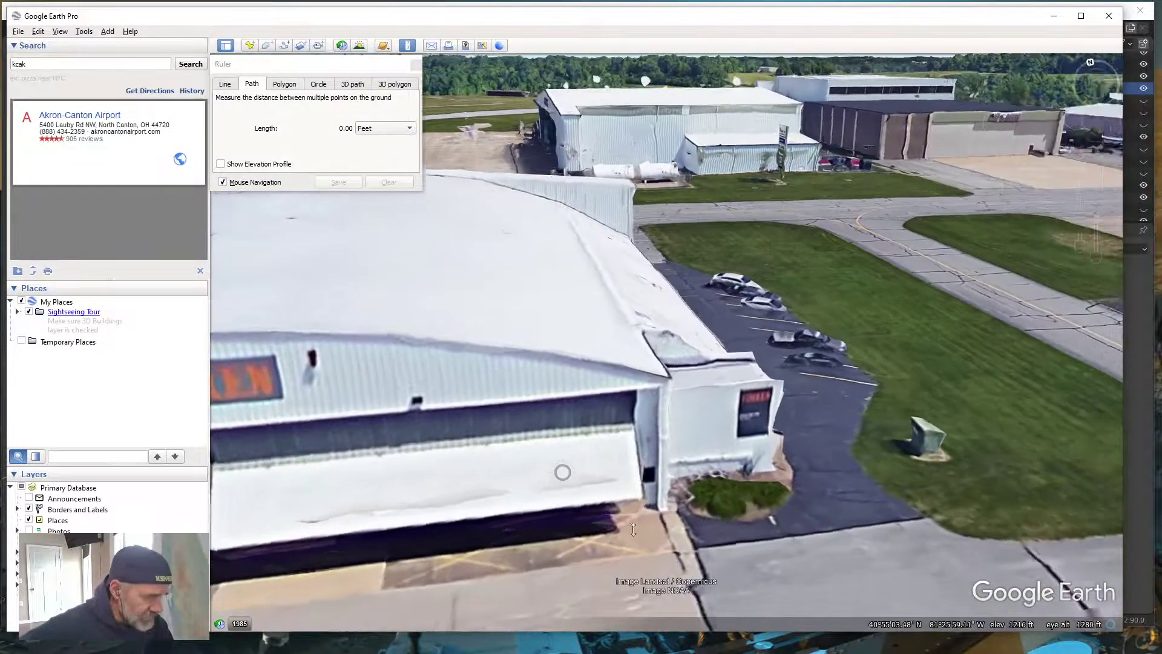
pyautogui.moveTo(467, 498); pyautogui.dragTo(952, 453)
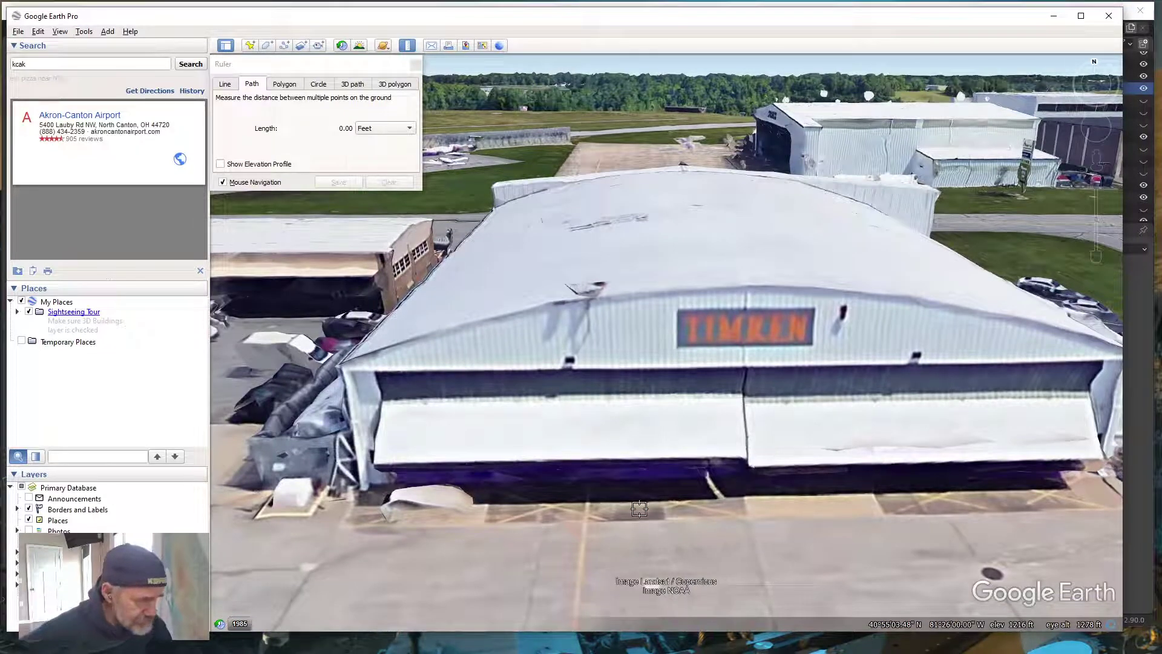
pyautogui.moveTo(640, 509); pyautogui.dragTo(664, 516, button='middle')
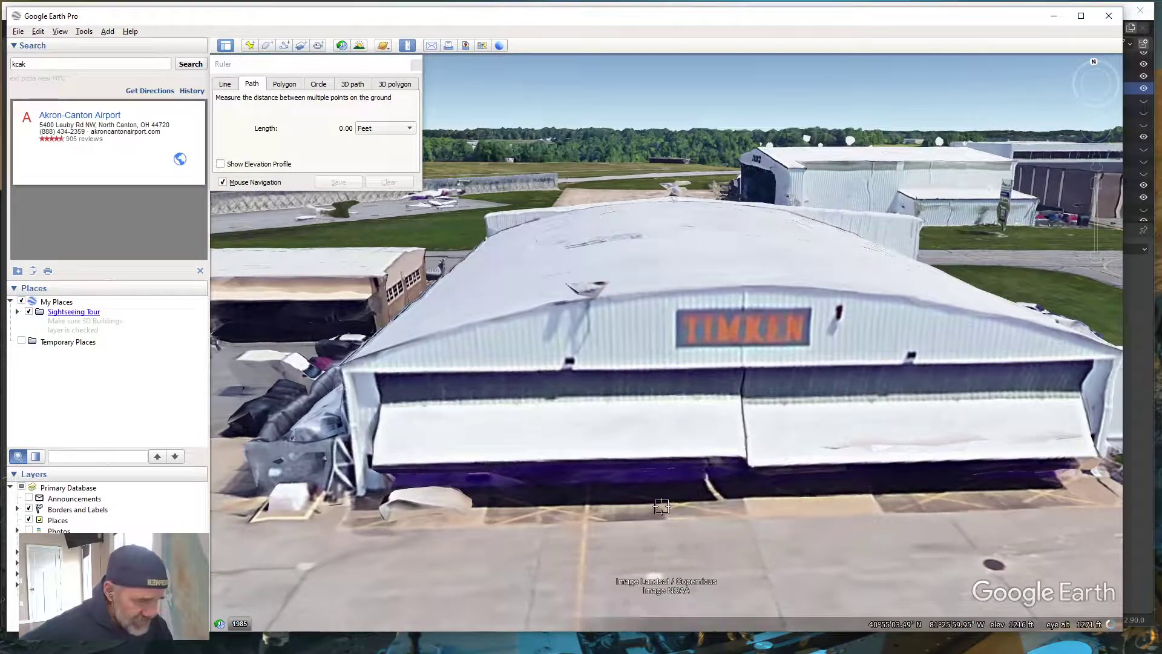
pyautogui.moveTo(664, 516); pyautogui.dragTo(326, 496)
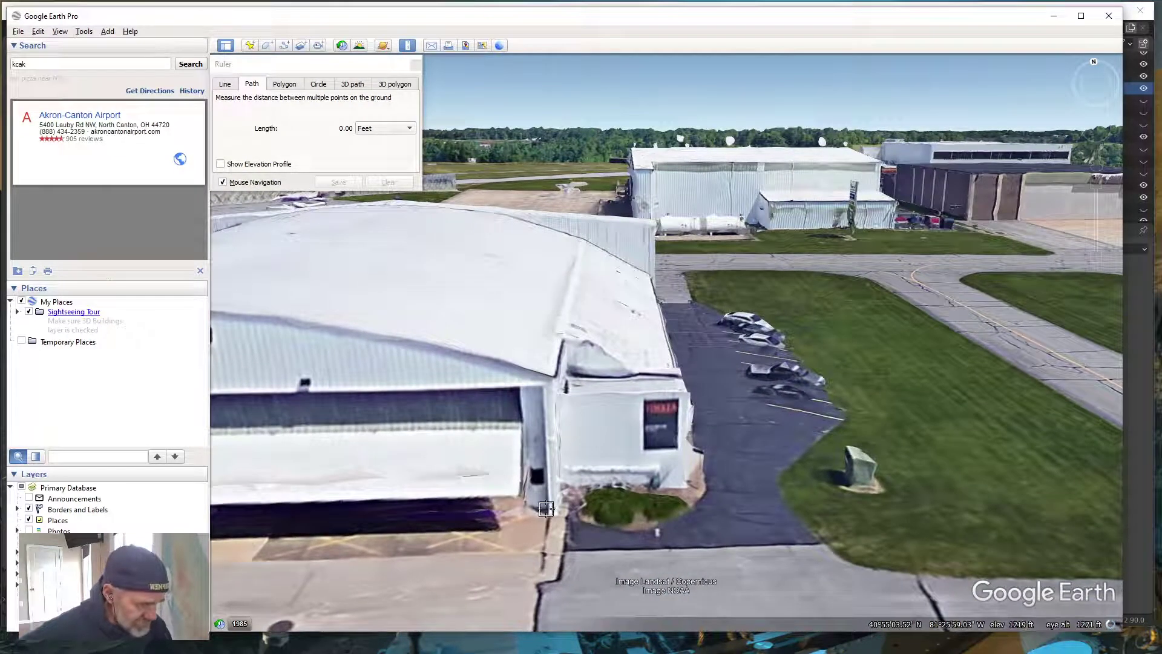
pyautogui.moveTo(546, 509); pyautogui.dragTo(565, 467, button='middle')
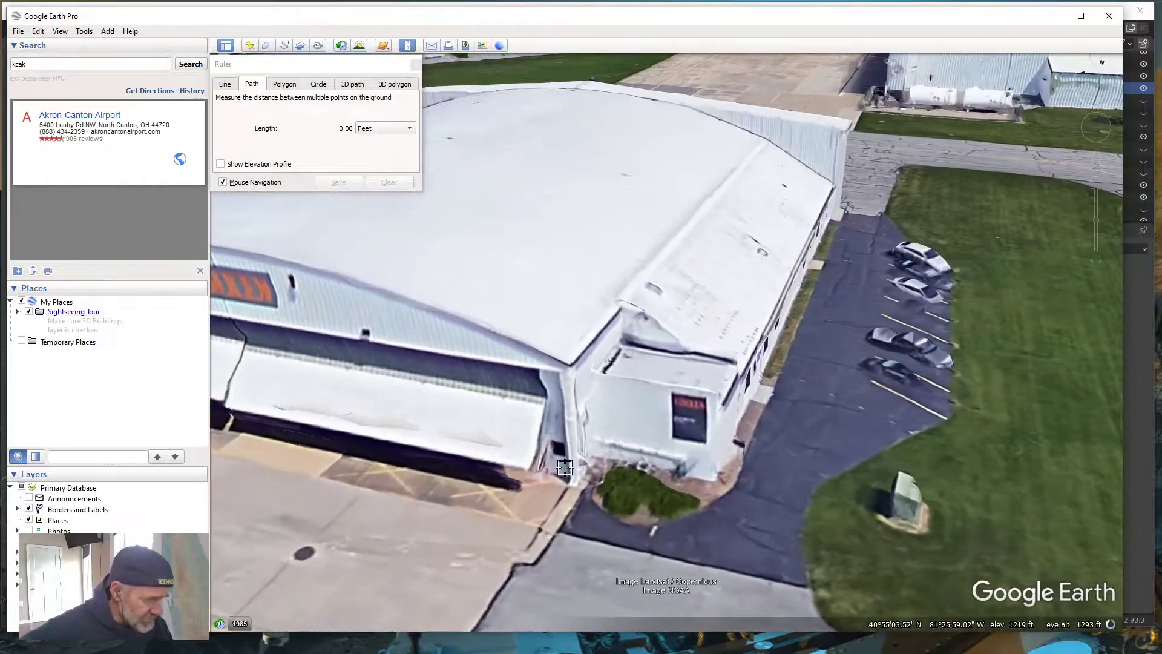
pyautogui.moveTo(565, 467); pyautogui.dragTo(548, 467)
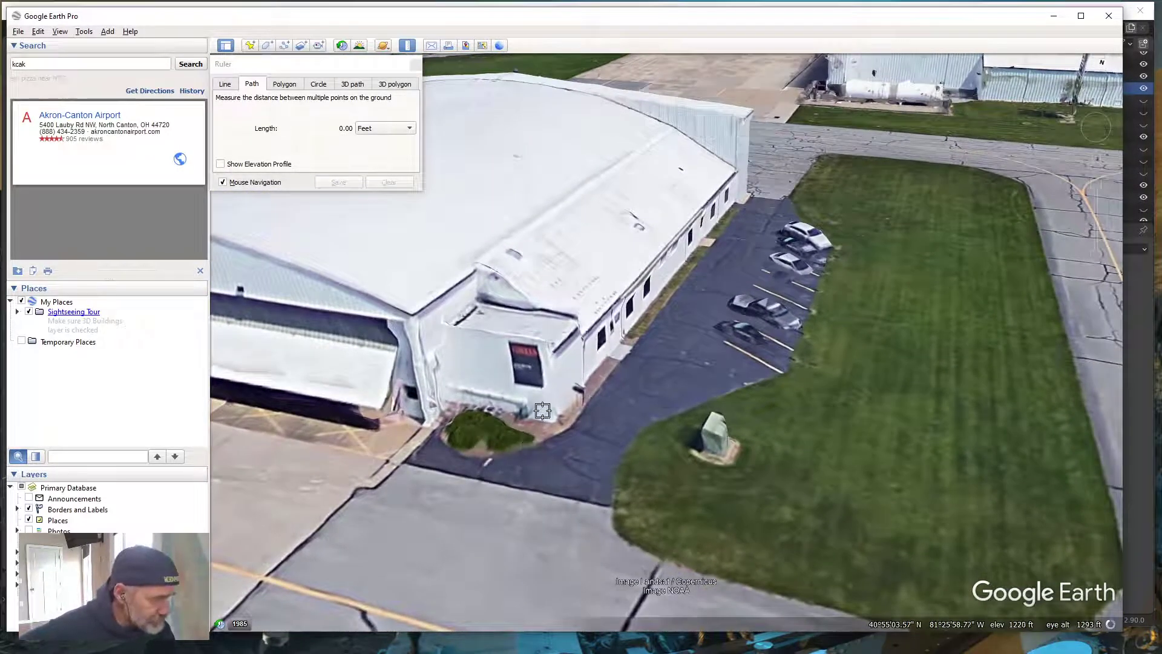
pyautogui.moveTo(380, 449); pyautogui.dragTo(560, 437)
pyautogui.moveTo(461, 430); pyautogui.dragTo(464, 455, button='middle')
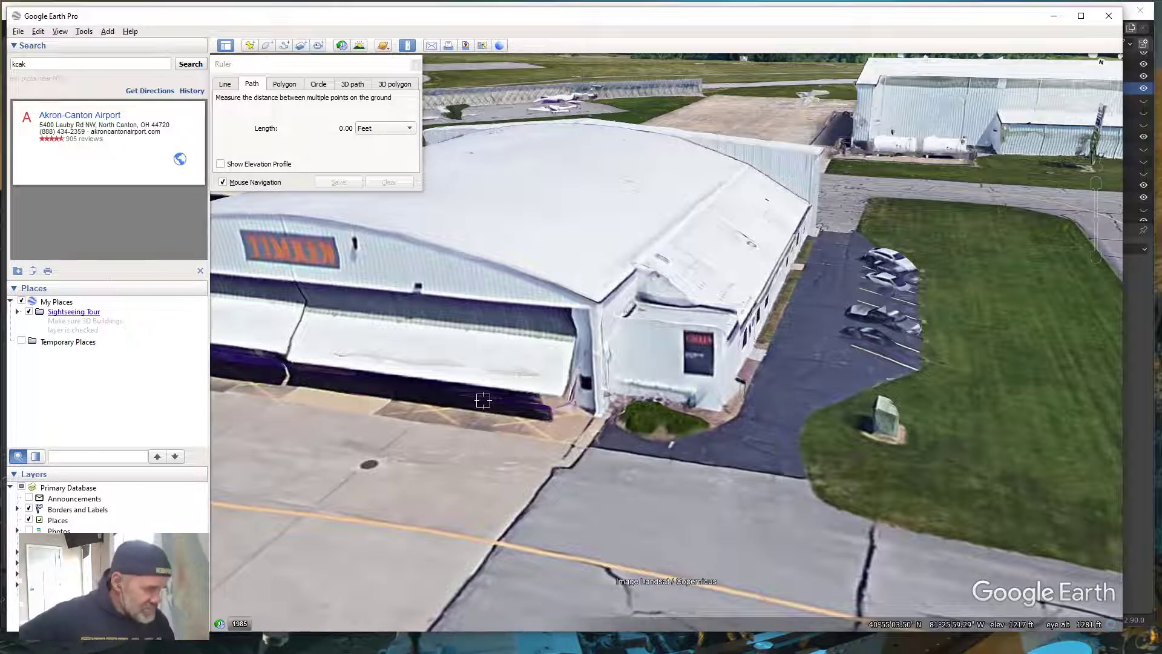
# - Measure the width at the front corner's base with a ground path and the height of its dark opening with a 3D path, clearing both
pyautogui.moveTo(567, 432)
pyautogui.mouseDown(button='middle')
pyautogui.moveTo(607, 436)
pyautogui.moveTo(436, 248)
pyautogui.mouseUp(button='middle')
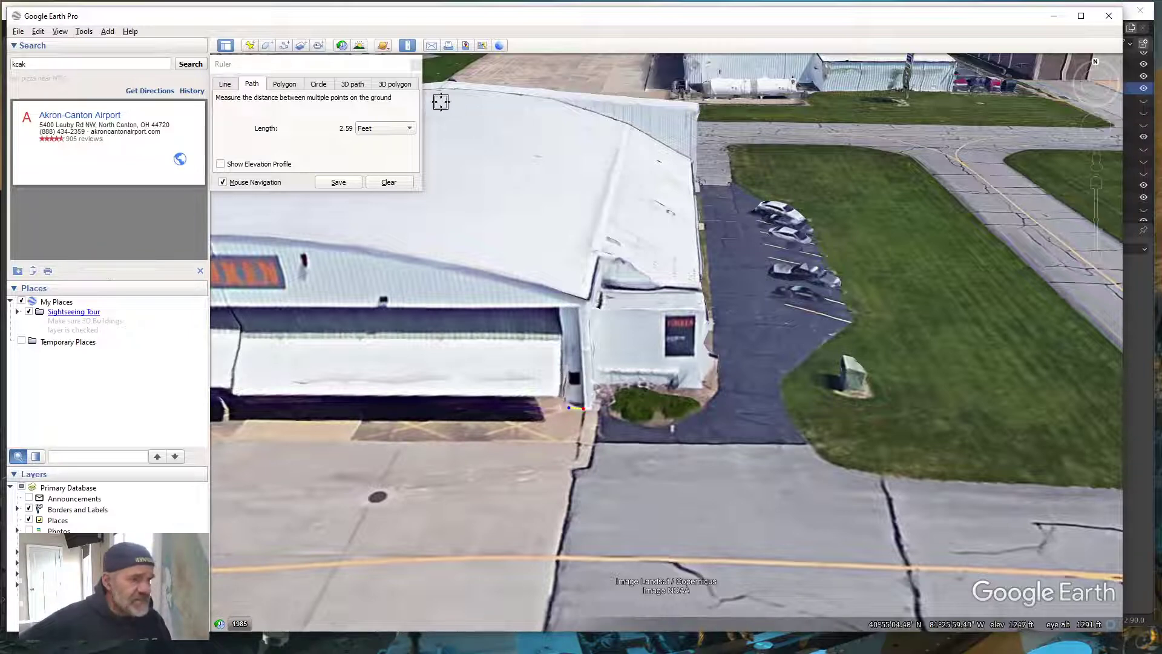
pyautogui.click(389, 181)
pyautogui.click(357, 85)
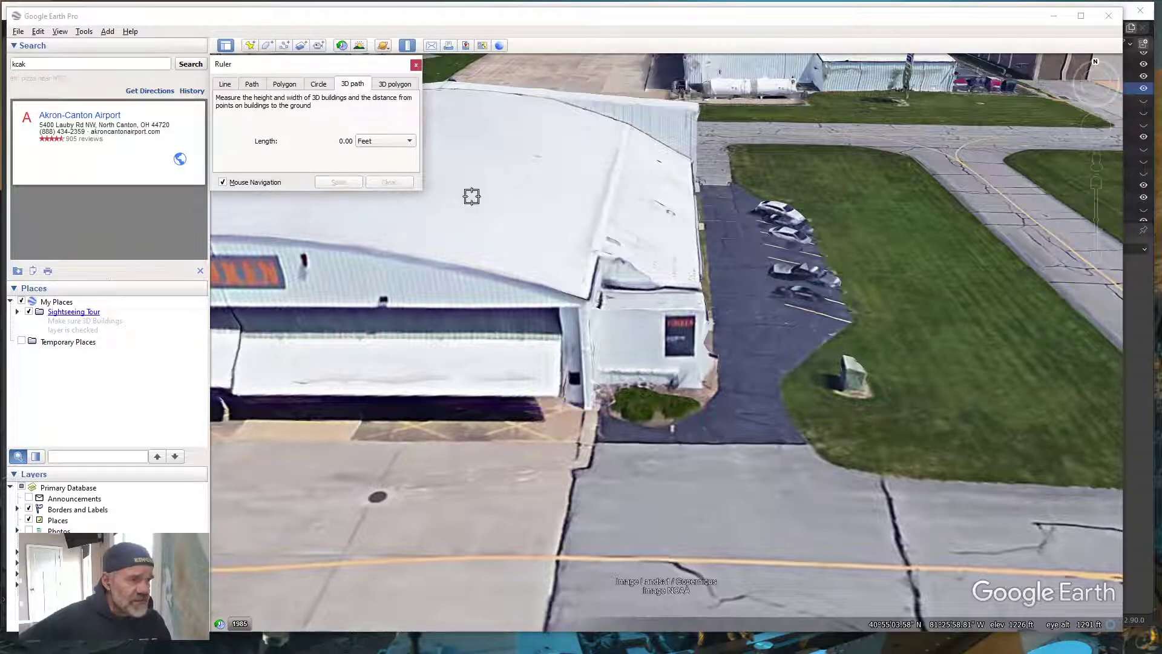
pyautogui.click(577, 404)
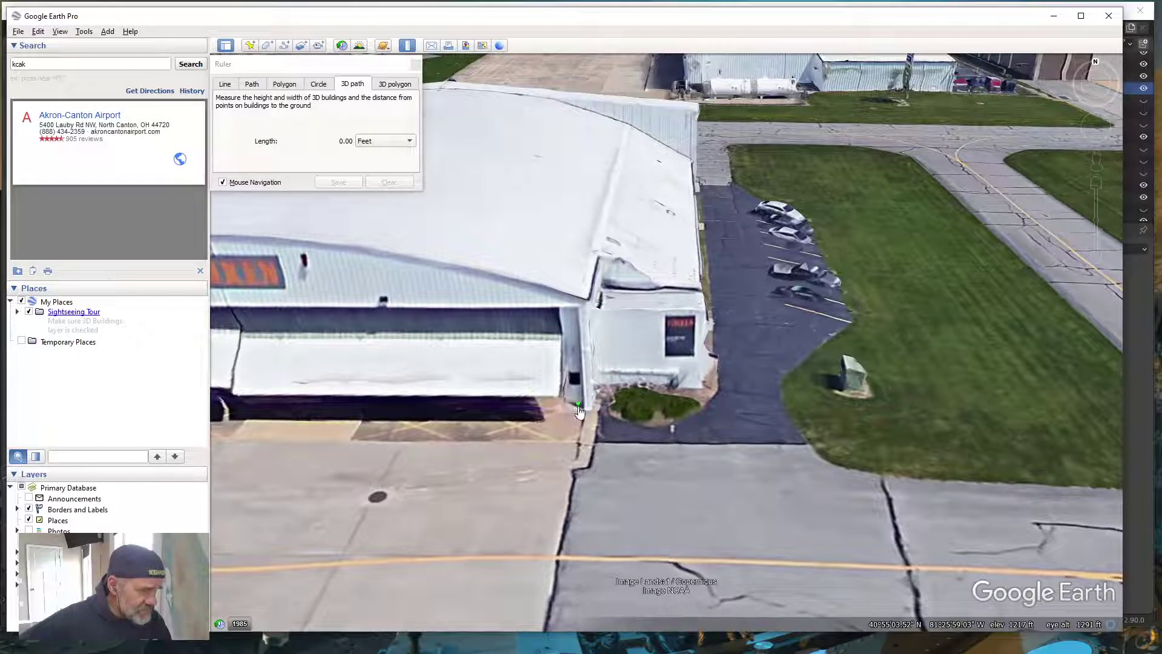
pyautogui.click(576, 370)
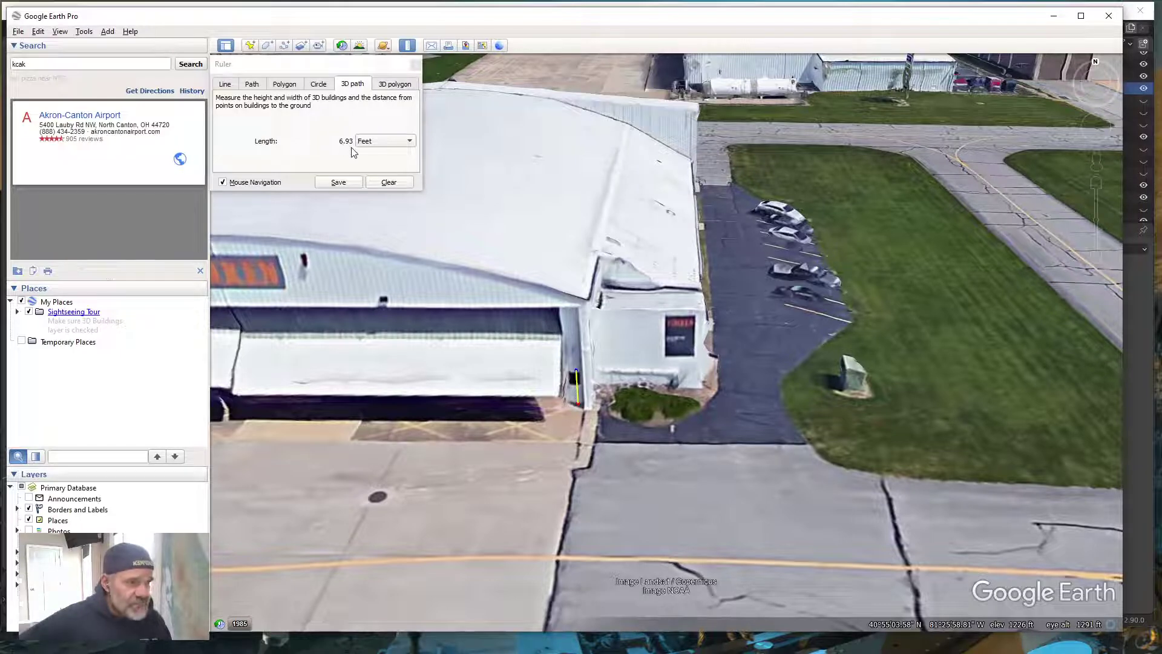
pyautogui.click(390, 182)
# - Examine the hangar's front from straight ahead and from the annex side, comparing the door span with the narrow corner section
pyautogui.scroll(1, 437, 361)
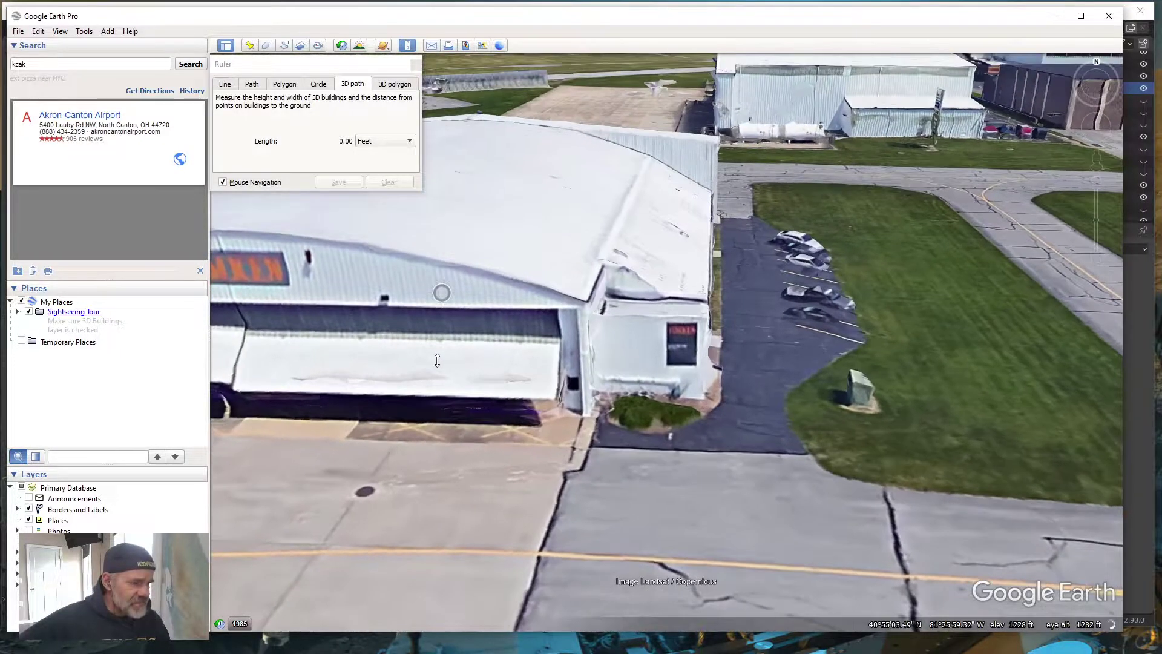
pyautogui.moveTo(437, 361); pyautogui.dragTo(868, 386)
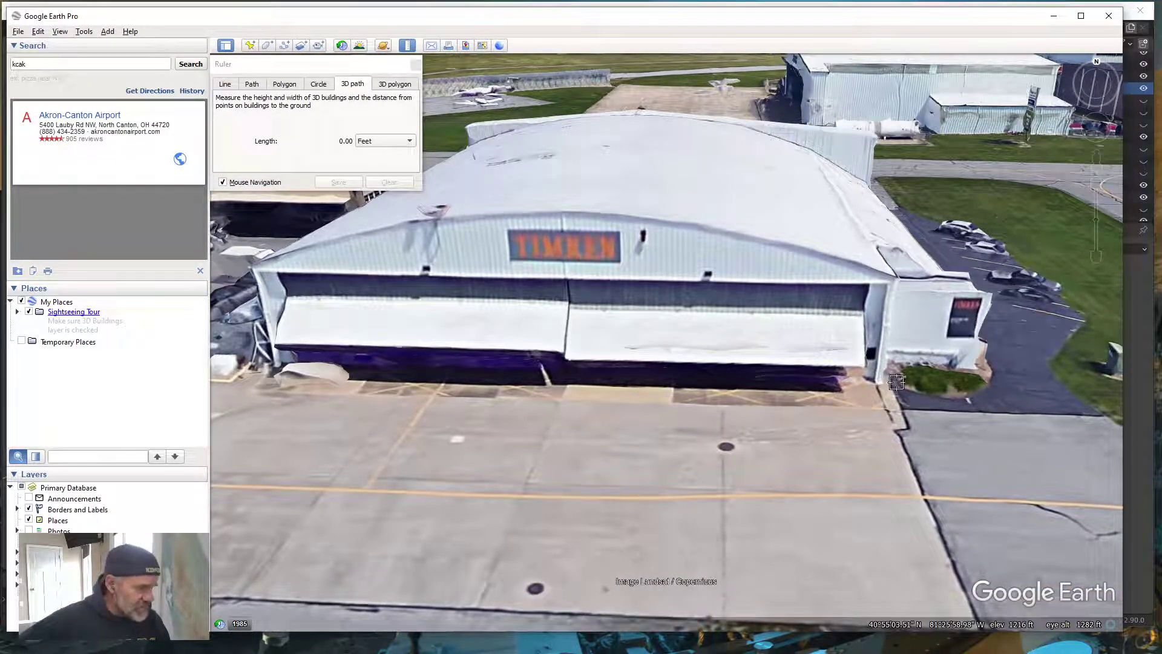
pyautogui.moveTo(894, 446); pyautogui.dragTo(734, 382)
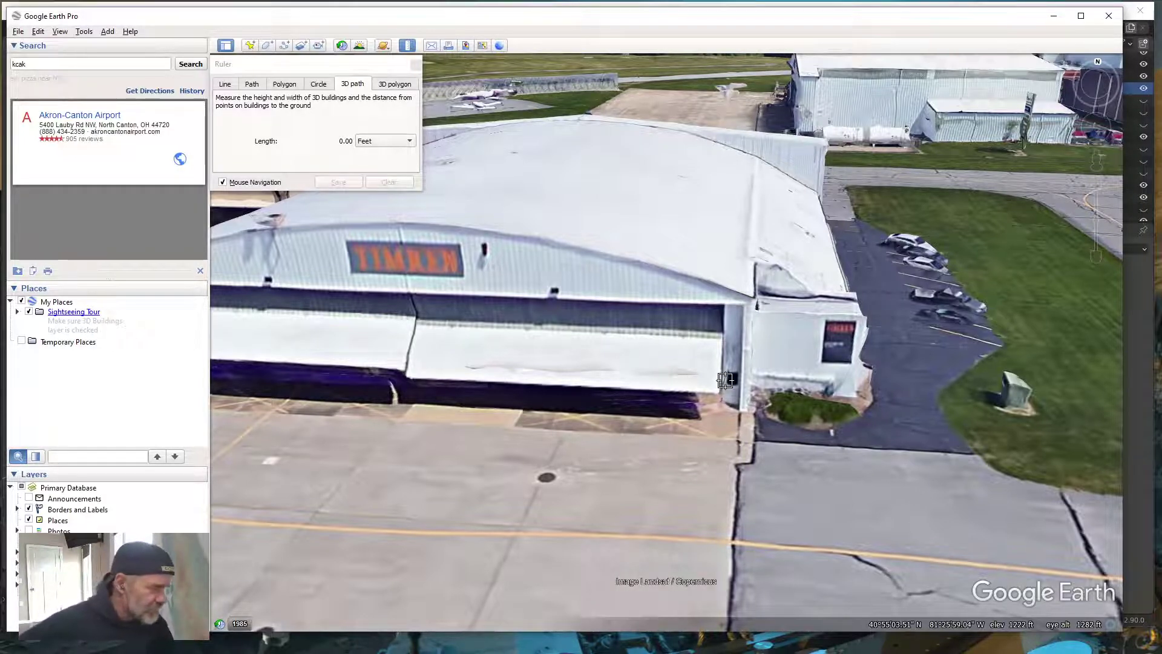
pyautogui.moveTo(823, 427); pyautogui.dragTo(747, 431, button='right')
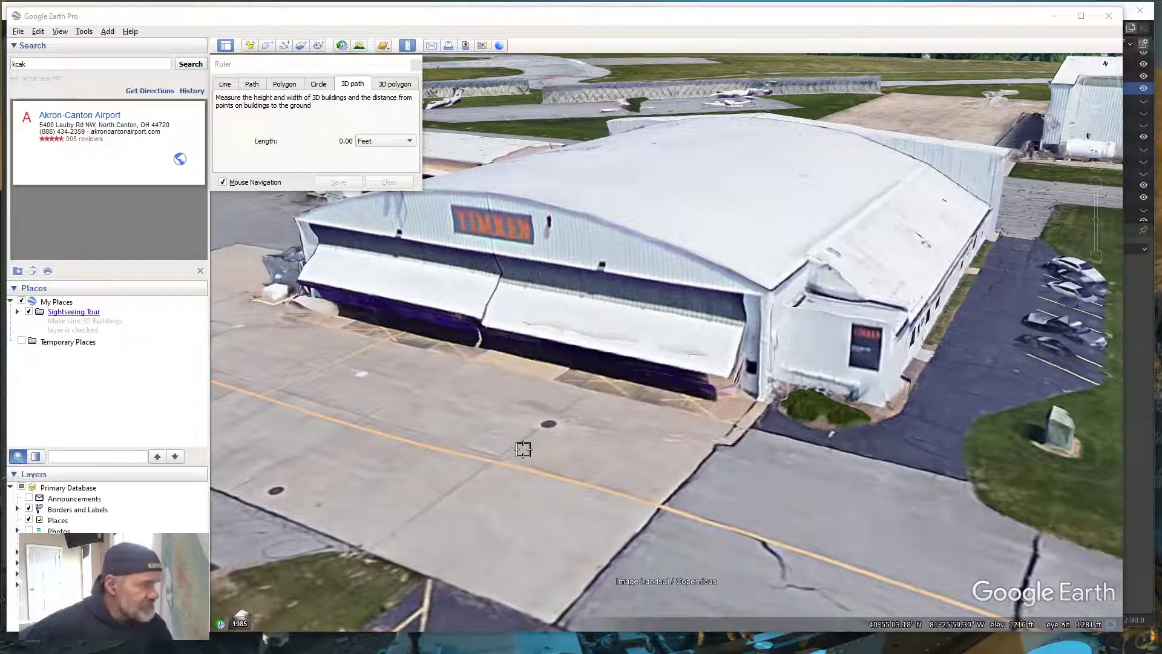
# - Switch to Blender, enable the Screencast Keys display and return to the Quonset's transform values
pyautogui.click(1054, 20)
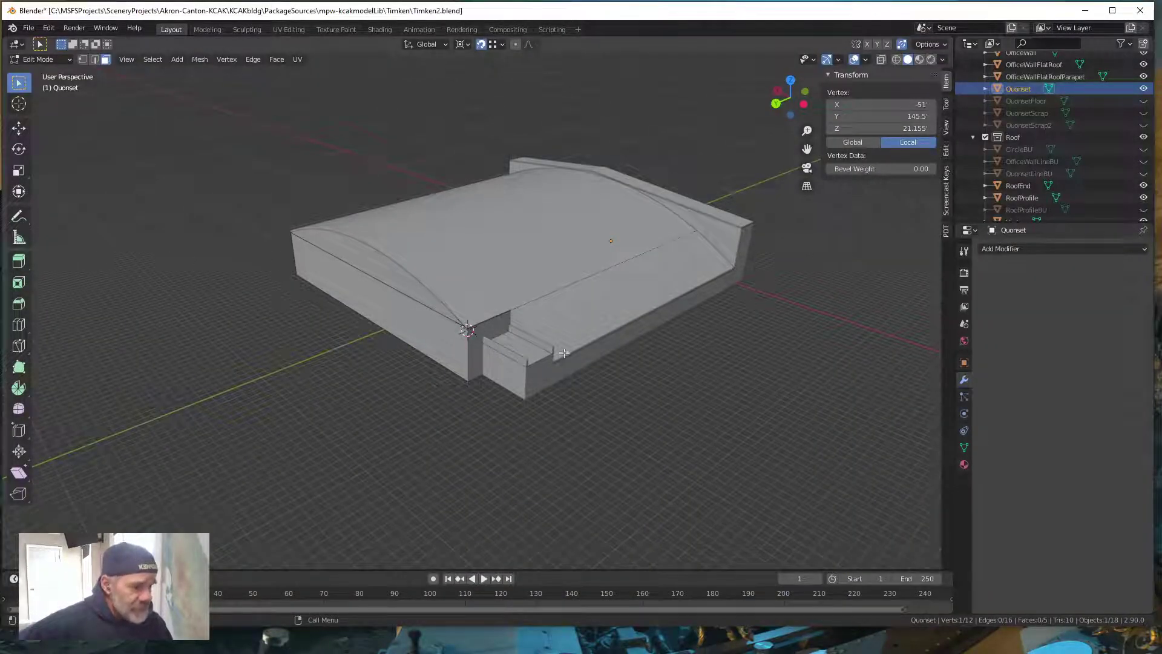
pyautogui.moveTo(651, 400); pyautogui.dragTo(566, 394, button='middle')
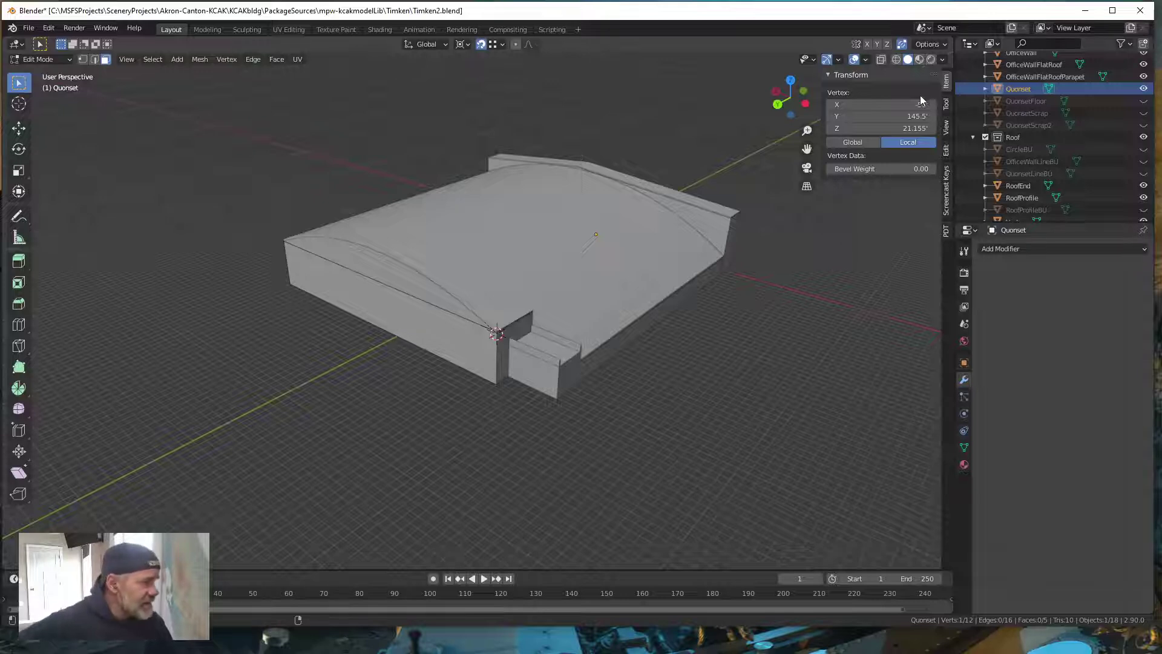
pyautogui.click(948, 206)
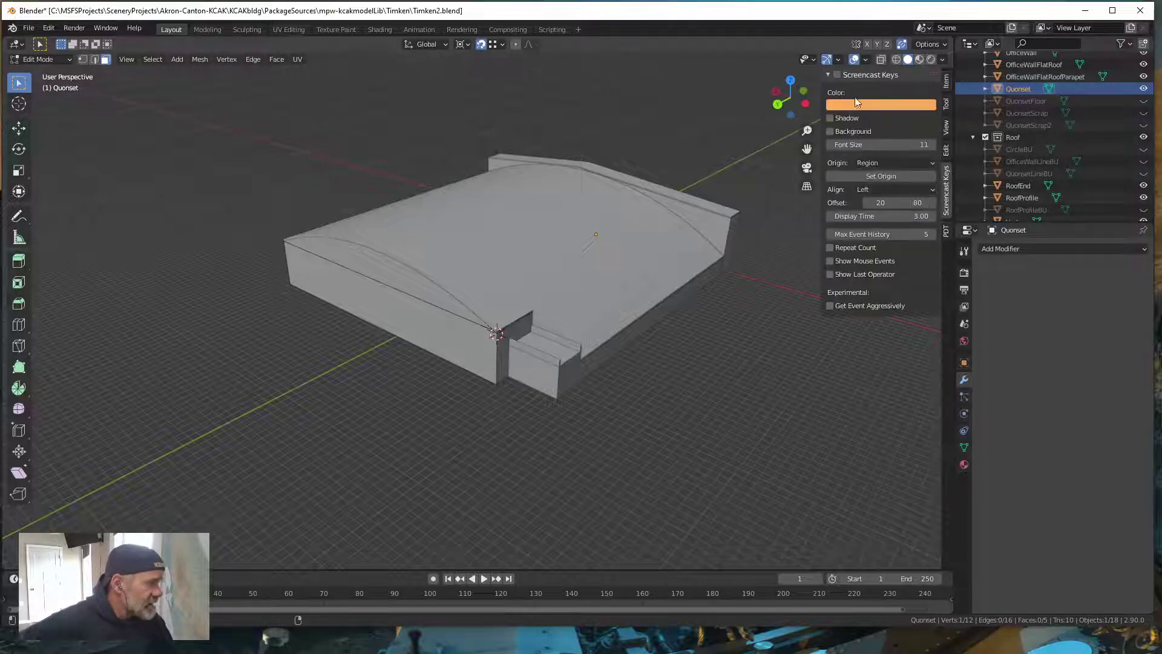
pyautogui.click(946, 81)
pyautogui.moveTo(446, 379); pyautogui.dragTo(552, 381, button='middle')
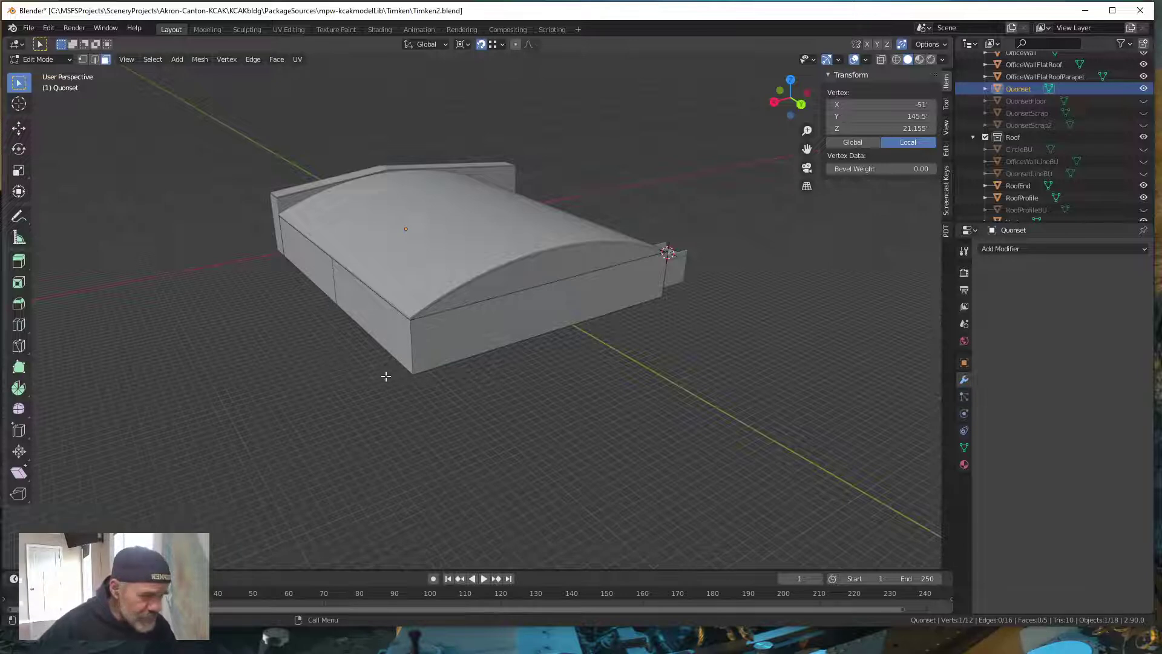
pyautogui.keyDown('shift'); pyautogui.moveTo(366, 387); pyautogui.dragTo(433, 384, button='middle'); pyautogui.keyUp('shift')
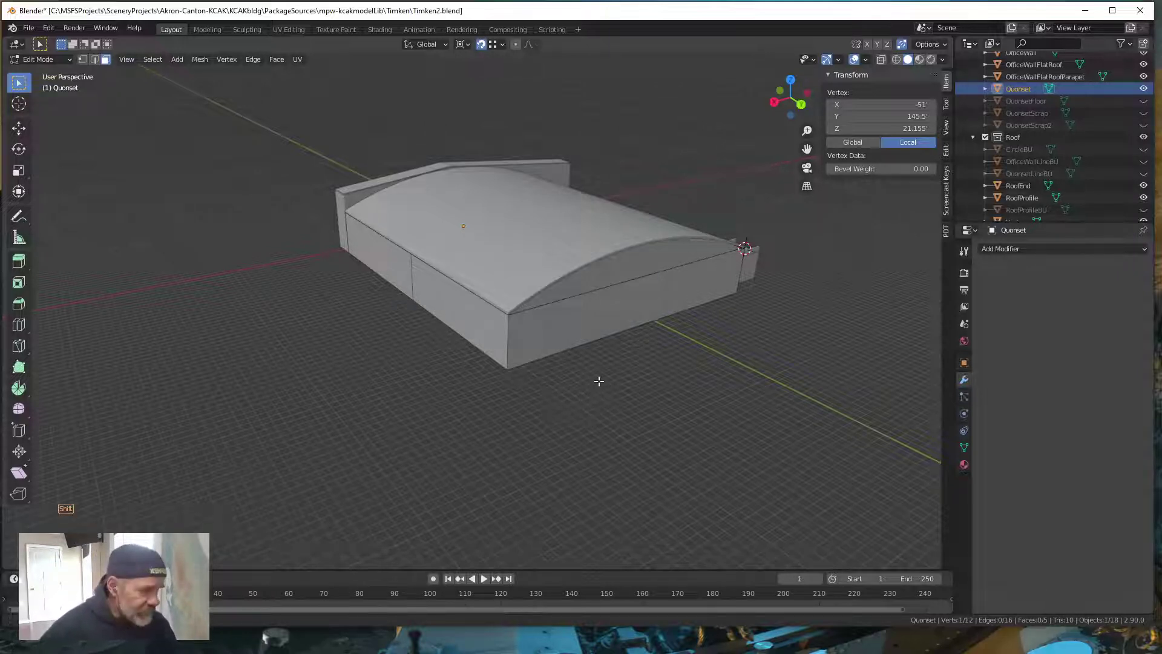
pyautogui.keyDown('shift'); pyautogui.moveTo(599, 381); pyautogui.dragTo(570, 392, button='middle'); pyautogui.keyUp('shift')
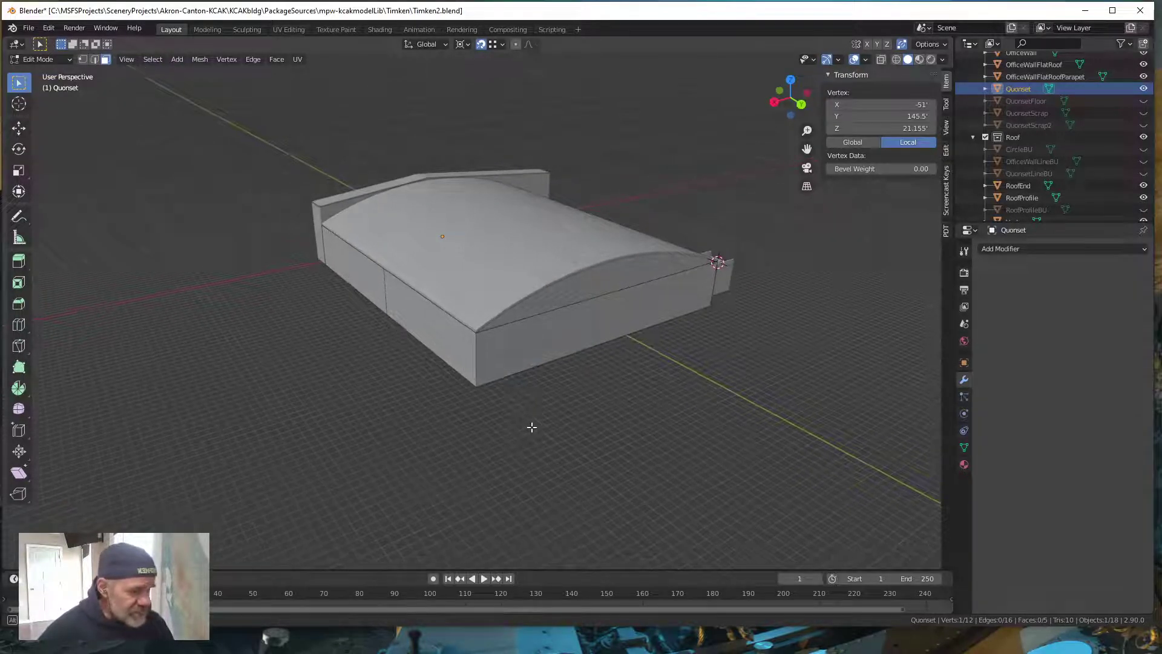
pyautogui.moveTo(532, 427); pyautogui.dragTo(532, 420, button='middle')
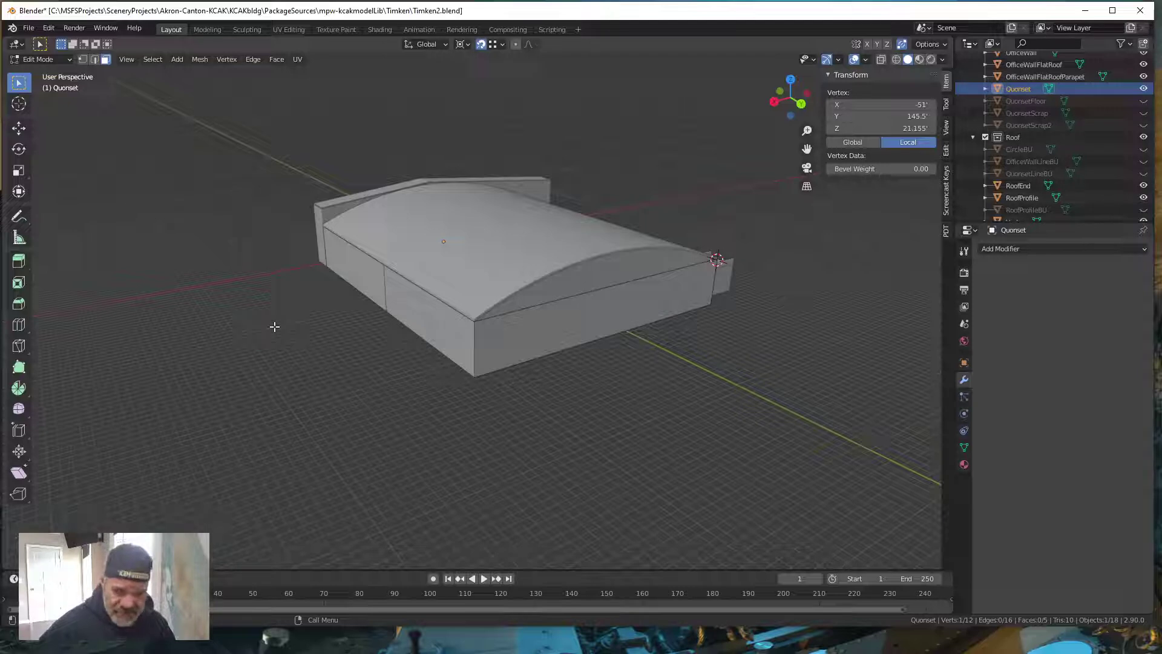
pyautogui.press('ctrl')
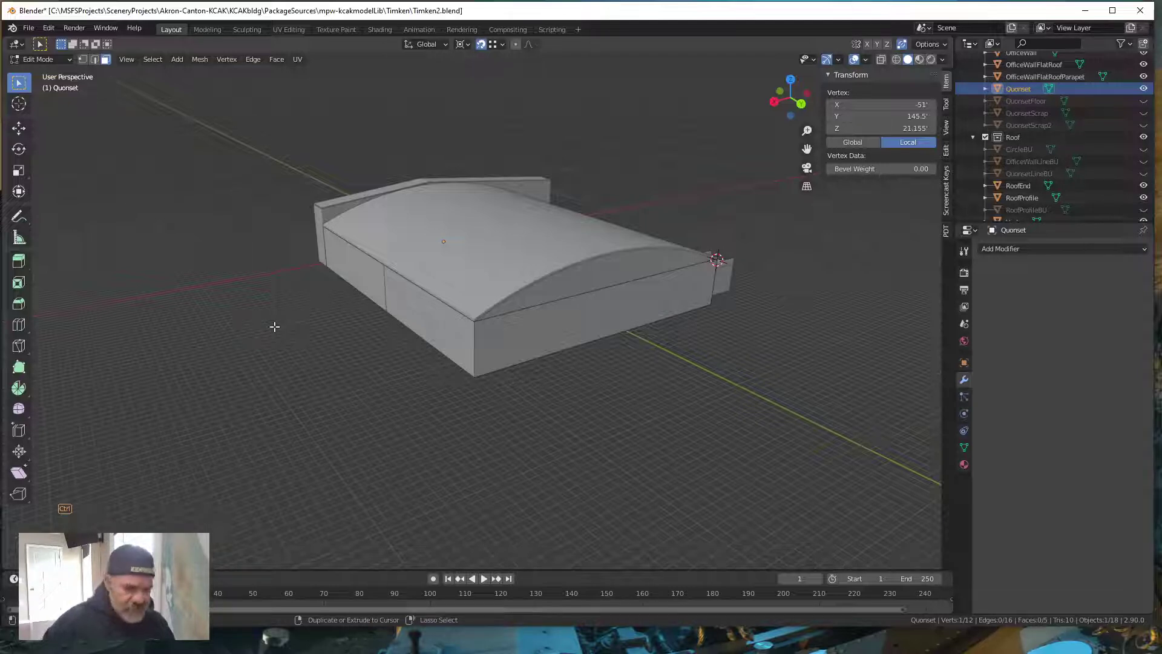
pyautogui.hotkey('ctrl', 'r')
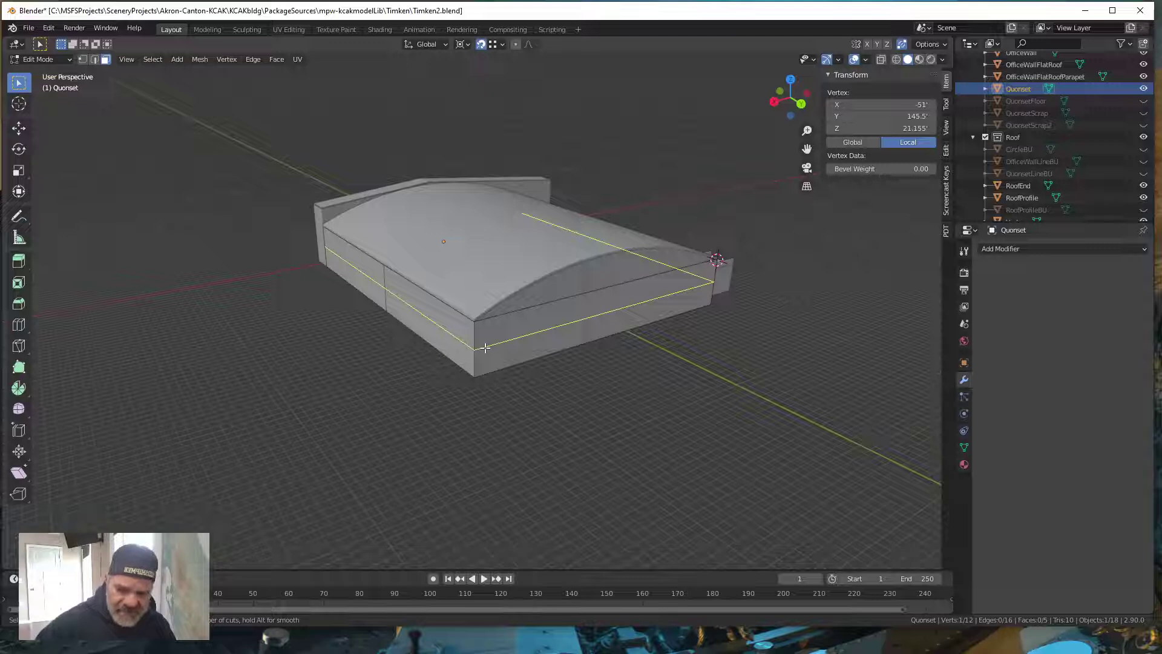
pyautogui.press('Escape')
# - Select the Quonset's front wall face in face select mode
pyautogui.moveTo(569, 344); pyautogui.dragTo(471, 367, button='middle')
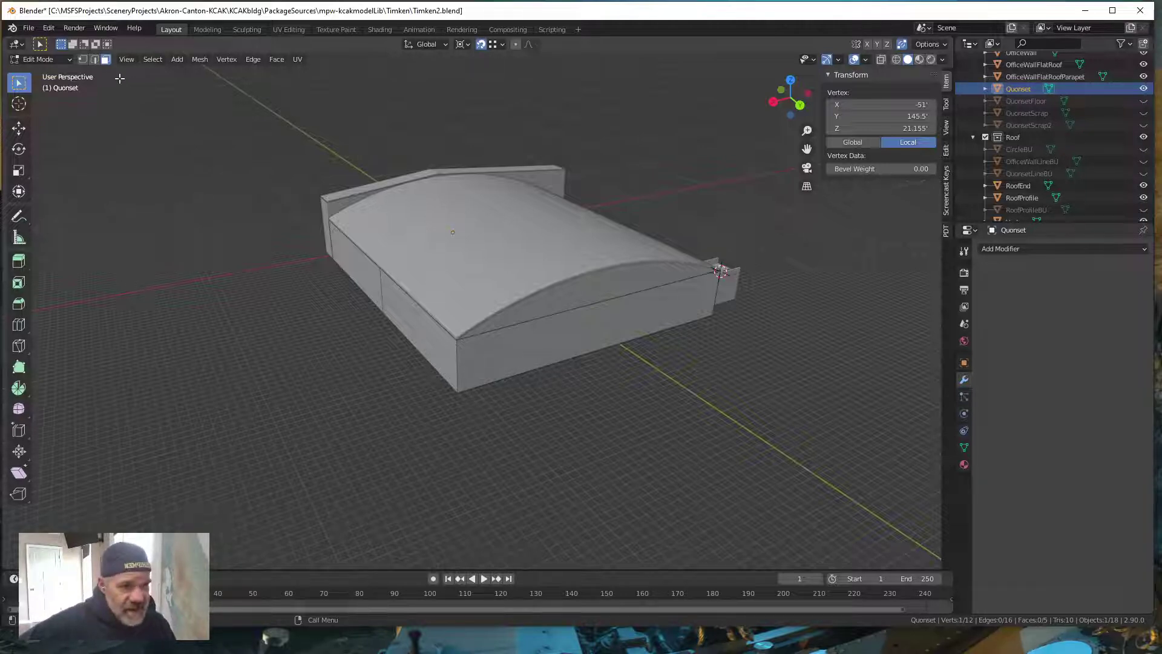
pyautogui.click(106, 61)
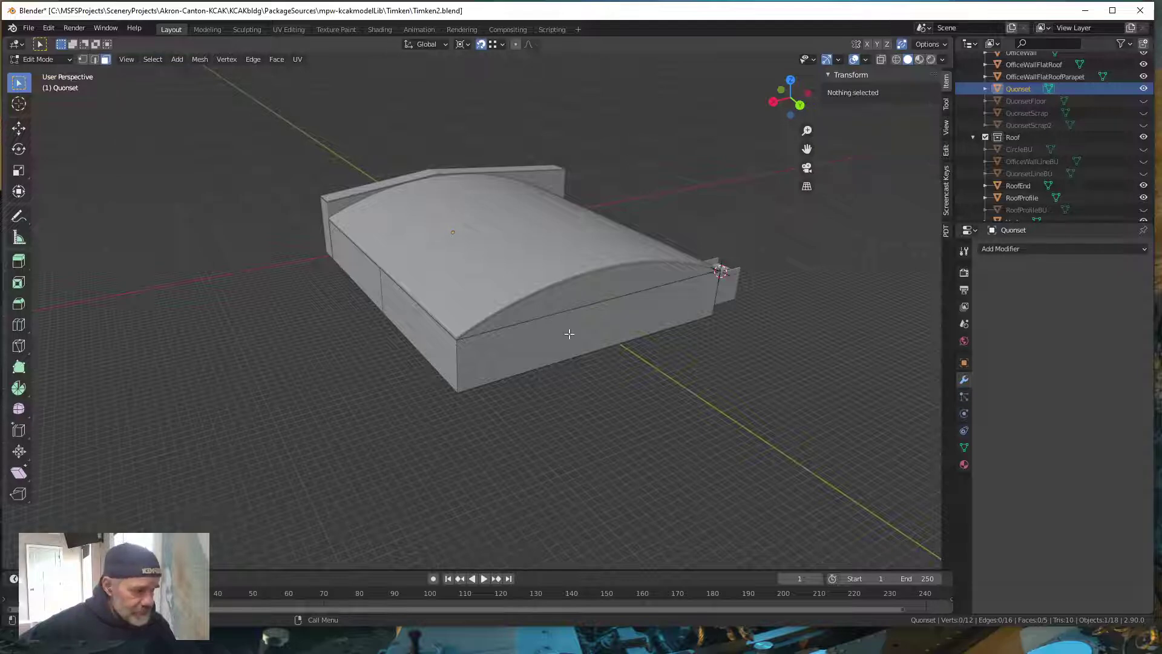
pyautogui.click(569, 333)
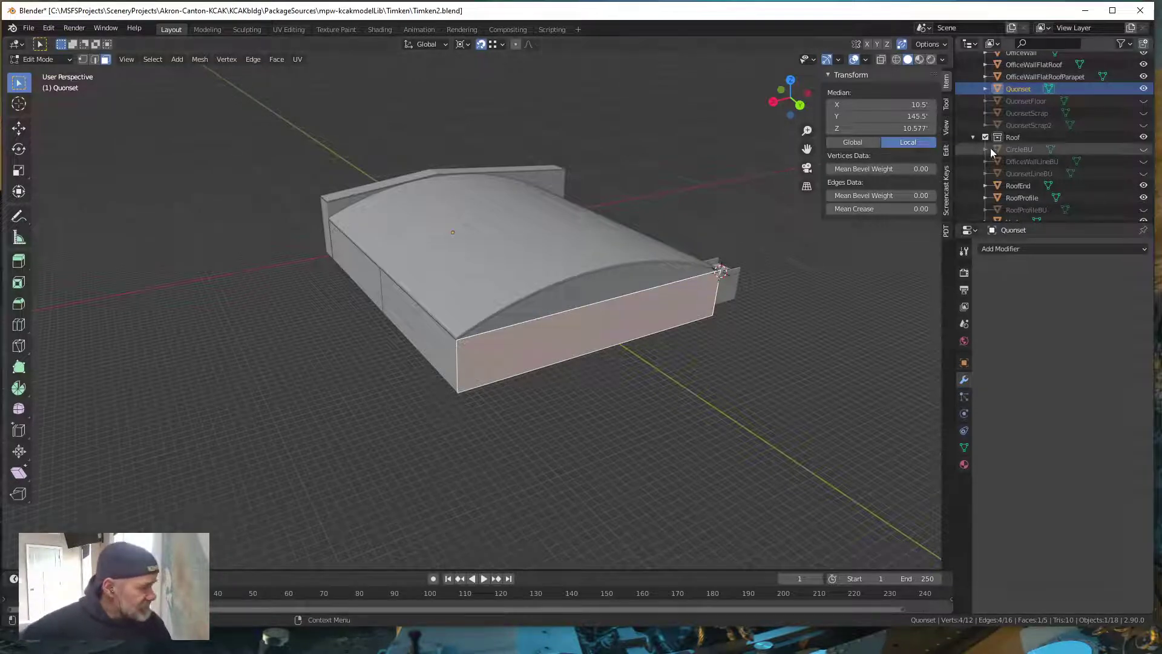
# - Hide the RoofEnd object and turn on X-ray display to see through the Quonset's walls
pyautogui.click(1144, 186)
pyautogui.moveTo(680, 397)
pyautogui.keyDown('alt'); pyautogui.mouseDown()
pyautogui.moveTo(638, 384)
pyautogui.moveTo(692, 389)
pyautogui.moveTo(680, 395)
pyautogui.mouseUp(); pyautogui.keyUp('alt')
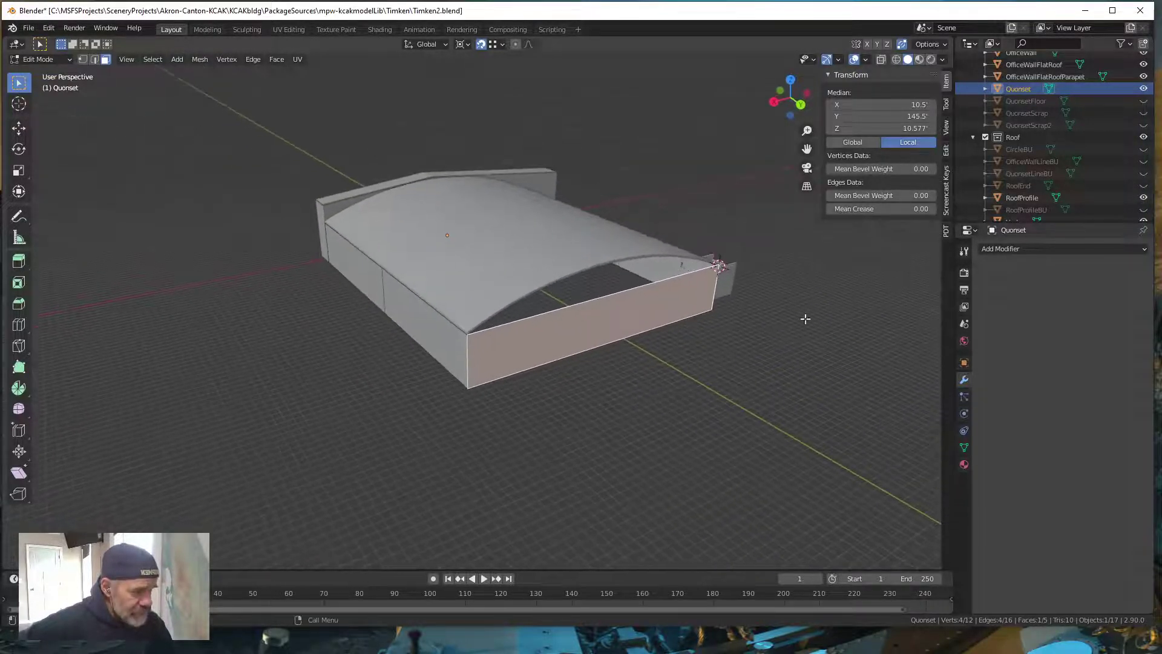
pyautogui.click(882, 59)
pyautogui.keyDown('alt'); pyautogui.moveTo(565, 361); pyautogui.dragTo(585, 326); pyautogui.keyUp('alt')
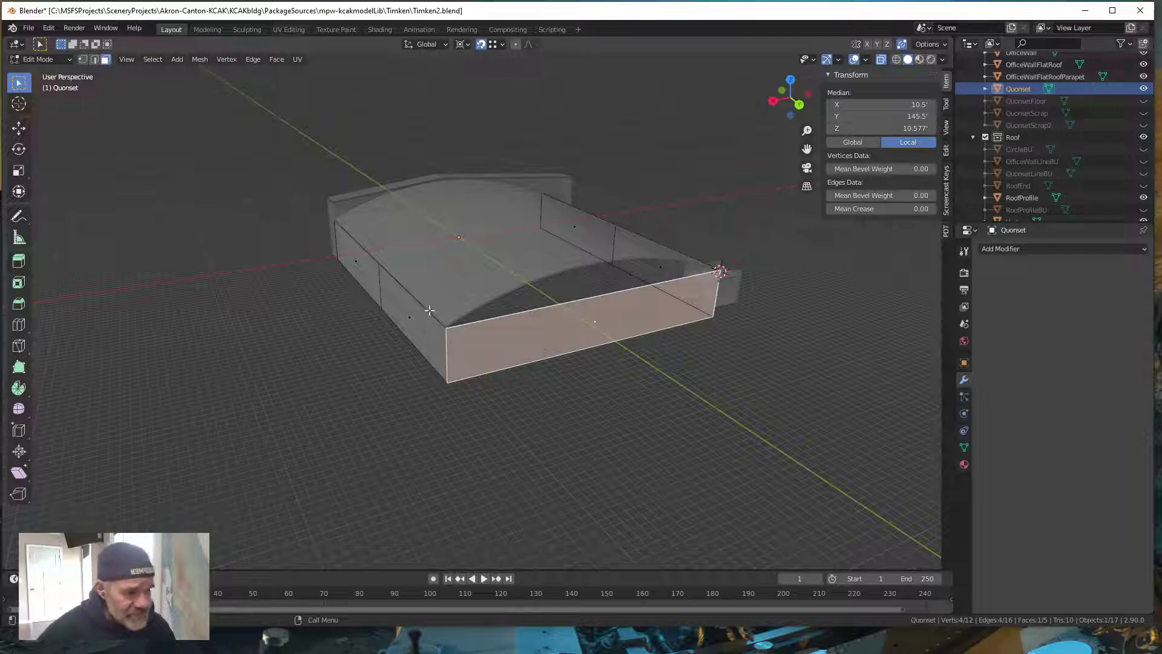
# - Hide the four side wall faces of the Quonset, two along each side, leaving only its front wall
pyautogui.click(356, 262)
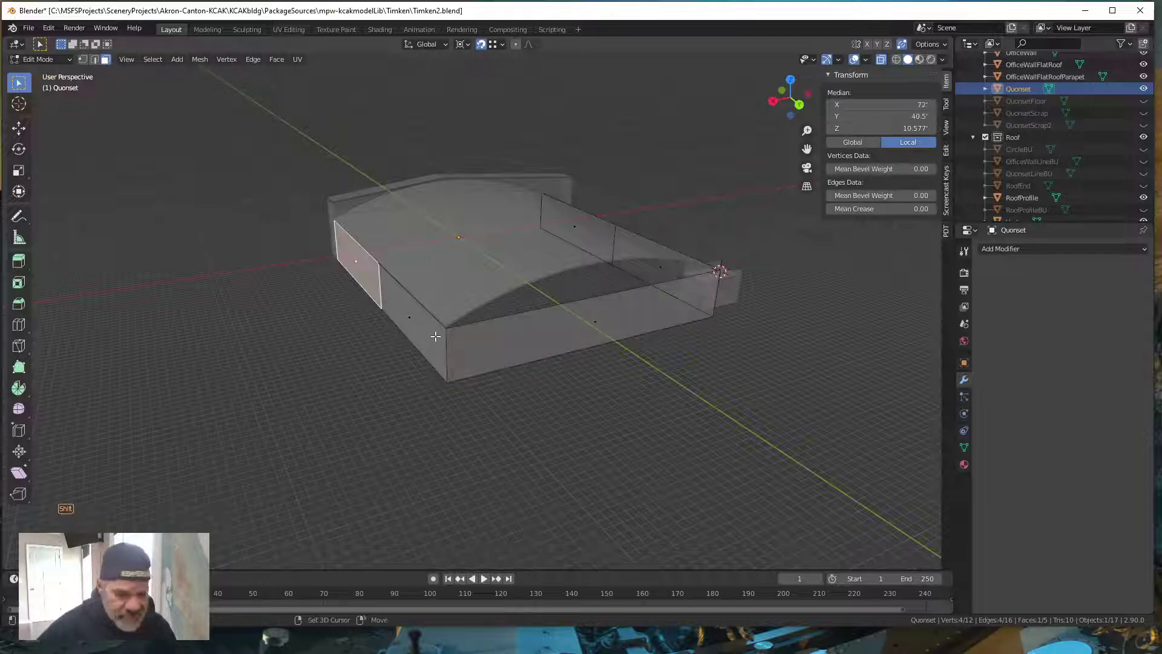
pyautogui.keyDown('shift'); pyautogui.click(410, 317); pyautogui.keyUp('shift')
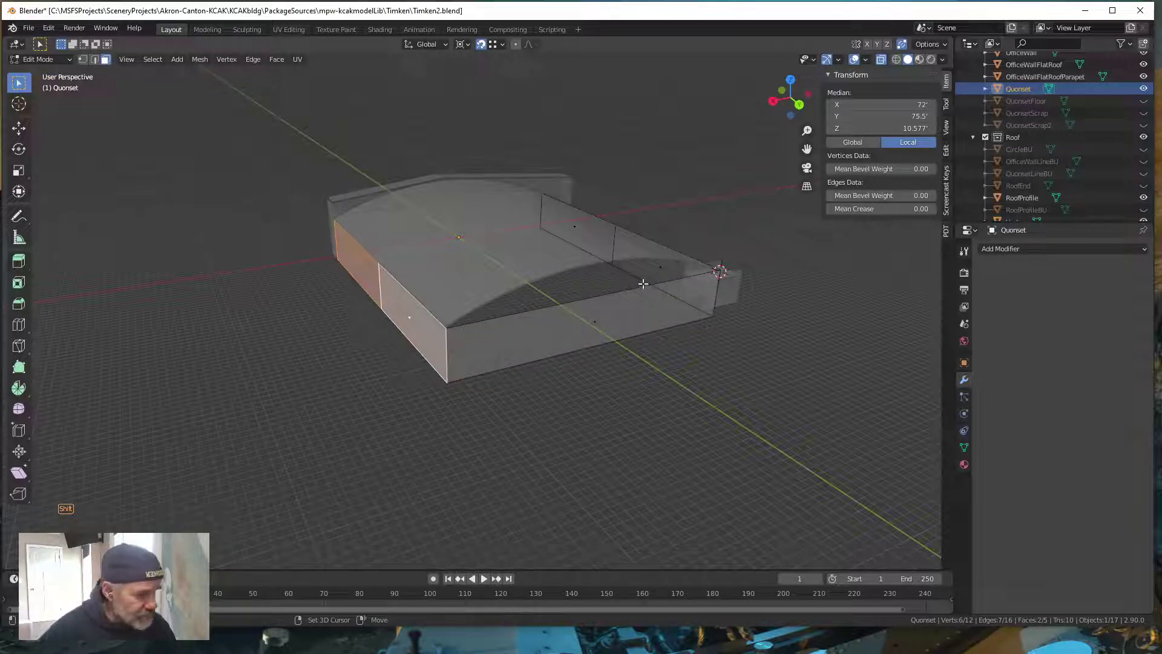
pyautogui.keyDown('shift'); pyautogui.click(661, 267); pyautogui.keyUp('shift')
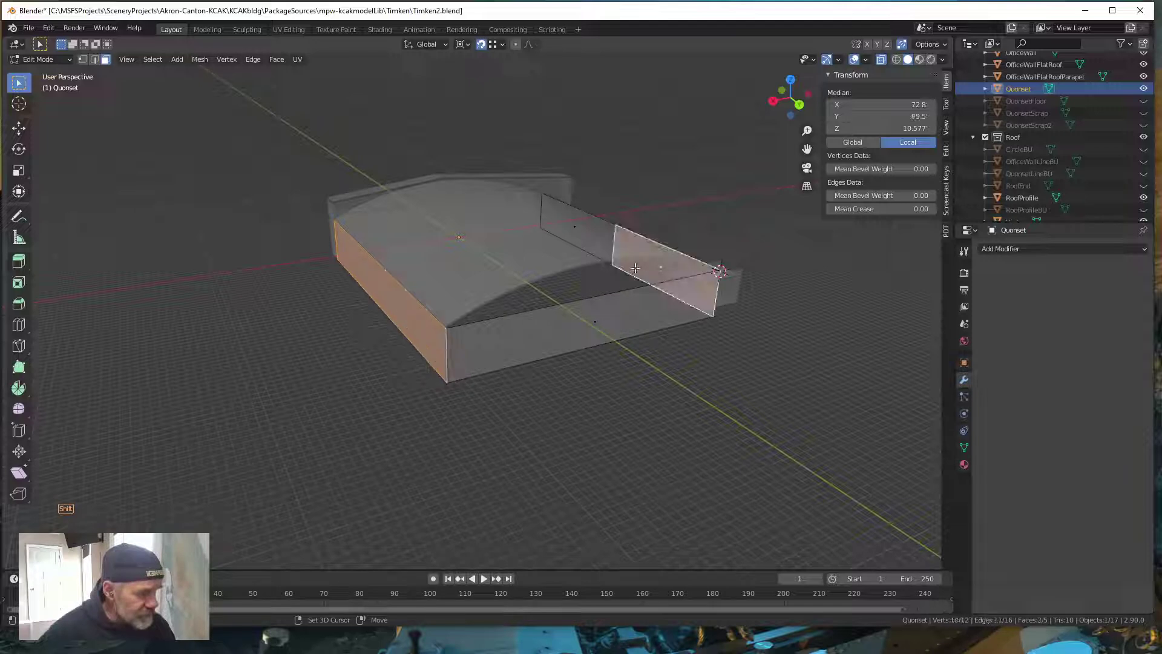
pyautogui.keyDown('shift'); pyautogui.click(577, 226); pyautogui.keyUp('shift')
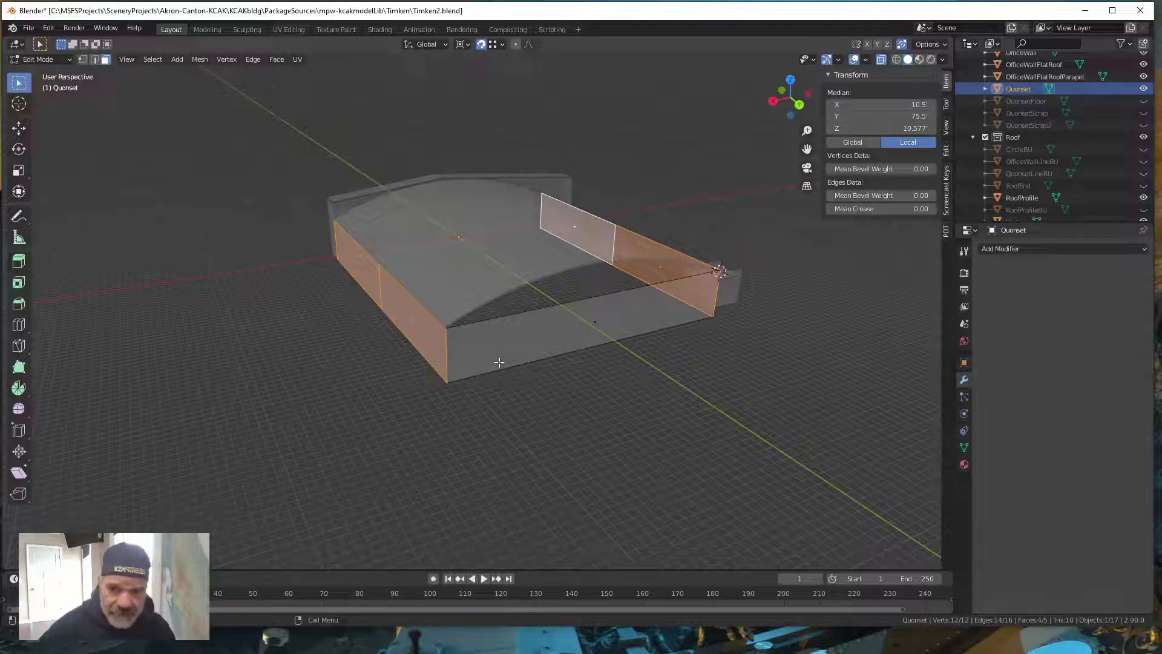
pyautogui.press('h')
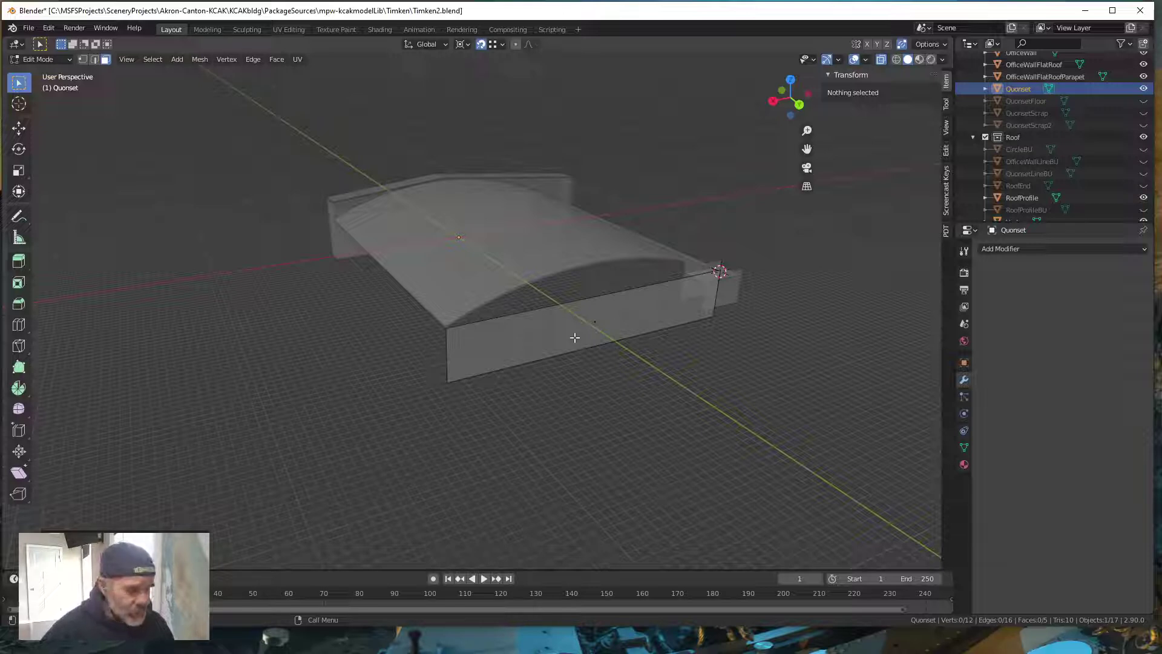
pyautogui.press('ctrl')
pyautogui.hotkey('ctrl', 'r')
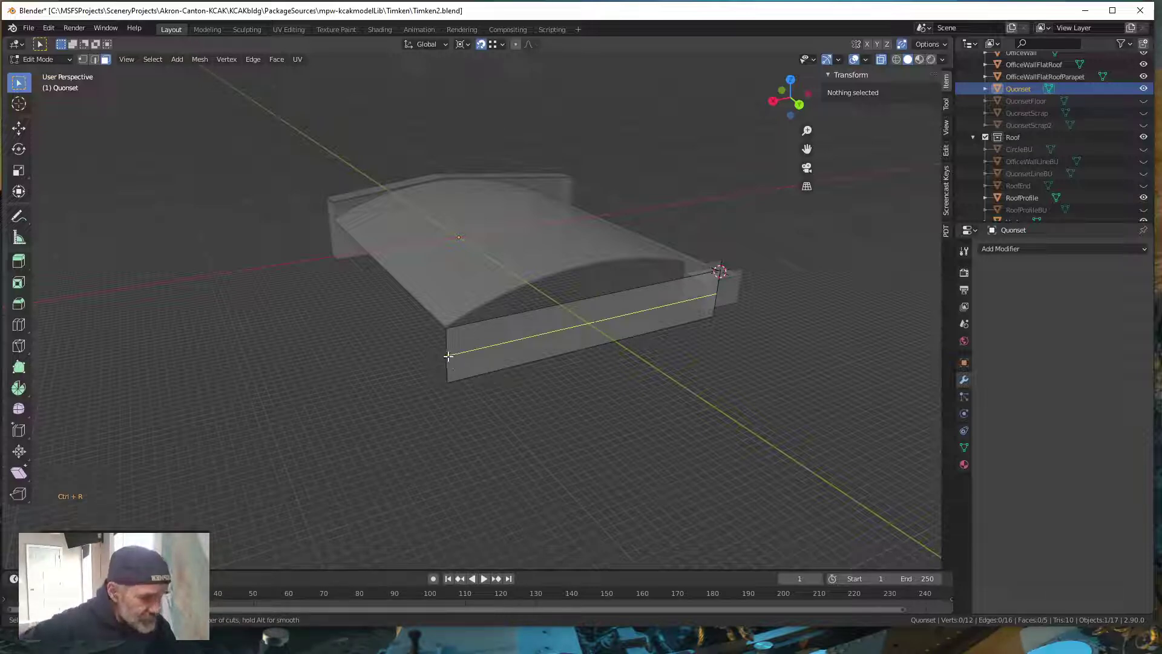
pyautogui.press('Escape')
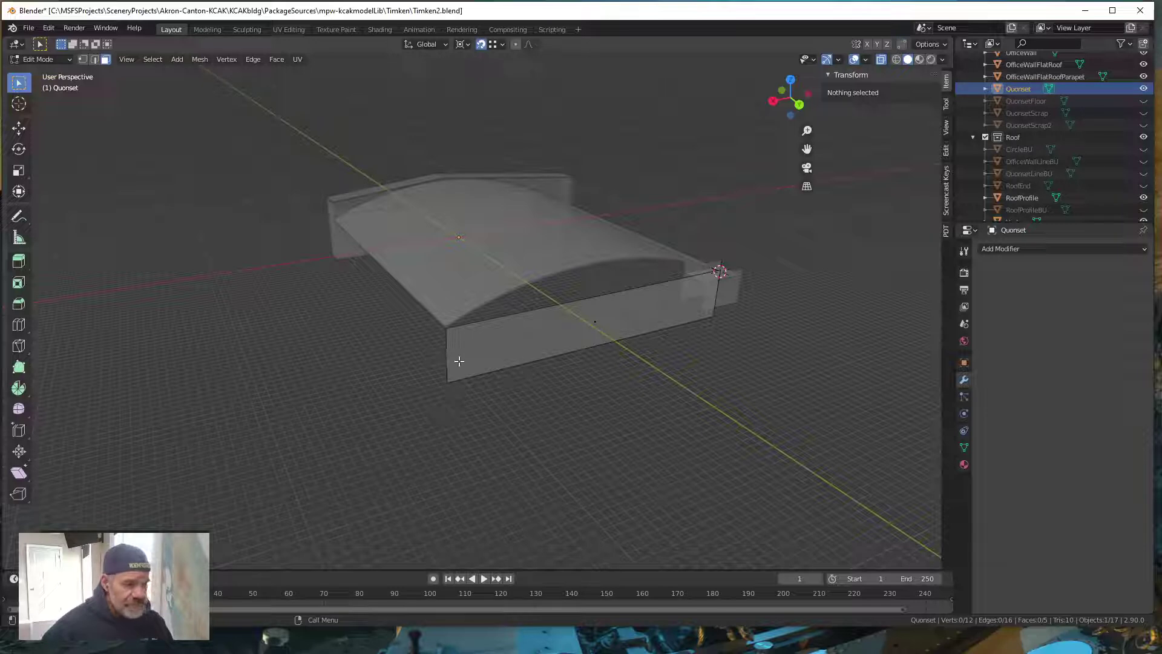
# - Add a horizontal loop cut across the Quonset's front wall, slid to the base and raised 20' along Z
pyautogui.press('ctrl')
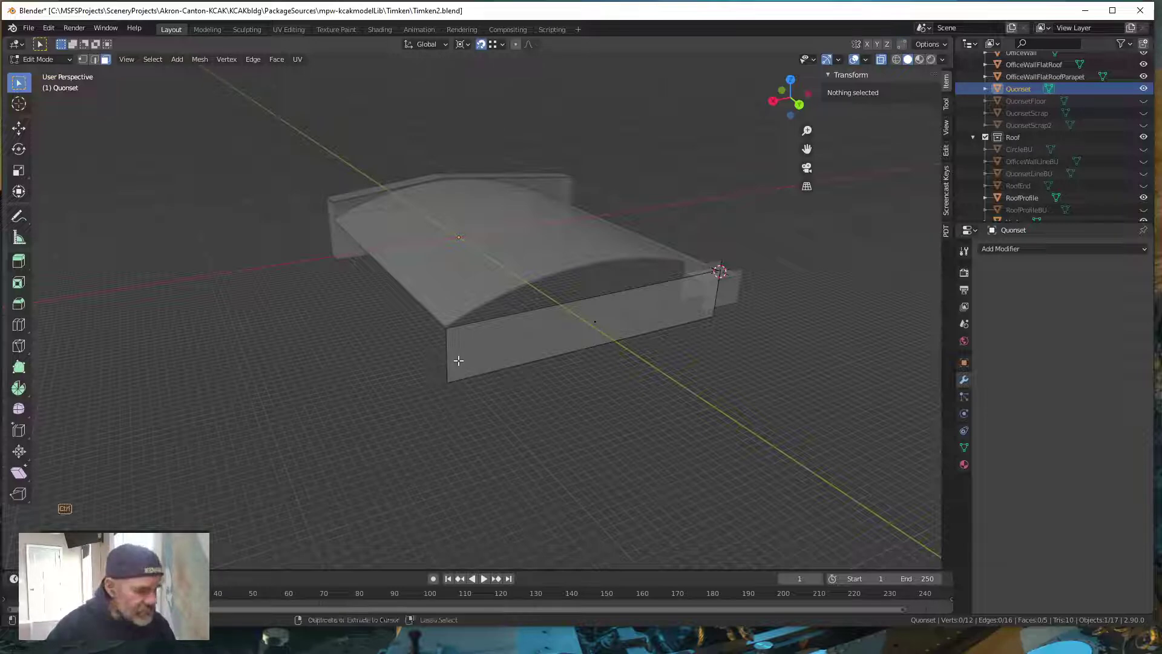
pyautogui.hotkey('ctrl', 'r')
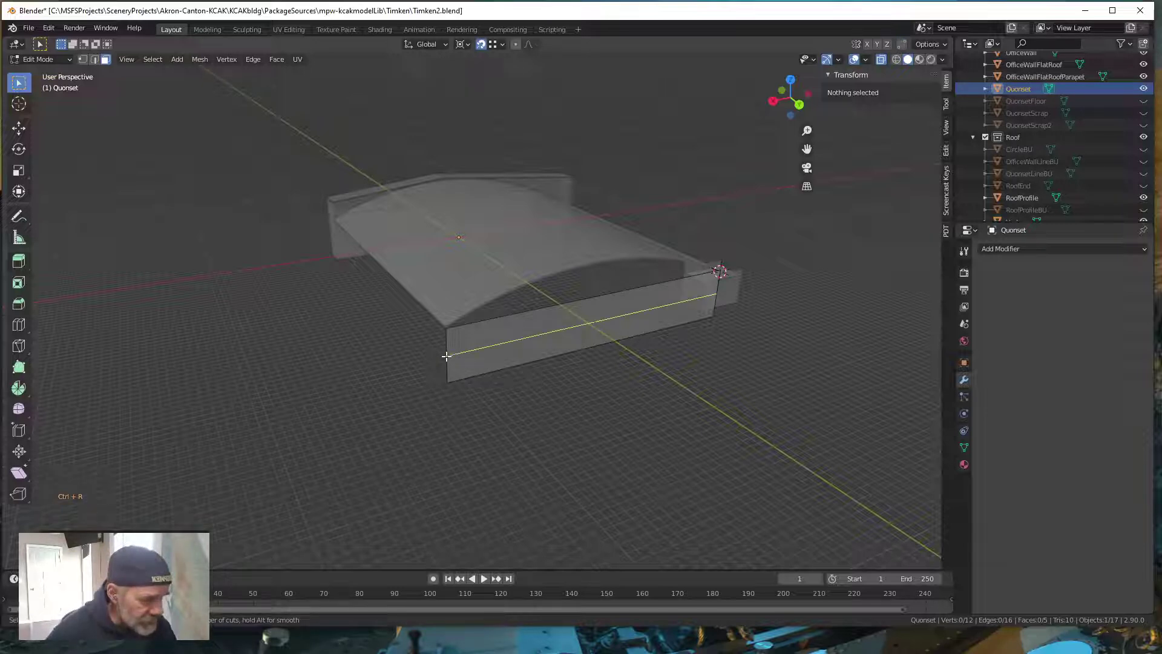
pyautogui.click(446, 356)
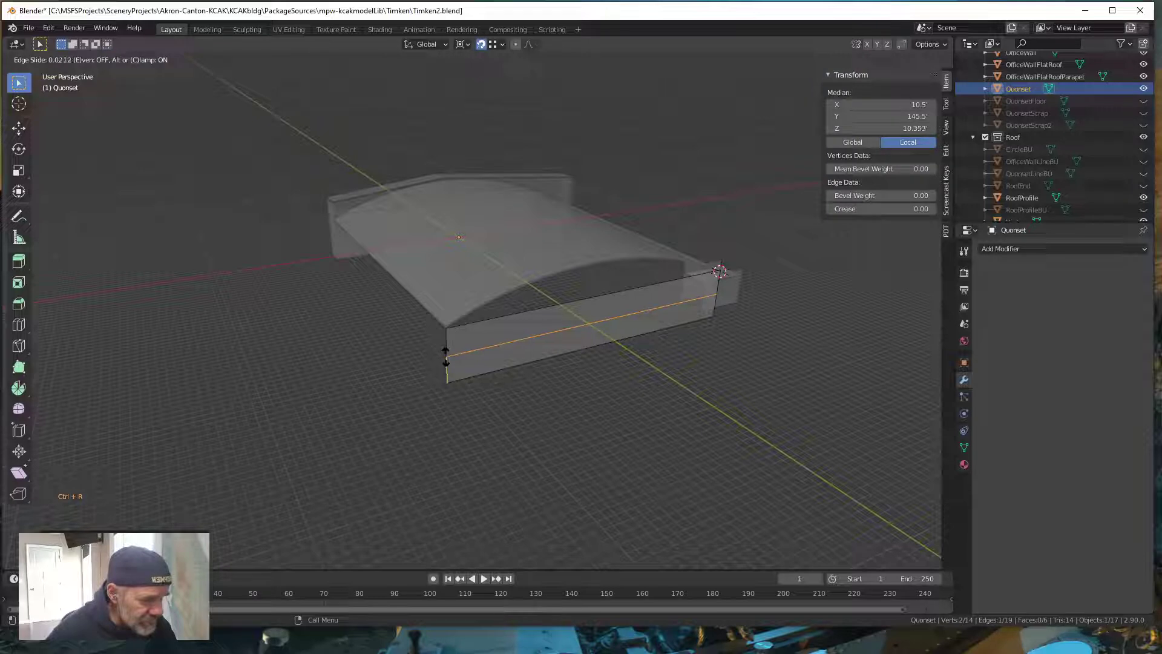
pyautogui.click(439, 396)
pyautogui.press('g')
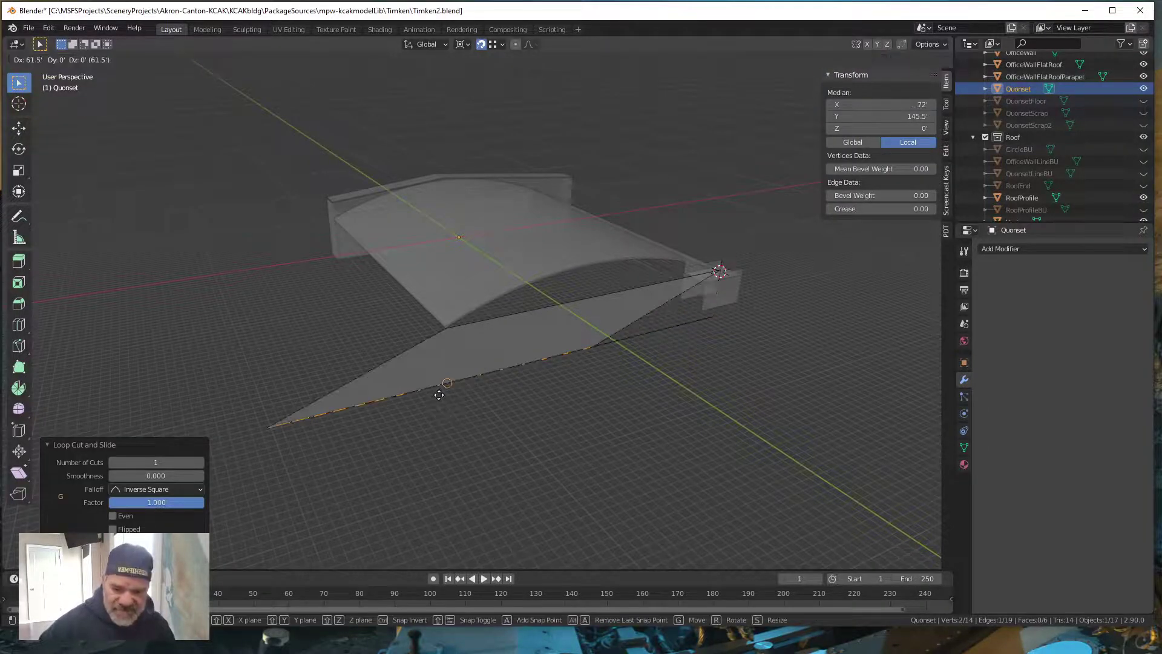
pyautogui.press('z')
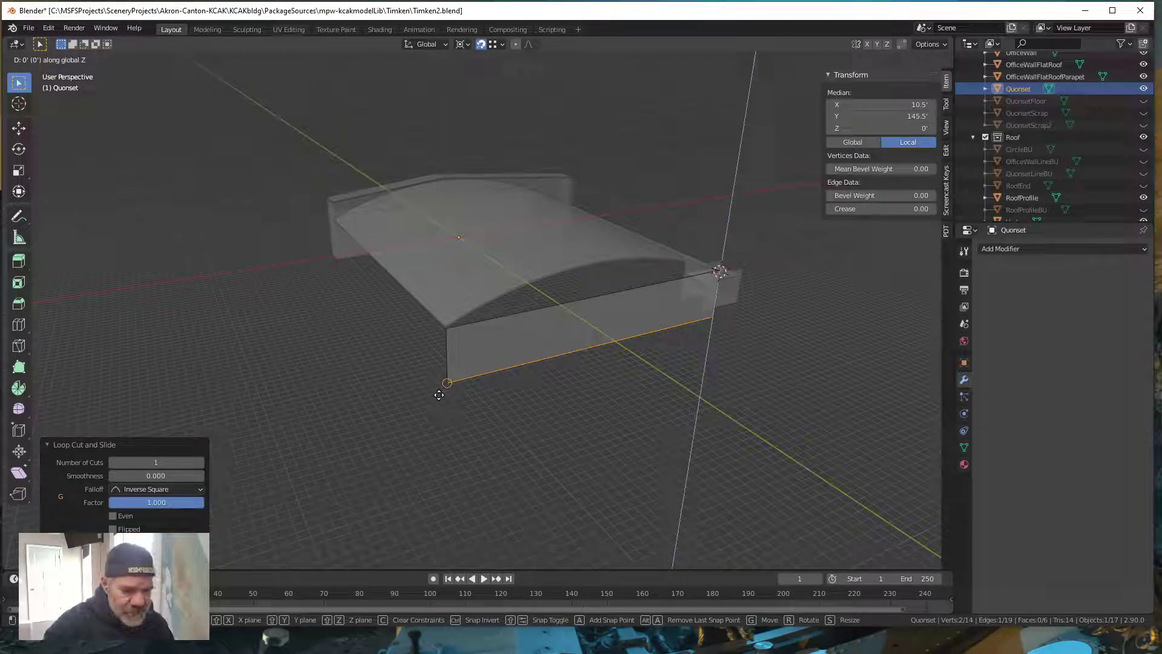
pyautogui.write('20')
pyautogui.press('Return')
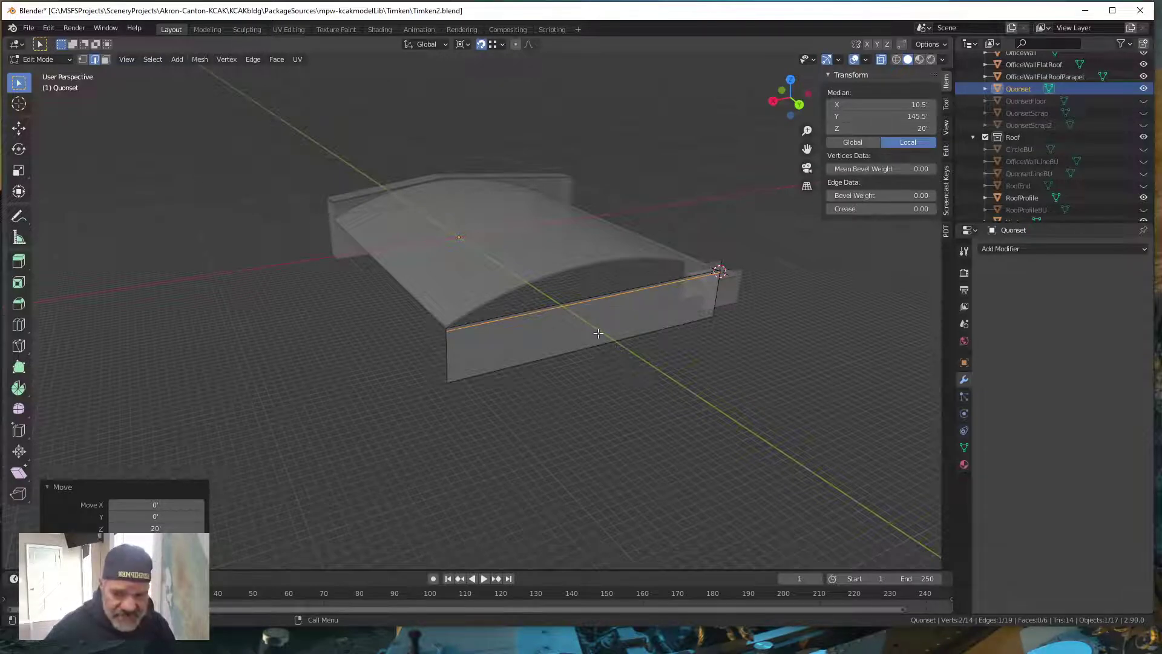
# - Reveal the Quonset's hidden side wall faces and clear the selection
pyautogui.press('alt')
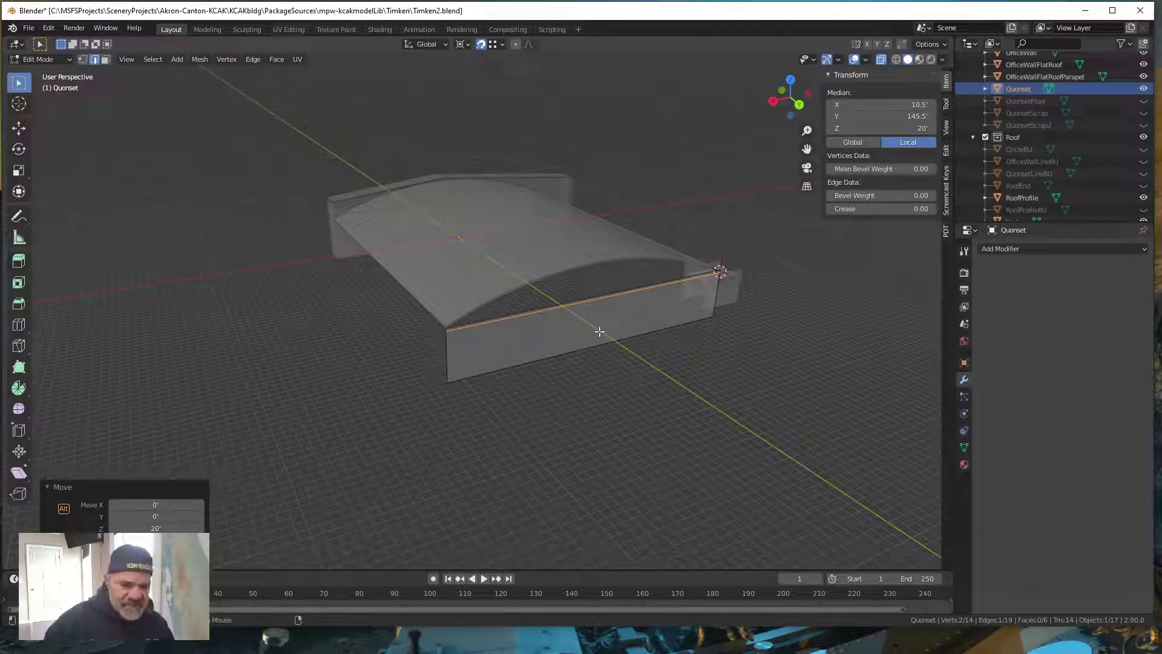
pyautogui.hotkey('alt', 'h')
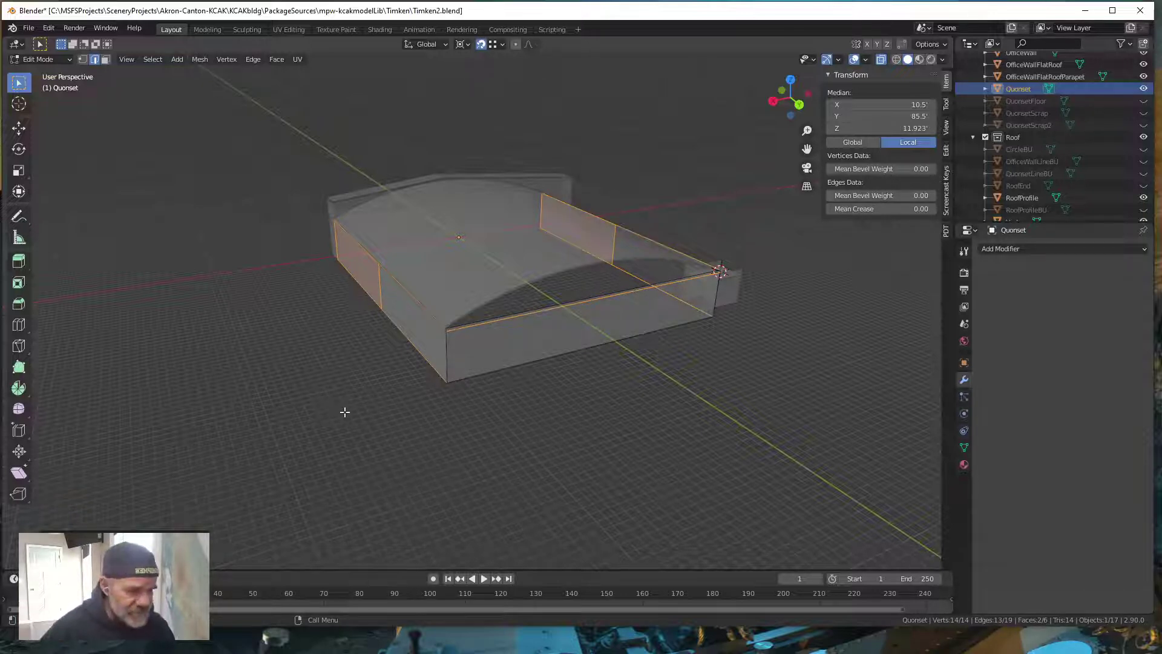
pyautogui.hotkey('alt', 'a')
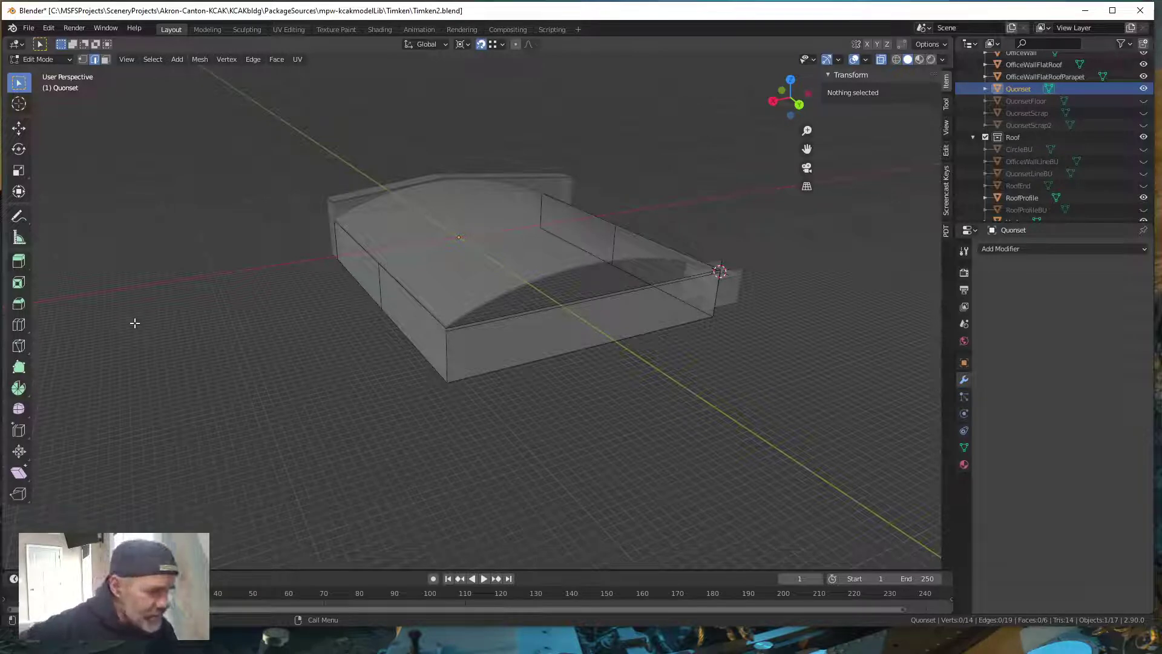
# - Add a vertical loop cut to the front wall, slid to the end beside the office and moved 1.5' along X
pyautogui.moveTo(494, 410); pyautogui.dragTo(493, 415, button='middle')
pyautogui.moveTo(511, 466); pyautogui.dragTo(522, 458, button='middle')
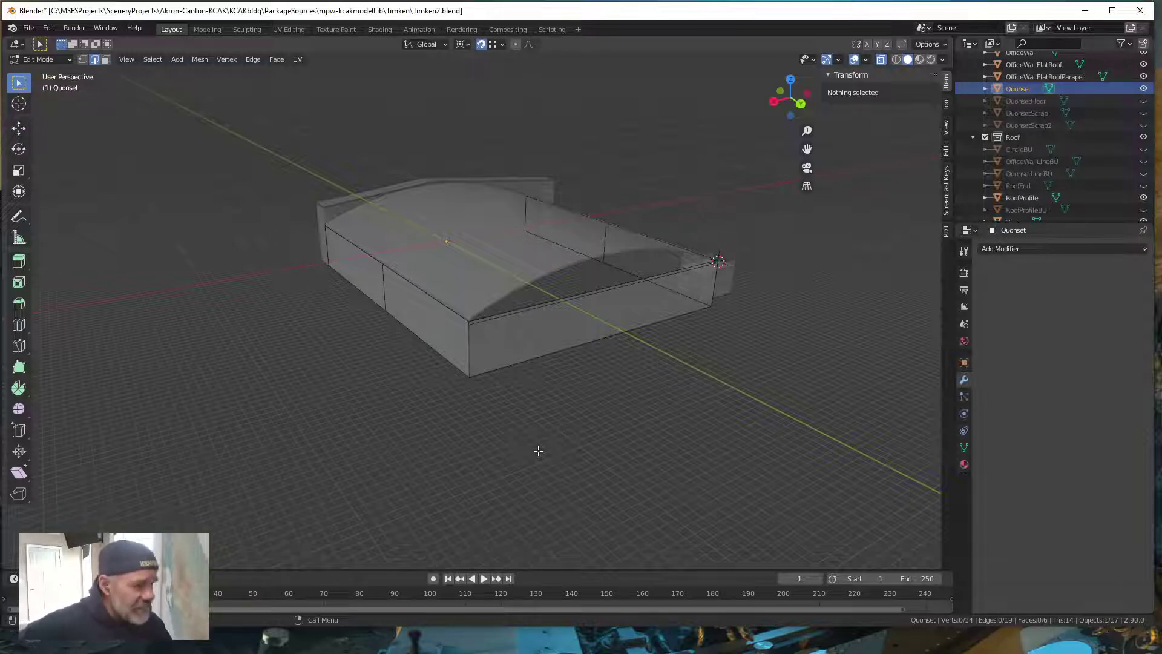
pyautogui.moveTo(643, 418); pyautogui.dragTo(579, 418, button='middle')
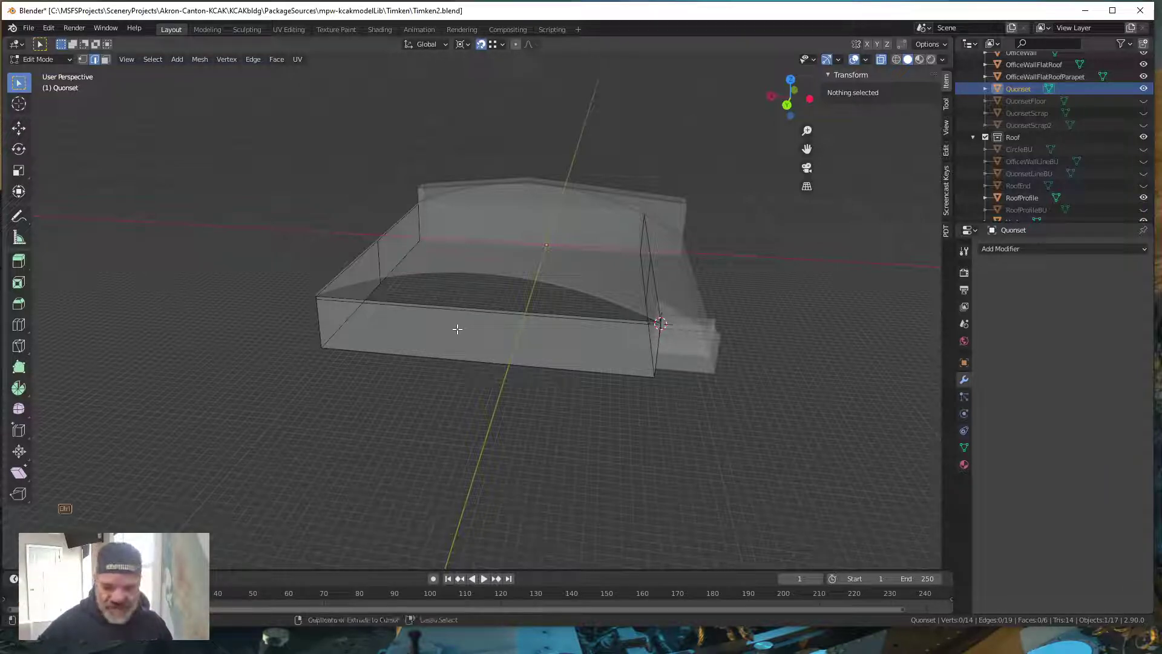
pyautogui.hotkey('ctrl', 'r')
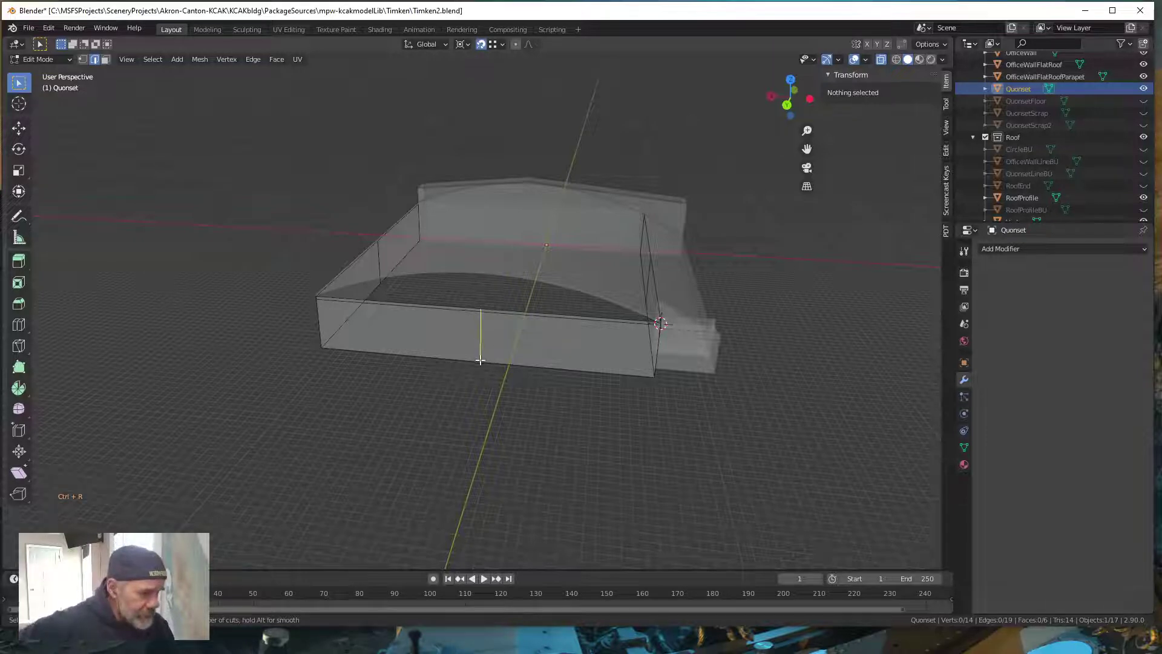
pyautogui.click(480, 359)
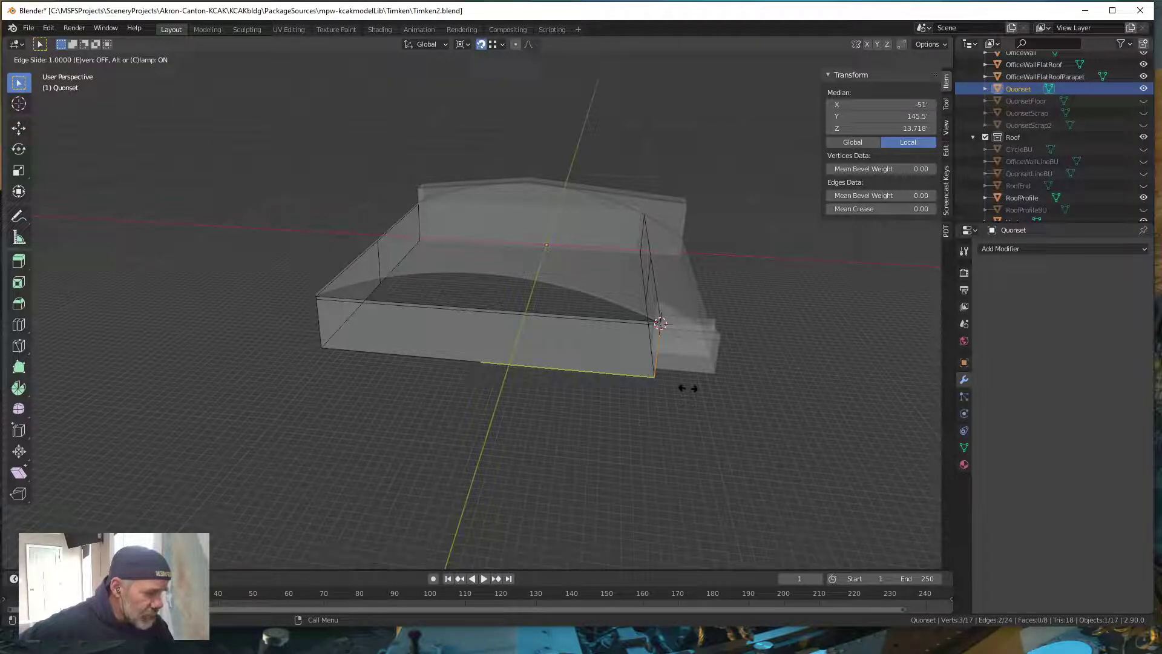
pyautogui.click(688, 388)
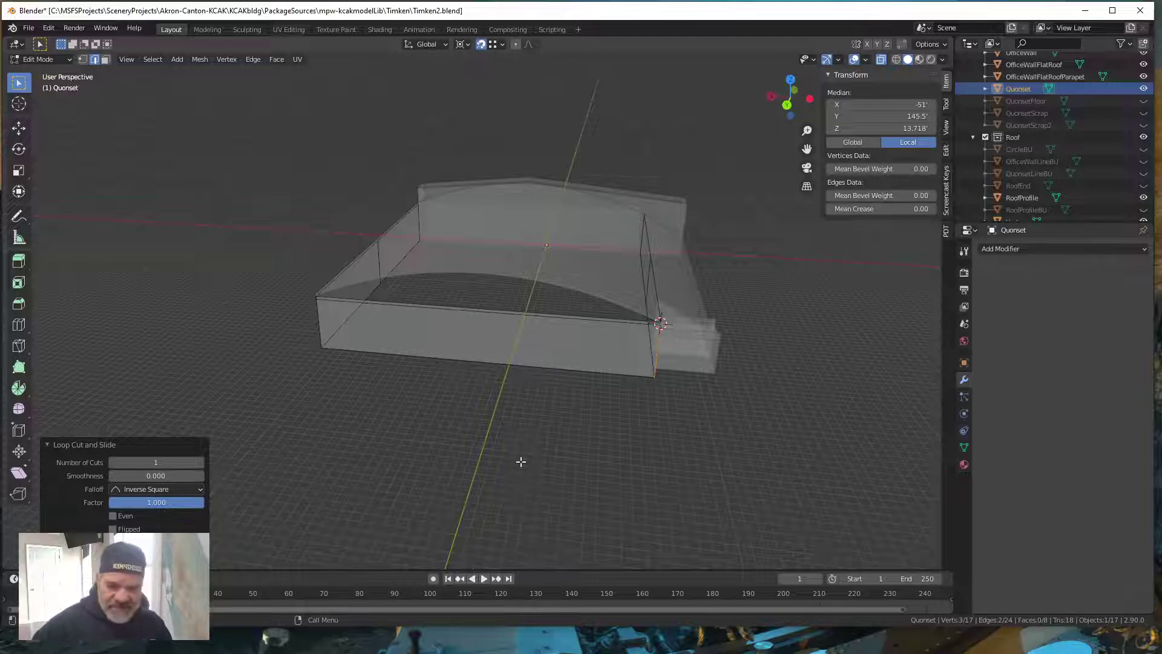
pyautogui.press('g')
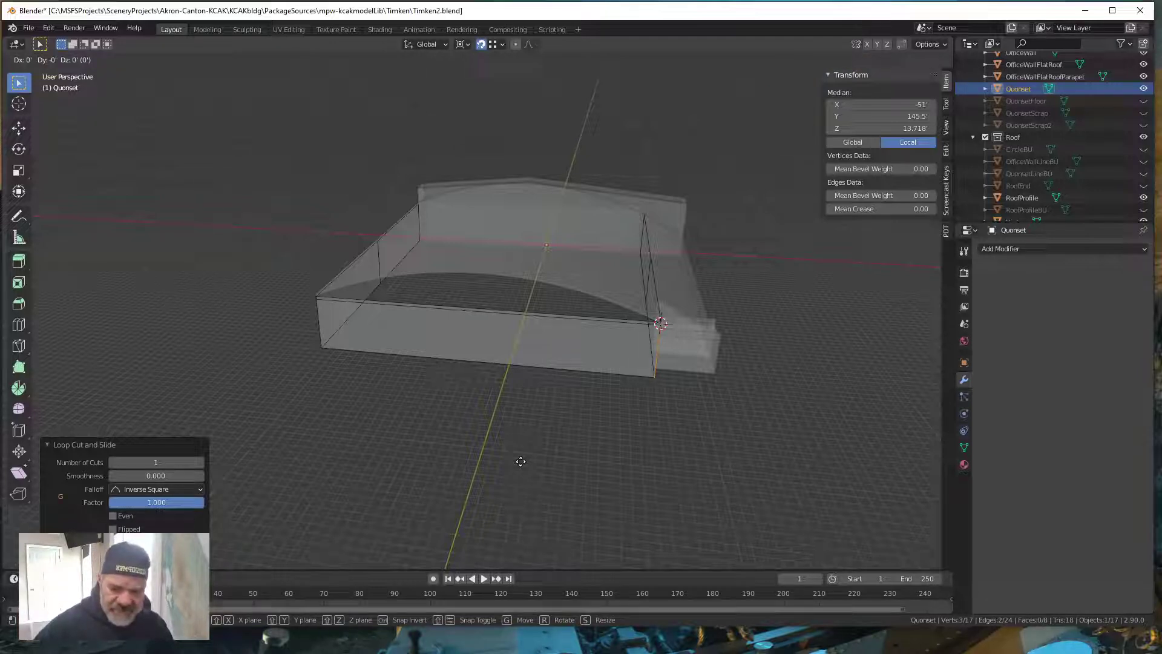
pyautogui.write('x')
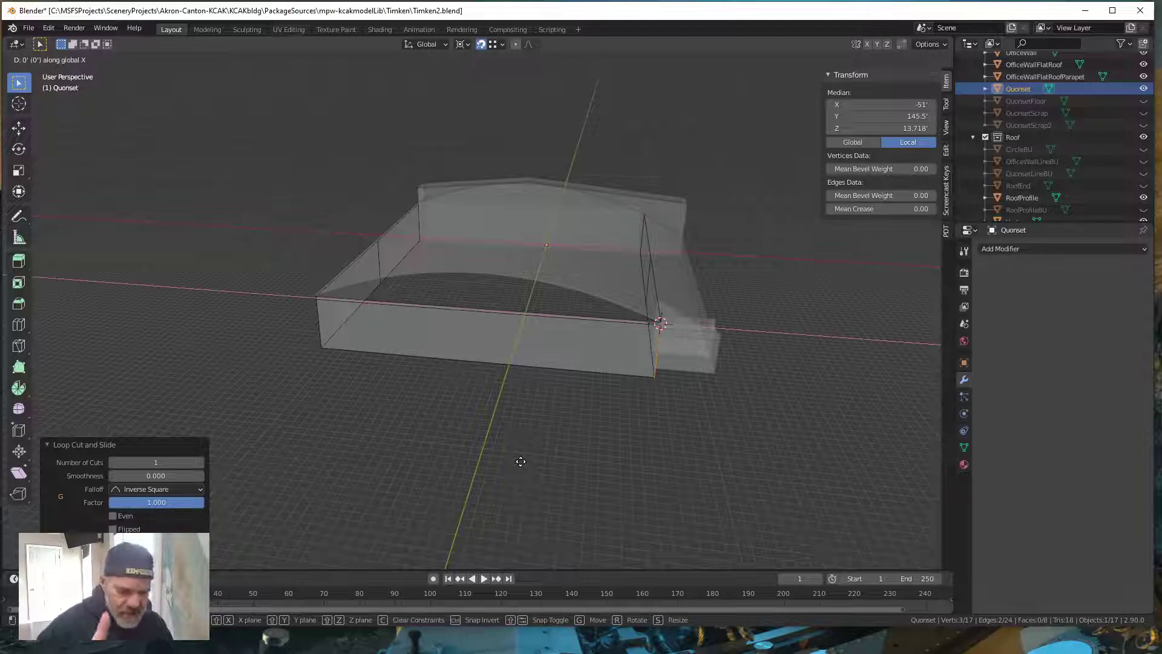
pyautogui.write('1.5')
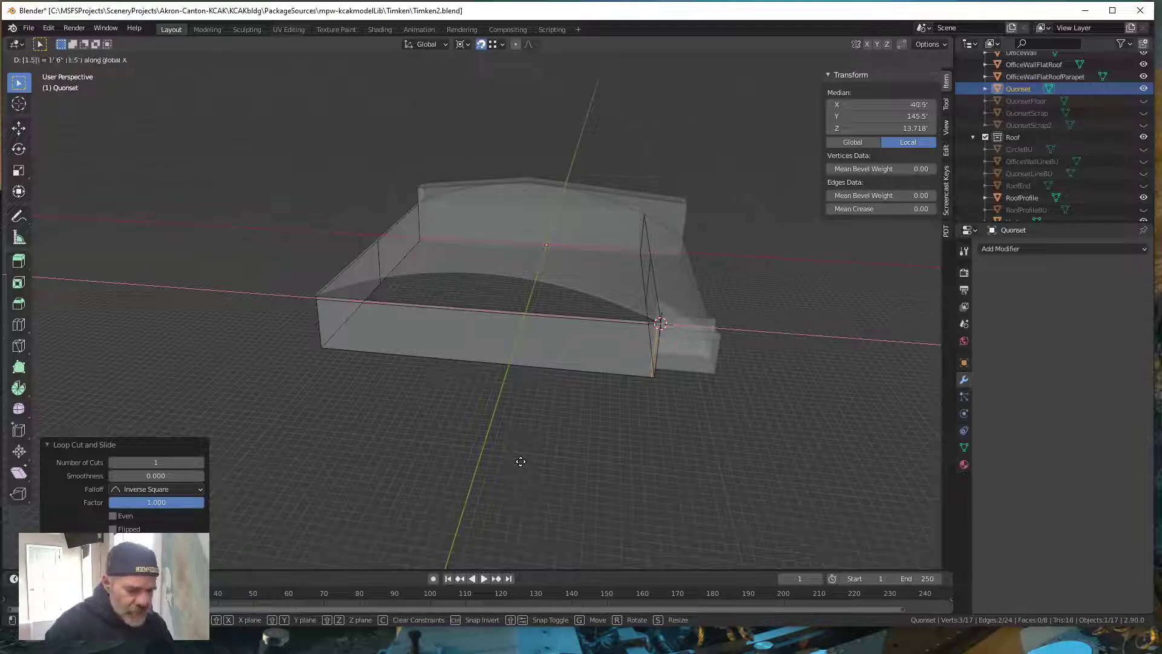
pyautogui.press('Return')
# - Add a vertical loop cut at the front wall's end opposite the office, moved -1.5' along X from the corner
pyautogui.keyDown('alt'); pyautogui.moveTo(636, 449); pyautogui.dragTo(653, 467); pyautogui.keyUp('alt')
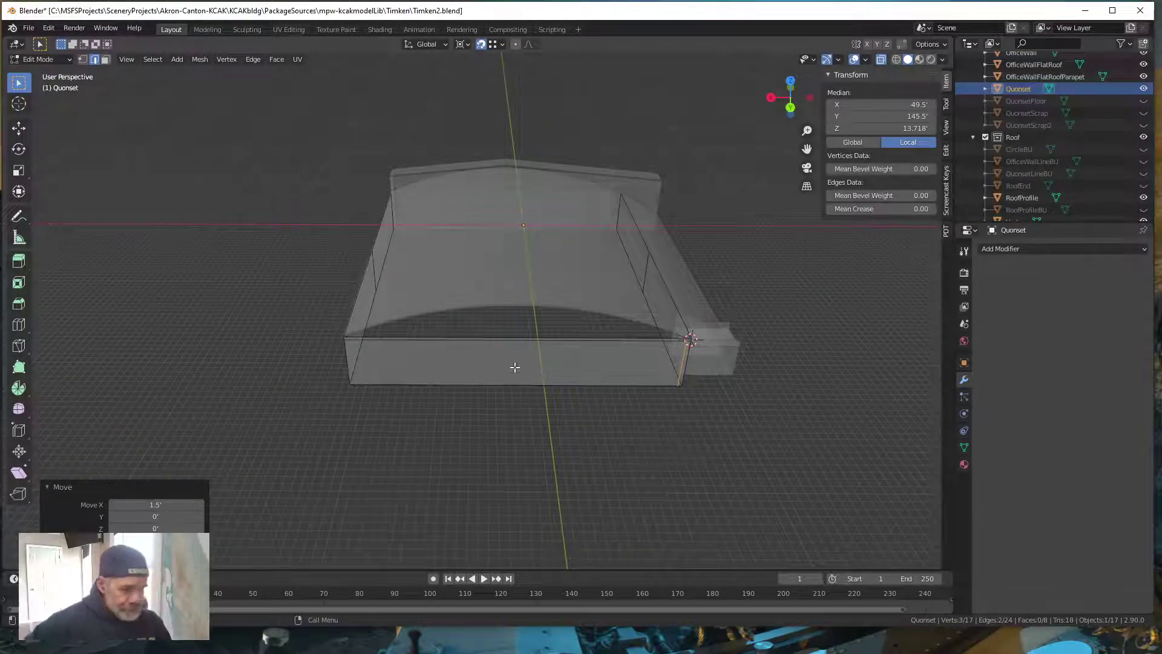
pyautogui.hotkey('ctrl', 'r')
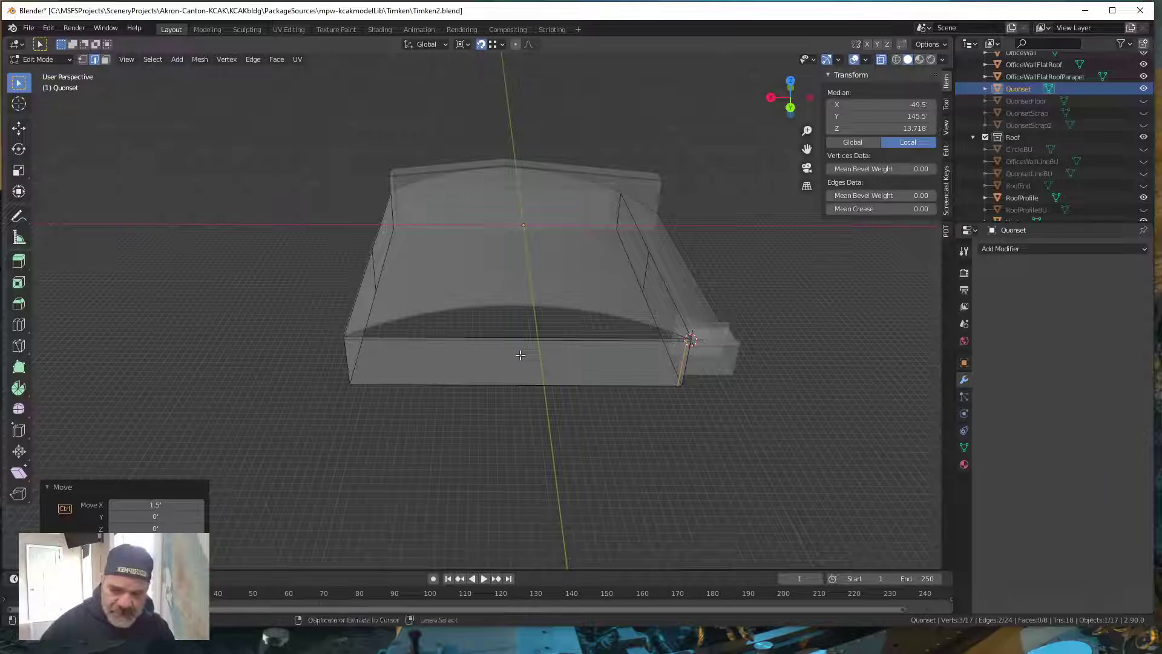
pyautogui.click(514, 375)
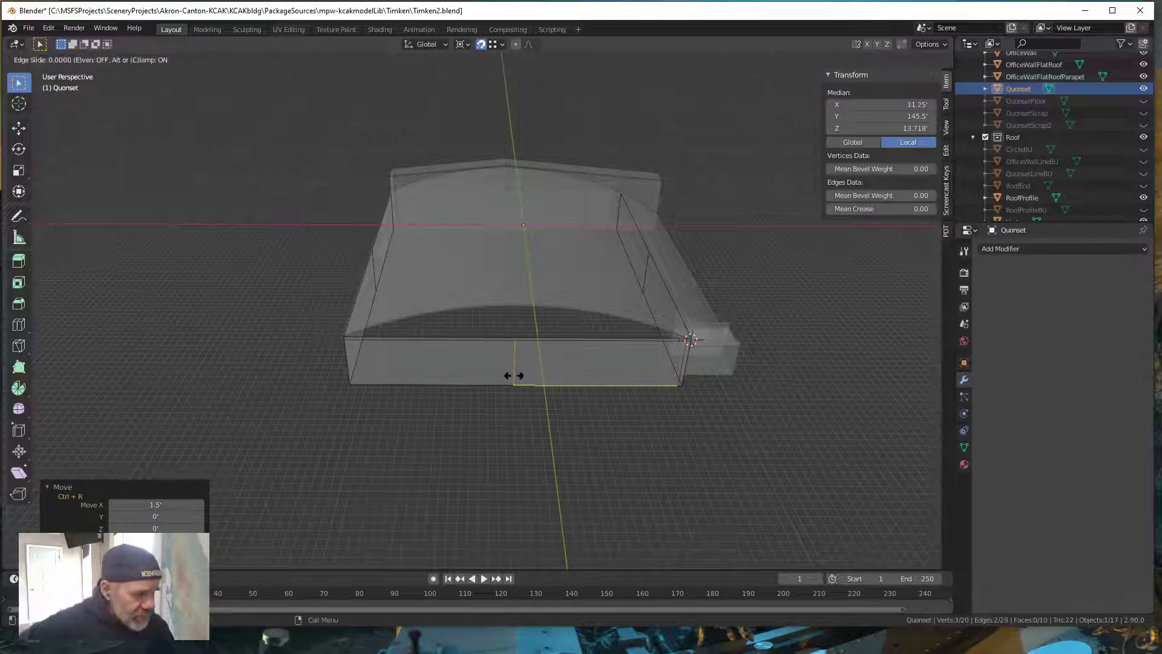
pyautogui.click(332, 379)
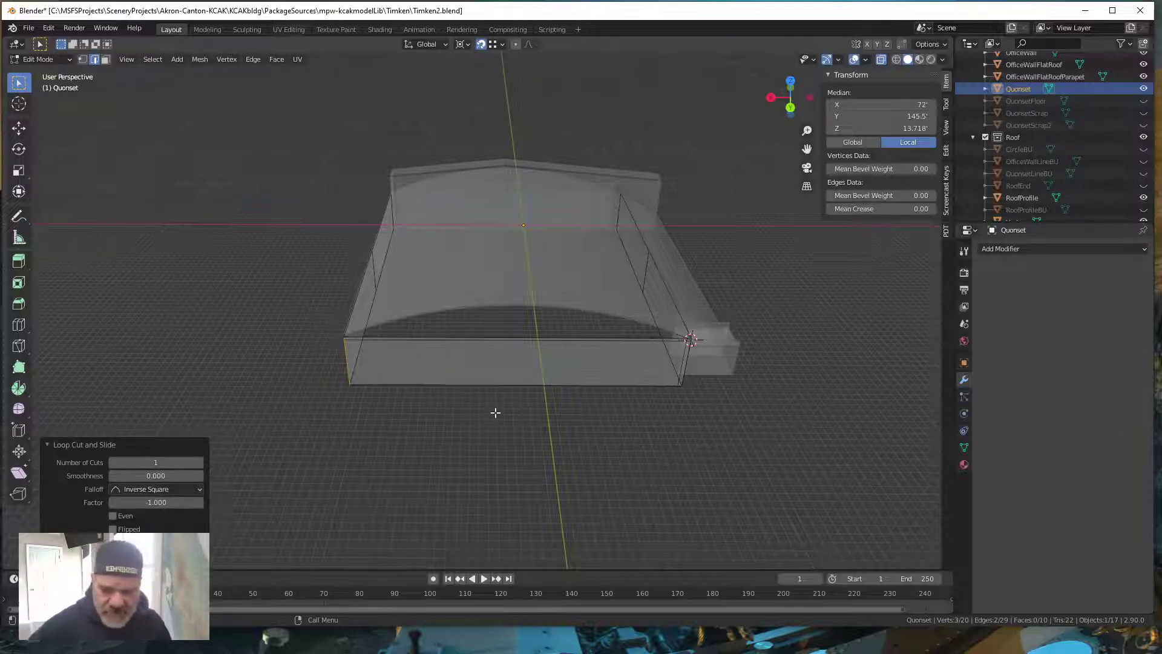
pyautogui.press('g')
pyautogui.write('x')
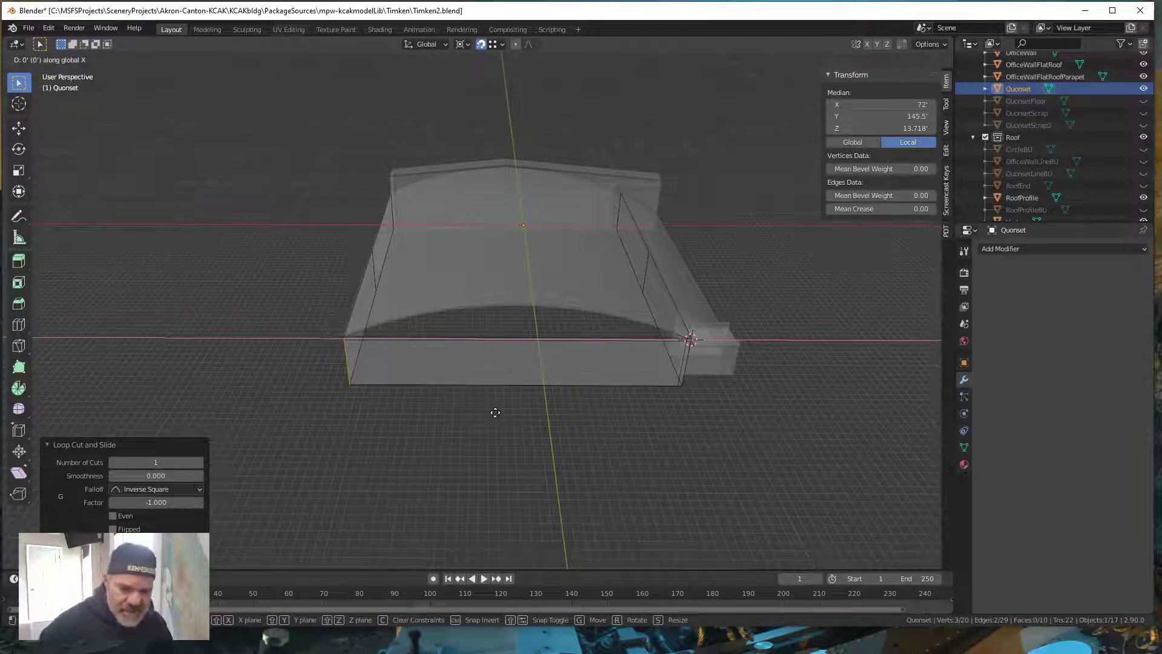
pyautogui.write('-1.5')
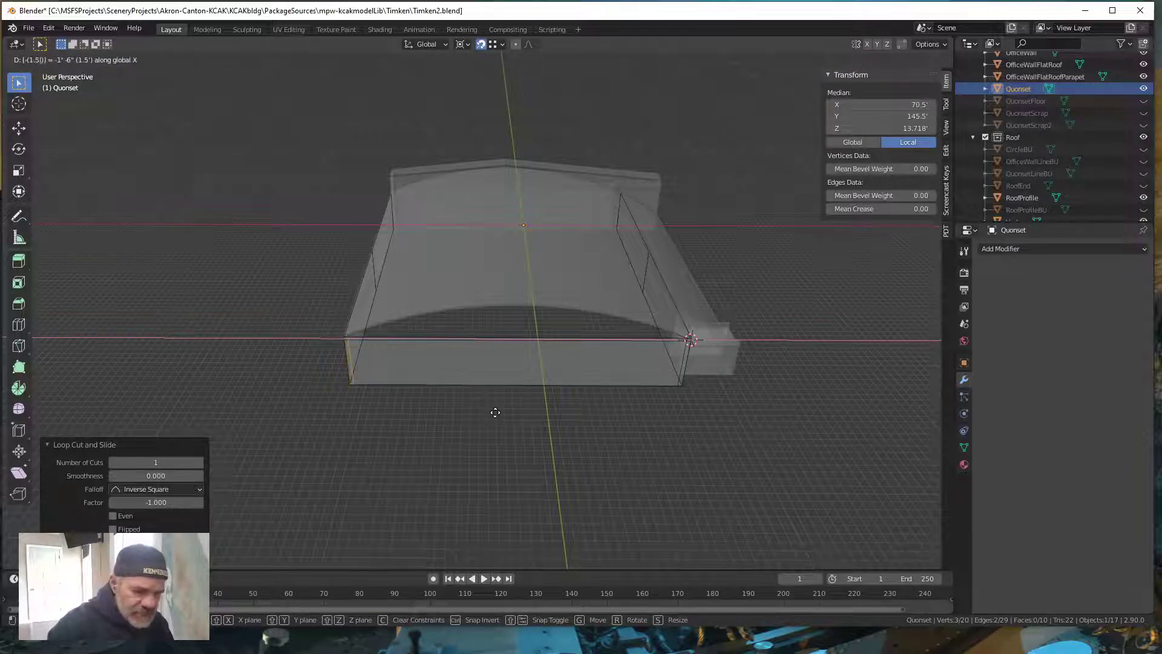
pyautogui.press('Return')
# - Switch to Google Earth Pro to check the Timken hangar's front, then return to Blender
pyautogui.moveTo(495, 462); pyautogui.dragTo(485, 440, button='middle')
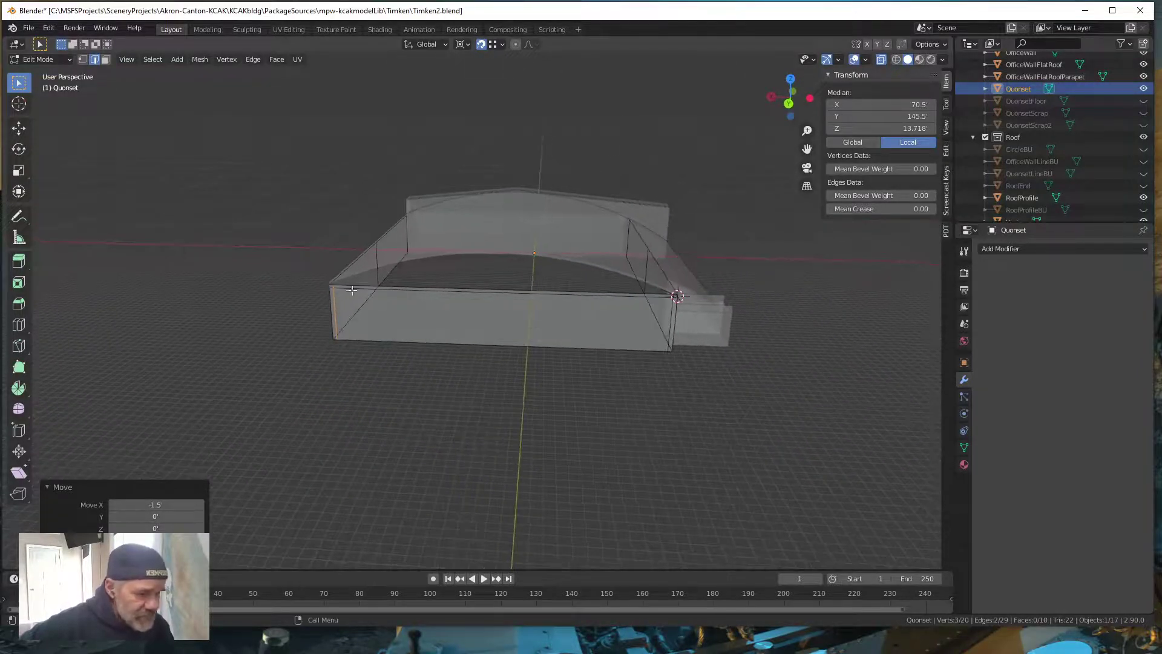
pyautogui.moveTo(436, 451); pyautogui.dragTo(433, 452, button='middle')
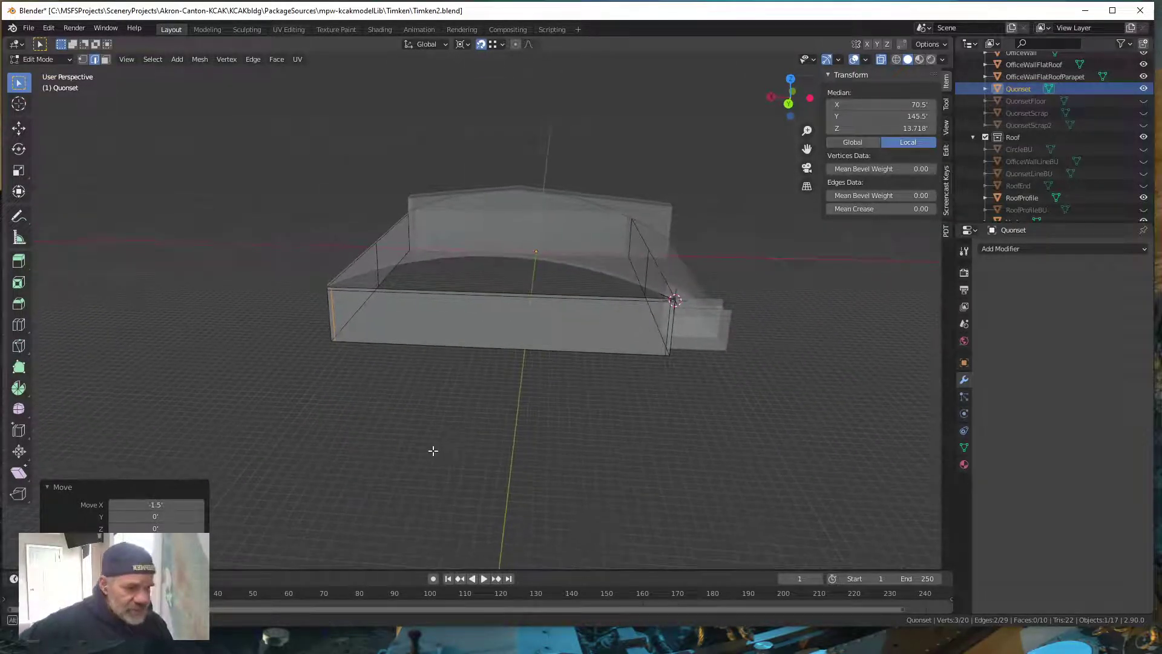
pyautogui.hotkey('alt', 'Tab')
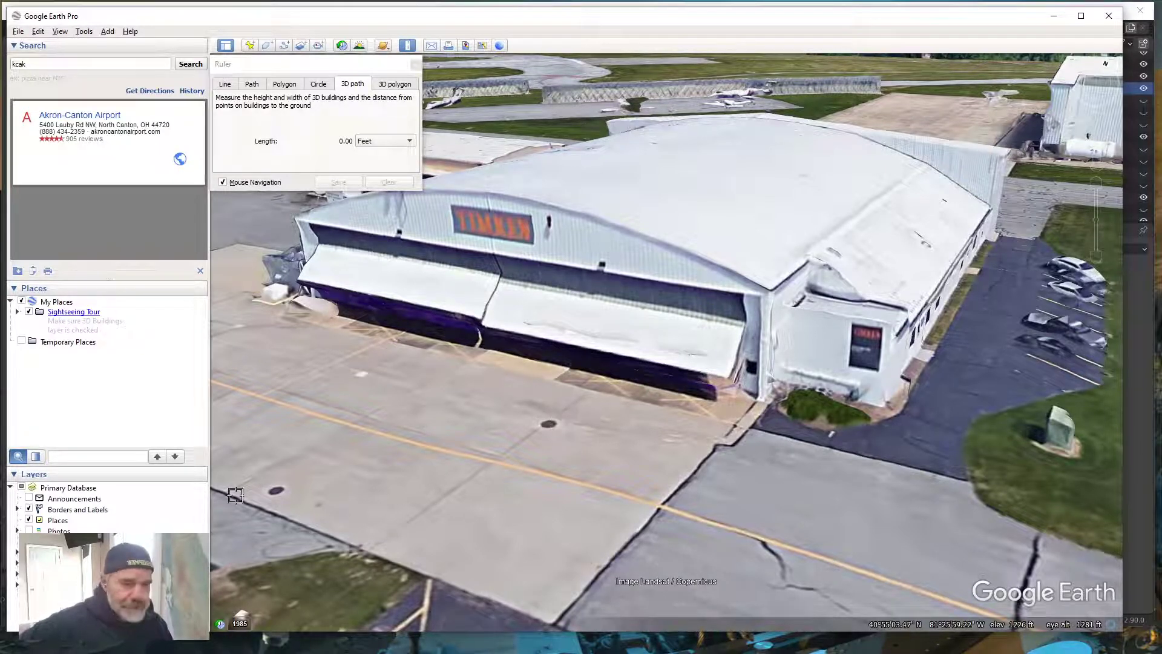
pyautogui.click(1055, 22)
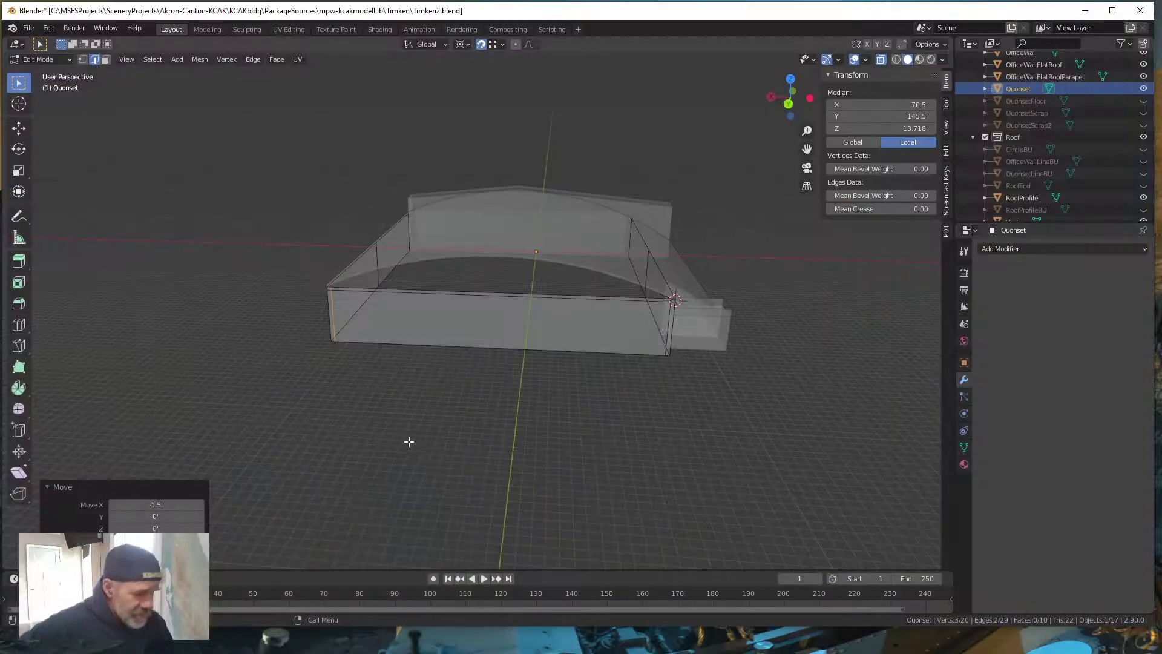
# - Turn off X-ray display and select the large central face of the front wall in face select mode
pyautogui.moveTo(413, 460); pyautogui.dragTo(403, 464, button='middle')
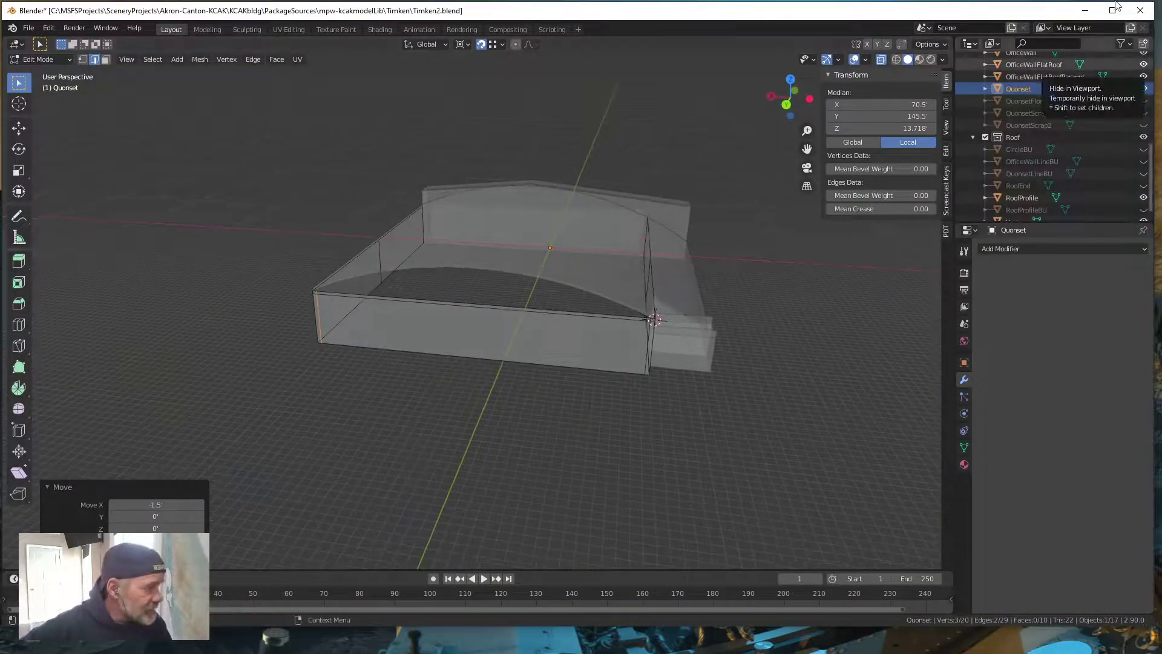
pyautogui.click(881, 61)
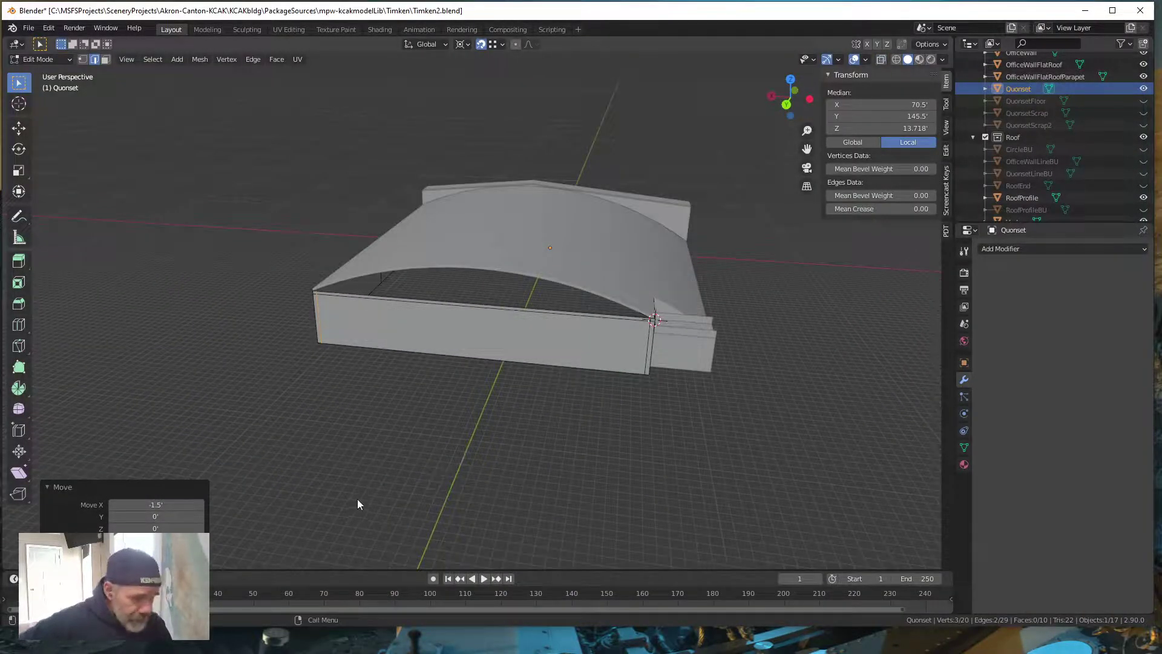
pyautogui.scroll(2, 402, 442)
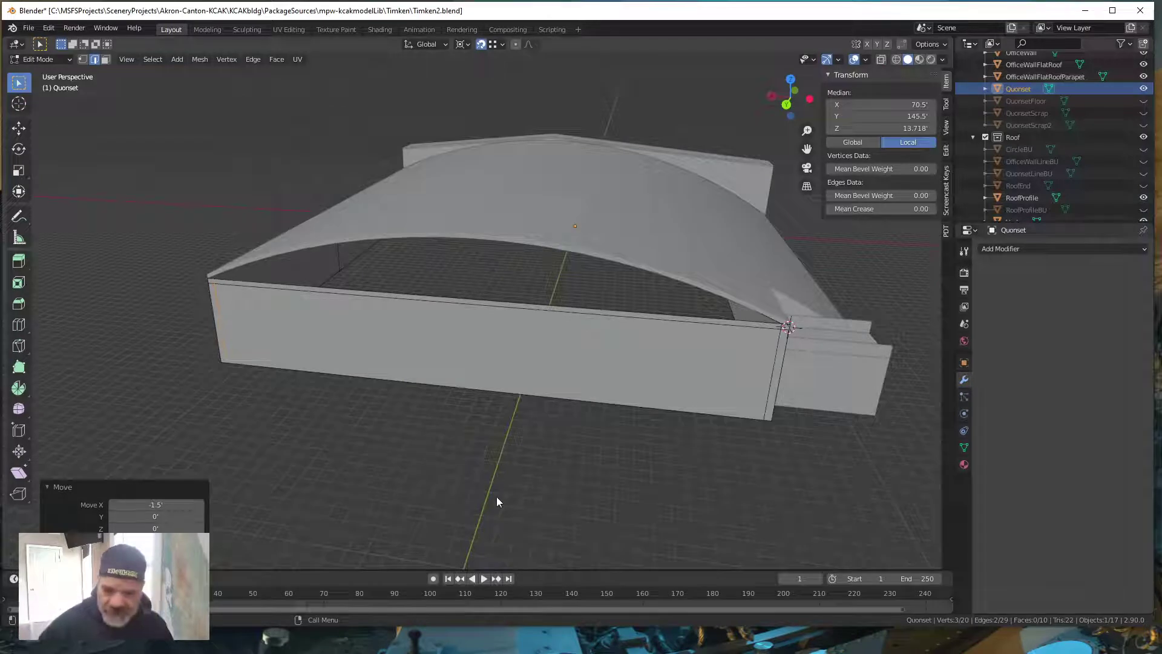
pyautogui.keyDown('shift'); pyautogui.moveTo(501, 493); pyautogui.dragTo(485, 465, button='middle'); pyautogui.keyUp('shift')
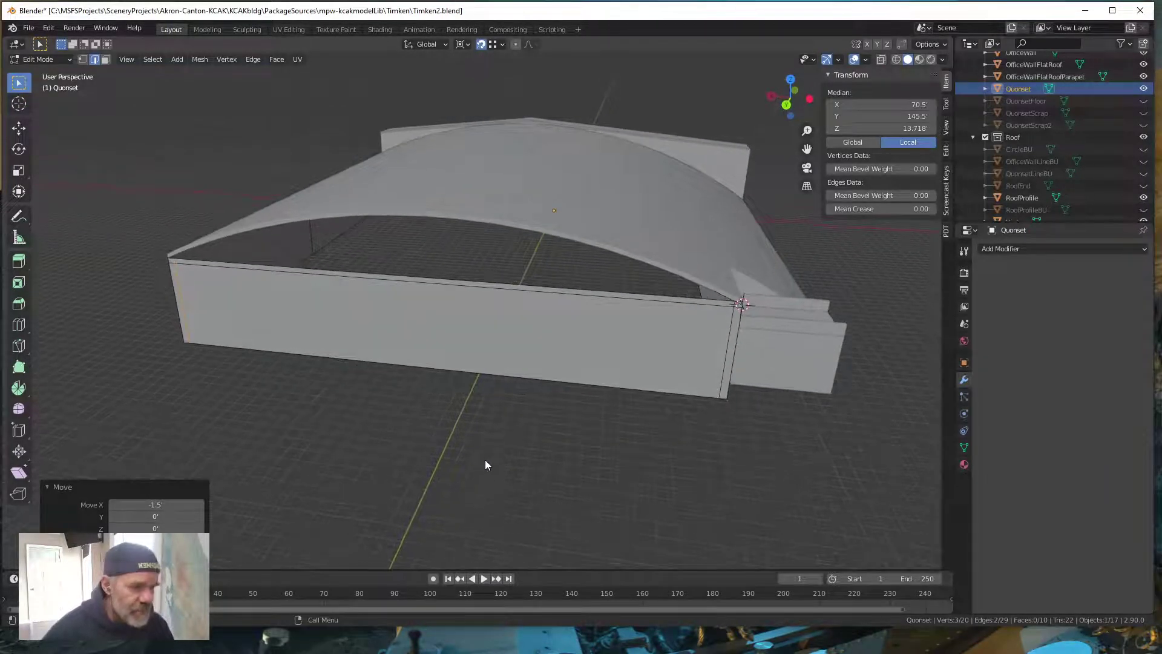
pyautogui.click(427, 315)
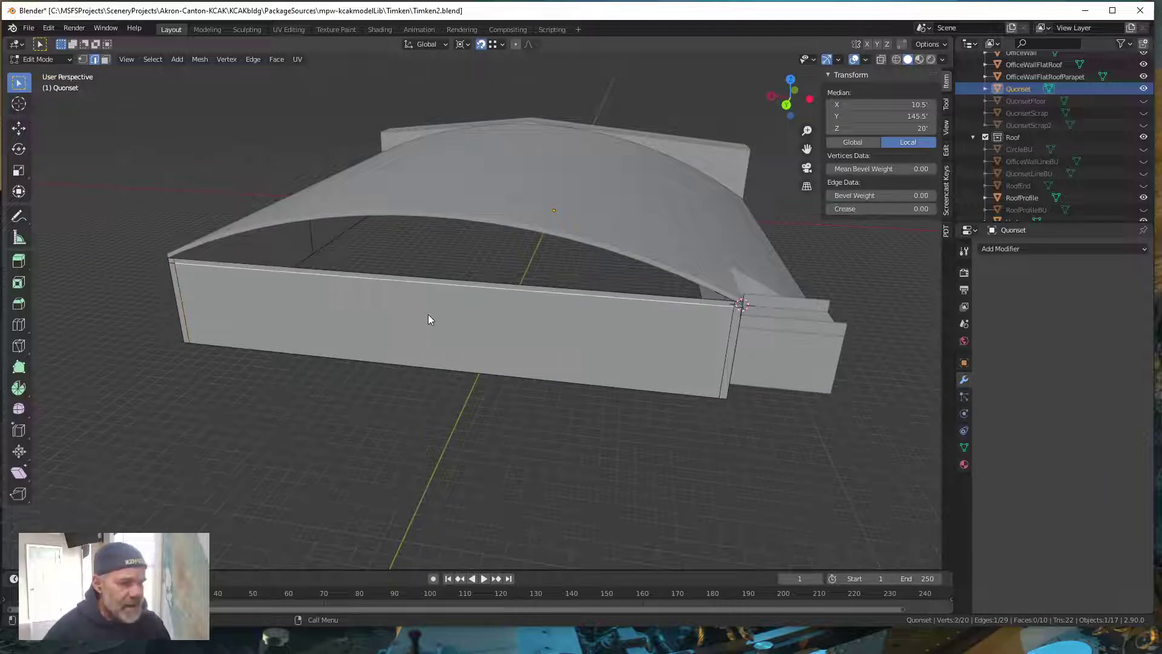
pyautogui.click(105, 59)
pyautogui.click(396, 367)
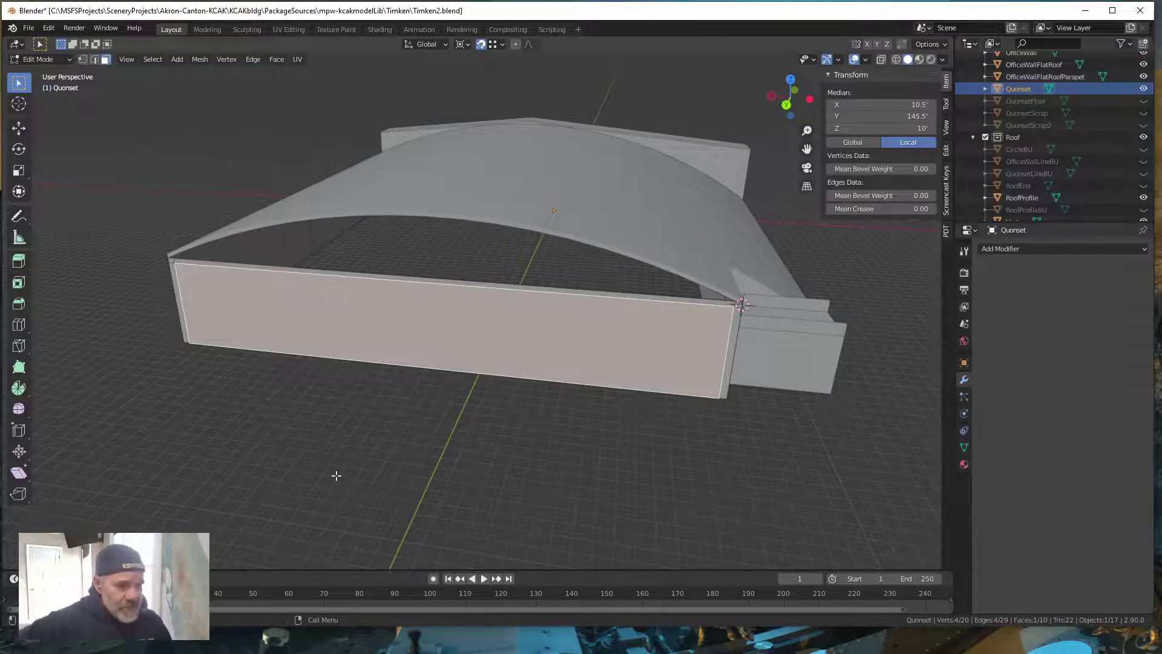
# - Extrude the front wall's large central face inward by -1.5' to recess the door opening
pyautogui.moveTo(337, 476)
pyautogui.mouseDown(button='middle')
pyautogui.moveTo(371, 470)
pyautogui.moveTo(337, 475)
pyautogui.mouseUp(button='middle')
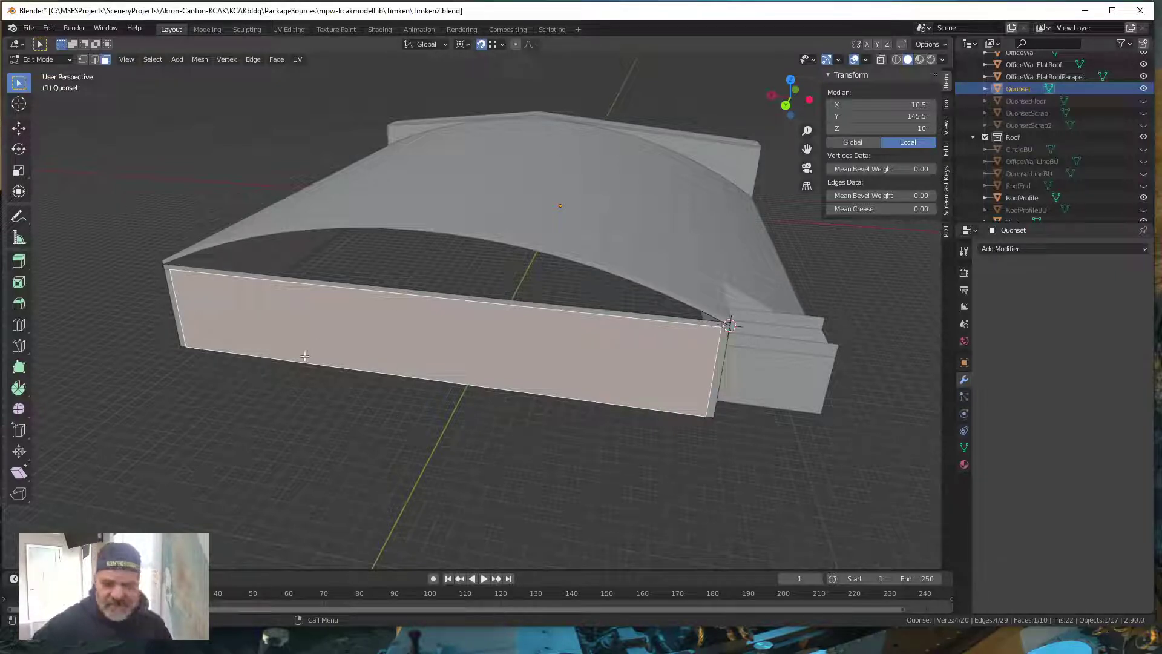
pyautogui.press('e')
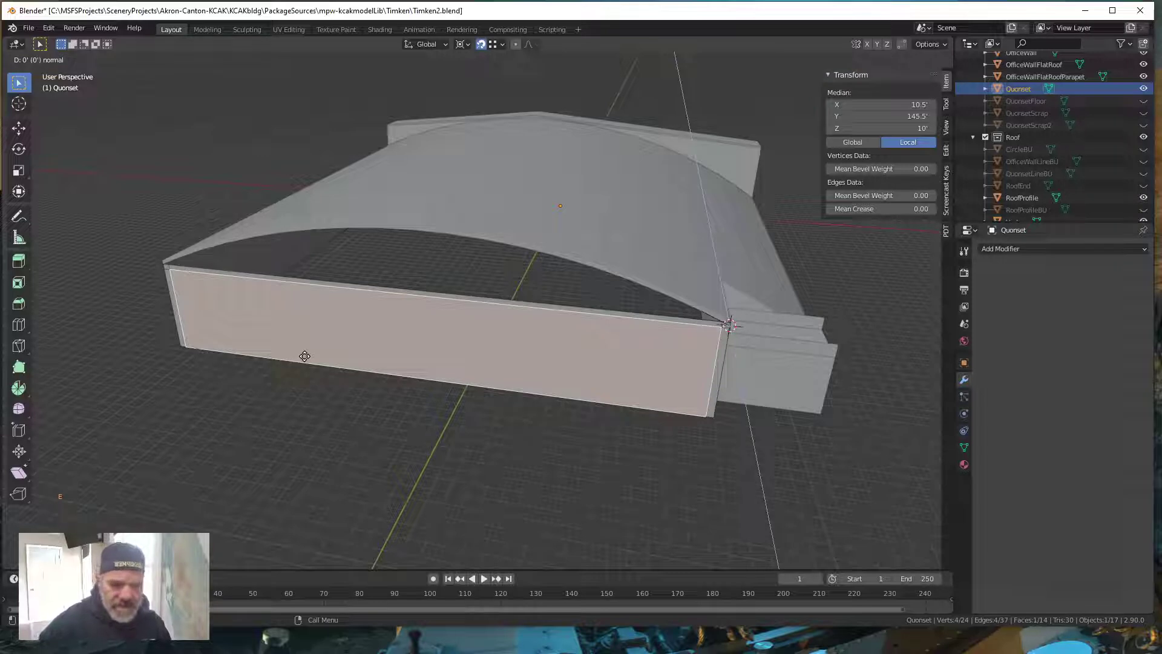
pyautogui.write('-1.5')
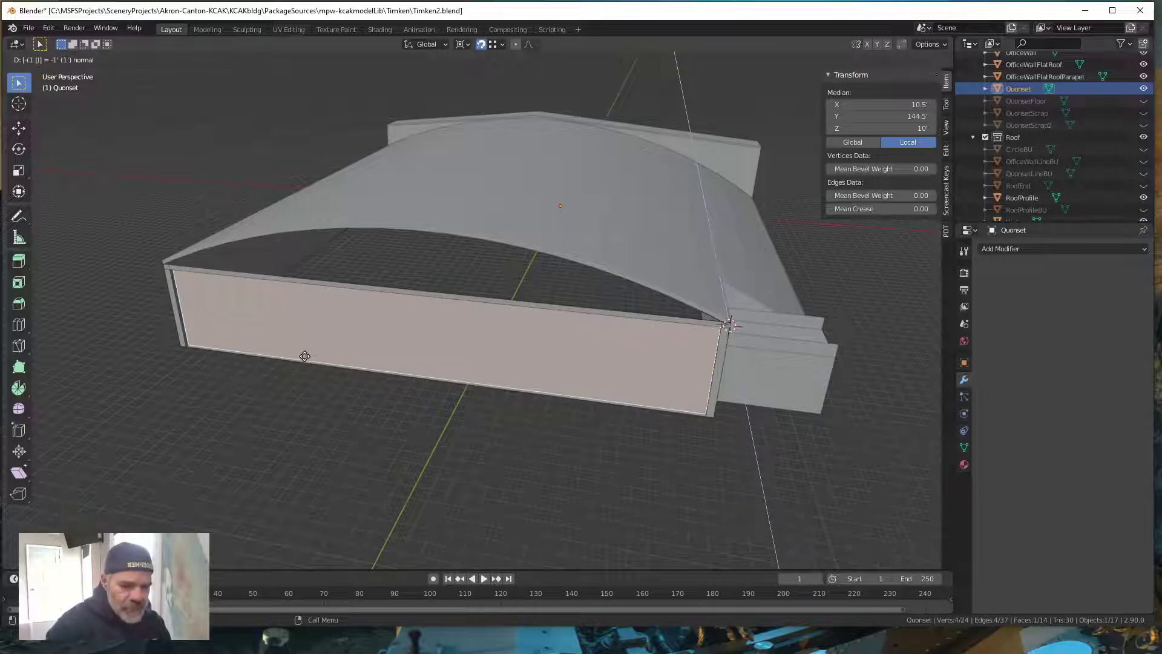
pyautogui.press('Return')
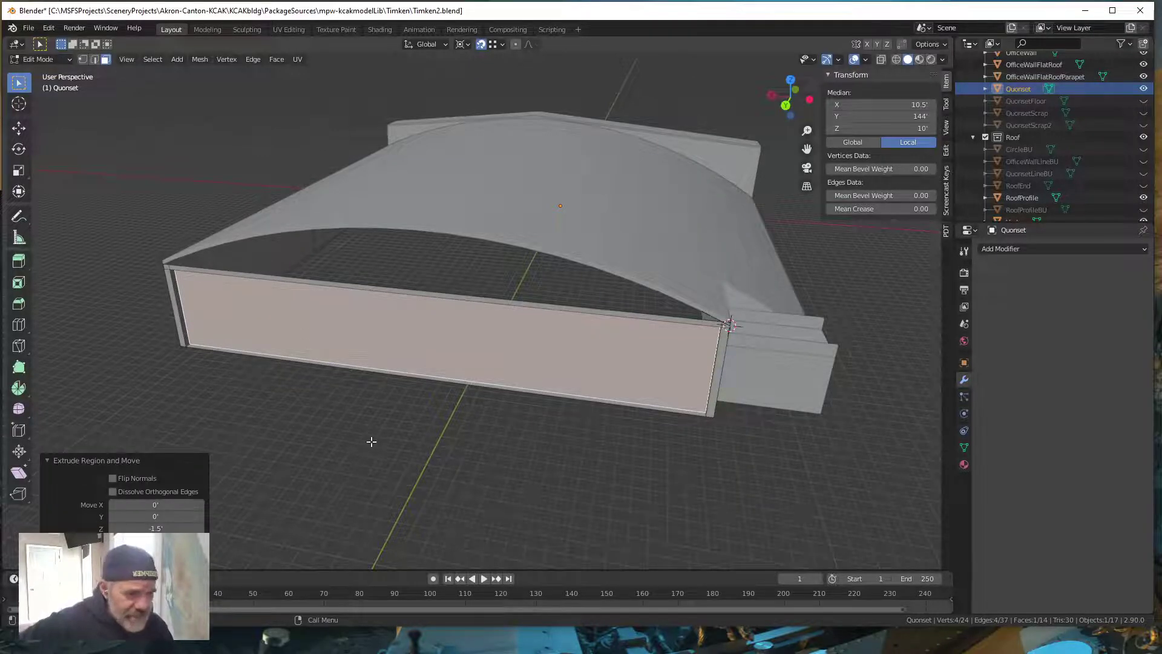
# - Delete the narrow floor-level face along the bottom of the recessed door opening
pyautogui.moveTo(373, 441)
pyautogui.mouseDown(button='middle')
pyautogui.moveTo(389, 490)
pyautogui.moveTo(353, 499)
pyautogui.moveTo(343, 399)
pyautogui.moveTo(311, 384)
pyautogui.moveTo(342, 399)
pyautogui.moveTo(355, 446)
pyautogui.mouseUp(button='middle')
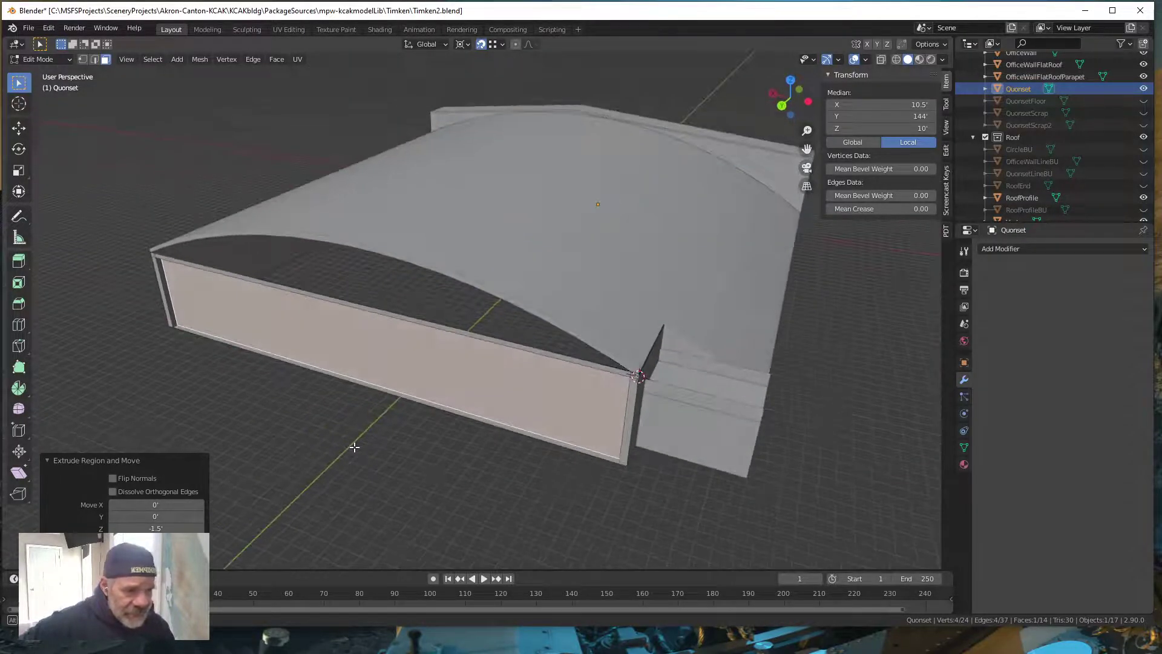
pyautogui.click(247, 356)
pyautogui.moveTo(252, 415); pyautogui.dragTo(299, 409, button='middle')
pyautogui.moveTo(277, 413); pyautogui.dragTo(245, 408, button='middle')
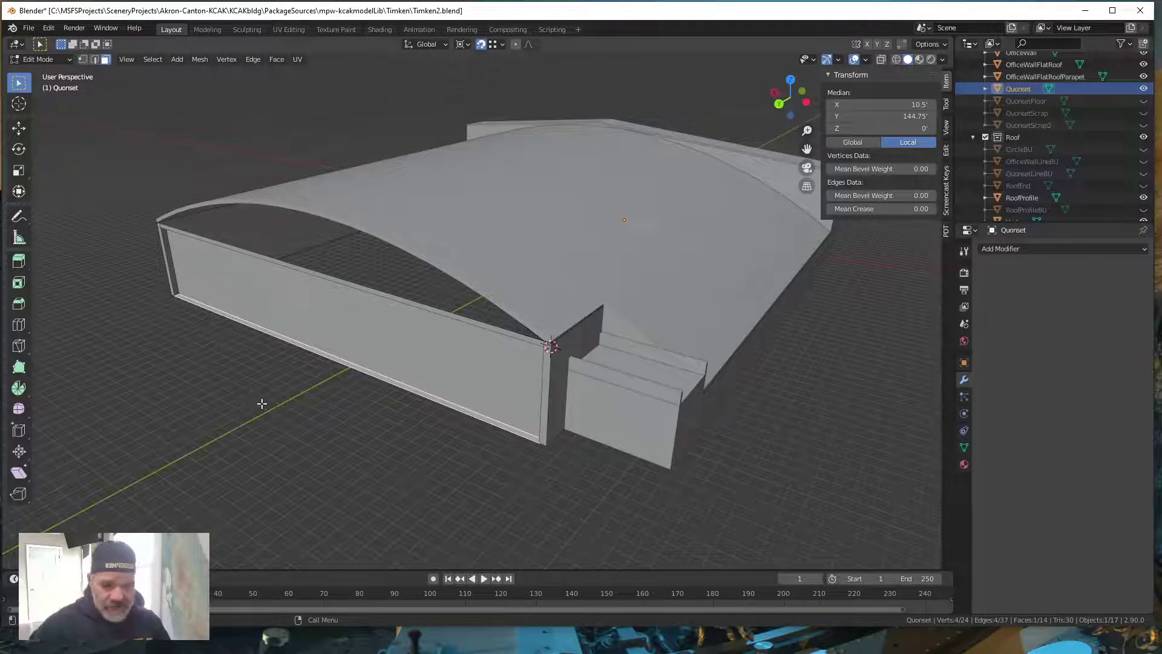
pyautogui.press('x')
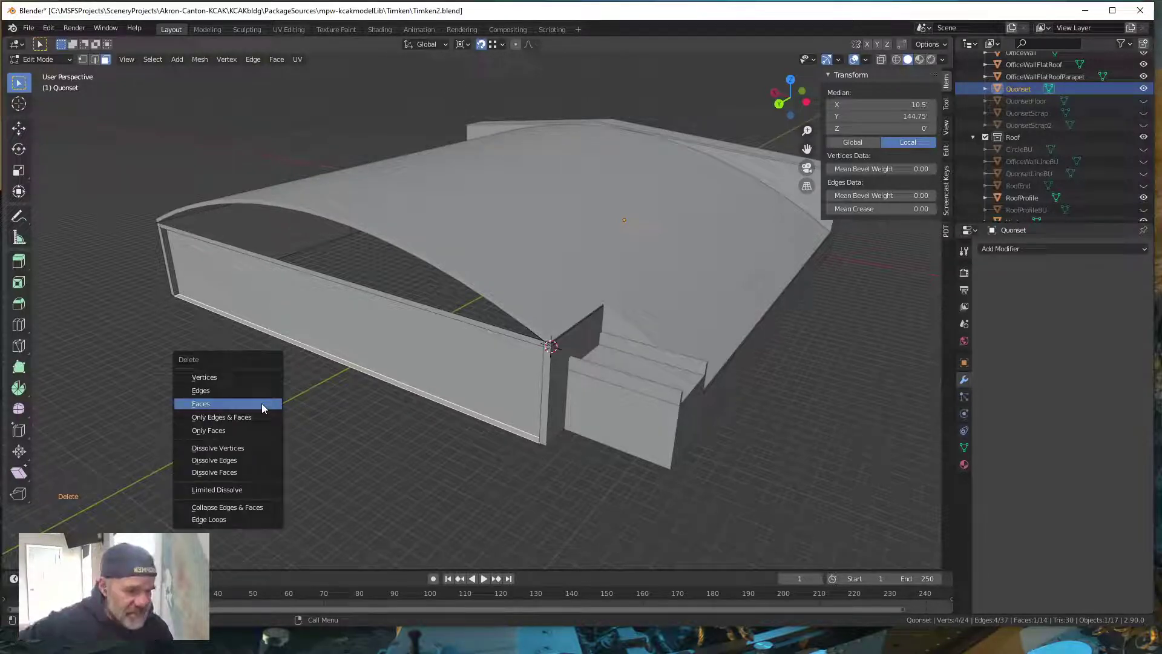
pyautogui.click(261, 403)
pyautogui.moveTo(434, 449)
pyautogui.mouseDown(button='middle')
pyautogui.moveTo(416, 421)
pyautogui.moveTo(433, 423)
pyautogui.moveTo(421, 448)
pyautogui.mouseUp(button='middle')
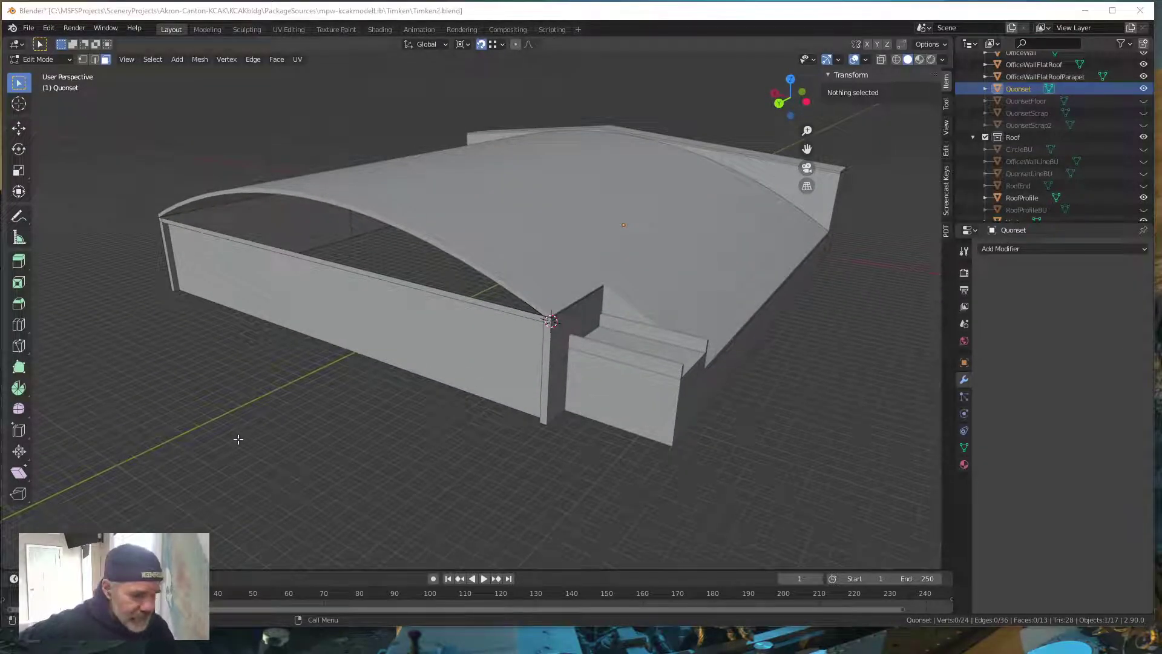
# - Separate the large recessed door face from the Quonset mesh into its own object
pyautogui.moveTo(272, 392); pyautogui.dragTo(285, 389, button='middle')
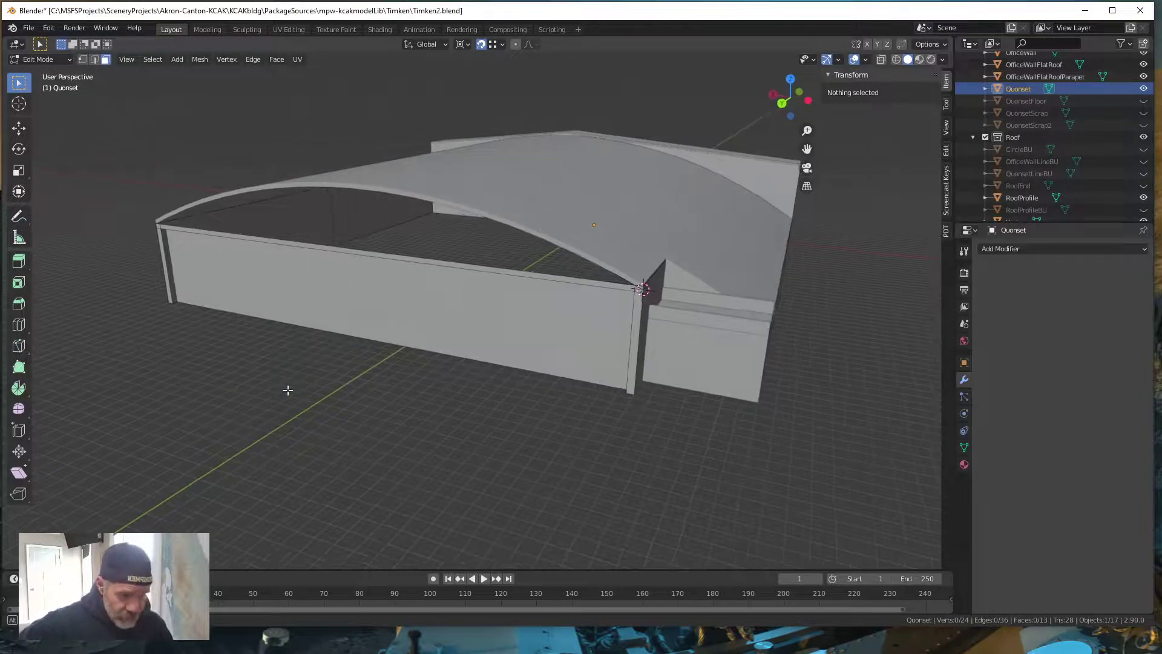
pyautogui.keyDown('shift'); pyautogui.moveTo(311, 432); pyautogui.dragTo(354, 420, button='middle'); pyautogui.keyUp('shift')
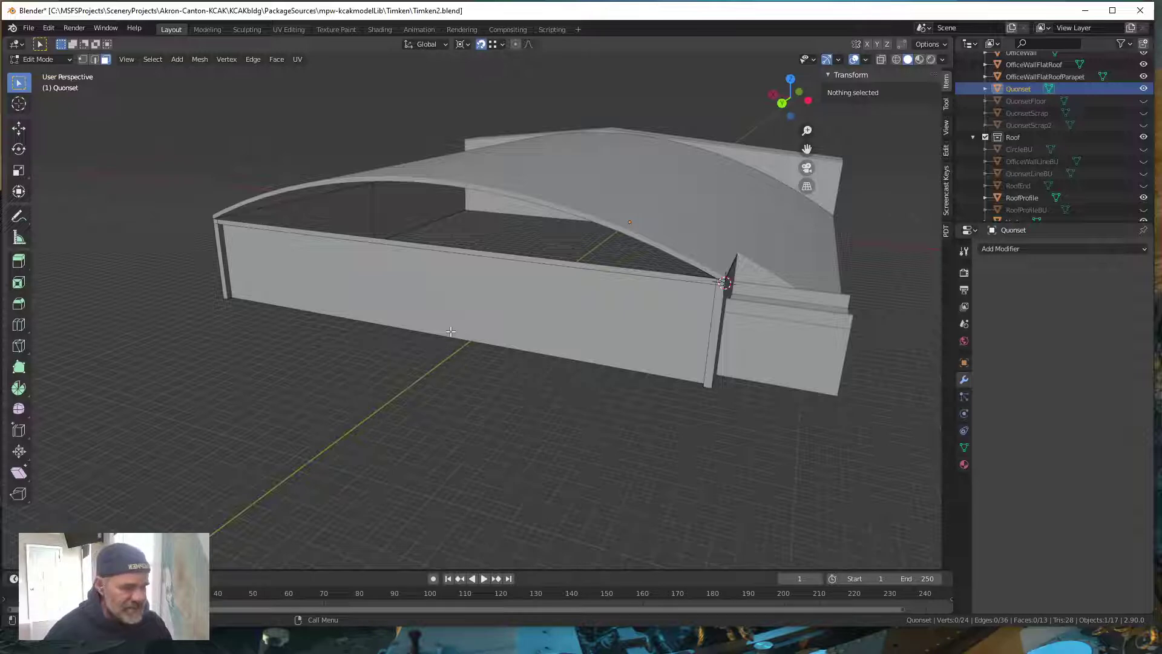
pyautogui.moveTo(402, 398); pyautogui.dragTo(428, 410, button='middle')
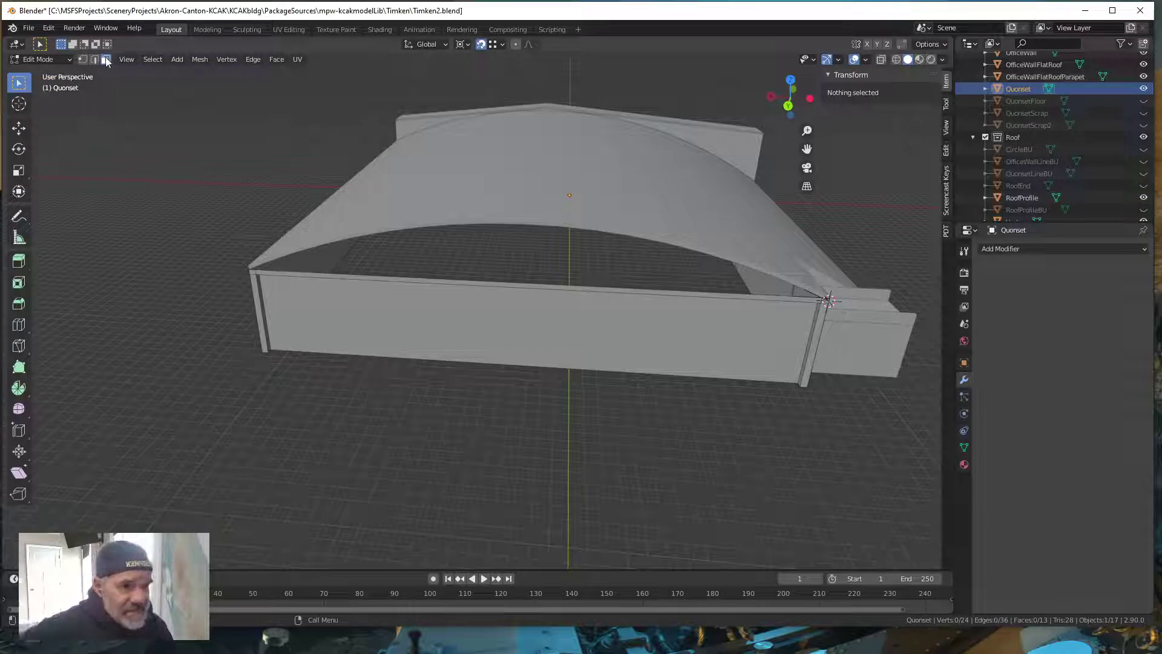
pyautogui.click(541, 338)
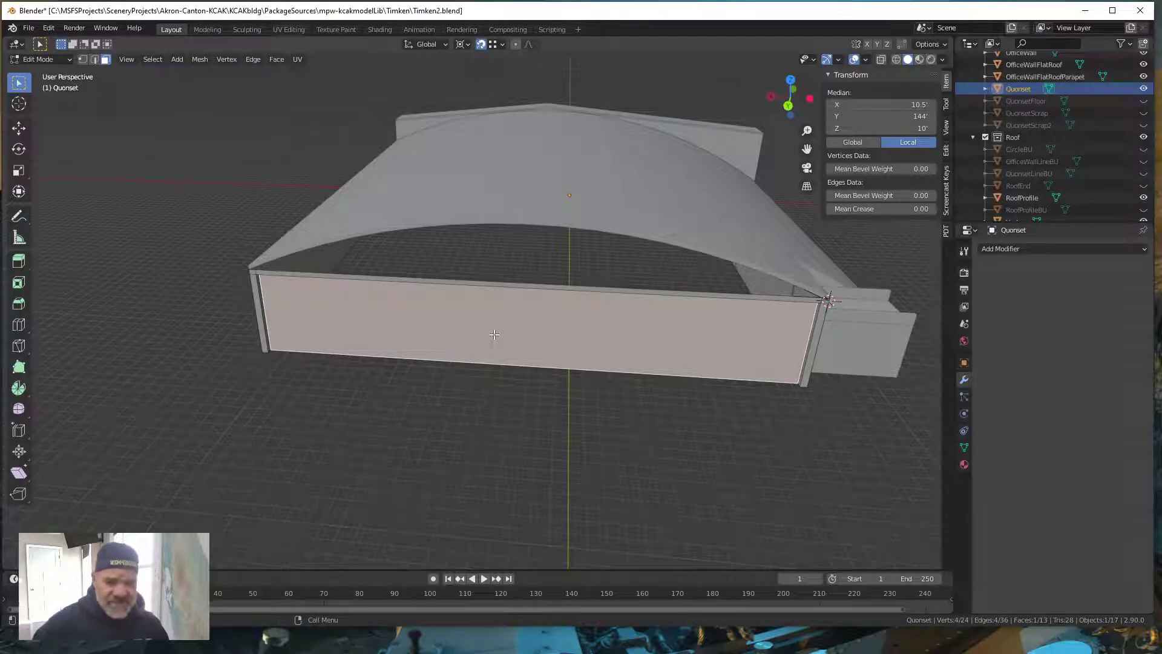
pyautogui.press('p')
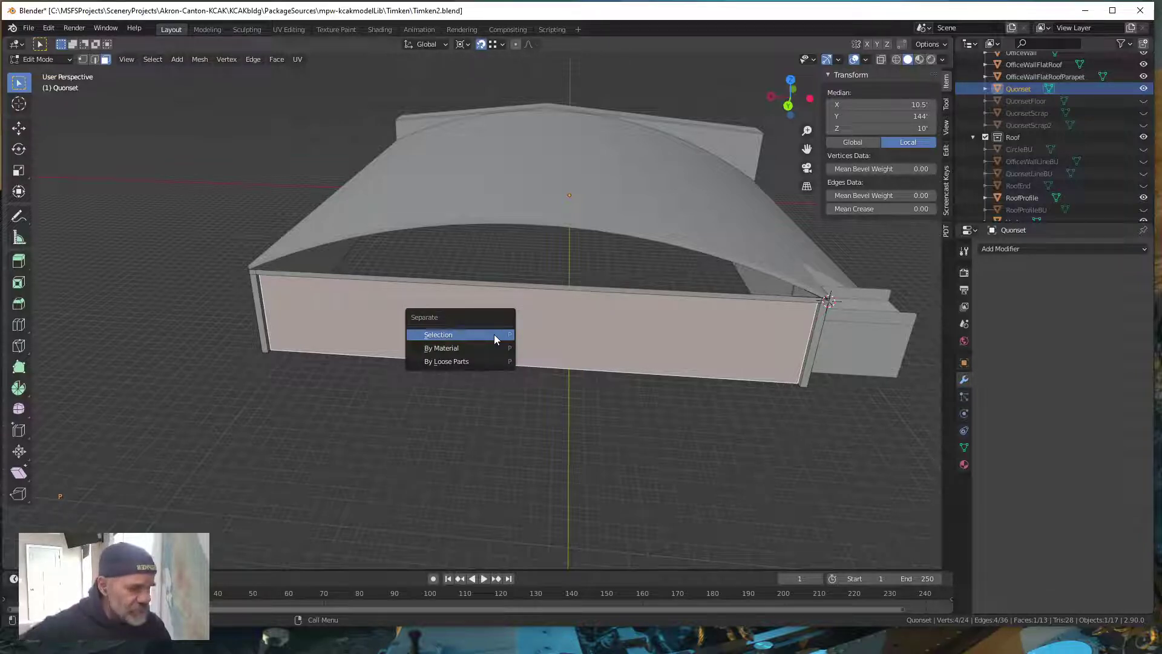
pyautogui.click(494, 335)
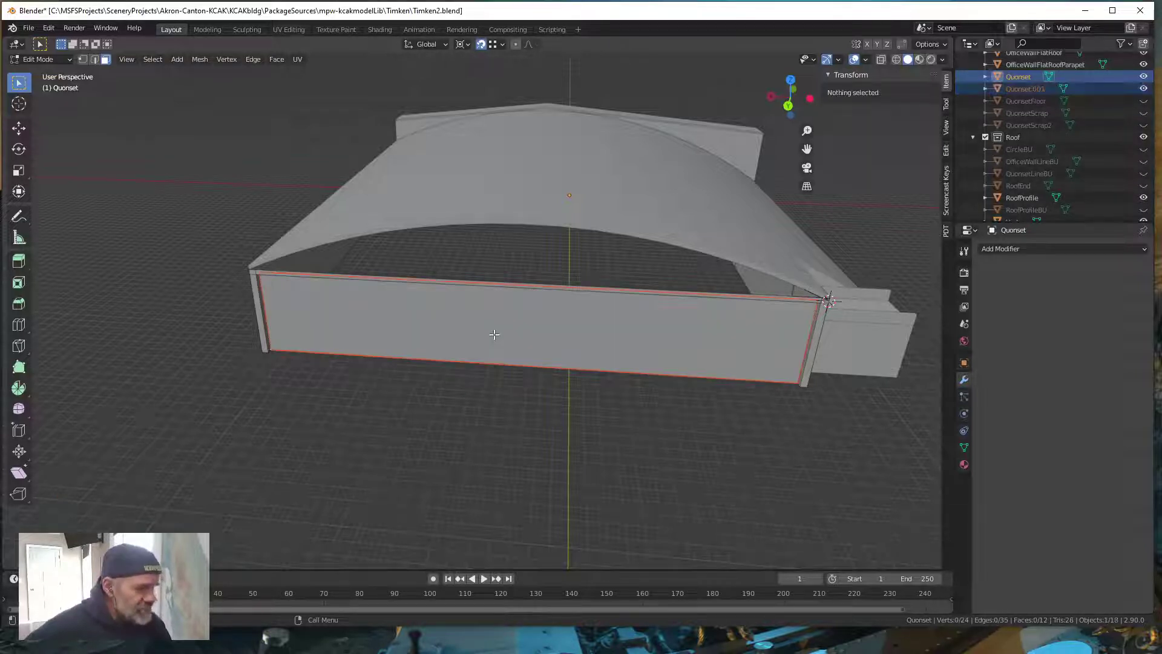
# - Rename the separated door object as QuonsetHD
pyautogui.doubleClick(1032, 90)
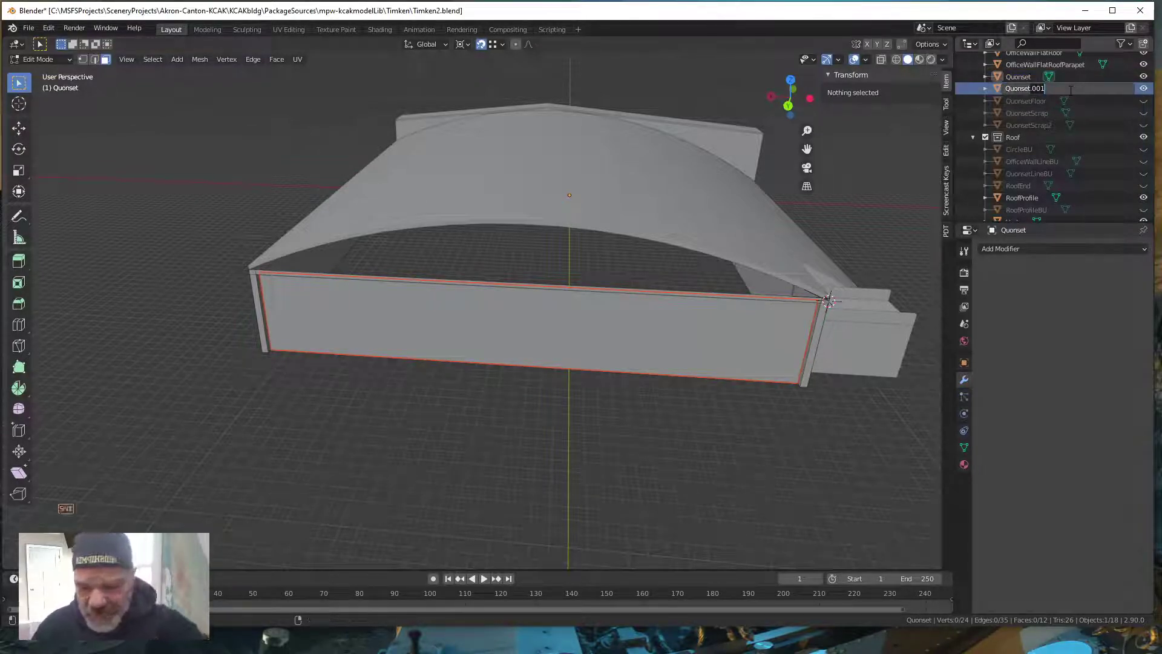
pyautogui.press('BackSpace')
pyautogui.press('BackSpace')
pyautogui.press('BackSpace')
pyautogui.press('BackSpace')
pyautogui.write('HD')
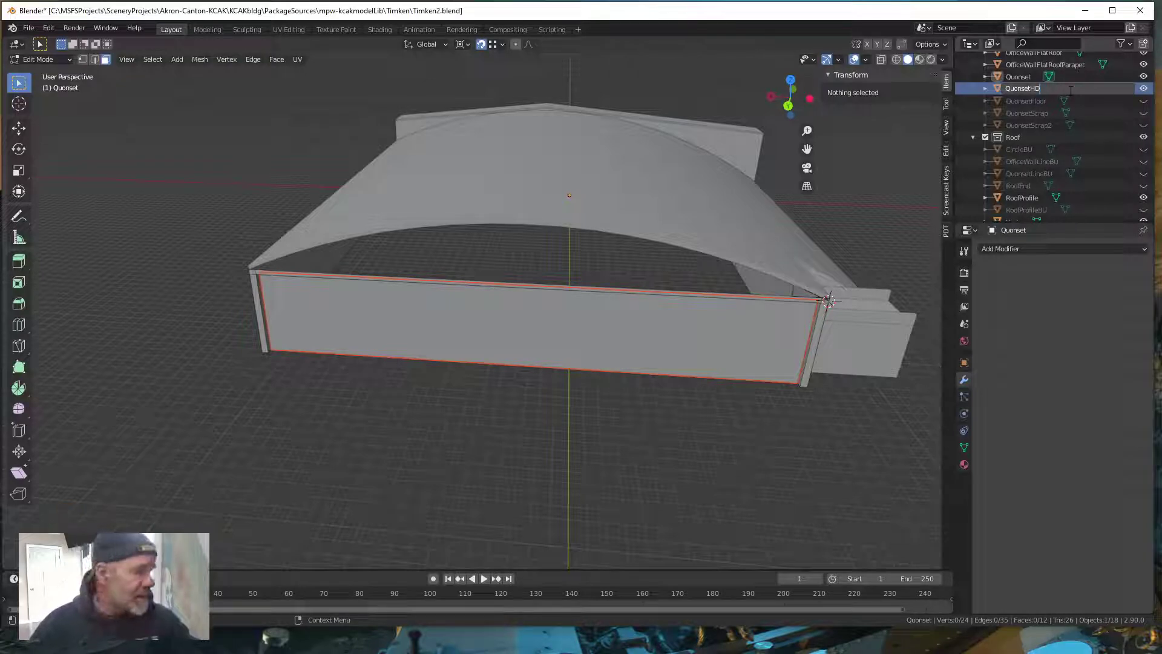
pyautogui.press('Return')
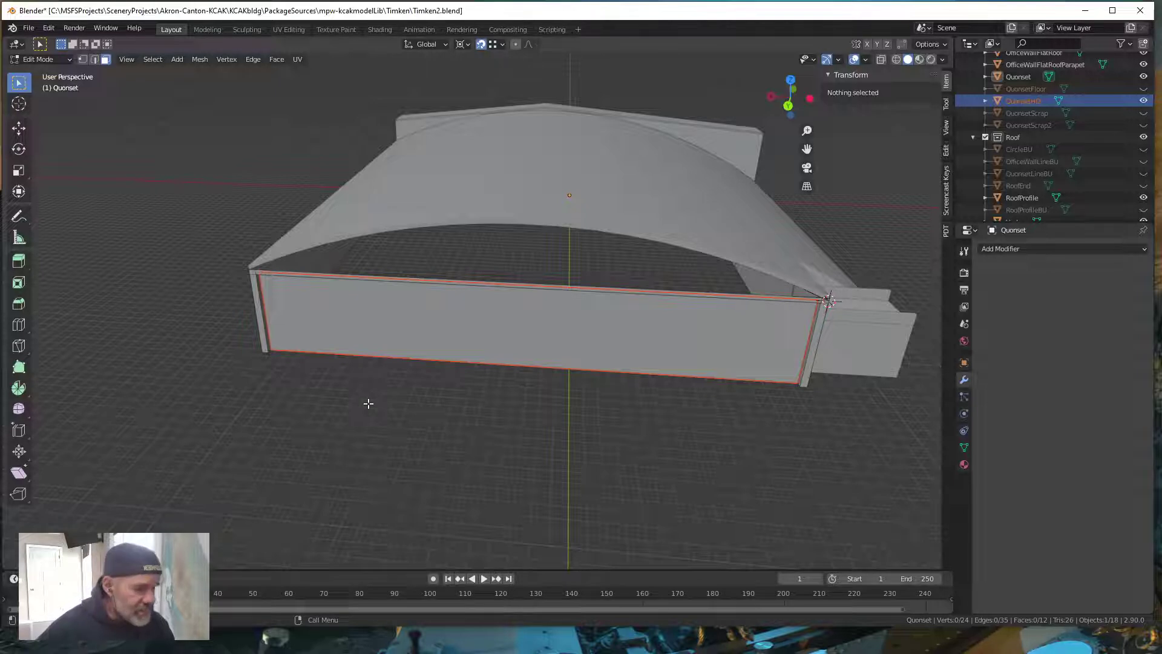
# - Switch from editing the Quonset to editing QuonsetHD and select its door face
pyautogui.press('Tab')
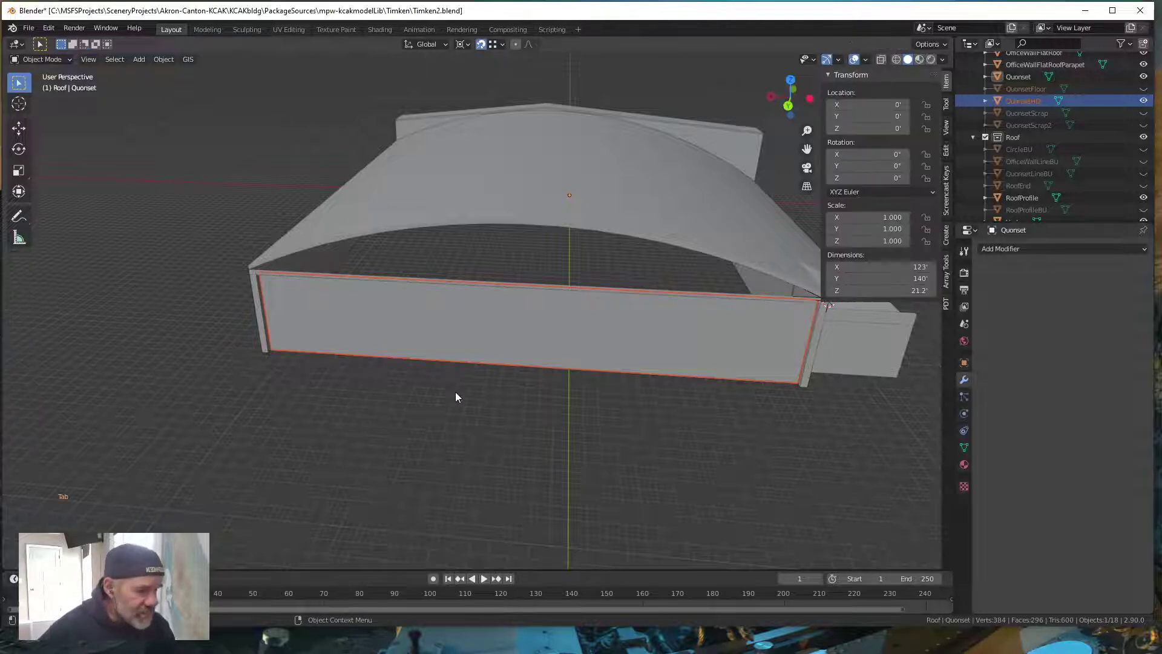
pyautogui.click(1035, 99)
pyautogui.press('Tab')
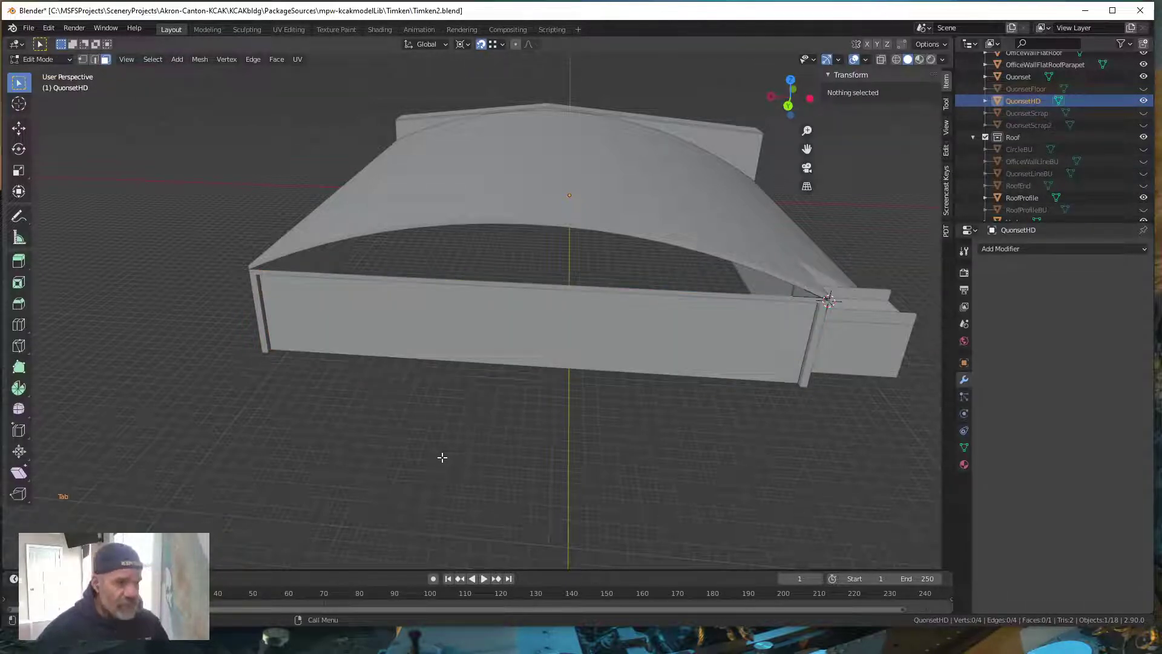
pyautogui.moveTo(455, 457); pyautogui.dragTo(512, 313, button='middle')
pyautogui.click(517, 291)
pyautogui.moveTo(351, 460)
pyautogui.mouseDown(button='middle')
pyautogui.moveTo(339, 448)
pyautogui.moveTo(355, 471)
pyautogui.mouseUp(button='middle')
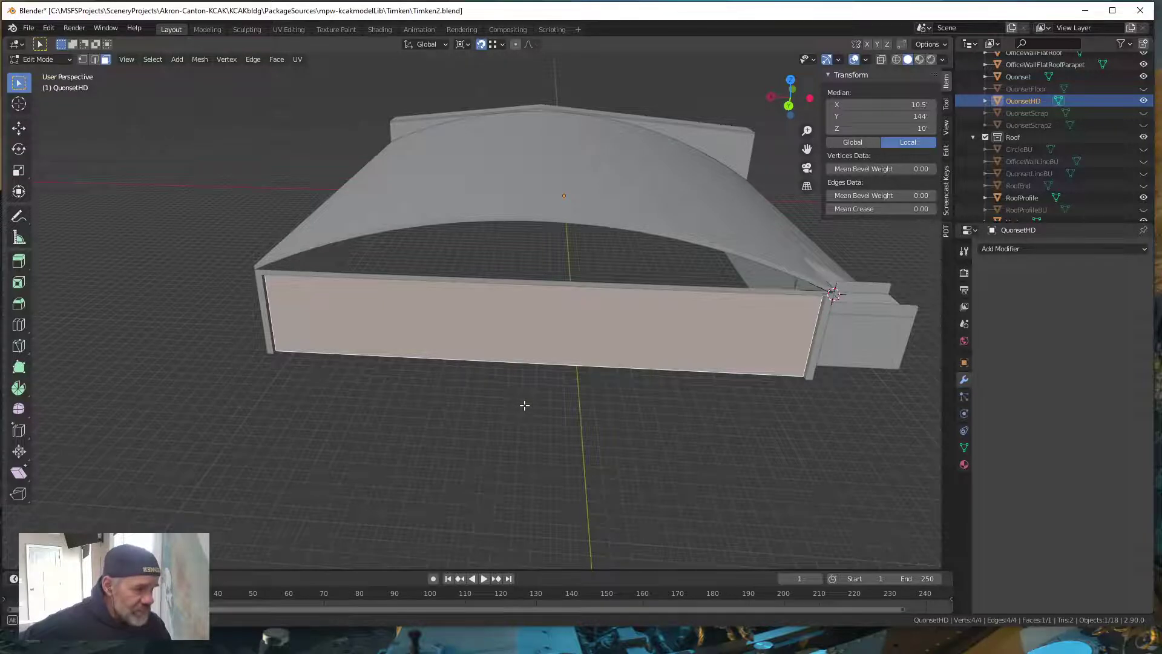
# - Add one vertical loop cut through the exact centre of the QuonsetHD door face, without any slide
pyautogui.moveTo(524, 405)
pyautogui.mouseDown(button='middle')
pyautogui.moveTo(527, 394)
pyautogui.moveTo(519, 402)
pyautogui.mouseUp(button='middle')
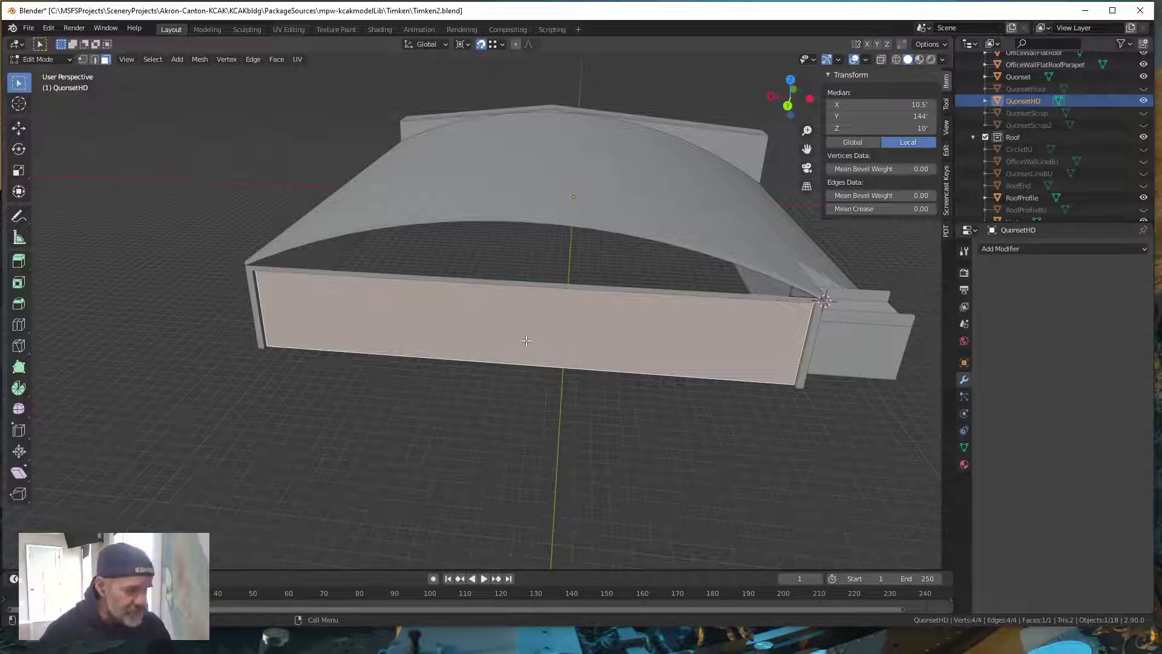
pyautogui.press('ctrl')
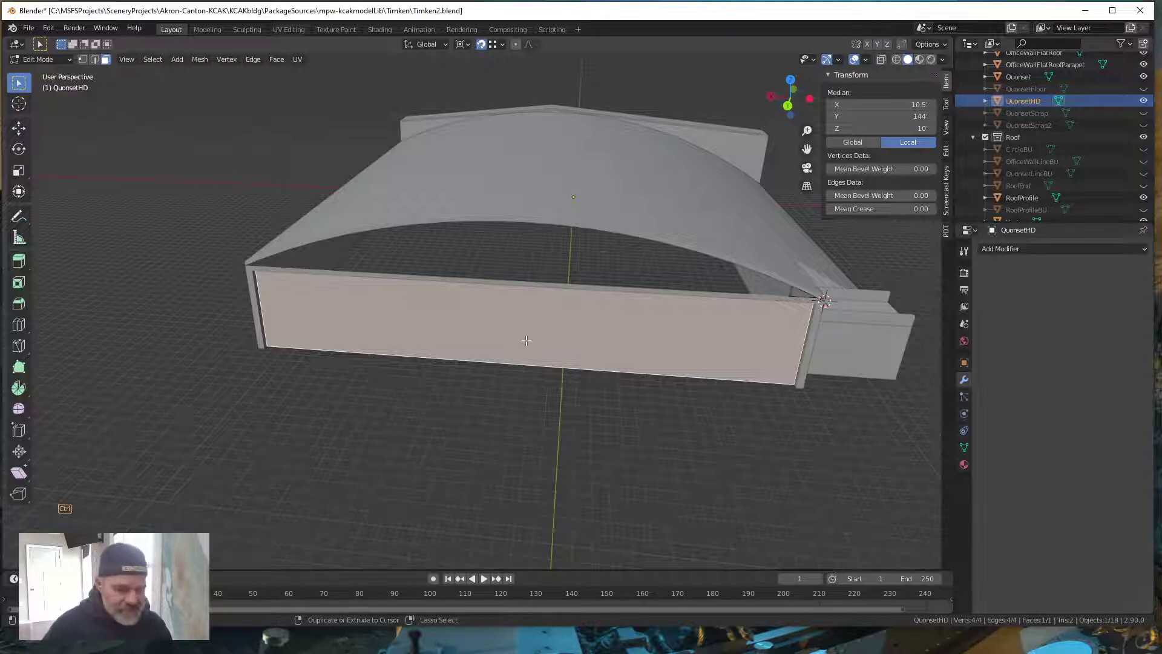
pyautogui.hotkey('ctrl', 'r')
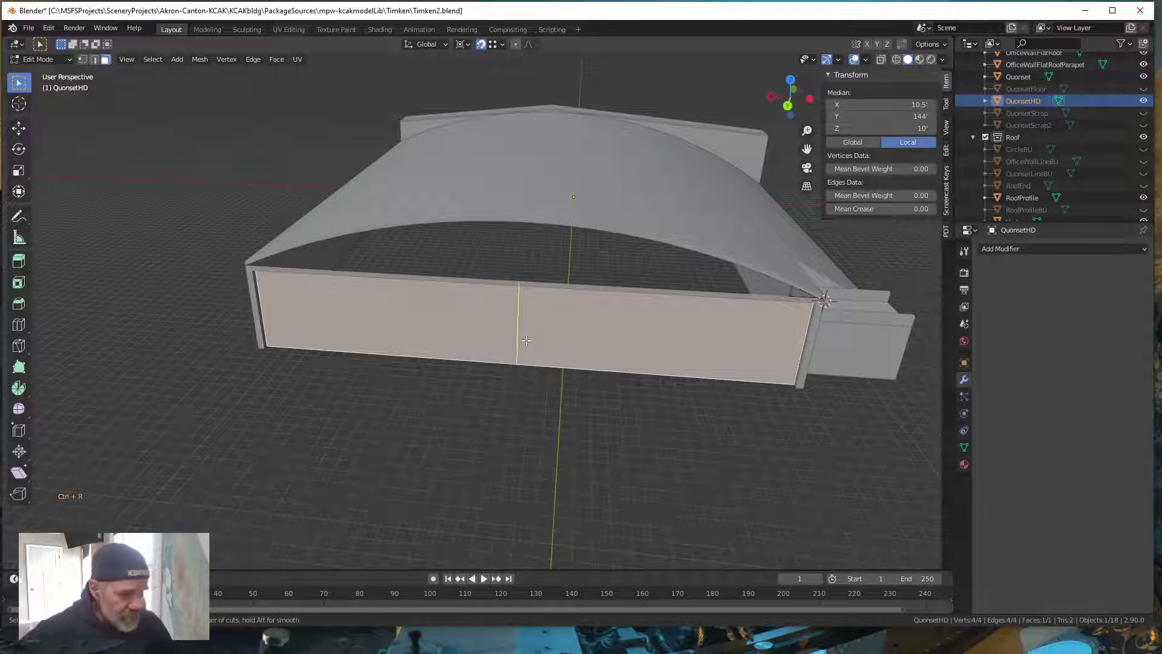
pyautogui.click(526, 340)
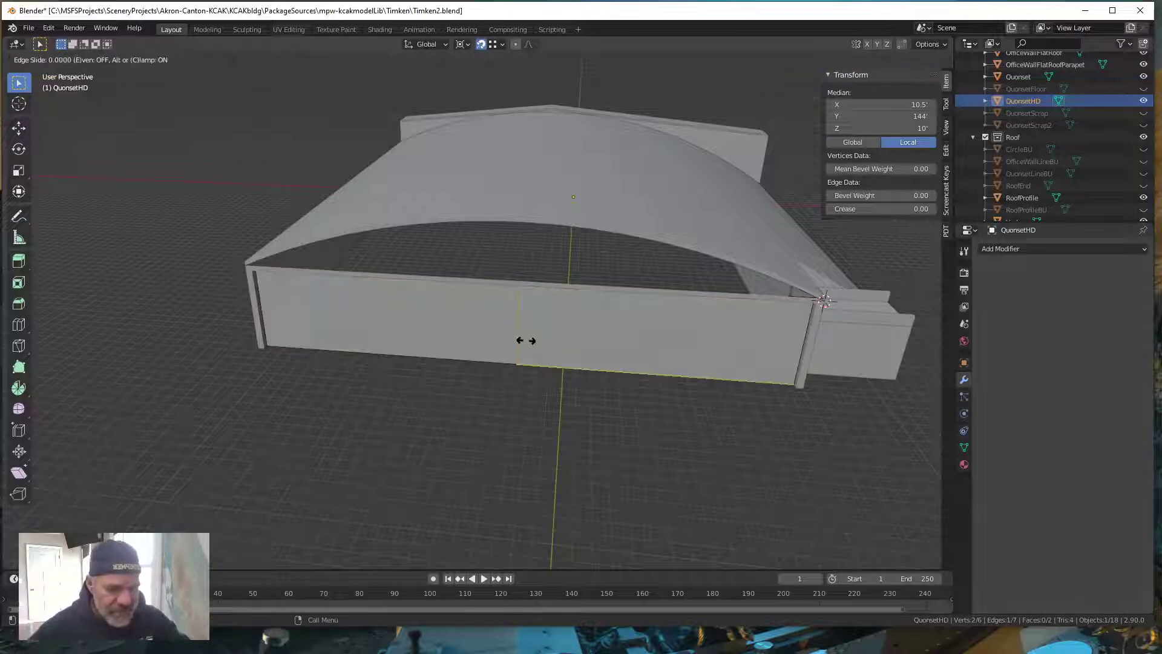
pyautogui.rightClick(526, 340)
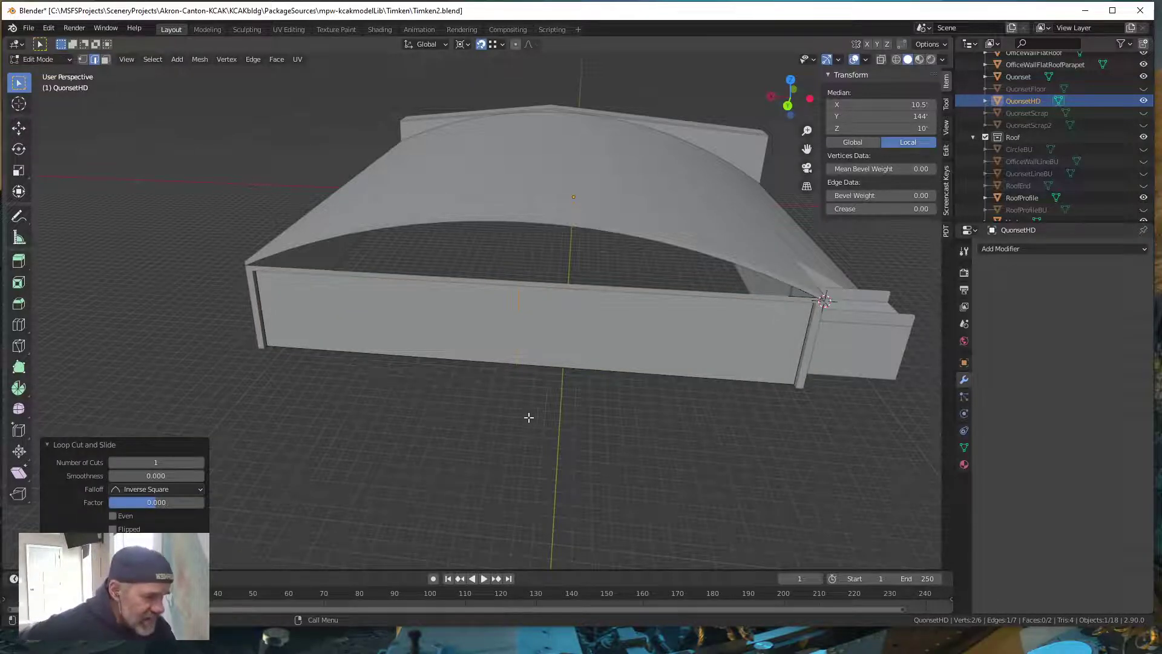
pyautogui.moveTo(532, 412); pyautogui.dragTo(485, 387, button='middle')
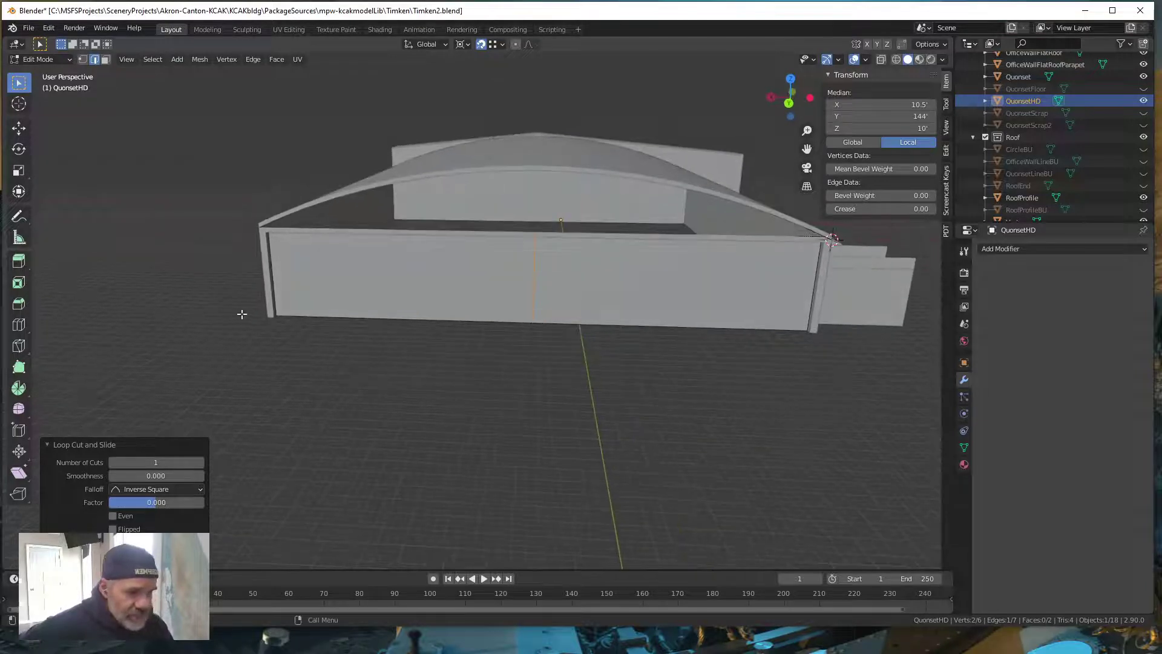
pyautogui.moveTo(551, 418); pyautogui.dragTo(553, 420, button='middle')
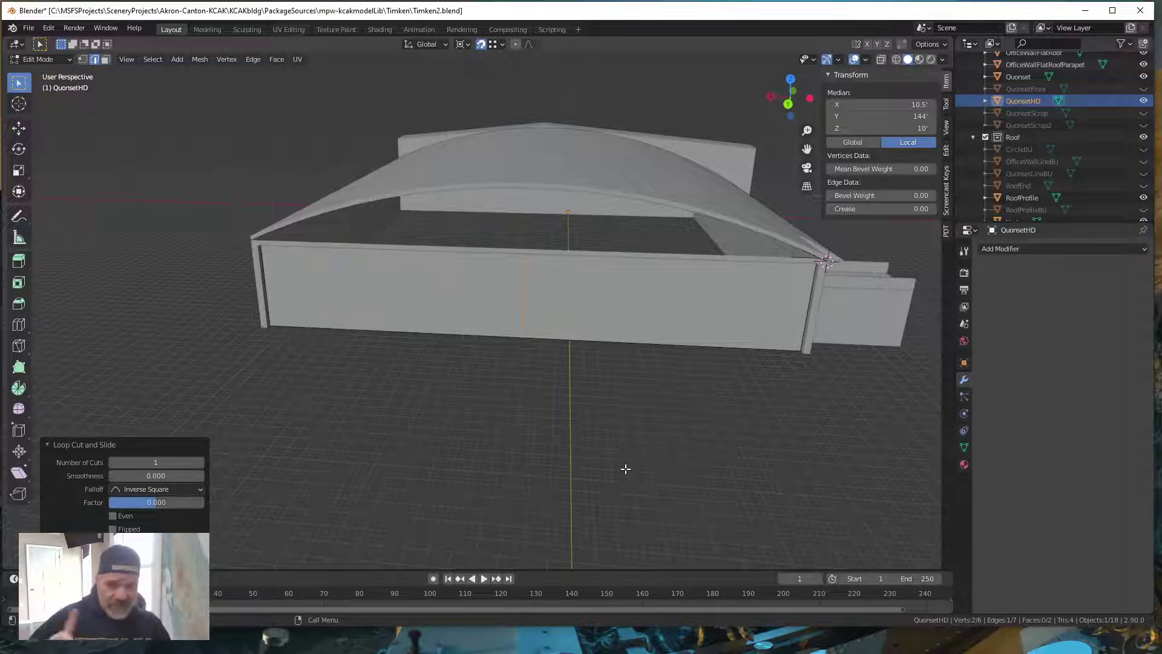
# - Snap the 3D cursor to the bottom vertex of the door's centre cut, using vertex select mode
pyautogui.click(84, 62)
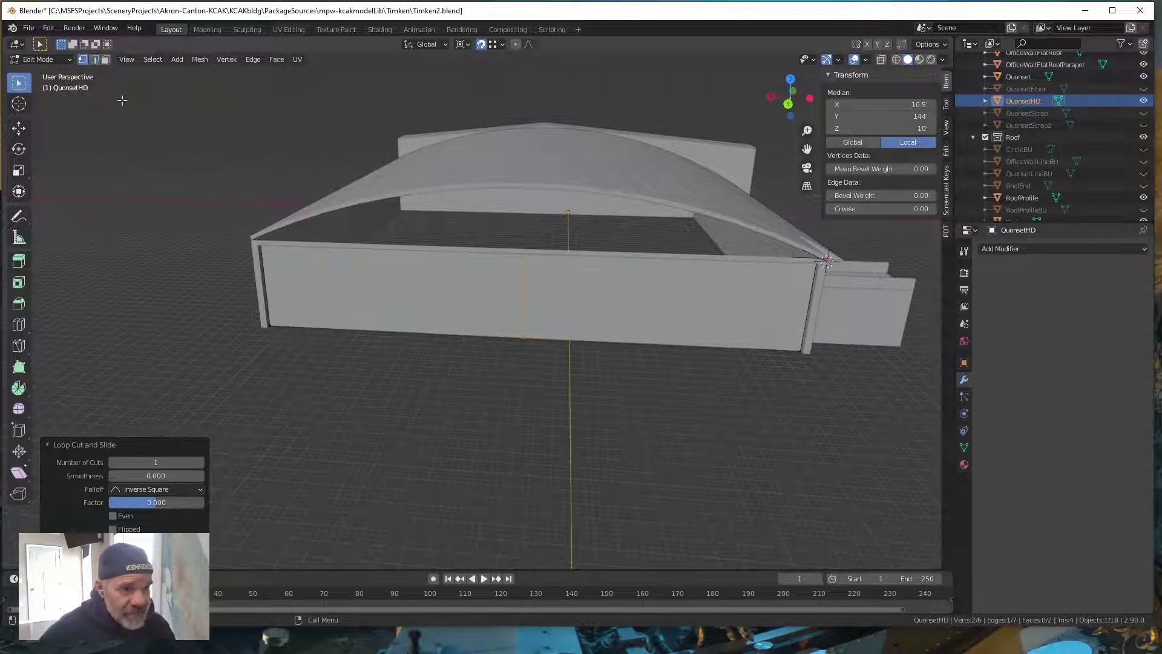
pyautogui.click(523, 337)
pyautogui.moveTo(494, 423)
pyautogui.mouseDown(button='middle')
pyautogui.moveTo(526, 421)
pyautogui.moveTo(498, 431)
pyautogui.moveTo(509, 428)
pyautogui.mouseUp(button='middle')
pyautogui.hotkey('shift', 's')
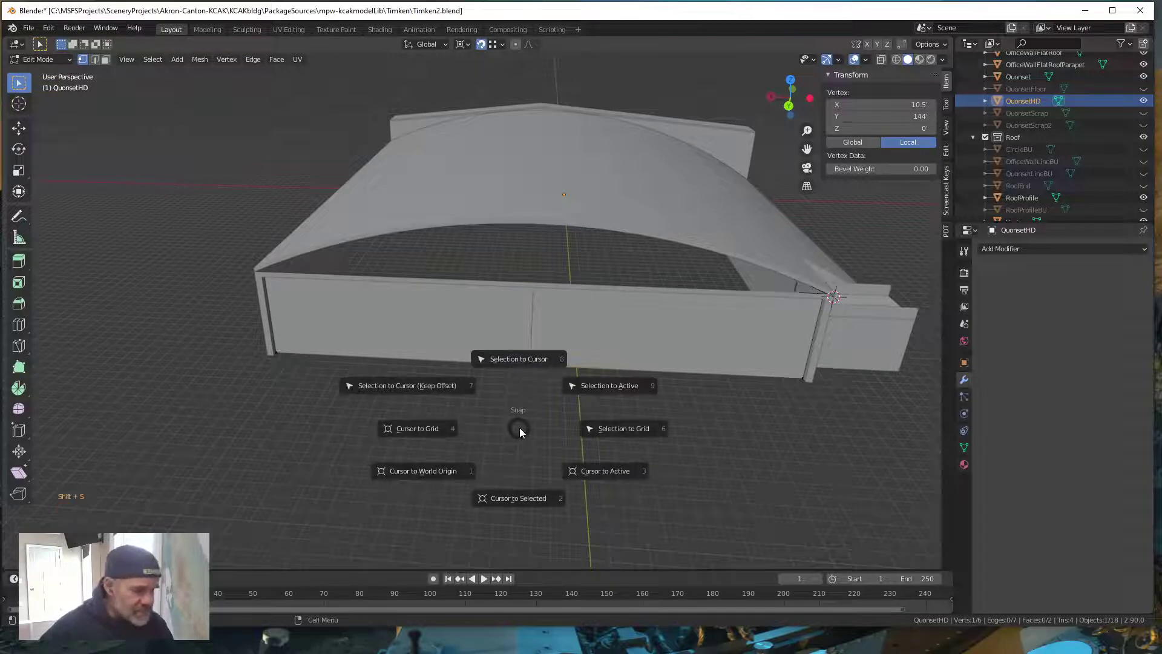
pyautogui.click(531, 497)
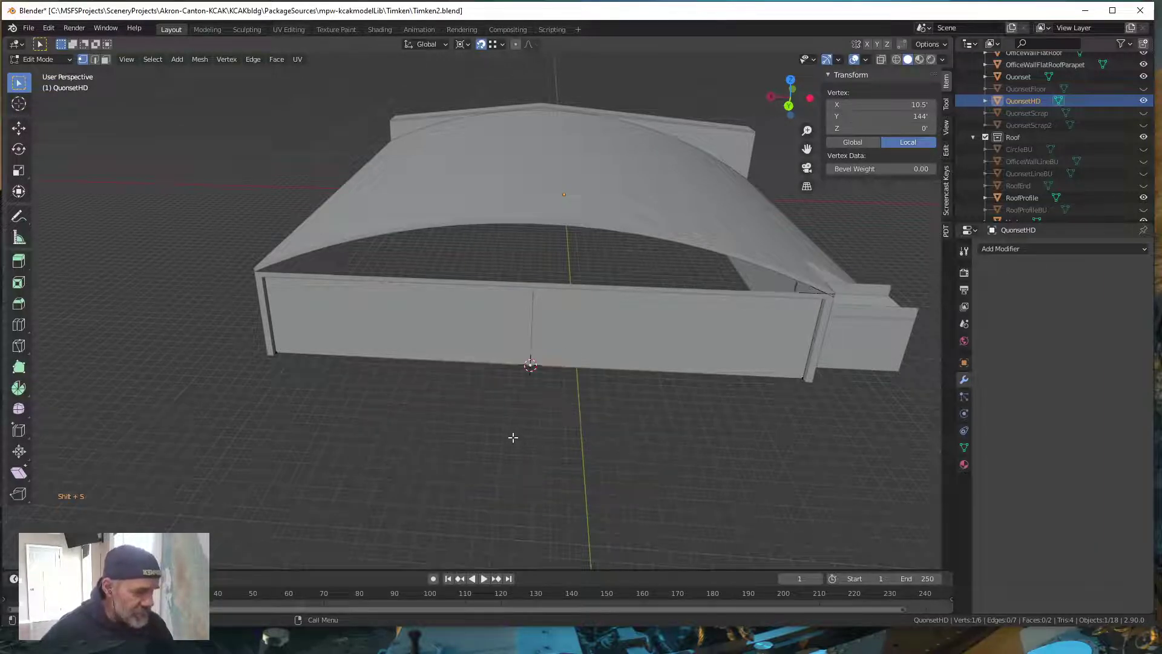
pyautogui.moveTo(514, 438)
pyautogui.mouseDown(button='middle')
pyautogui.moveTo(480, 428)
pyautogui.moveTo(511, 446)
pyautogui.moveTo(518, 436)
pyautogui.mouseUp(button='middle')
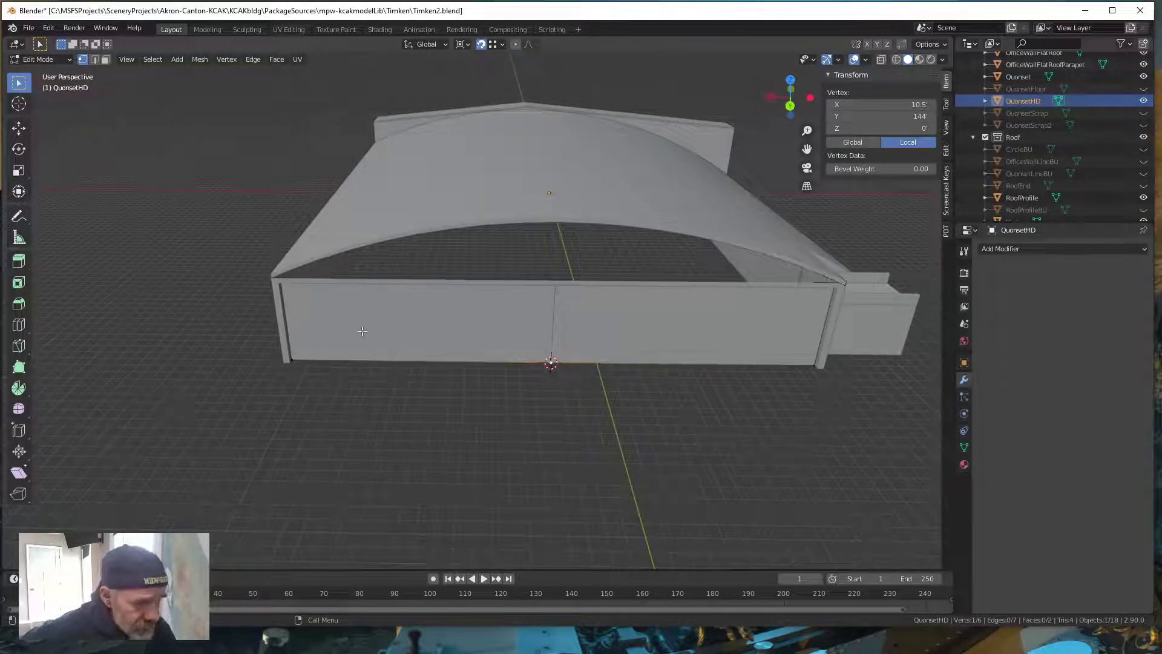
pyautogui.moveTo(484, 410); pyautogui.dragTo(492, 405, button='middle')
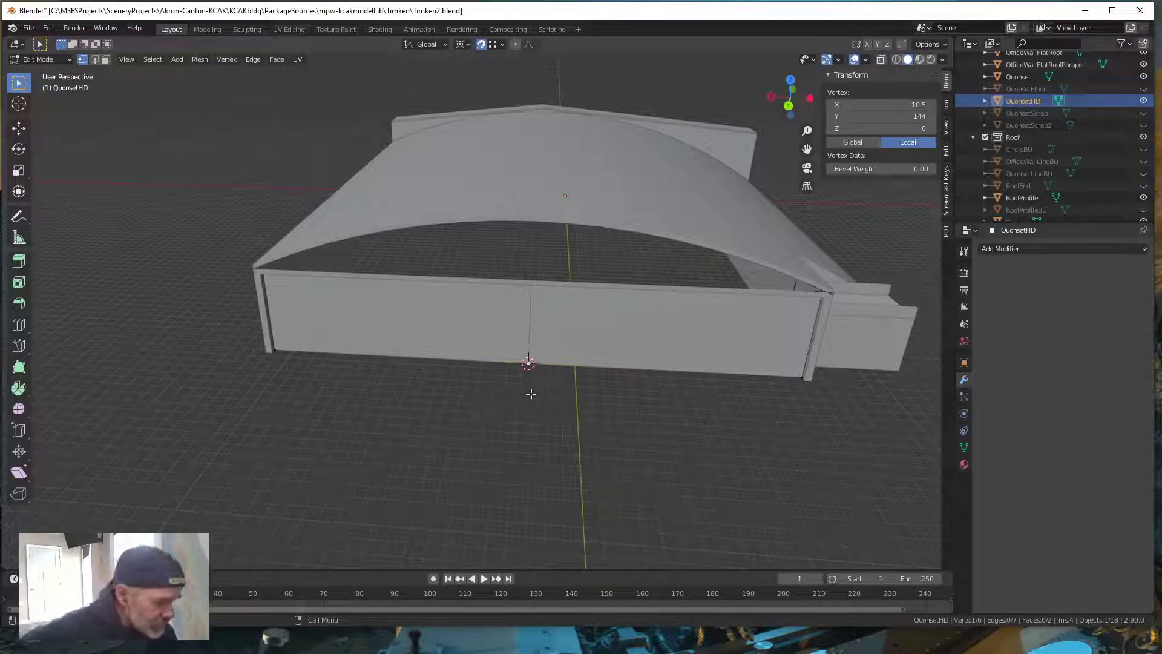
# - Delete the half of the QuonsetHD door face on the negative X side of the centre cut, using face select mode
pyautogui.moveTo(532, 394); pyautogui.dragTo(532, 392, button='middle')
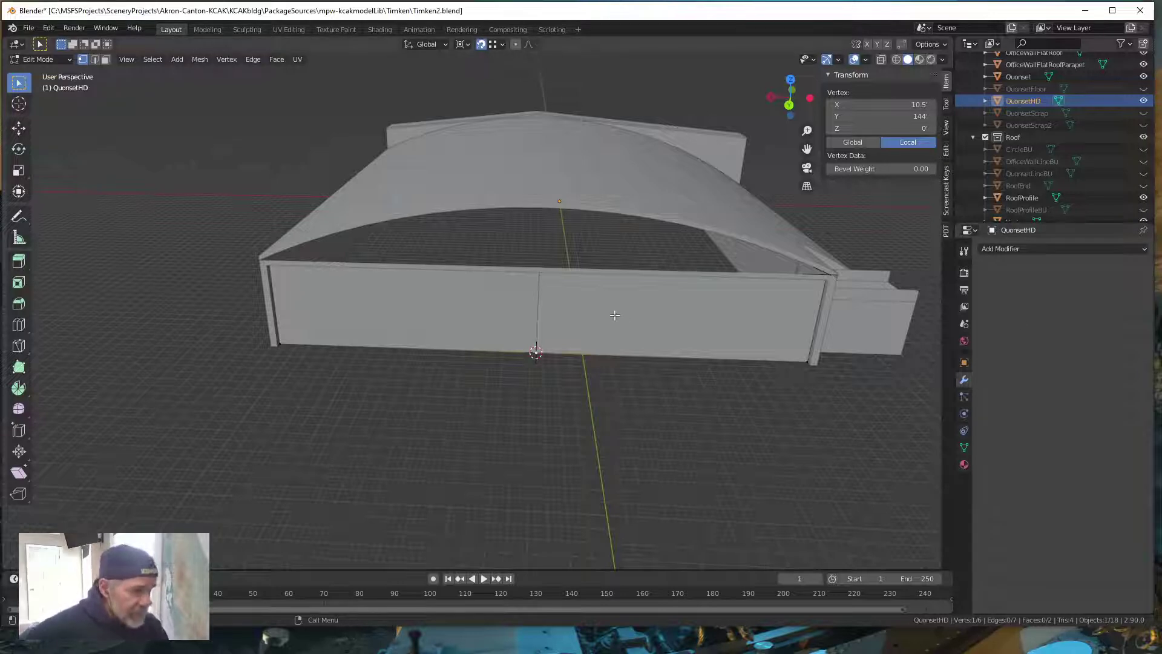
pyautogui.click(105, 60)
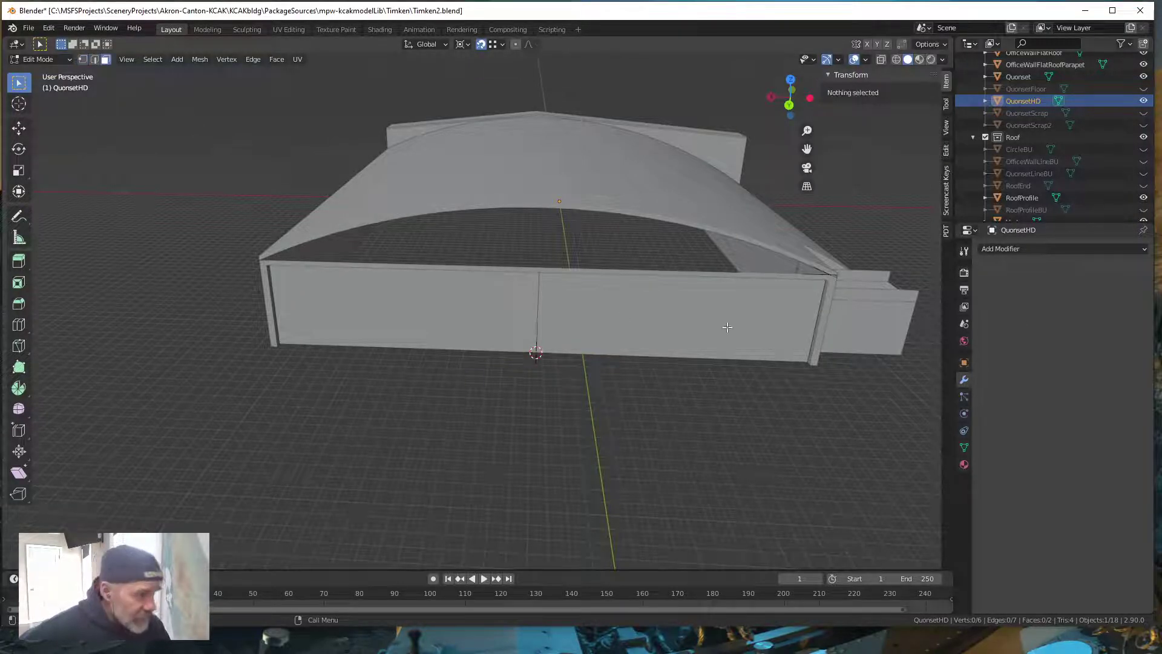
pyautogui.click(680, 319)
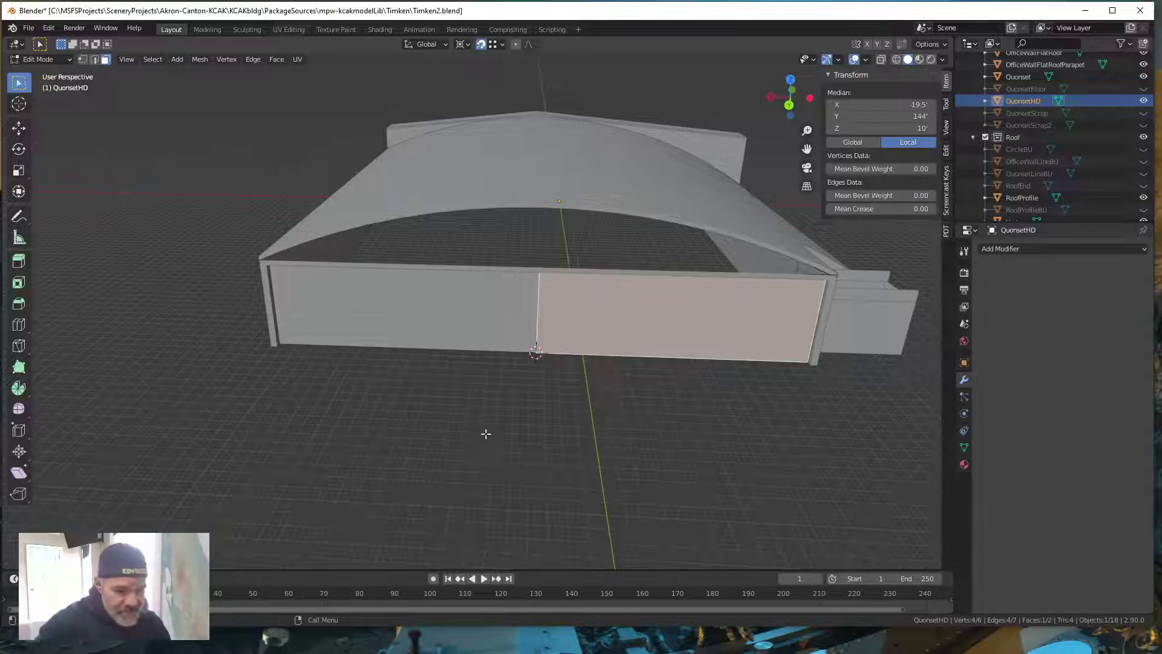
pyautogui.press('x')
pyautogui.click(483, 433)
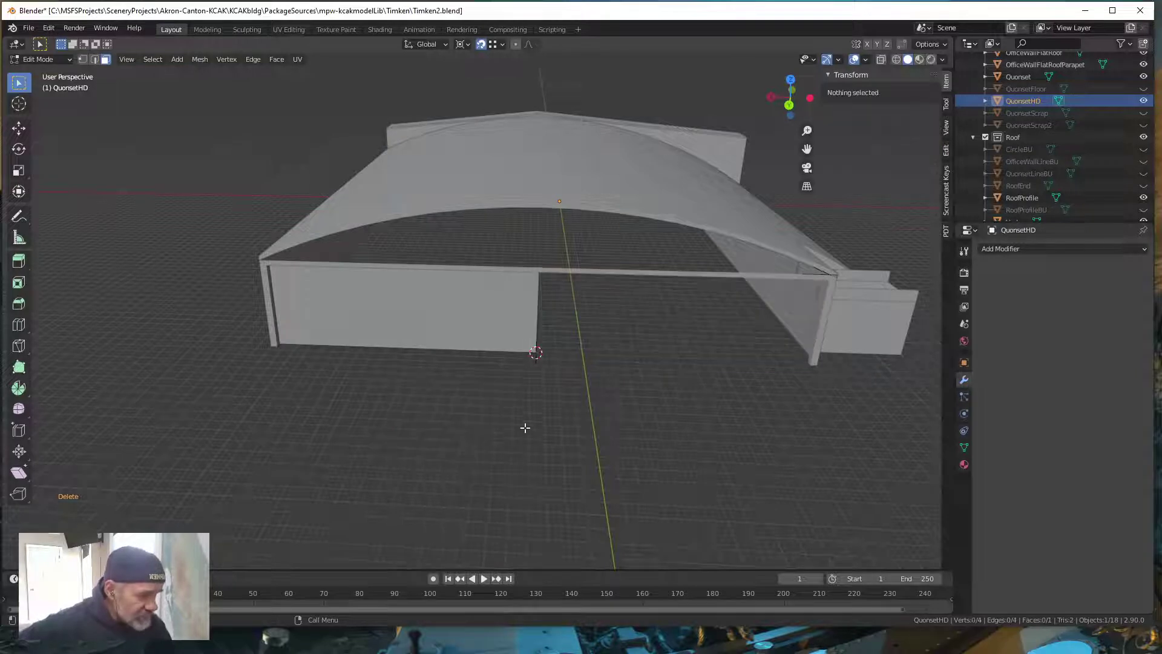
# - Move the remaining door half's centre edge along X, vertex-snapped to the door opening's outer jamb, a distance of 60'
pyautogui.keyDown('alt'); pyautogui.moveTo(525, 425); pyautogui.dragTo(527, 423); pyautogui.keyUp('alt')
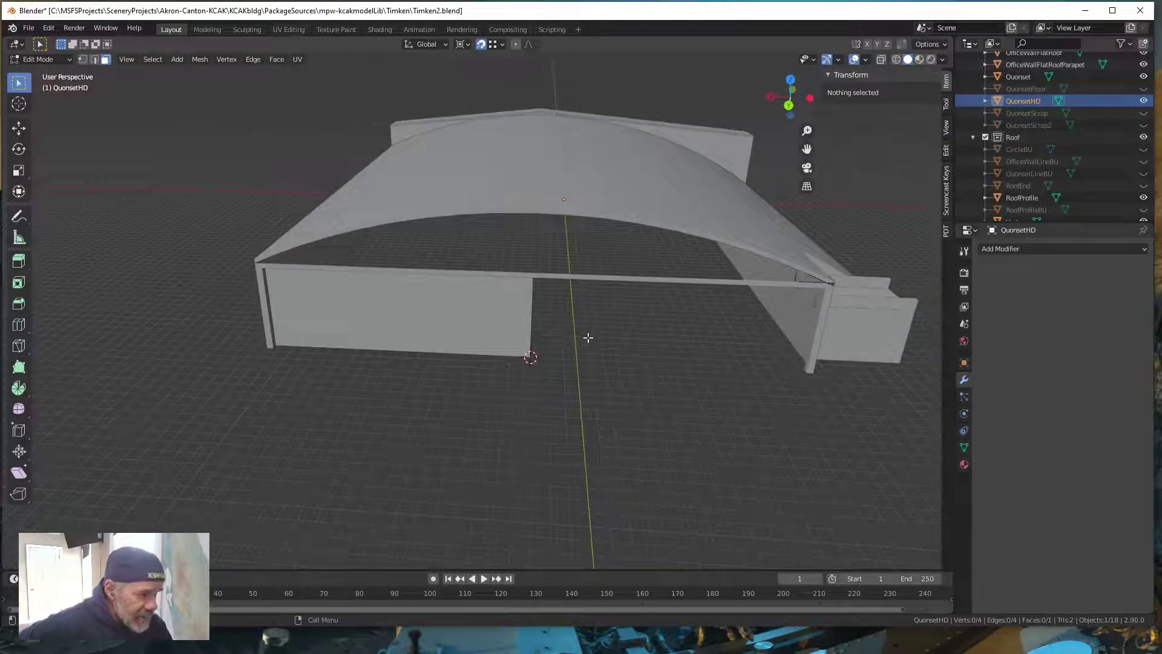
pyautogui.click(83, 60)
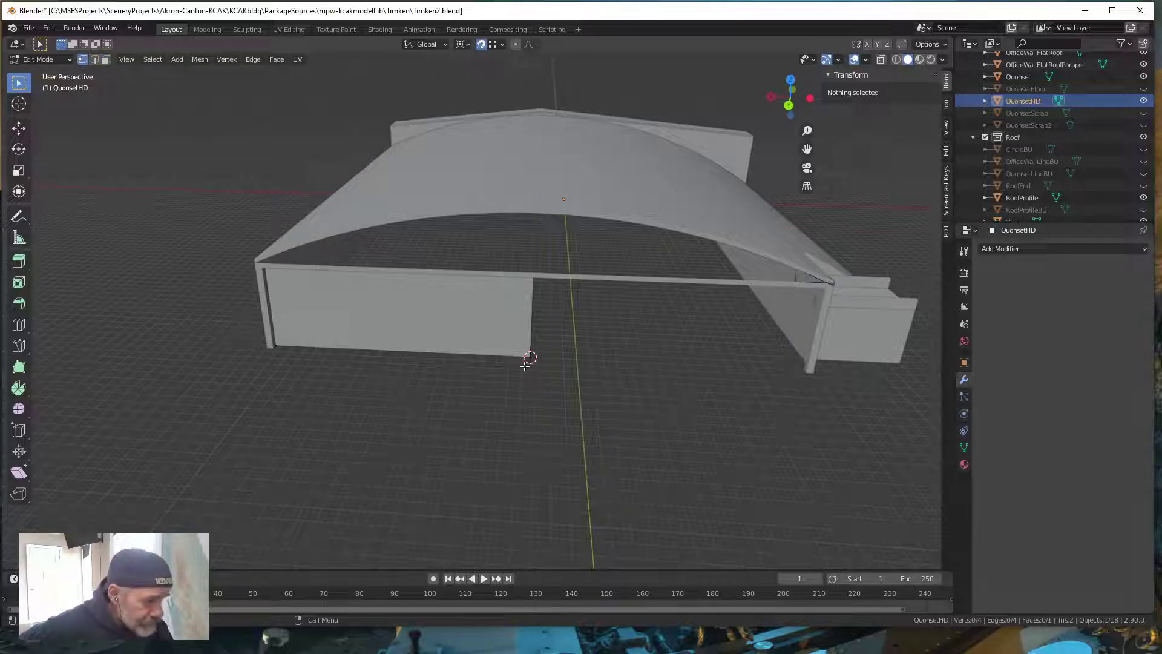
pyautogui.moveTo(525, 365); pyautogui.dragTo(547, 268)
pyautogui.moveTo(547, 417); pyautogui.dragTo(568, 436, button='middle')
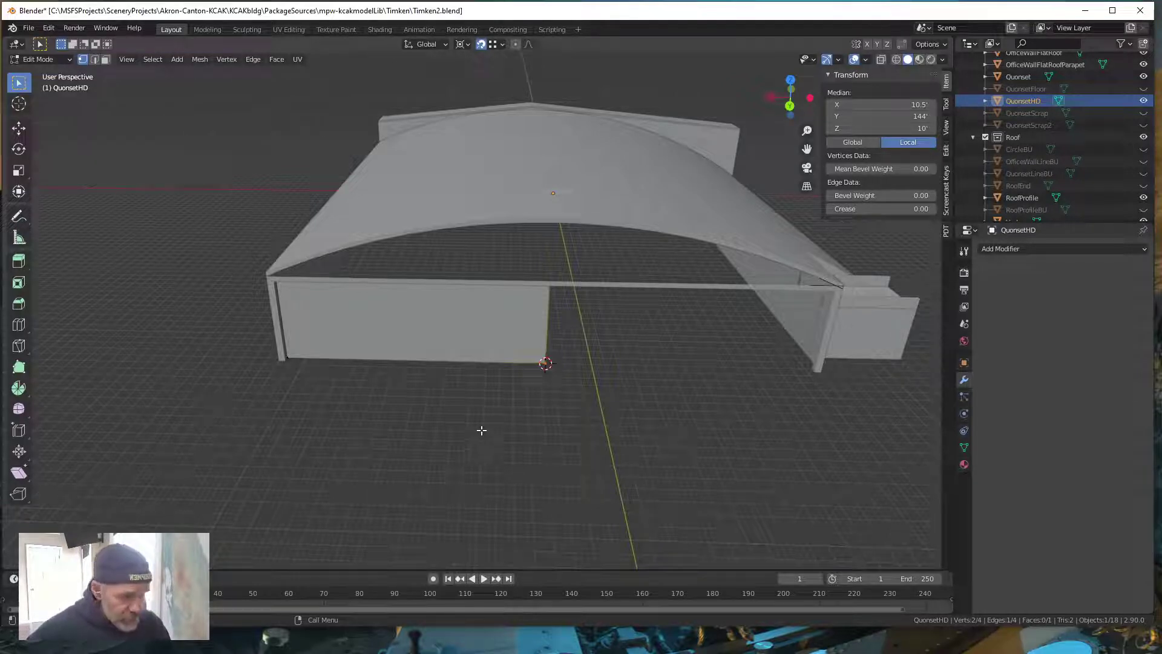
pyautogui.click(95, 60)
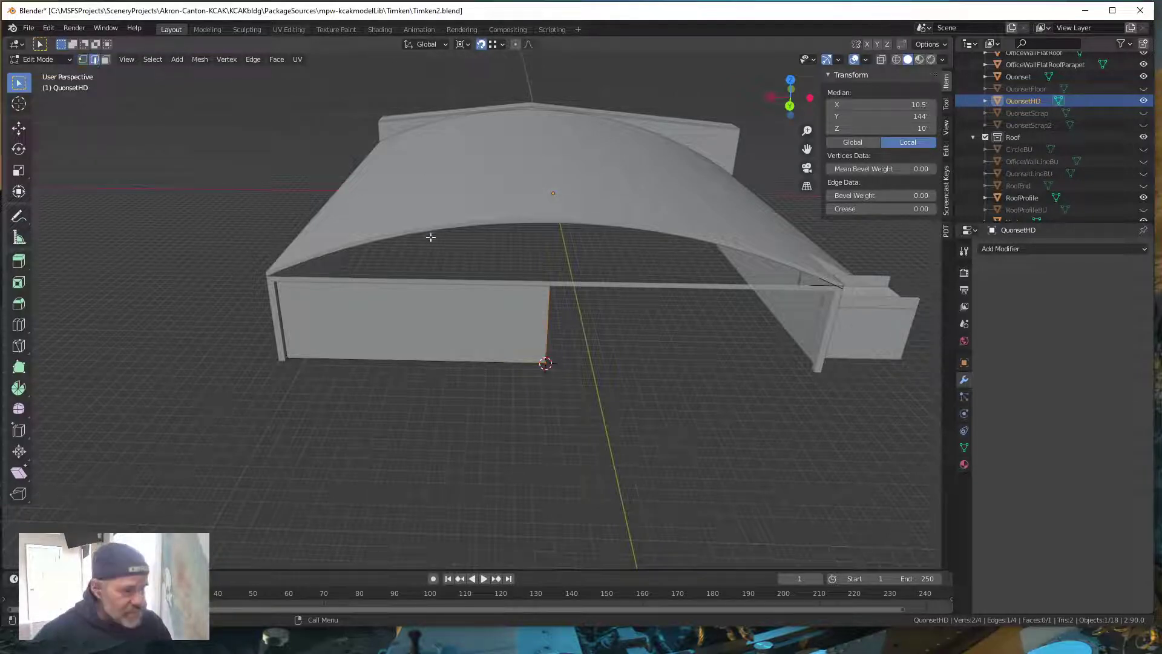
pyautogui.click(537, 362)
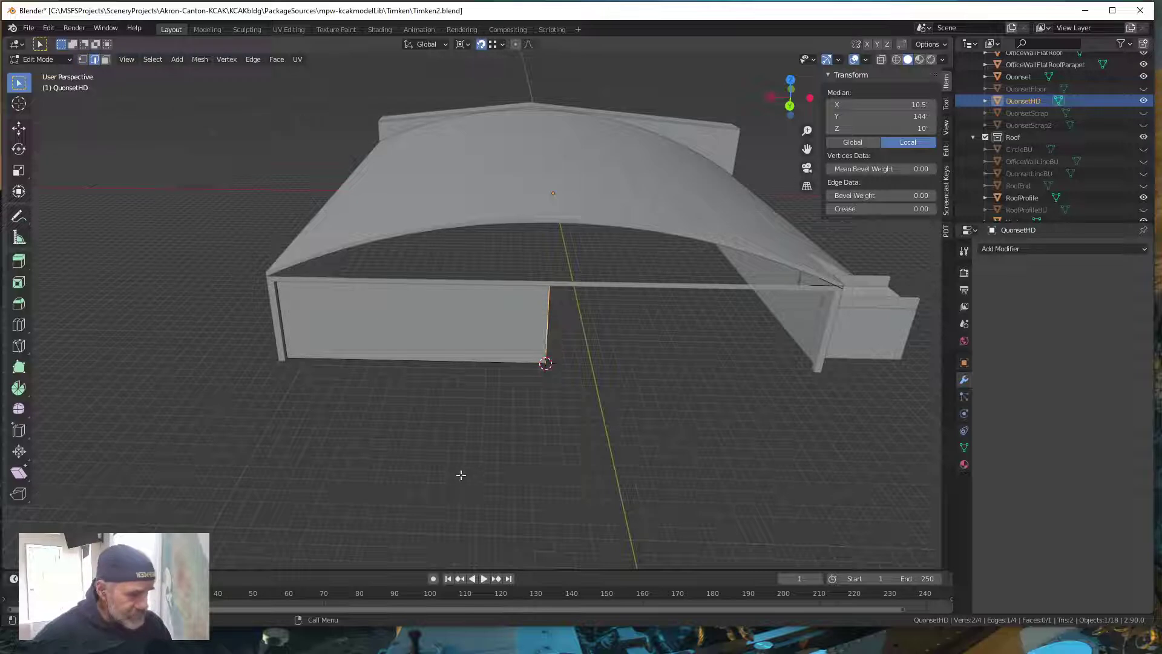
pyautogui.press('g')
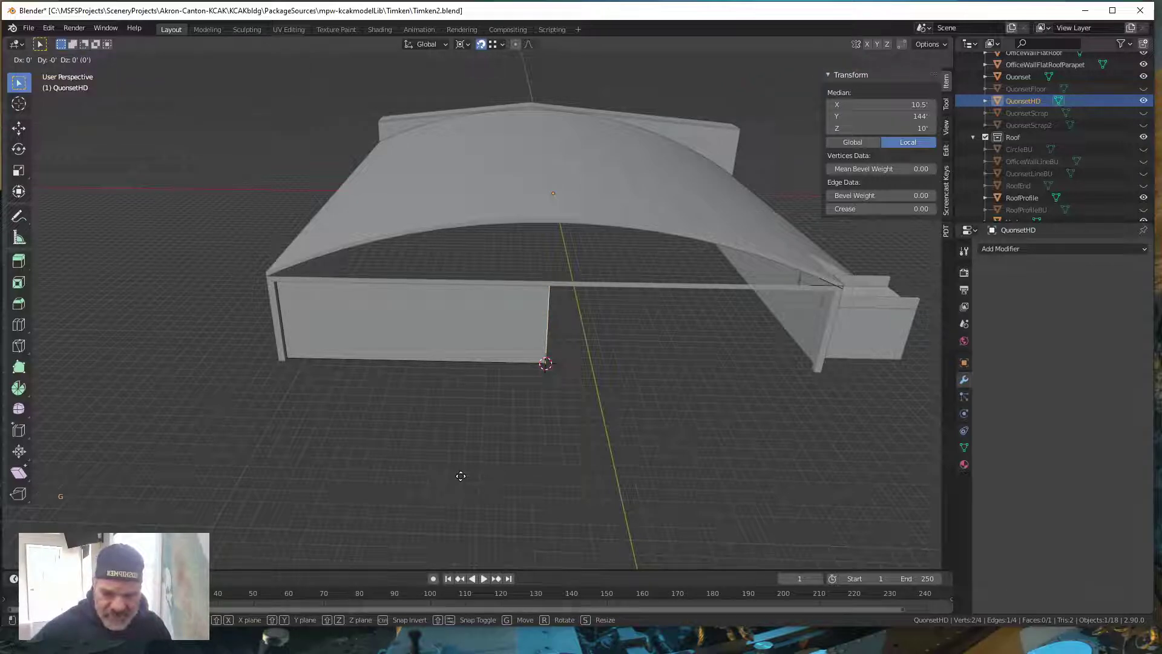
pyautogui.press('x')
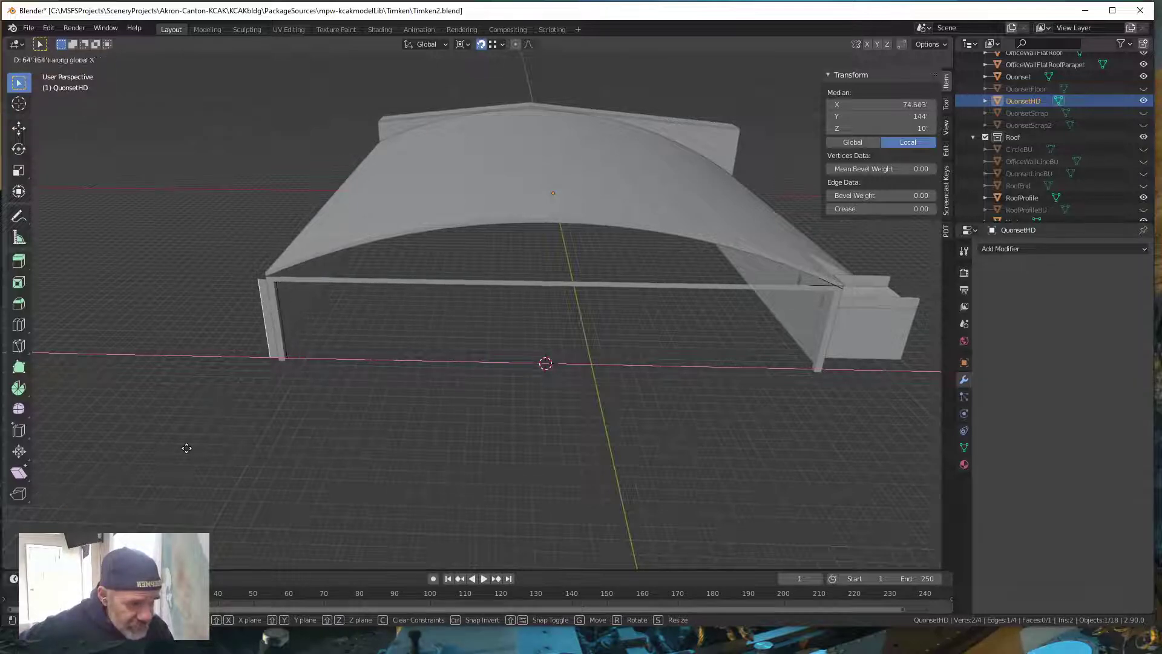
pyautogui.press('ctrl')
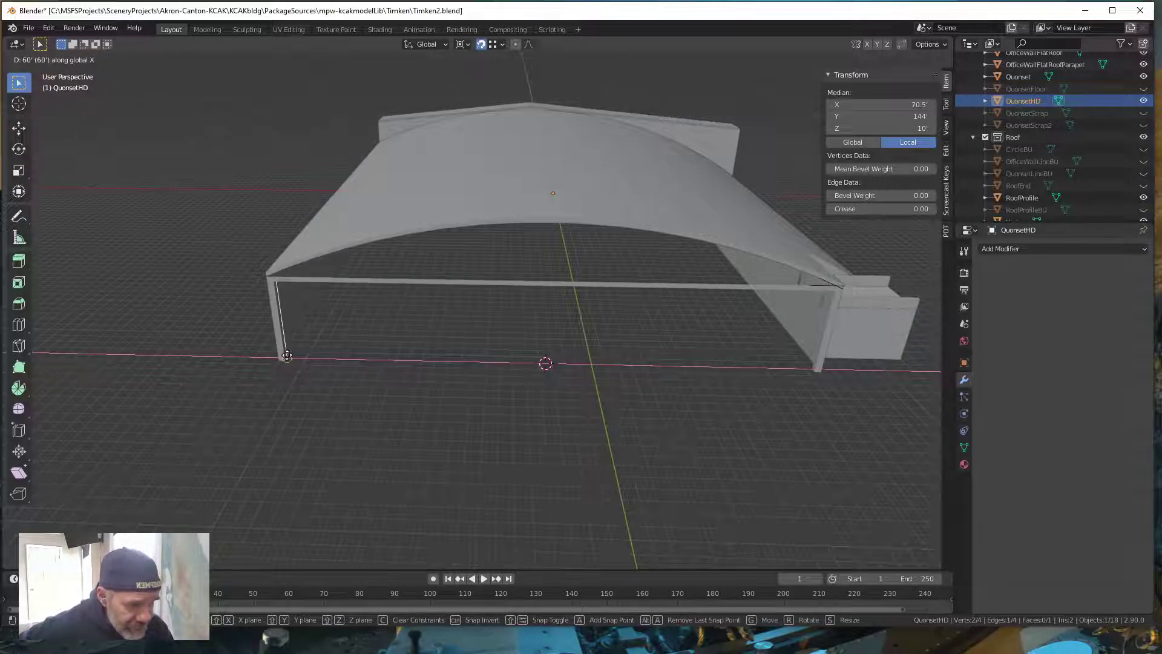
pyautogui.click(291, 357)
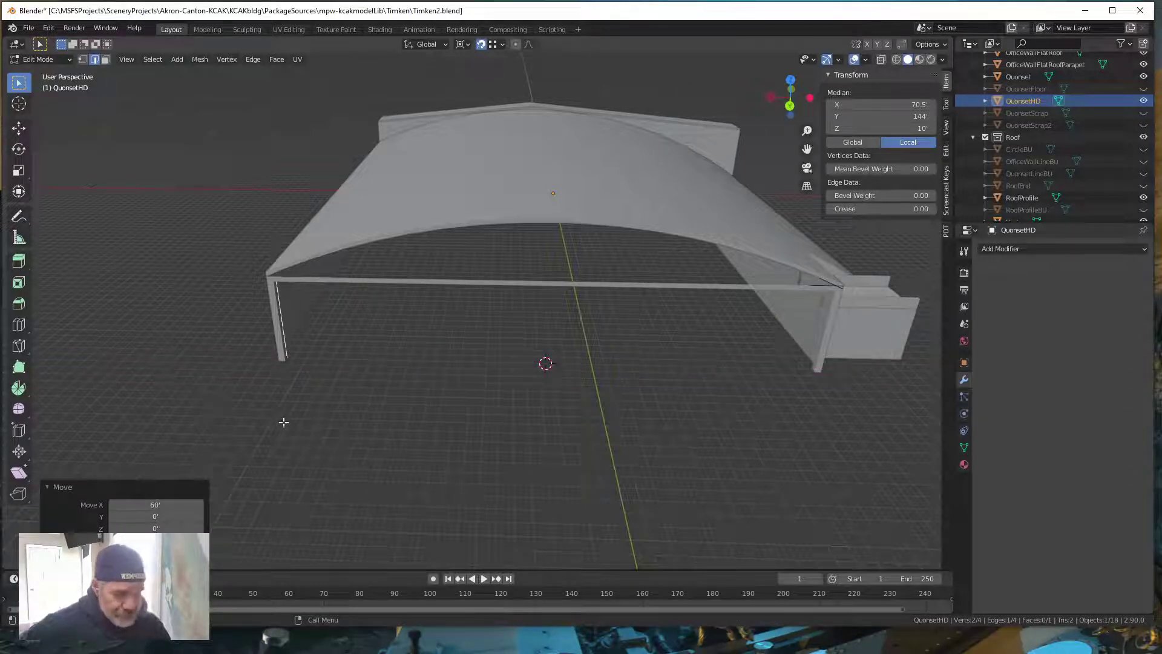
# - Move the selected vertical edge -0.32' along X to form the door's first narrow frame strip
pyautogui.keyDown('shift'); pyautogui.moveTo(283, 423); pyautogui.dragTo(431, 400, button='middle'); pyautogui.keyUp('shift')
pyautogui.scroll(3, 316, 379)
pyautogui.scroll(4, 420, 405)
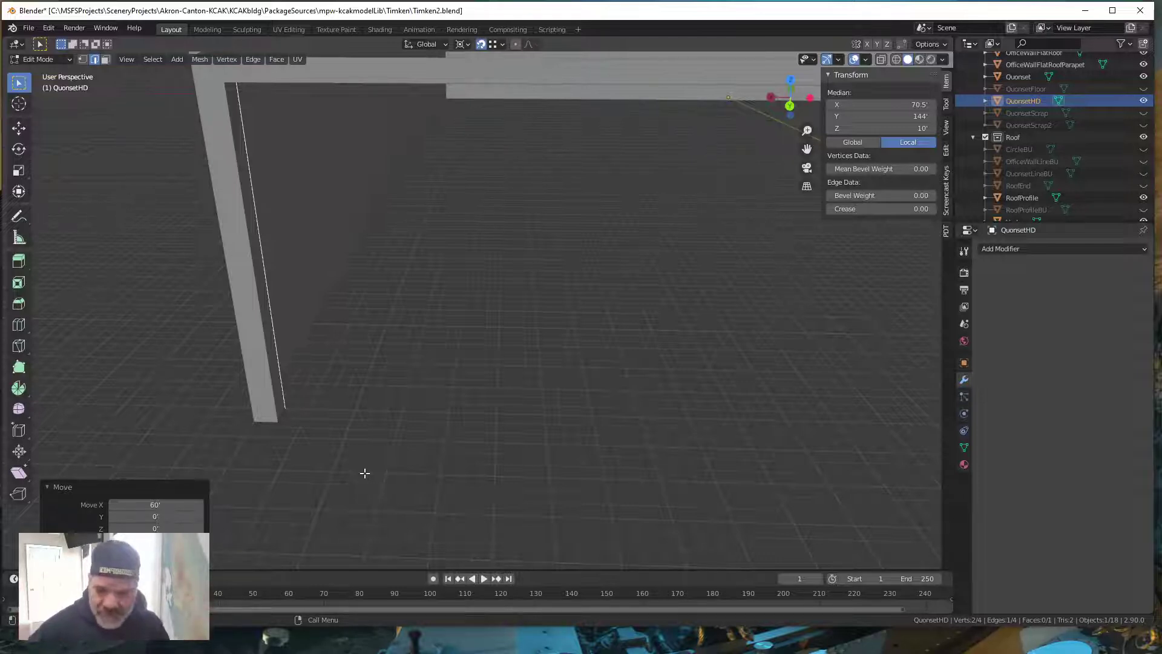
pyautogui.press('g')
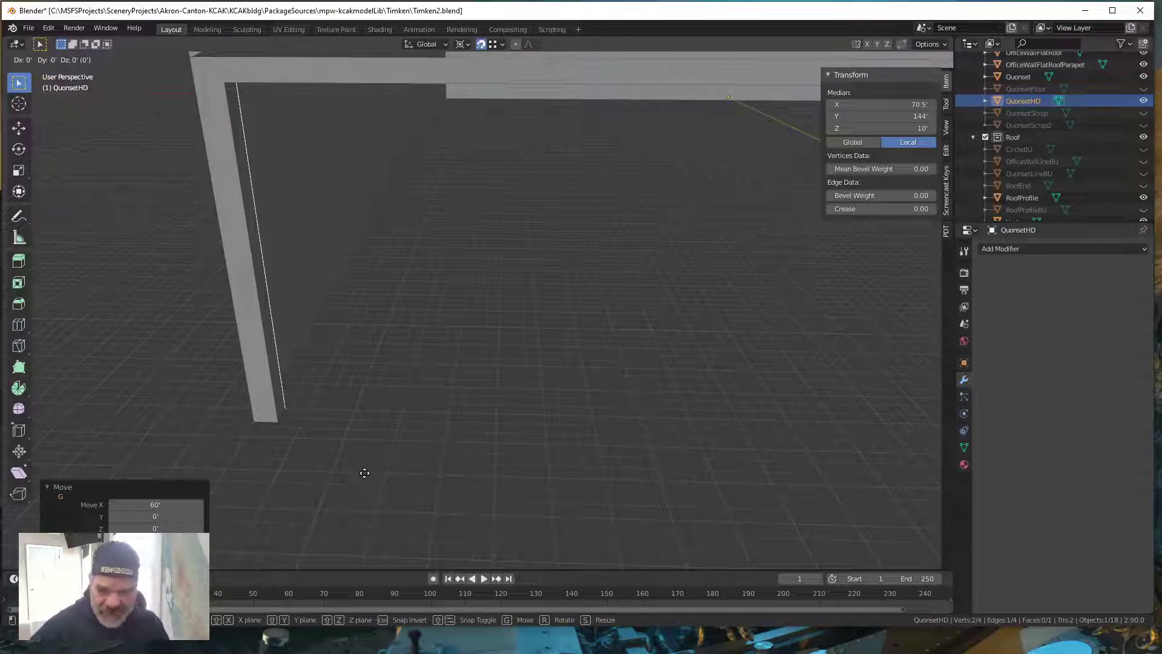
pyautogui.write('x')
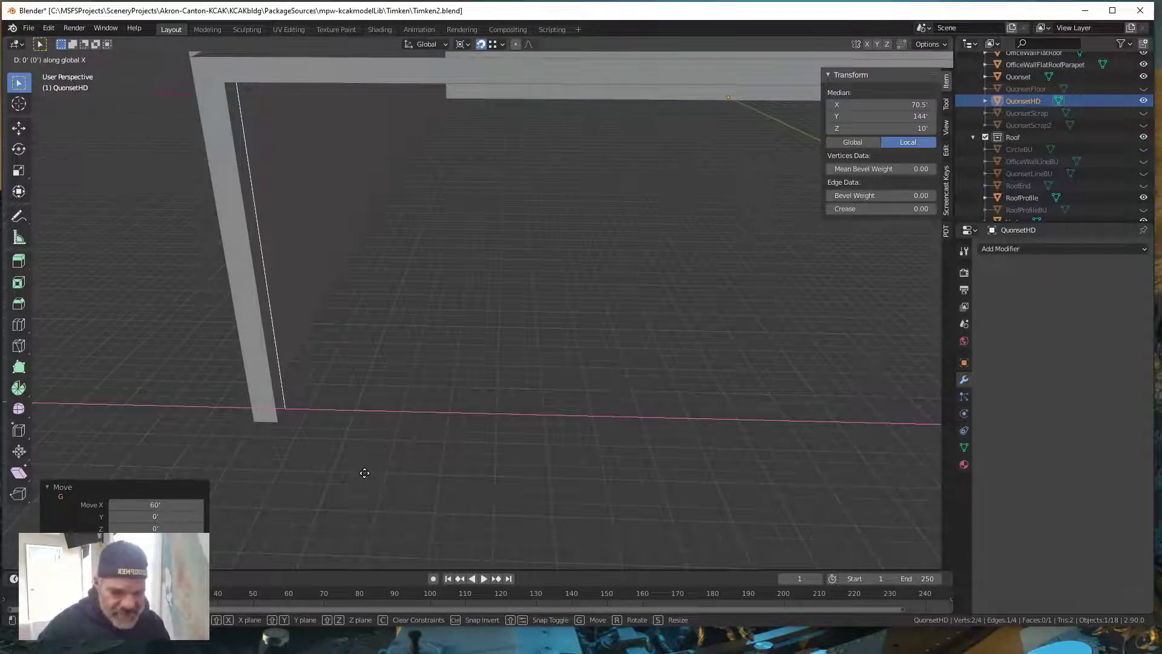
pyautogui.write('-')
pyautogui.write('.32')
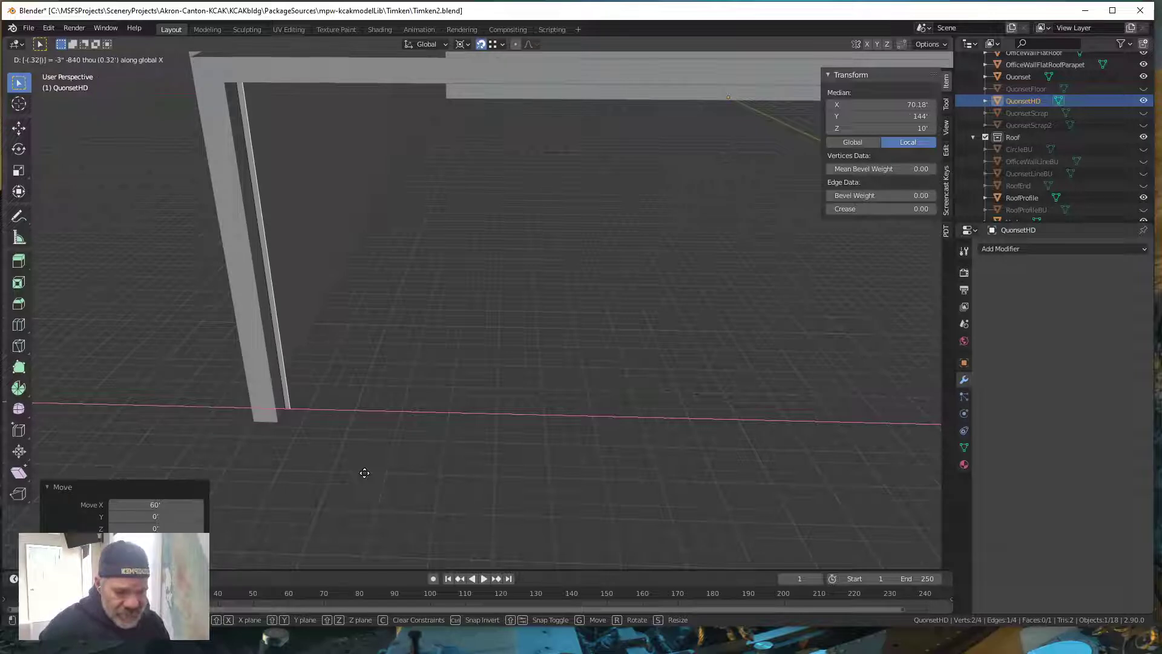
pyautogui.press('Return')
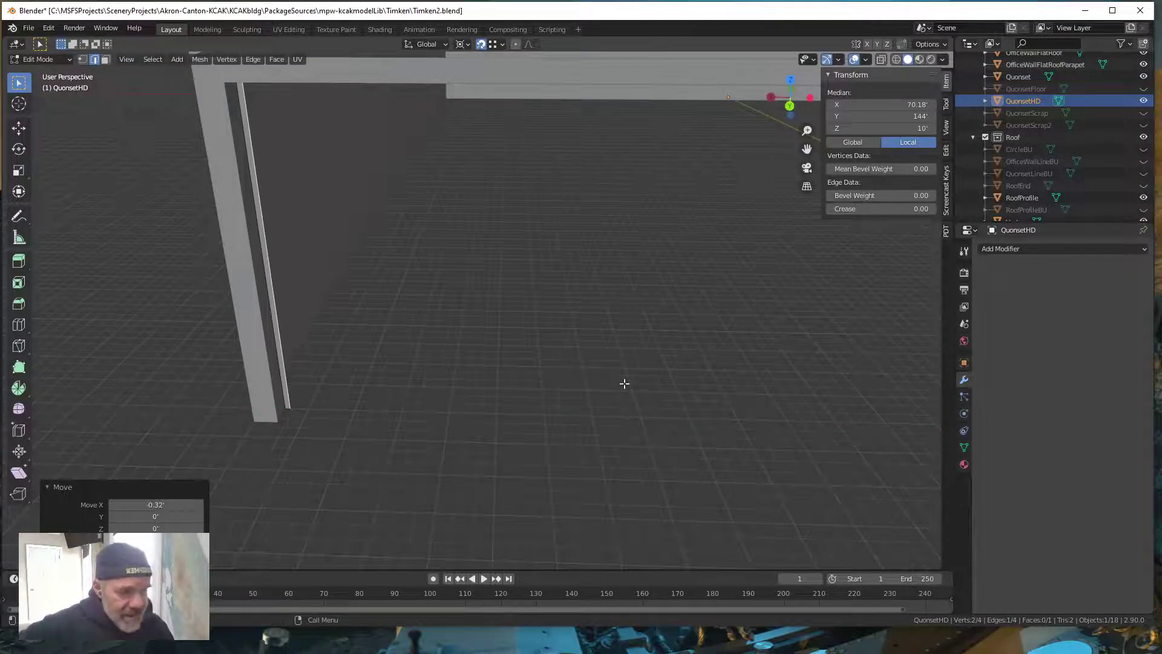
# - Extrude the strip's selected vertical edge -2.5' along X to form a door panel
pyautogui.scroll(-4, 620, 380)
pyautogui.moveTo(672, 379); pyautogui.dragTo(654, 384, button='middle')
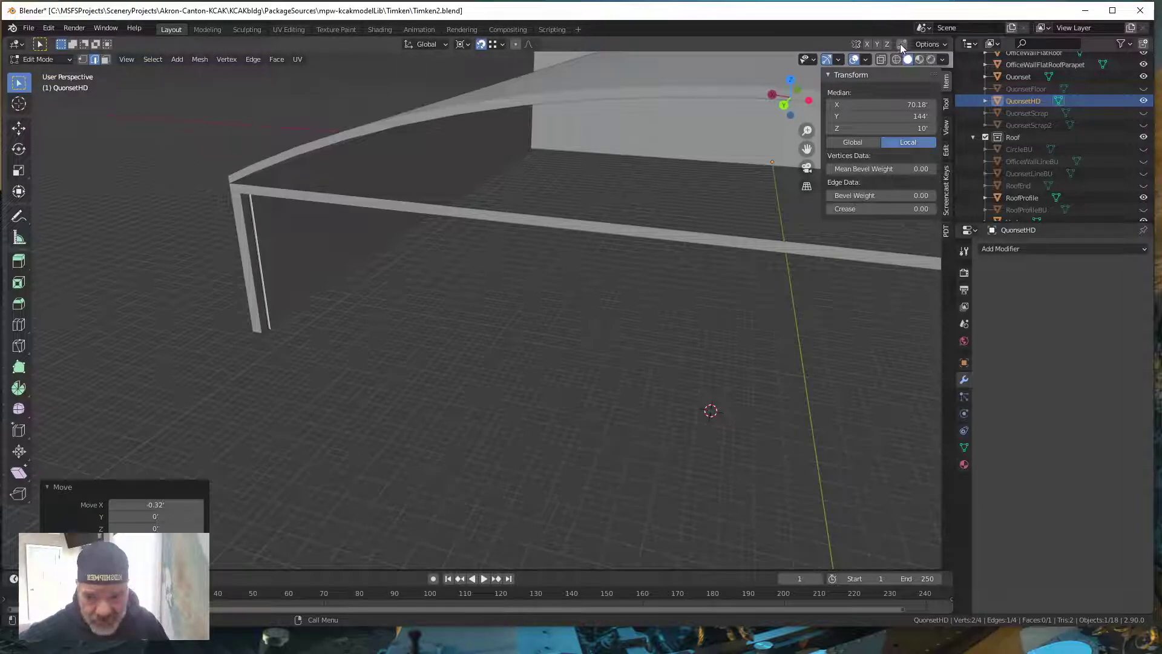
pyautogui.moveTo(322, 383); pyautogui.dragTo(337, 390, button='middle')
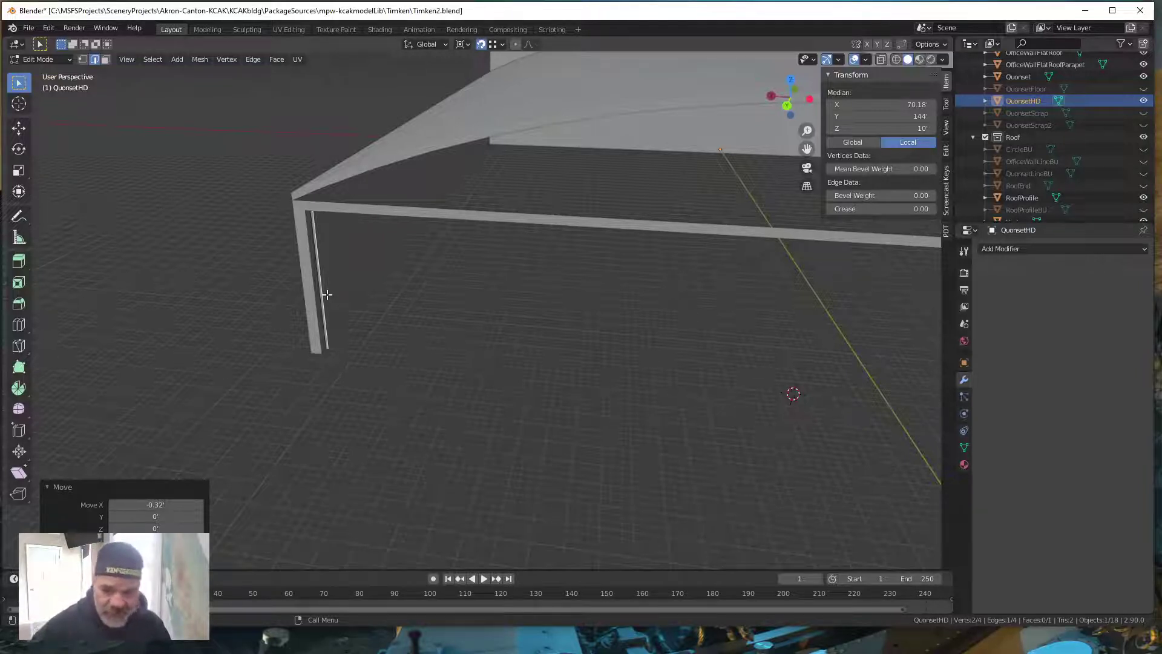
pyautogui.press('e')
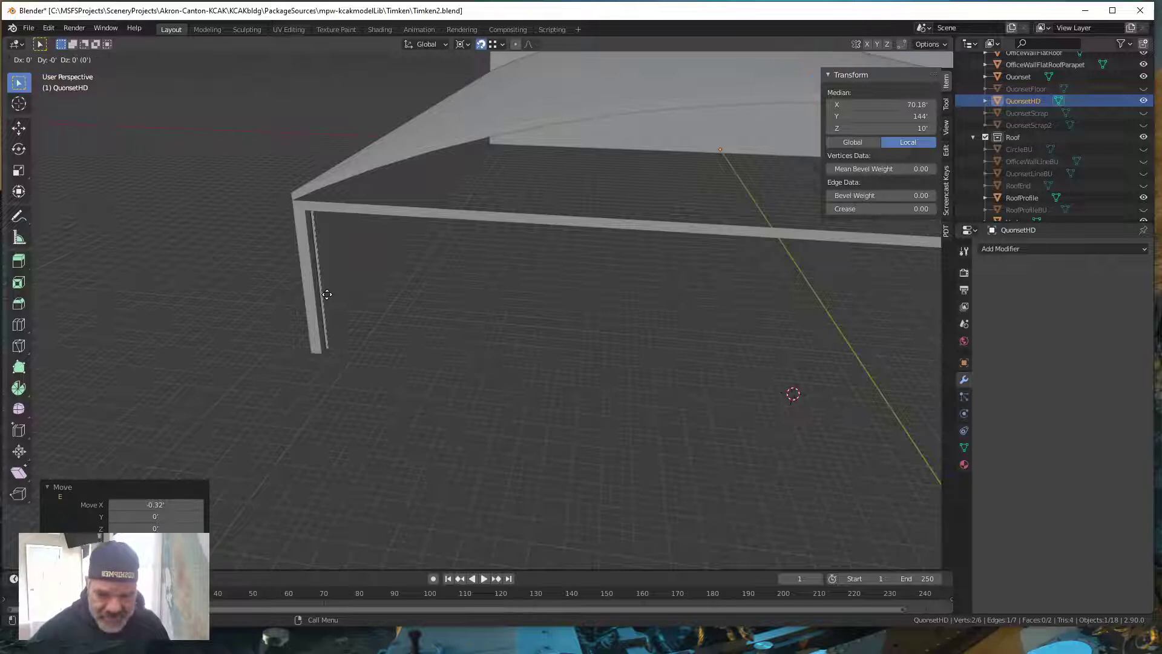
pyautogui.press('x')
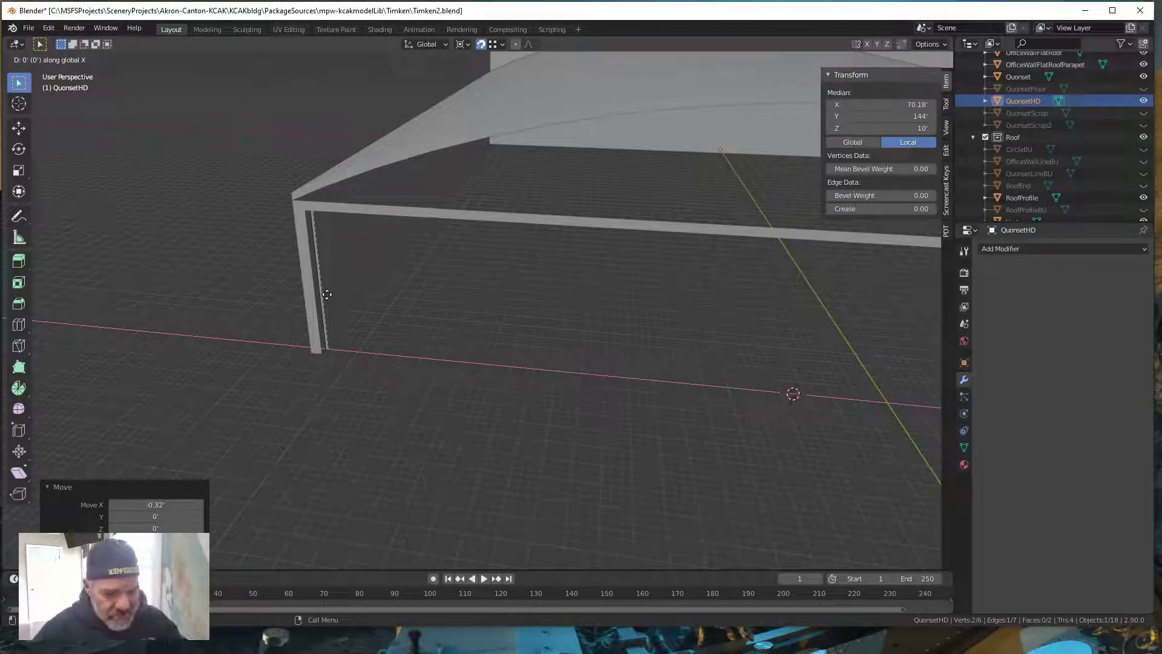
pyautogui.write('-2.5')
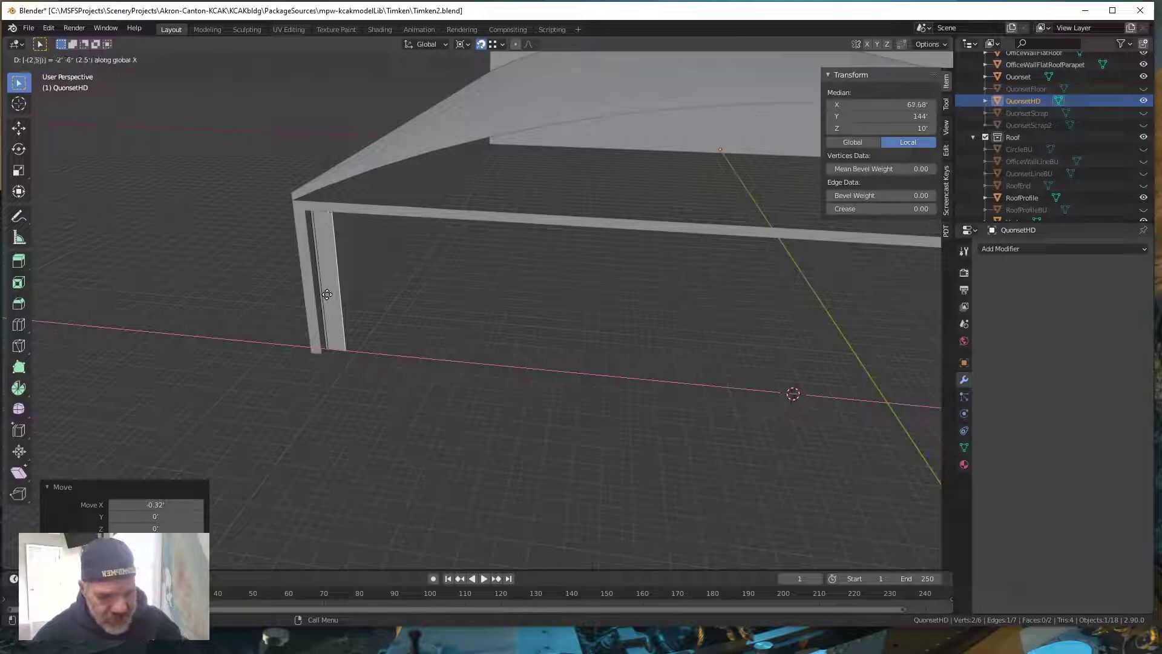
pyautogui.press('Return')
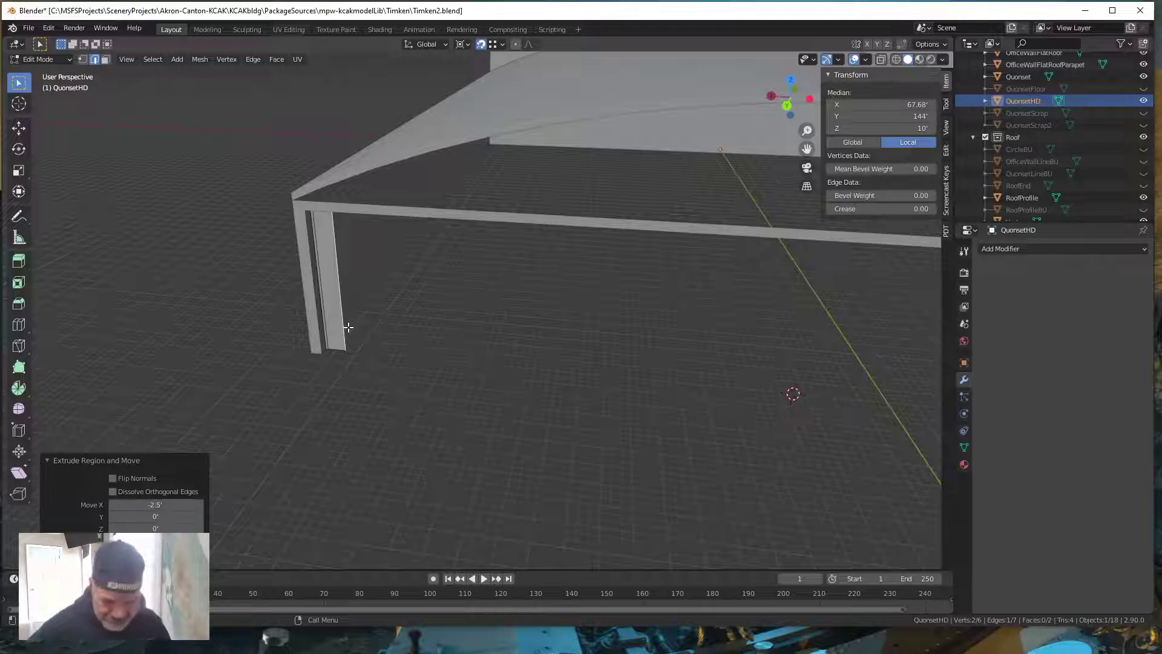
# - Extrude the panel's free vertical edge another -0.32' along X as the closing frame strip
pyautogui.press('e')
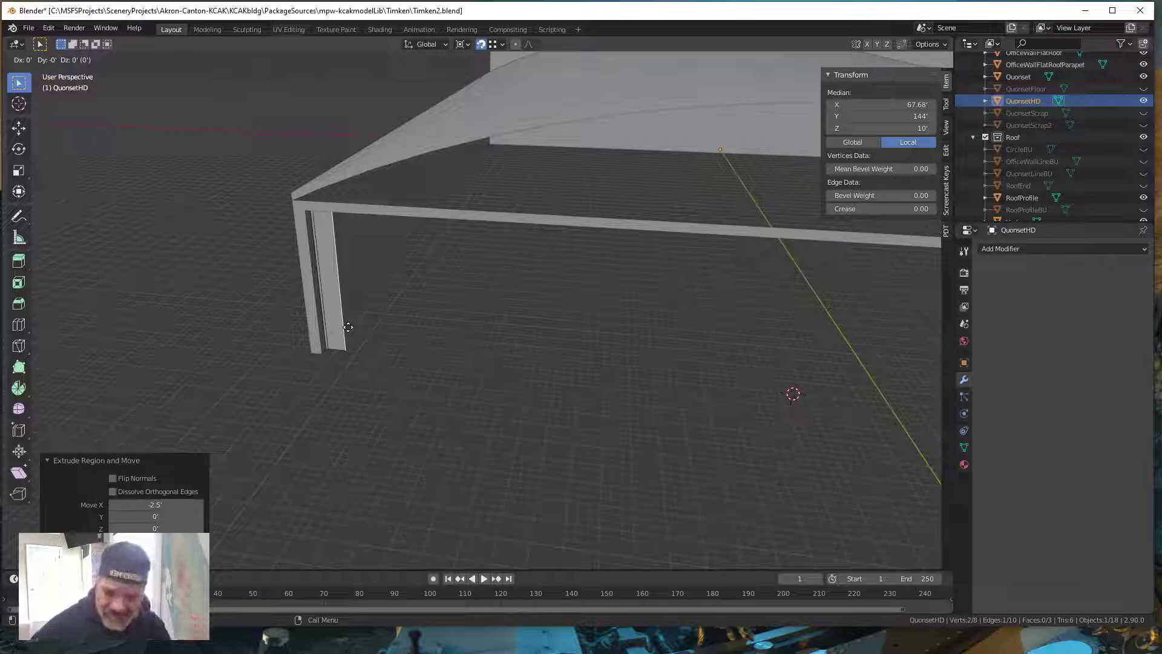
pyautogui.press('x')
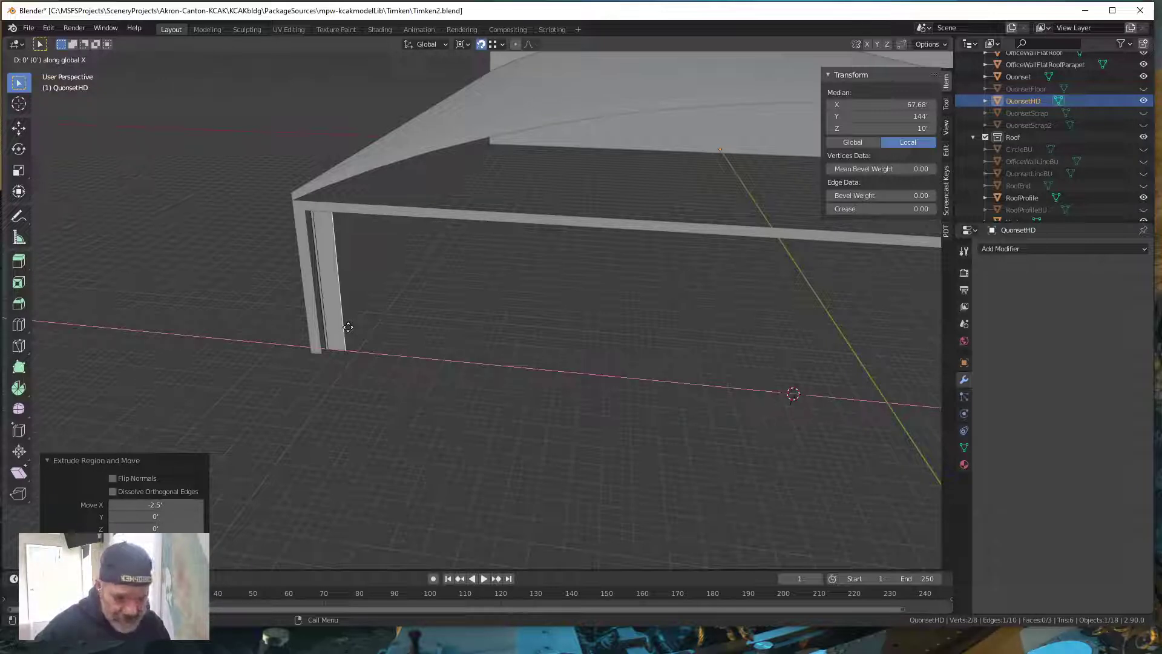
pyautogui.write('-.32')
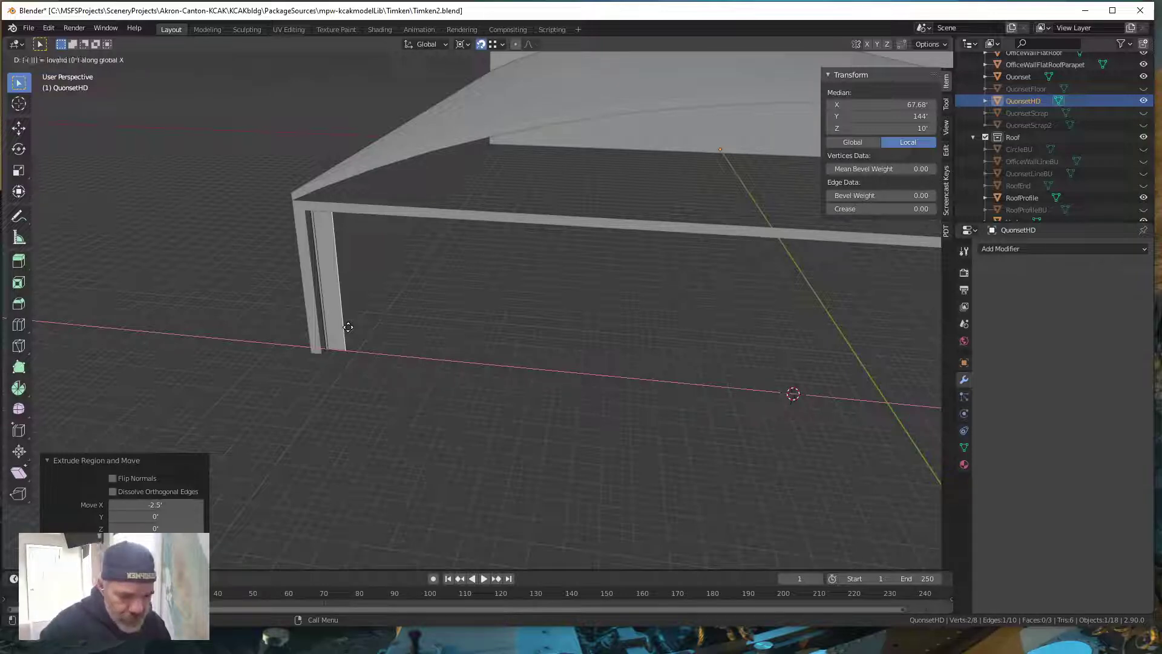
pyautogui.press('Return')
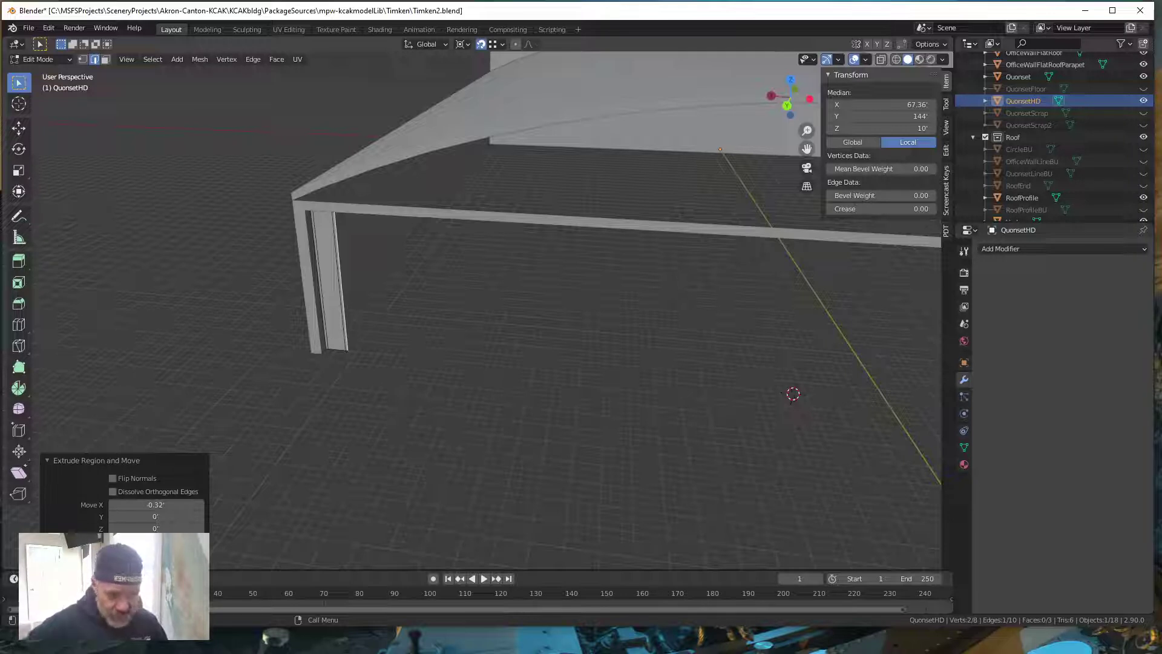
# - Add a single vertex to the QuonsetHD mesh at the 3D cursor on the door's centre point
pyautogui.scroll(-2, 491, 310)
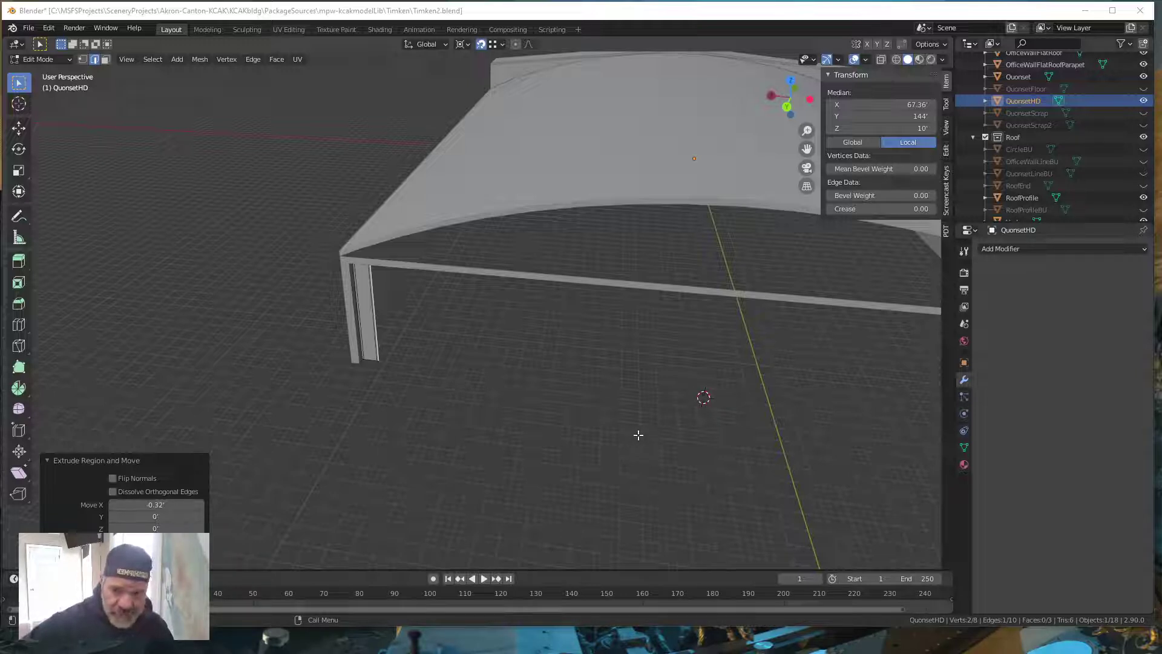
pyautogui.moveTo(641, 470)
pyautogui.keyDown('shift'); pyautogui.mouseDown(button='middle')
pyautogui.moveTo(630, 448)
pyautogui.moveTo(646, 467)
pyautogui.mouseUp(button='middle'); pyautogui.keyUp('shift')
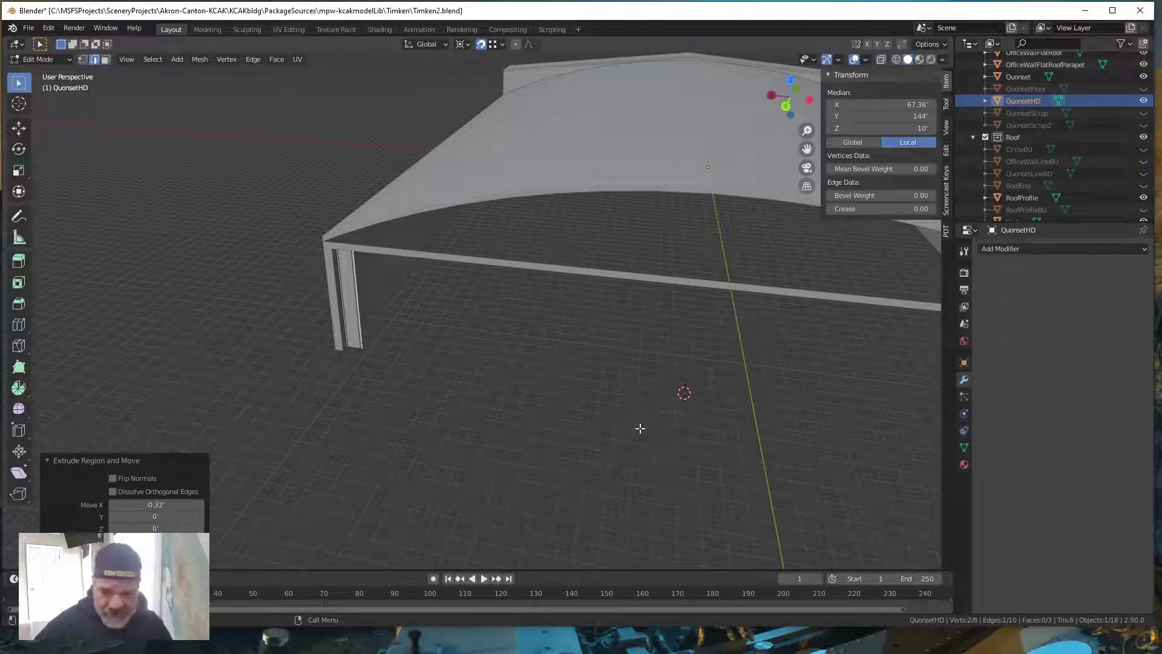
pyautogui.press('shift')
pyautogui.hotkey('shift', 'a')
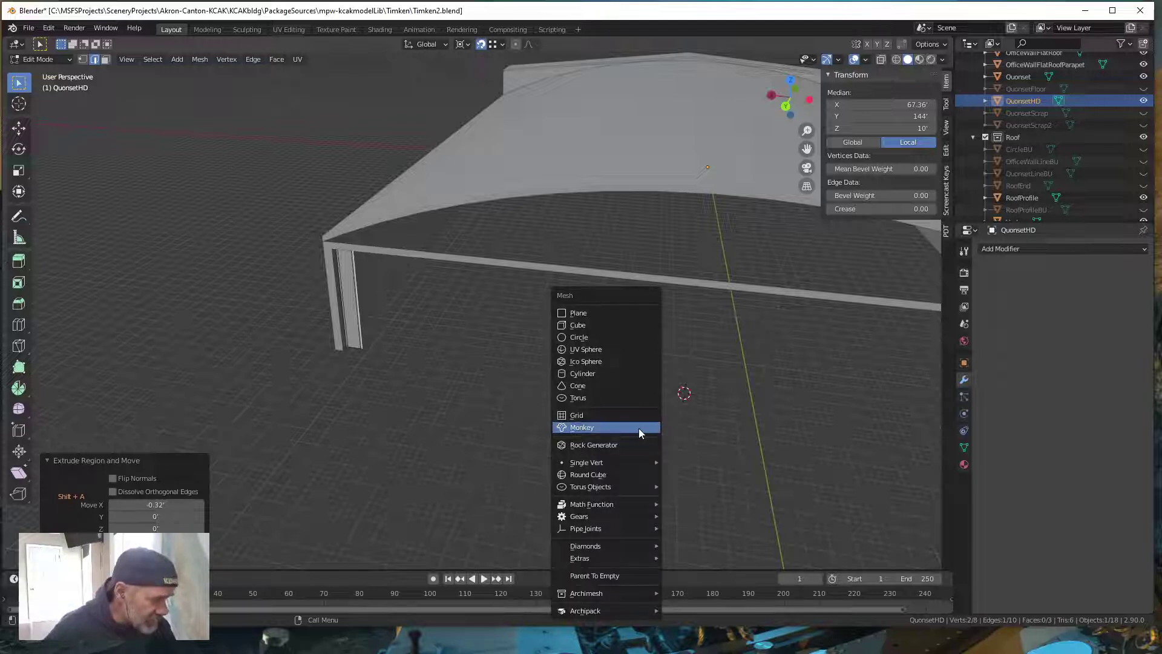
pyautogui.moveTo(606, 464)
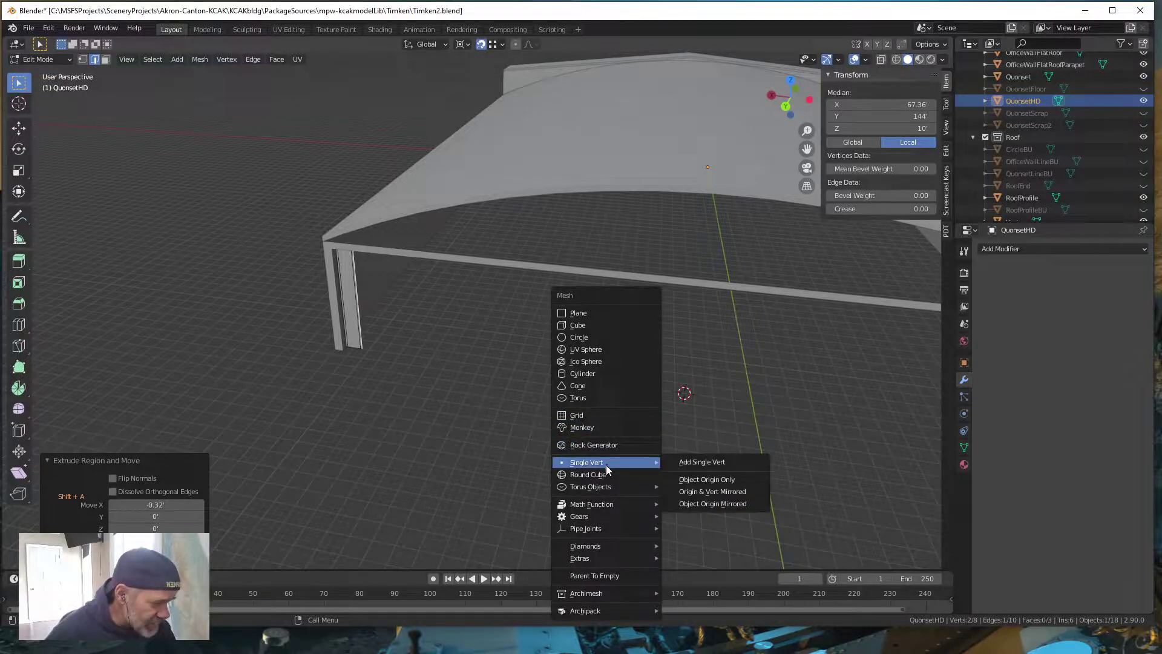
pyautogui.click(706, 463)
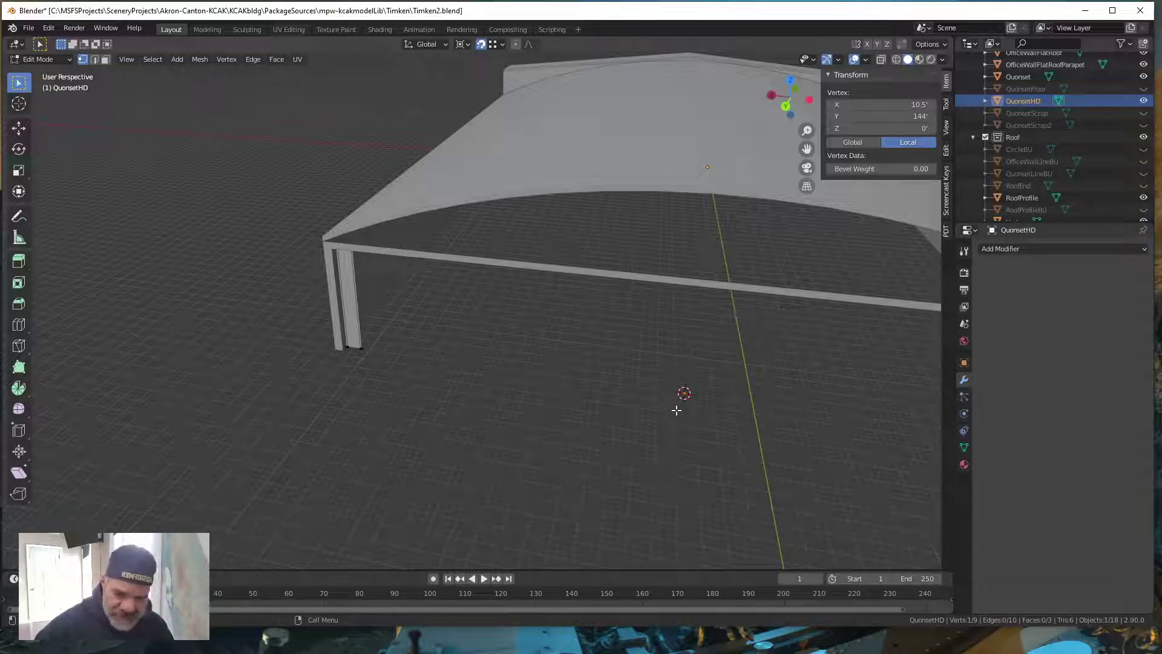
# - Extrude the new centre vertex straight up along Z by about 28.53' as a vertical guide edge
pyautogui.press('e')
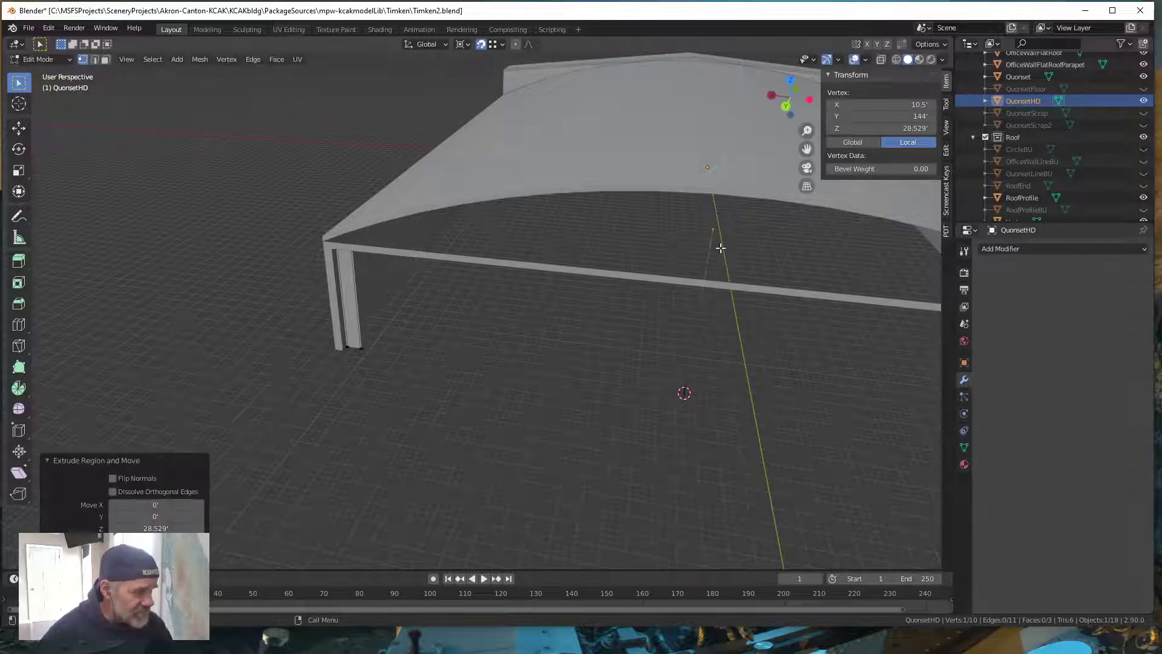
pyautogui.click(717, 266)
pyautogui.moveTo(773, 431)
pyautogui.keyDown('alt'); pyautogui.mouseDown()
pyautogui.moveTo(724, 434)
pyautogui.moveTo(773, 441)
pyautogui.mouseUp(); pyautogui.keyUp('alt')
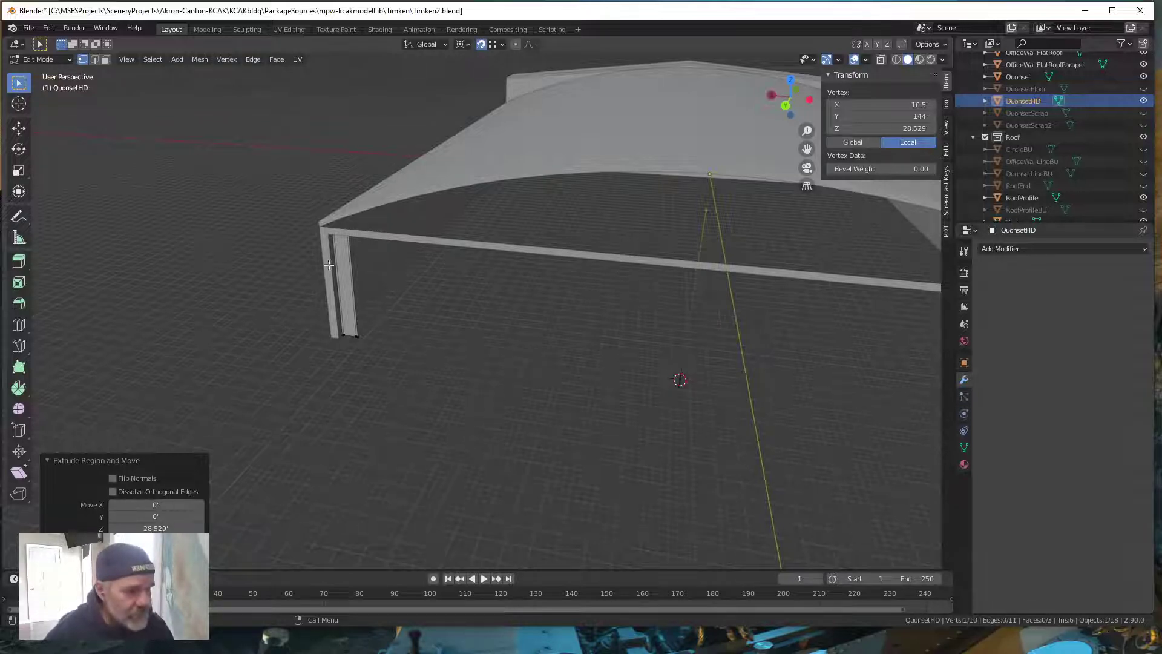
# - Extrude the closing frame strip's free vertical edge 56.86' along X to the 3D cursor at the door's centre point
pyautogui.click(94, 59)
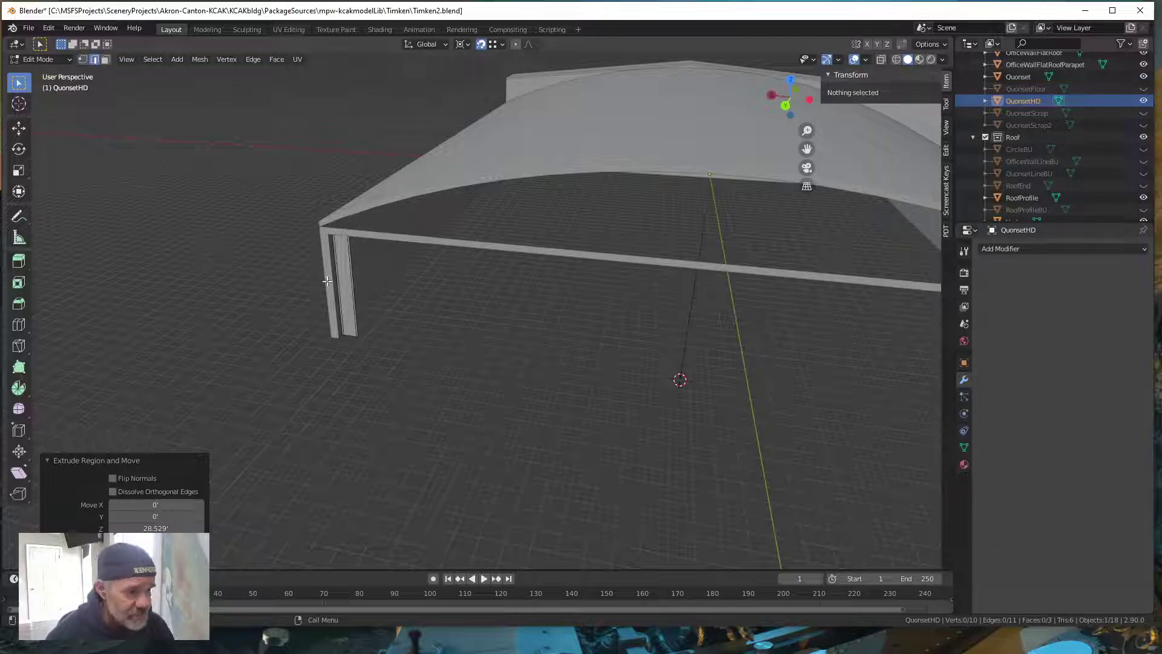
pyautogui.click(357, 350)
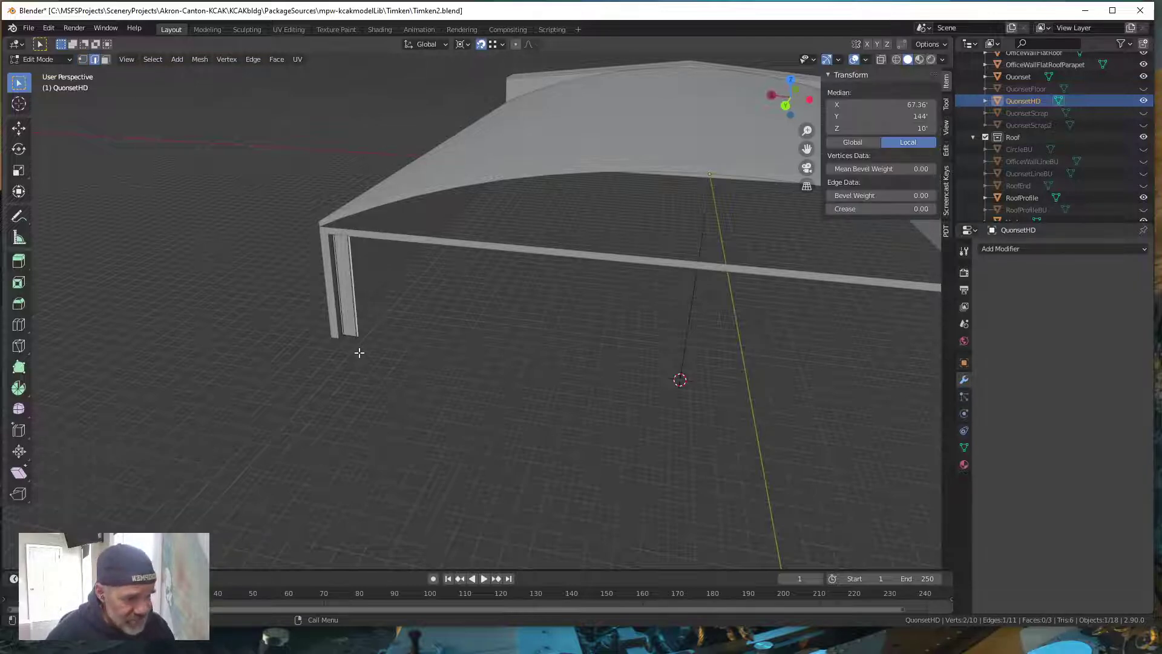
pyautogui.scroll(4, 358, 347)
pyautogui.scroll(-4, 348, 337)
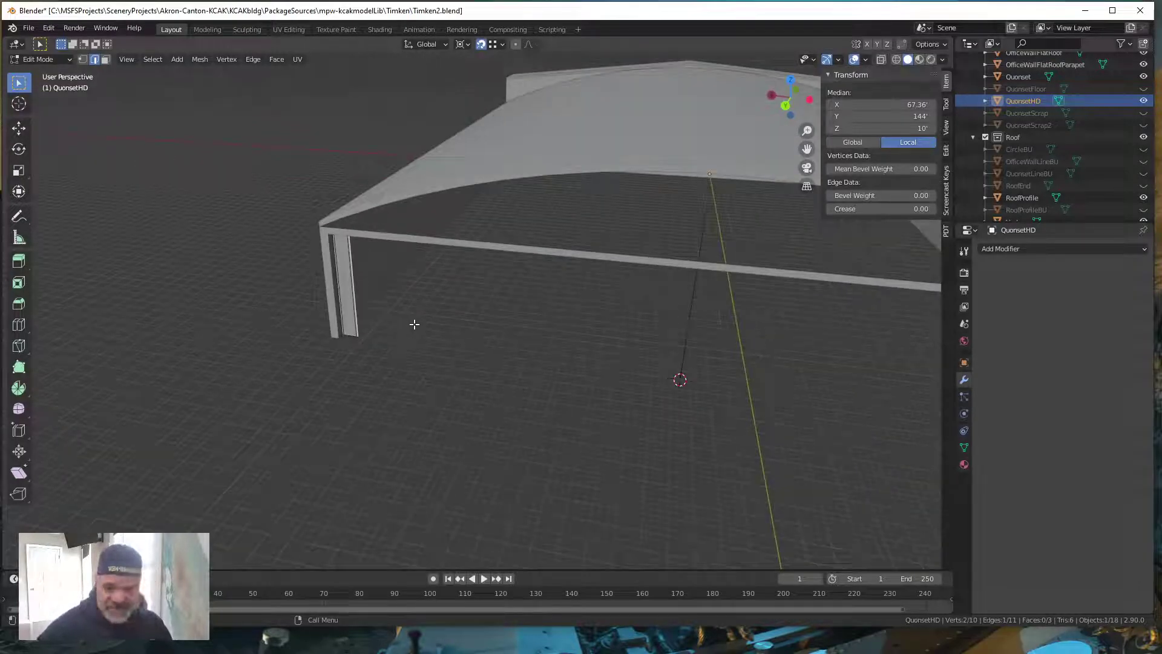
pyautogui.press('e')
pyautogui.press('x')
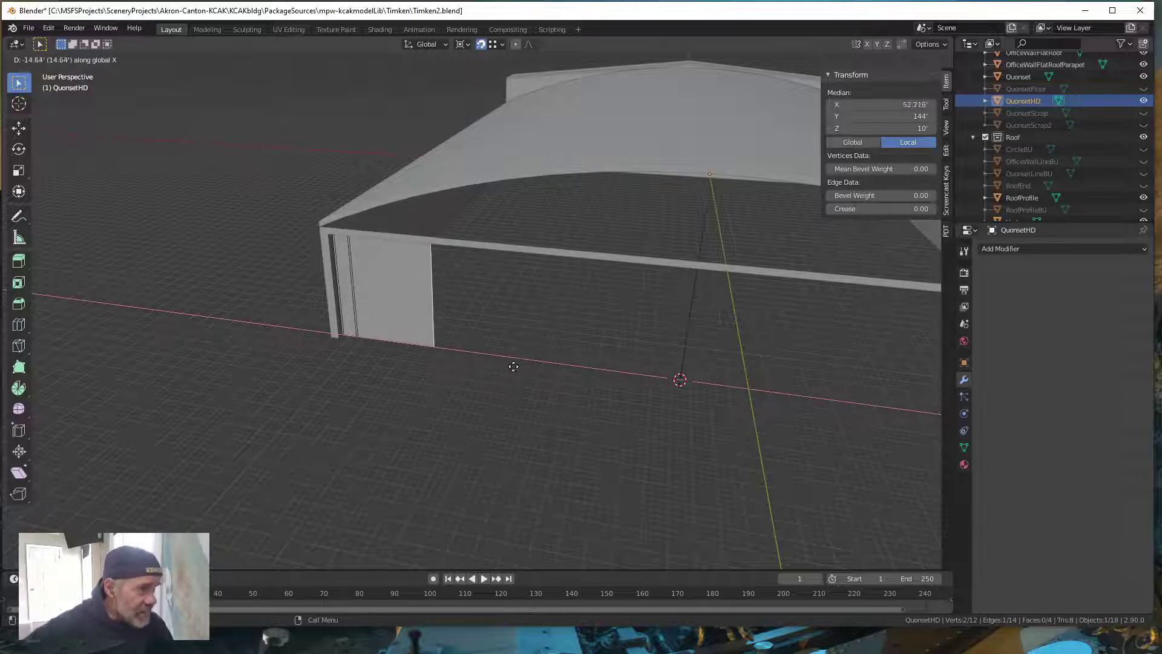
pyautogui.click(680, 382)
# - Delete the tall vertical guide edge standing at the opening's centre
pyautogui.moveTo(583, 452)
pyautogui.mouseDown(button='middle')
pyautogui.moveTo(542, 436)
pyautogui.moveTo(566, 447)
pyautogui.mouseUp(button='middle')
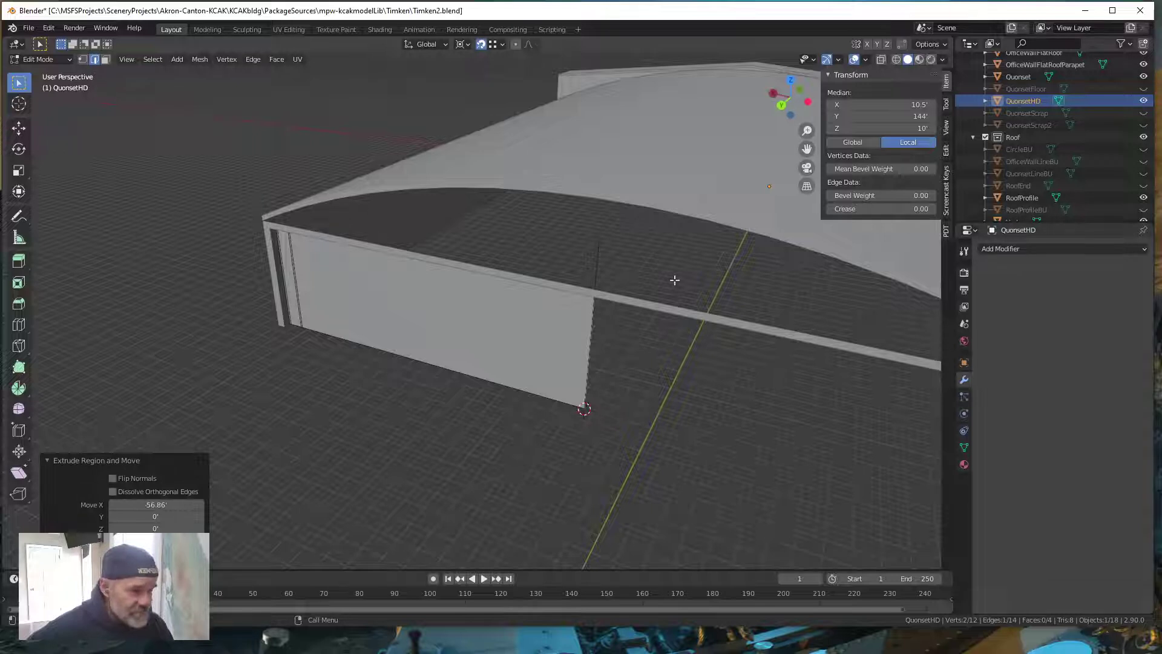
pyautogui.press('e')
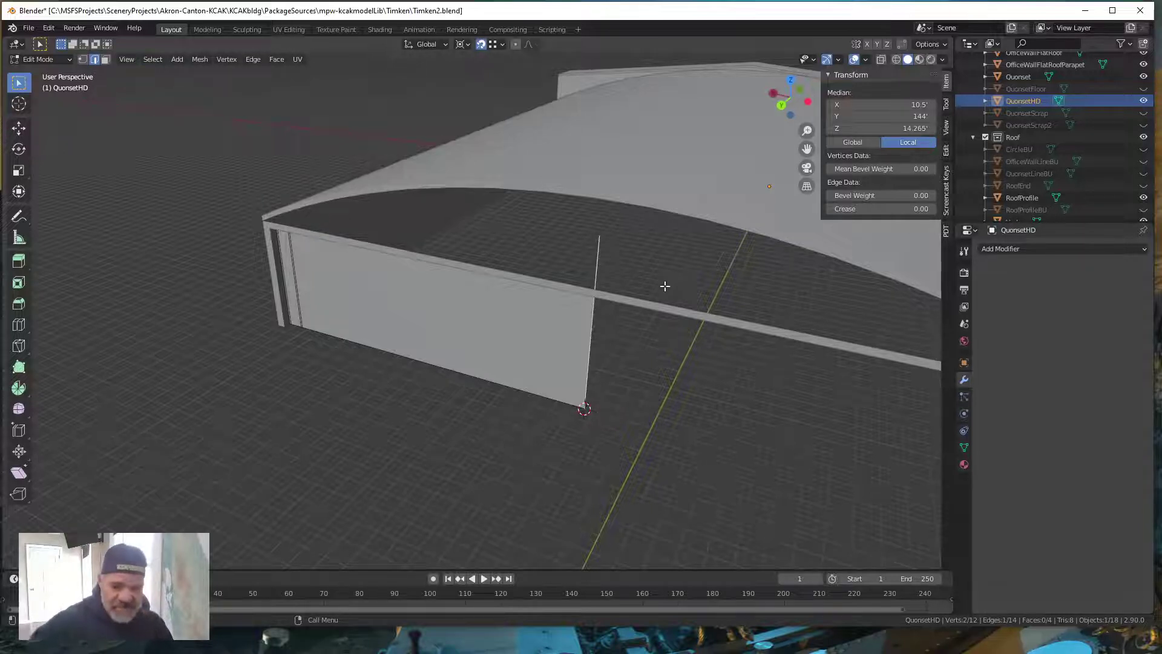
pyautogui.press('x')
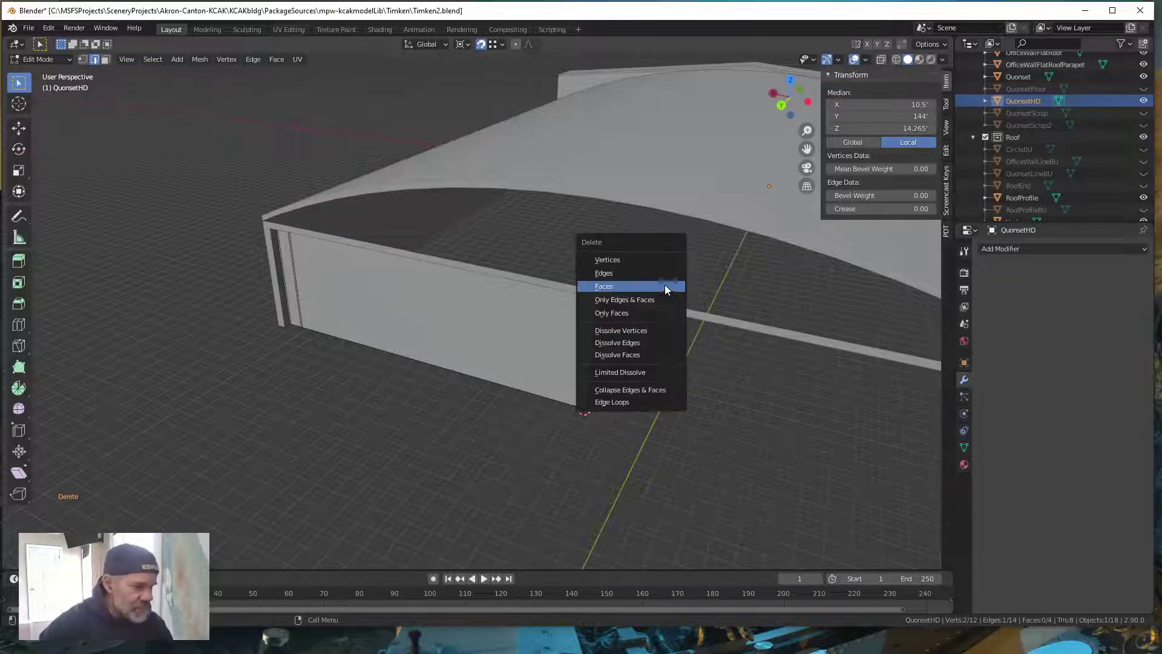
pyautogui.click(621, 270)
pyautogui.scroll(-5, 622, 428)
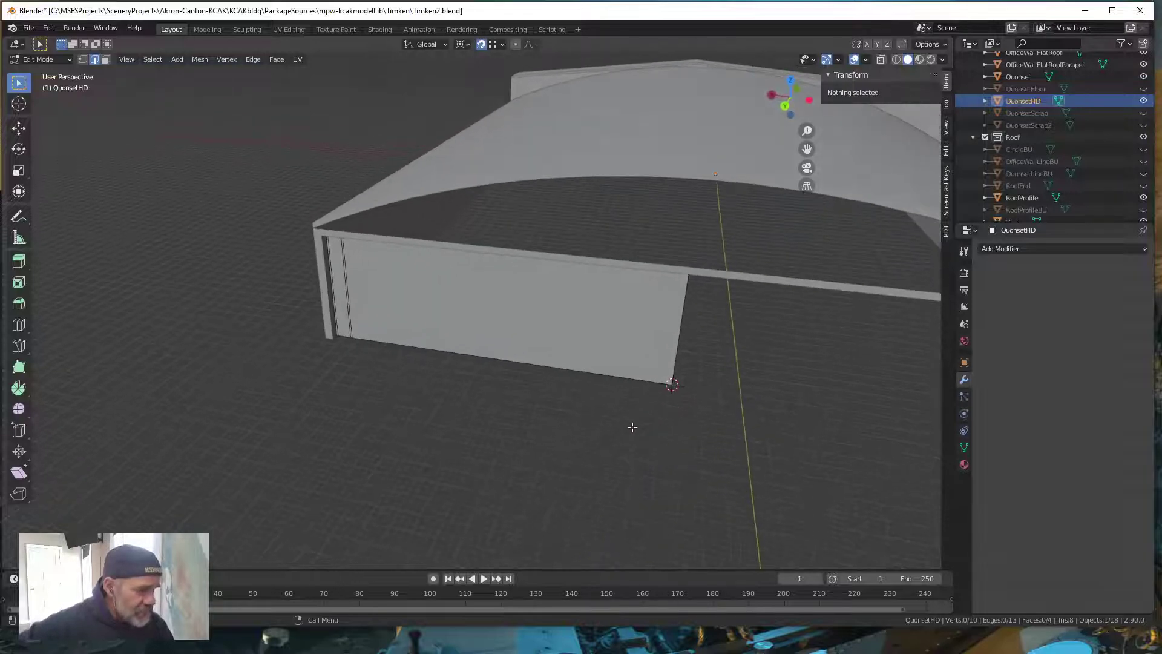
# - Try mirroring the QuonsetHD door half along X with a Mirror modifier, and remove the modifier
pyautogui.moveTo(616, 428); pyautogui.dragTo(501, 355, button='middle')
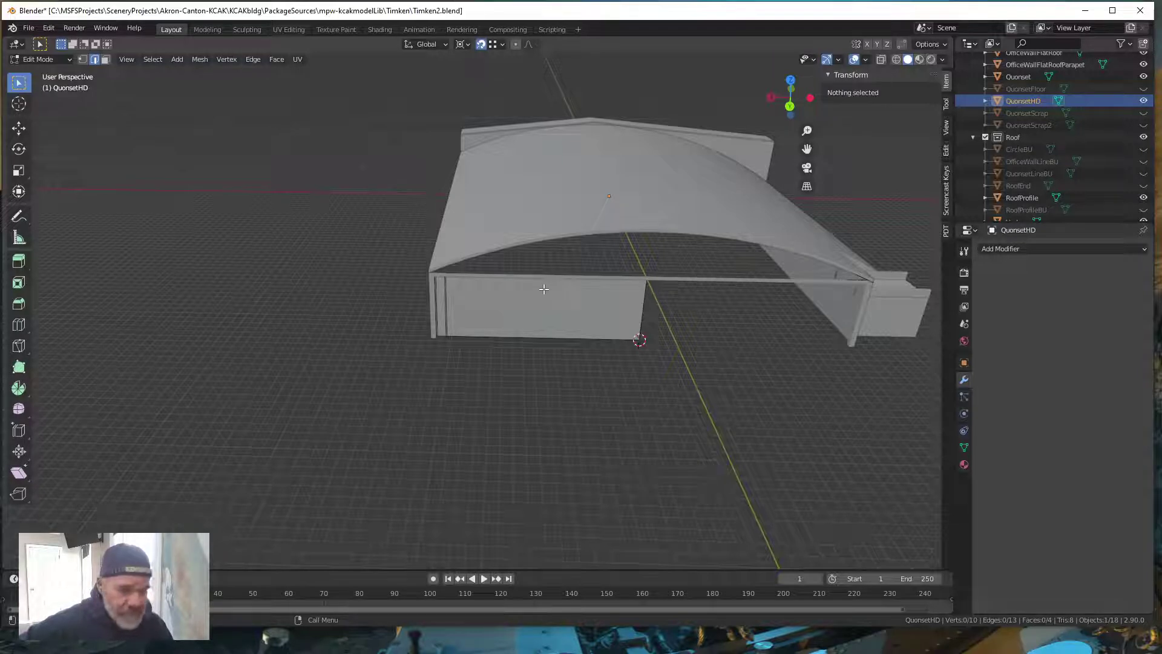
pyautogui.moveTo(623, 378); pyautogui.dragTo(598, 354, button='middle')
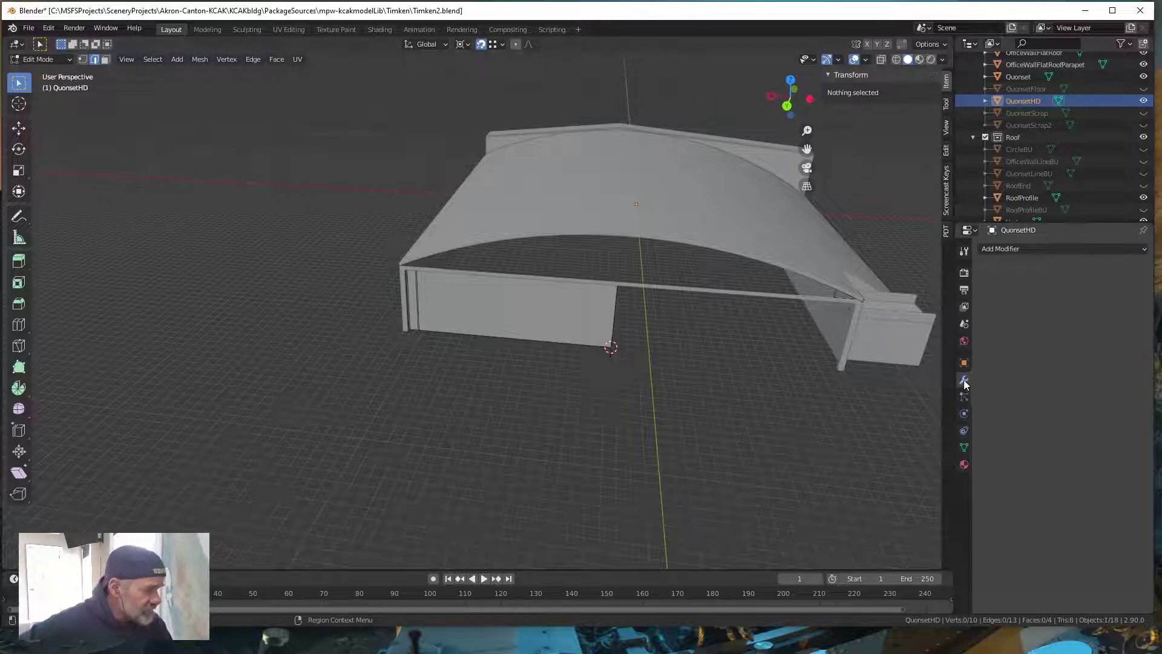
pyautogui.click(1017, 249)
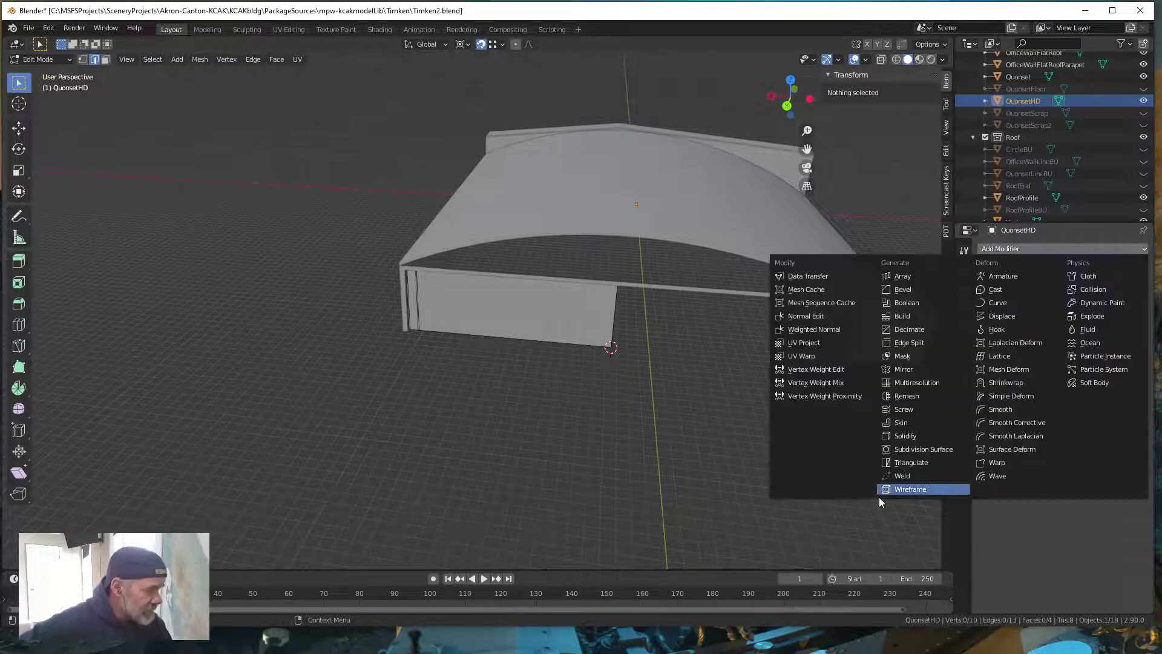
pyautogui.click(905, 371)
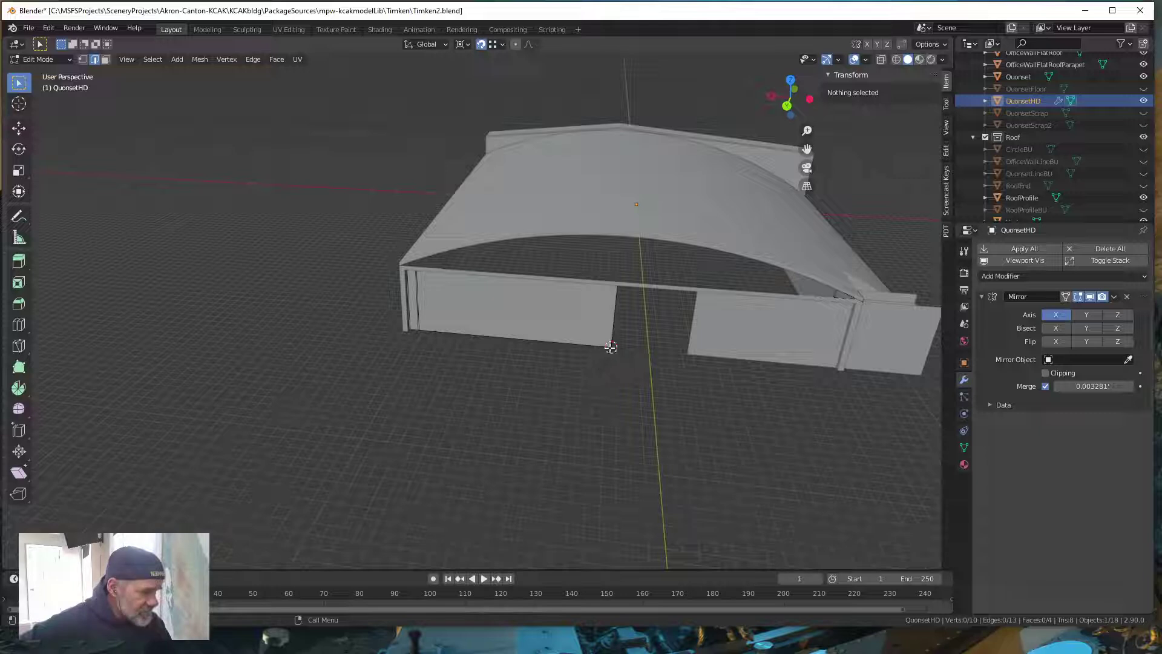
pyautogui.moveTo(843, 397)
pyautogui.mouseDown(button='middle')
pyautogui.moveTo(780, 383)
pyautogui.moveTo(842, 386)
pyautogui.mouseUp(button='middle')
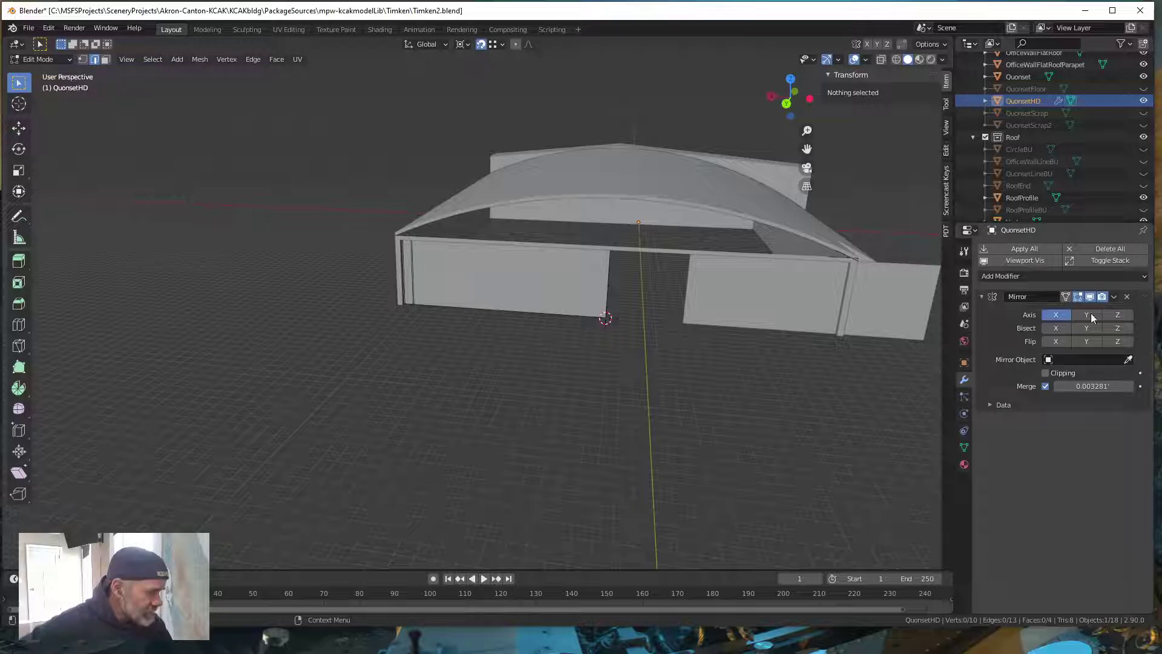
pyautogui.click(1126, 296)
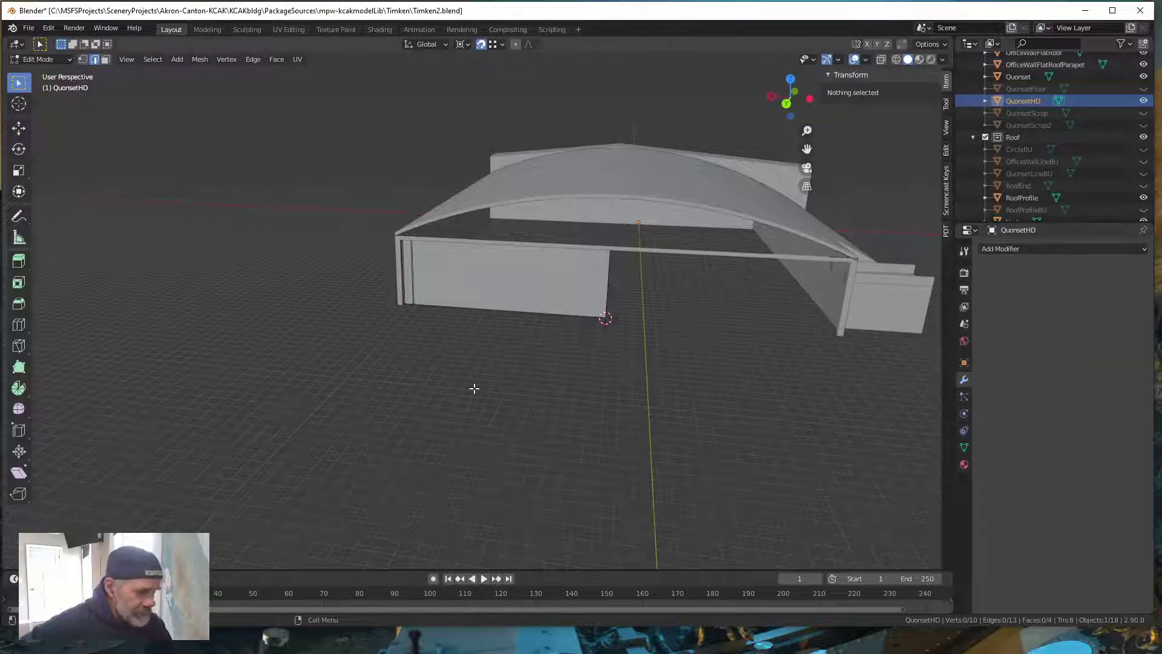
# - Set the QuonsetHD object's origin to the 3D cursor at the door's centre point
pyautogui.moveTo(475, 389); pyautogui.dragTo(483, 397, button='middle')
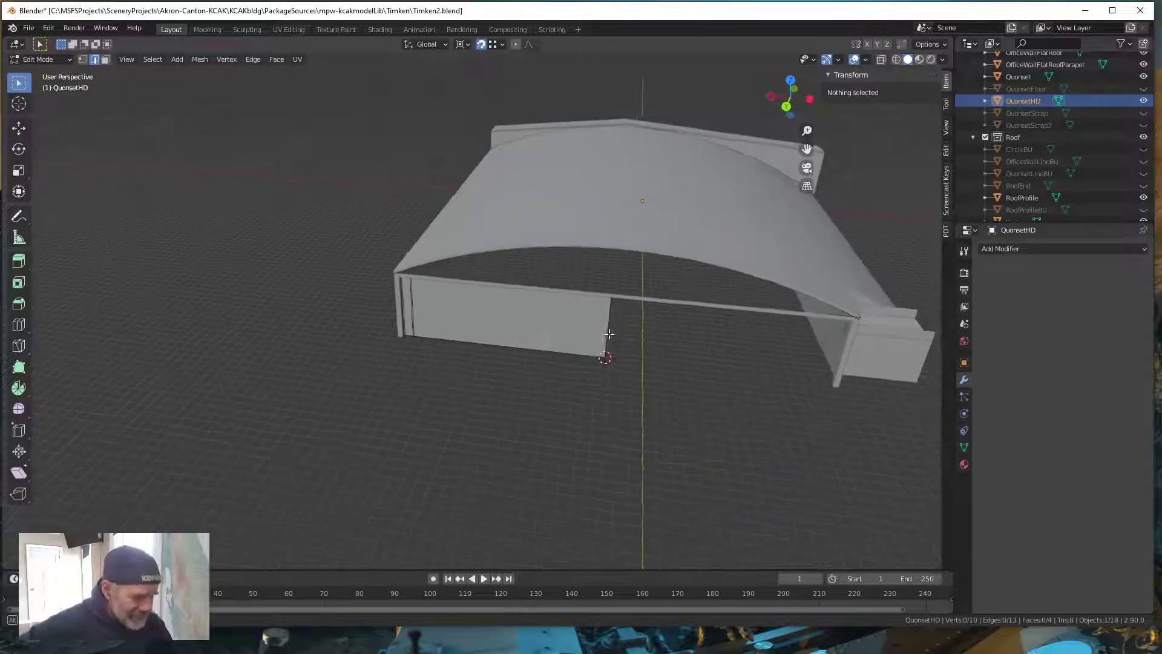
pyautogui.moveTo(618, 321)
pyautogui.mouseDown(button='middle')
pyautogui.moveTo(609, 334)
pyautogui.moveTo(617, 321)
pyautogui.mouseUp(button='middle')
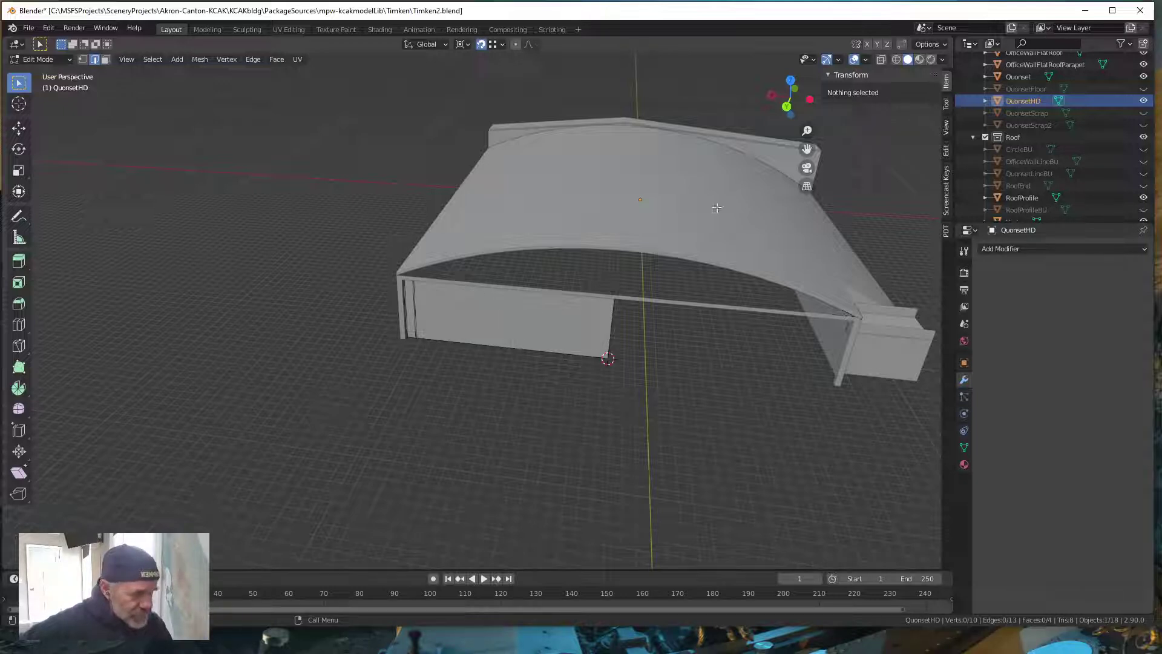
pyautogui.moveTo(650, 354)
pyautogui.mouseDown(button='middle')
pyautogui.moveTo(552, 280)
pyautogui.moveTo(475, 314)
pyautogui.moveTo(654, 337)
pyautogui.moveTo(654, 355)
pyautogui.mouseUp(button='middle')
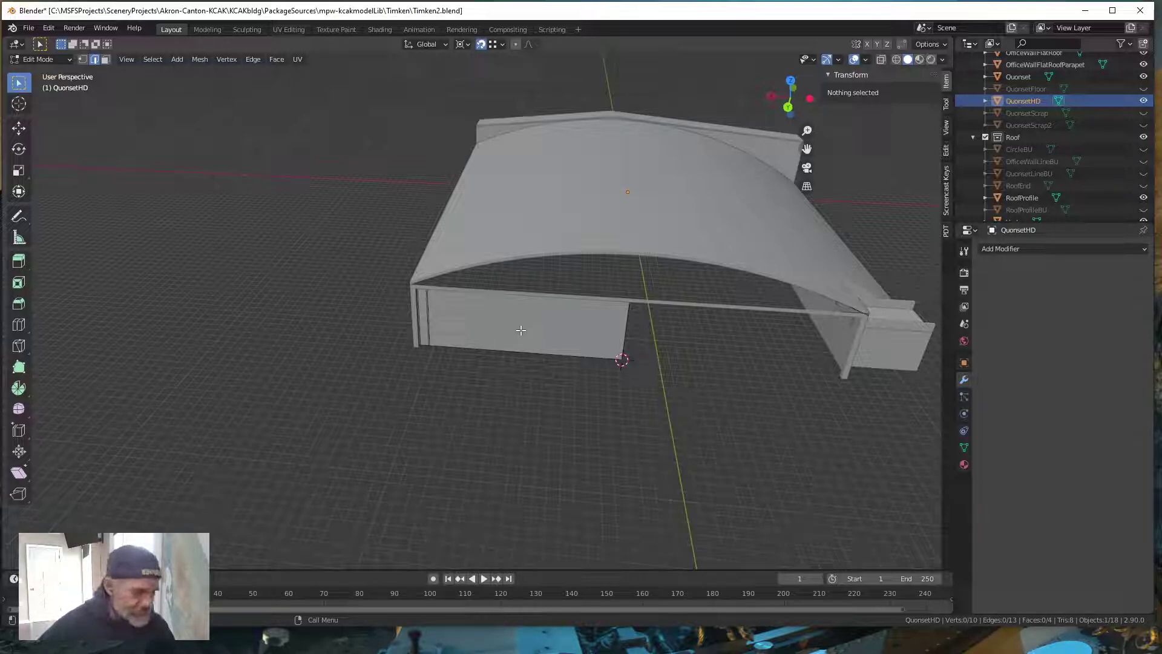
pyautogui.press('Tab')
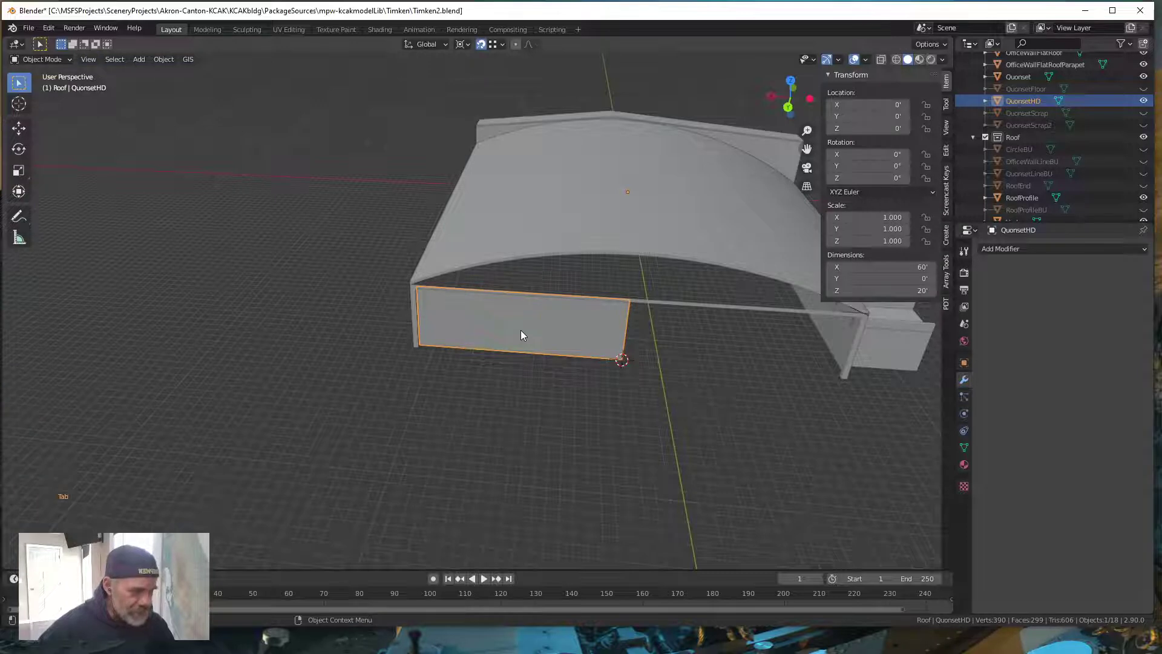
pyautogui.rightClick(520, 329)
pyautogui.moveTo(521, 330)
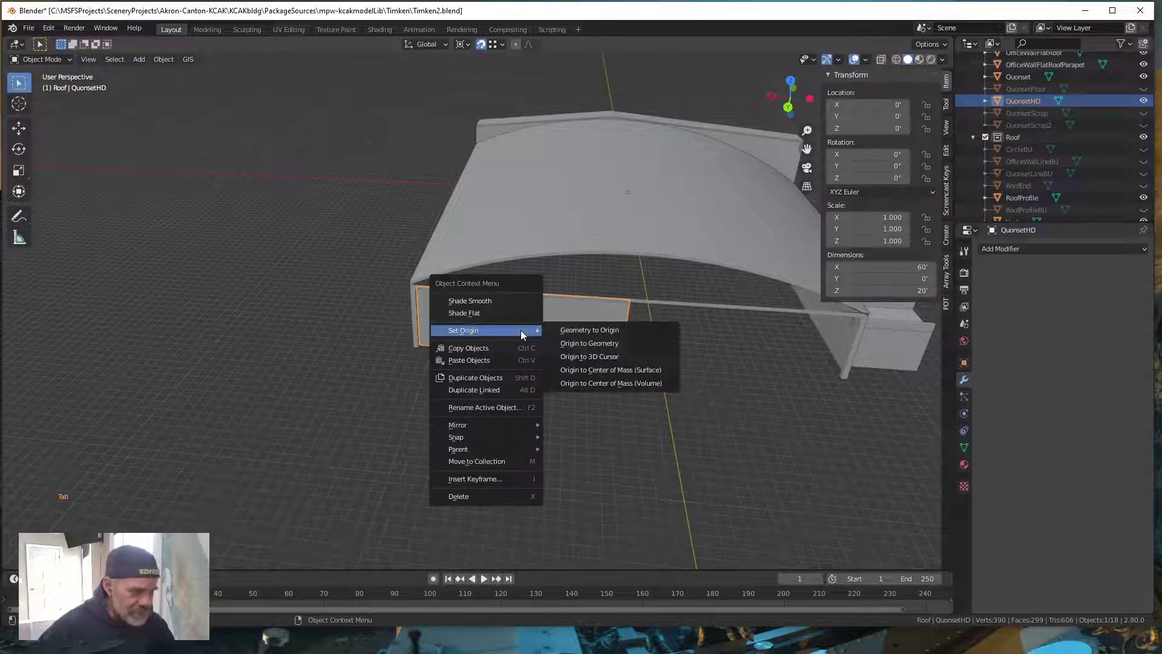
pyautogui.click(612, 355)
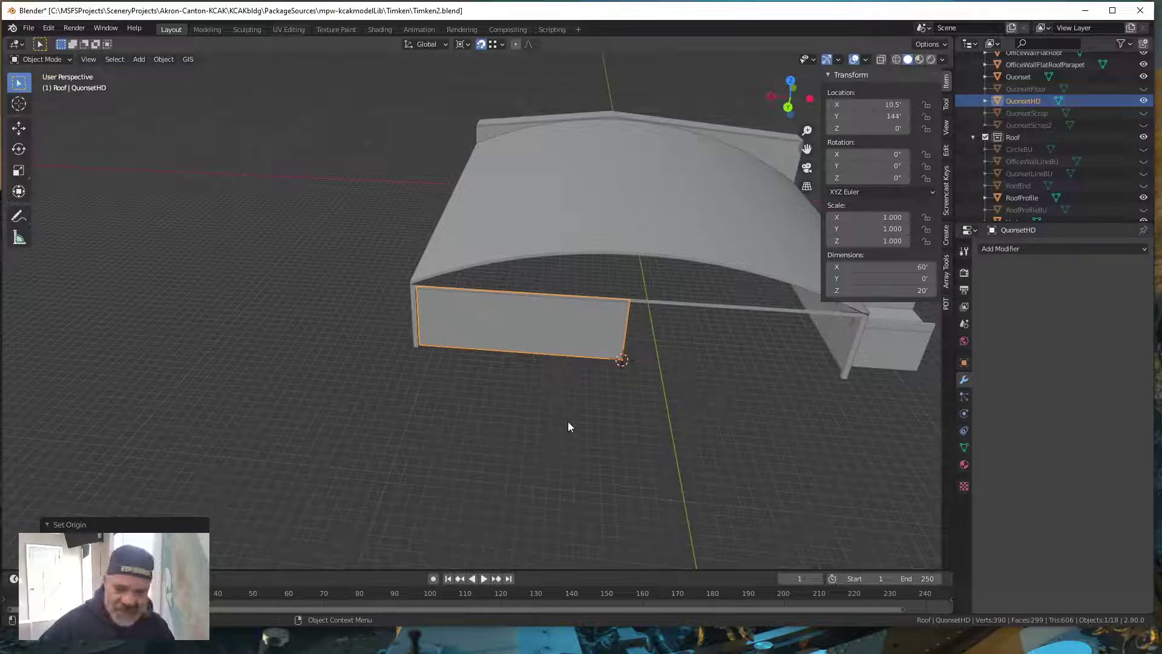
# - Resume mesh editing of QuonsetHD and add a Mirror modifier on the X axis to form the opposite door half
pyautogui.press('Tab')
pyautogui.moveTo(579, 416); pyautogui.dragTo(580, 410, button='middle')
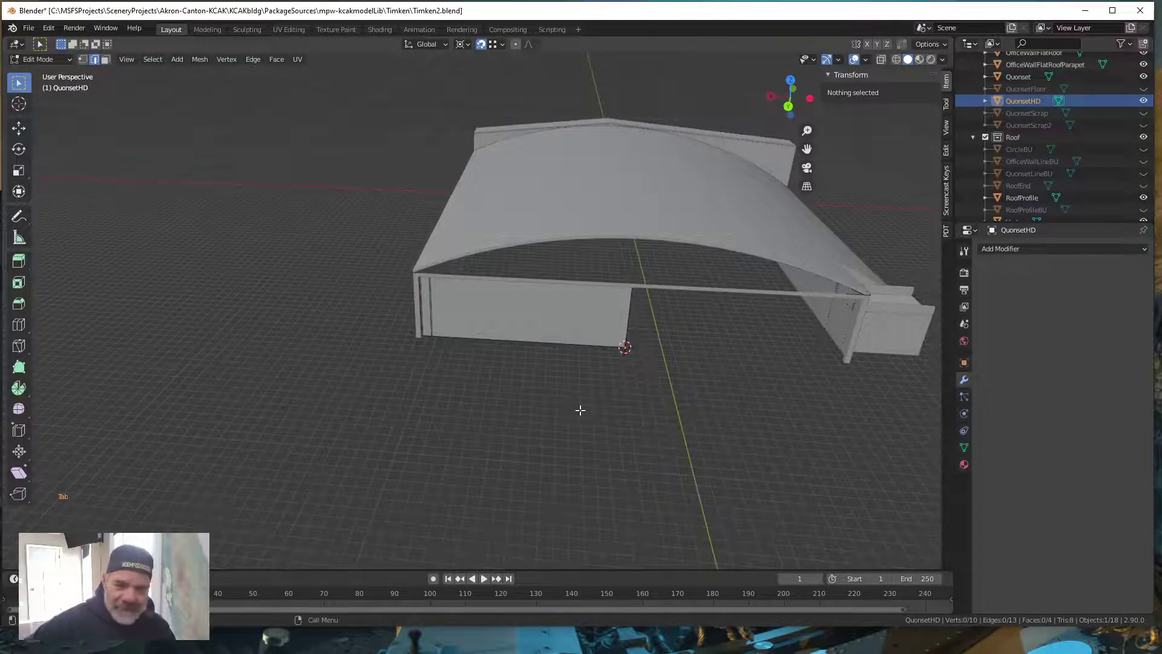
pyautogui.click(996, 247)
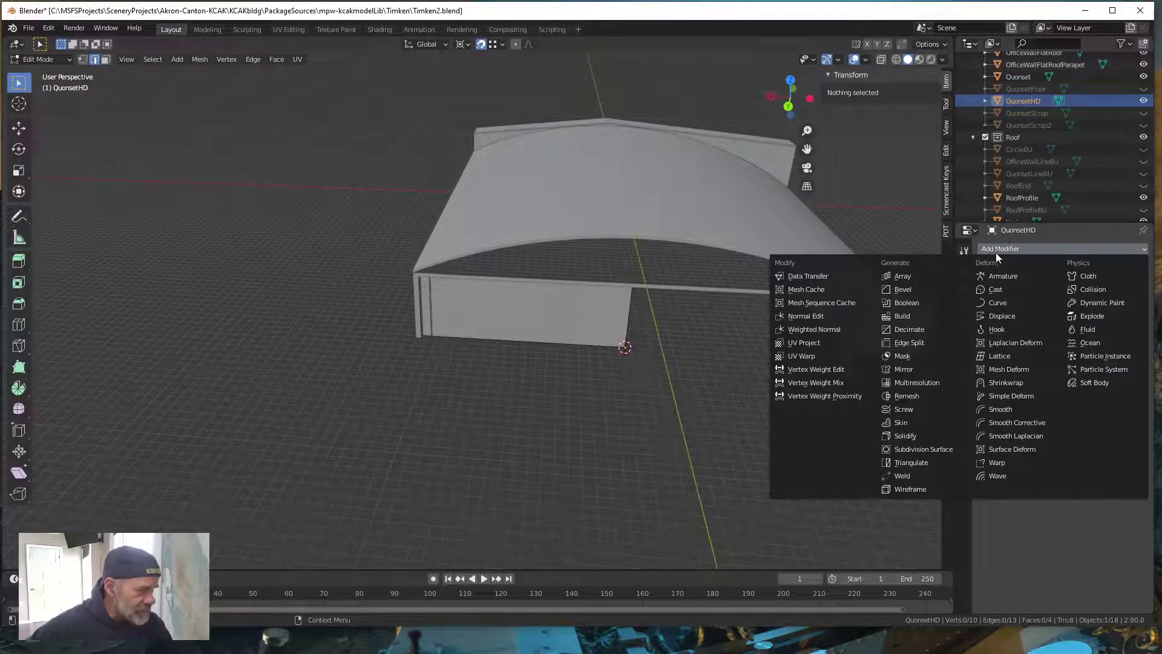
pyautogui.click(908, 370)
pyautogui.moveTo(670, 434)
pyautogui.mouseDown(button='middle')
pyautogui.moveTo(599, 412)
pyautogui.moveTo(660, 413)
pyautogui.moveTo(659, 430)
pyautogui.mouseUp(button='middle')
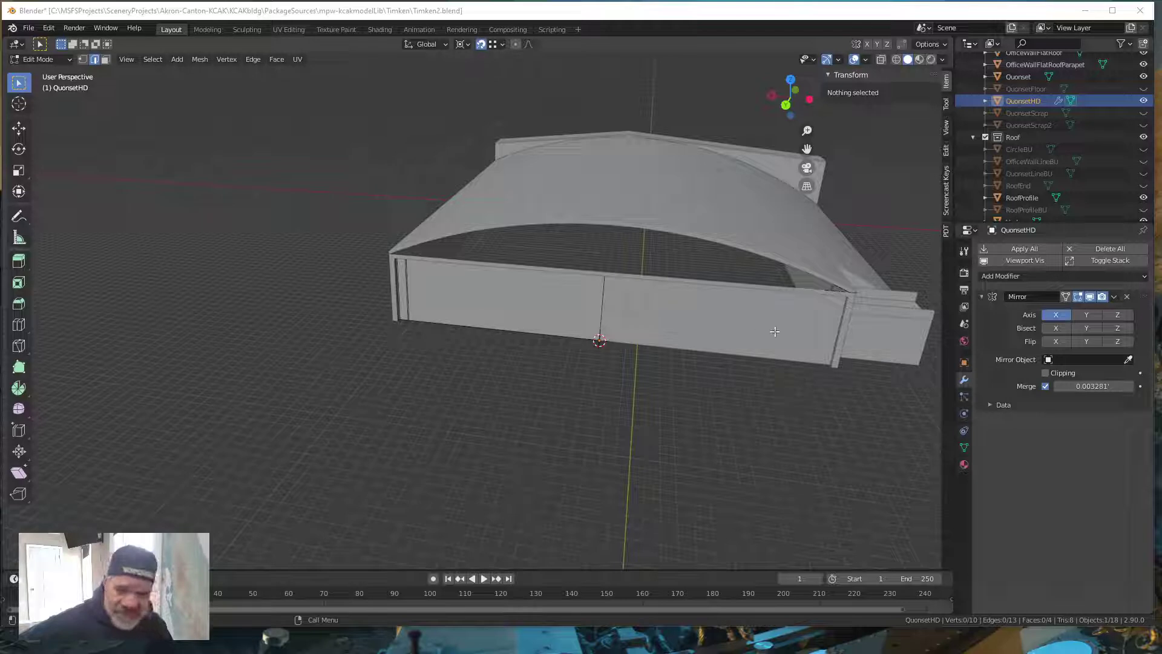
# - Show the viewport in wireframe and select the large door face between the frame strip and the opening's centre
pyautogui.click(897, 59)
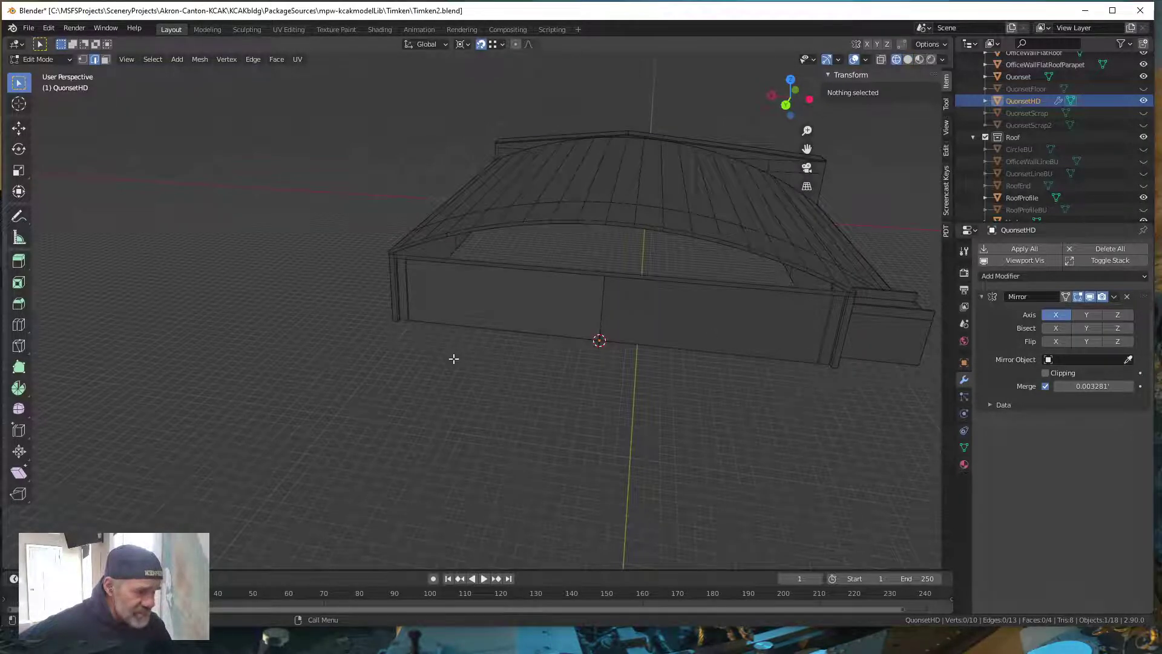
pyautogui.keyDown('shift'); pyautogui.moveTo(565, 415); pyautogui.dragTo(464, 385, button='middle'); pyautogui.keyUp('shift')
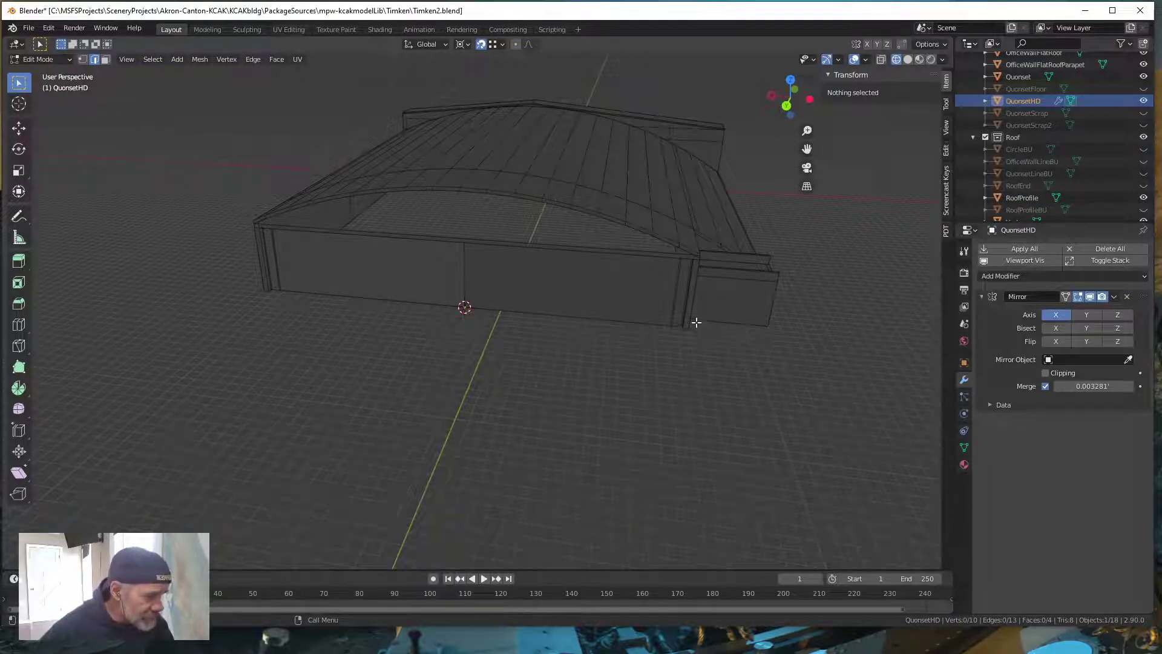
pyautogui.scroll(4, 695, 321)
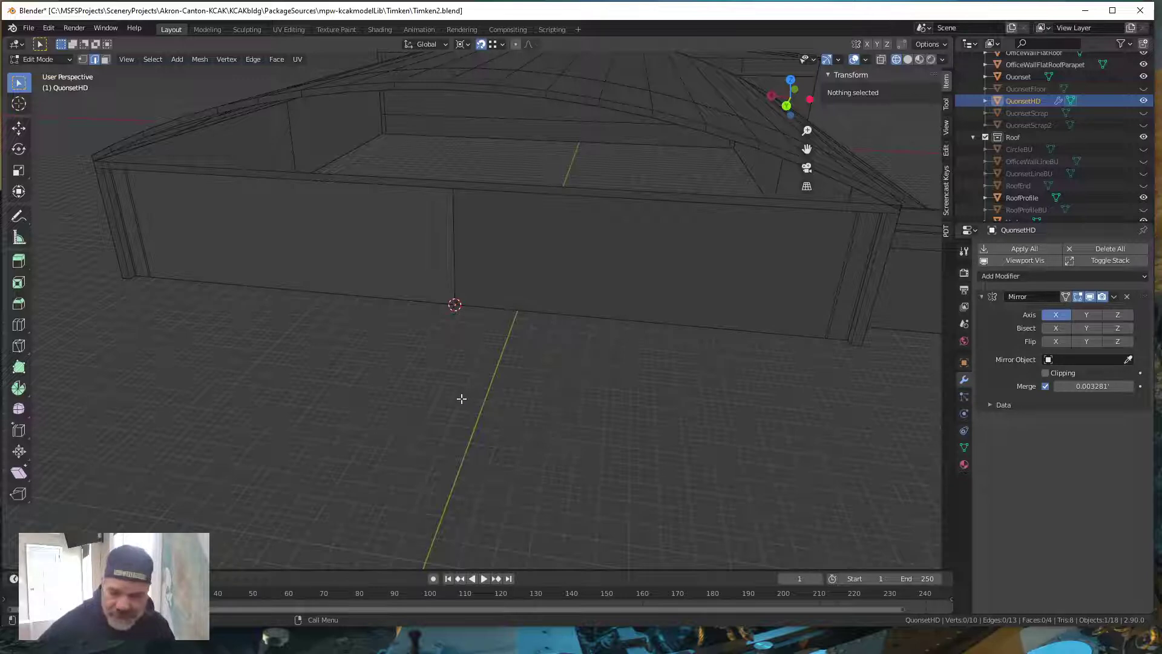
pyautogui.keyDown('shift'); pyautogui.moveTo(444, 378); pyautogui.dragTo(640, 424, button='middle'); pyautogui.keyUp('shift')
pyautogui.click(627, 318)
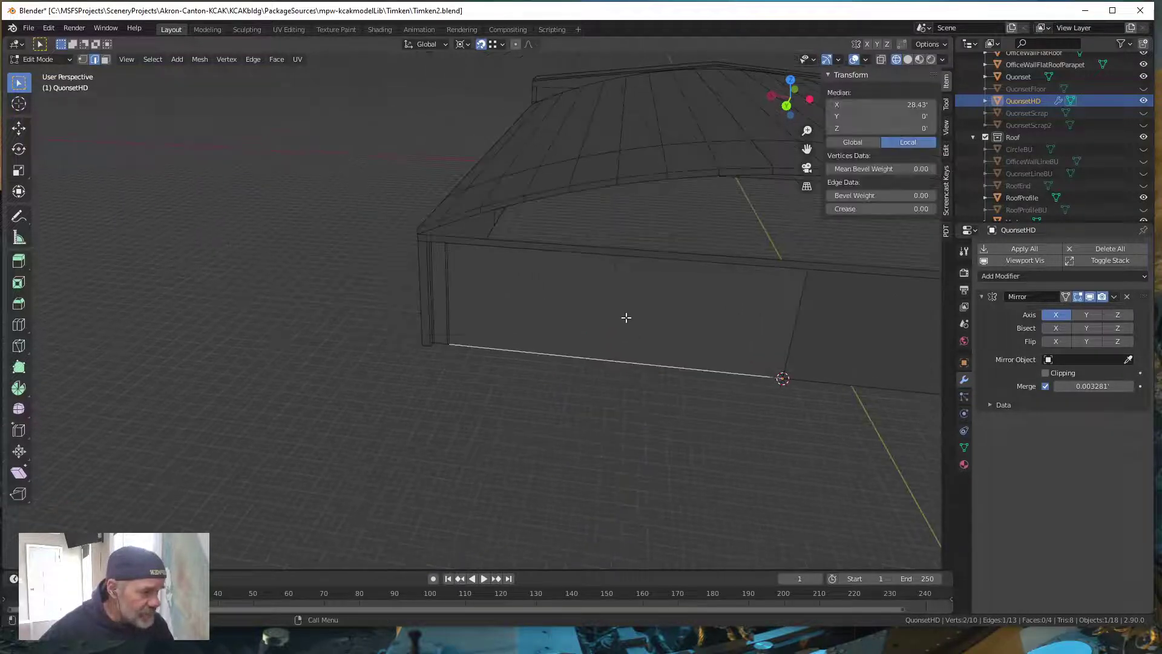
pyautogui.click(106, 60)
pyautogui.click(594, 314)
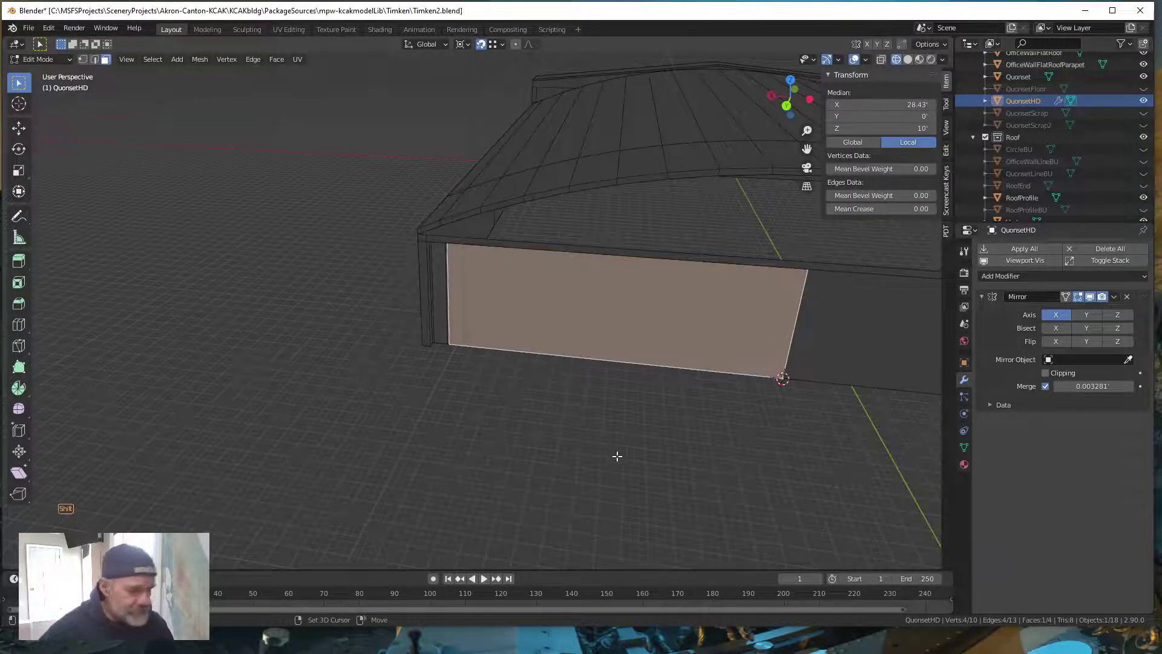
# - Switch to Google Earth Pro to examine the Timken hangar's front doors, and return to Blender
pyautogui.keyDown('shift'); pyautogui.moveTo(617, 456); pyautogui.dragTo(358, 400, button='middle'); pyautogui.keyUp('shift')
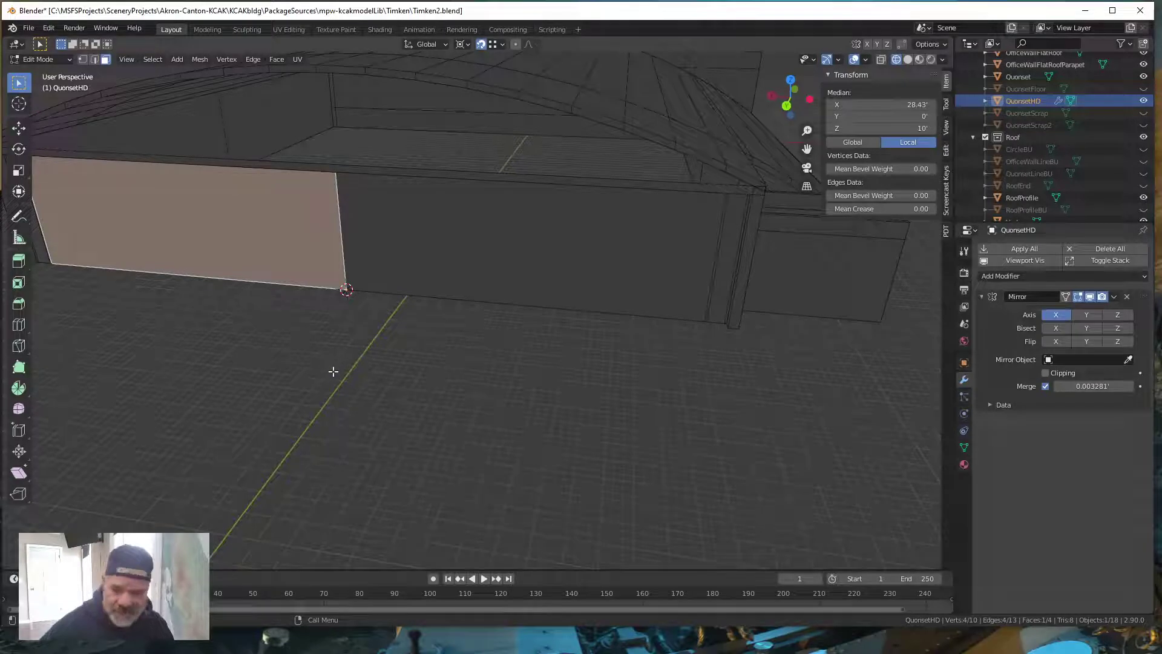
pyautogui.keyDown('shift'); pyautogui.moveTo(332, 353); pyautogui.dragTo(524, 356, button='middle'); pyautogui.keyUp('shift')
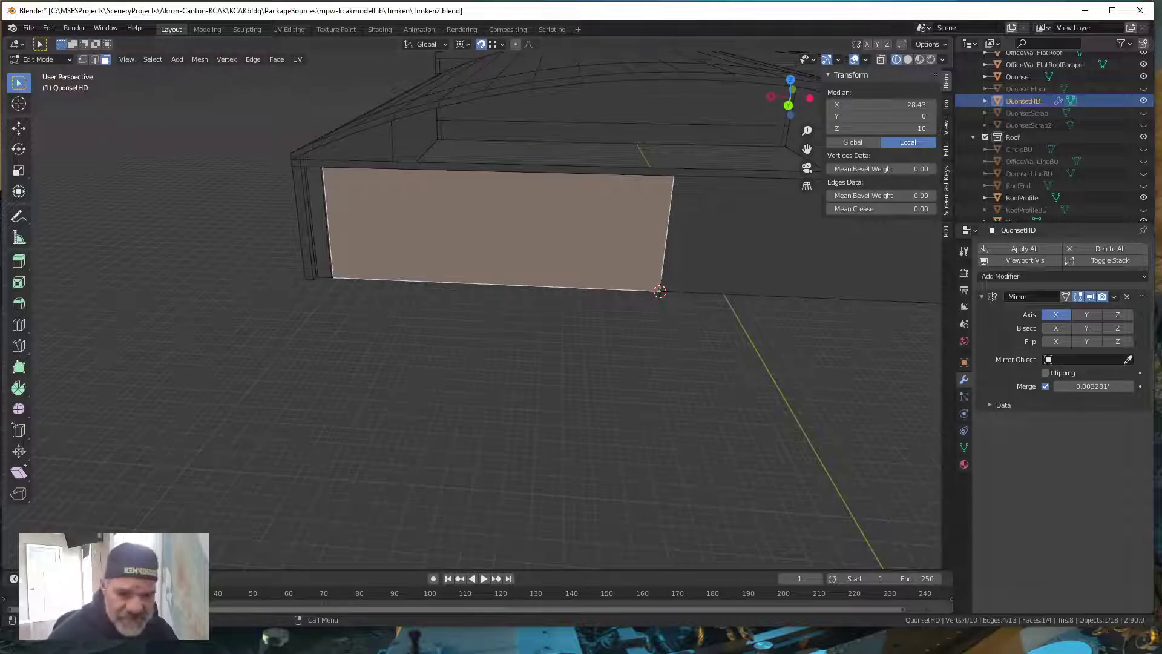
pyautogui.hotkey('alt', 'Tab')
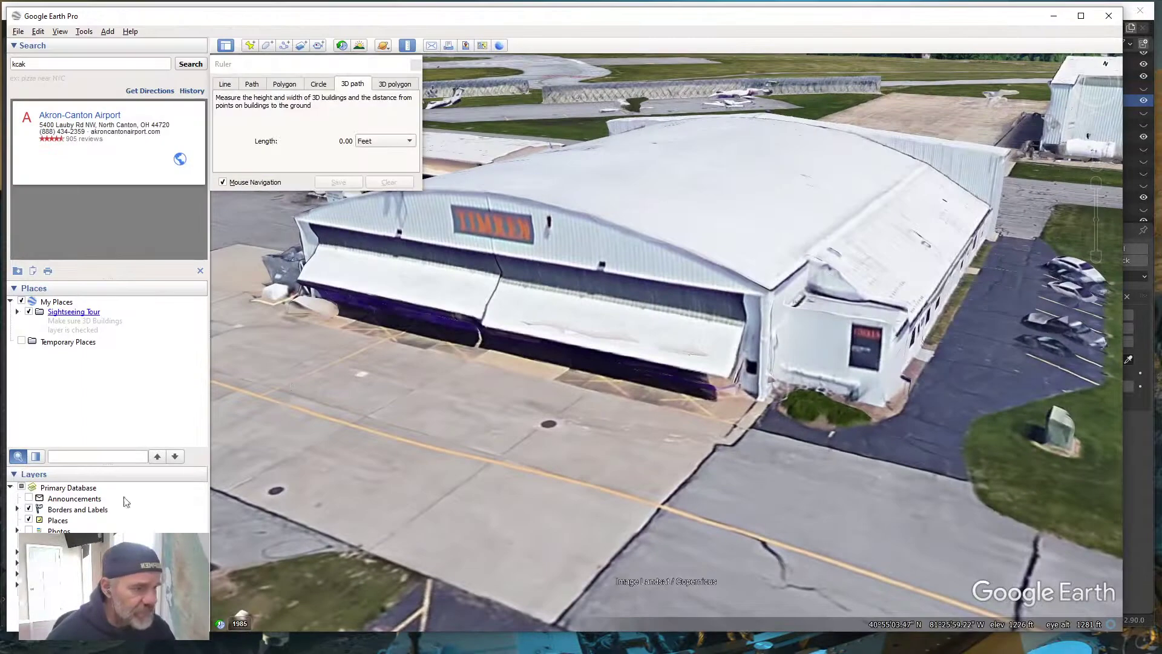
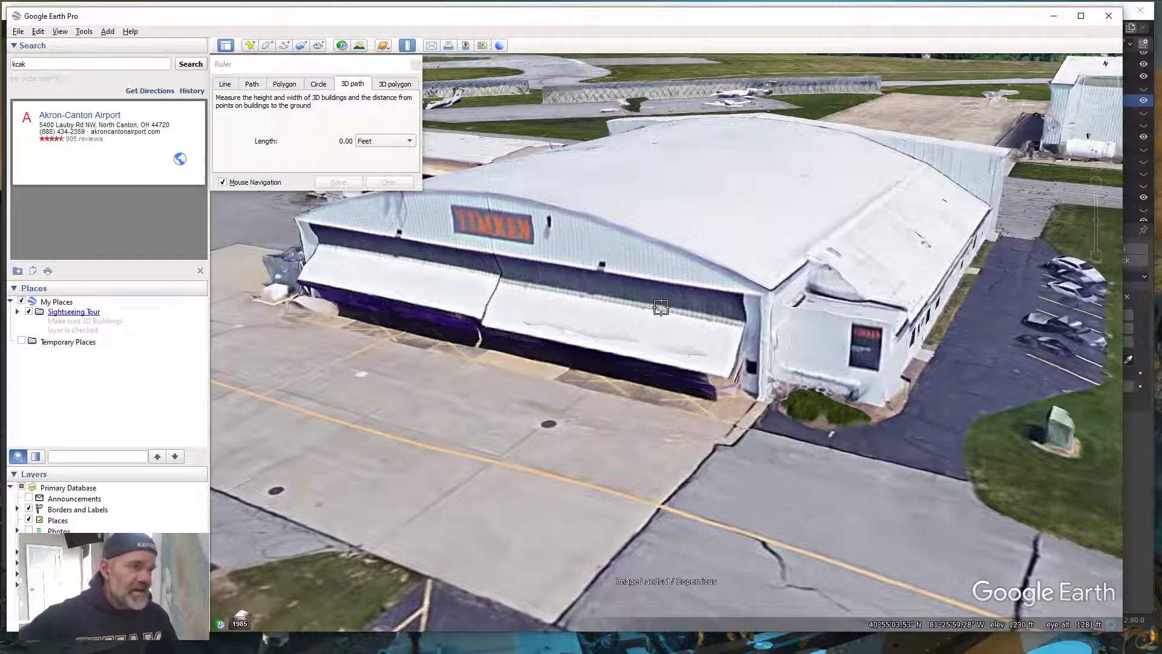
pyautogui.click(1054, 18)
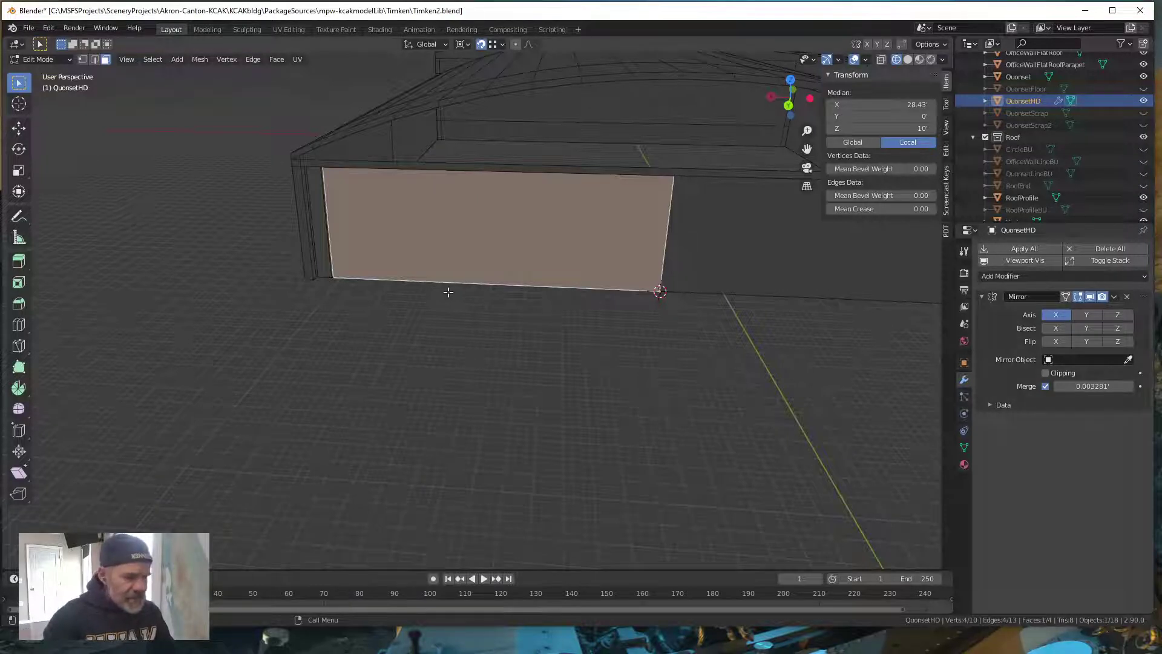
# - Hide the three narrow frame faces beside the large door face, leaving only the large face for editing
pyautogui.press('KP_Decimal')
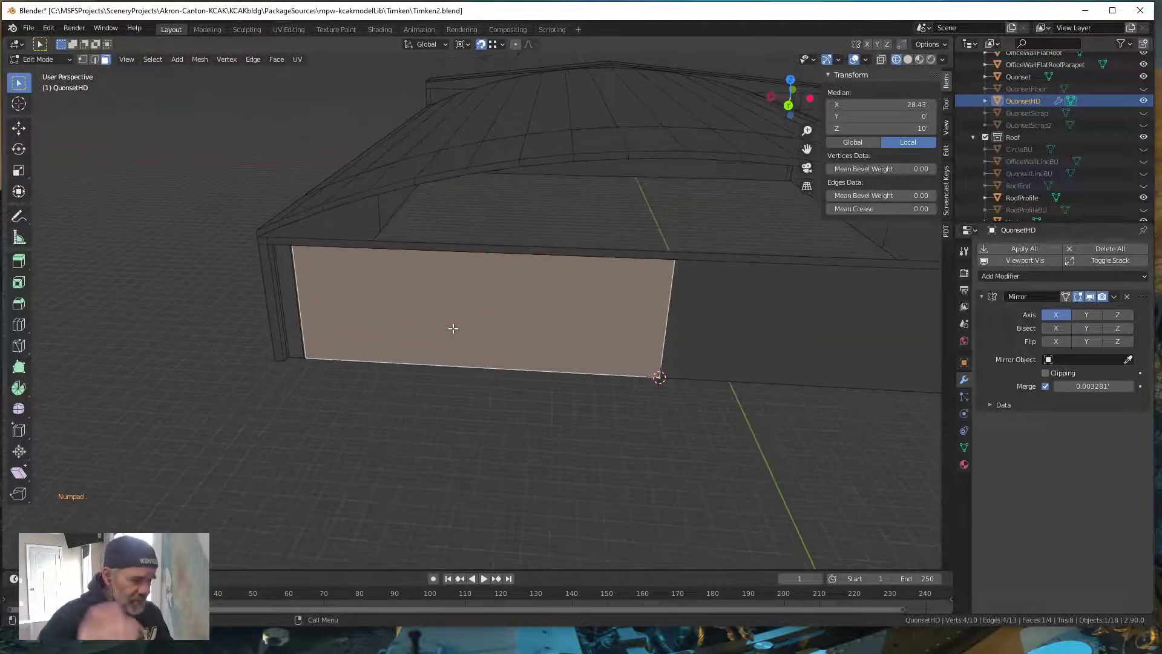
pyautogui.moveTo(423, 357); pyautogui.dragTo(428, 418, button='middle')
pyautogui.scroll(3, 429, 364)
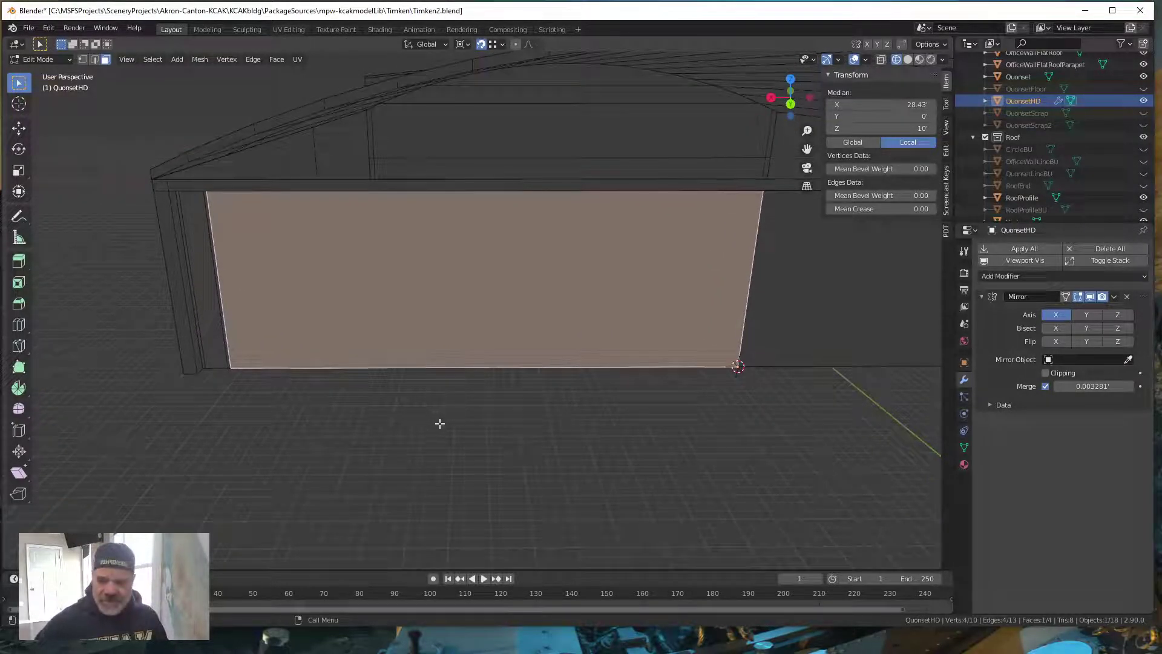
pyautogui.press('`')
pyautogui.press('KP_9')
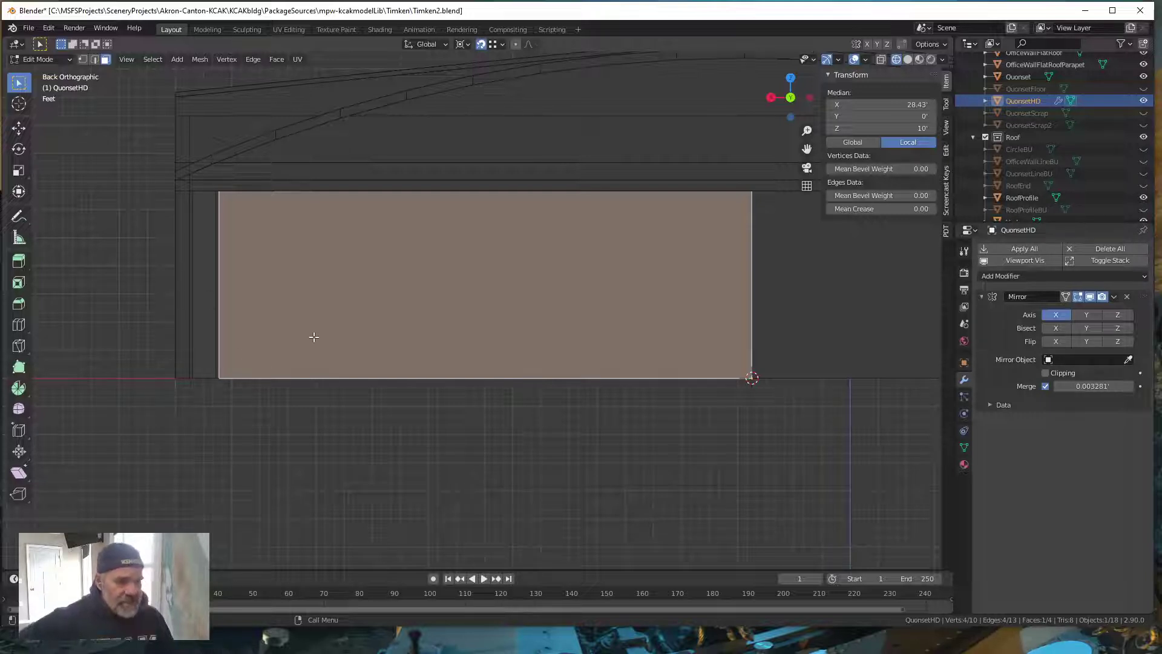
pyautogui.moveTo(312, 334); pyautogui.dragTo(402, 397, button='middle')
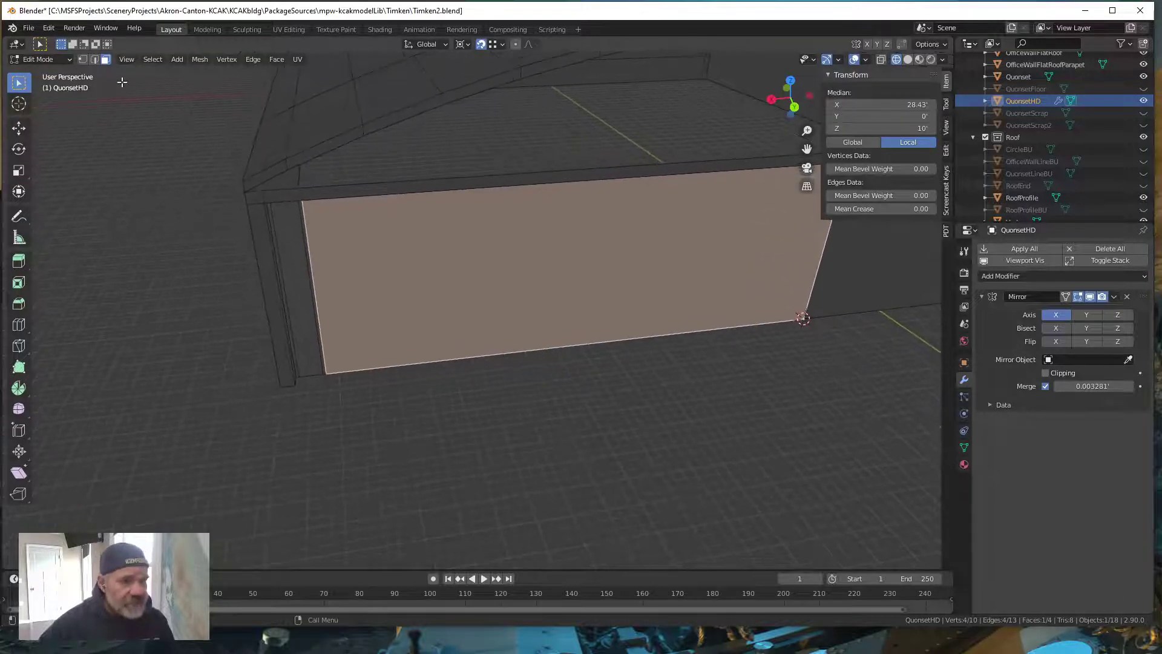
pyautogui.click(286, 310)
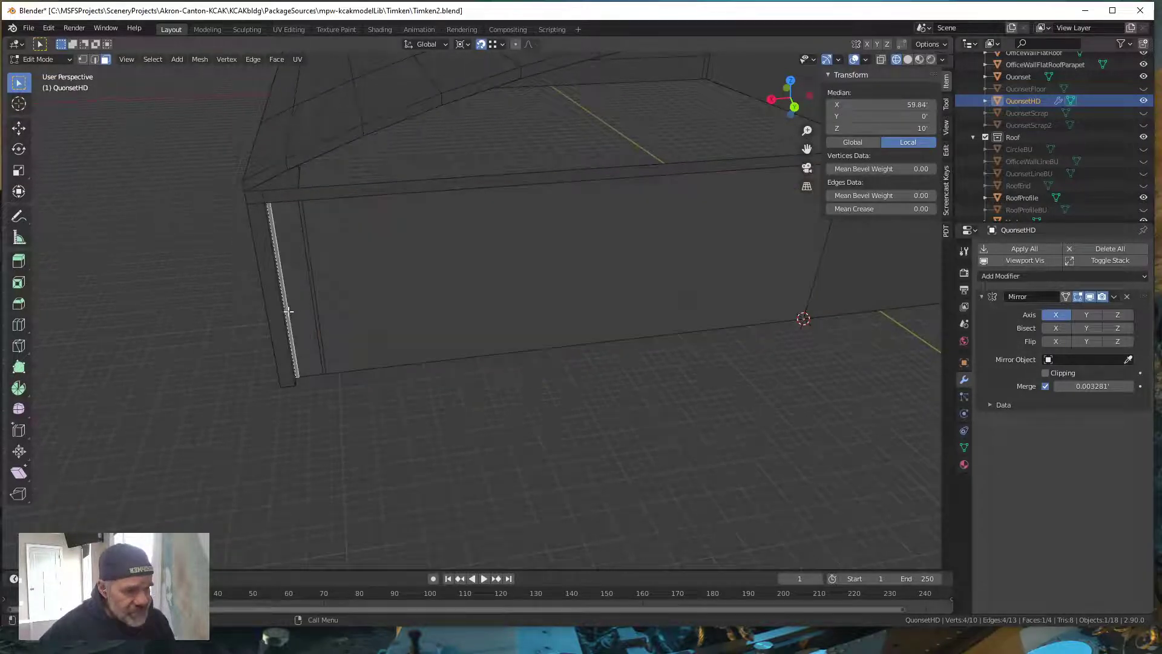
pyautogui.keyDown('shift'); pyautogui.click(303, 306); pyautogui.keyUp('shift')
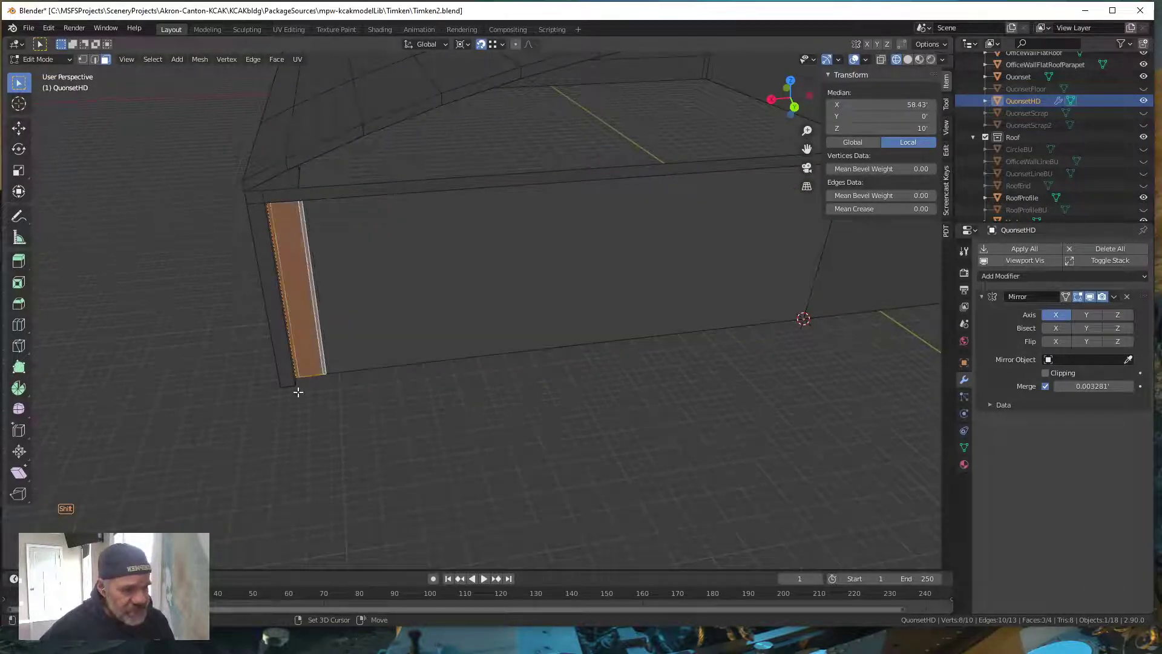
pyautogui.press('h')
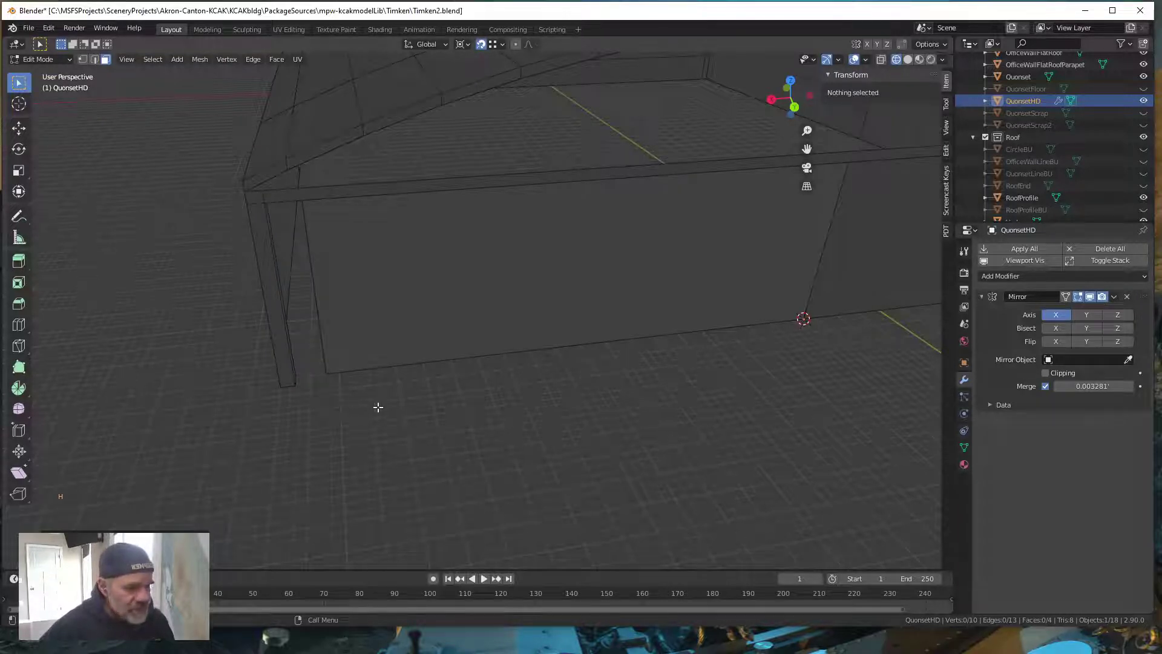
# - Add a horizontal loop cut across the large door face, slide it to the bottom edge and raise it 15' along Z
pyautogui.press('ctrl')
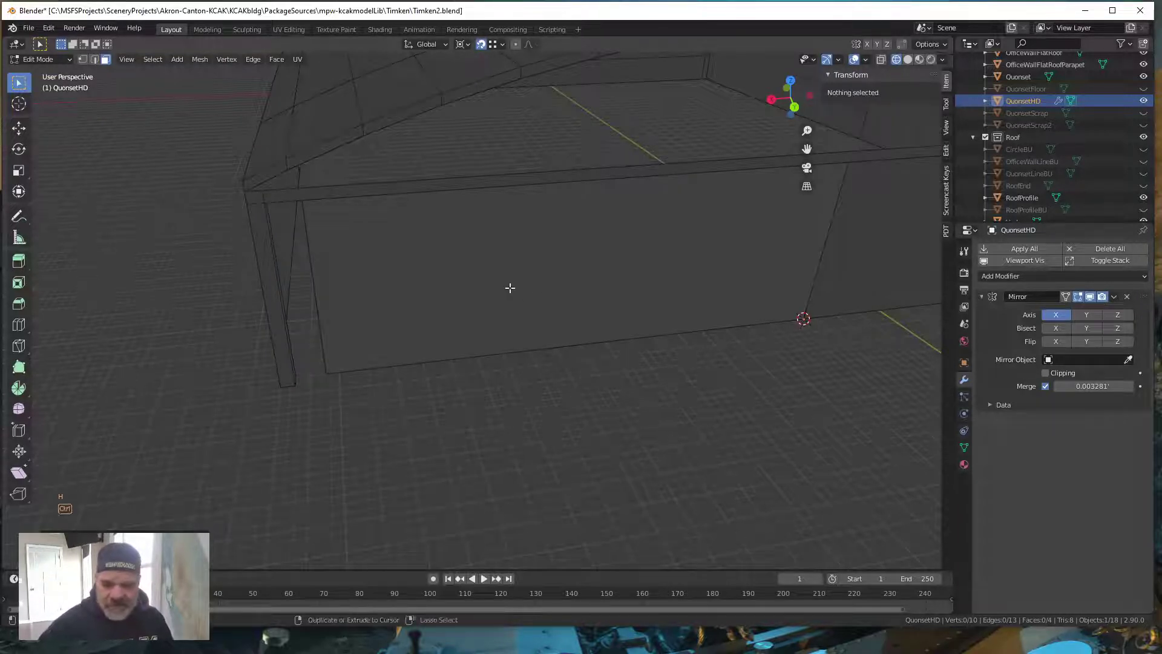
pyautogui.hotkey('ctrl', 'r')
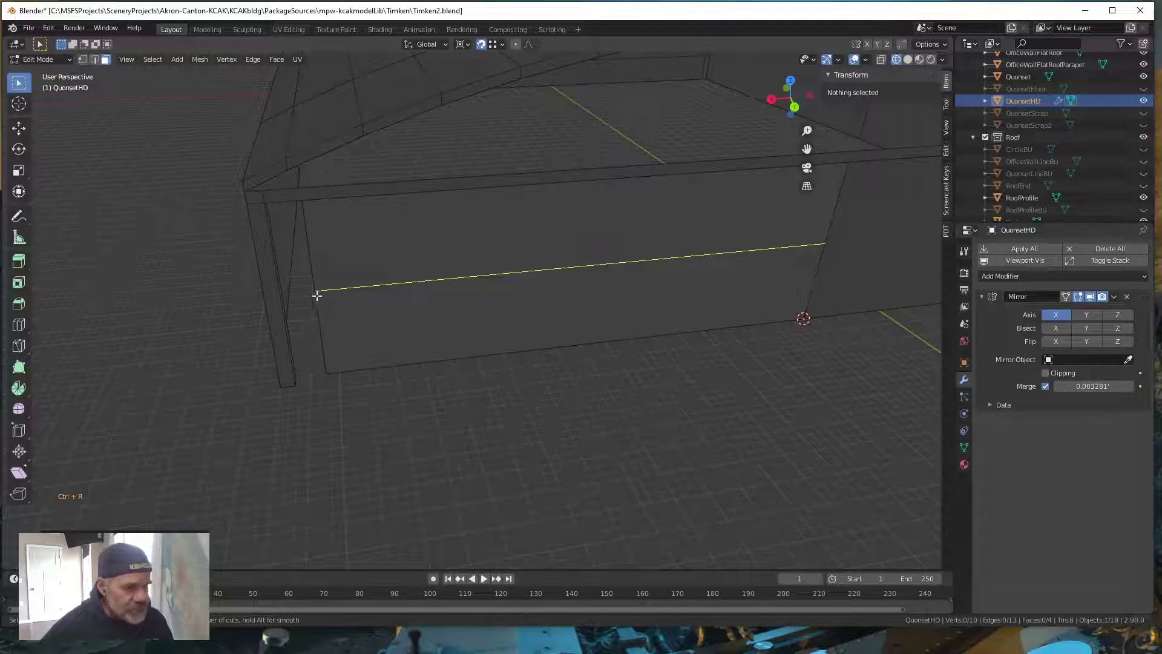
pyautogui.click(315, 294)
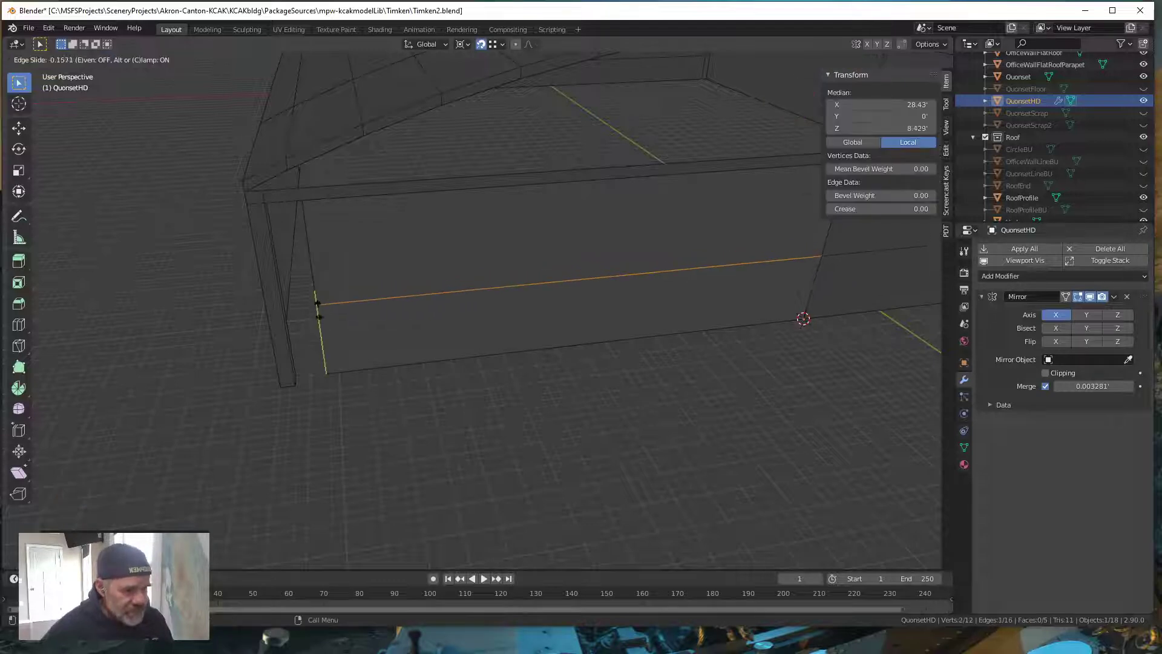
pyautogui.click(320, 395)
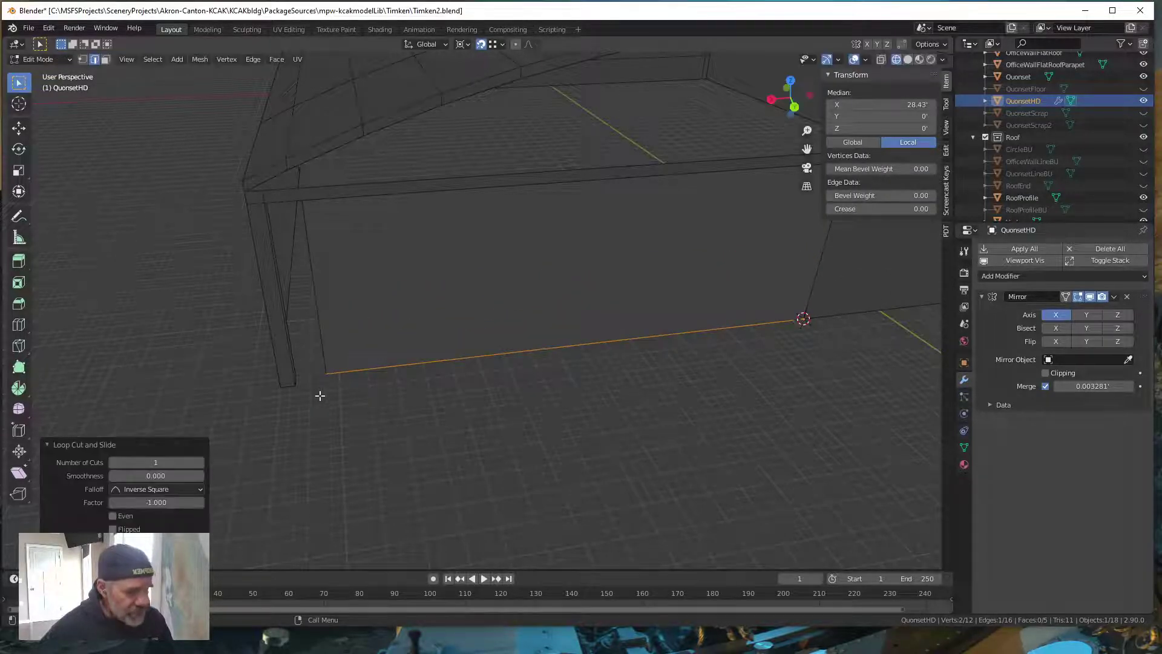
pyautogui.press('g')
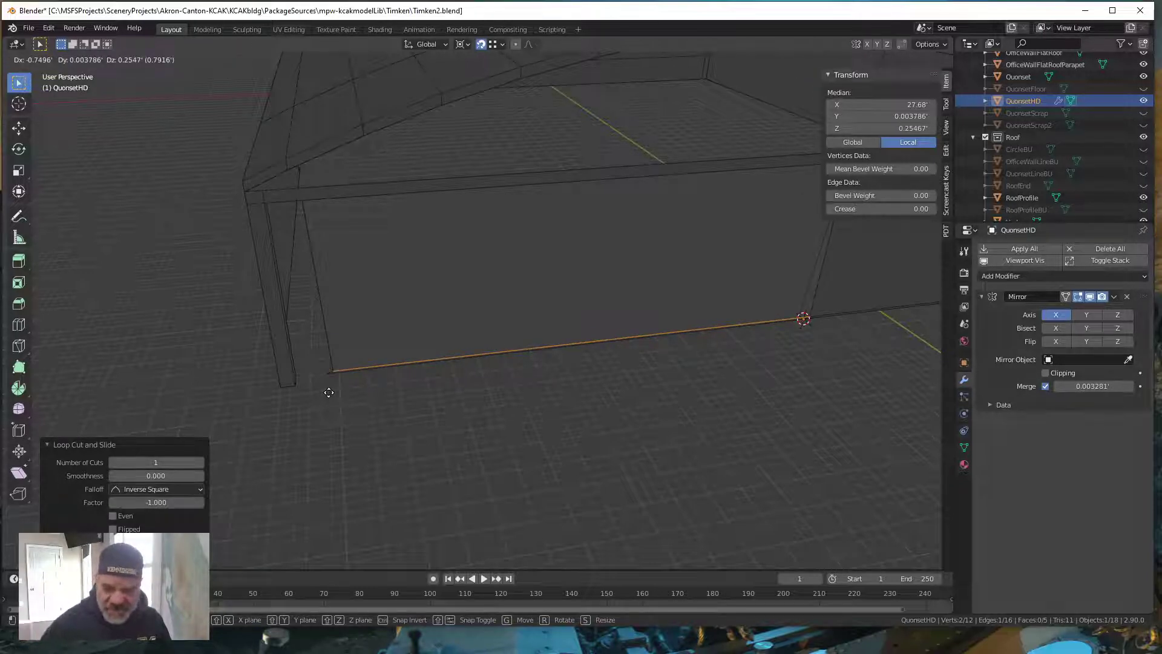
pyautogui.press('z')
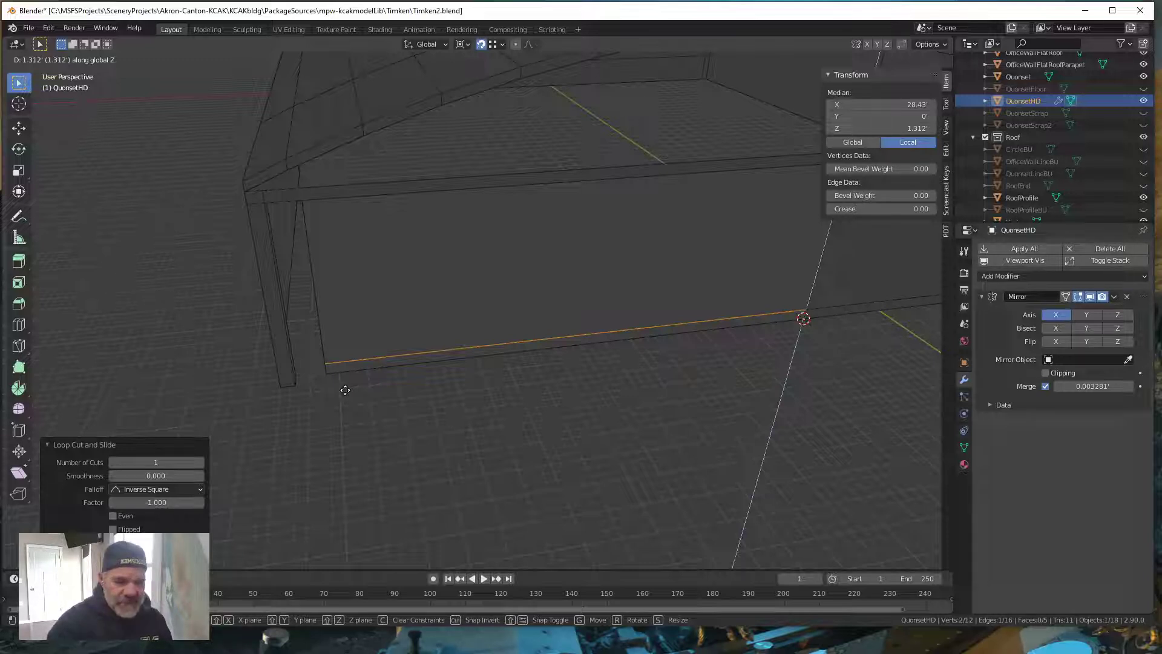
pyautogui.write('15')
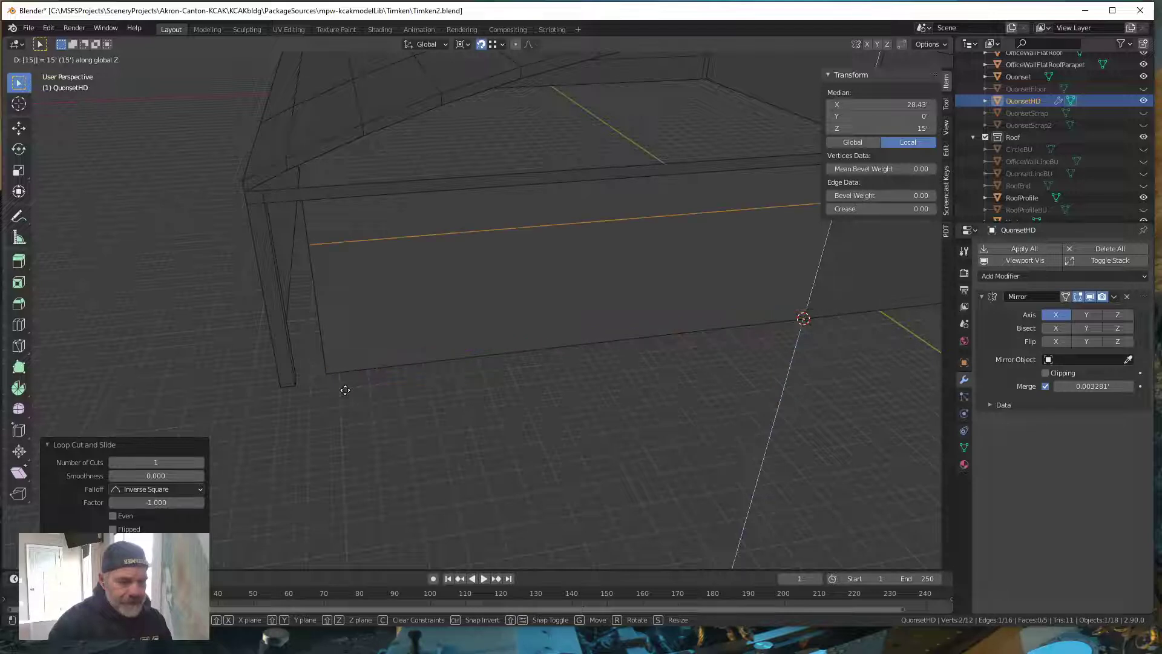
pyautogui.press('Return')
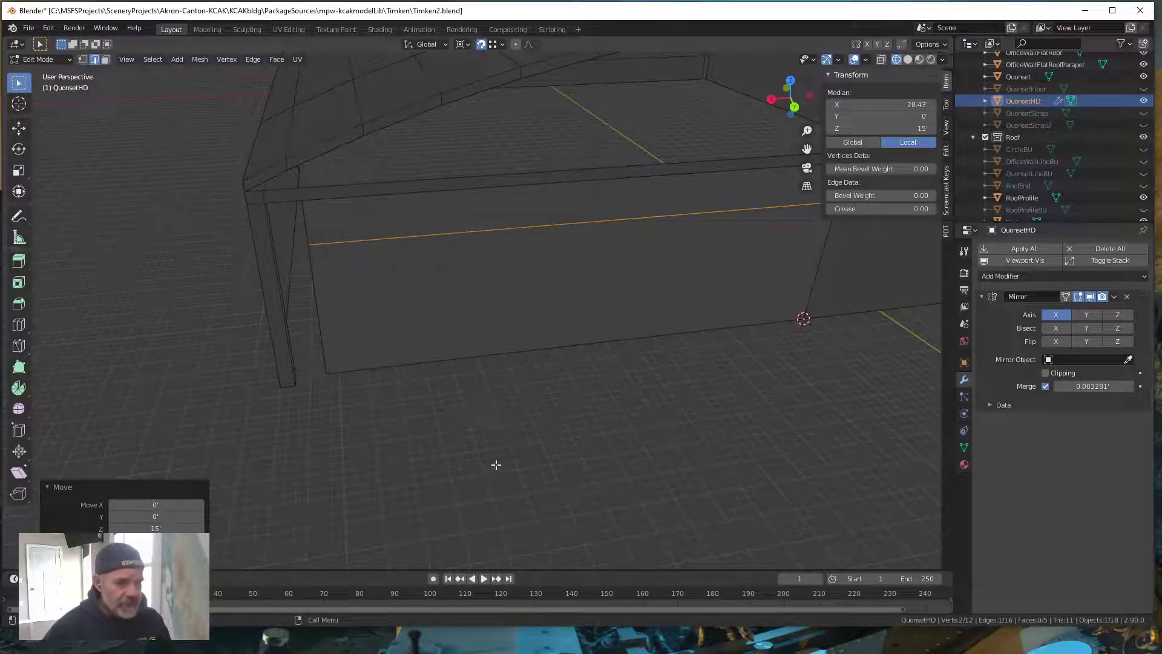
# - Reveal the hidden faces, then hide only the two thin frame strips on either side of the narrow panel
pyautogui.moveTo(496, 464)
pyautogui.keyDown('alt'); pyautogui.mouseDown()
pyautogui.moveTo(488, 433)
pyautogui.moveTo(501, 450)
pyautogui.mouseUp(); pyautogui.keyUp('alt')
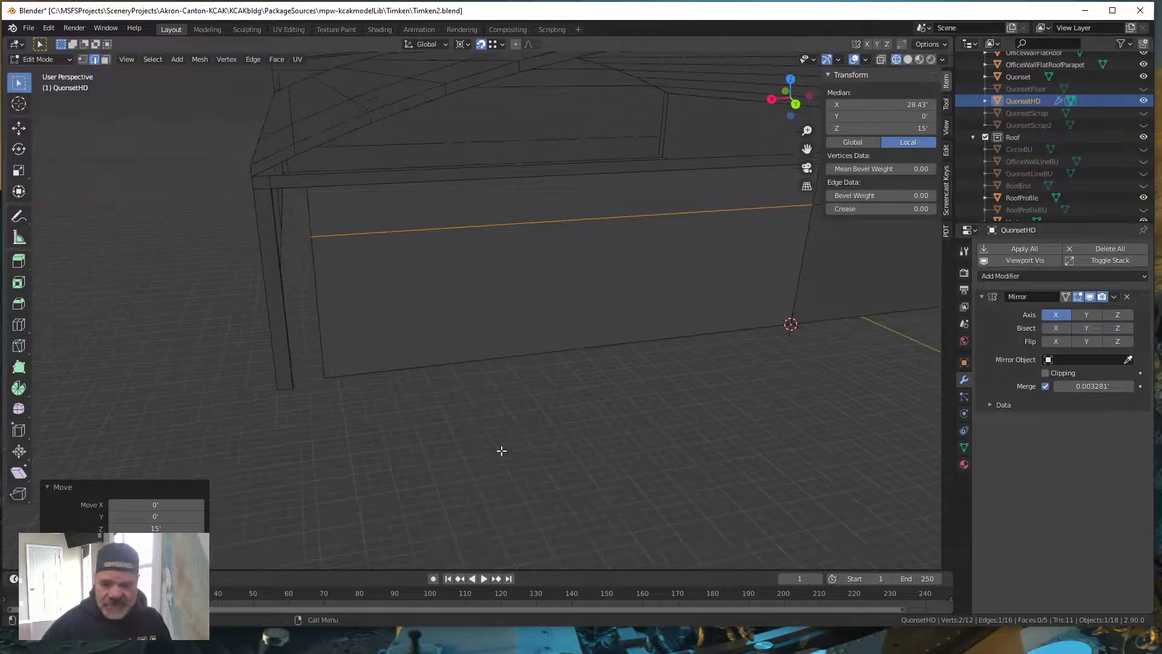
pyautogui.press('alt')
pyautogui.hotkey('alt', 'h')
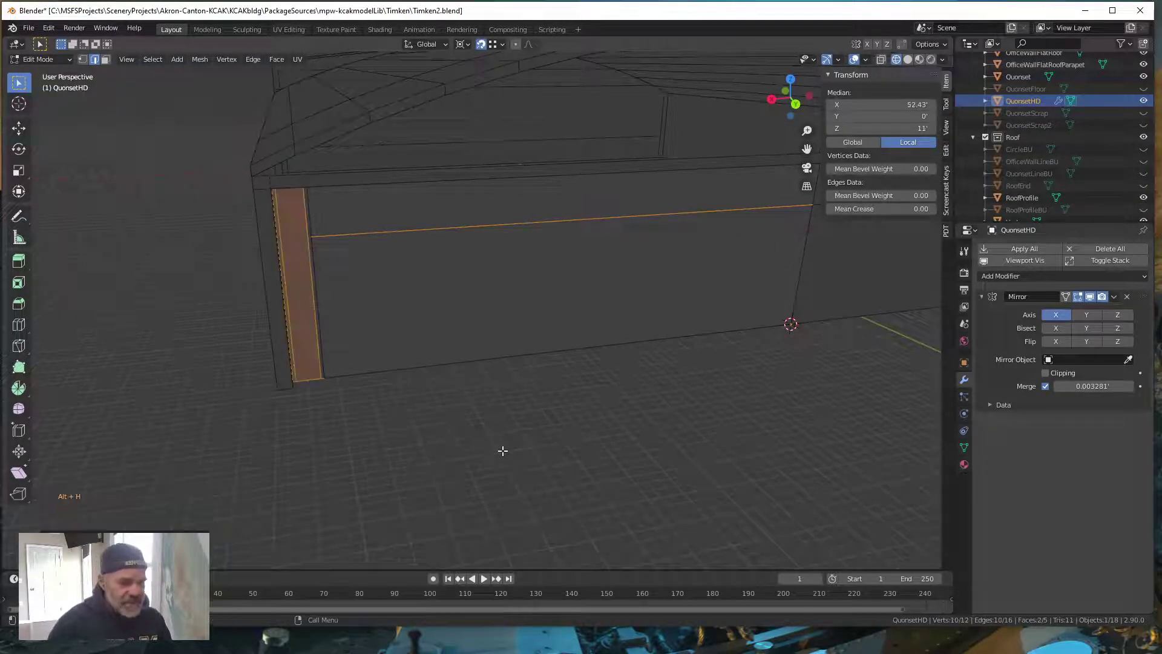
pyautogui.click(303, 342)
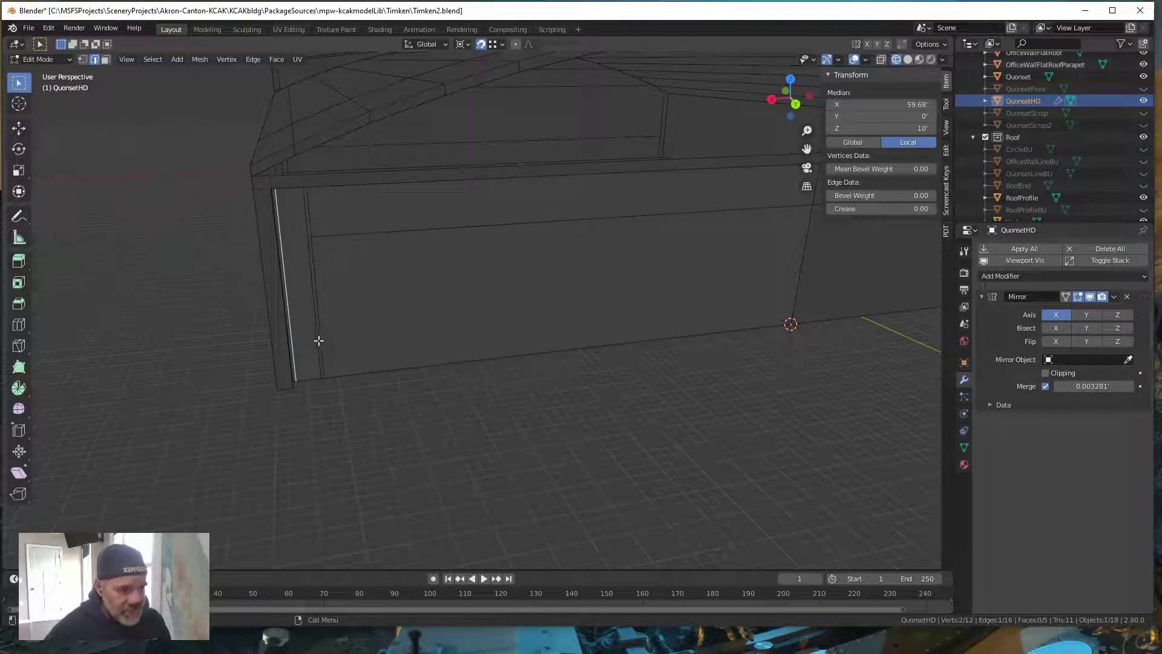
pyautogui.click(104, 60)
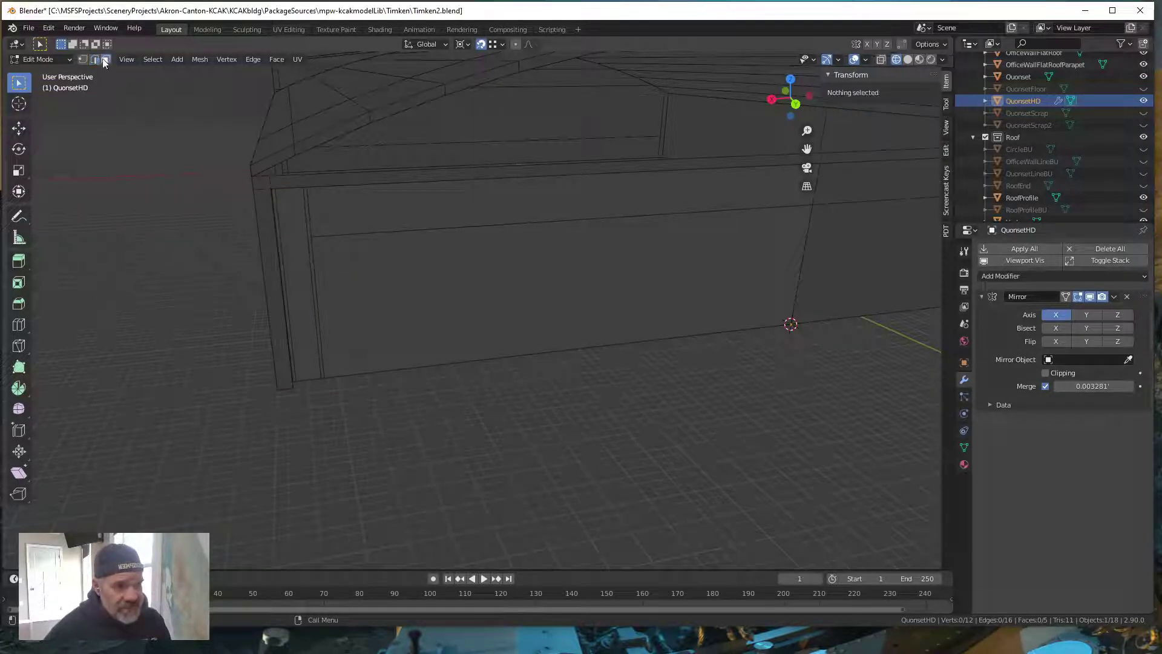
pyautogui.click(316, 330)
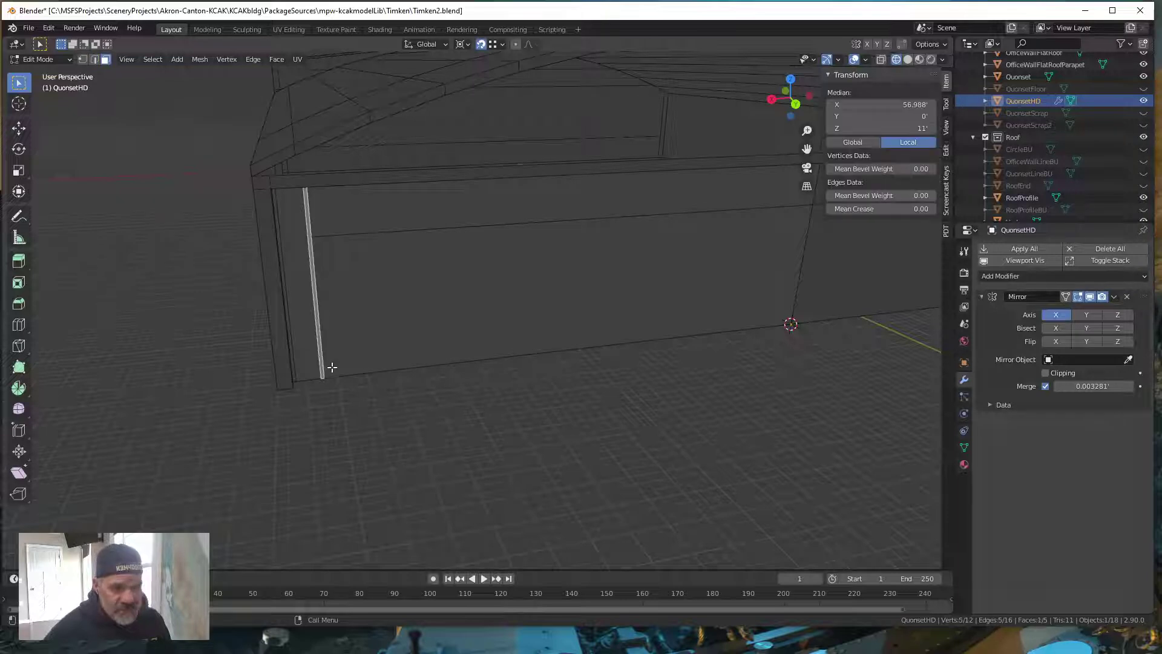
pyautogui.keyDown('shift'); pyautogui.click(290, 342); pyautogui.keyUp('shift')
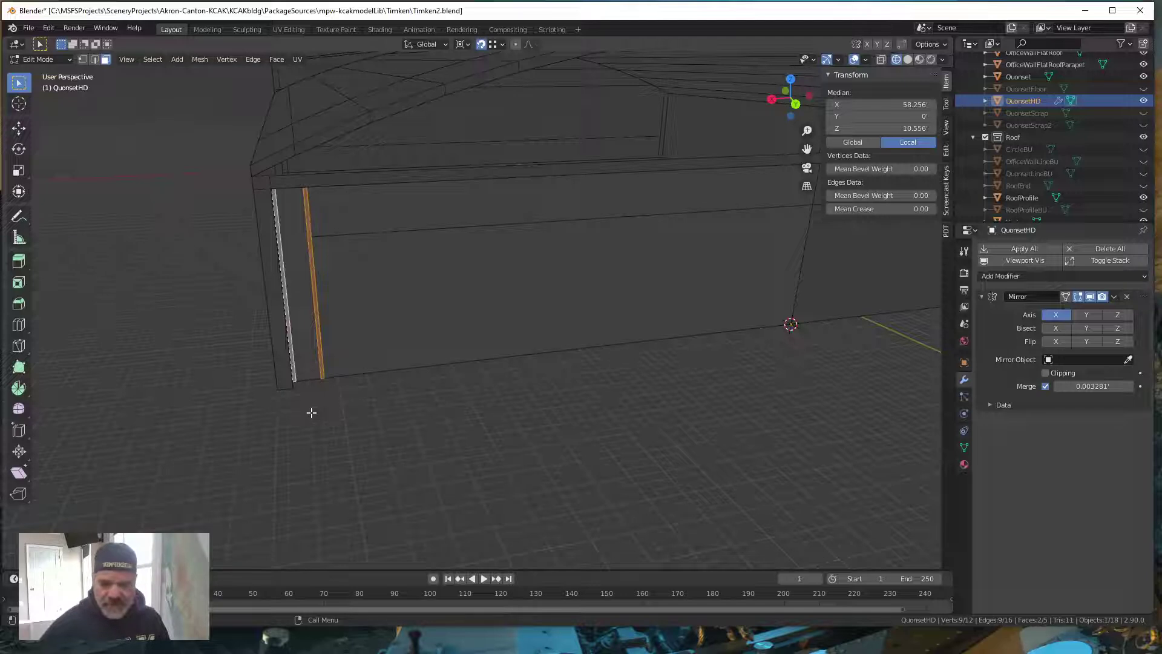
pyautogui.press('h')
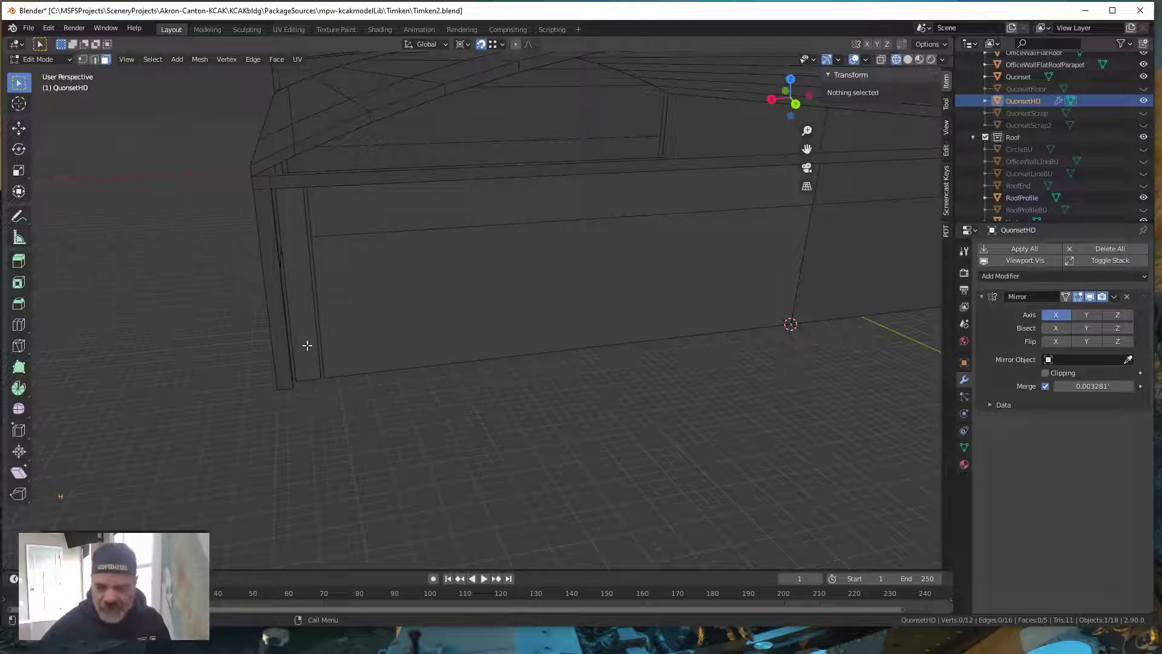
# - Add a horizontal loop cut across the narrow side panel, slide it to the bottom edge and raise it 7' along Z
pyautogui.hotkey('ctrl', 'r')
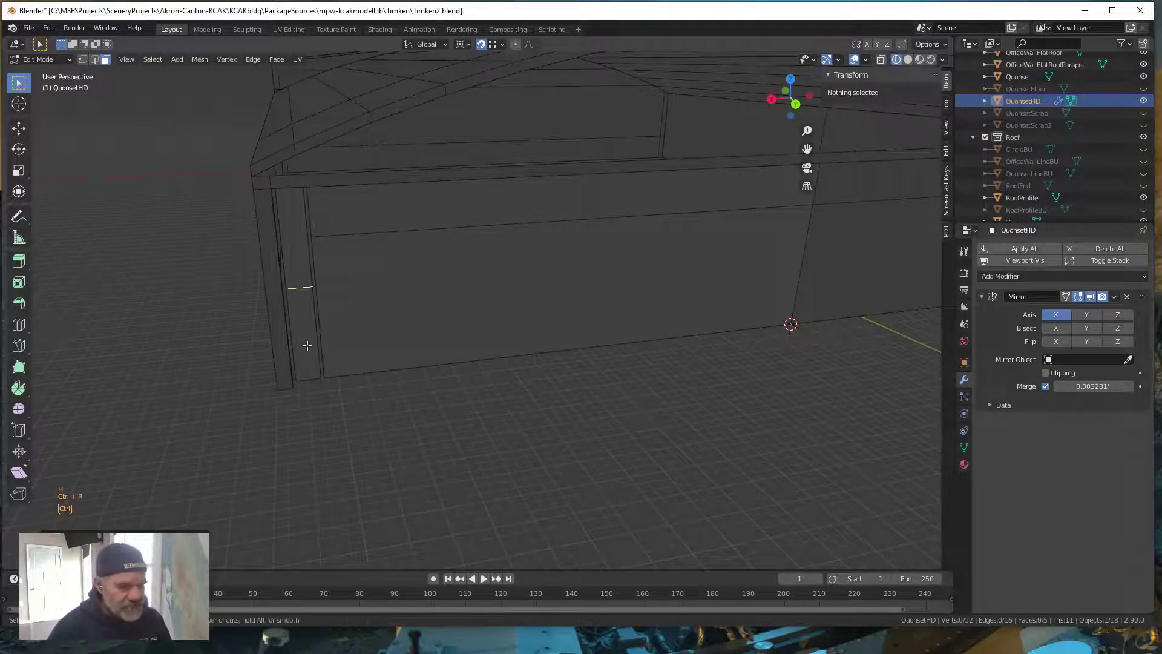
pyautogui.click(299, 288)
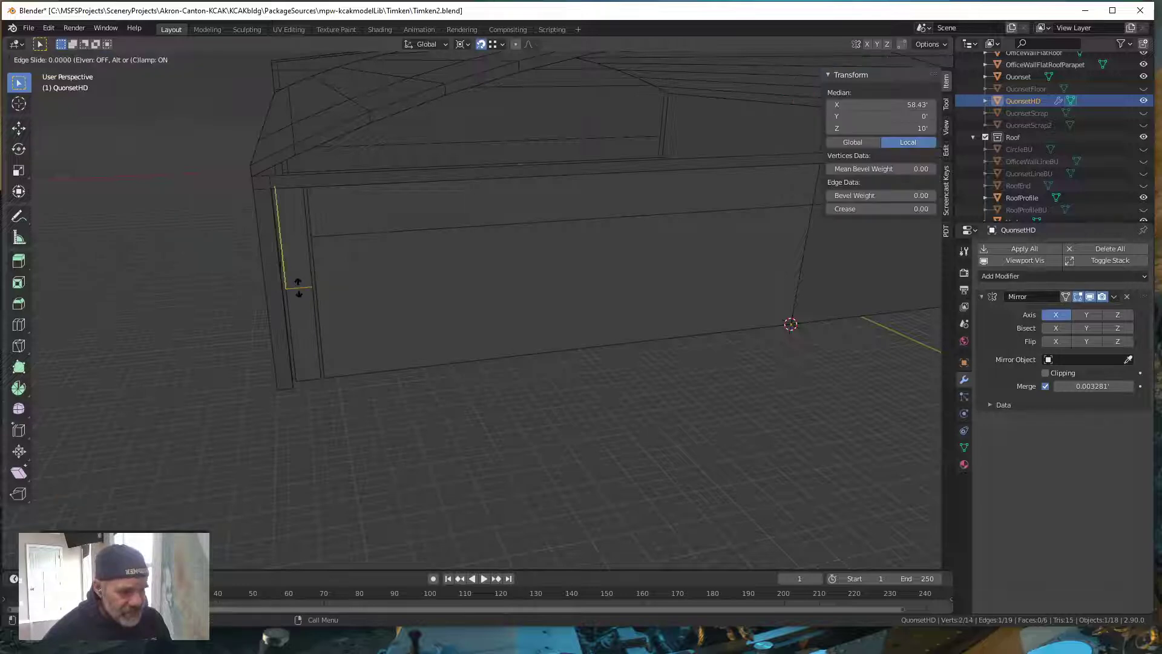
pyautogui.click(310, 412)
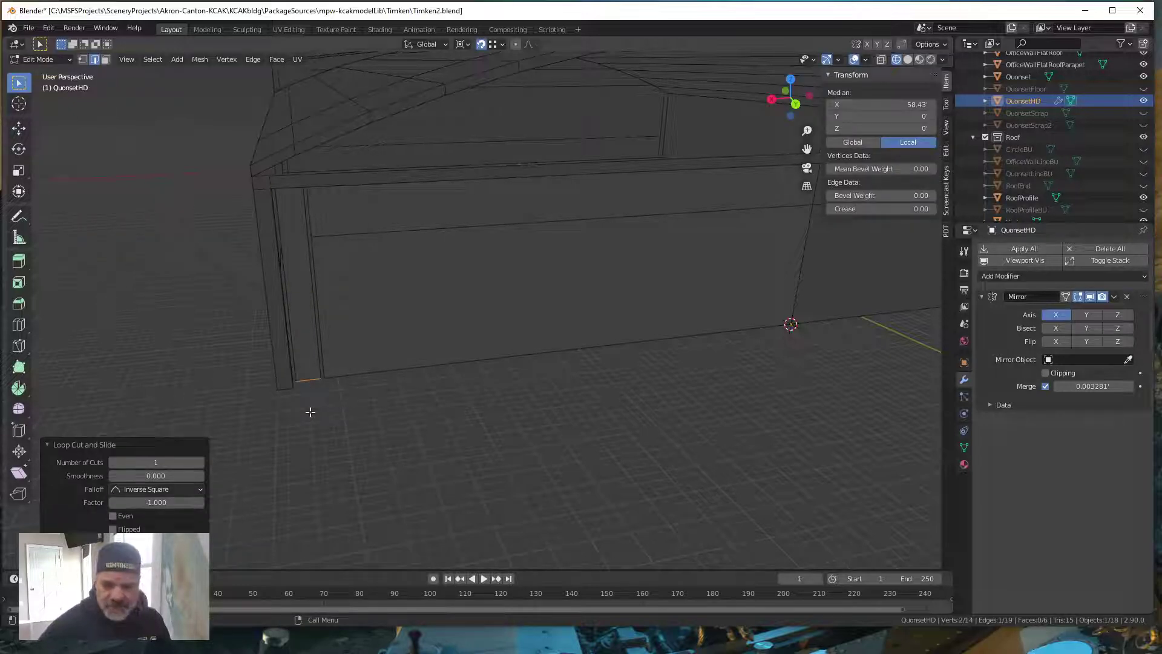
pyautogui.write('gz')
pyautogui.write('7')
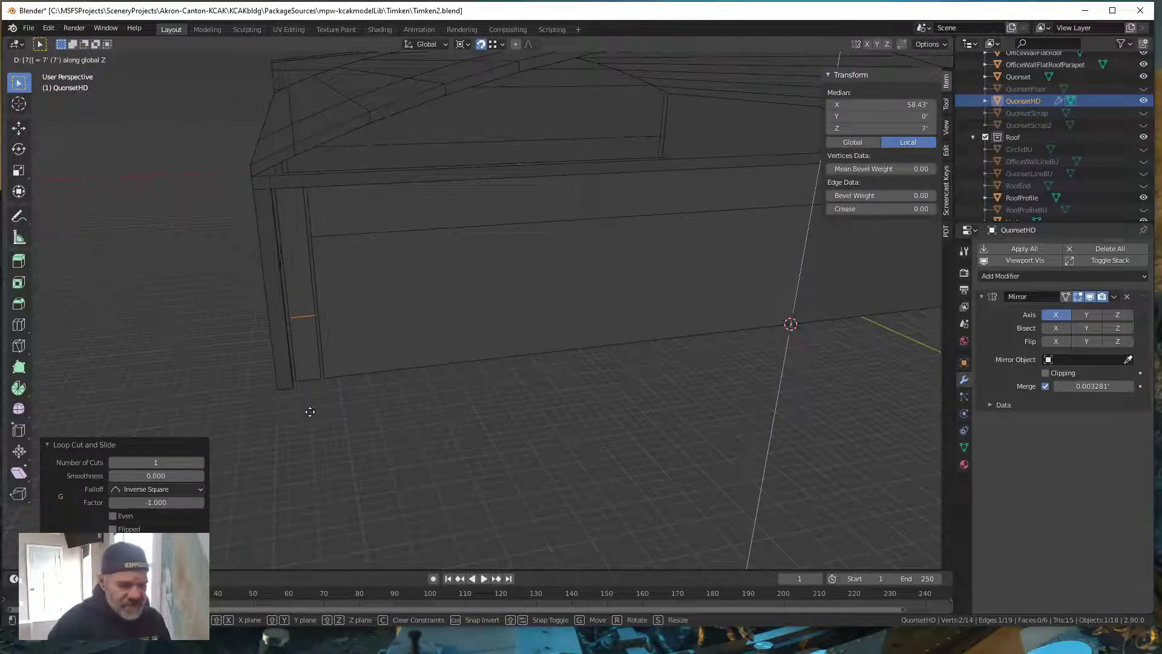
pyautogui.press('Return')
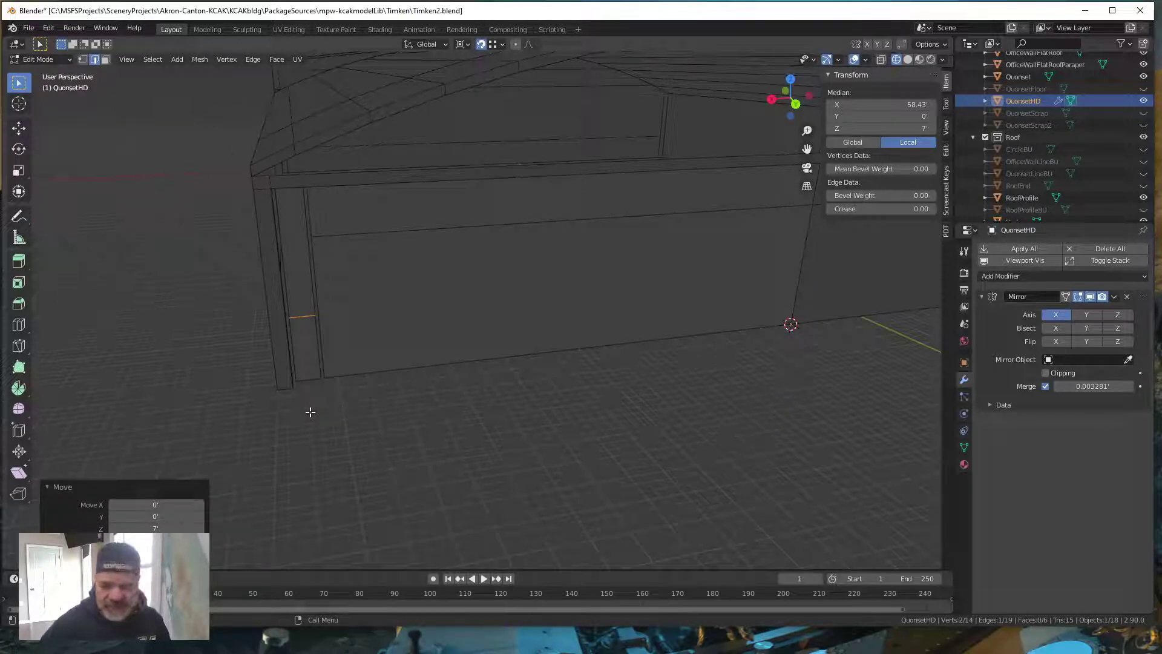
# - Reveal the hidden frame strips and clear the mesh selection
pyautogui.press('alt')
pyautogui.hotkey('alt', 'h')
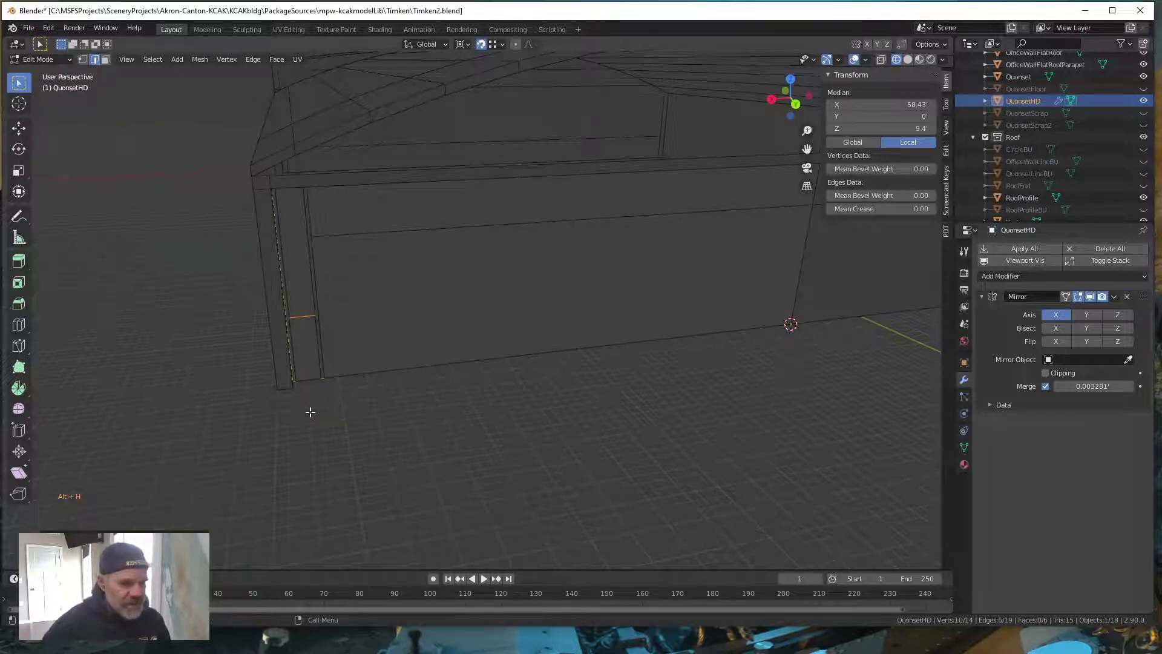
pyautogui.hotkey('alt', 'a')
pyautogui.moveTo(356, 457); pyautogui.dragTo(303, 428, button='middle')
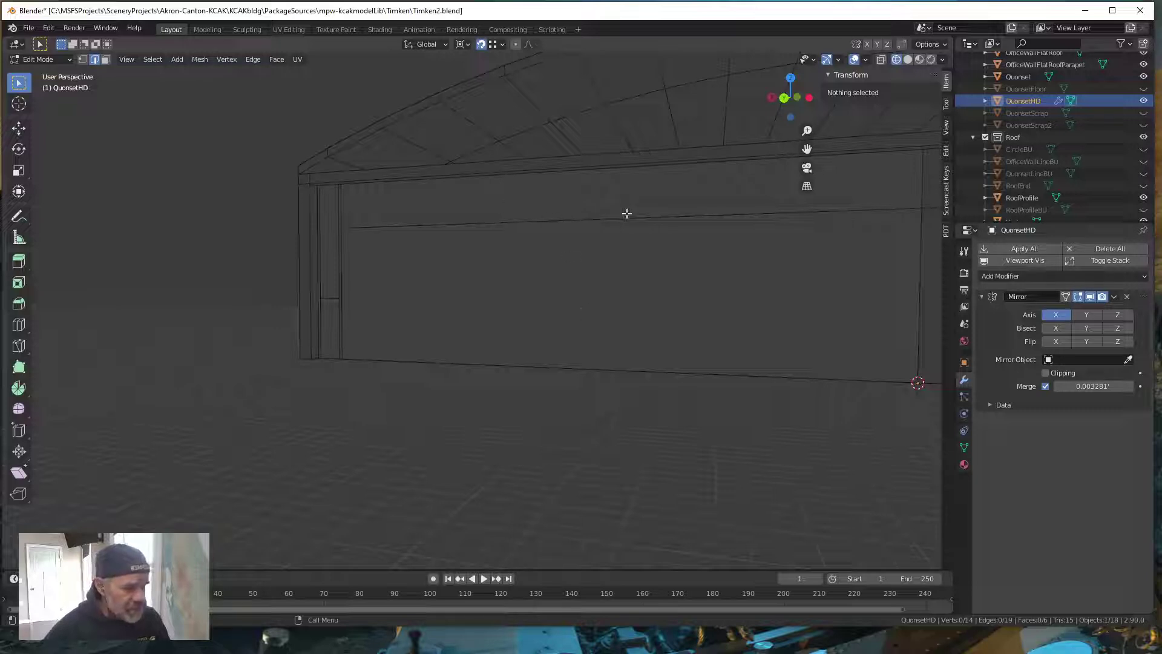
pyautogui.moveTo(555, 353); pyautogui.dragTo(567, 388, button='middle')
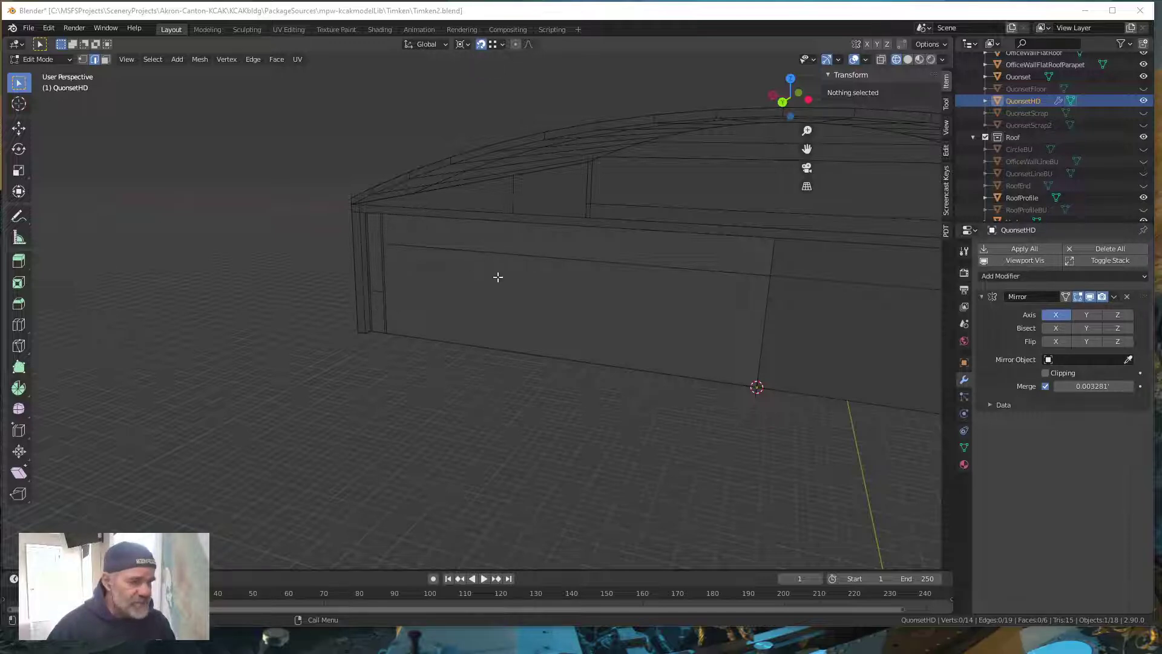
# - Select both faces of the large door, above and below the horizontal cut, and separate the selection into its own object
pyautogui.moveTo(510, 281); pyautogui.dragTo(547, 252)
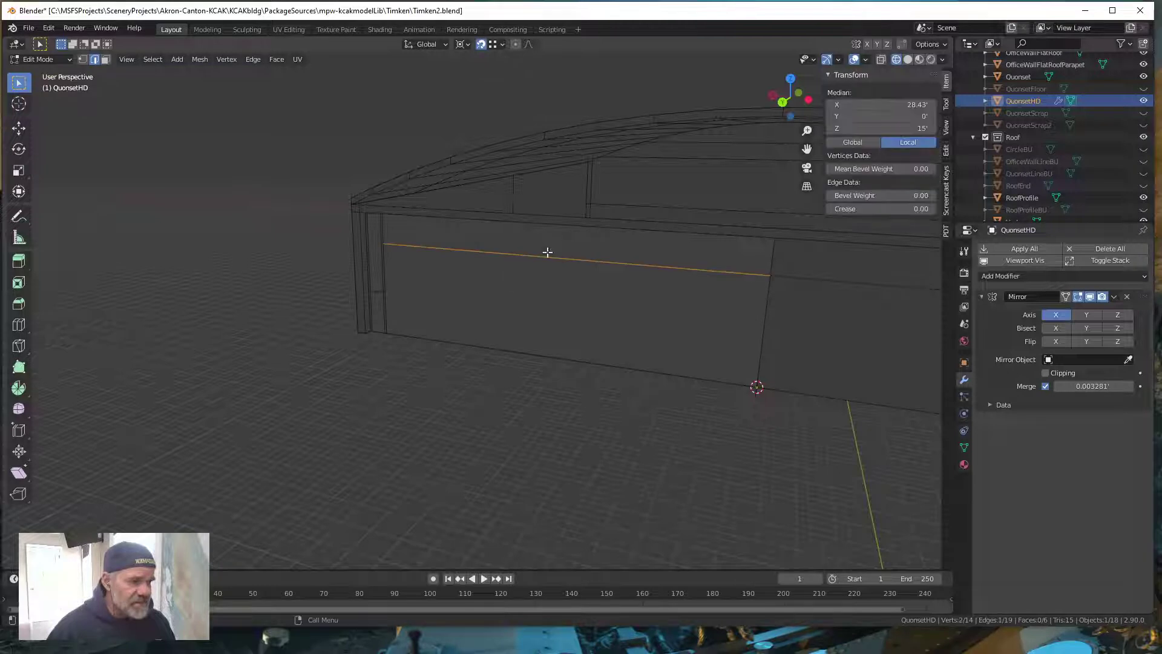
pyautogui.click(105, 59)
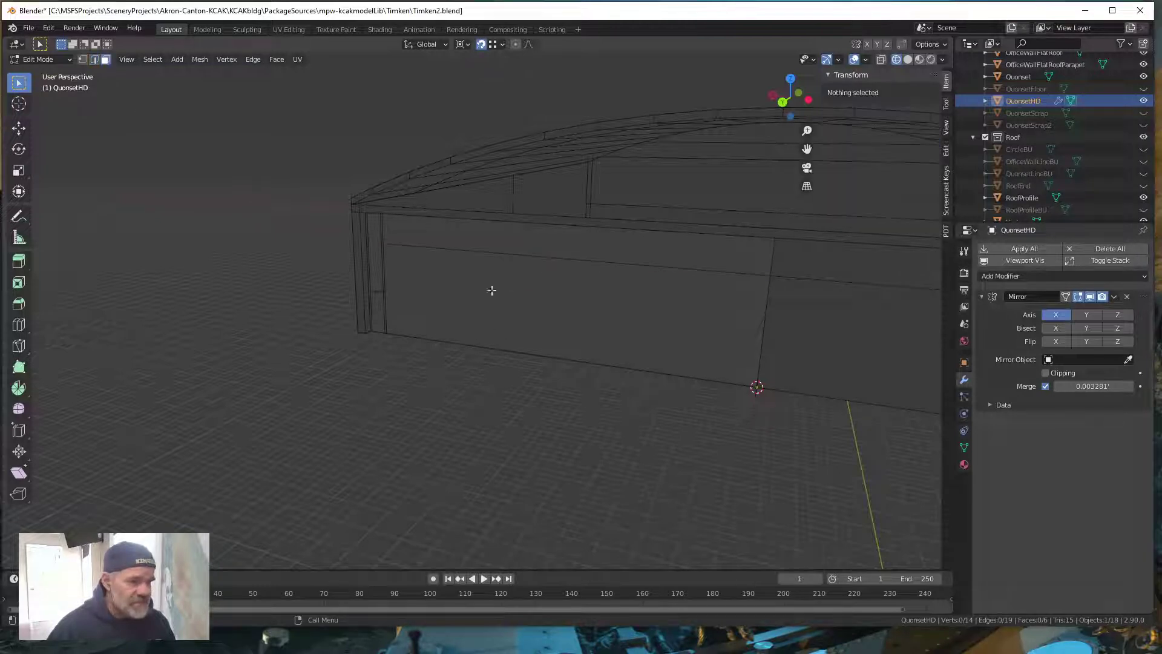
pyautogui.moveTo(493, 292); pyautogui.dragTo(548, 244)
pyautogui.moveTo(474, 340); pyautogui.dragTo(514, 347, button='middle')
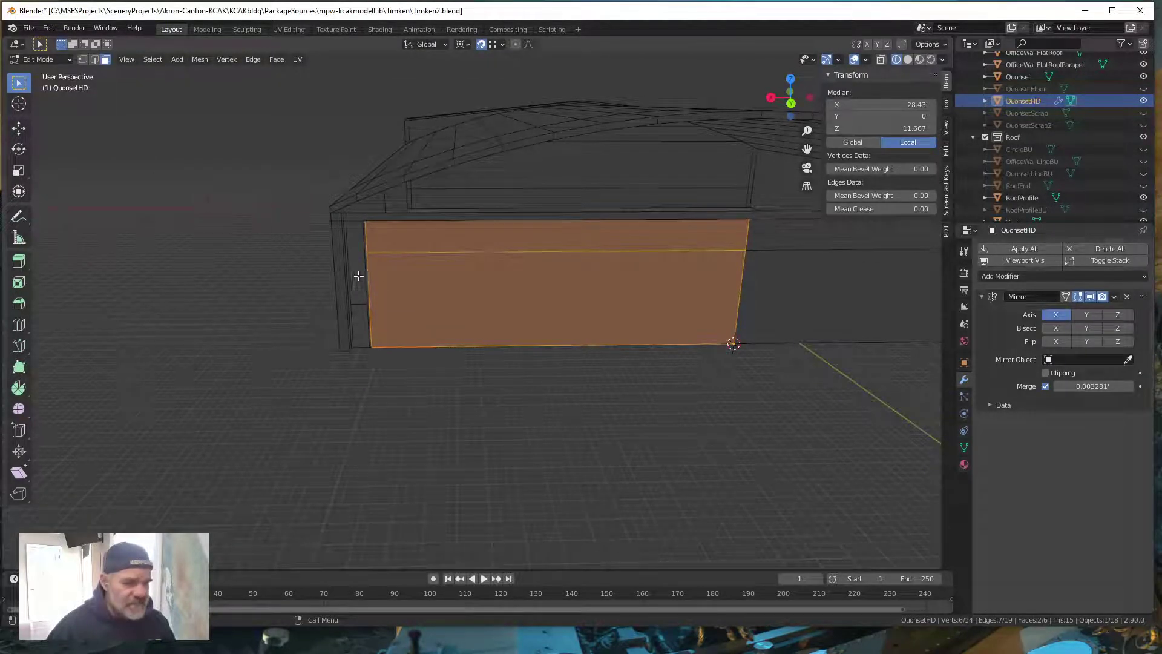
pyautogui.moveTo(544, 340); pyautogui.dragTo(496, 334, button='middle')
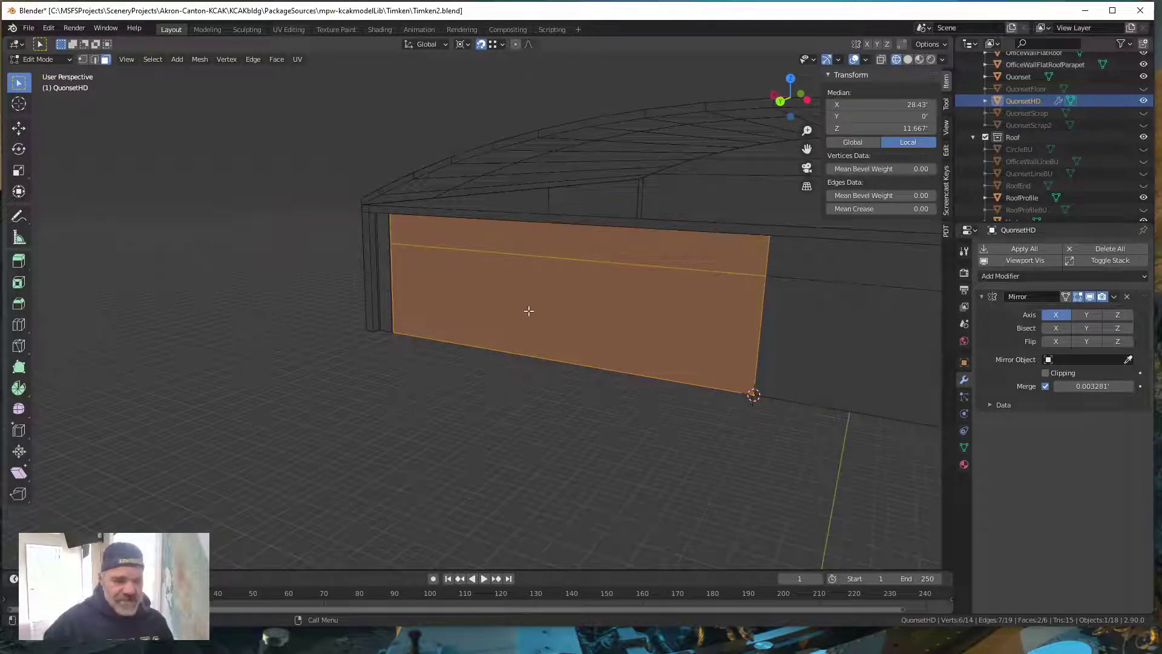
pyautogui.press('p')
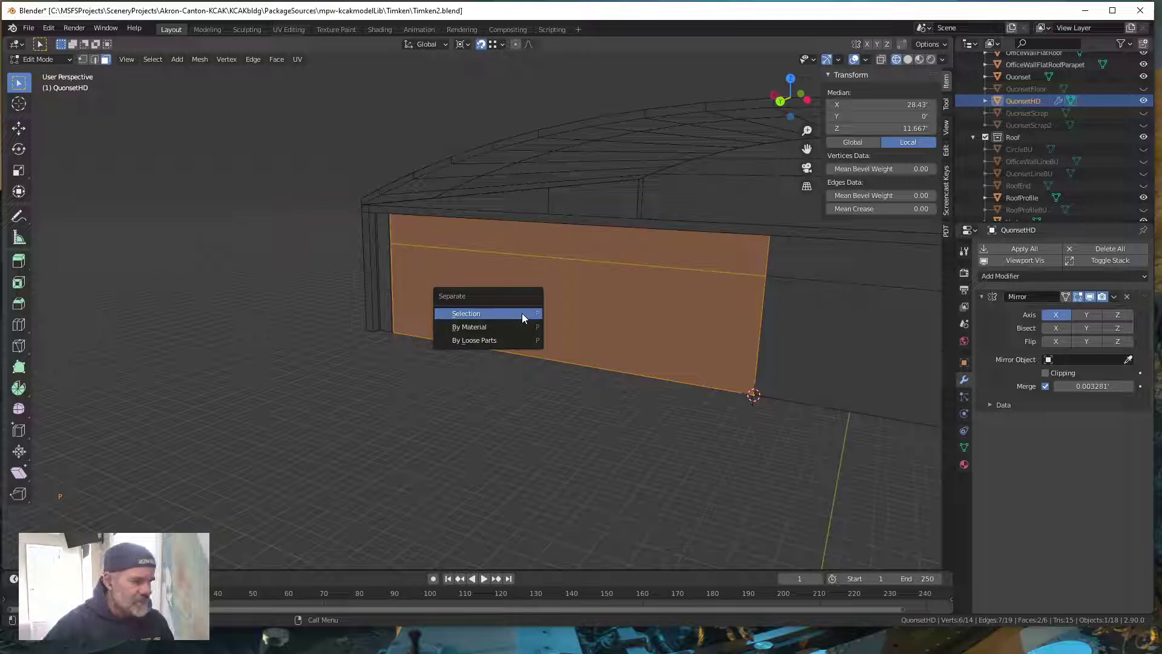
pyautogui.click(522, 314)
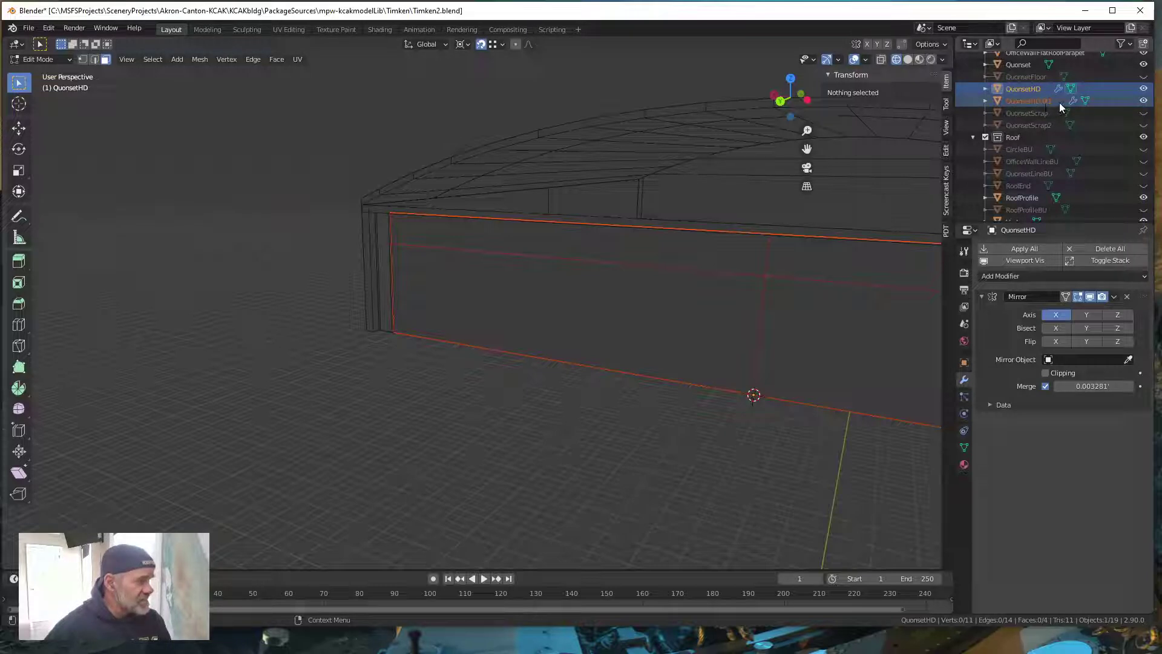
# - Rename the newly separated door object as QuonsetHDMain
pyautogui.click(1043, 103)
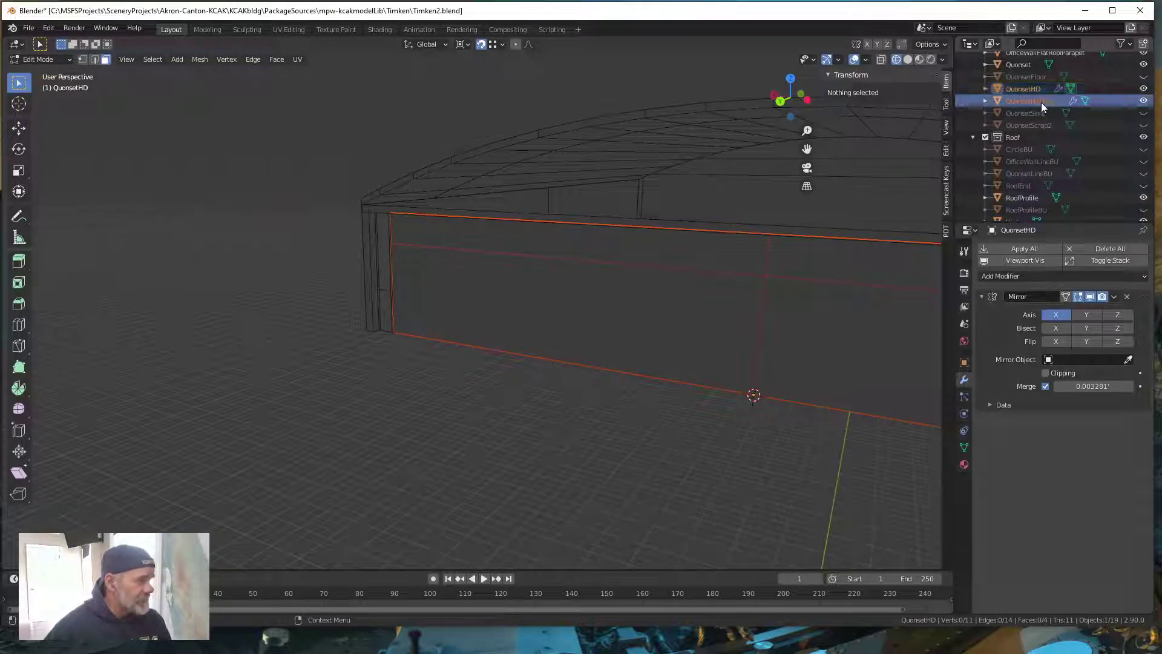
pyautogui.doubleClick(1044, 100)
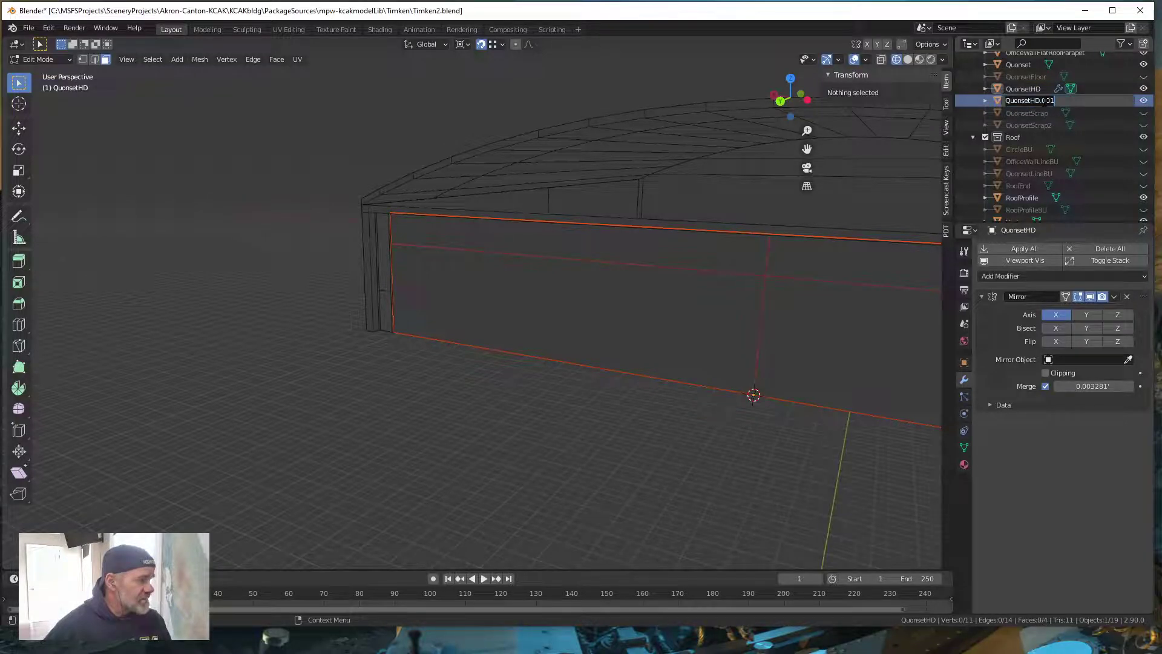
pyautogui.moveTo(1055, 101); pyautogui.dragTo(1039, 101)
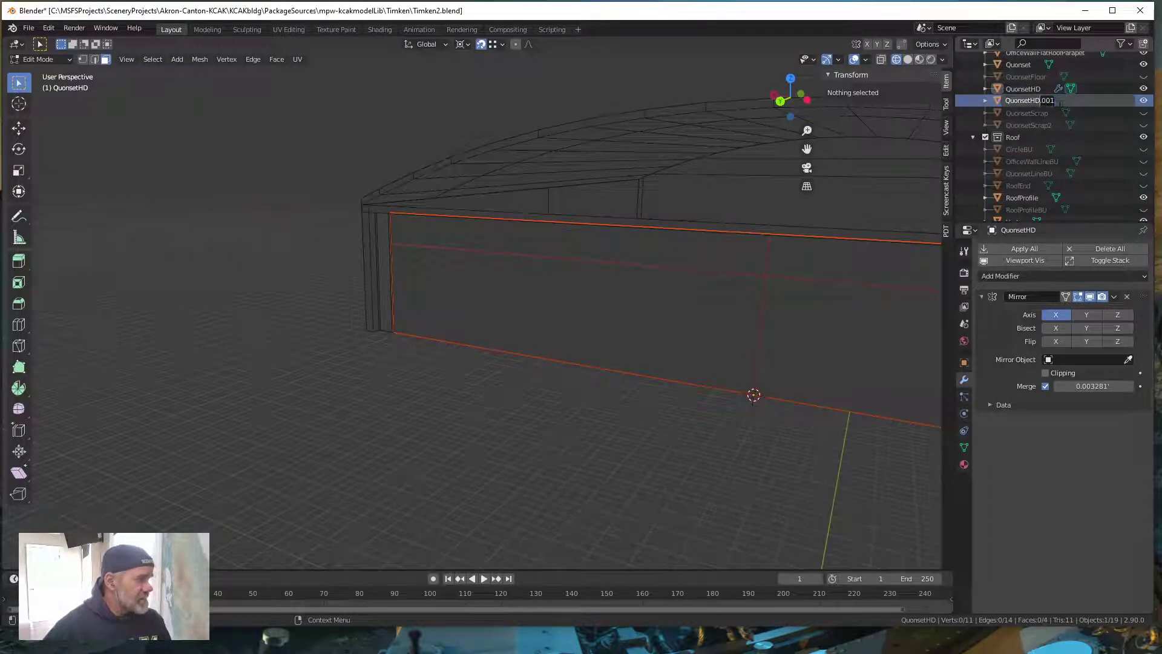
pyautogui.press('shift')
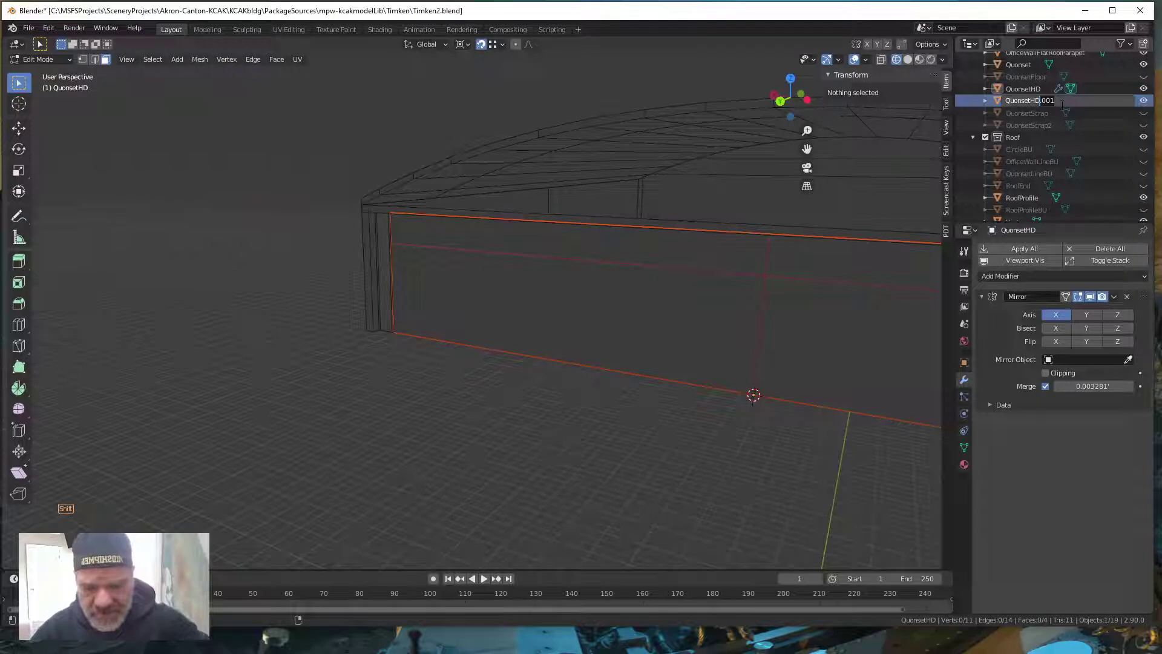
pyautogui.write('Mai')
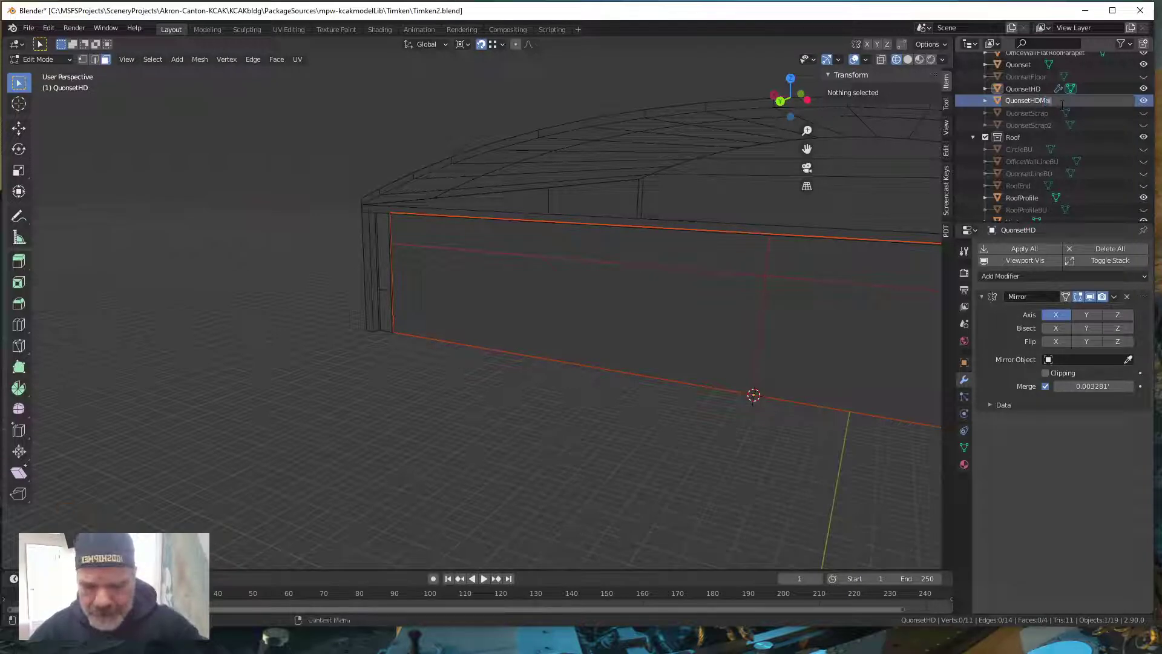
pyautogui.write('n')
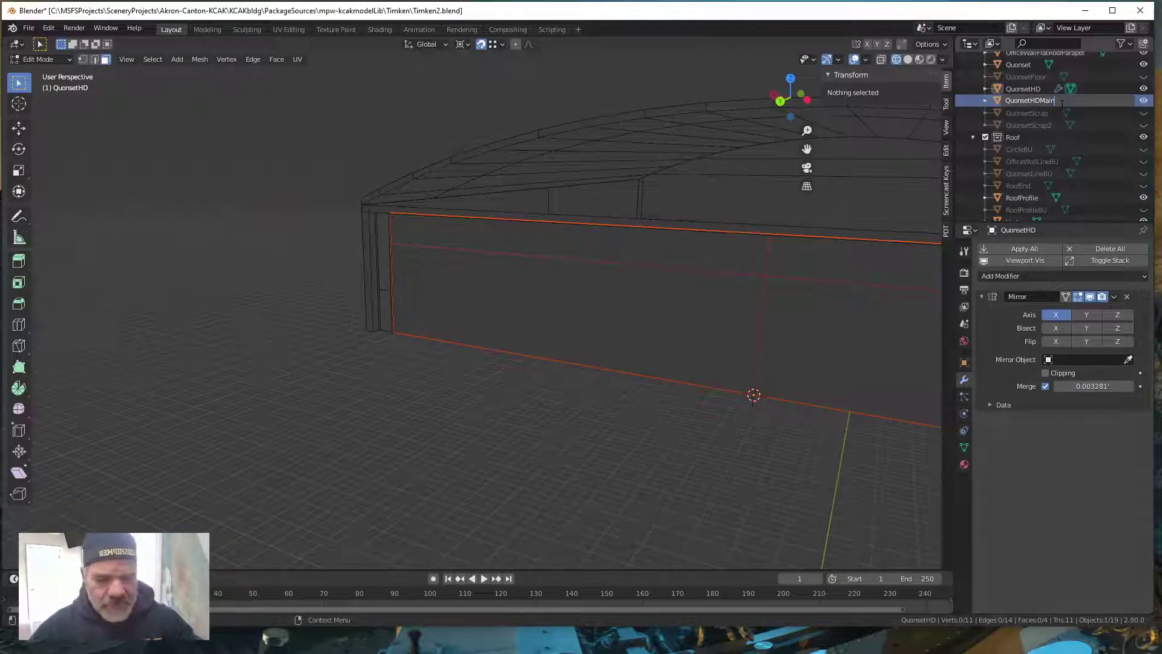
pyautogui.press('Return')
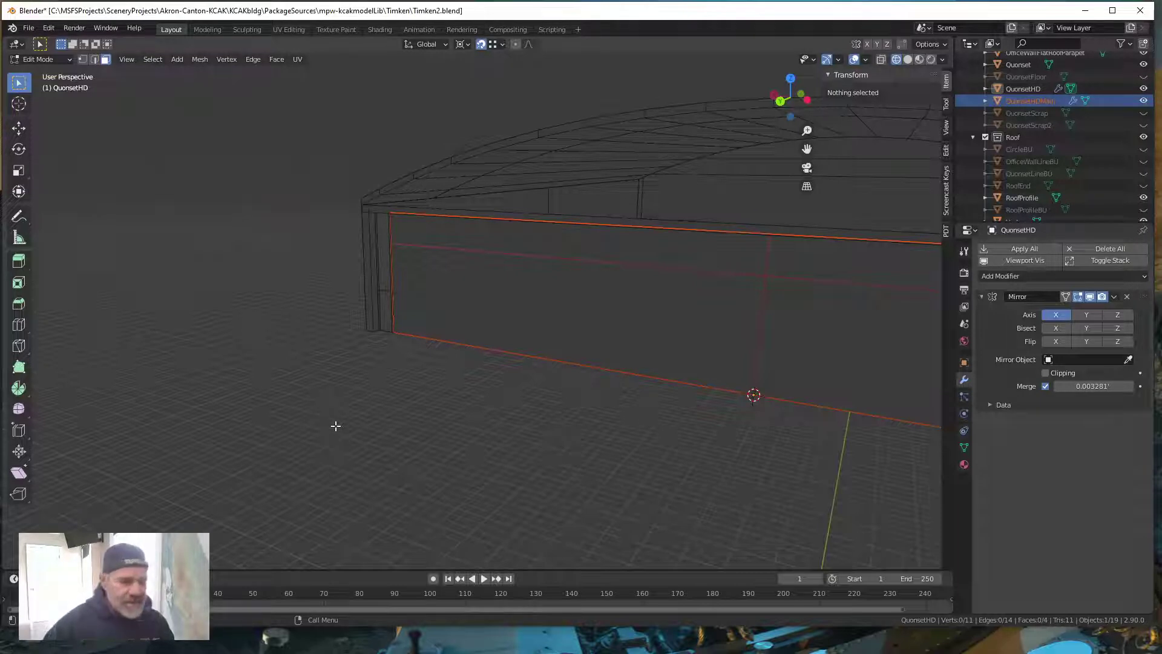
# - Leave mesh editing of QuonsetHD, select the QuonsetHDMain object and open its mesh for editing
pyautogui.press('Tab')
pyautogui.click(1045, 104)
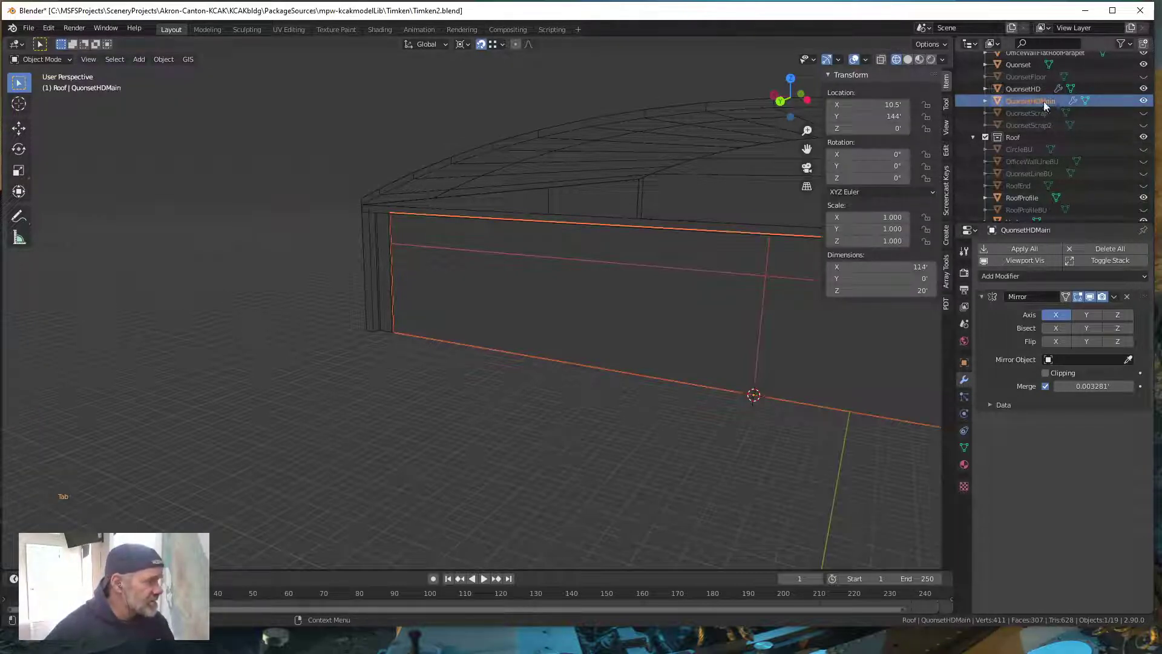
pyautogui.scroll(-1, 542, 416)
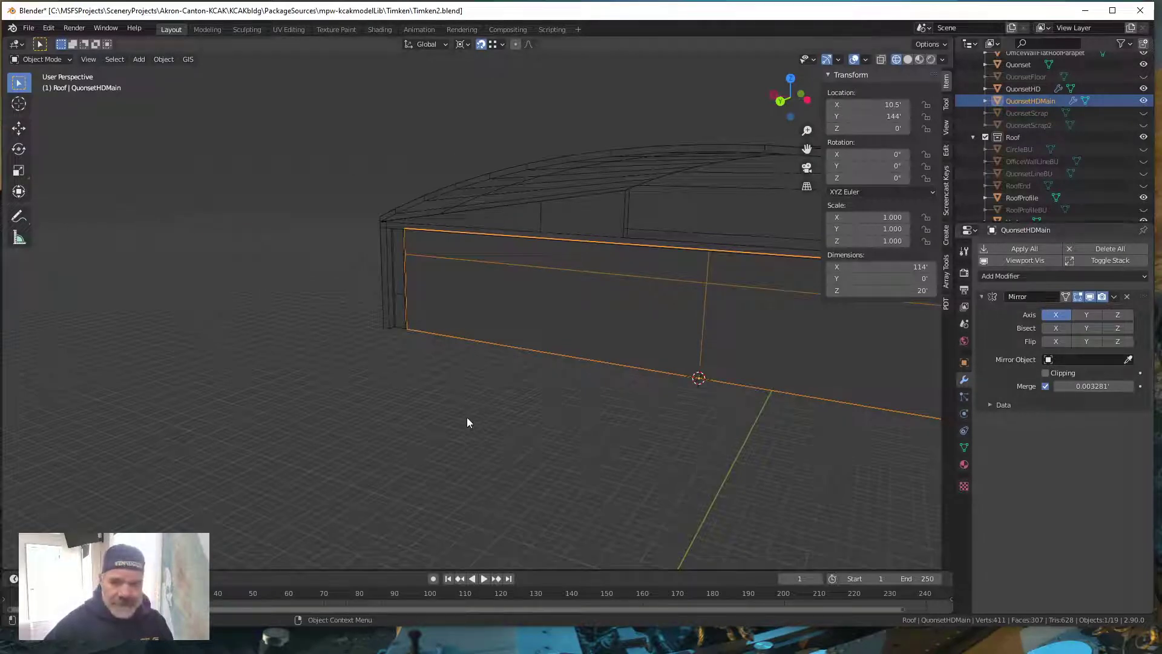
pyautogui.moveTo(411, 390); pyautogui.dragTo(476, 397, button='middle')
pyautogui.moveTo(550, 408); pyautogui.dragTo(364, 406, button='middle')
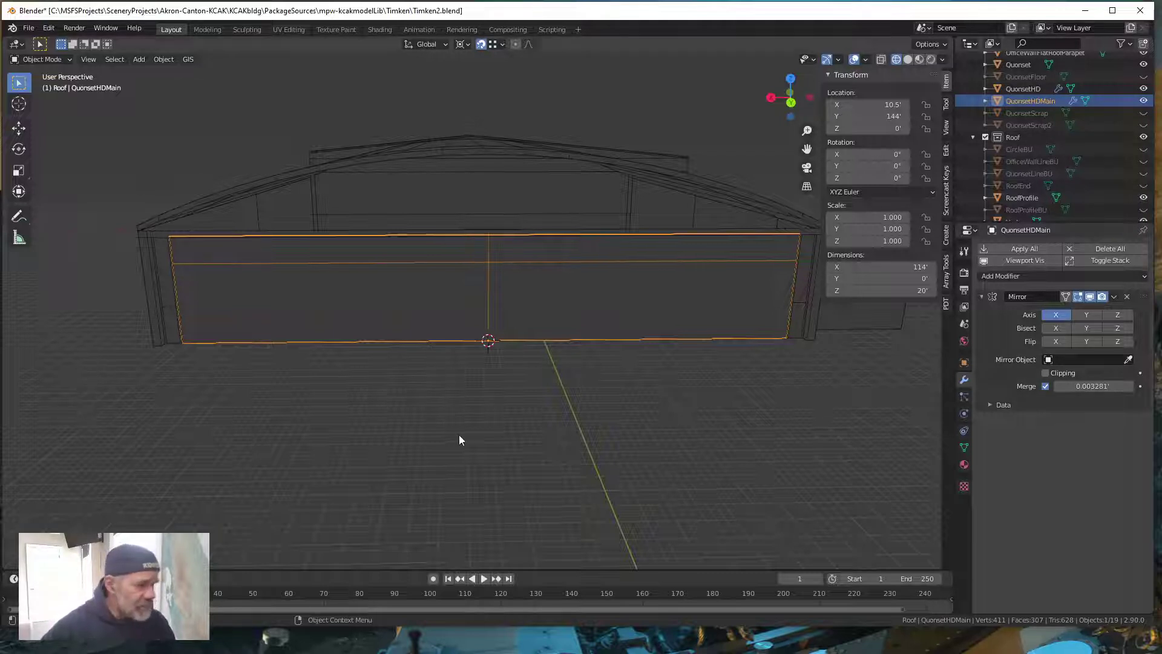
pyautogui.press('Tab')
pyautogui.moveTo(360, 446); pyautogui.dragTo(482, 431, button='middle')
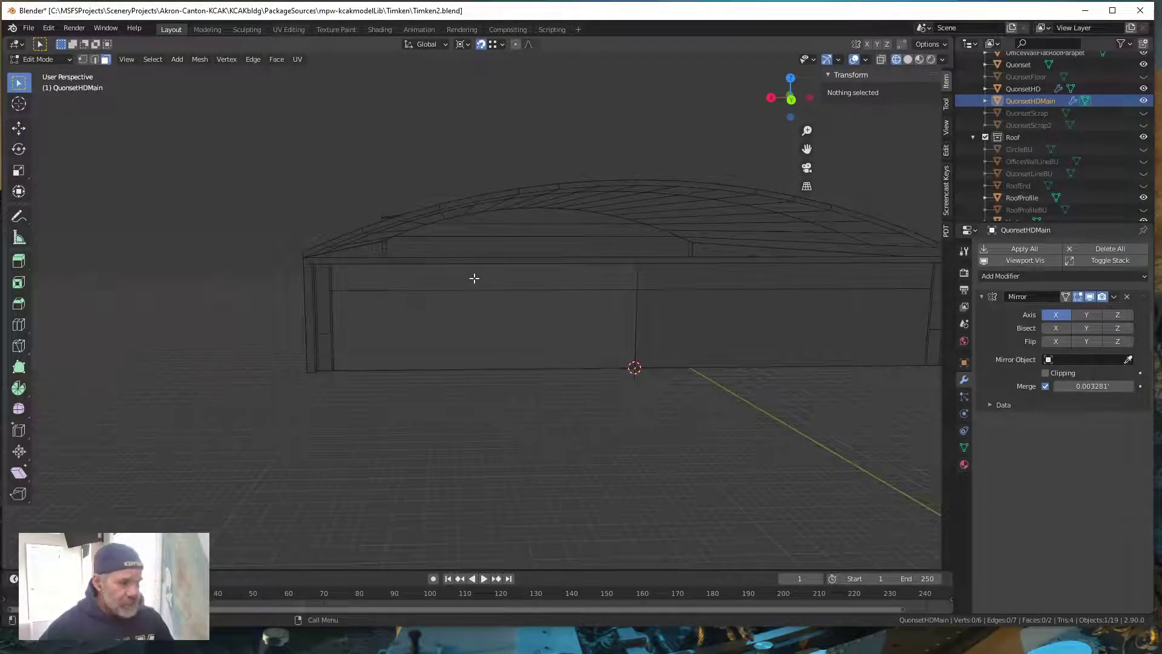
# - Hide the tall lower face of the large door, leaving only the upper strip face to work on
pyautogui.click(106, 60)
pyautogui.click(502, 279)
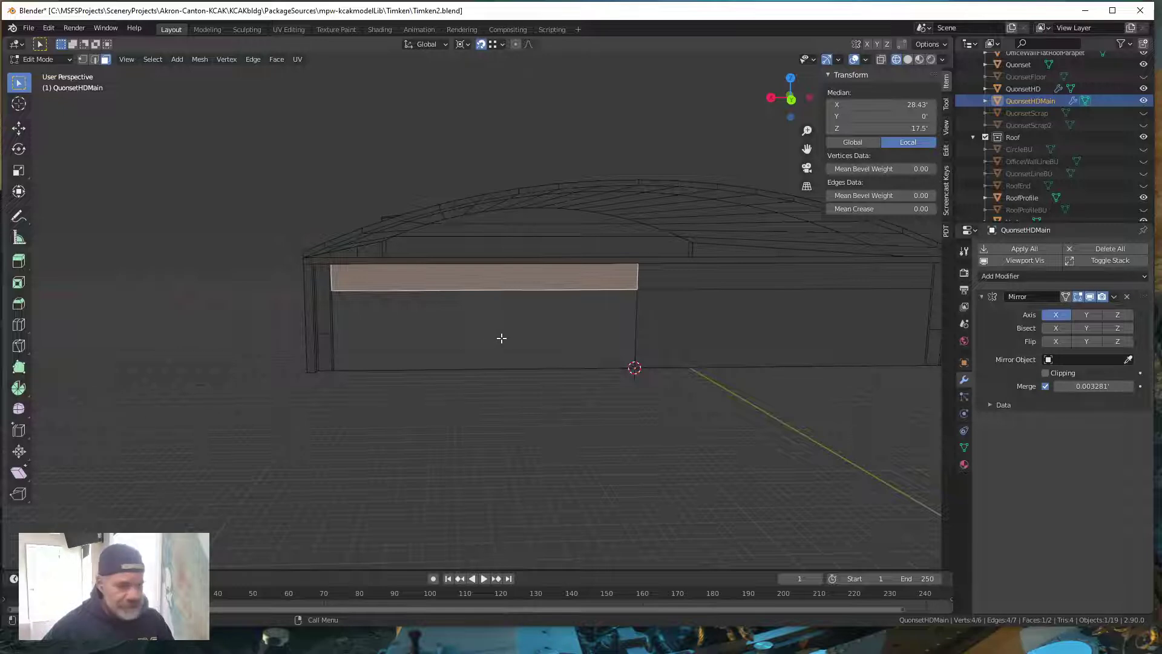
pyautogui.press('`')
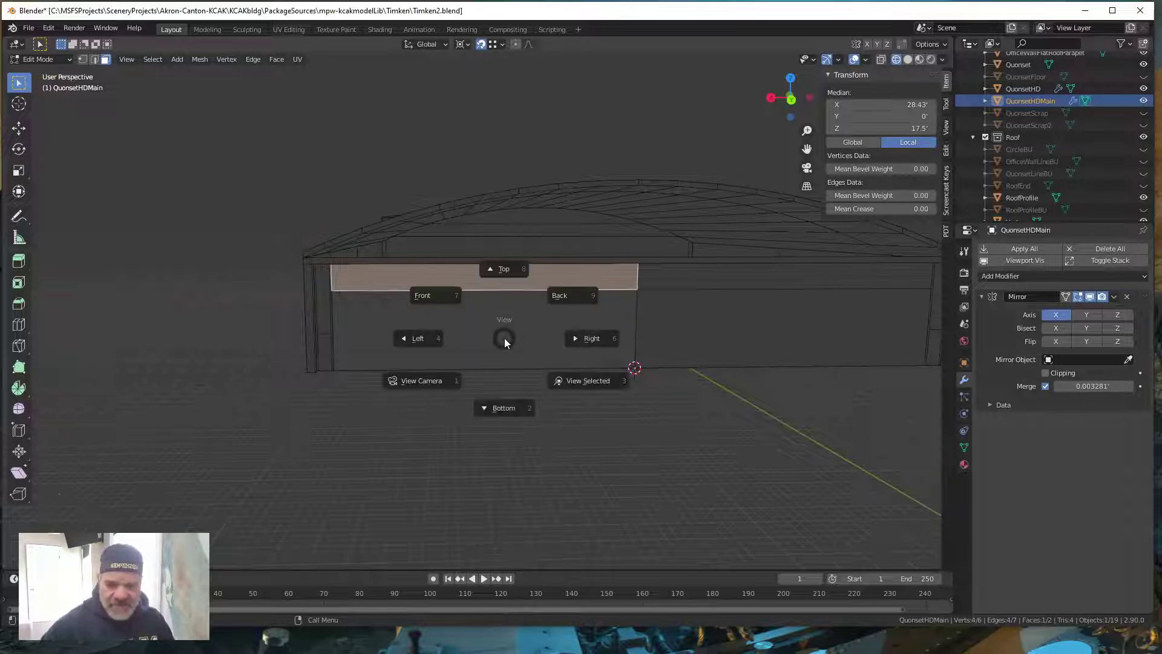
pyautogui.press('9')
pyautogui.scroll(4, 505, 333)
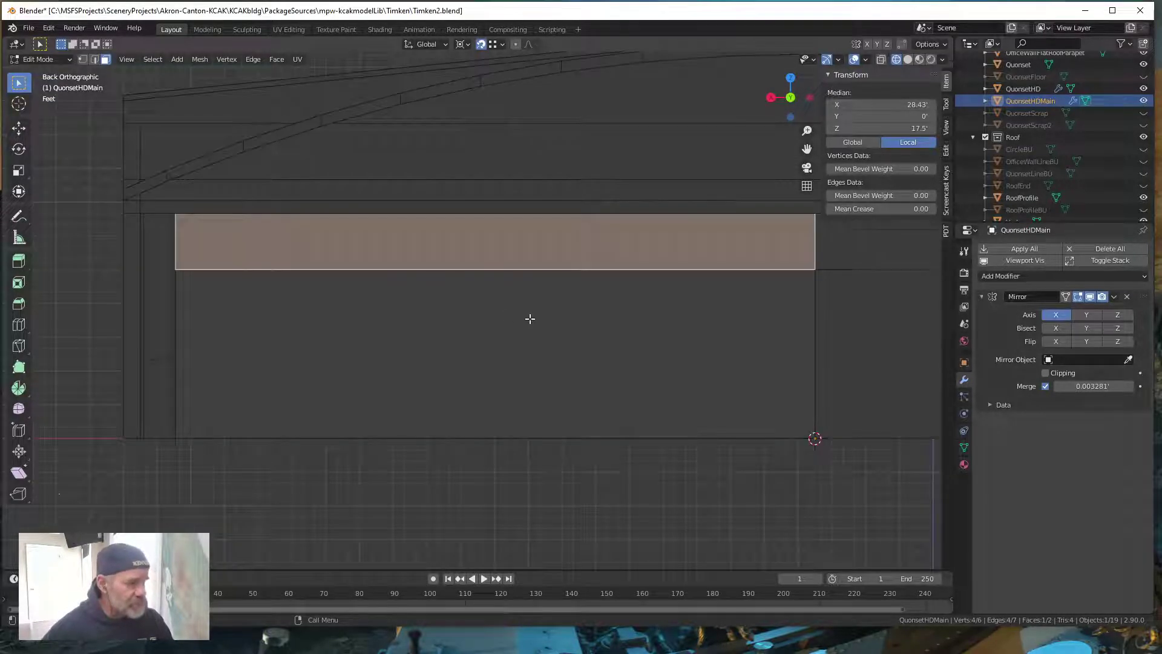
pyautogui.scroll(-1, 530, 318)
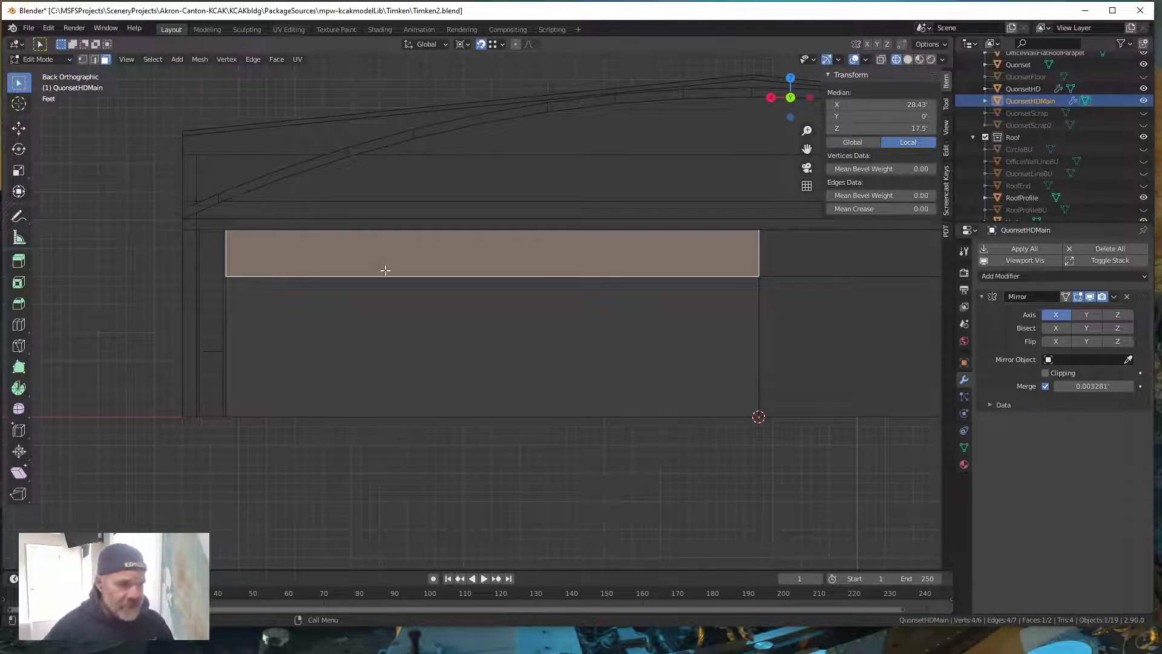
pyautogui.click(432, 354)
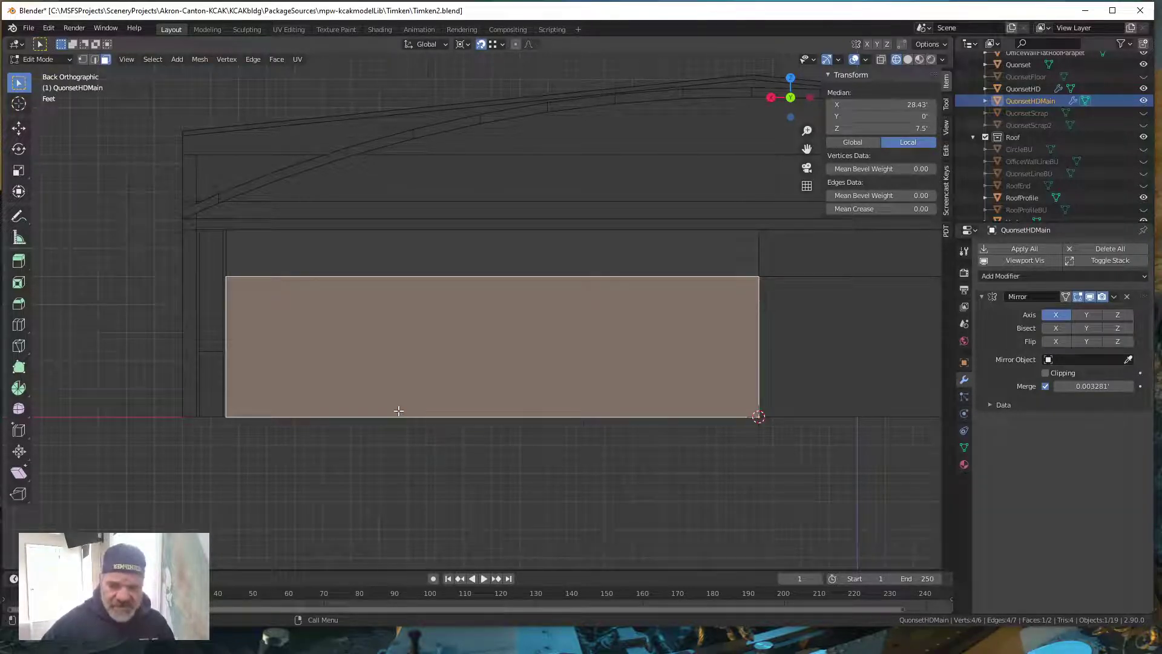
pyautogui.press('h')
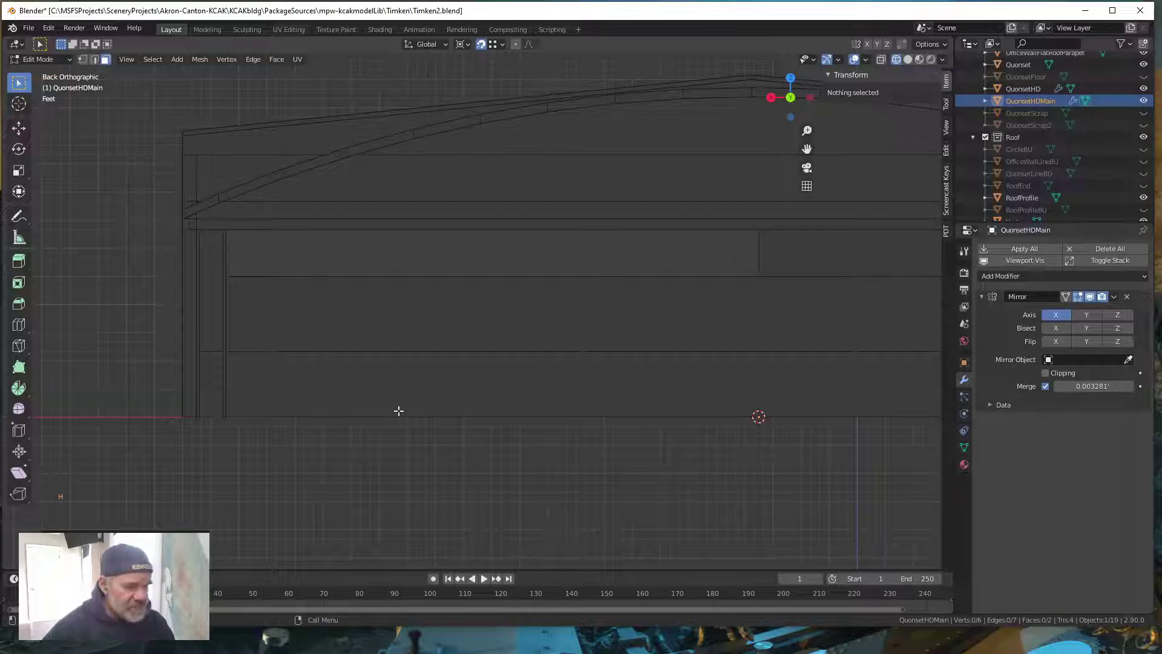
# - Add 19 evenly spaced vertical loop cuts across the door's upper strip, without sliding them
pyautogui.click(474, 254)
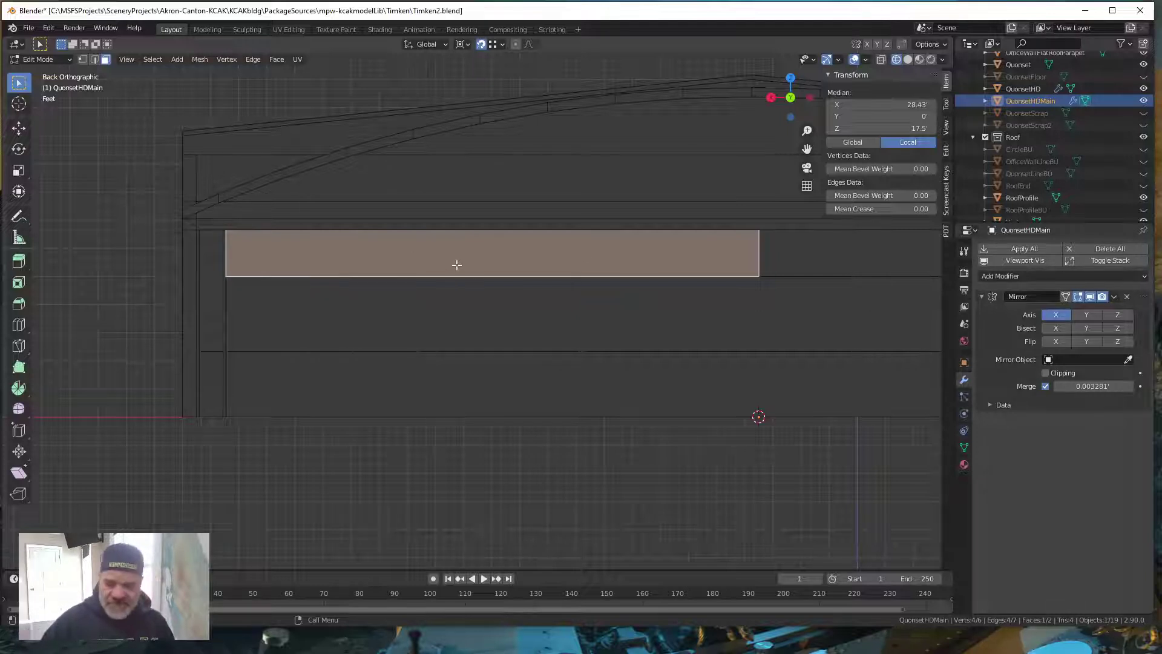
pyautogui.press('ctrl')
pyautogui.hotkey('ctrl', 'r')
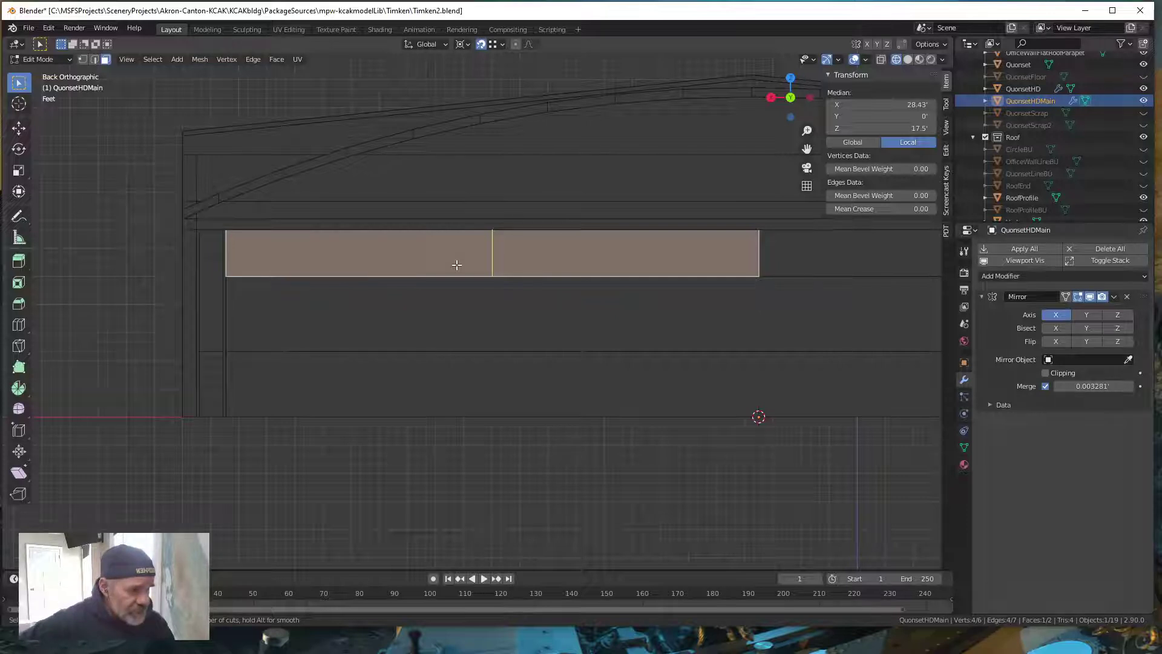
pyautogui.scroll(2, 456, 264)
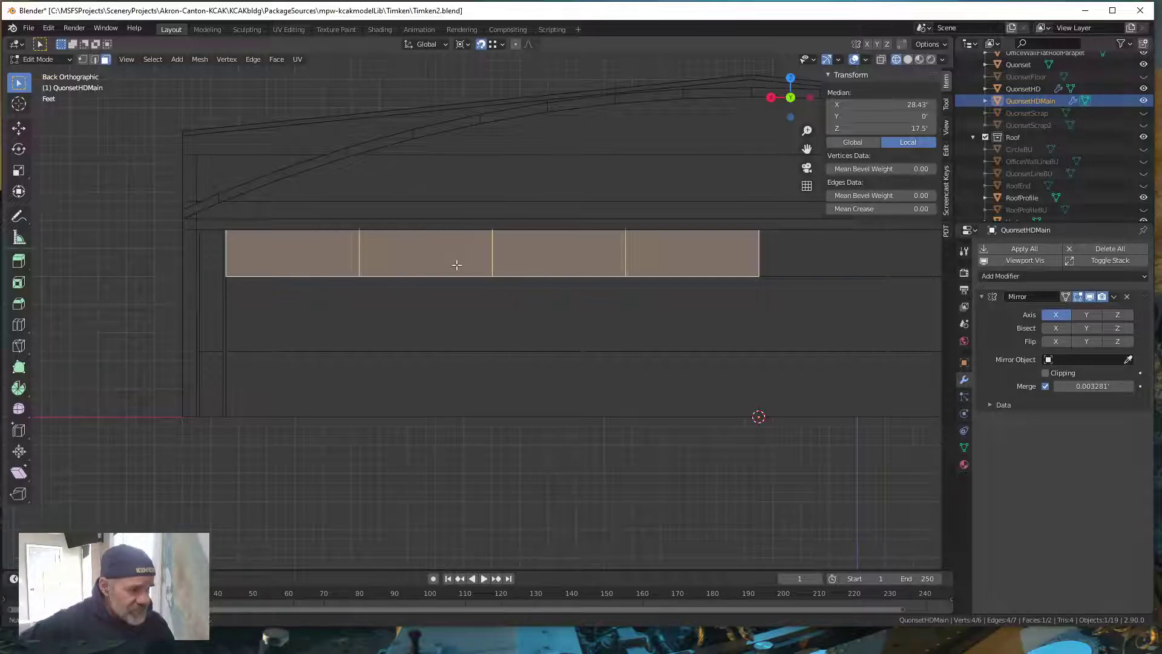
pyautogui.scroll(4, 456, 265)
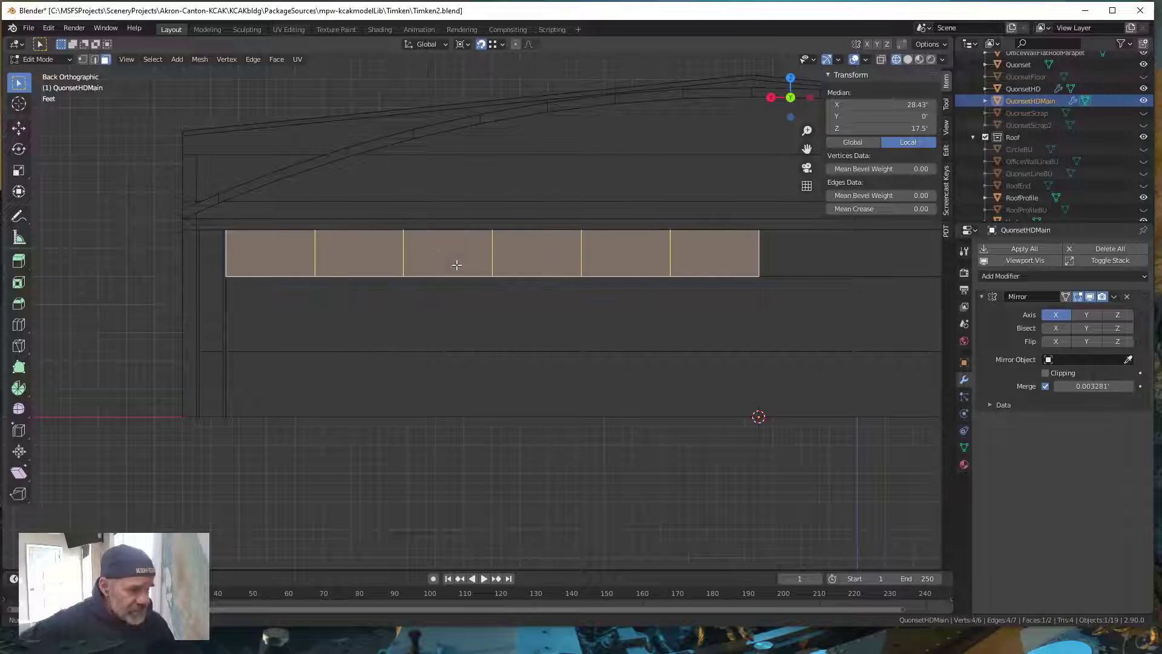
pyautogui.scroll(4, 457, 265)
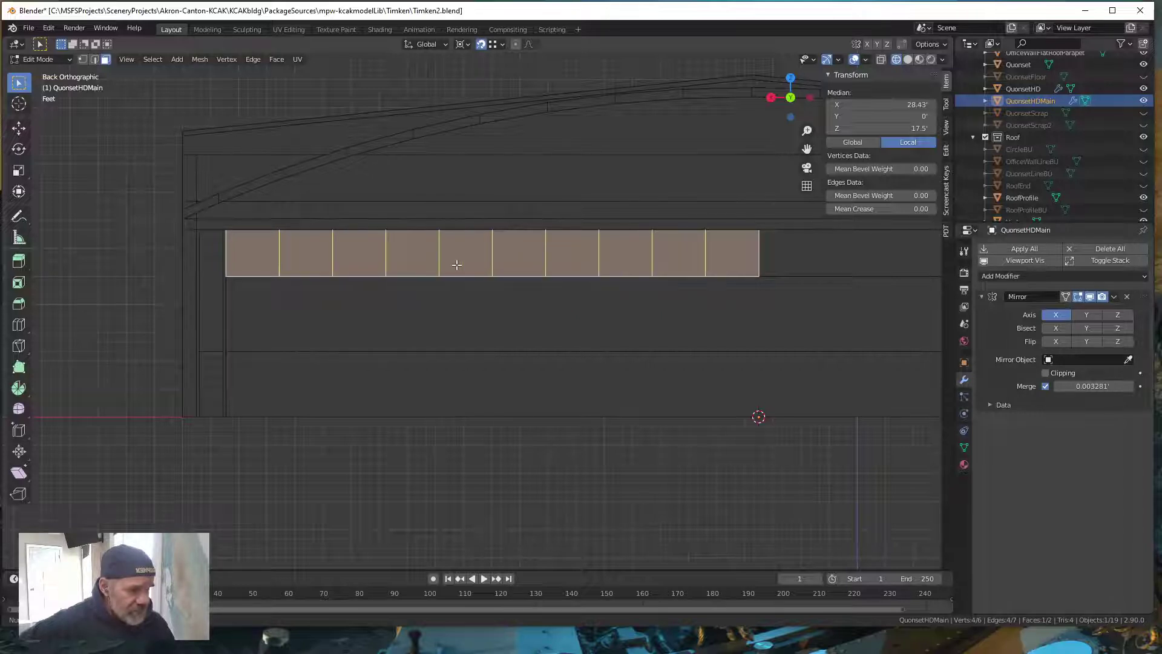
pyautogui.scroll(5, 456, 265)
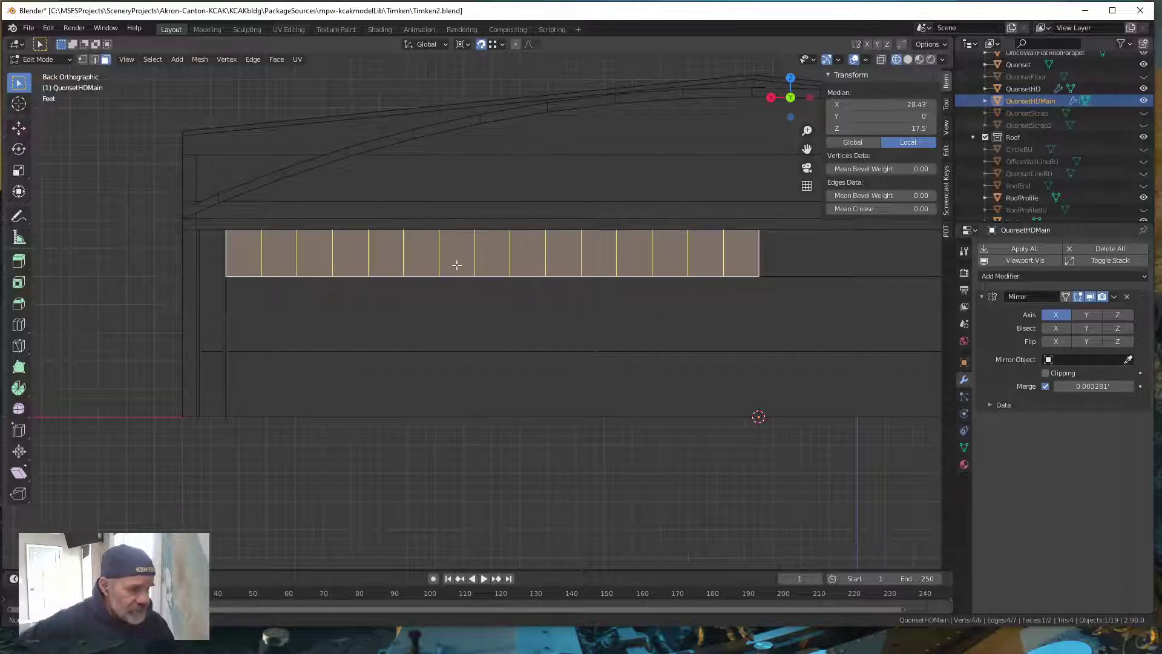
pyautogui.scroll(3, 456, 264)
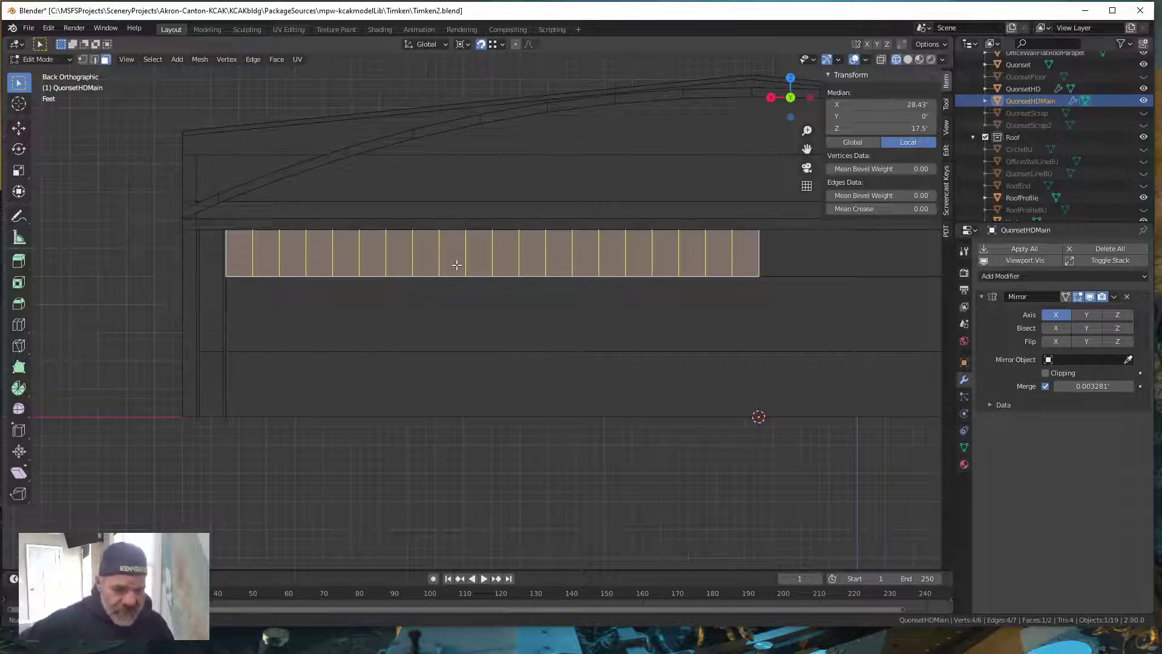
pyautogui.click(457, 264)
pyautogui.rightClick(456, 264)
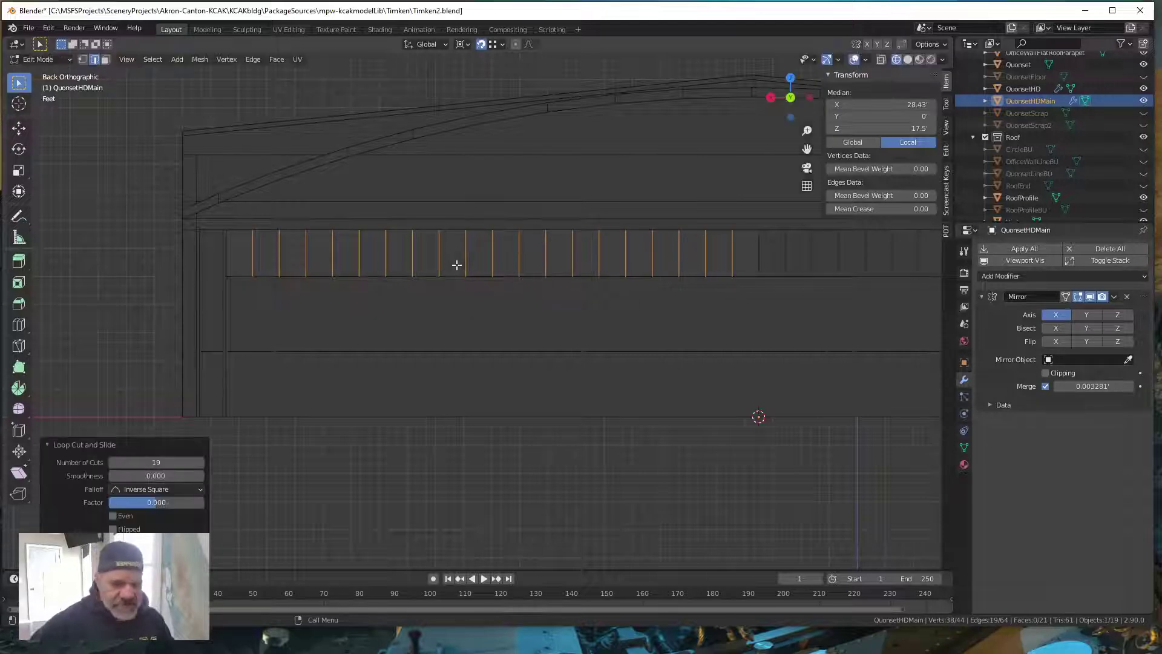
# - Add two evenly spaced horizontal loop cuts along the full length of the door's upper strip, without sliding them
pyautogui.moveTo(551, 332); pyautogui.dragTo(493, 345, button='middle')
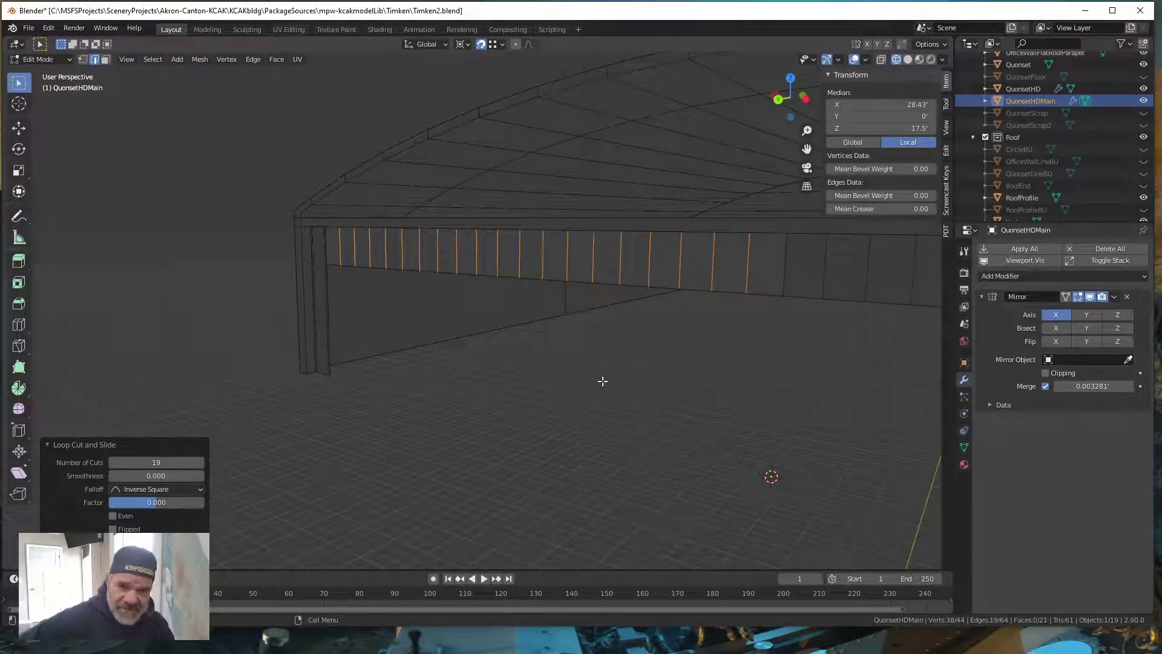
pyautogui.moveTo(575, 423); pyautogui.dragTo(623, 420, button='middle')
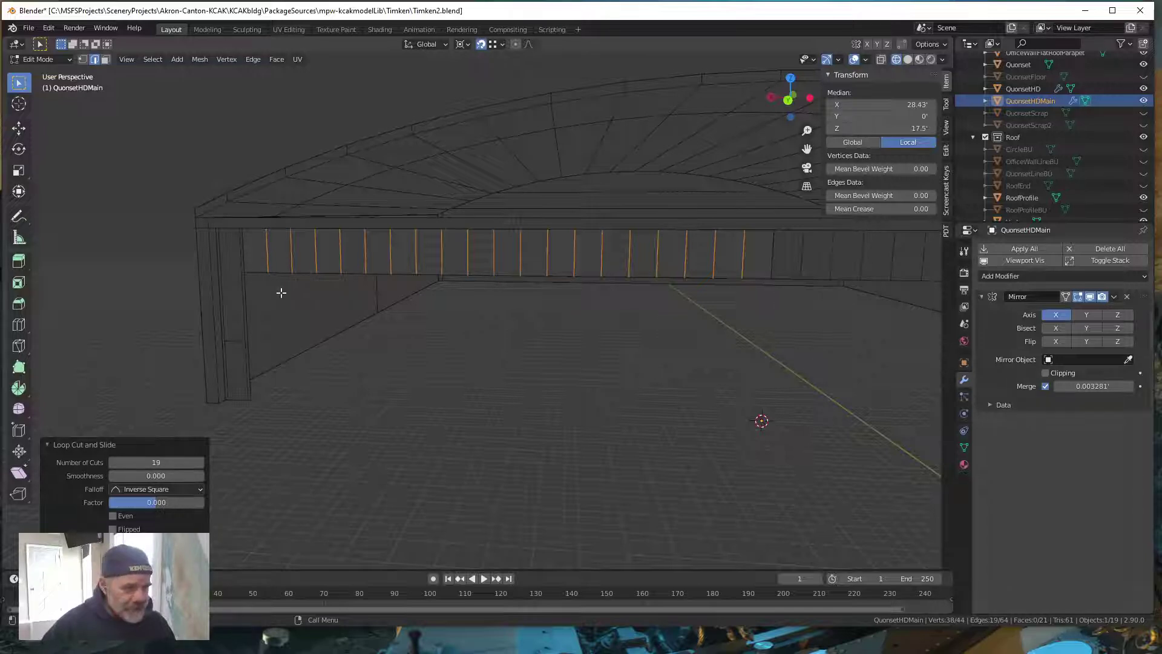
pyautogui.press('ctrl')
pyautogui.hotkey('ctrl', 'r')
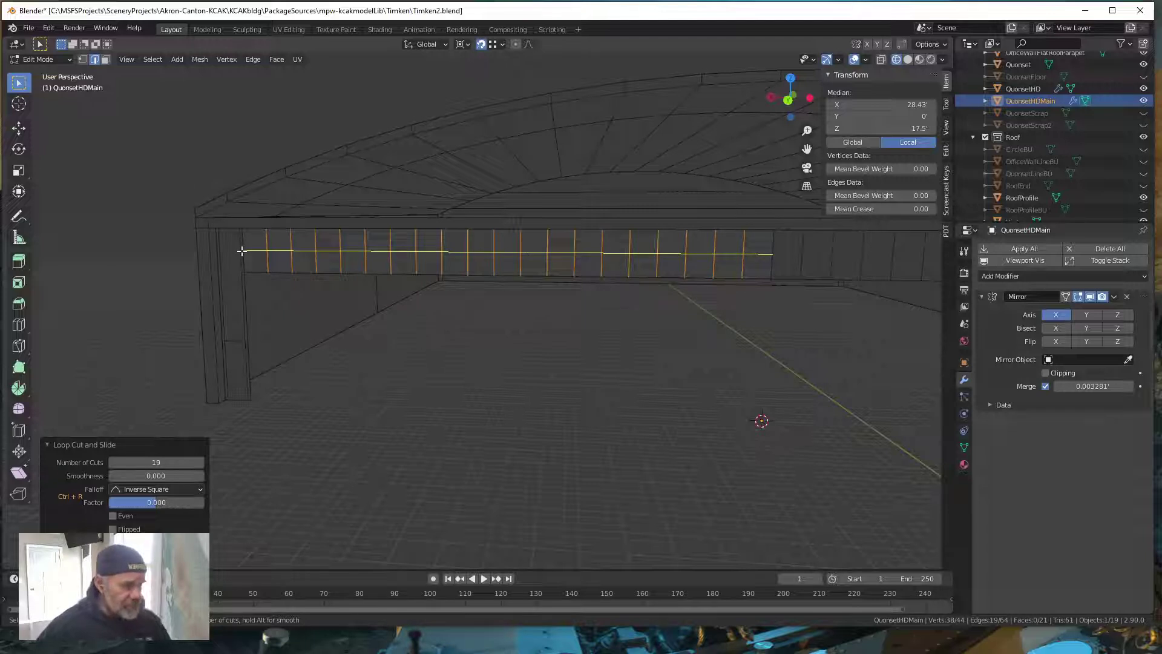
pyautogui.scroll(1, 242, 251)
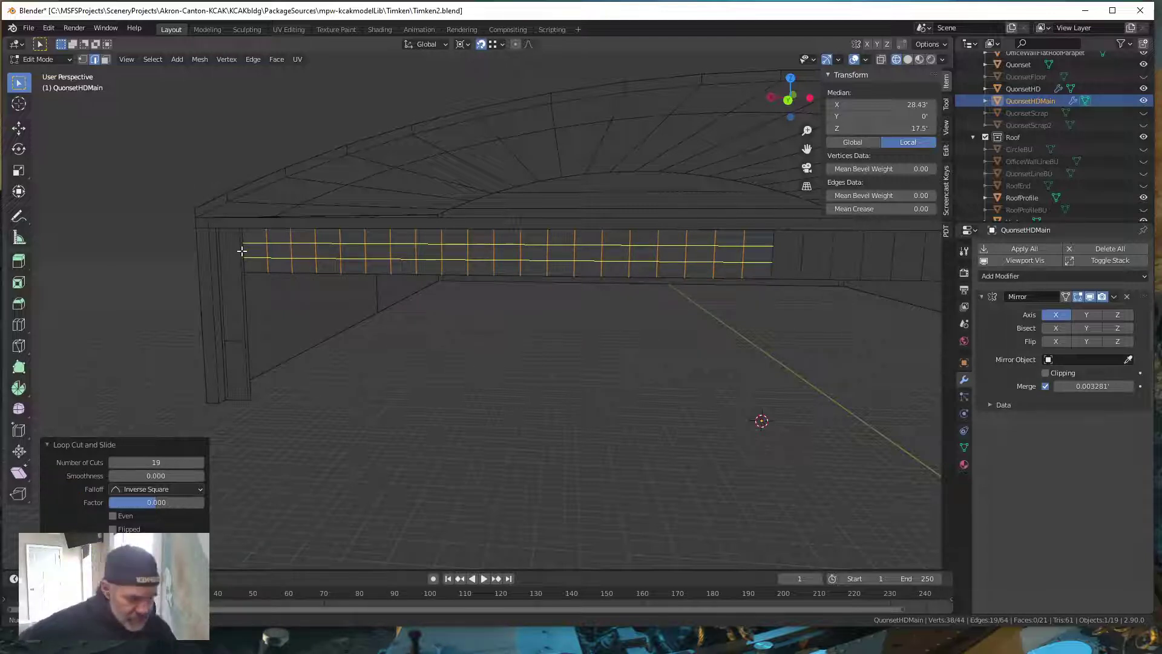
pyautogui.scroll(1, 241, 250)
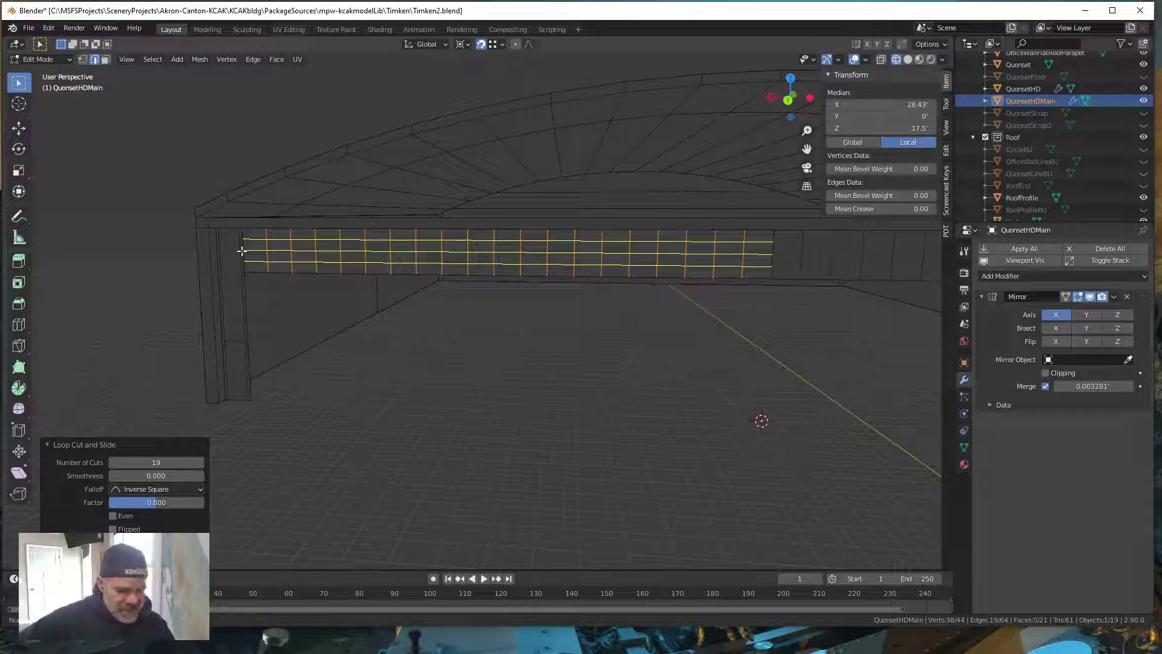
pyautogui.scroll(-1, 242, 250)
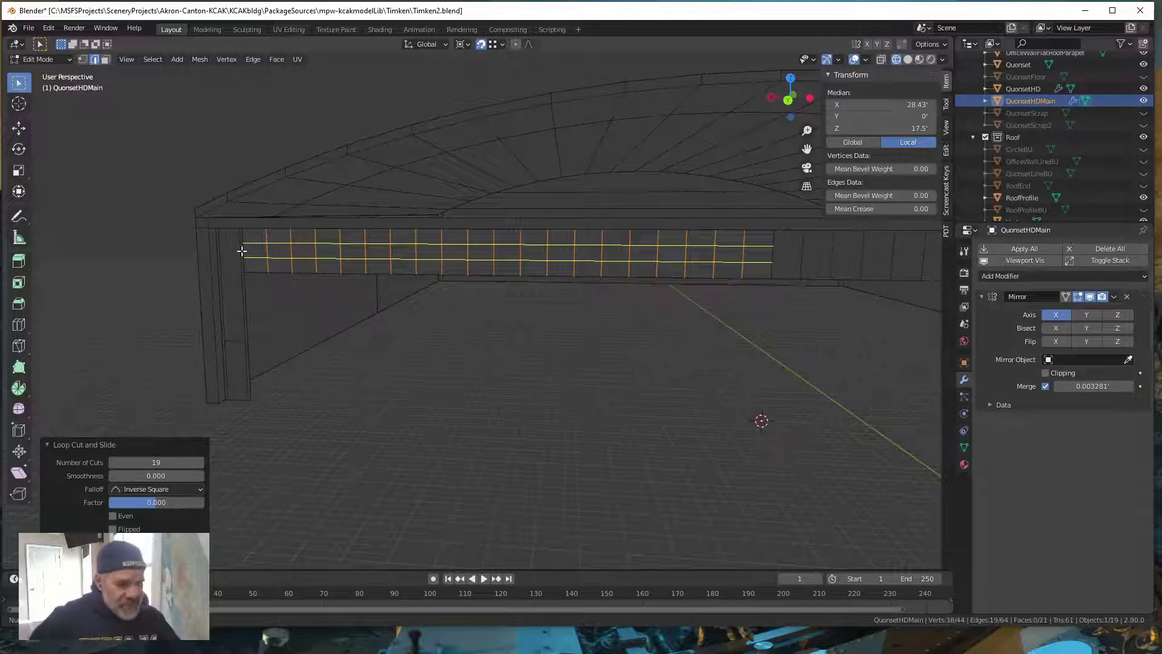
pyautogui.click(241, 251)
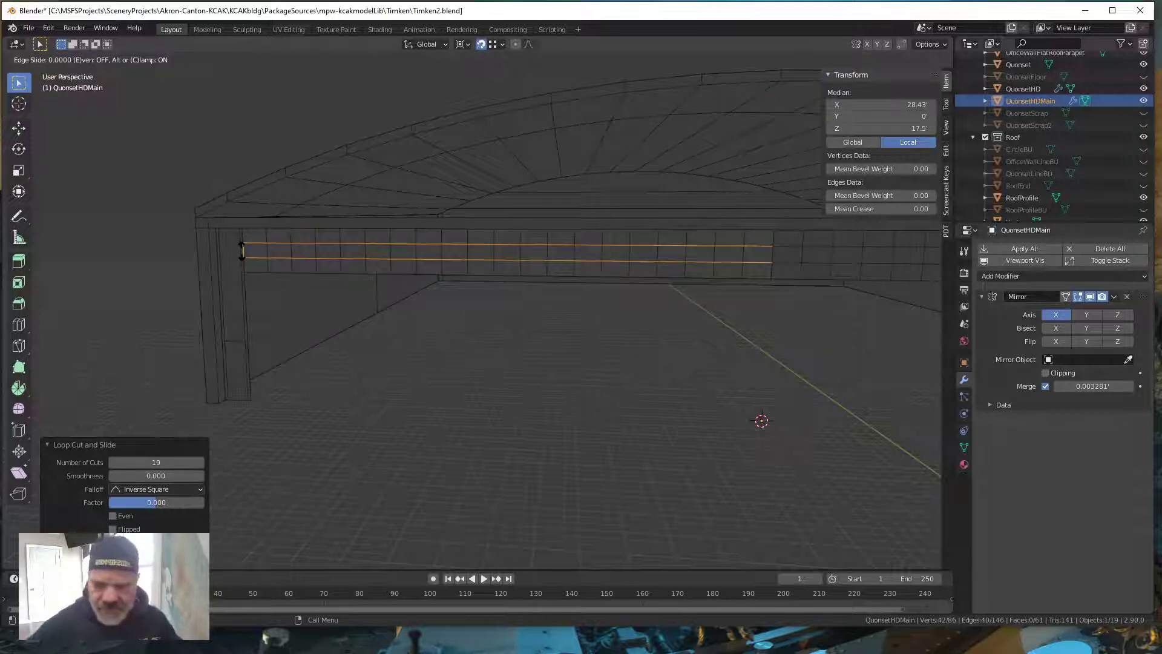
pyautogui.rightClick(242, 251)
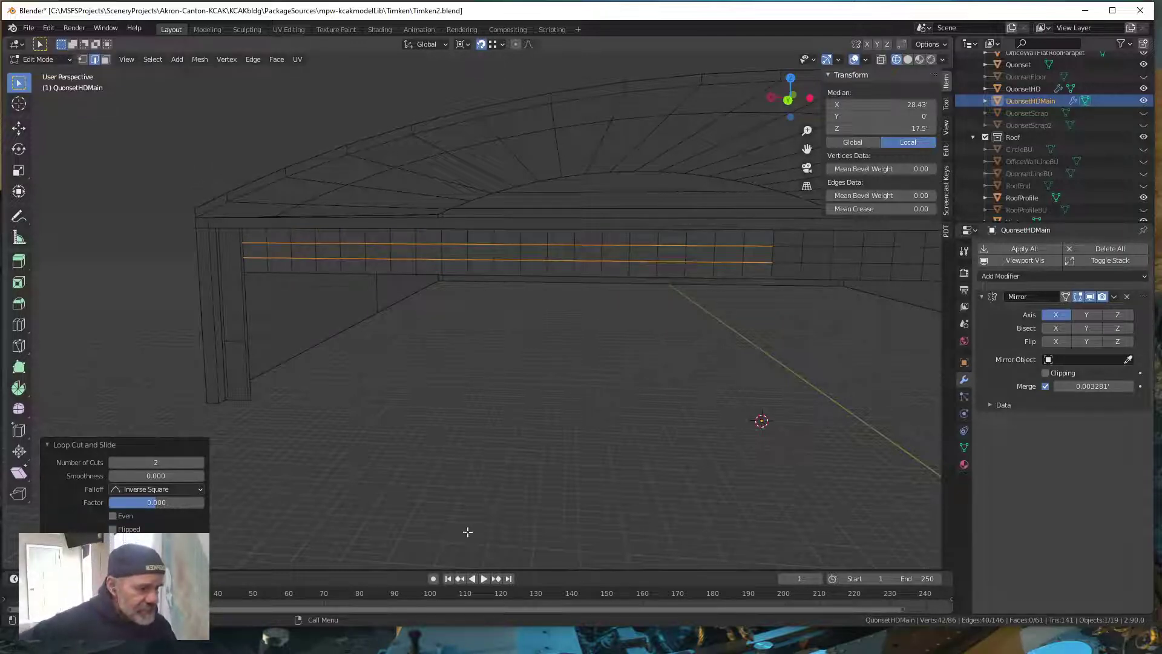
pyautogui.moveTo(487, 487); pyautogui.dragTo(410, 442, button='middle')
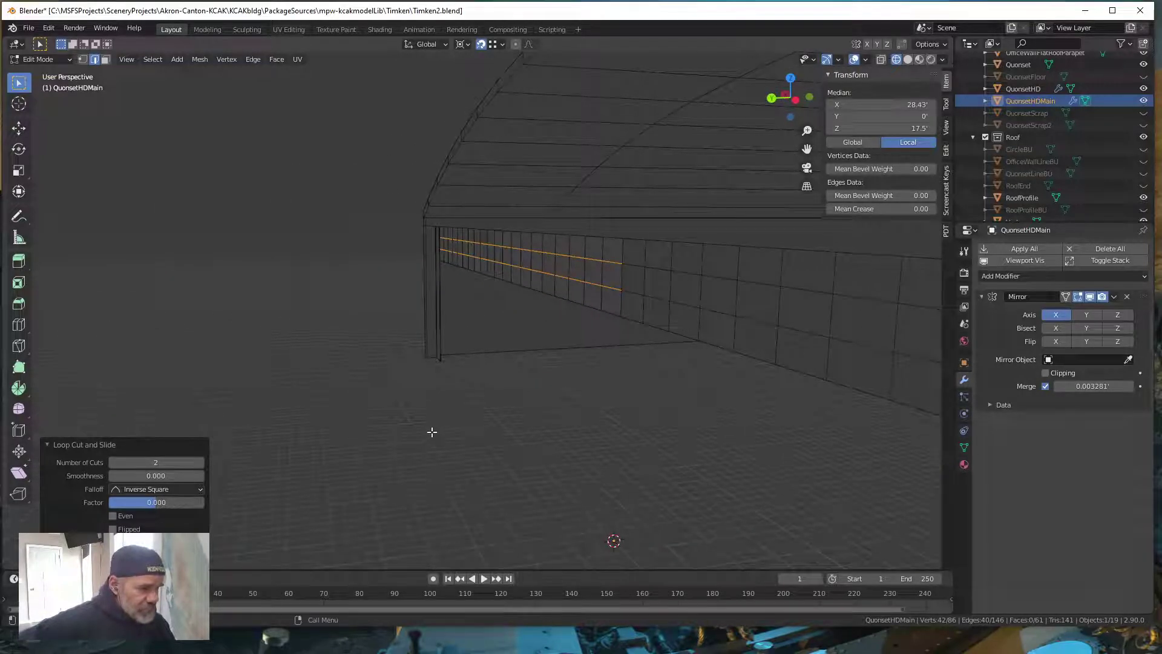
pyautogui.moveTo(380, 403); pyautogui.dragTo(485, 418, button='middle')
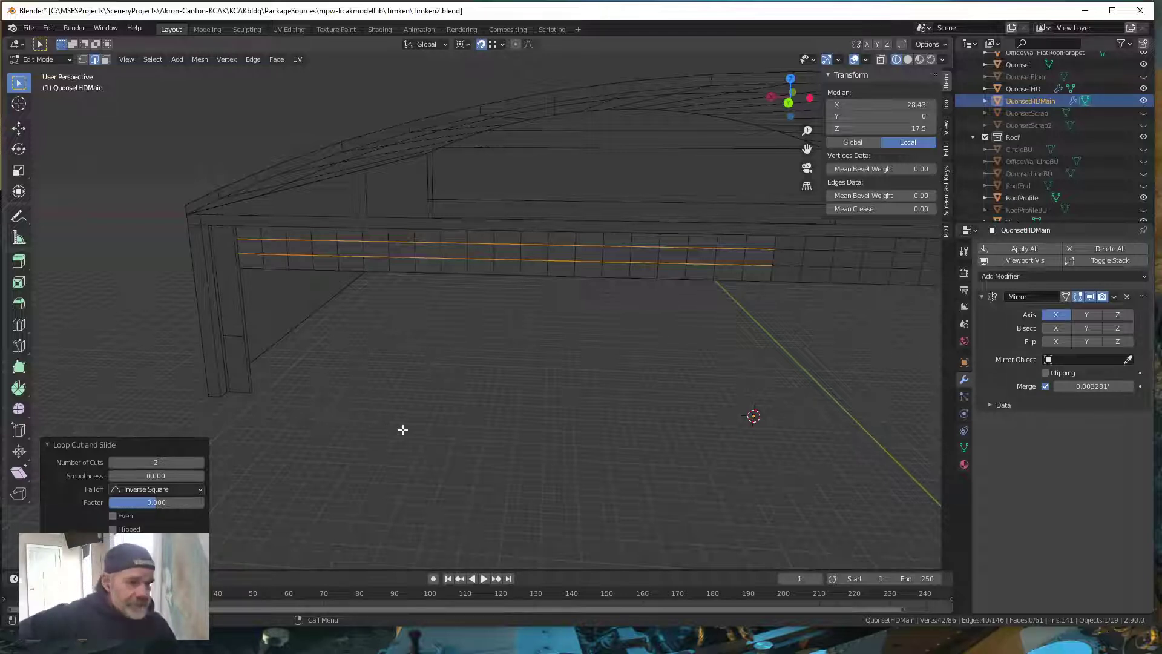
pyautogui.moveTo(402, 428); pyautogui.dragTo(394, 415, button='middle')
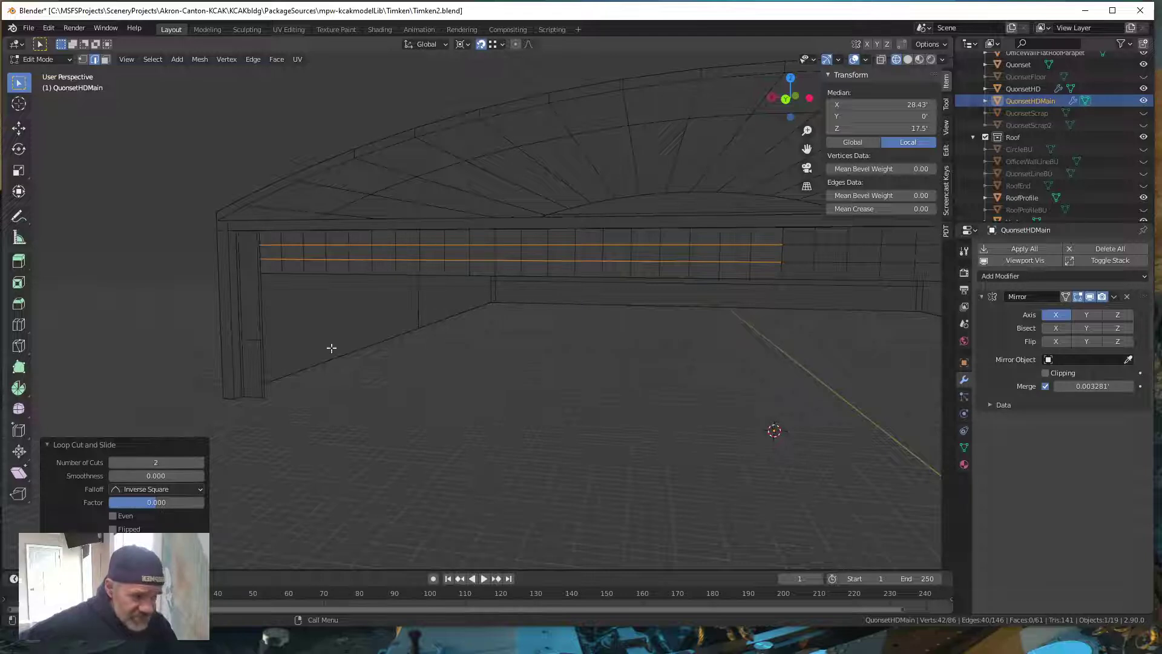
pyautogui.moveTo(371, 386); pyautogui.dragTo(347, 402, button='middle')
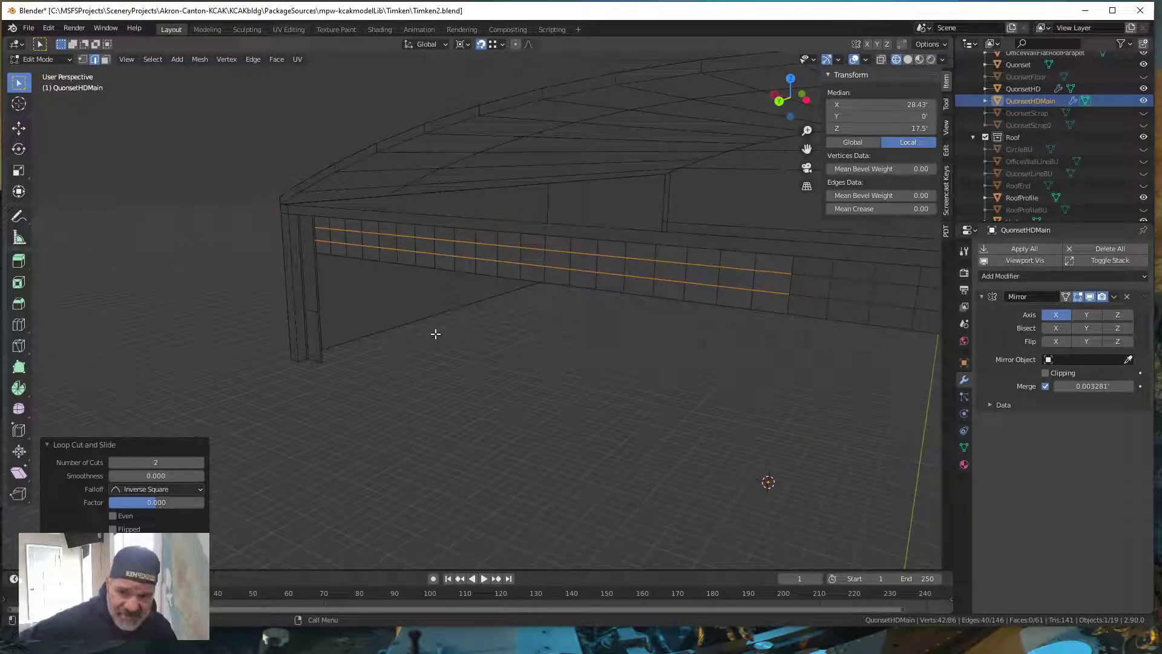
pyautogui.moveTo(423, 337); pyautogui.dragTo(462, 325, button='middle')
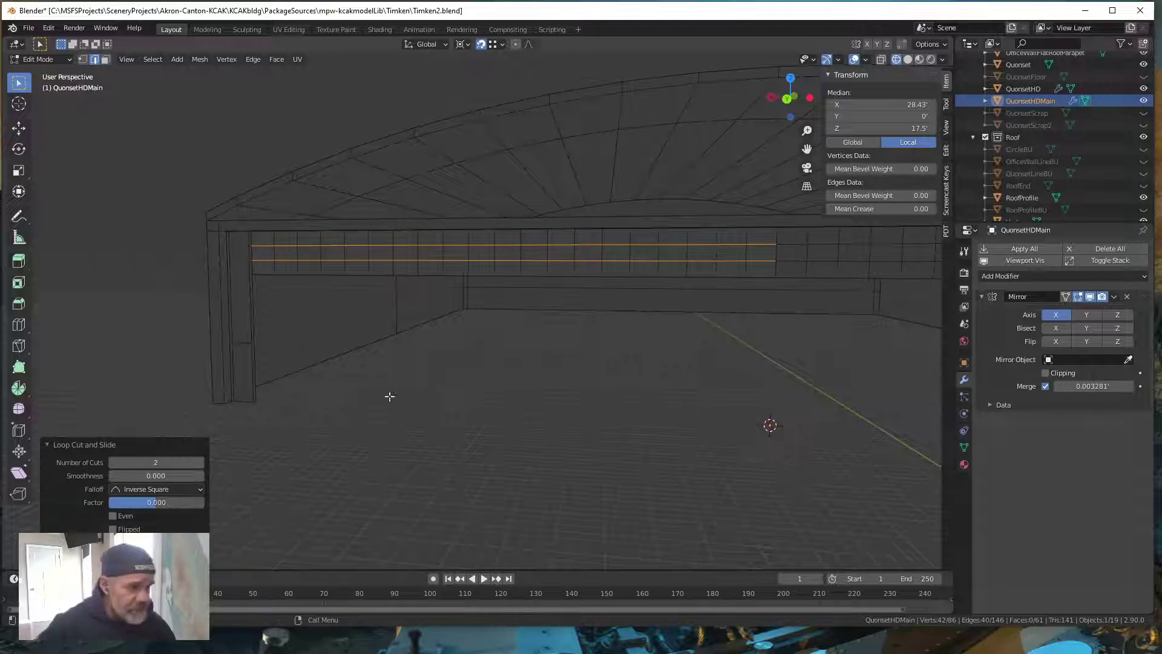
# - Switch to face selection, select all pane faces of the door's upper strip and inset them
pyautogui.click(106, 60)
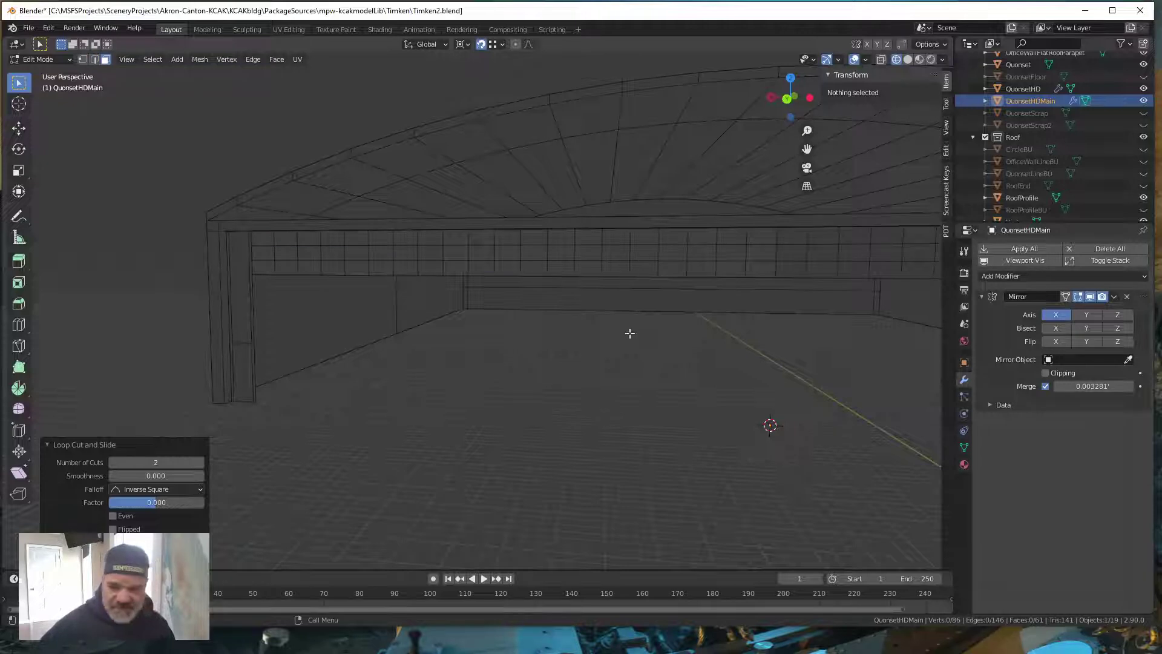
pyautogui.press('a')
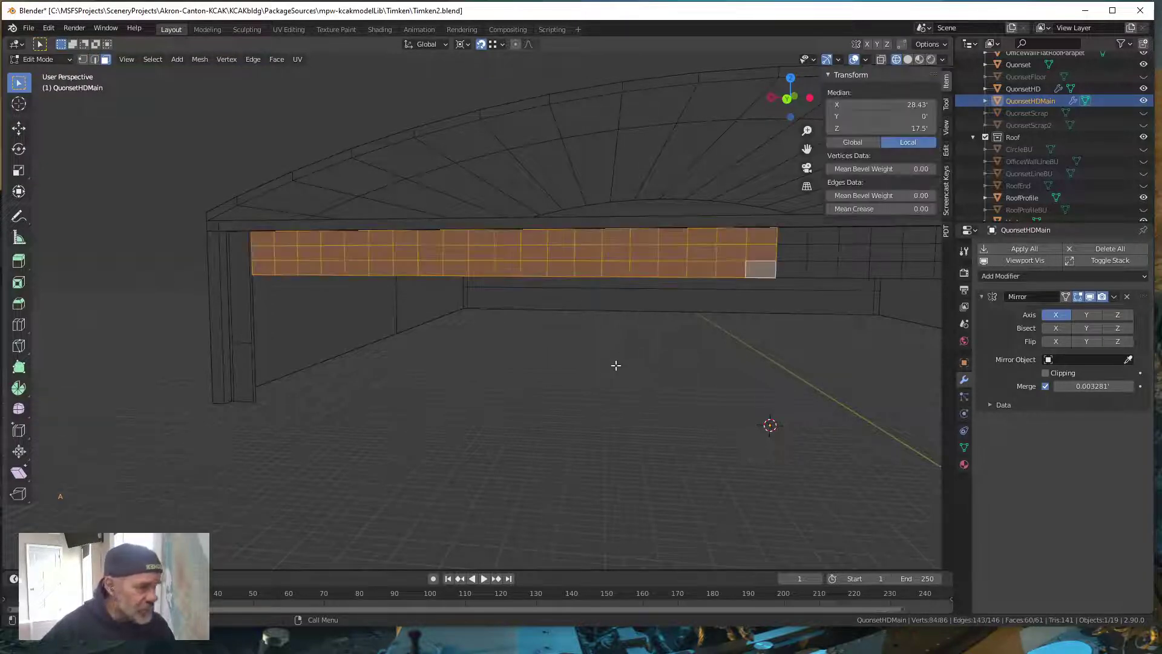
pyautogui.moveTo(535, 400); pyautogui.dragTo(548, 405, button='middle')
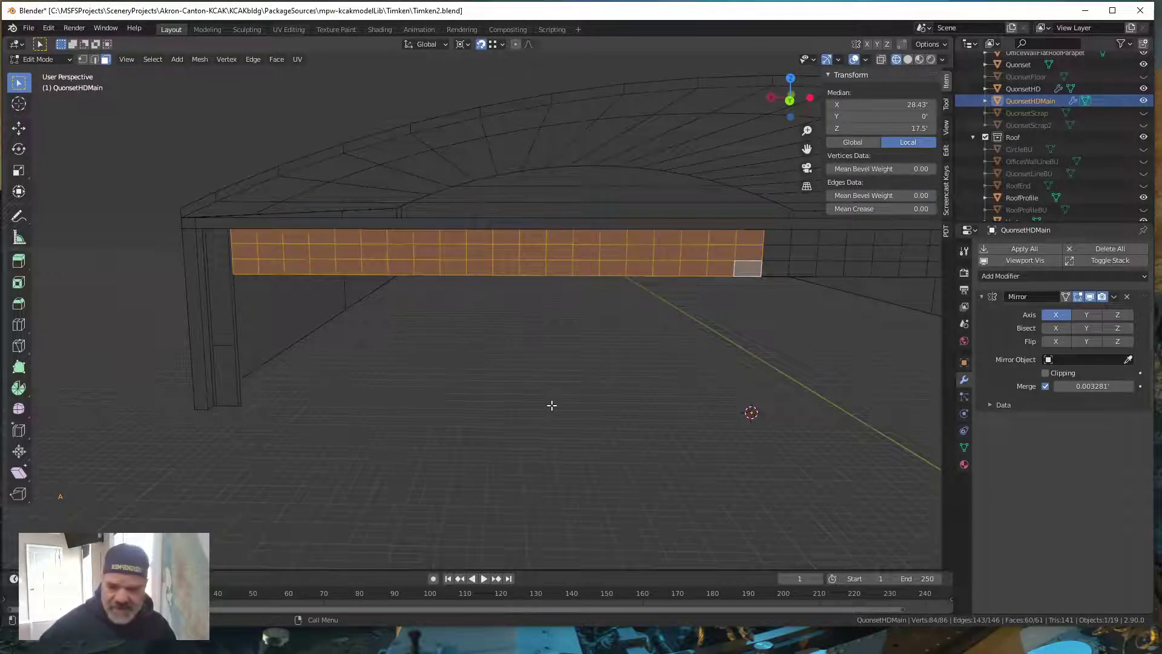
pyautogui.press('`')
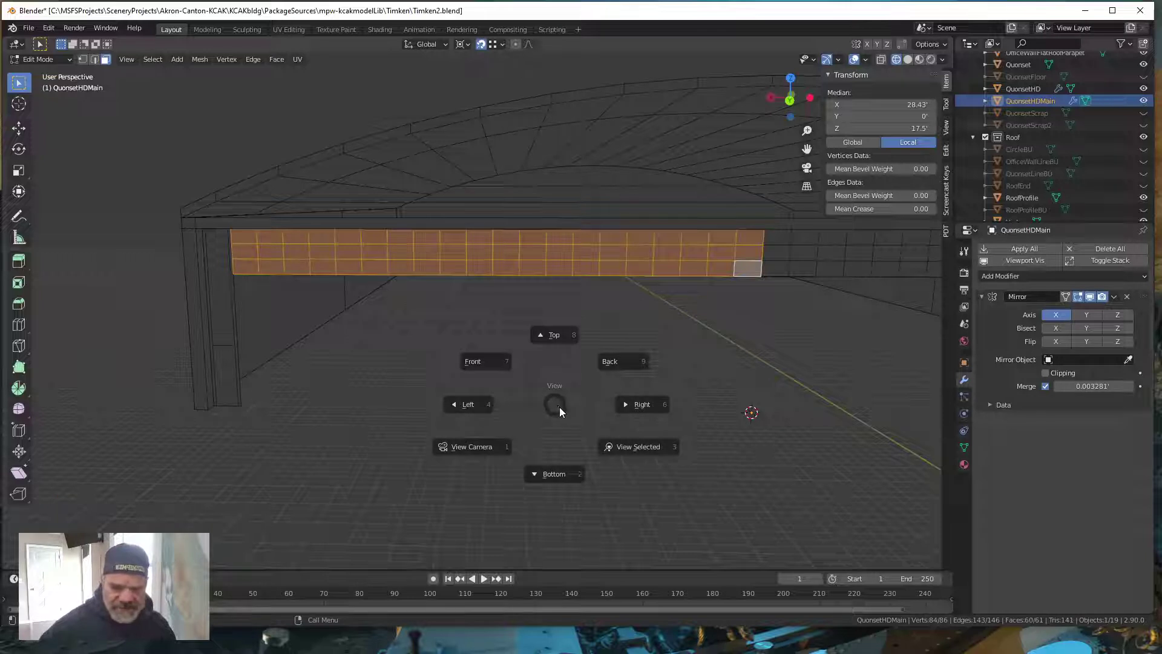
pyautogui.press('9')
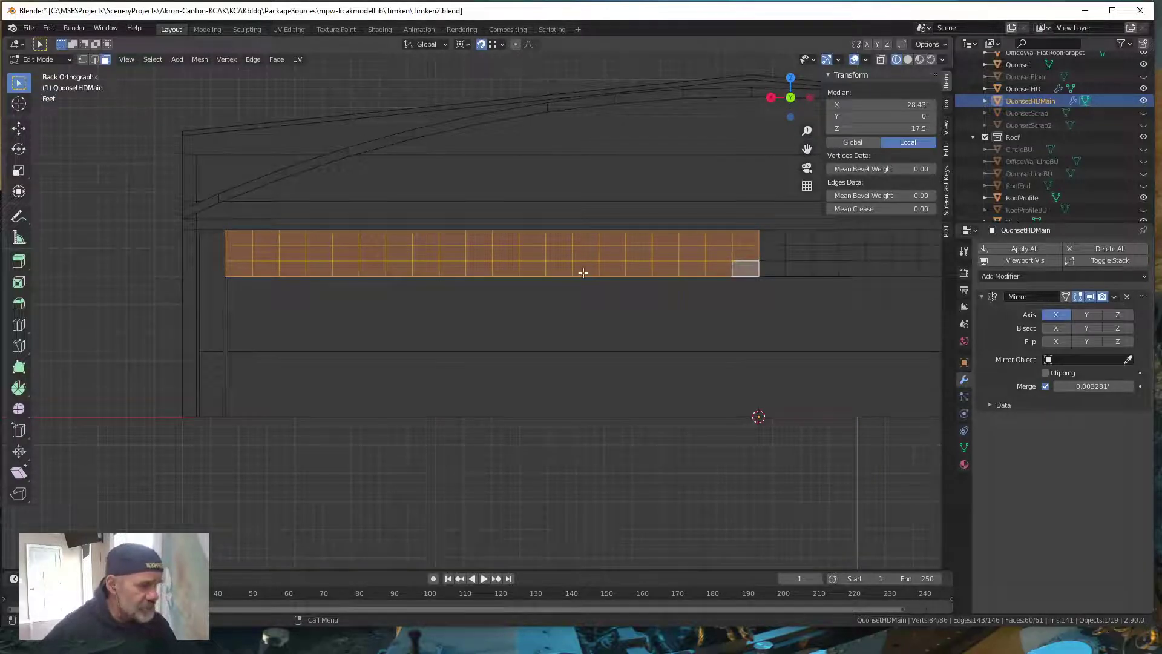
pyautogui.scroll(1, 596, 280)
pyautogui.scroll(-1, 591, 280)
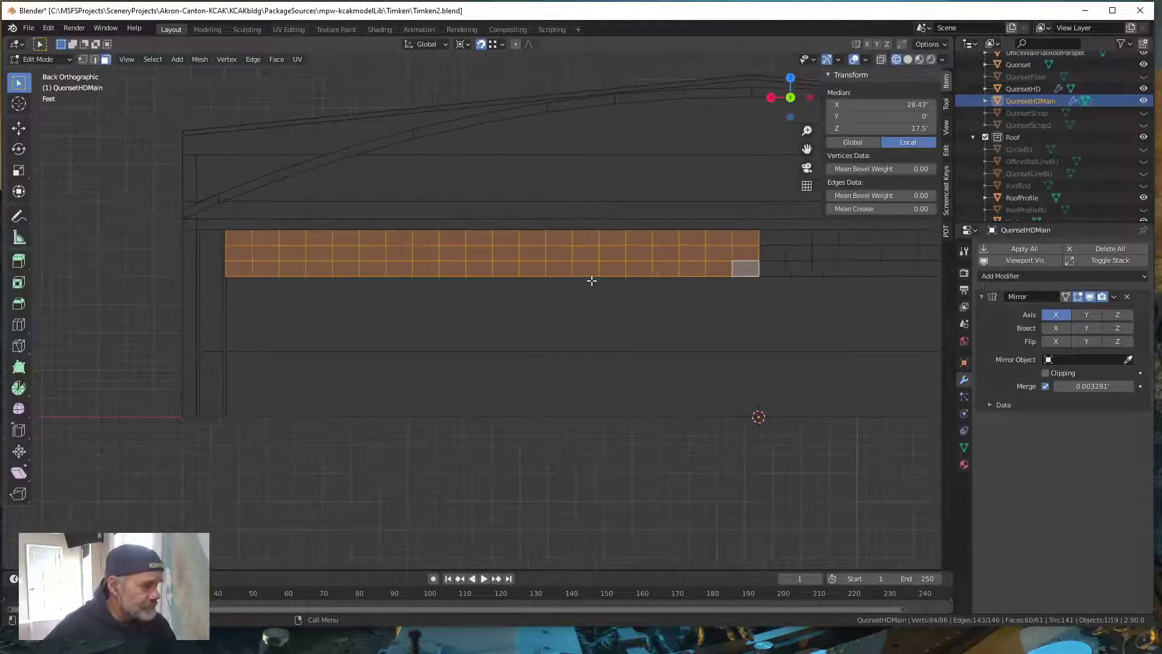
pyautogui.press('i')
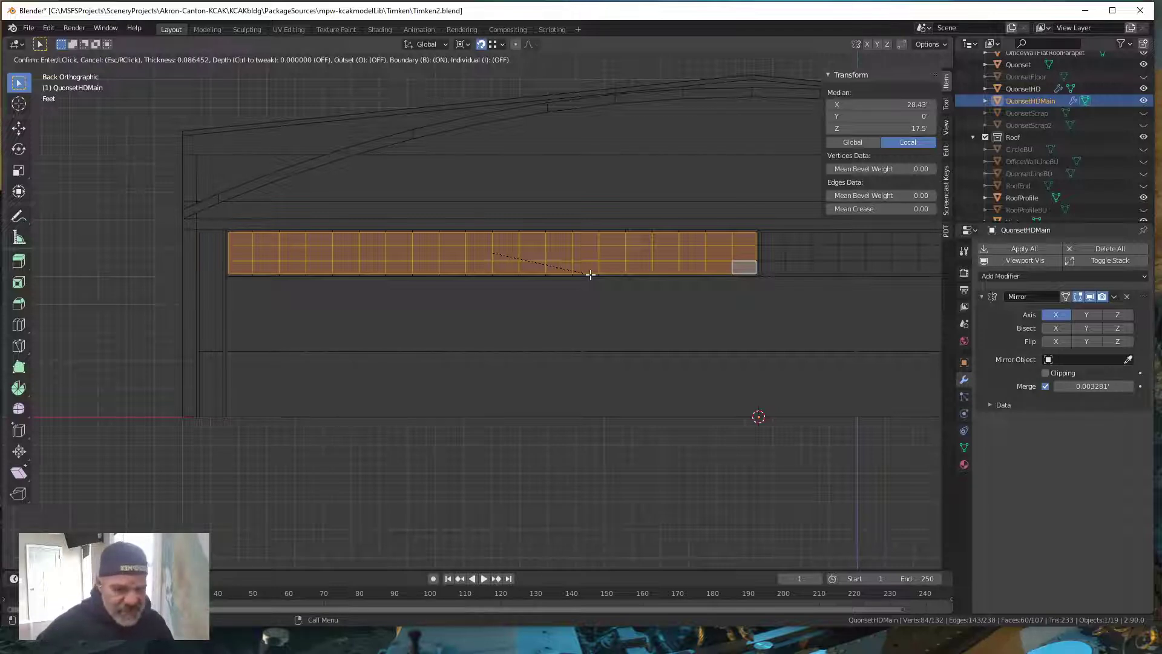
# - Inset the selected window grid faces as one region, with individual inset off and a thickness of 0.25'
pyautogui.press('i')
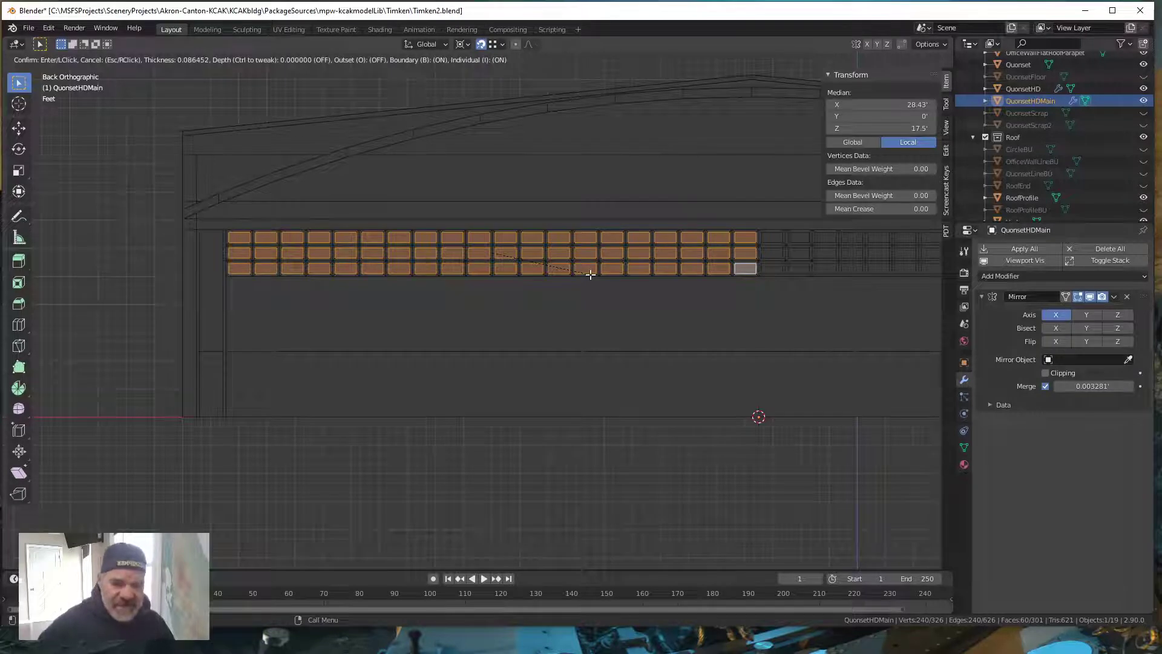
pyautogui.press('i')
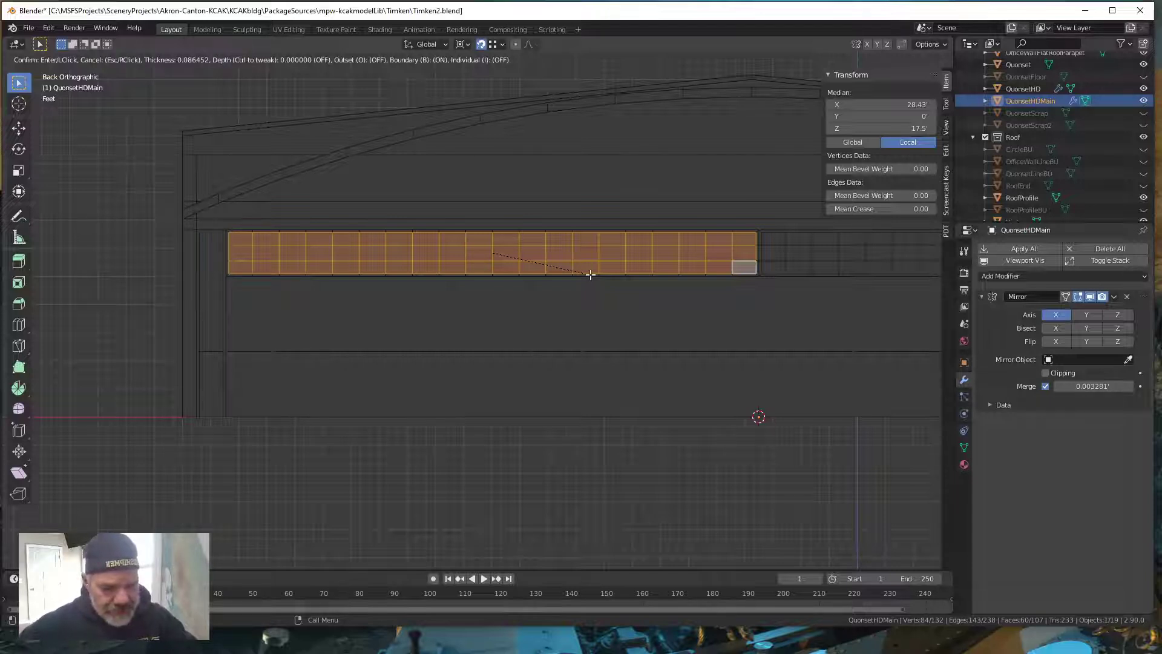
pyautogui.press('=')
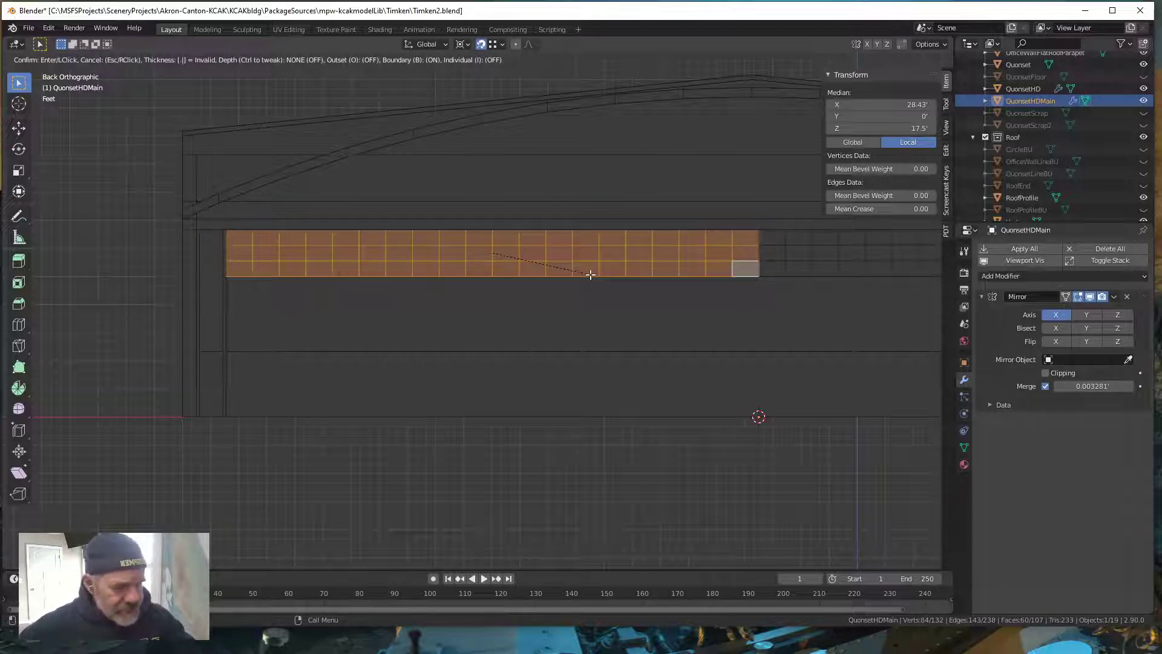
pyautogui.write('.25')
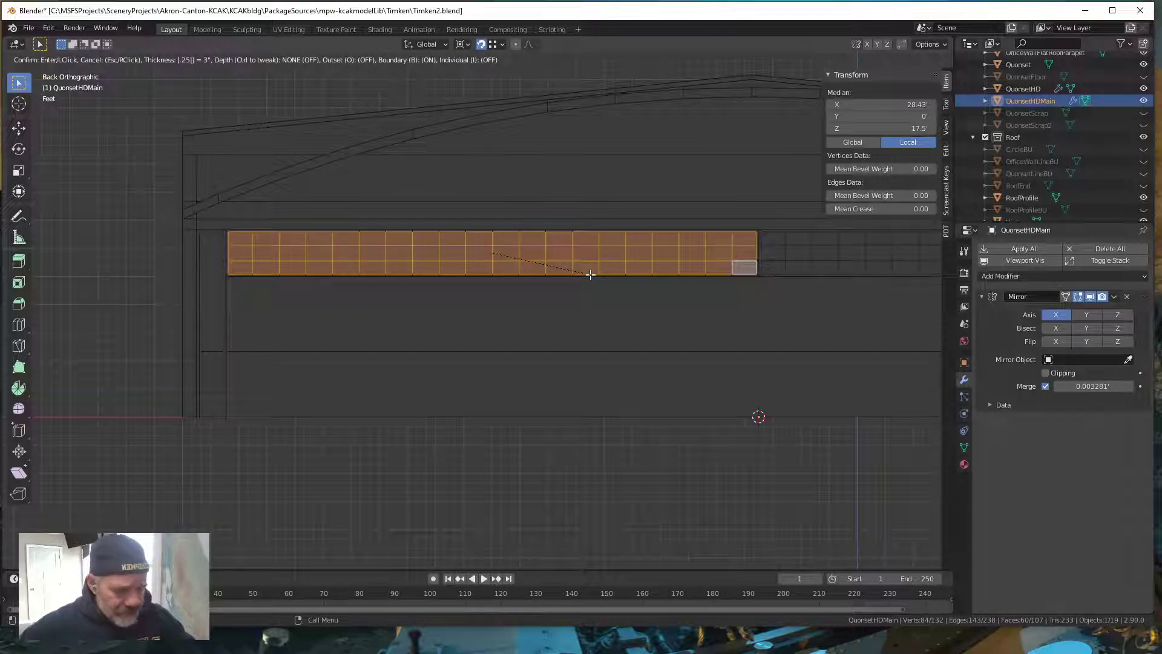
pyautogui.press('Return')
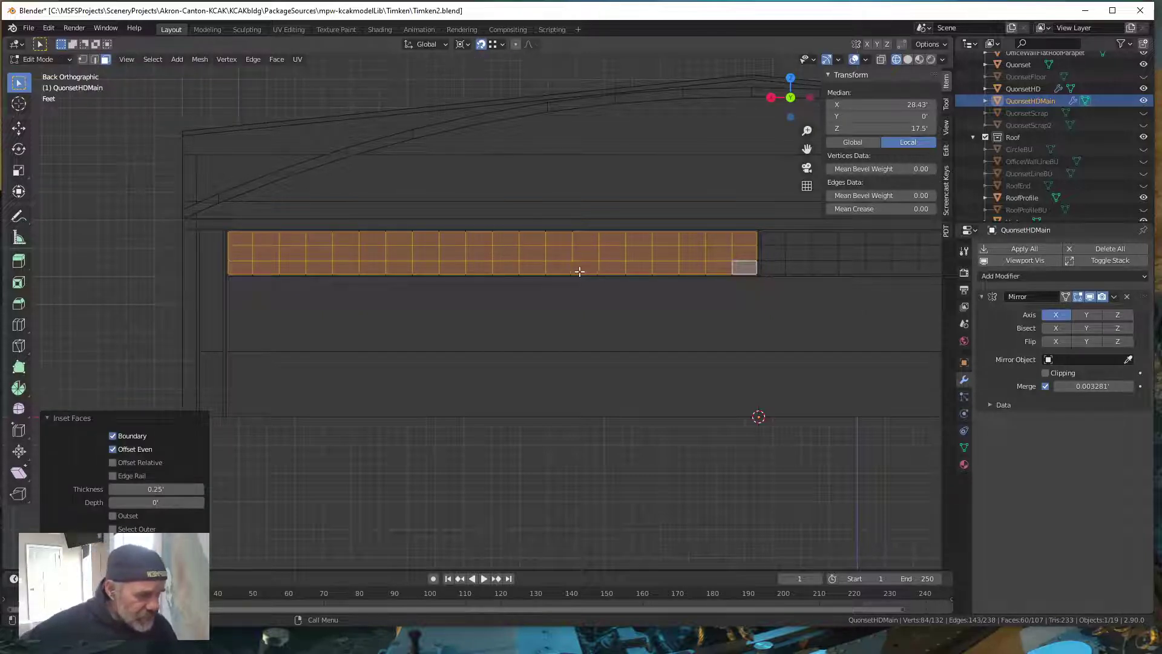
pyautogui.moveTo(644, 319)
pyautogui.mouseDown(button='middle')
pyautogui.moveTo(602, 335)
pyautogui.moveTo(645, 333)
pyautogui.moveTo(605, 324)
pyautogui.moveTo(636, 325)
pyautogui.mouseUp(button='middle')
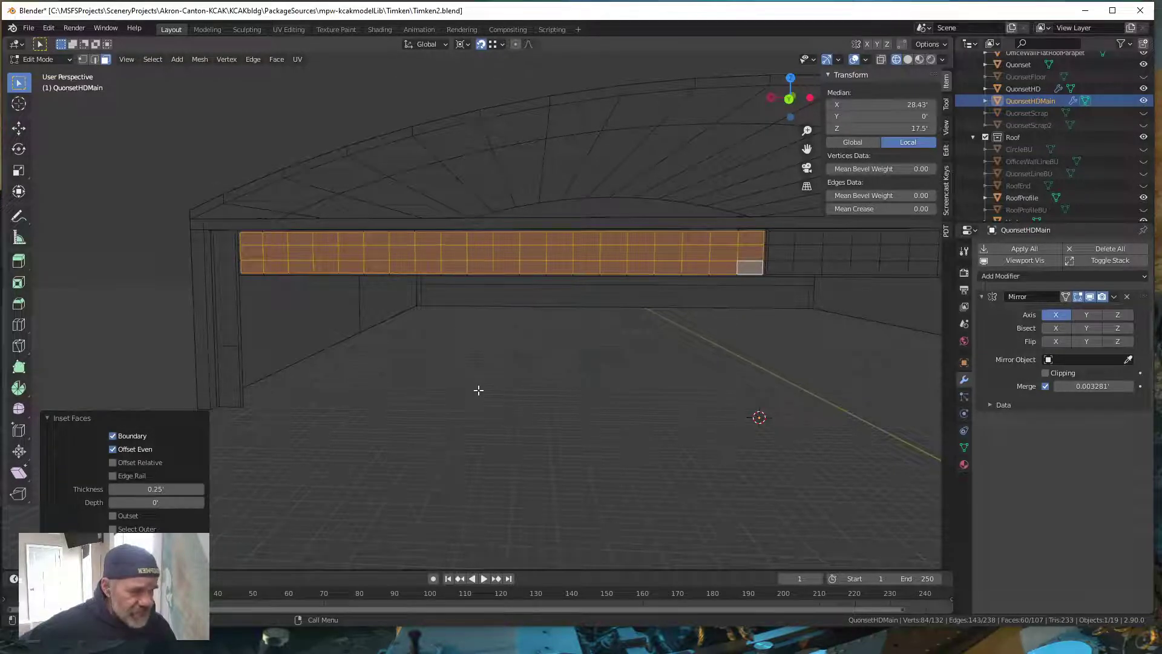
pyautogui.moveTo(478, 389)
pyautogui.mouseDown(button='middle')
pyautogui.moveTo(460, 391)
pyautogui.moveTo(491, 389)
pyautogui.moveTo(475, 391)
pyautogui.moveTo(479, 382)
pyautogui.mouseUp(button='middle')
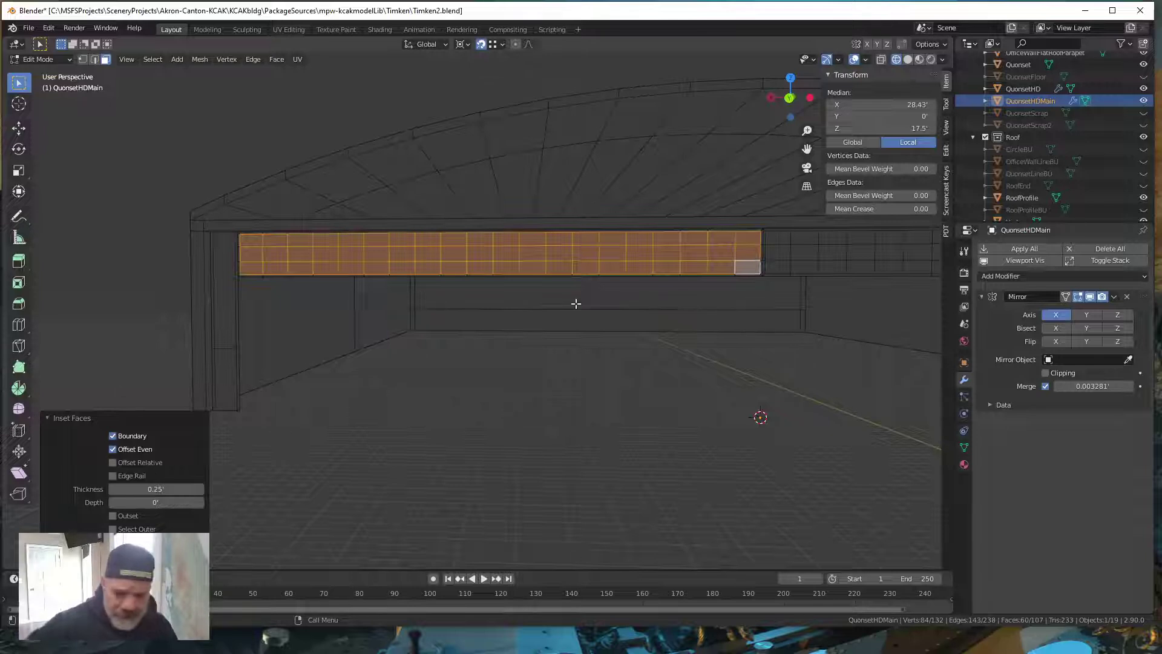
# - Invert the face selection and hide the border faces around the window grid along with the door panel below
pyautogui.click(154, 59)
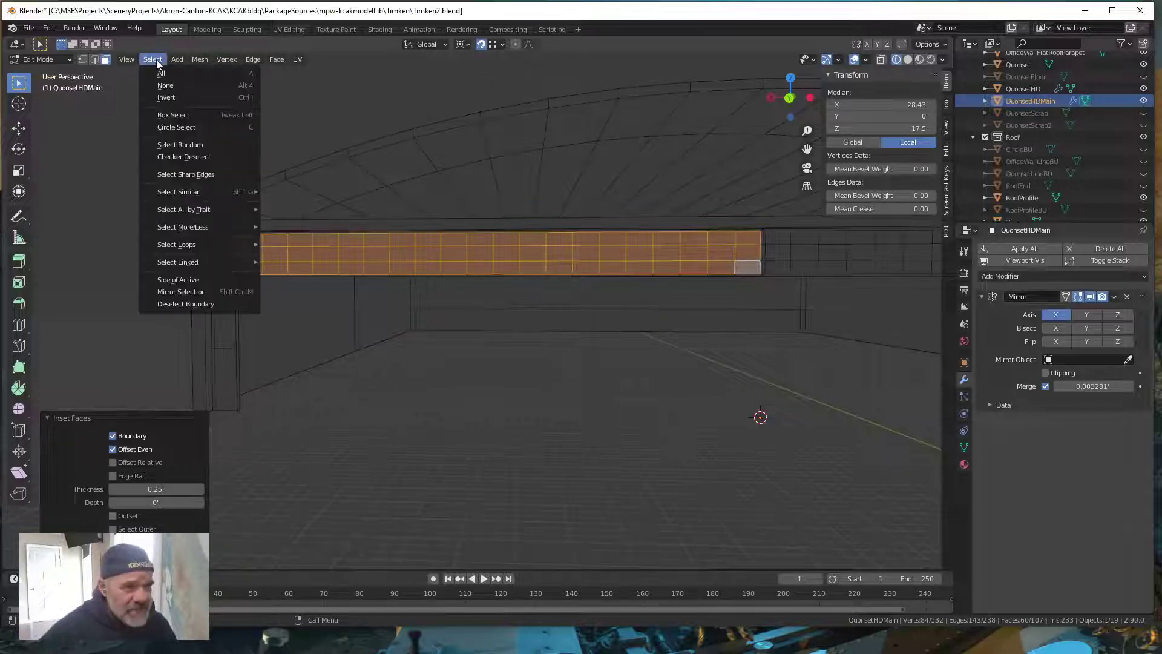
pyautogui.click(167, 98)
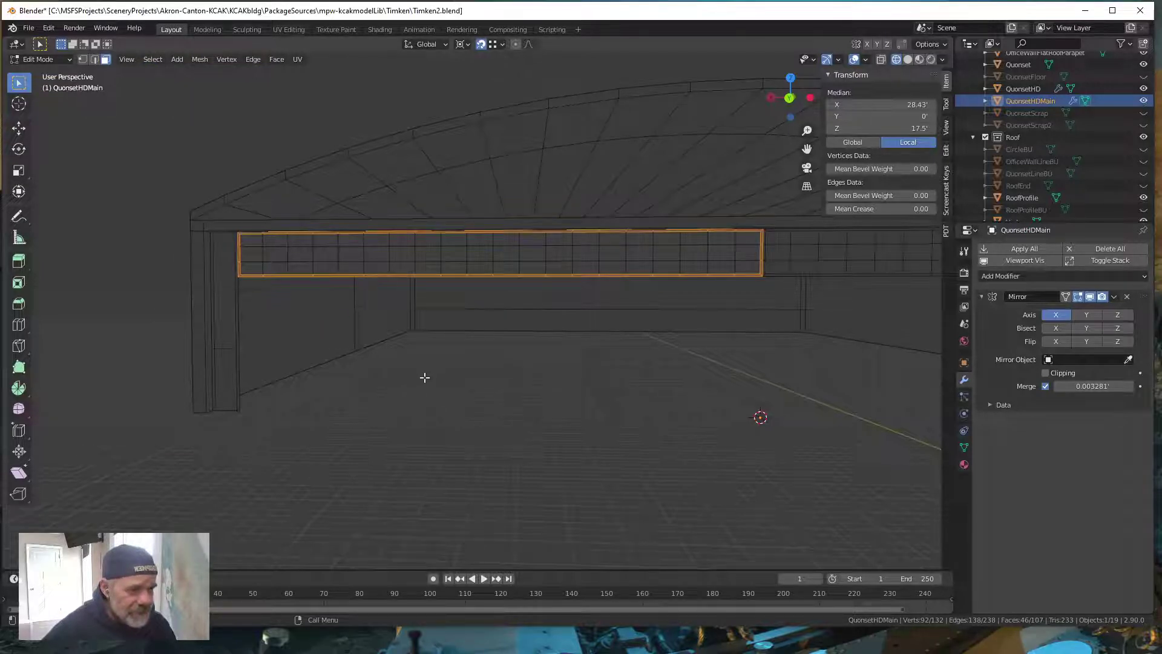
pyautogui.moveTo(441, 371)
pyautogui.mouseDown(button='middle')
pyautogui.moveTo(346, 375)
pyautogui.moveTo(436, 384)
pyautogui.moveTo(511, 371)
pyautogui.moveTo(446, 384)
pyautogui.mouseUp(button='middle')
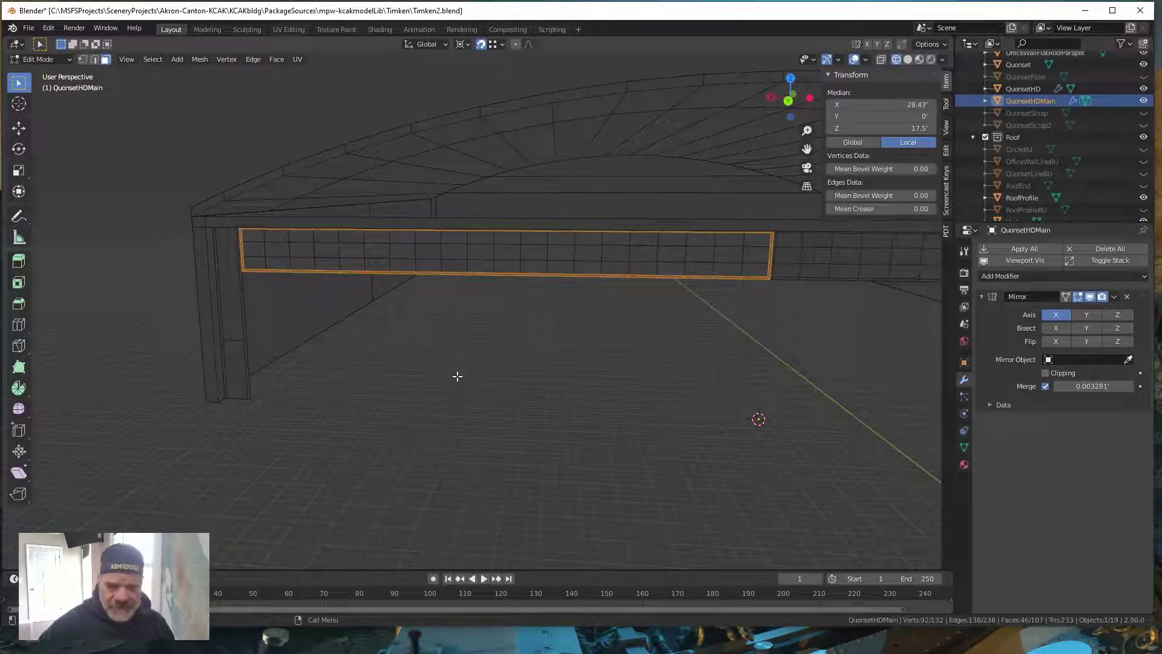
pyautogui.press('h')
pyautogui.moveTo(458, 376)
pyautogui.mouseDown(button='middle')
pyautogui.moveTo(475, 368)
pyautogui.moveTo(457, 379)
pyautogui.mouseUp(button='middle')
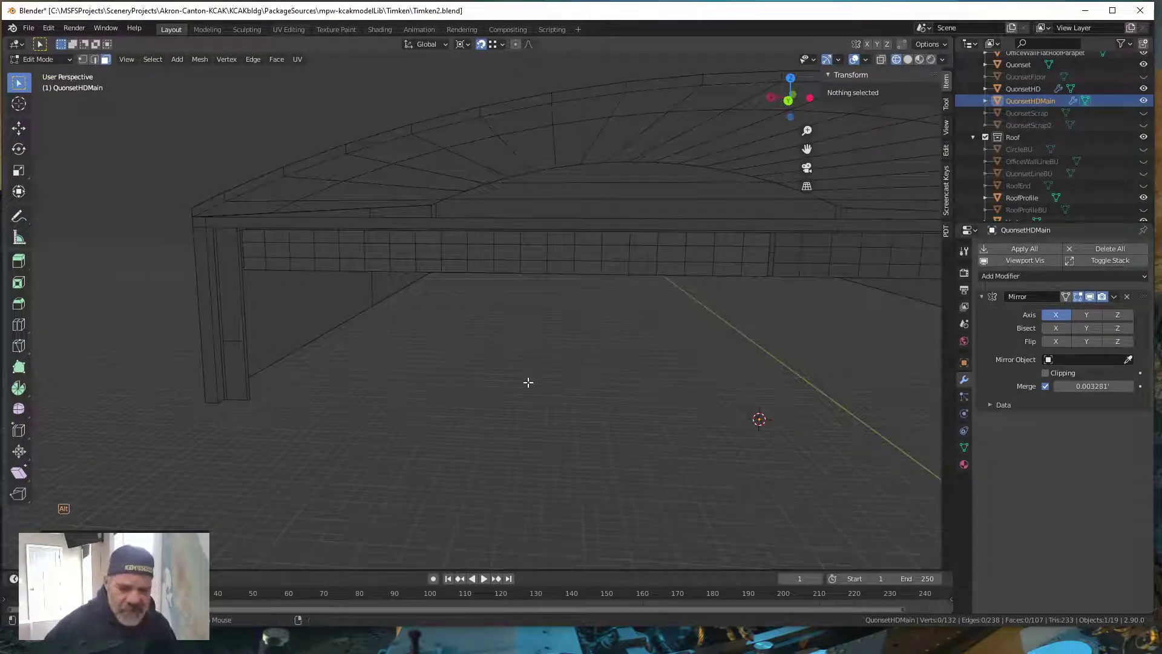
pyautogui.hotkey('alt', 'h')
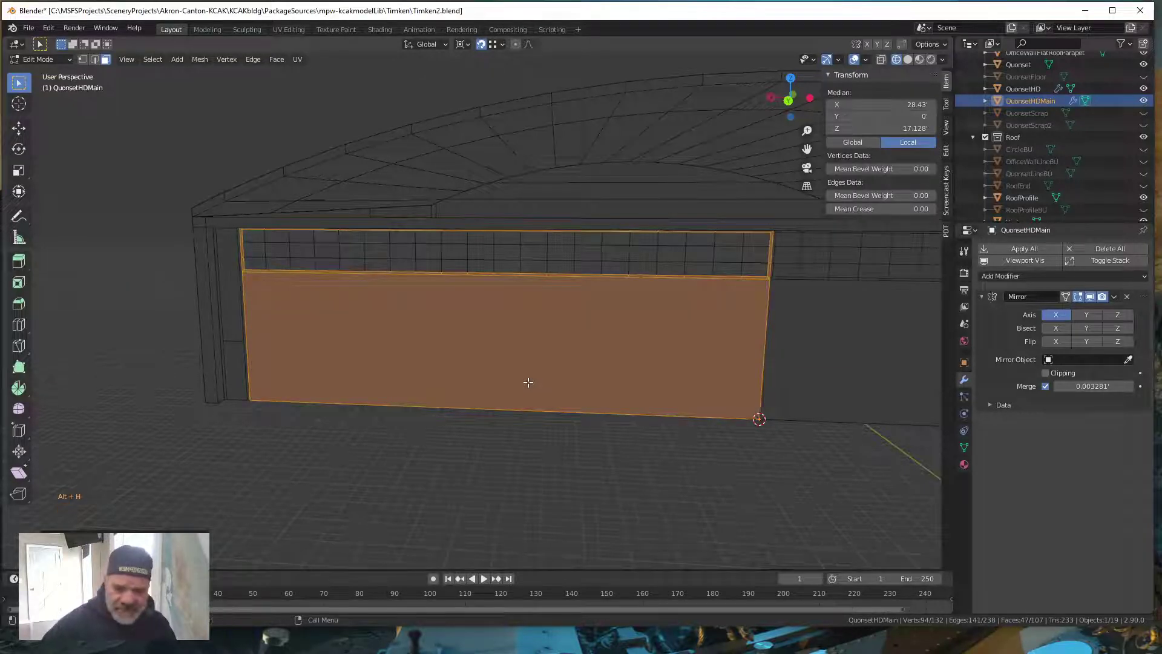
pyautogui.press('h')
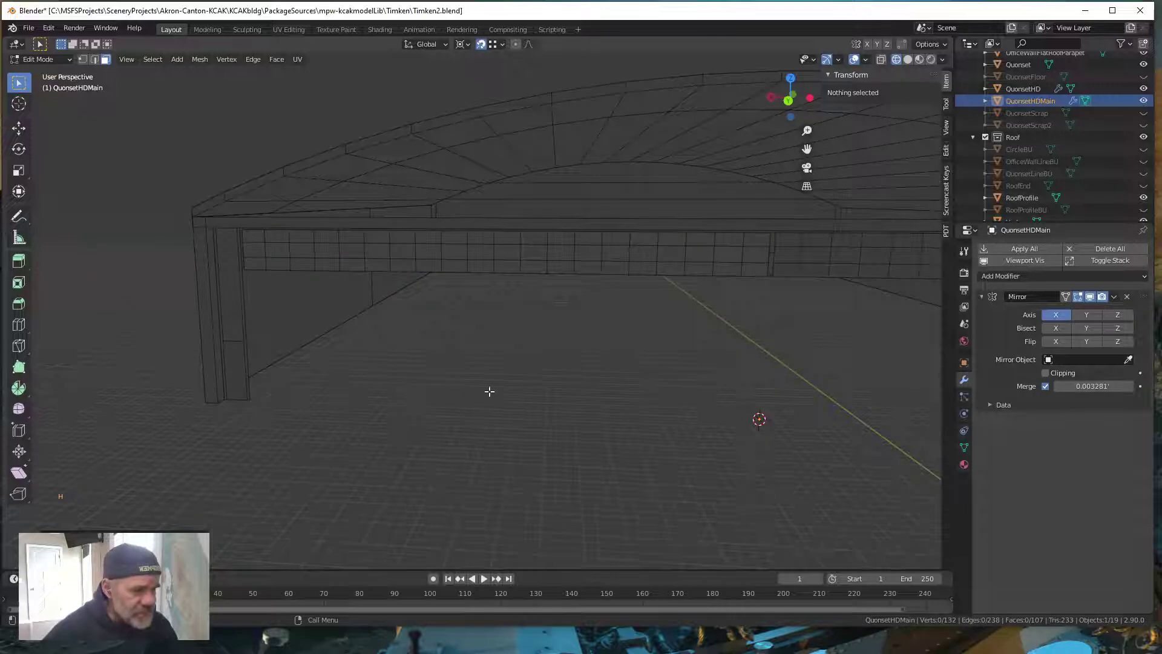
# - Select all visible window pane faces and, in back view, inset them individually with a thickness of 0.05'
pyautogui.moveTo(488, 391); pyautogui.dragTo(493, 392, button='middle')
pyautogui.press('a')
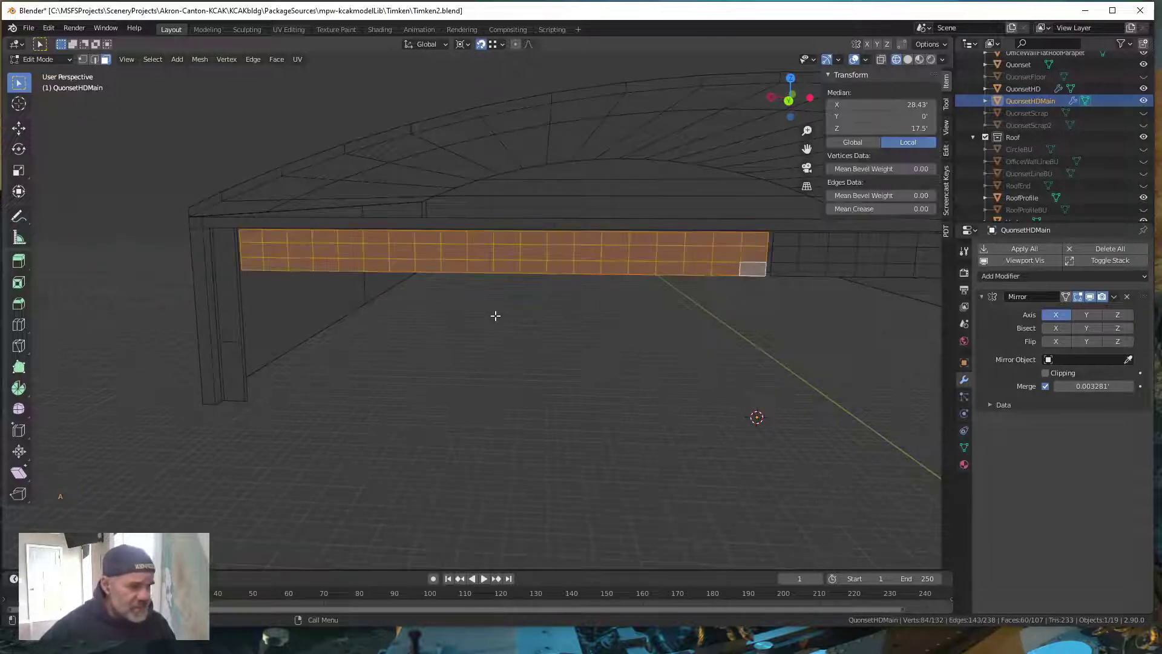
pyautogui.moveTo(517, 347)
pyautogui.mouseDown(button='middle')
pyautogui.moveTo(529, 358)
pyautogui.moveTo(520, 349)
pyautogui.mouseUp(button='middle')
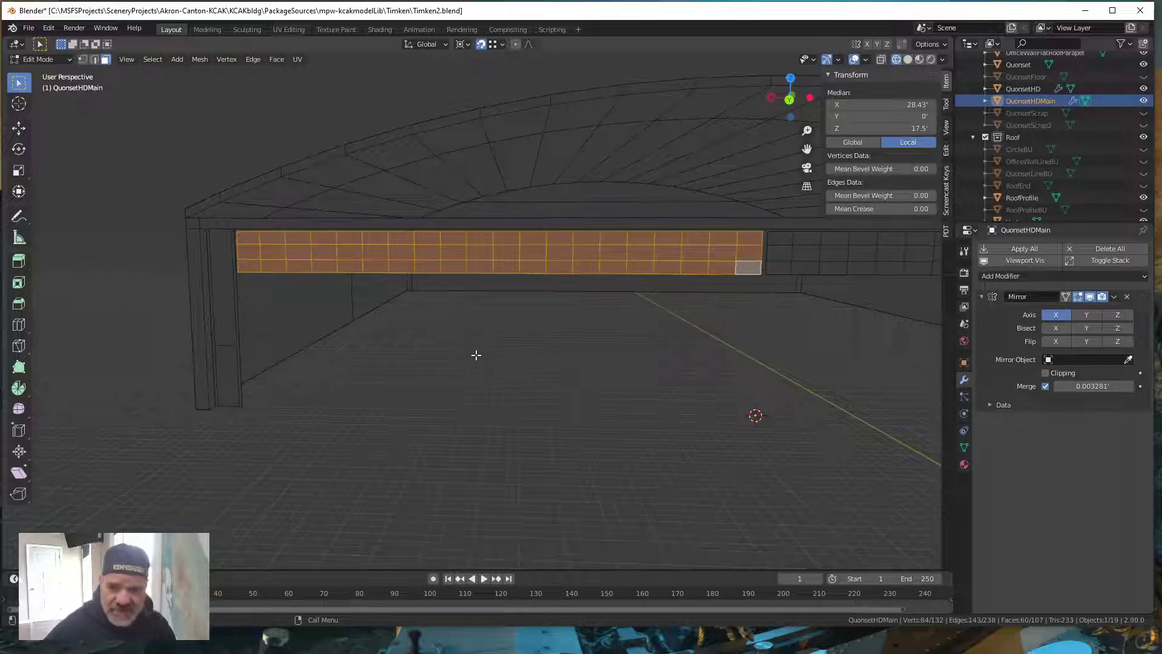
pyautogui.moveTo(467, 314); pyautogui.dragTo(461, 310, button='middle')
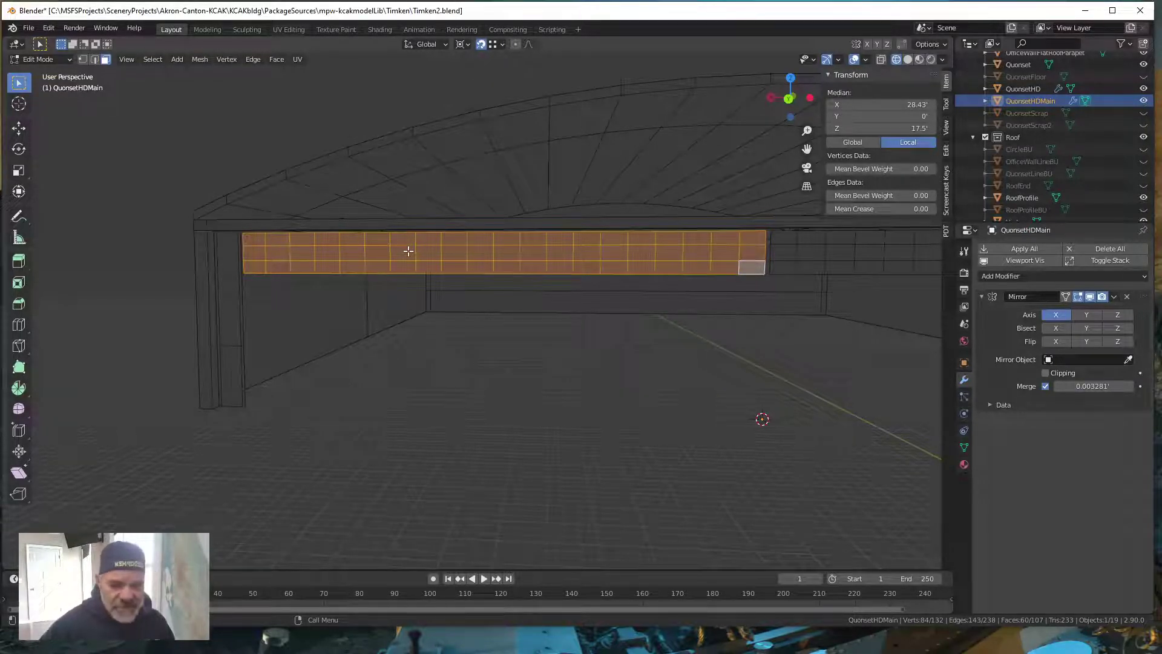
pyautogui.press('`')
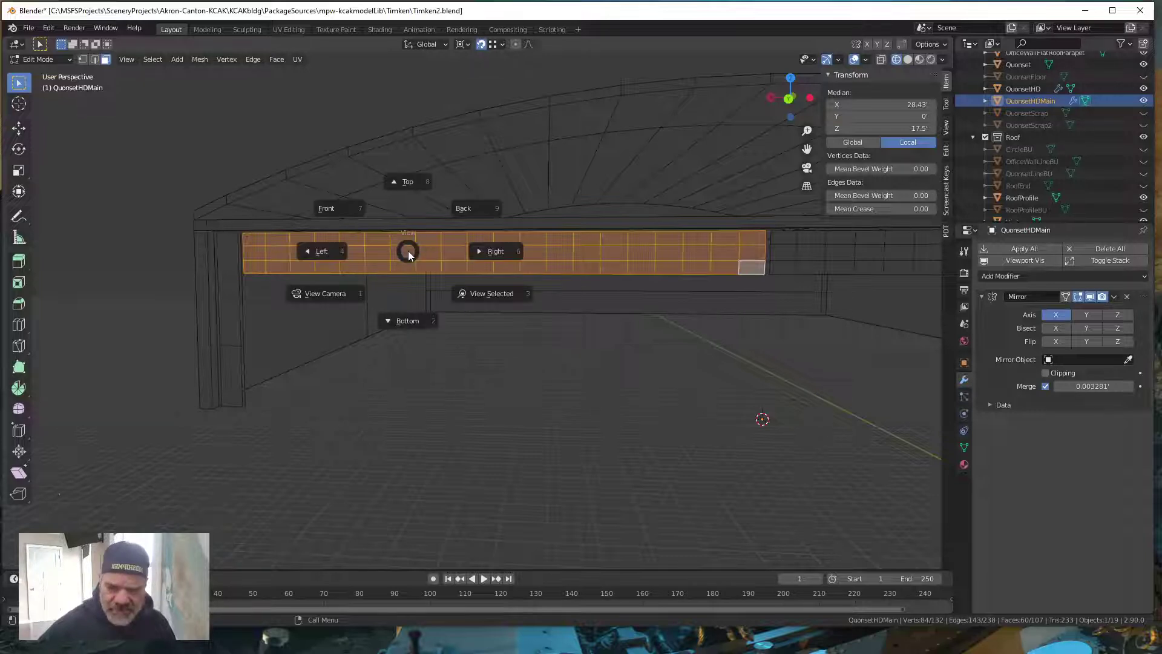
pyautogui.press('9')
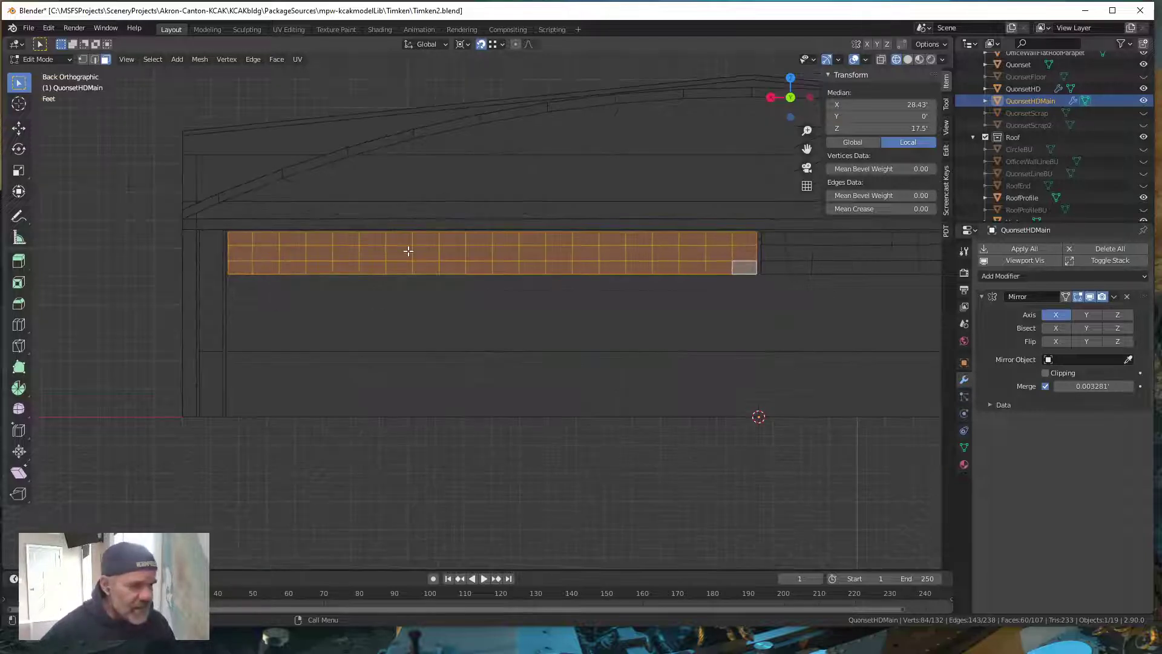
pyautogui.scroll(2, 457, 277)
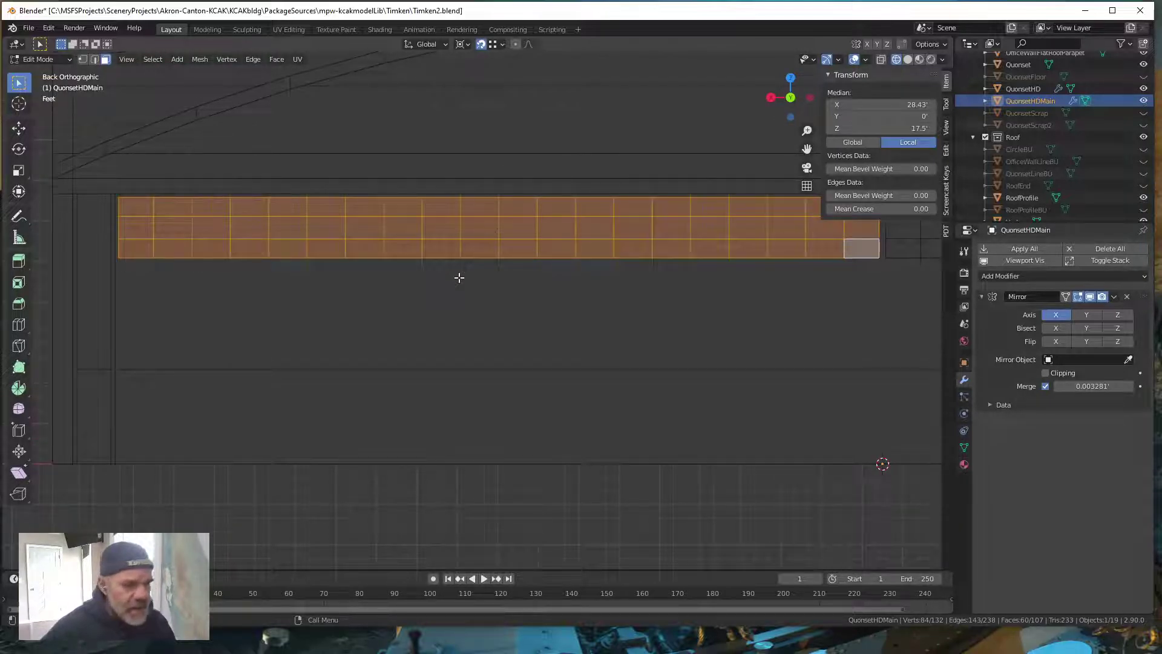
pyautogui.press('i')
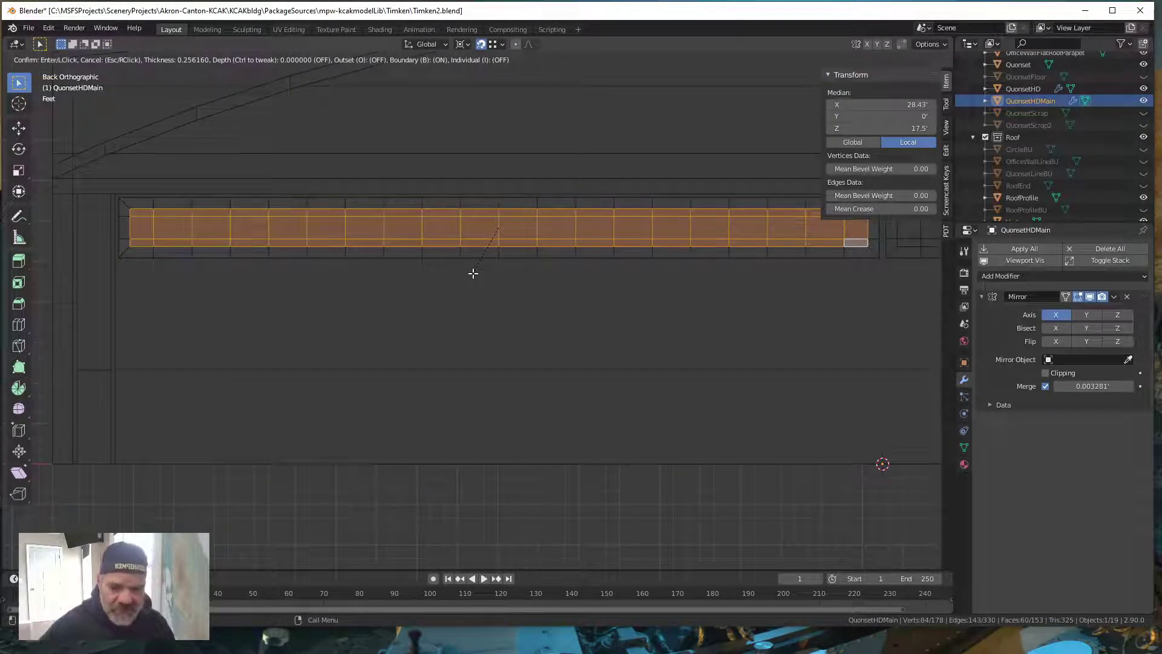
pyautogui.press('i')
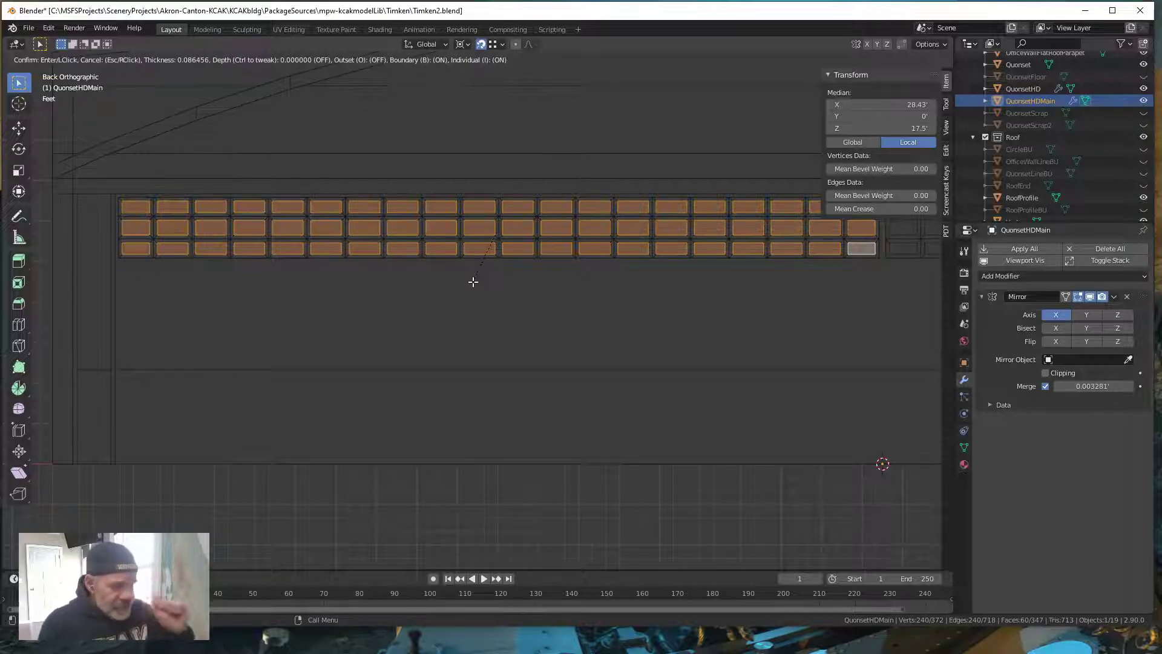
pyautogui.write('.05')
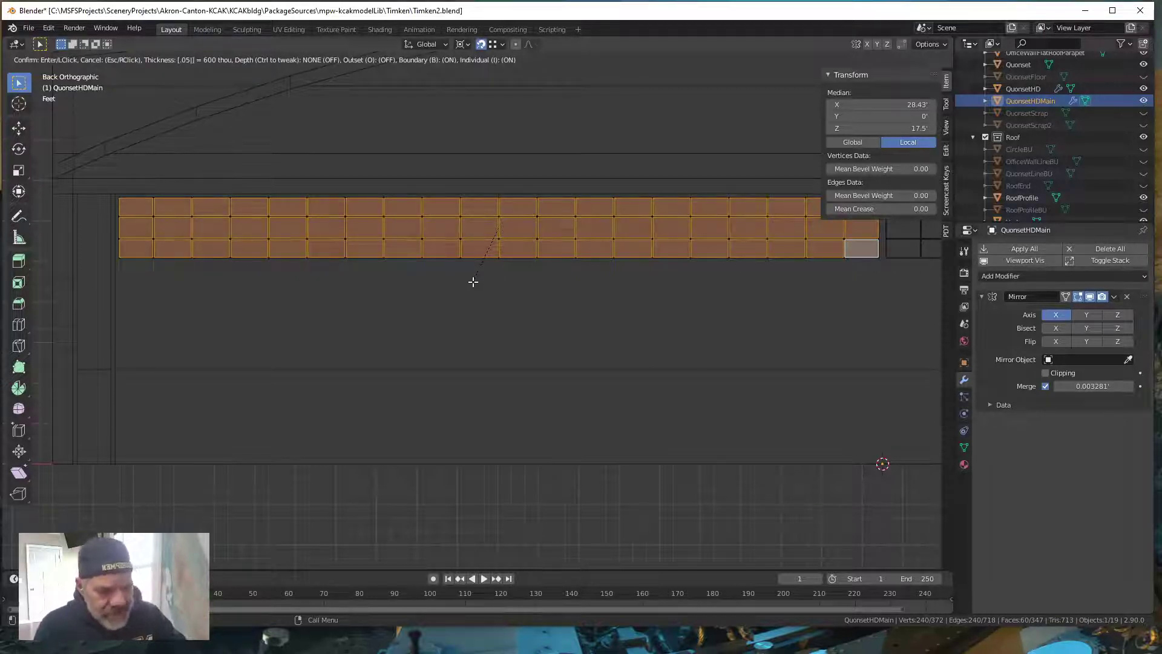
pyautogui.click(473, 281)
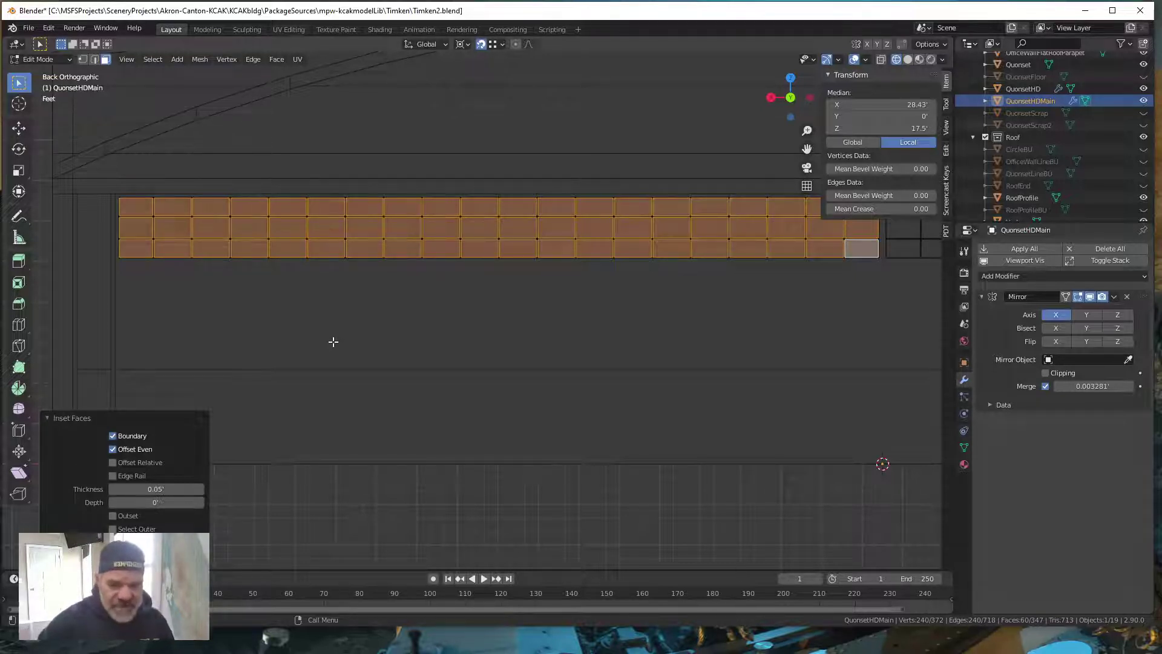
# - Separate the selected pane faces into their own object and rename it QuonsetHDMainGlass
pyautogui.press('p')
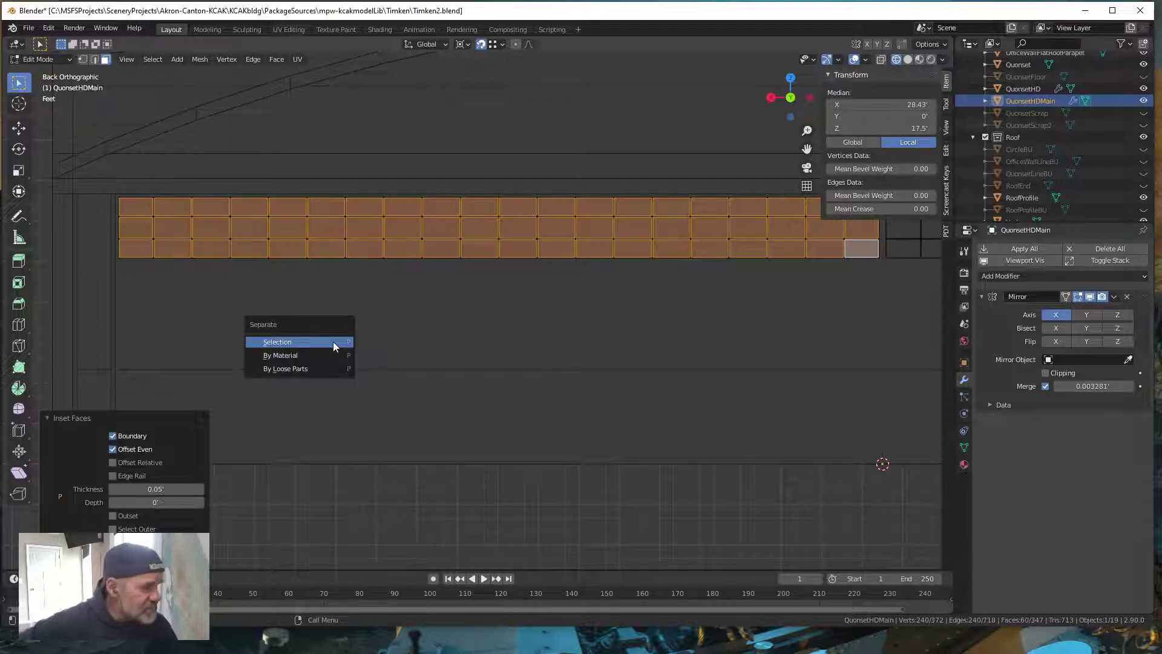
pyautogui.click(333, 342)
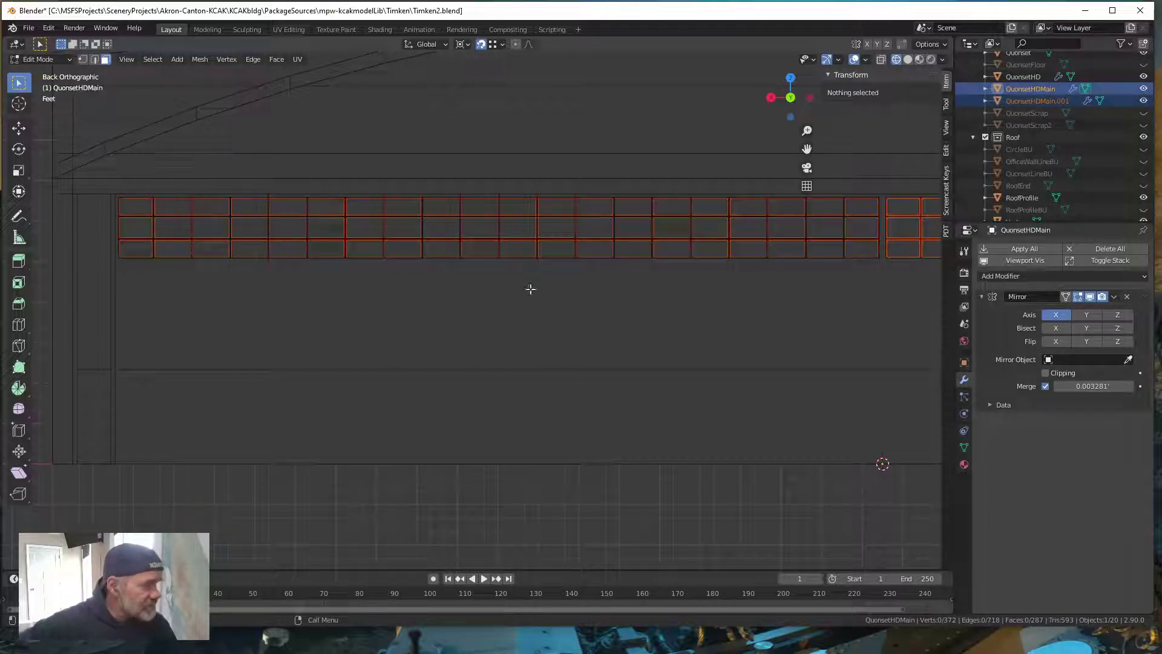
pyautogui.click(1031, 101)
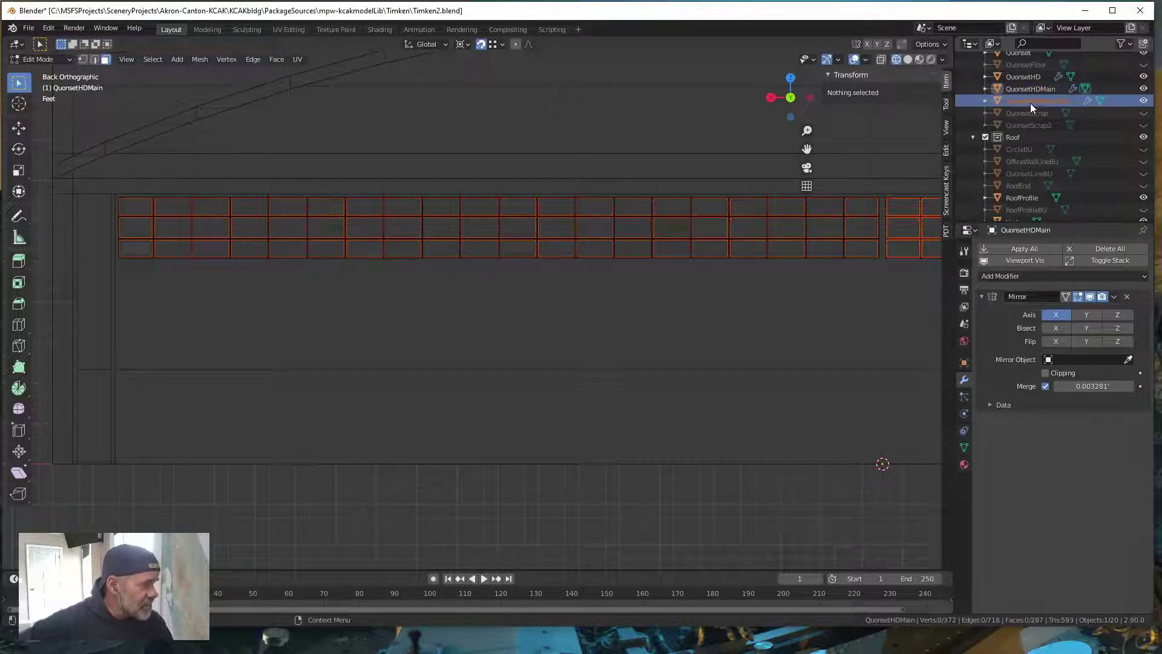
pyautogui.doubleClick(1063, 103)
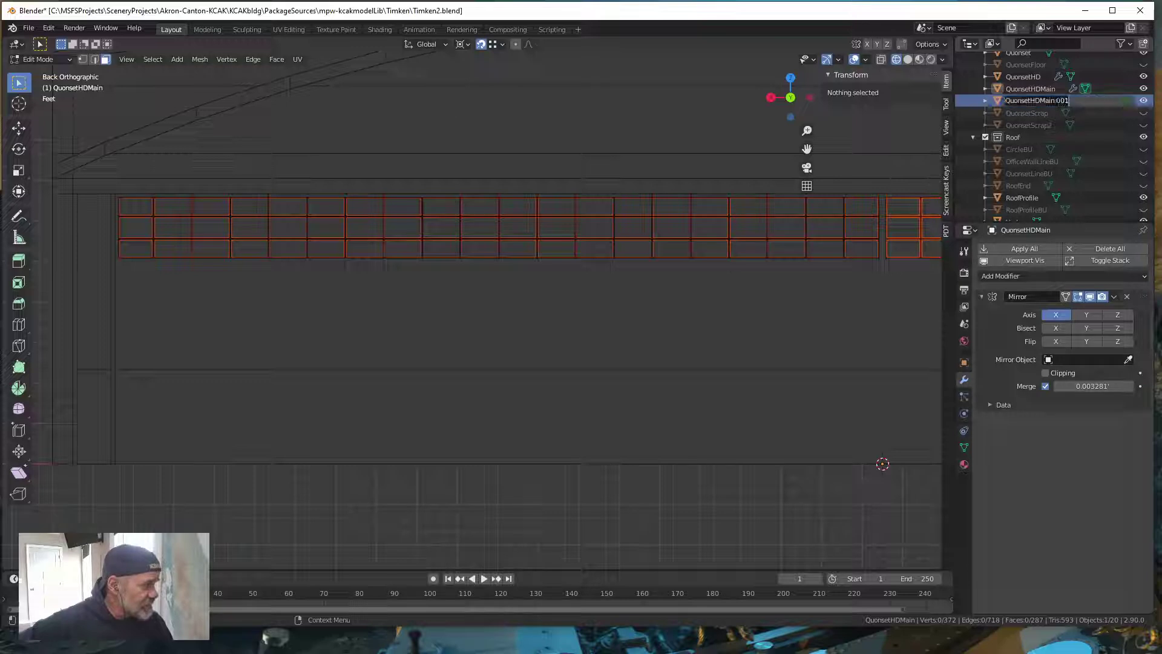
pyautogui.moveTo(1056, 101); pyautogui.dragTo(1069, 101)
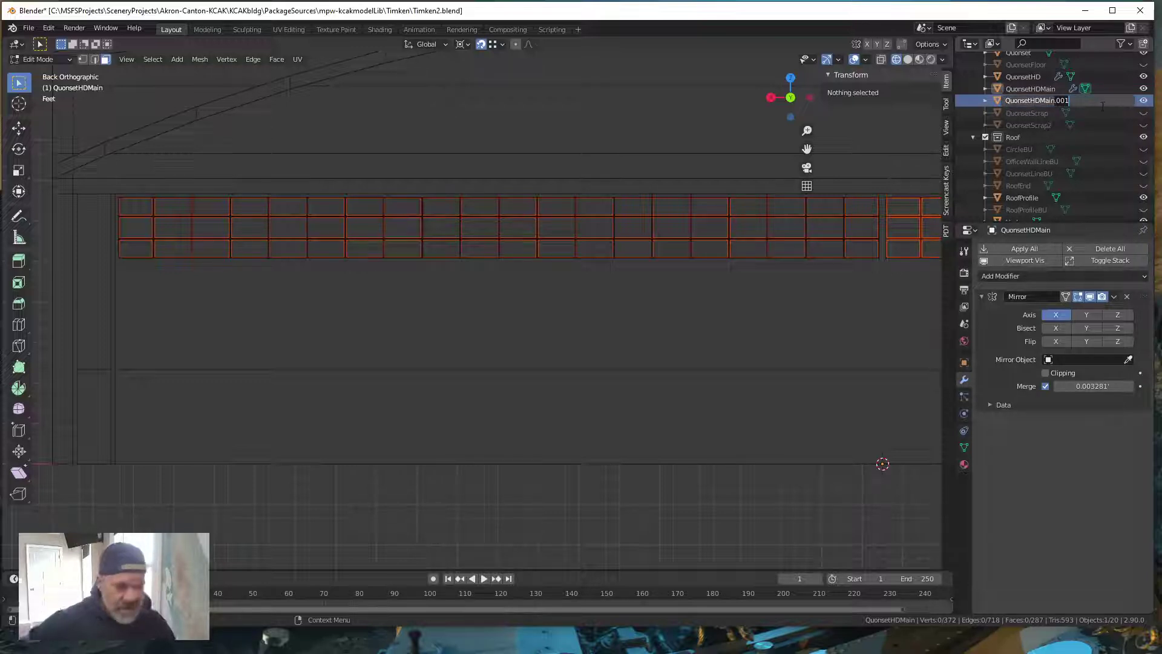
pyautogui.write('G')
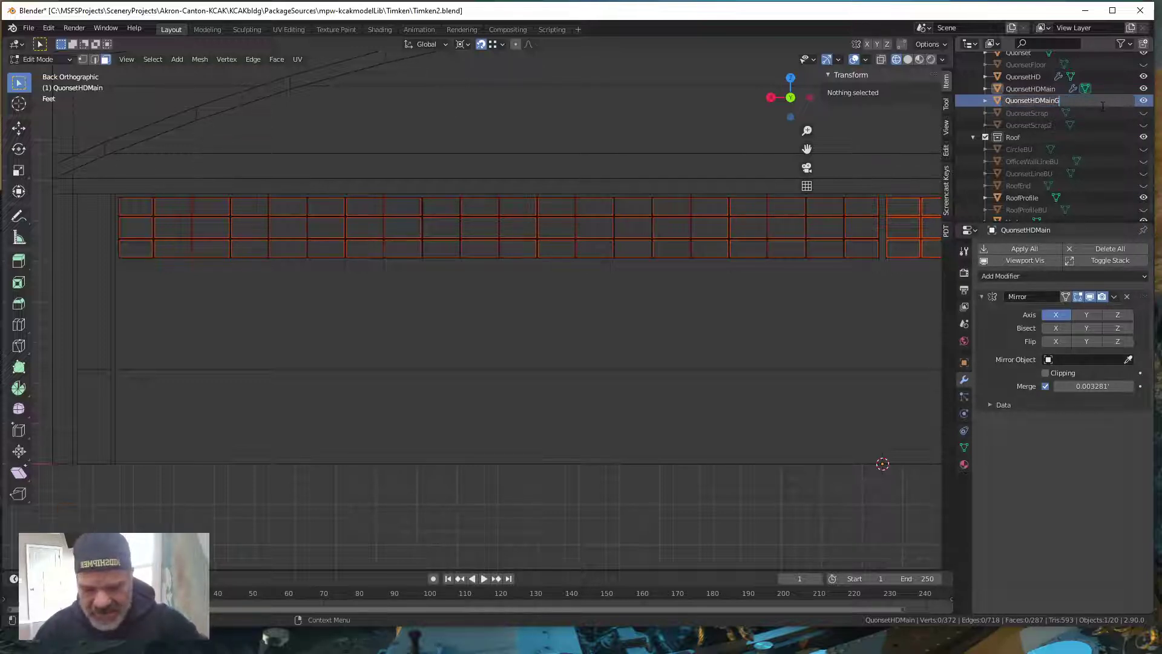
pyautogui.write('lass')
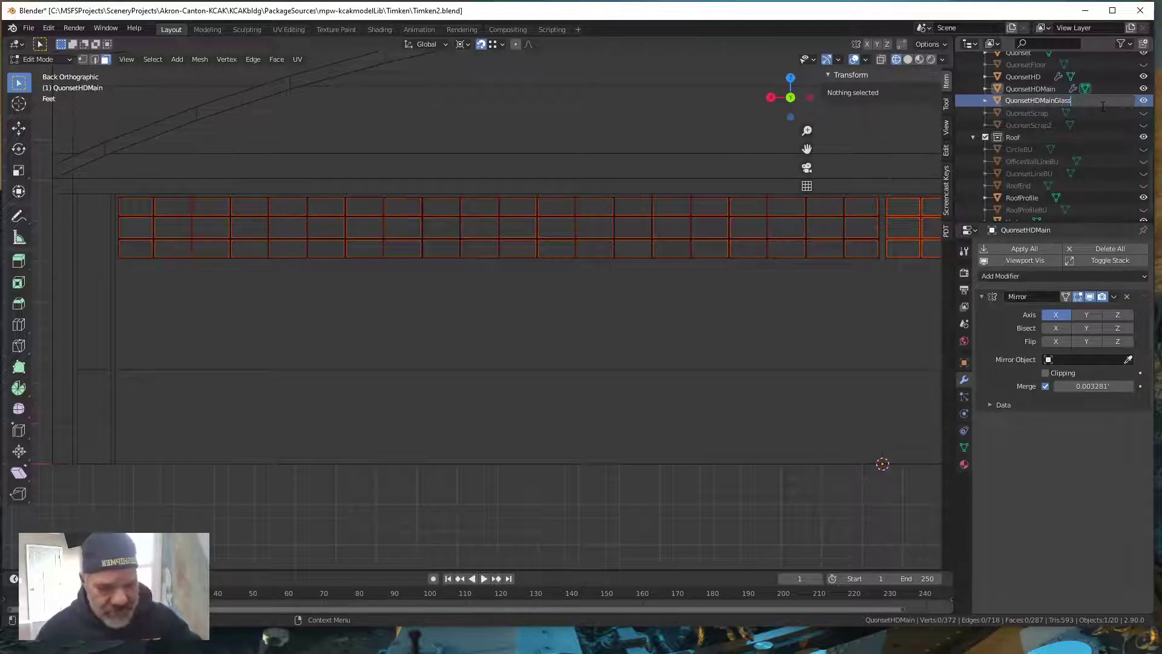
pyautogui.press('Return')
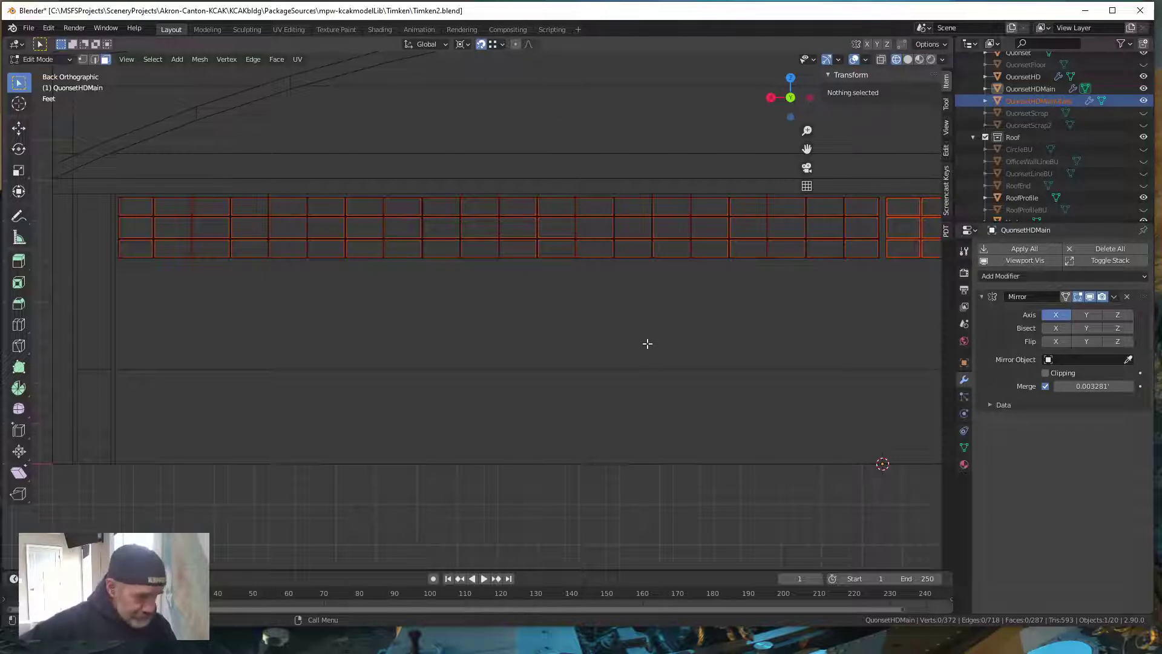
# - Reveal the hidden door panel and border faces in the QuonsetHDMain mesh
pyautogui.moveTo(647, 343); pyautogui.dragTo(640, 348, button='middle')
pyautogui.moveTo(621, 273); pyautogui.dragTo(576, 309, button='middle')
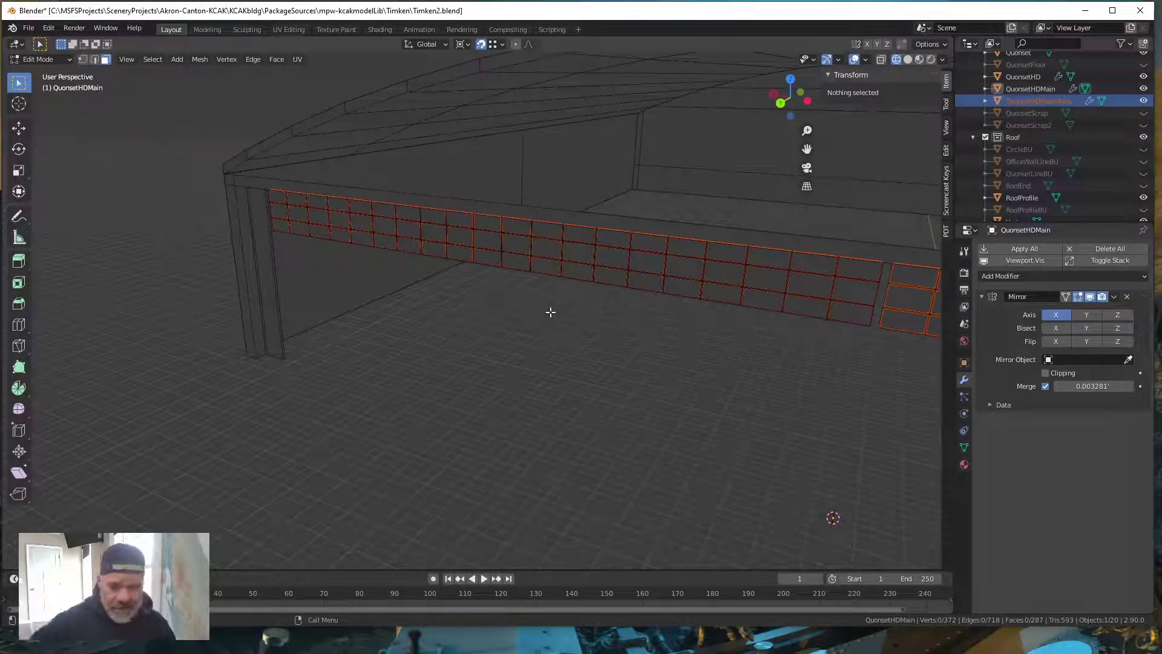
pyautogui.hotkey('alt', 'h')
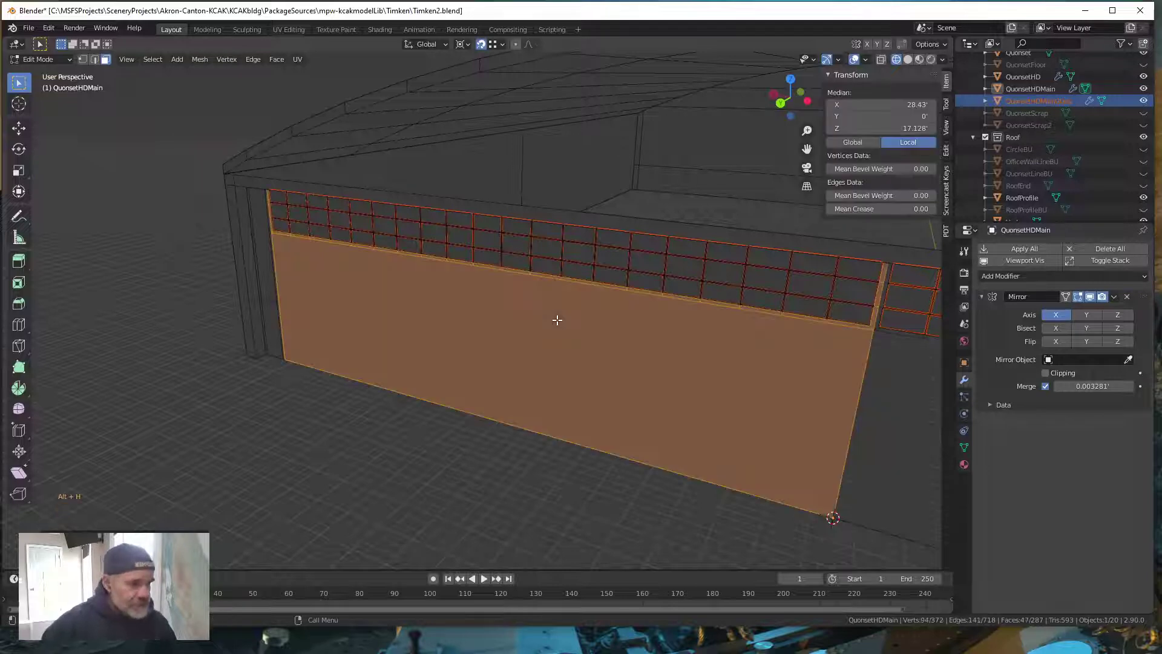
# - Examine how the door panel, border strips and frame bars between the panes are divided by selecting their faces individually
pyautogui.click(300, 466)
pyautogui.moveTo(339, 423); pyautogui.dragTo(369, 403, button='middle')
pyautogui.click(468, 336)
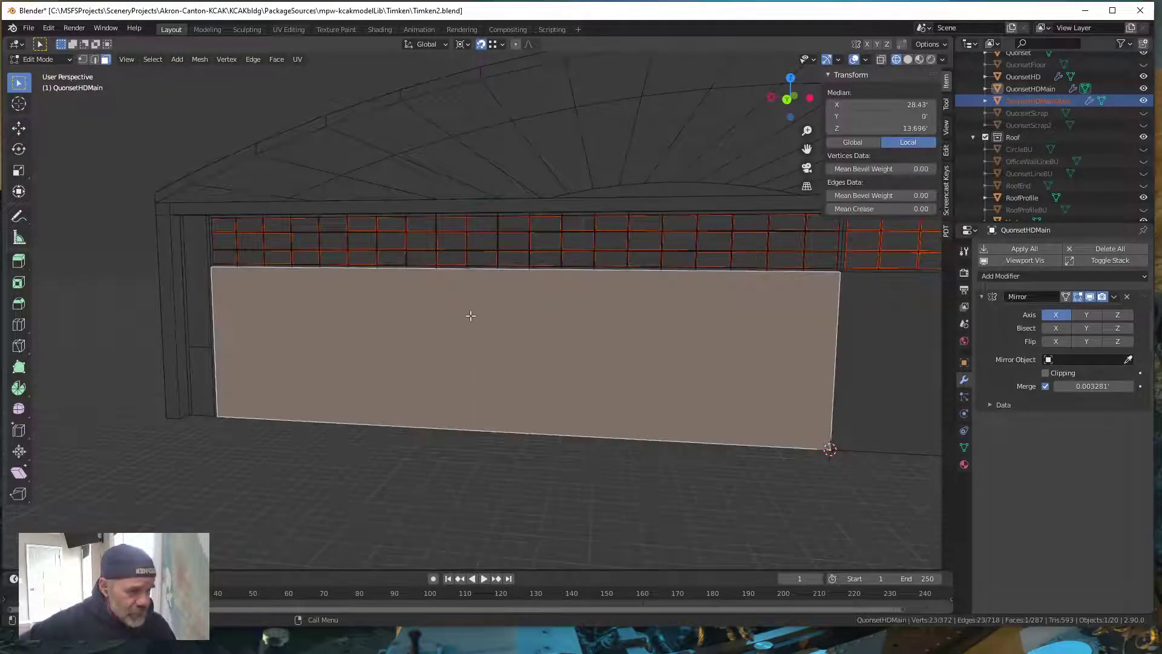
pyautogui.click(475, 267)
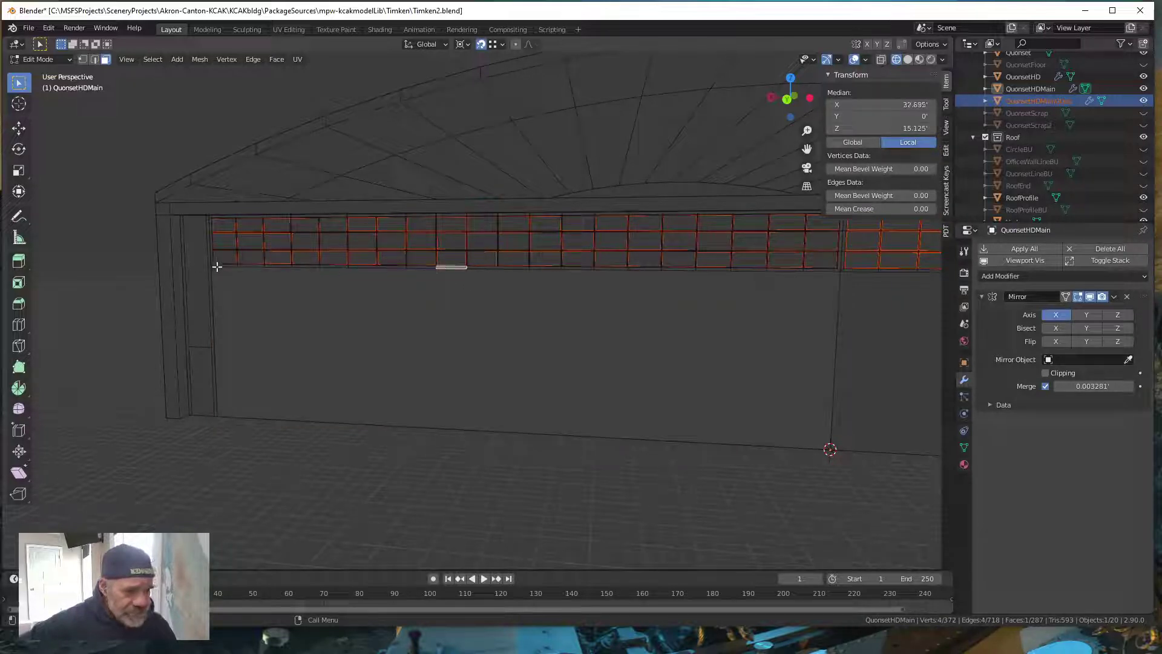
pyautogui.click(250, 216)
pyautogui.click(282, 216)
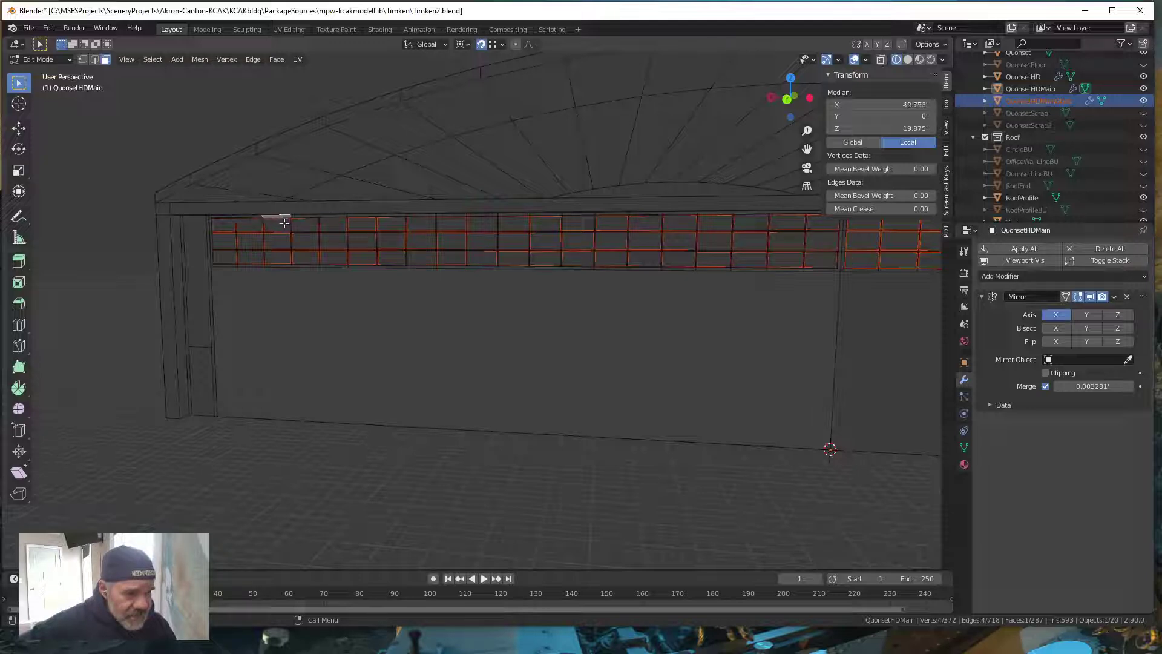
pyautogui.hotkey('alt', 'a')
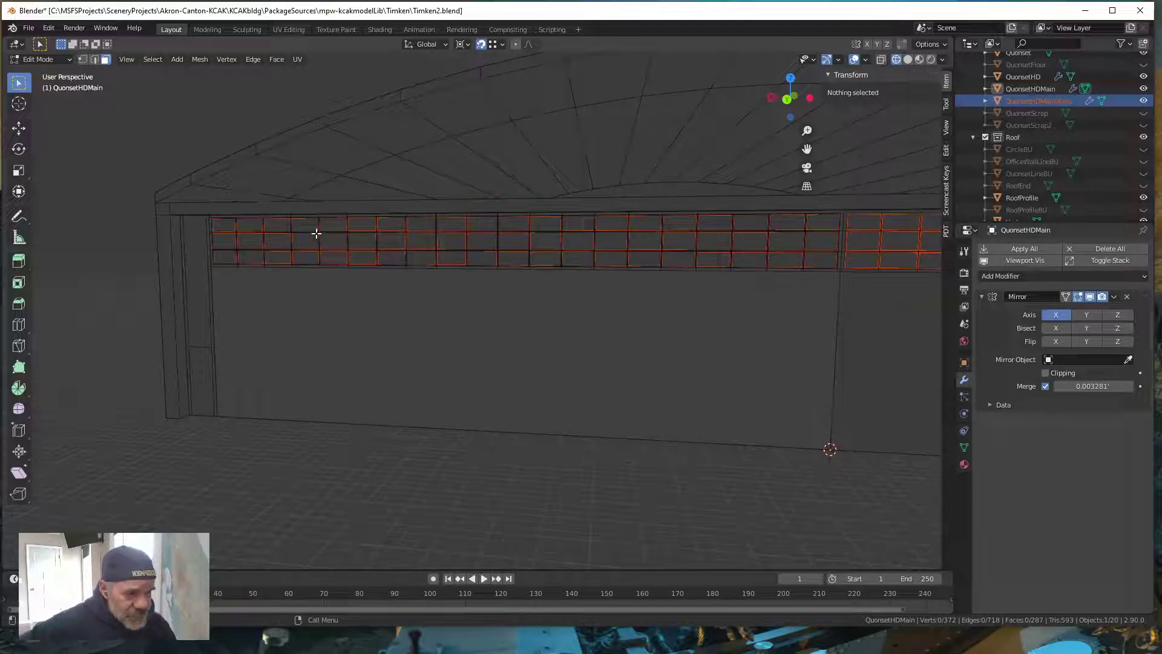
pyautogui.moveTo(310, 236); pyautogui.dragTo(331, 227)
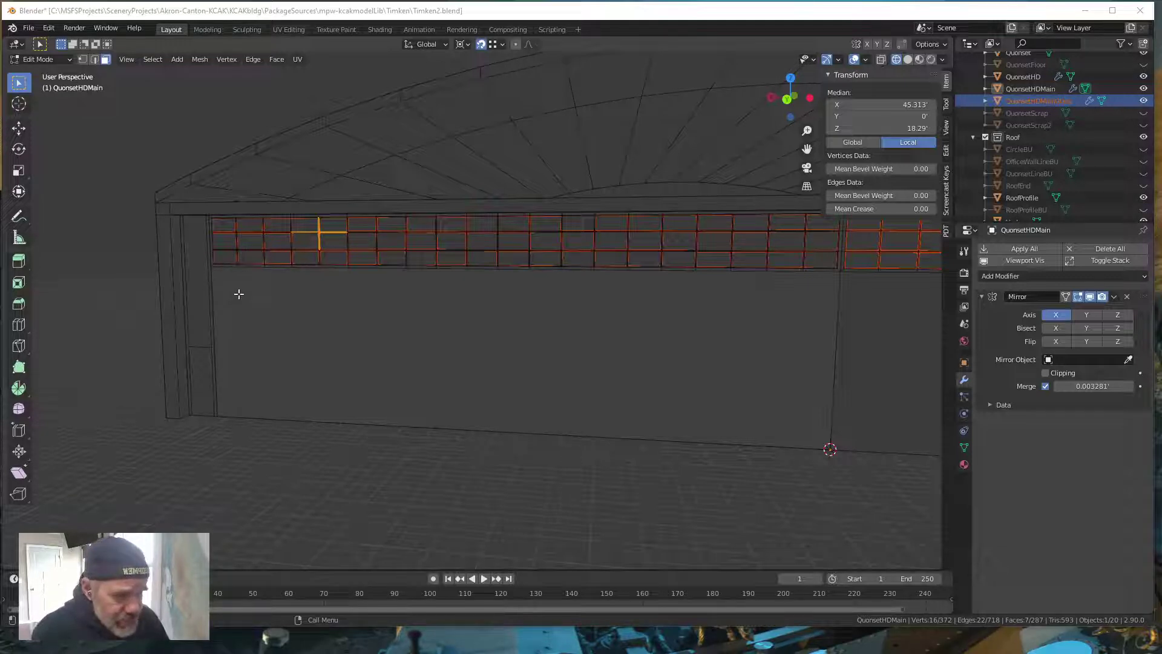
pyautogui.moveTo(236, 278); pyautogui.dragTo(253, 284, button='middle')
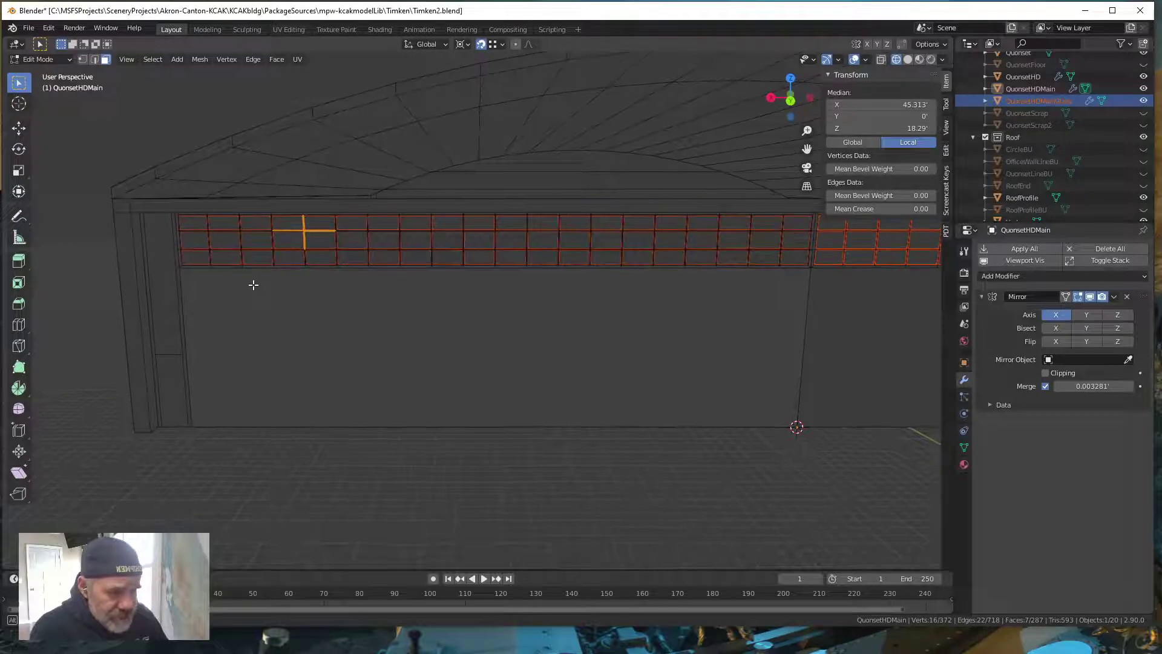
pyautogui.click(250, 322)
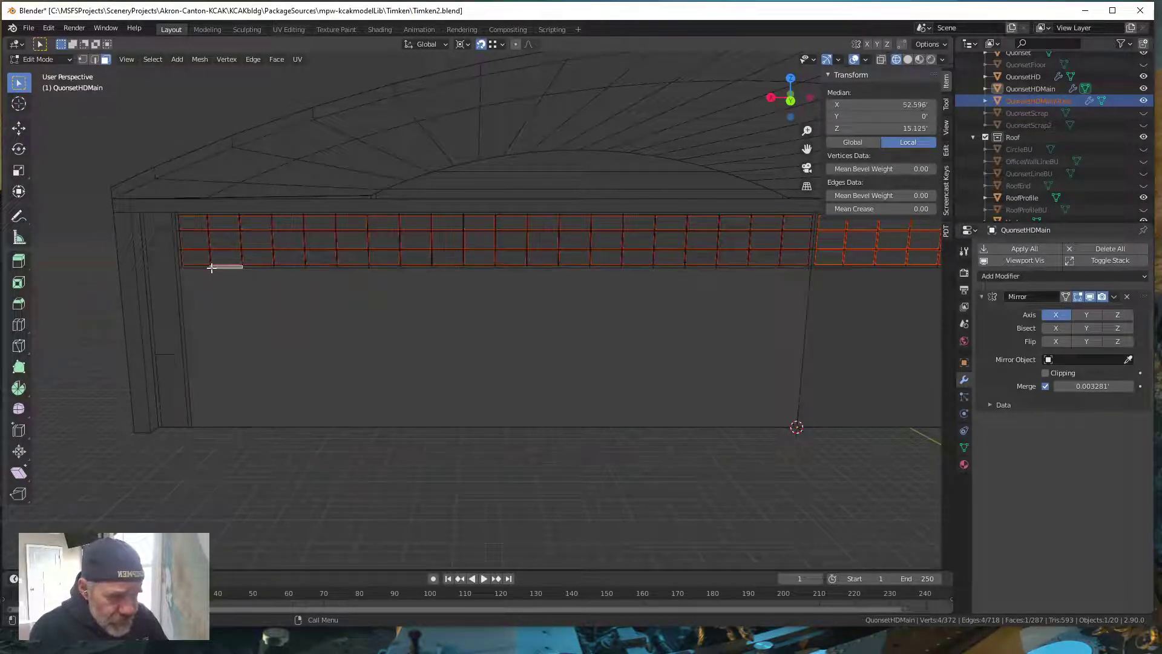
pyautogui.click(223, 267)
pyautogui.press('g')
pyautogui.click(179, 259)
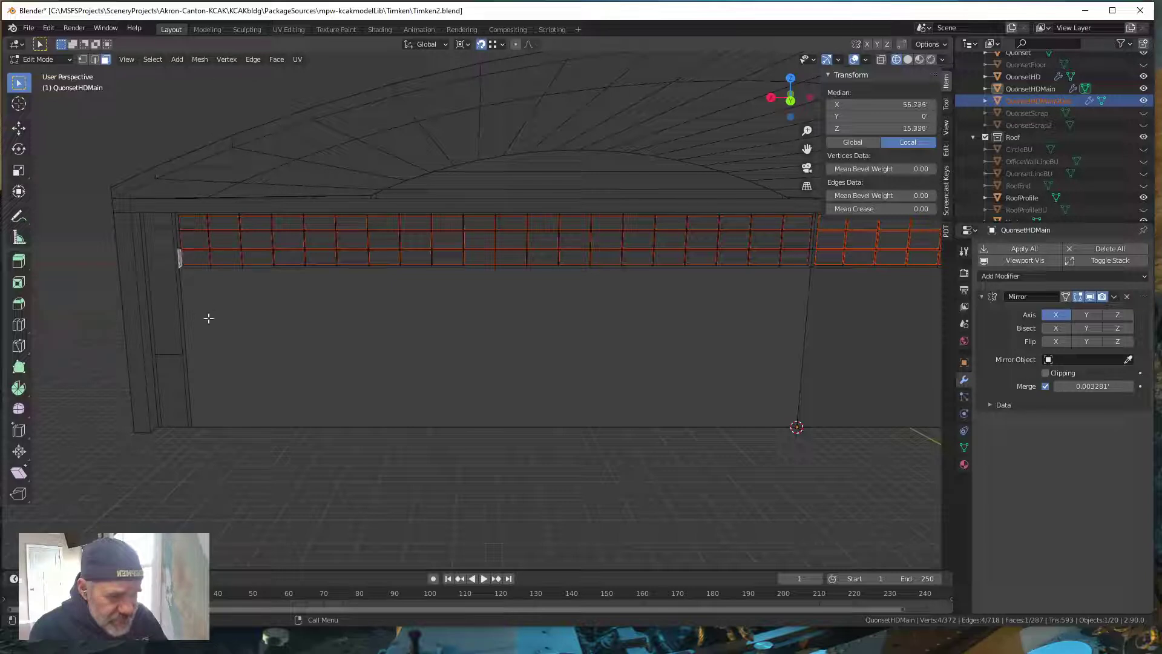
pyautogui.moveTo(242, 298)
pyautogui.mouseDown(button='middle')
pyautogui.moveTo(230, 297)
pyautogui.moveTo(241, 298)
pyautogui.mouseUp(button='middle')
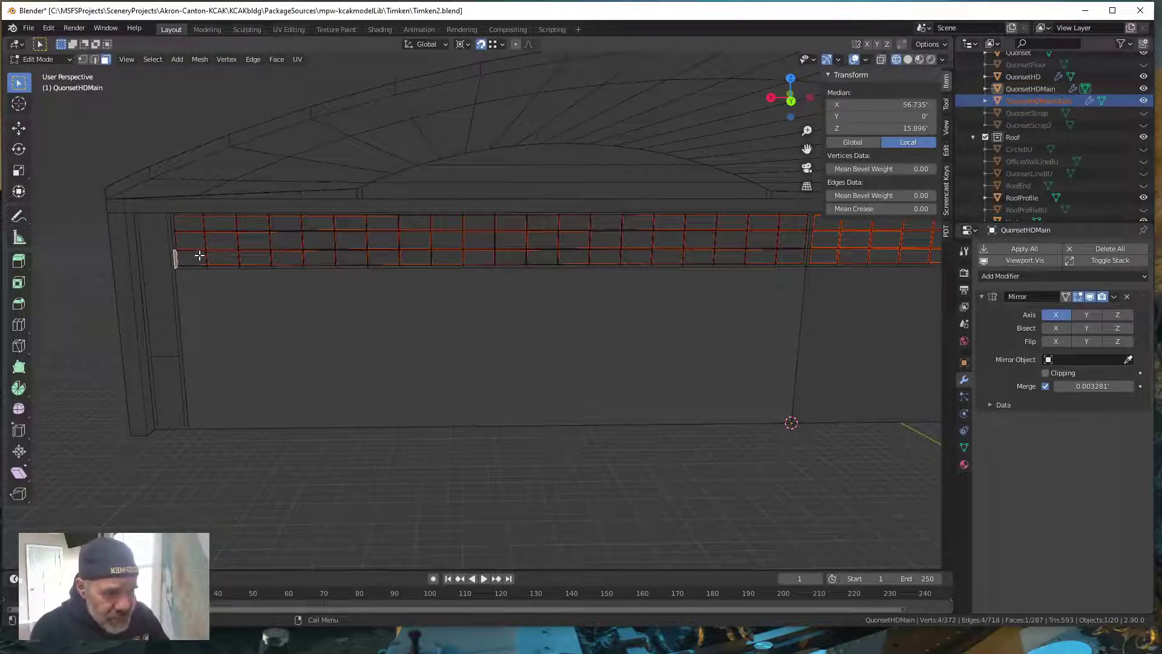
pyautogui.click(213, 242)
pyautogui.click(240, 248)
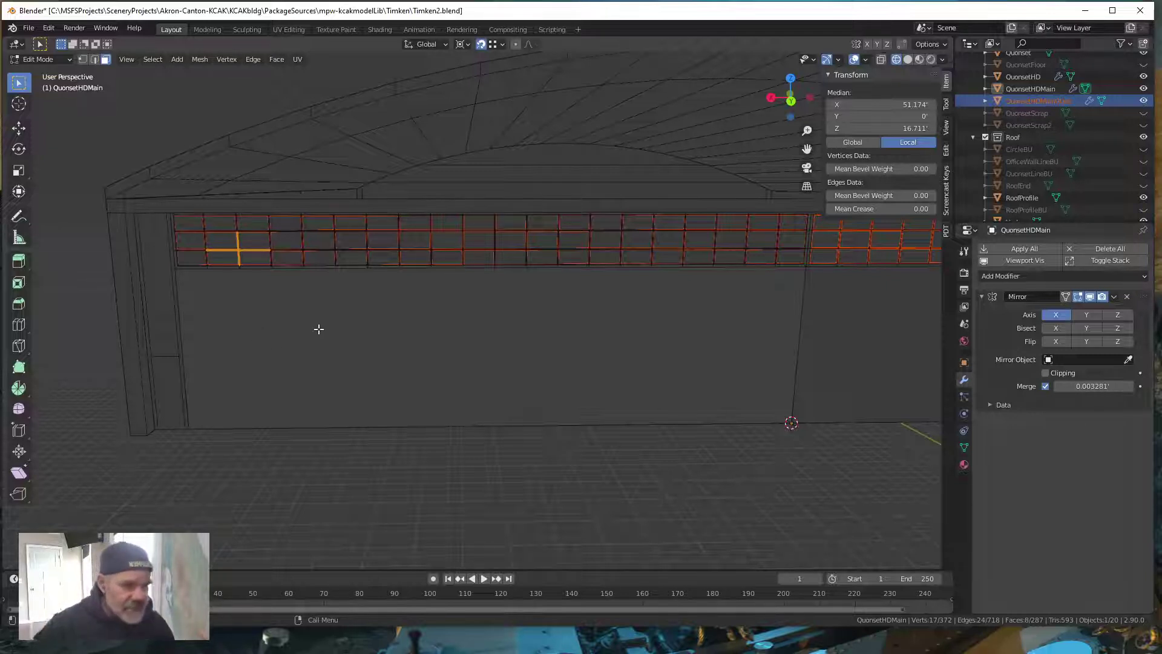
# - Display the model in solid shading from the back view with X-ray enabled
pyautogui.moveTo(317, 337); pyautogui.dragTo(319, 350, button='middle')
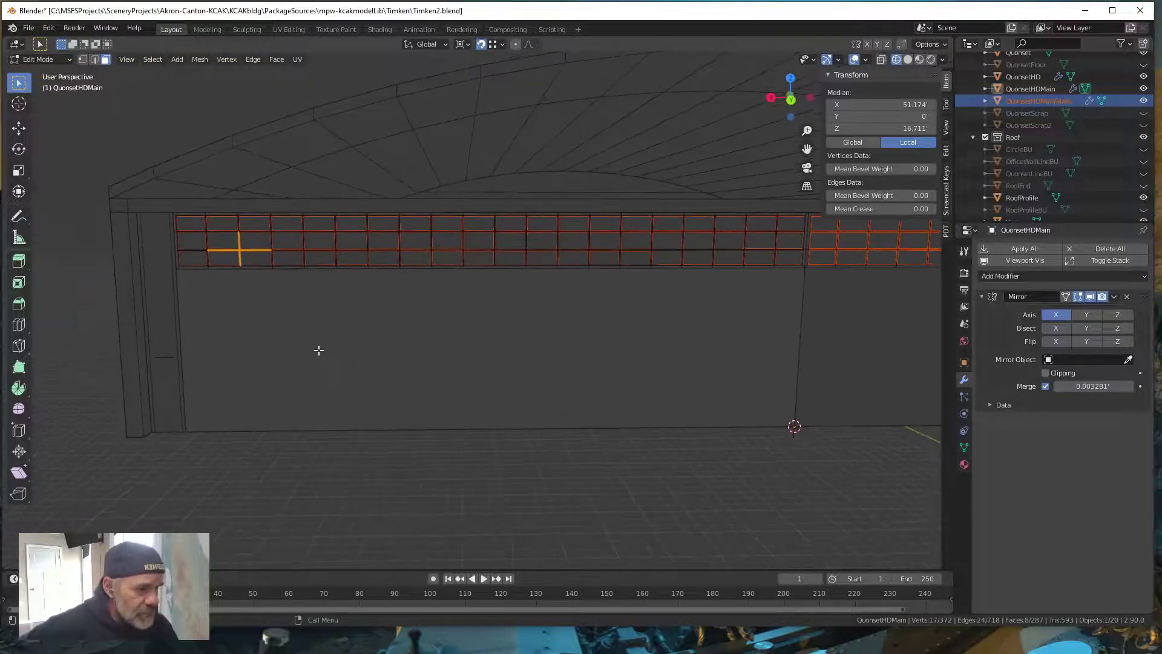
pyautogui.click(908, 59)
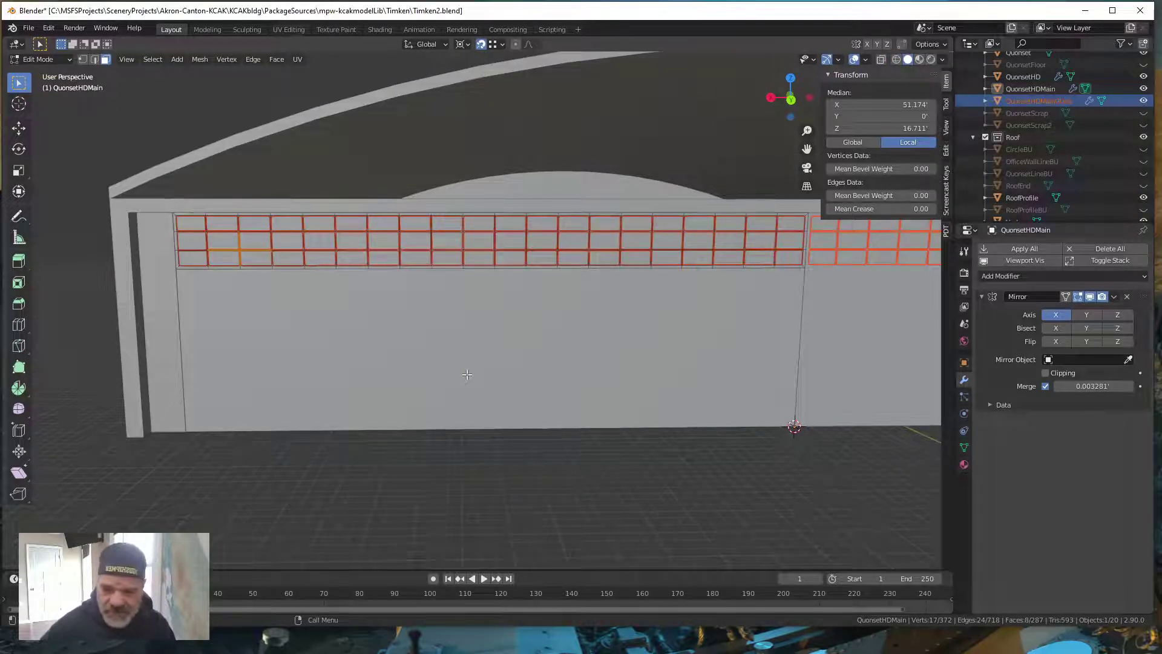
pyautogui.press('`')
pyautogui.click(530, 332)
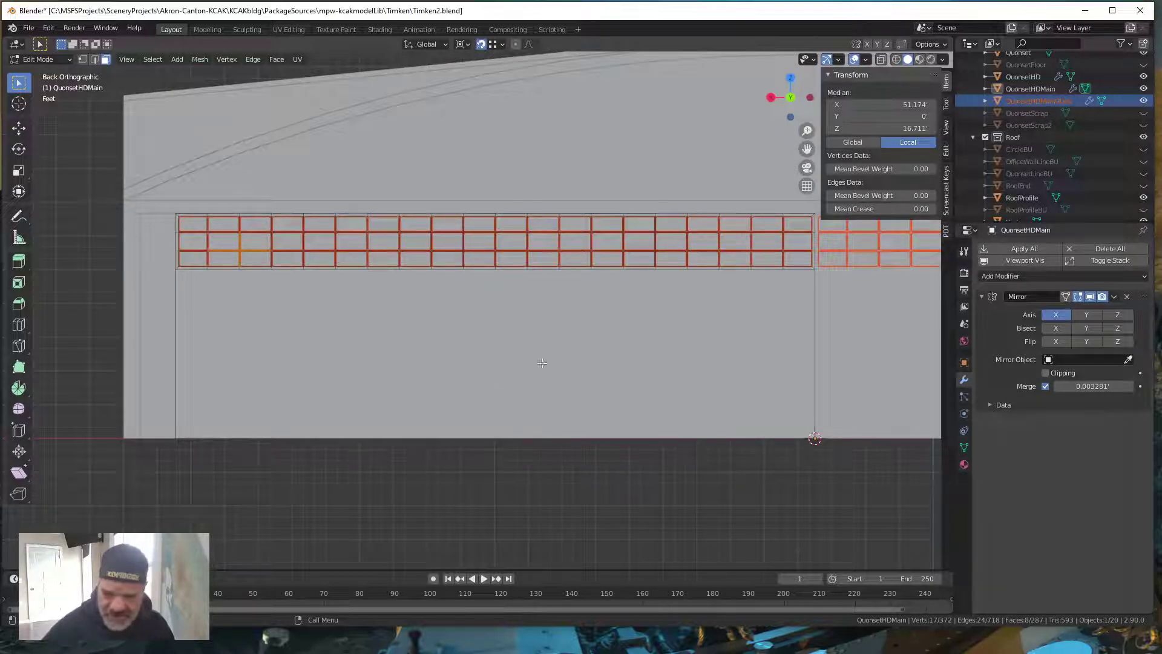
pyautogui.keyDown('shift'); pyautogui.moveTo(553, 338); pyautogui.dragTo(555, 427, button='middle'); pyautogui.keyUp('shift')
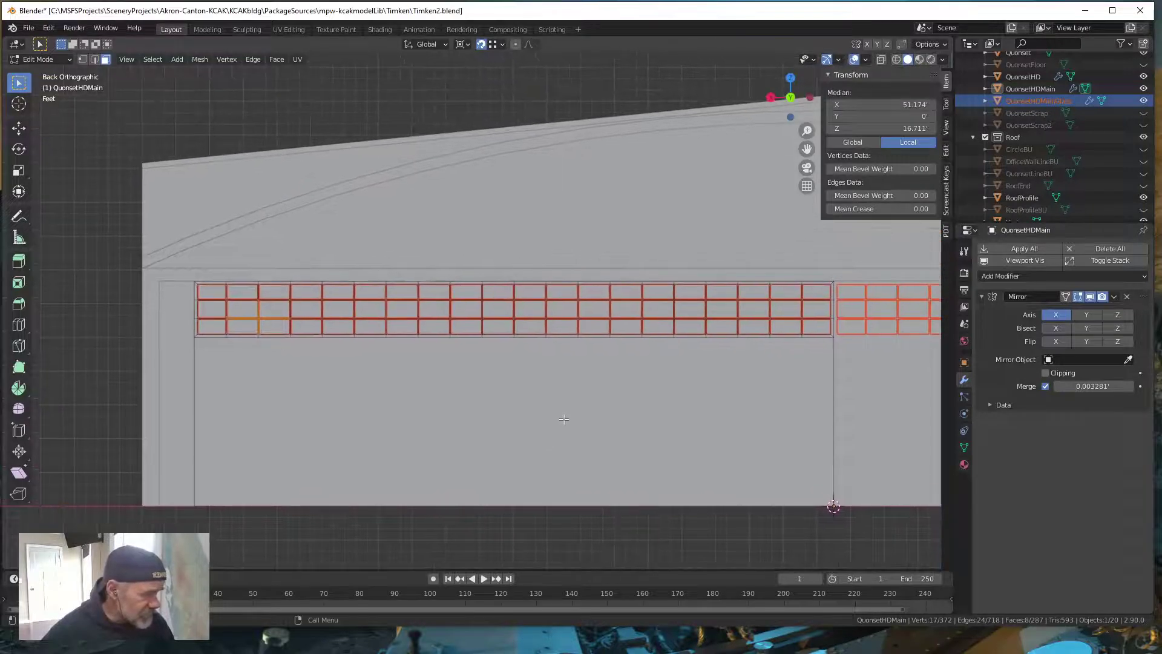
pyautogui.scroll(1, 558, 422)
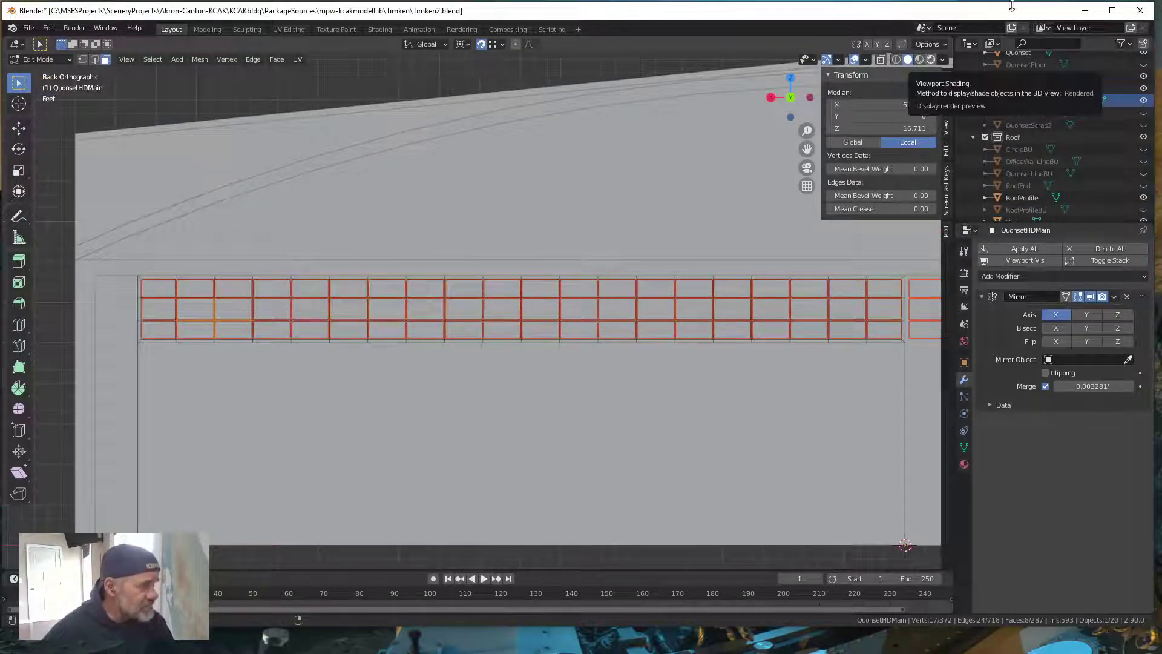
pyautogui.click(880, 59)
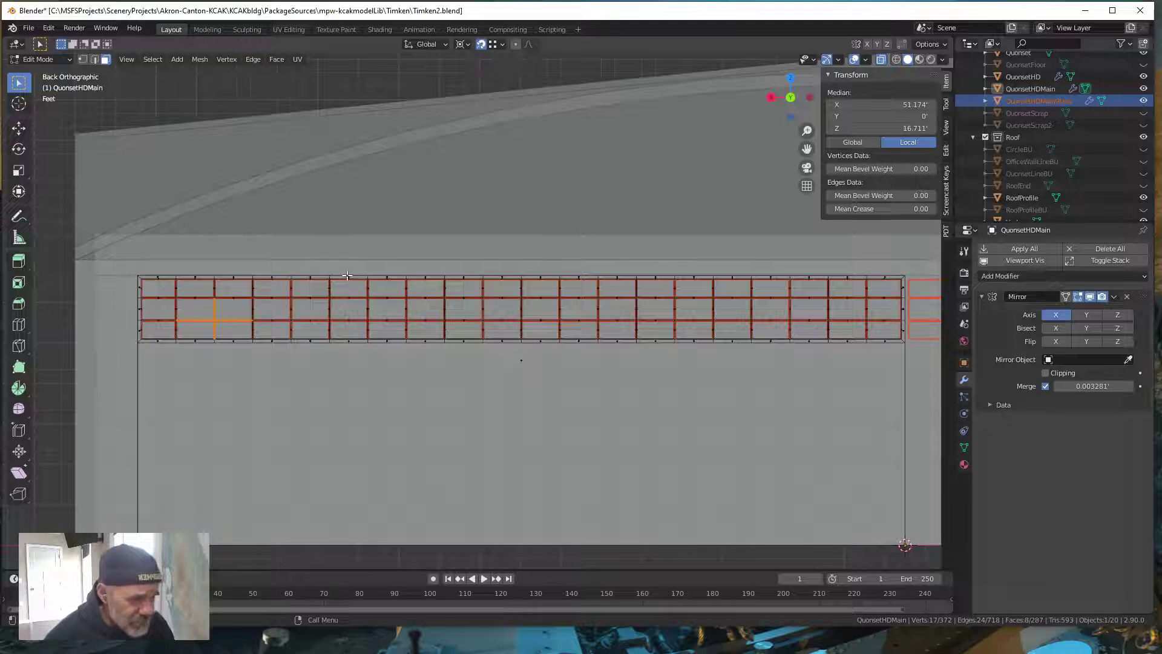
# - Select all the thin window frame faces around the panes across the full band, excluding the outer border faces
pyautogui.scroll(3, 347, 279)
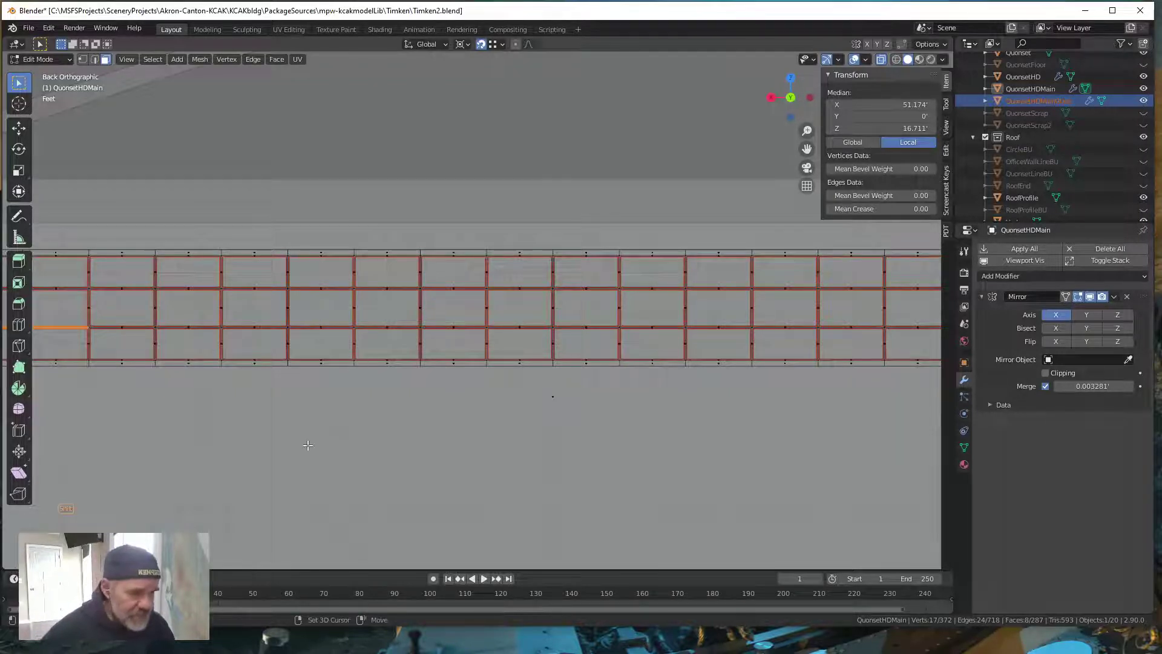
pyautogui.keyDown('shift'); pyautogui.moveTo(308, 446); pyautogui.dragTo(714, 446, button='middle'); pyautogui.keyUp('shift')
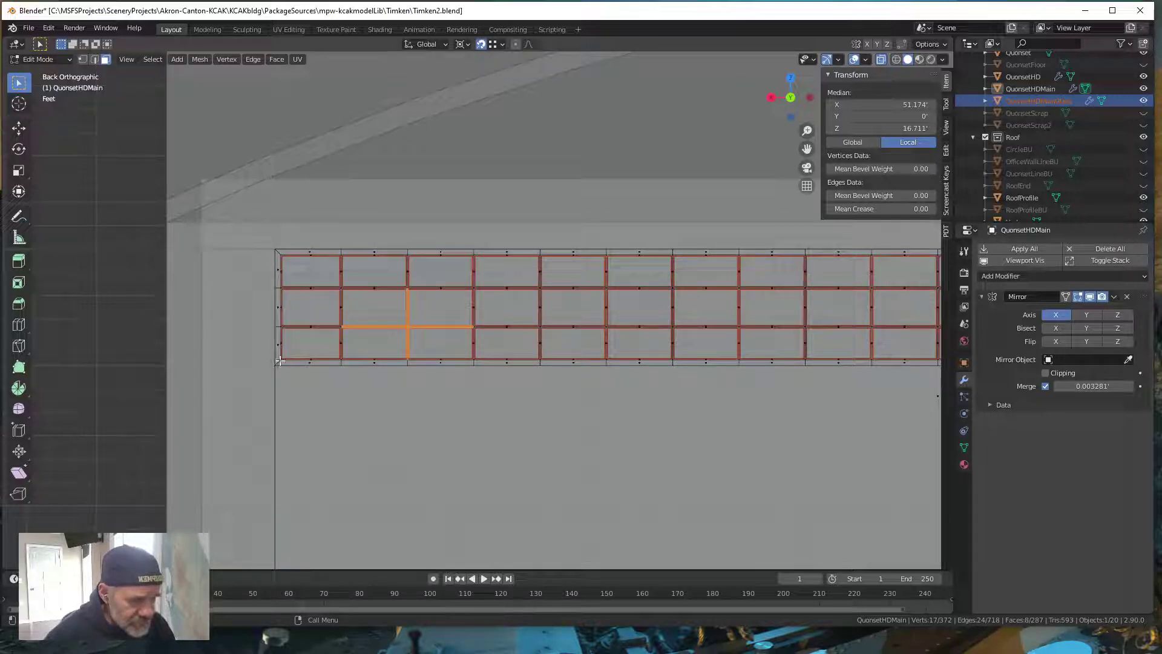
pyautogui.moveTo(280, 358); pyautogui.dragTo(930, 254)
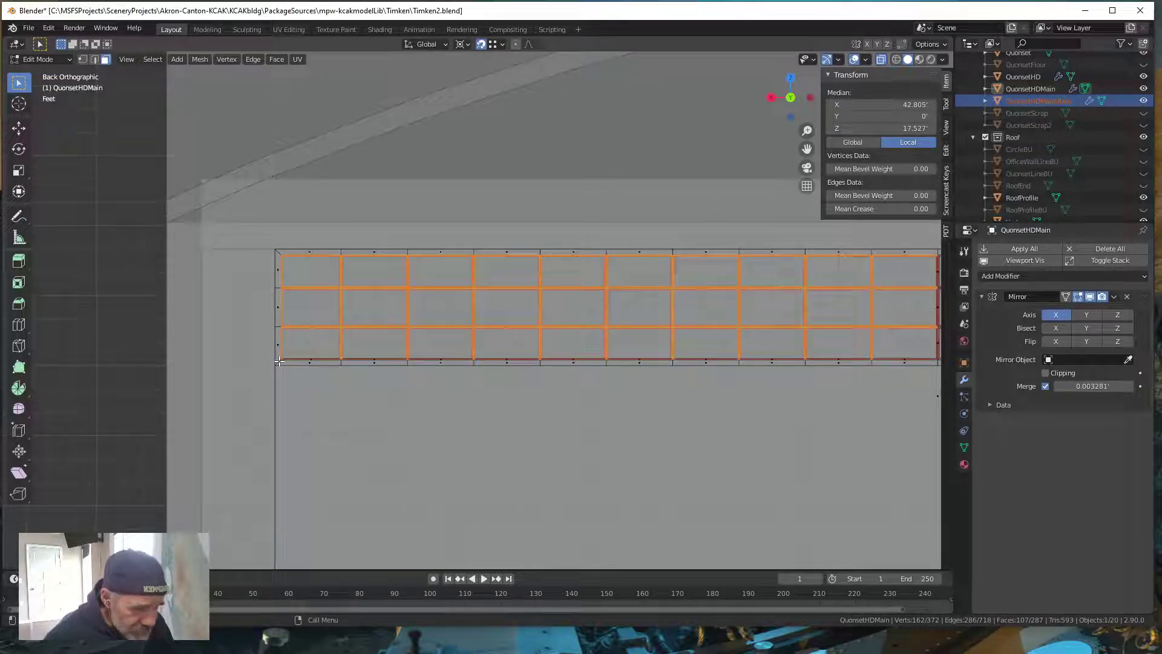
pyautogui.moveTo(279, 361); pyautogui.dragTo(938, 254)
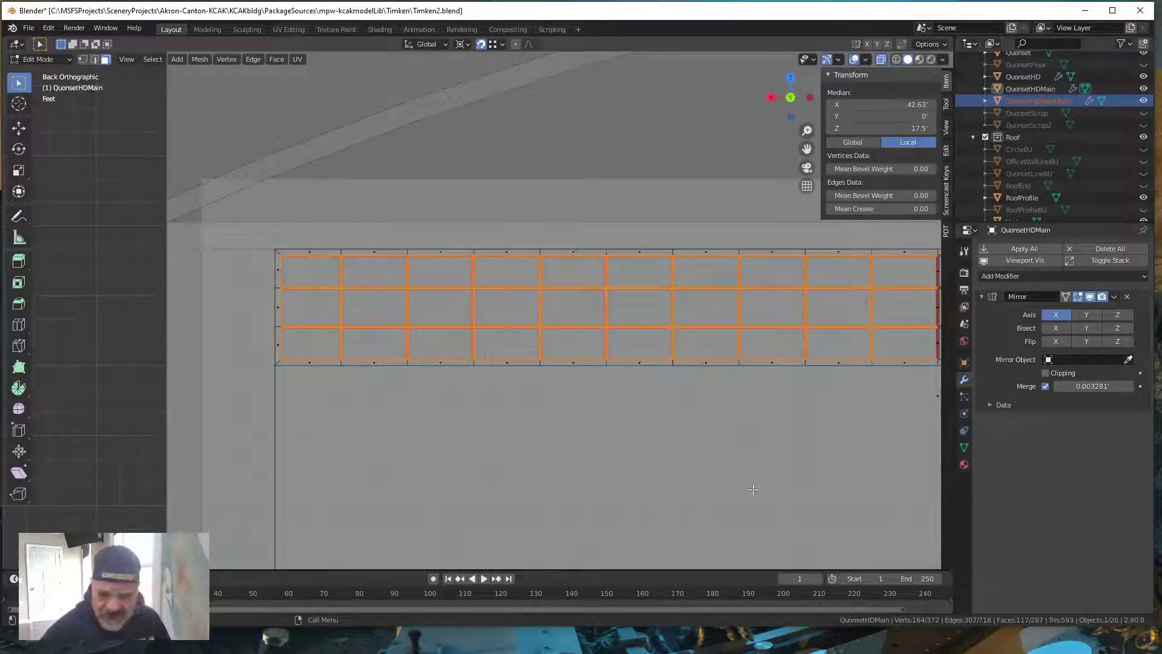
pyautogui.keyDown('shift'); pyautogui.moveTo(778, 478); pyautogui.dragTo(930, 436, button='middle'); pyautogui.keyUp('shift')
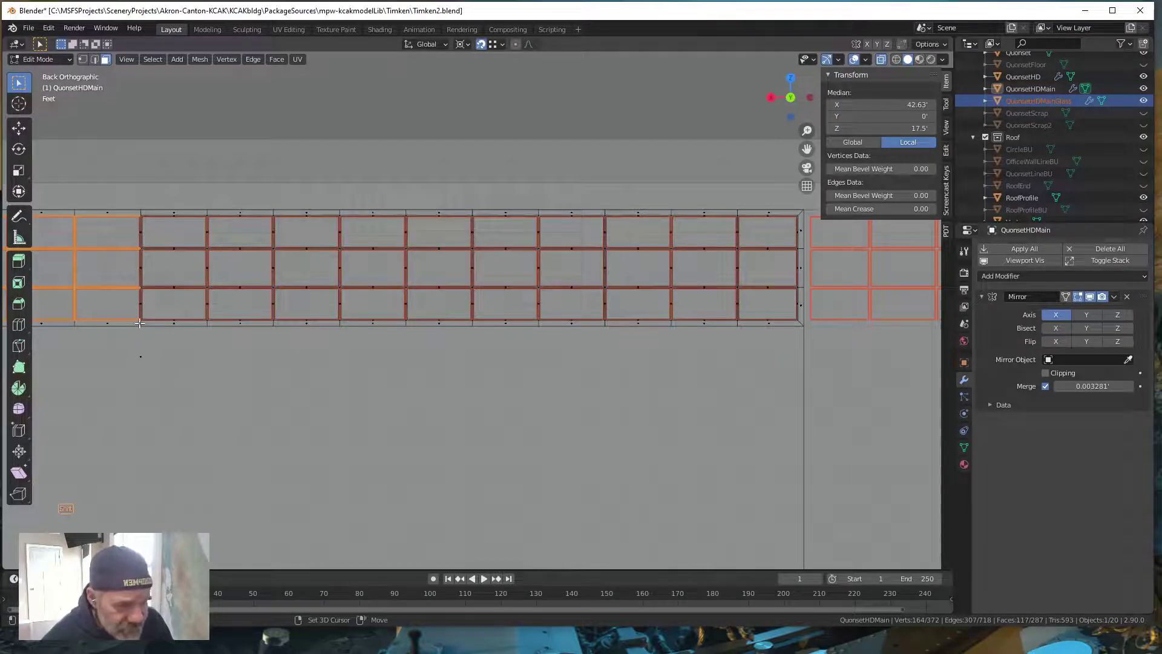
pyautogui.keyDown('shift'); pyautogui.moveTo(137, 323); pyautogui.dragTo(797, 215); pyautogui.keyUp('shift')
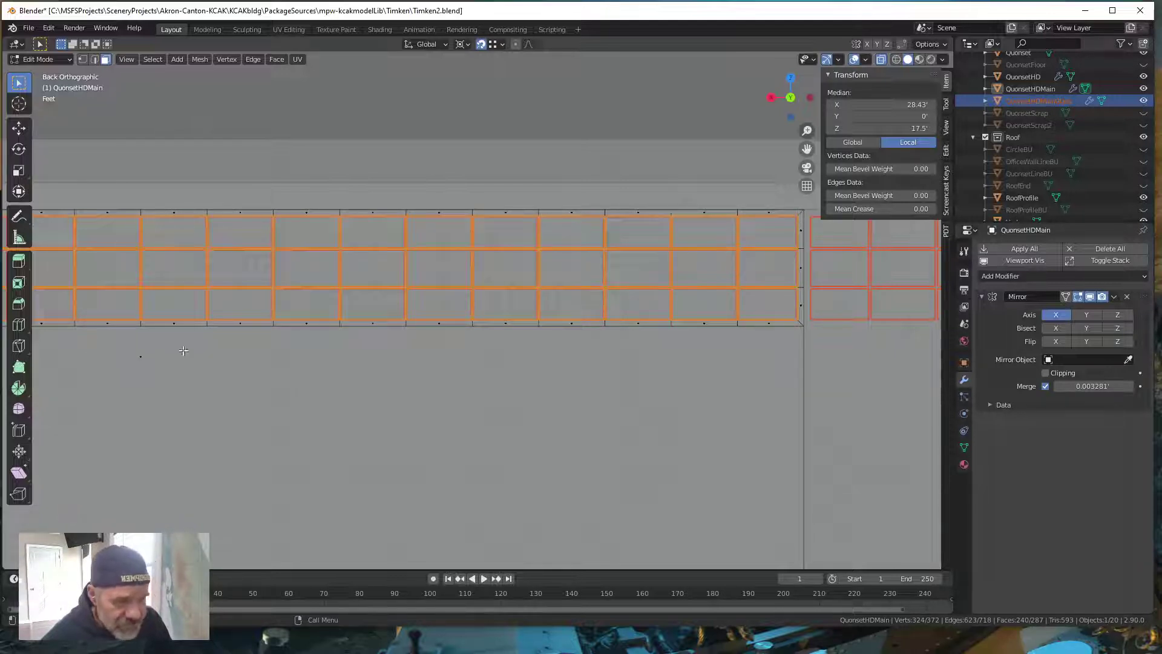
# - Separate the selected window frame faces into their own object
pyautogui.scroll(-5, 411, 415)
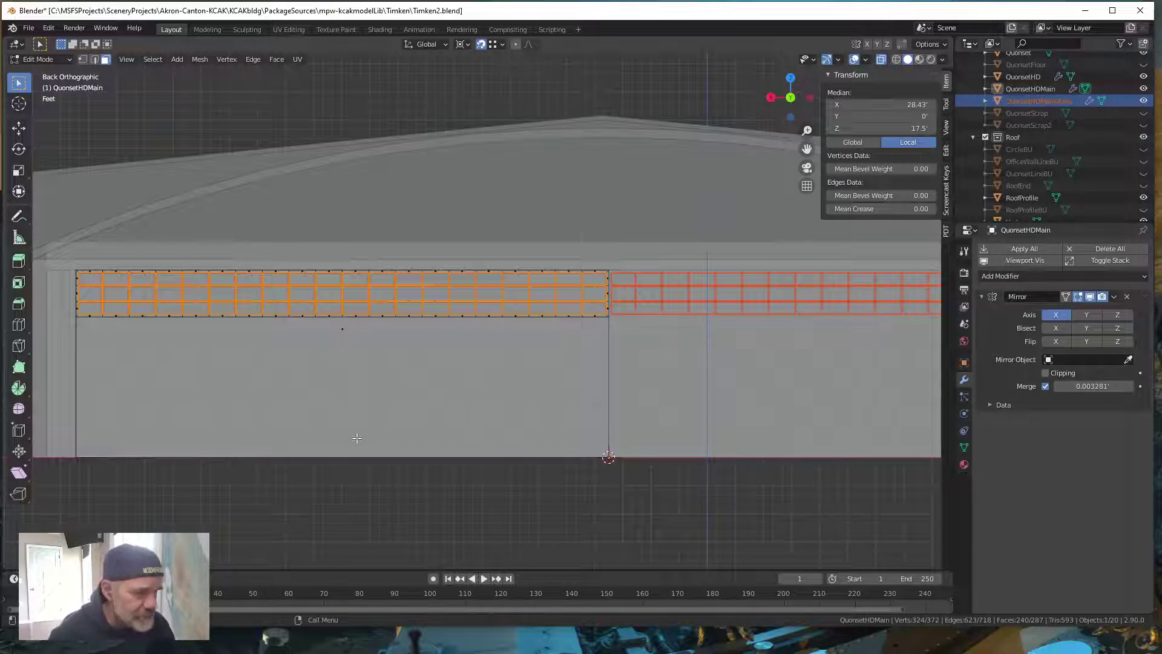
pyautogui.moveTo(386, 427); pyautogui.dragTo(383, 430, button='middle')
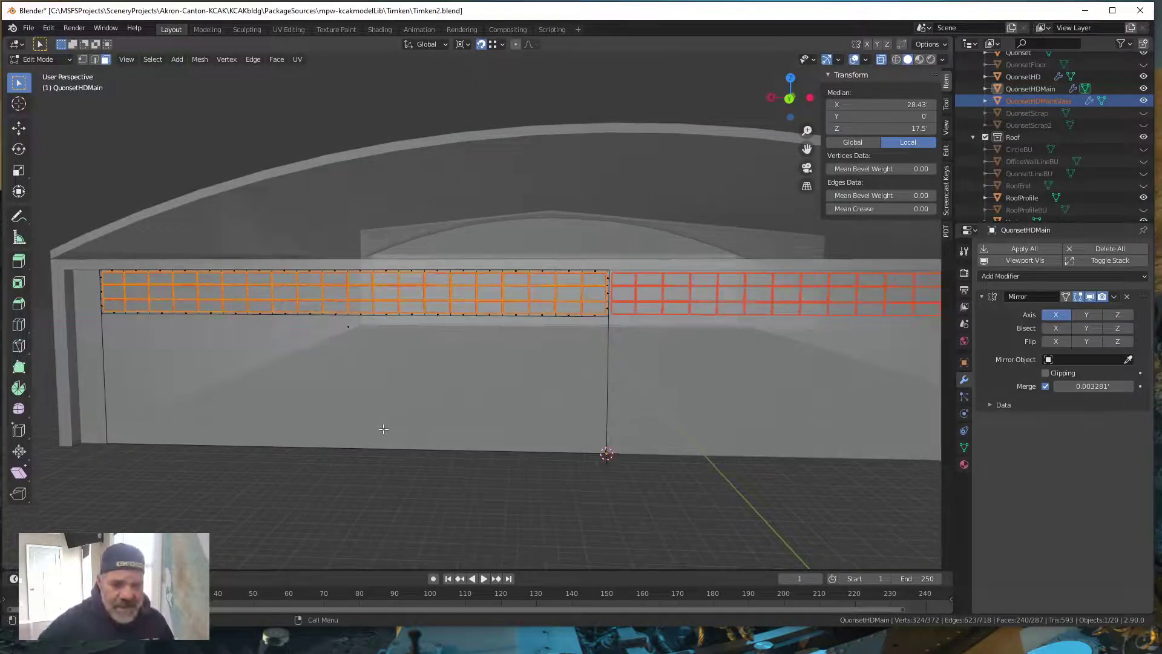
pyautogui.press('p')
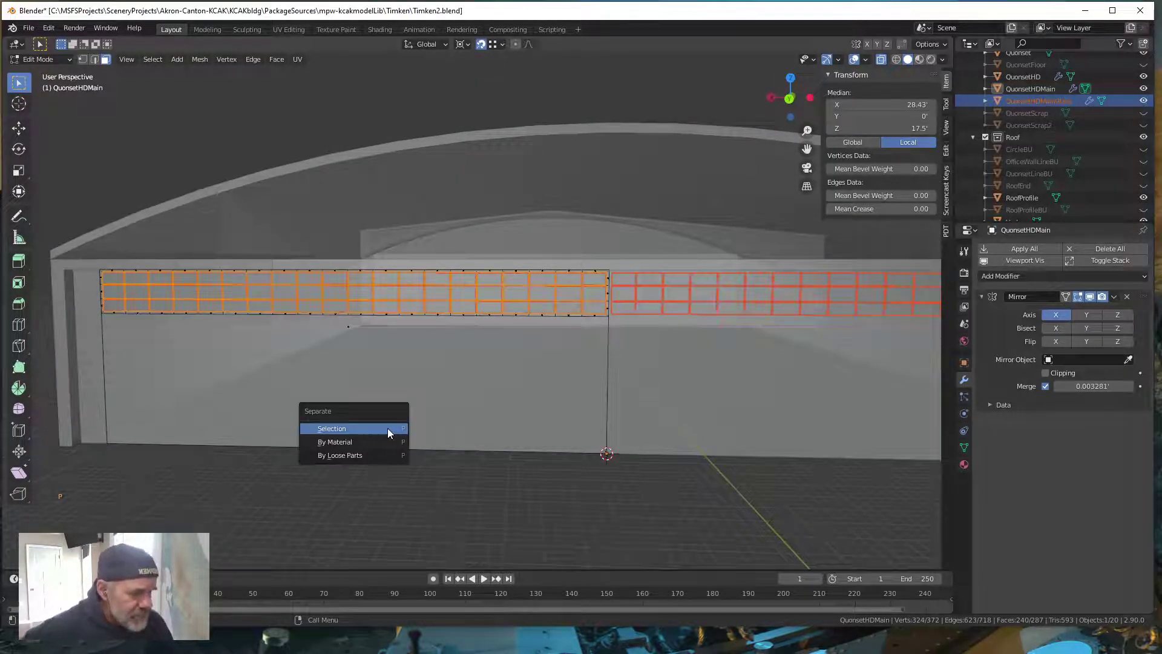
pyautogui.click(388, 428)
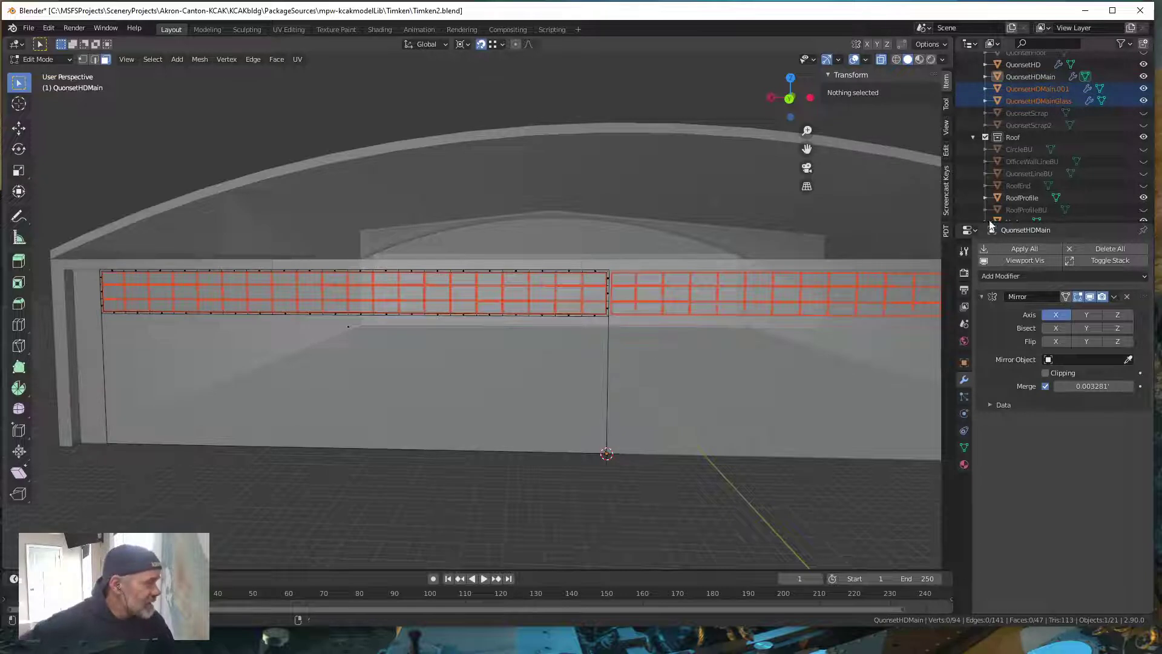
# - Rename the separated window frame object QuonsetHDMainWF
pyautogui.doubleClick(1062, 91)
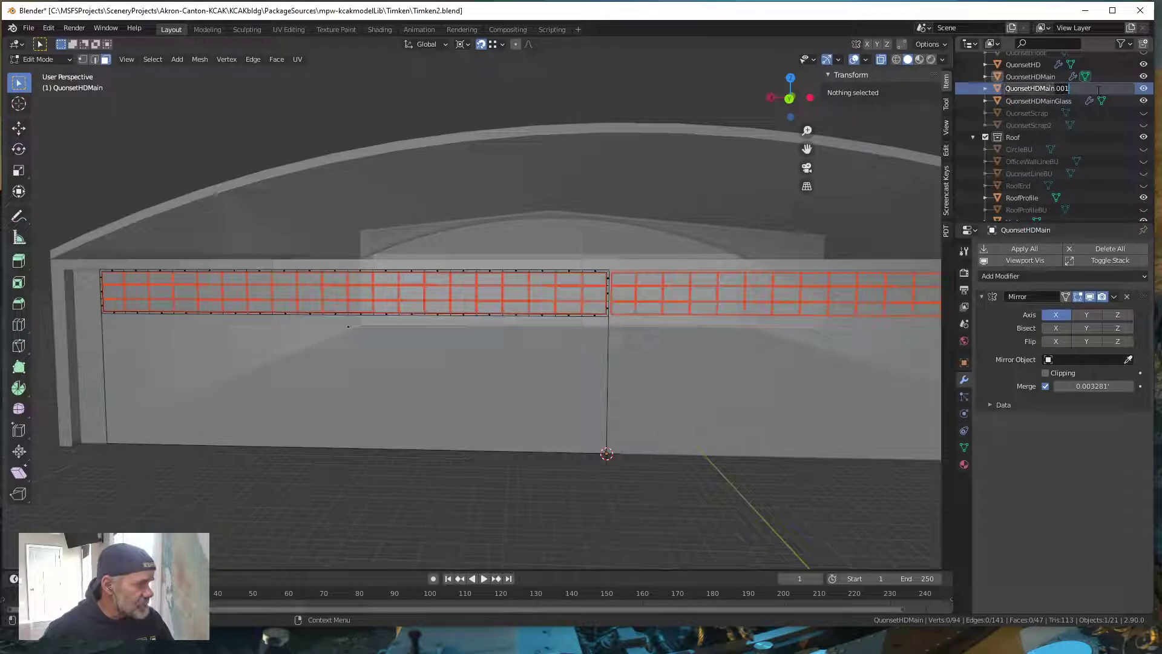
pyautogui.press('shift')
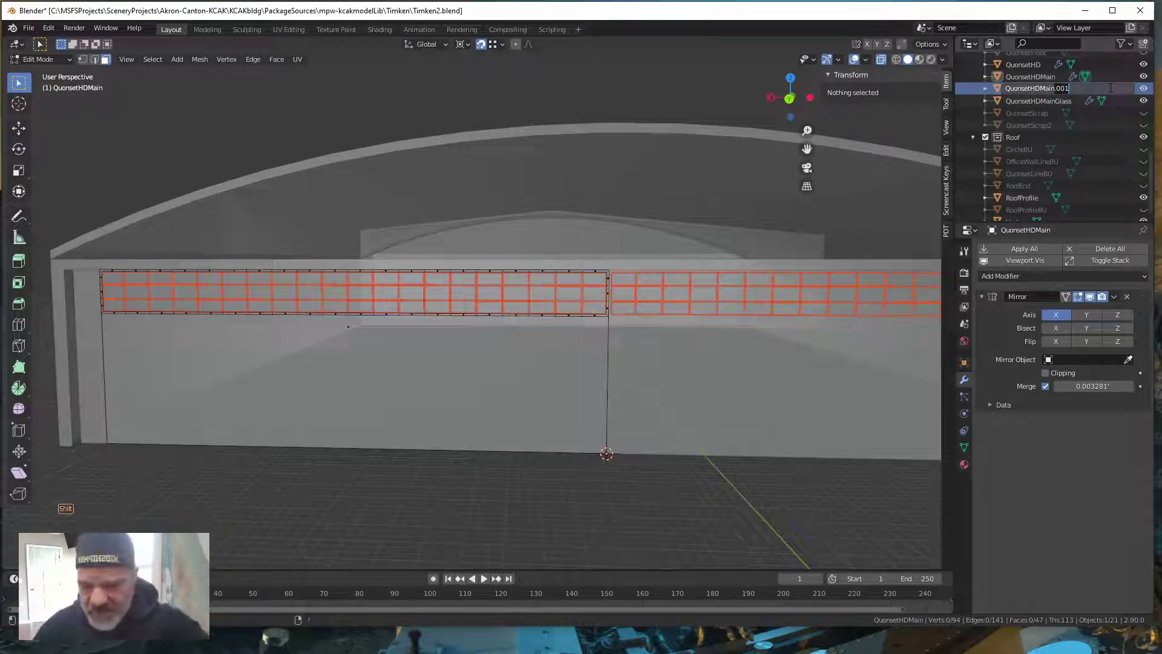
pyautogui.press('BackSpace')
pyautogui.press('BackSpace')
pyautogui.press('BackSpace')
pyautogui.press('BackSpace')
pyautogui.write('WF')
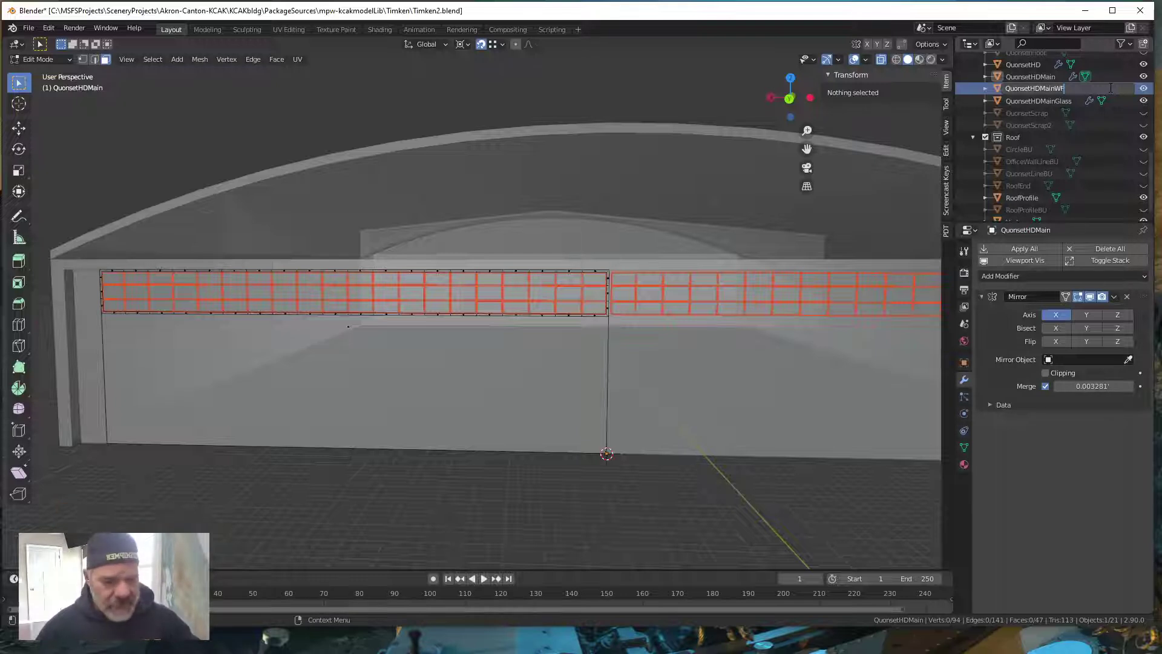
pyautogui.press('Return')
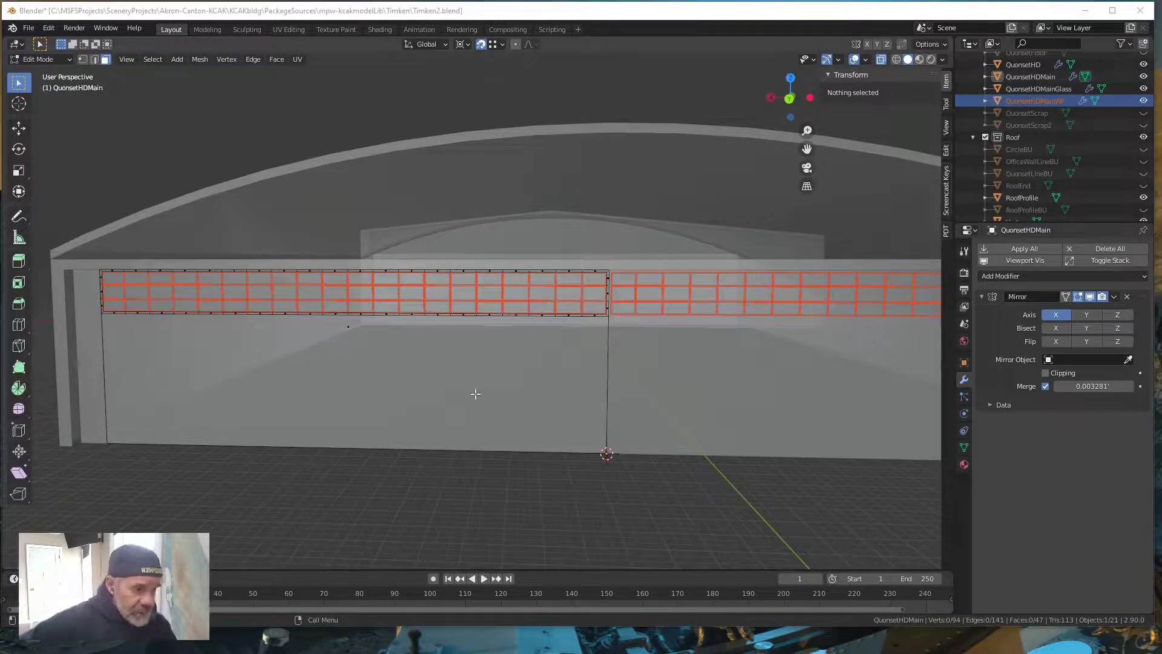
# - Turn off X-ray and leave the door mesh for Object Mode
pyautogui.moveTo(381, 423); pyautogui.dragTo(361, 423, button='middle')
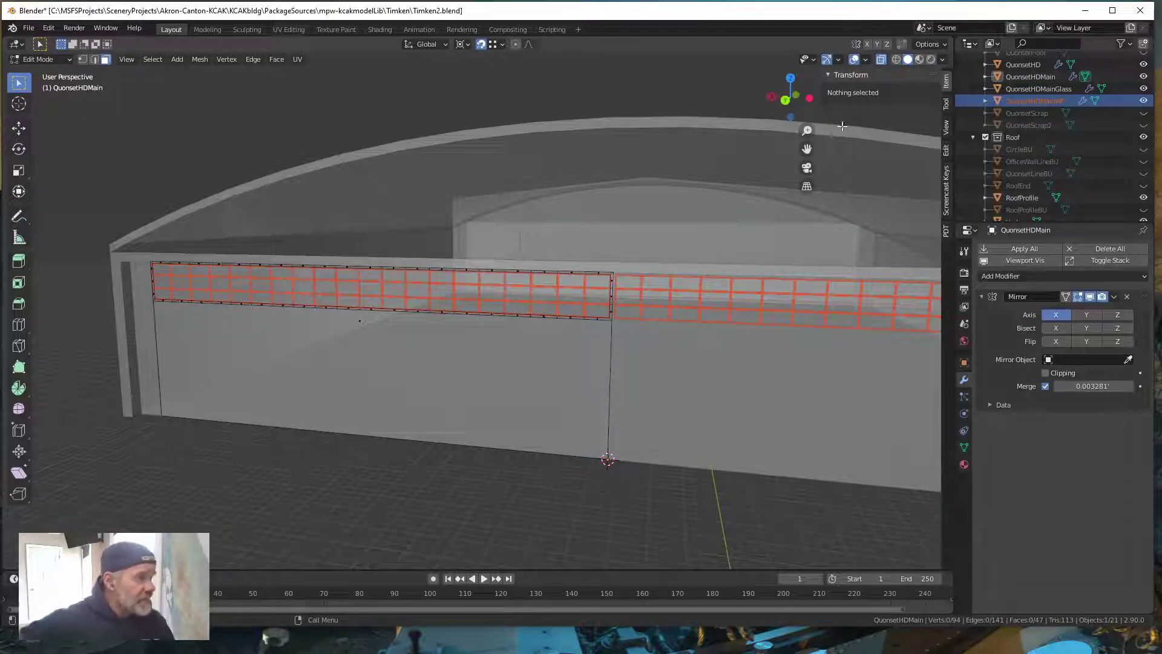
pyautogui.click(881, 60)
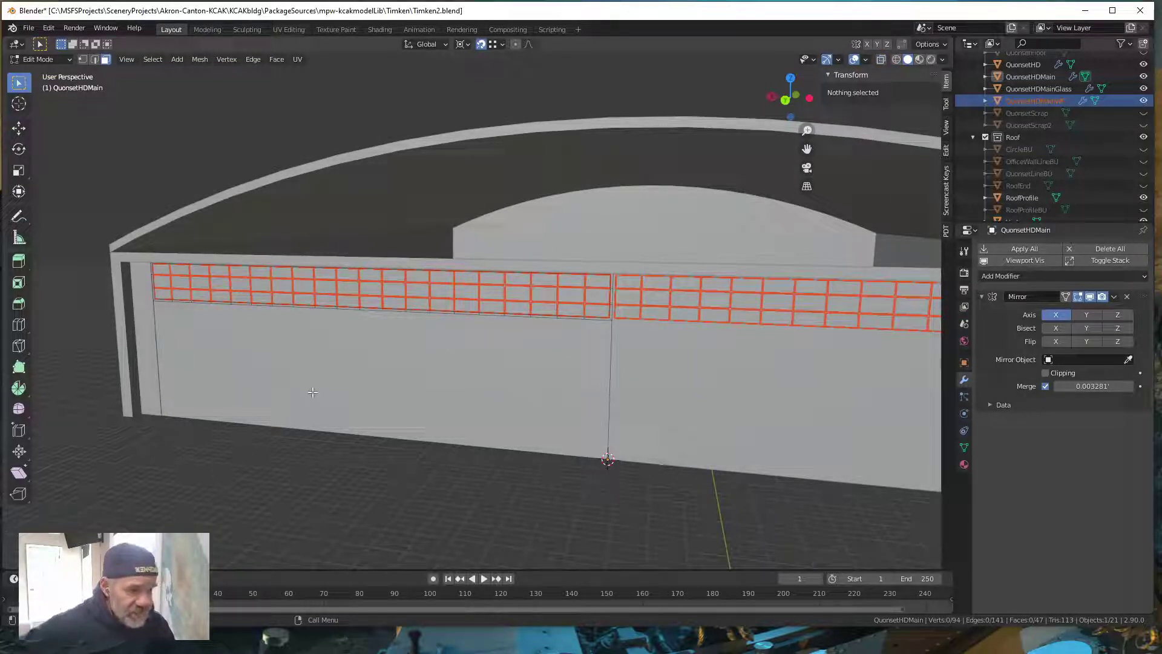
pyautogui.press('Tab')
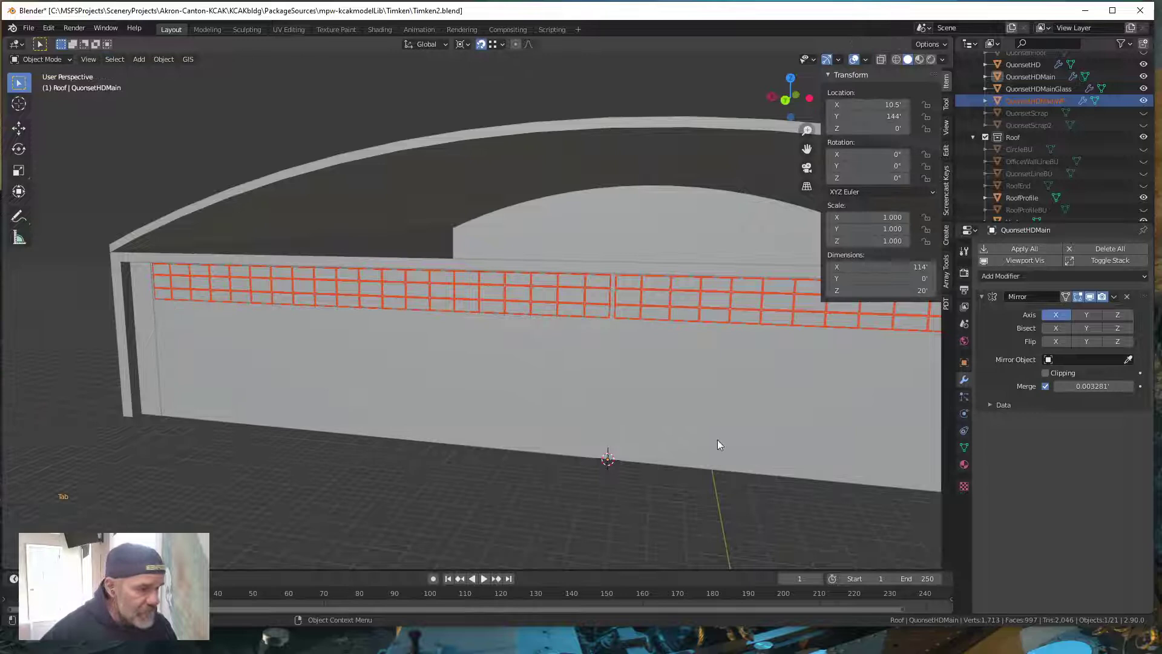
# - Select the QuonsetHDMain door object and show its mesh in Edit Mode with X-ray on
pyautogui.click(1048, 75)
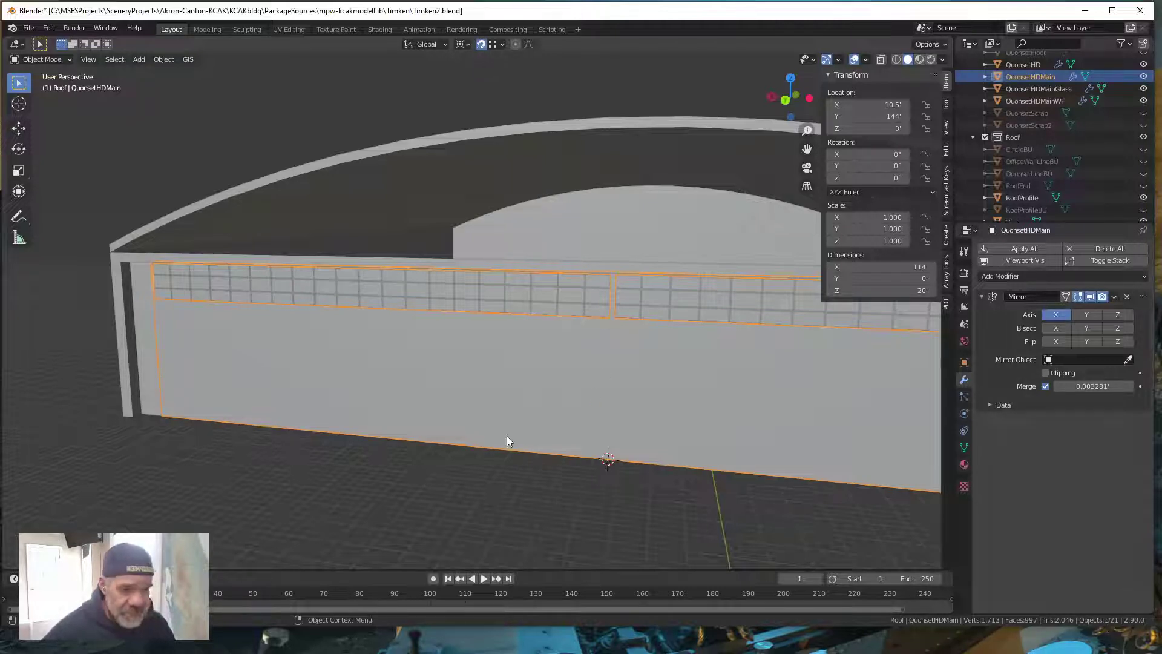
pyautogui.press('Tab')
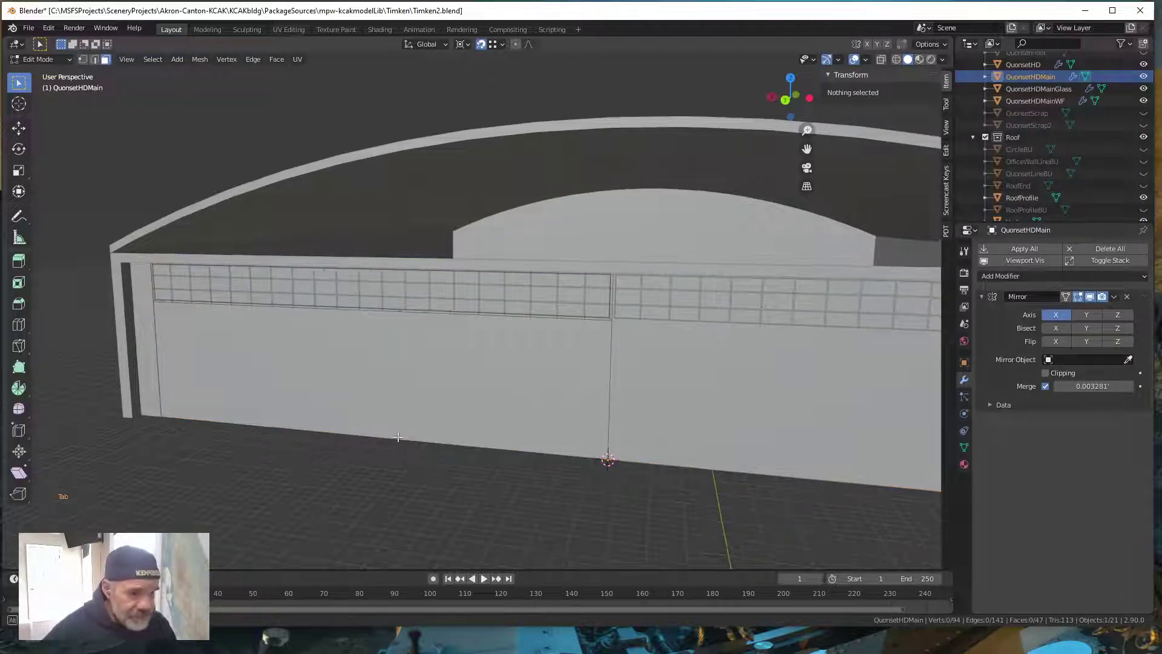
pyautogui.moveTo(398, 436); pyautogui.dragTo(356, 436, button='middle')
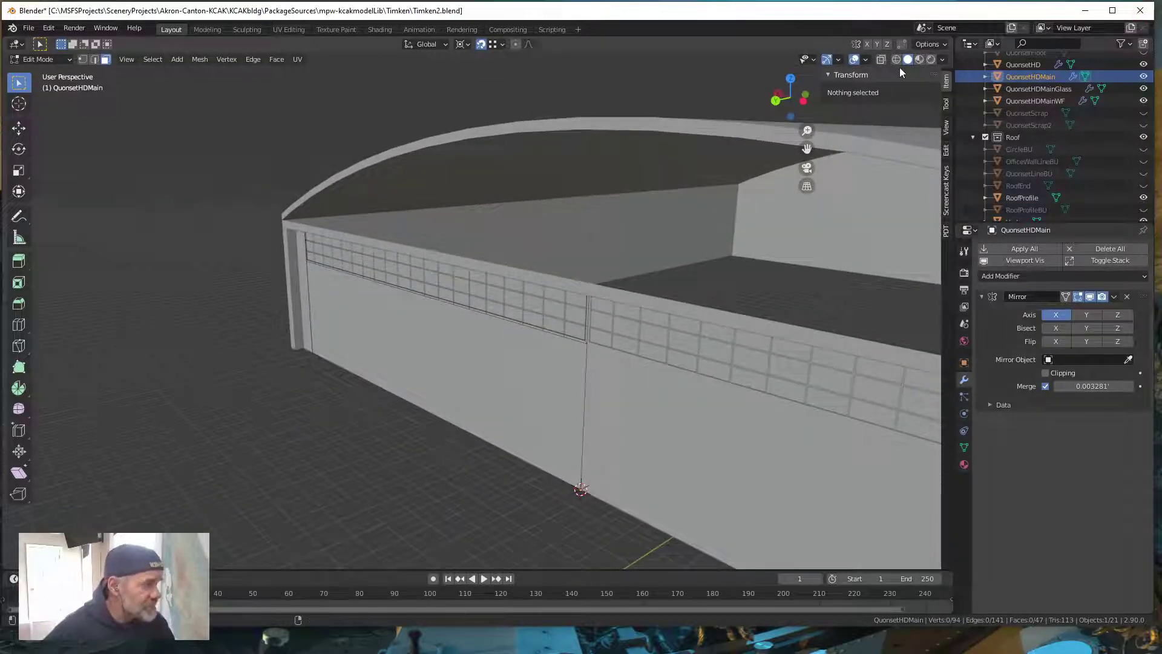
pyautogui.click(881, 59)
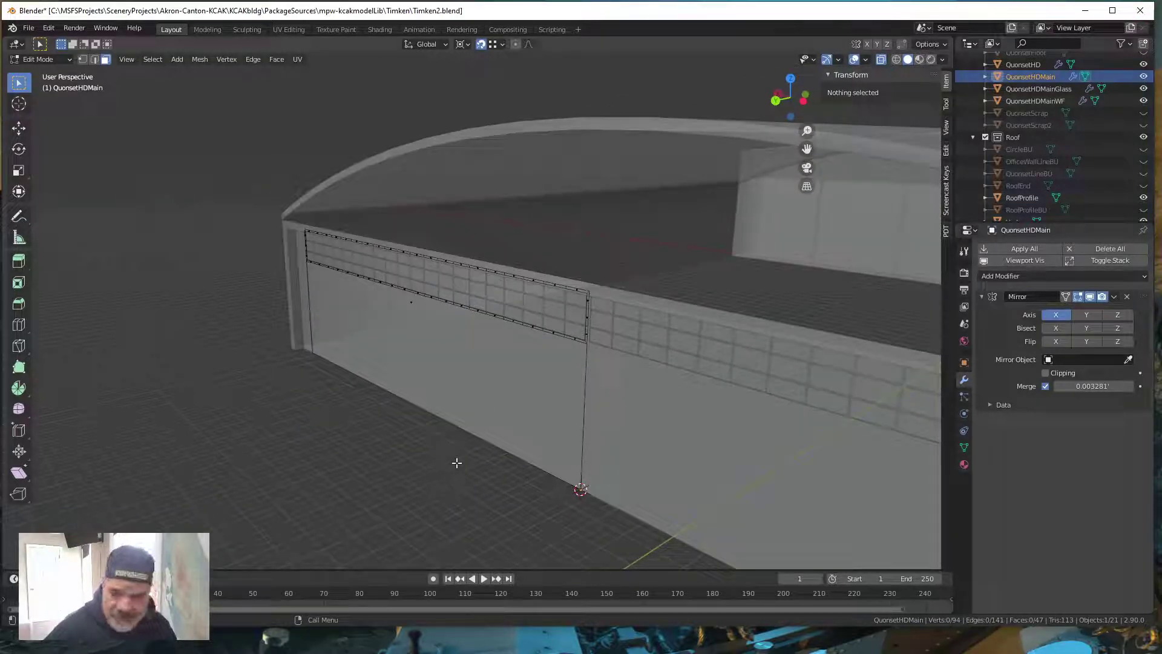
pyautogui.keyDown('shift'); pyautogui.moveTo(462, 460); pyautogui.dragTo(380, 386, button='middle'); pyautogui.keyUp('shift')
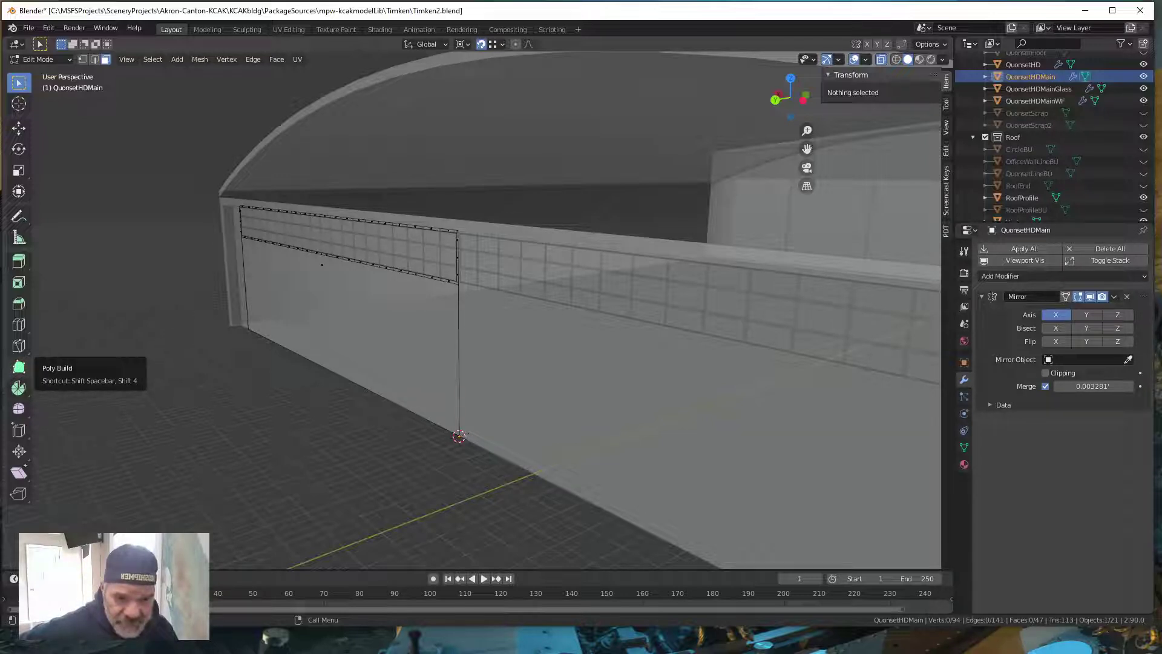
# - Switch to the frame.png diagram in Photos to check the door and frame thickness dimensions, and return to Blender
pyautogui.hotkey('alt', 'Tab')
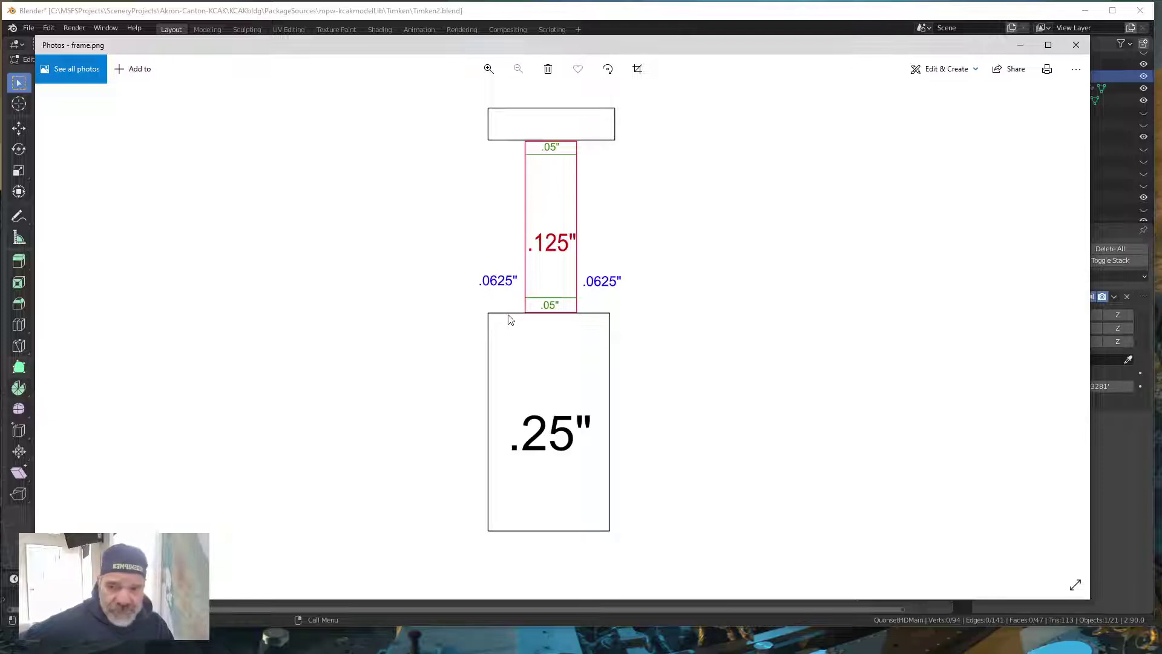
pyautogui.click(1021, 45)
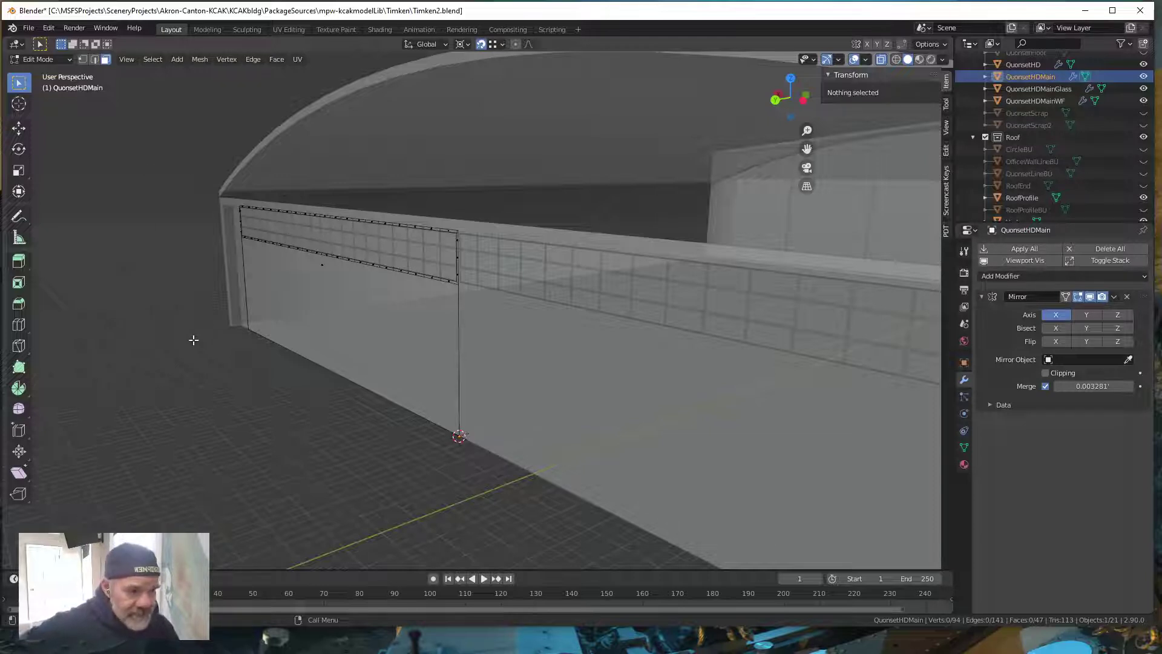
# - Return the door to Object Mode and add a Solidify modifier to QuonsetHDMain
pyautogui.press('Tab')
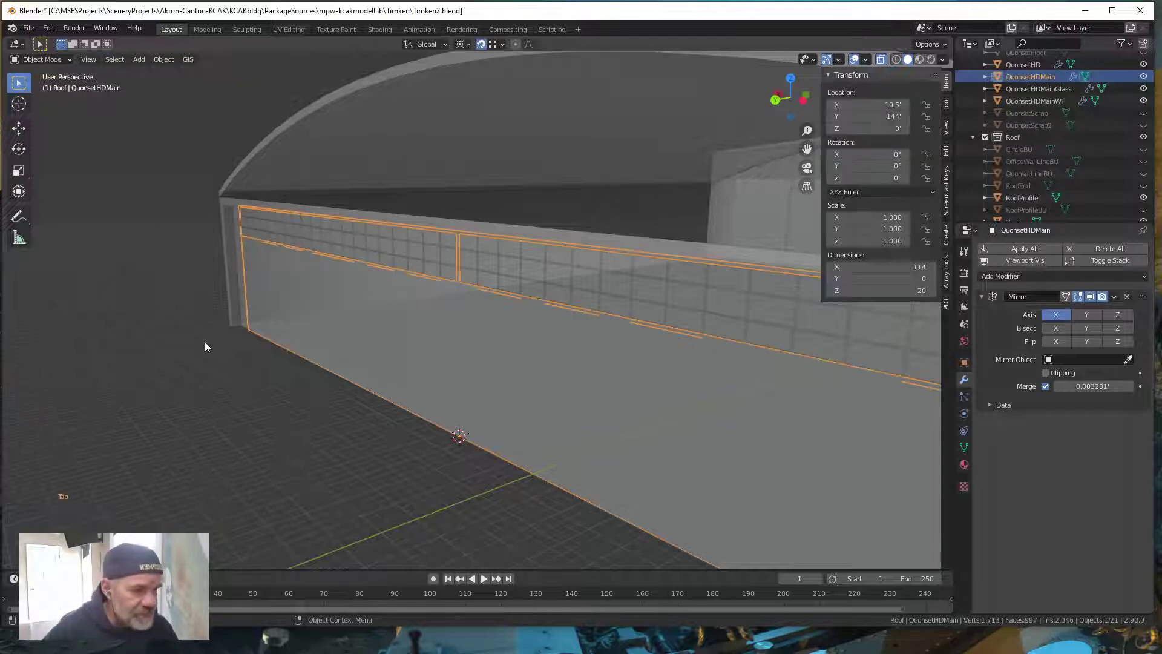
pyautogui.moveTo(467, 394); pyautogui.dragTo(458, 394, button='middle')
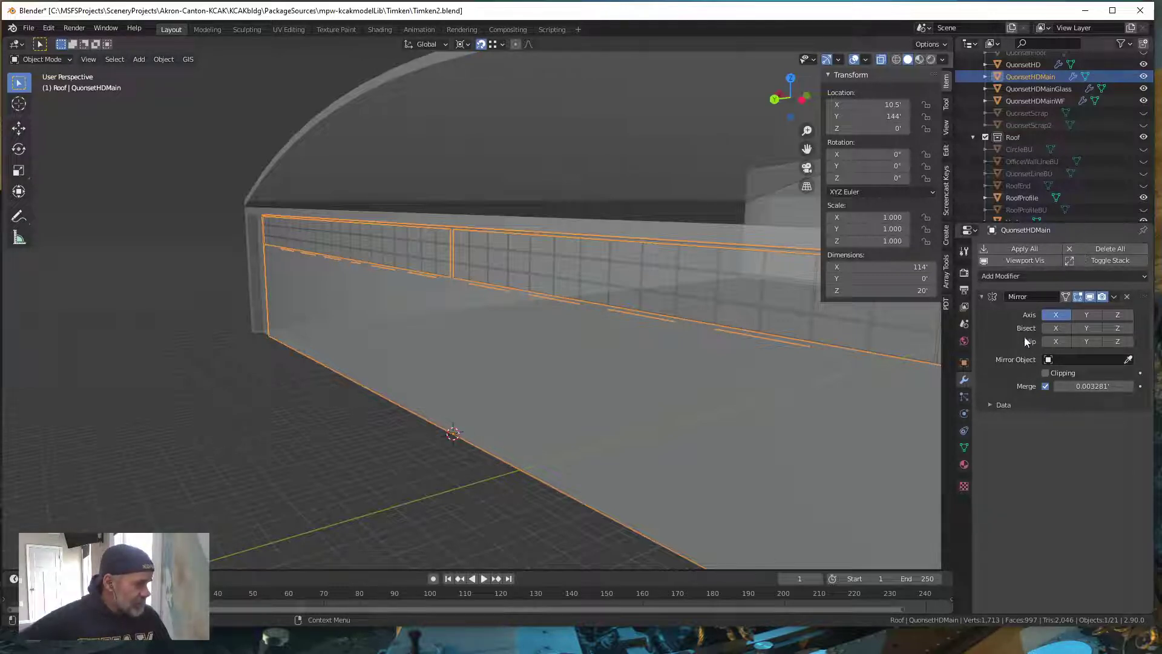
pyautogui.click(1059, 276)
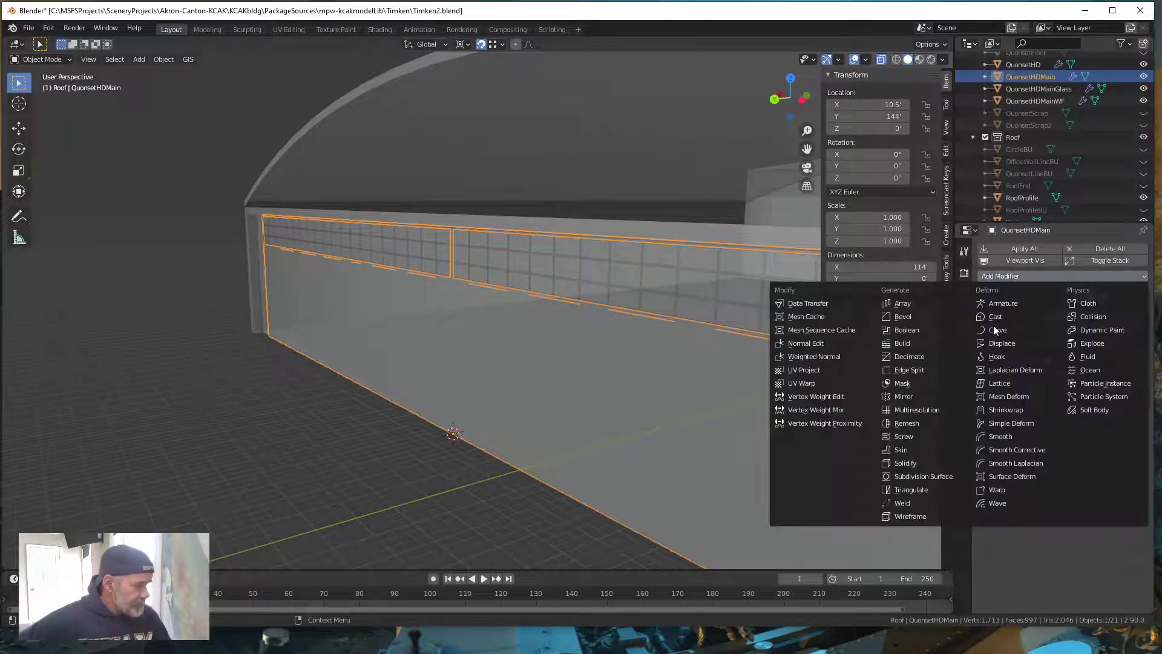
pyautogui.click(911, 463)
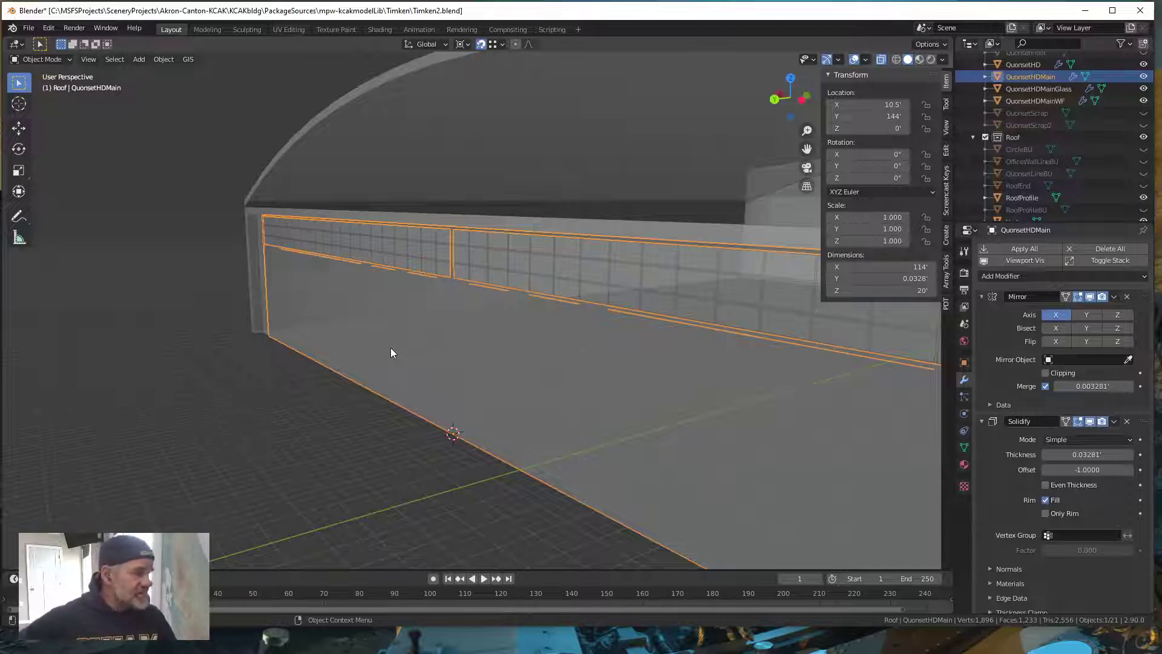
# - With X-ray off, check which way the door's faces point using the Face Orientation overlay, and turn the overlay off again
pyautogui.click(881, 60)
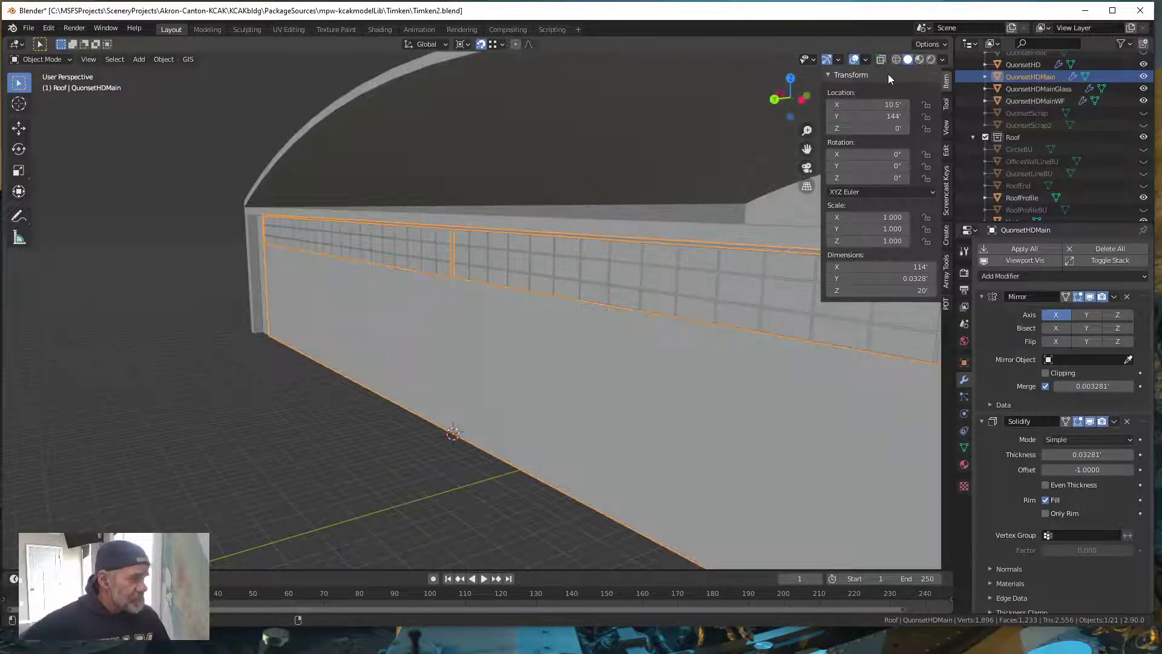
pyautogui.click(865, 59)
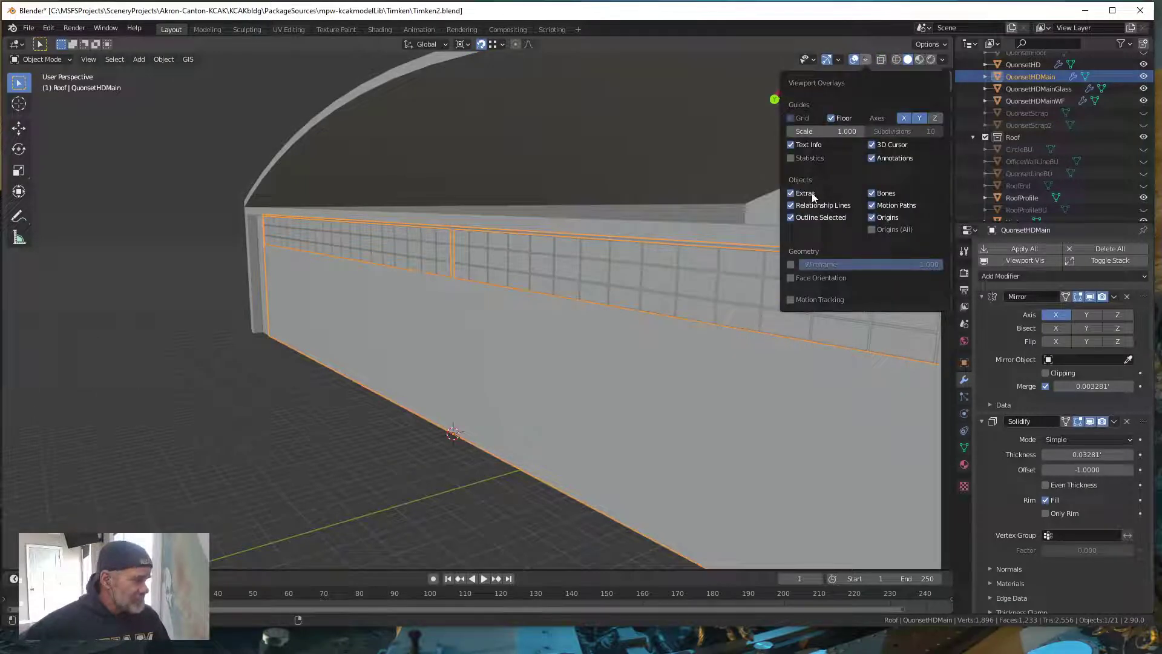
pyautogui.click(790, 278)
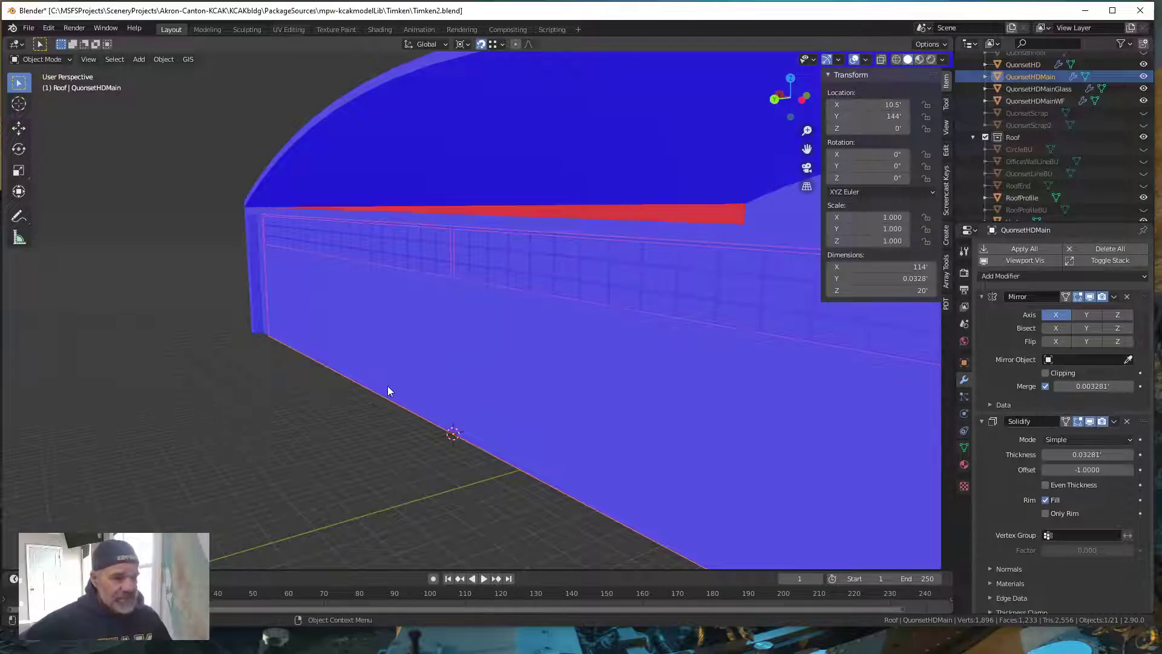
pyautogui.moveTo(387, 391)
pyautogui.mouseDown(button='middle')
pyautogui.moveTo(350, 401)
pyautogui.moveTo(279, 388)
pyautogui.moveTo(252, 359)
pyautogui.moveTo(352, 376)
pyautogui.moveTo(376, 394)
pyautogui.moveTo(369, 384)
pyautogui.mouseUp(button='middle')
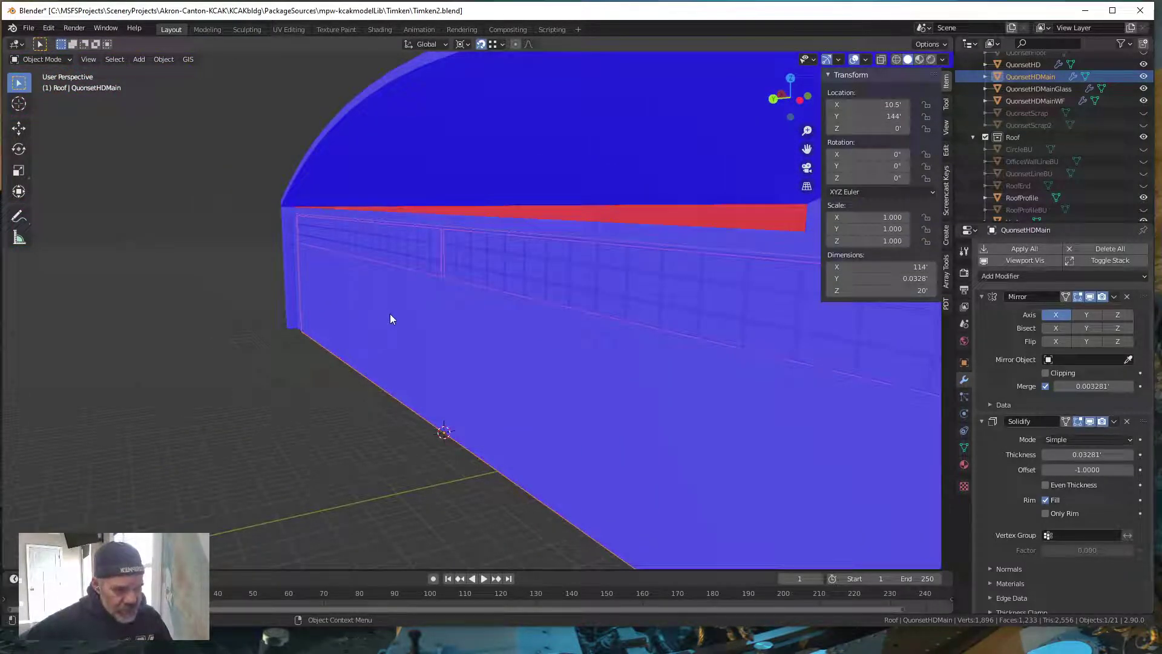
pyautogui.moveTo(420, 368)
pyautogui.mouseDown(button='middle')
pyautogui.moveTo(324, 368)
pyautogui.moveTo(440, 379)
pyautogui.moveTo(353, 381)
pyautogui.moveTo(417, 389)
pyautogui.mouseUp(button='middle')
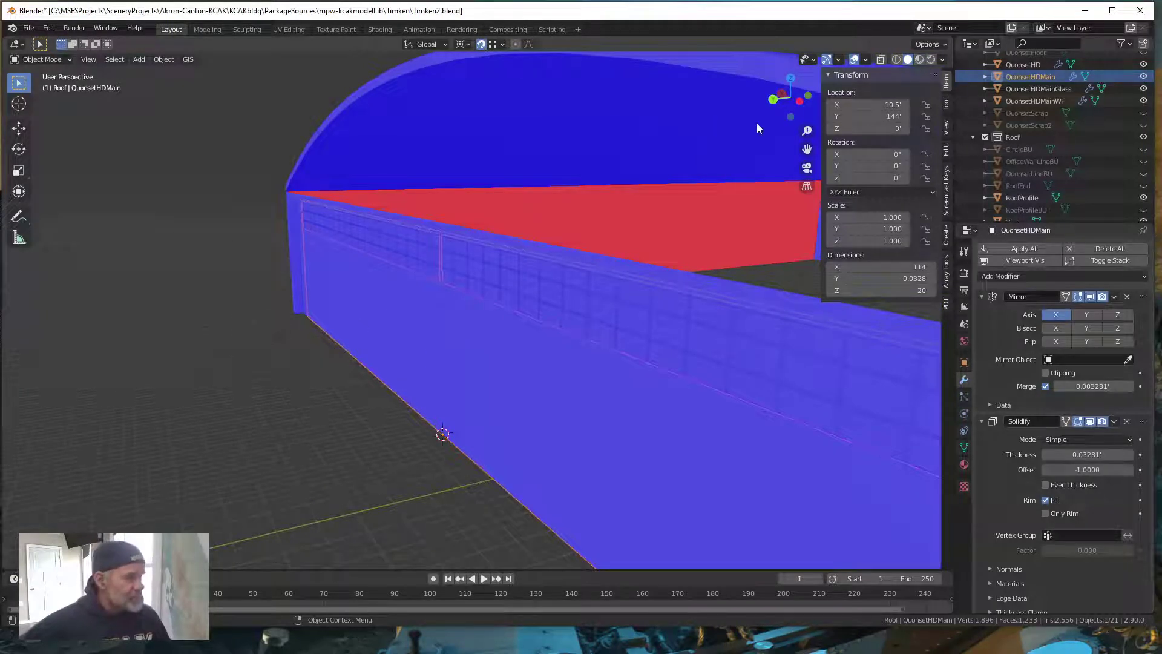
pyautogui.click(865, 60)
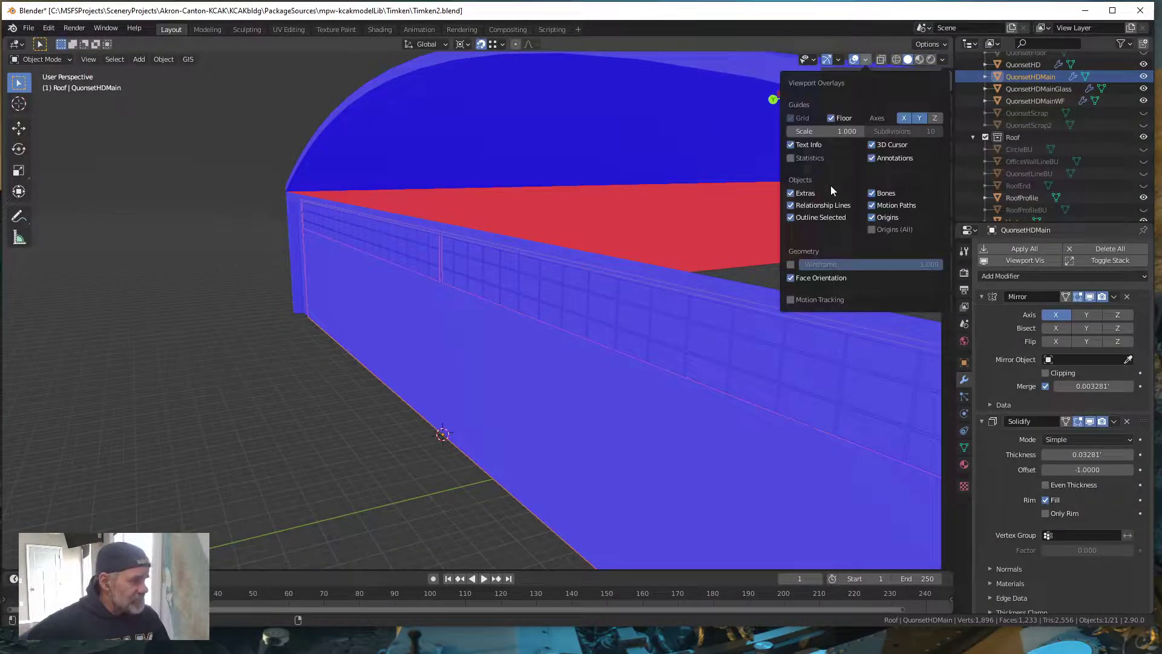
pyautogui.click(790, 277)
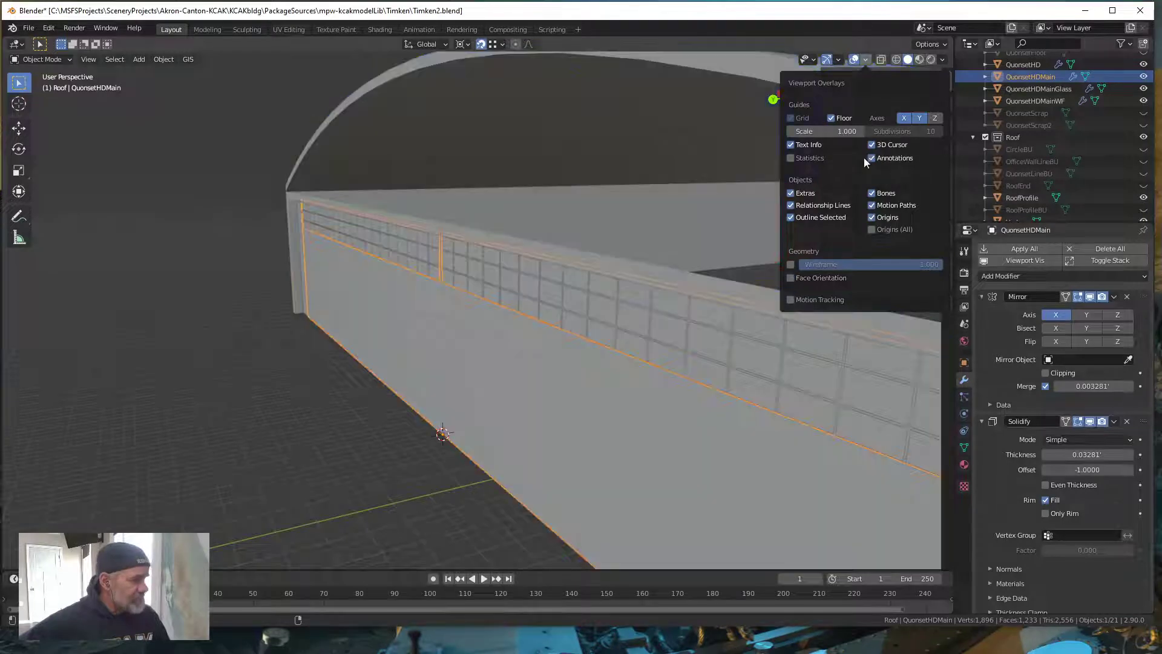
# - Set the Solidify thickness of QuonsetHDMain to 0.25 ft
pyautogui.click(882, 60)
pyautogui.scroll(-3, 564, 314)
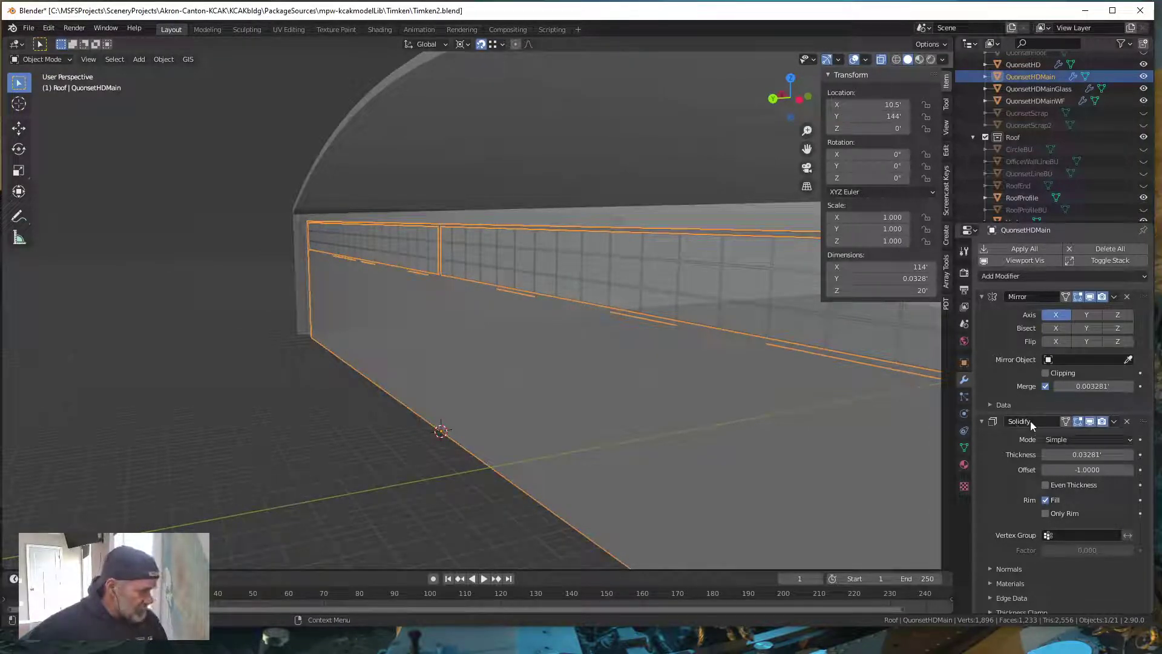
pyautogui.click(1086, 454)
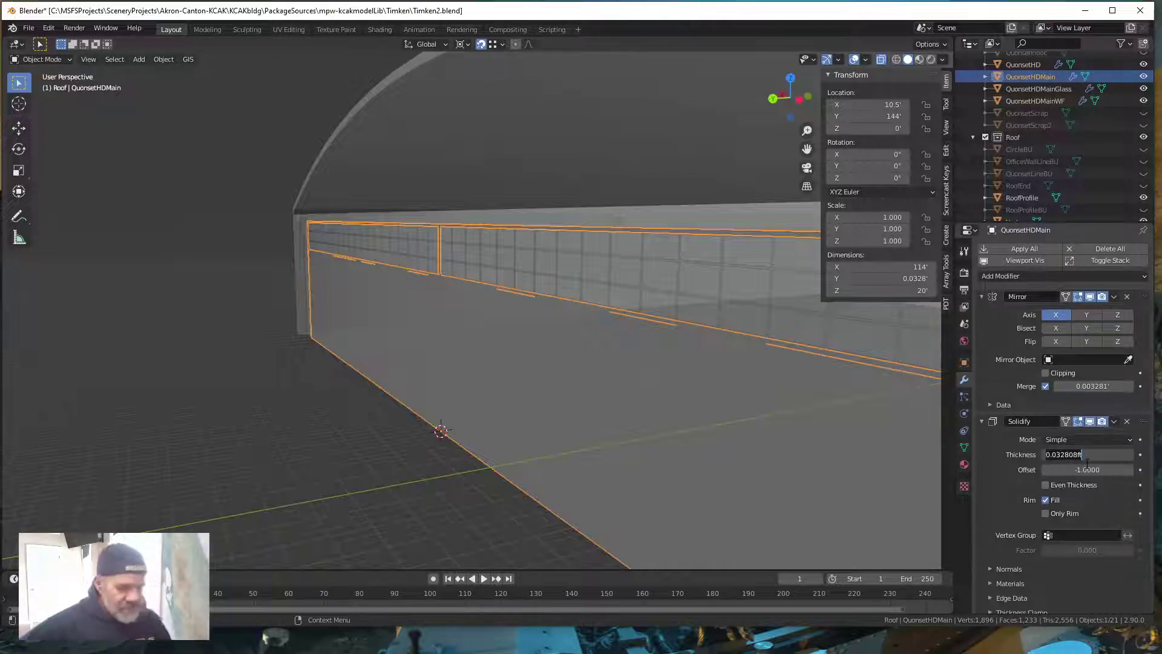
pyautogui.press('BackSpace')
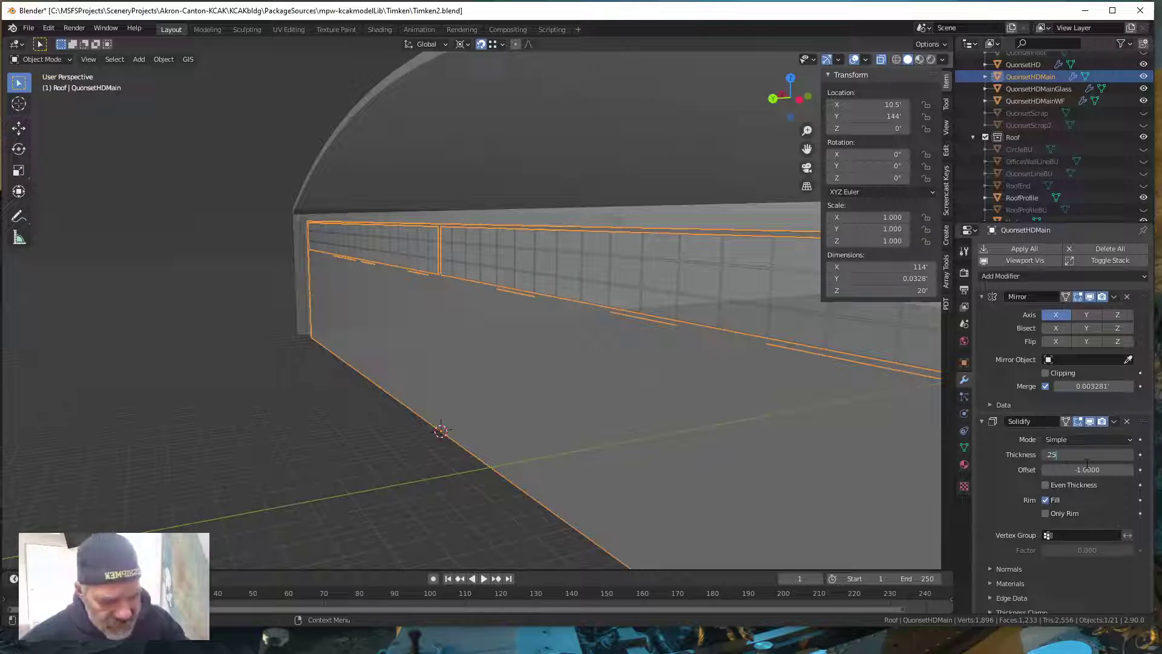
pyautogui.write('.25')
pyautogui.press('Return')
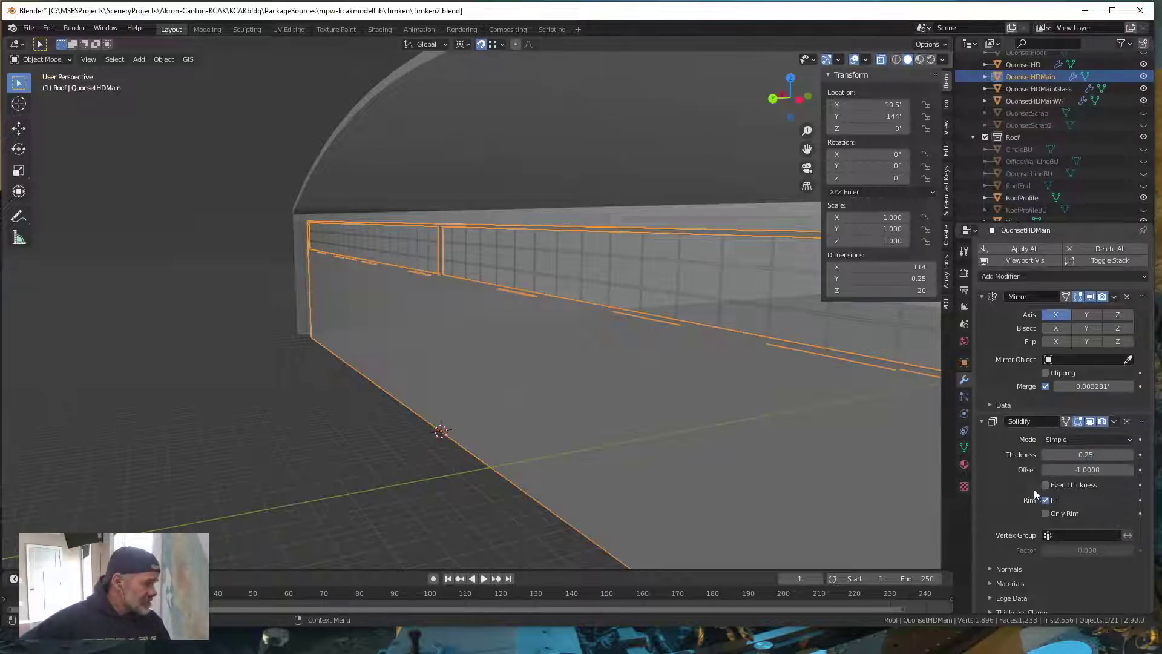
# - Turn off X-ray and examine the solidified door around the window openings and centre post from both sides
pyautogui.click(882, 60)
pyautogui.moveTo(427, 405)
pyautogui.mouseDown(button='middle')
pyautogui.moveTo(363, 407)
pyautogui.moveTo(371, 421)
pyautogui.moveTo(420, 408)
pyautogui.mouseUp(button='middle')
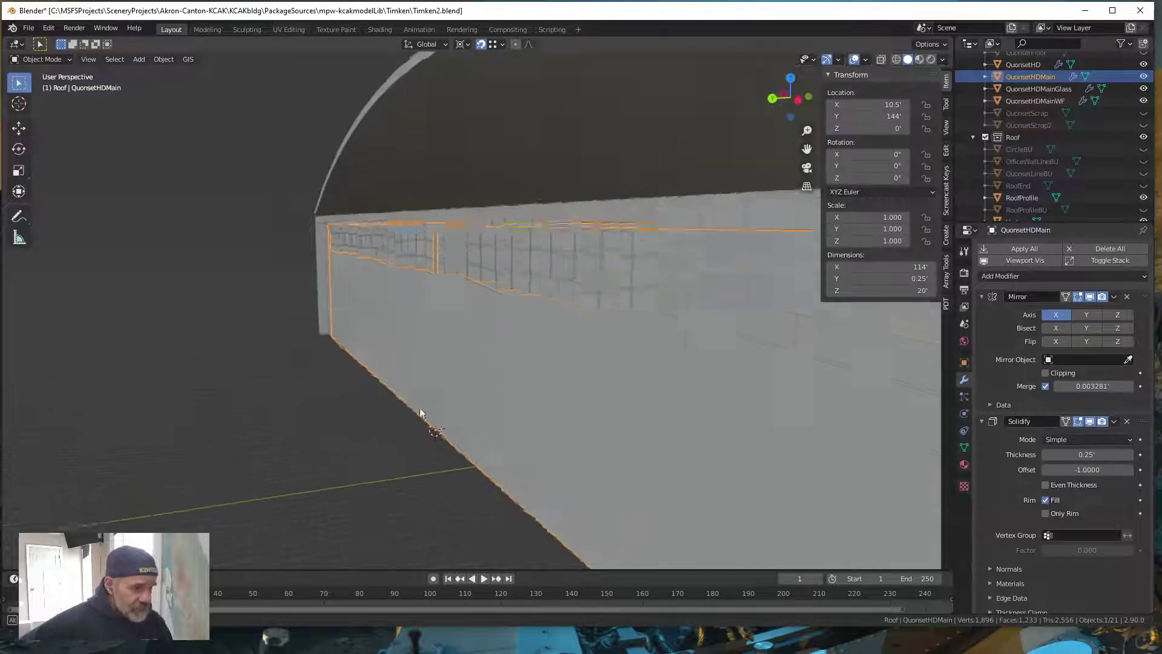
pyautogui.scroll(2, 420, 408)
pyautogui.scroll(3, 431, 372)
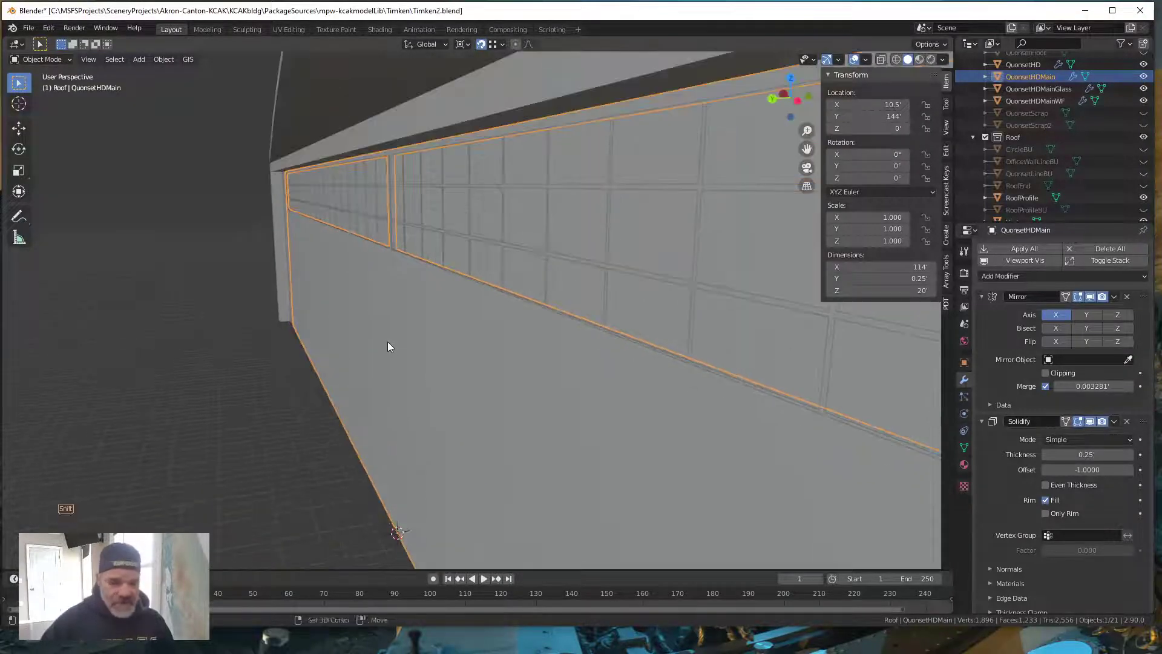
pyautogui.keyDown('shift'); pyautogui.moveTo(387, 346); pyautogui.dragTo(462, 402, button='middle'); pyautogui.keyUp('shift')
pyautogui.scroll(2, 464, 400)
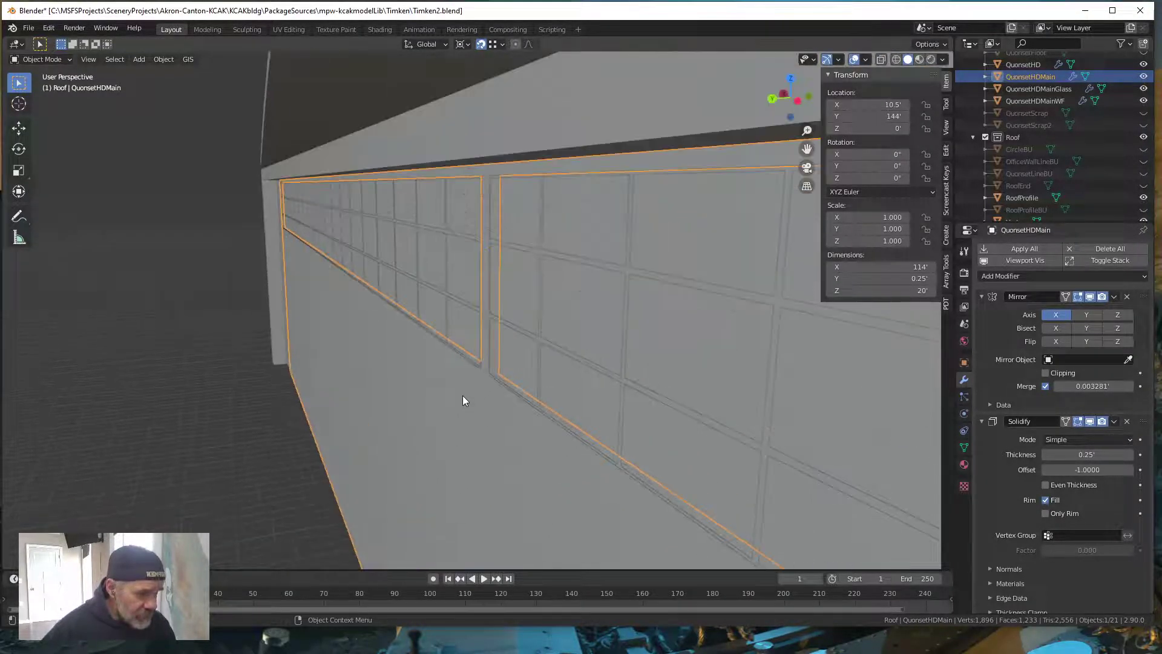
pyautogui.scroll(2, 463, 399)
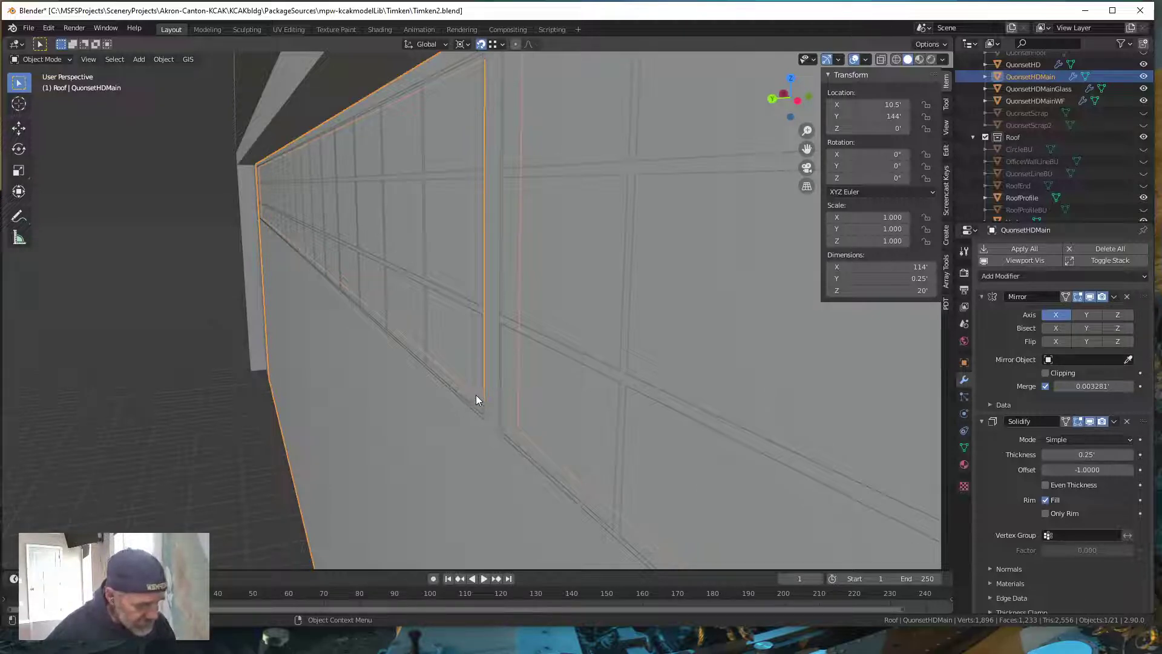
pyautogui.scroll(6, 529, 433)
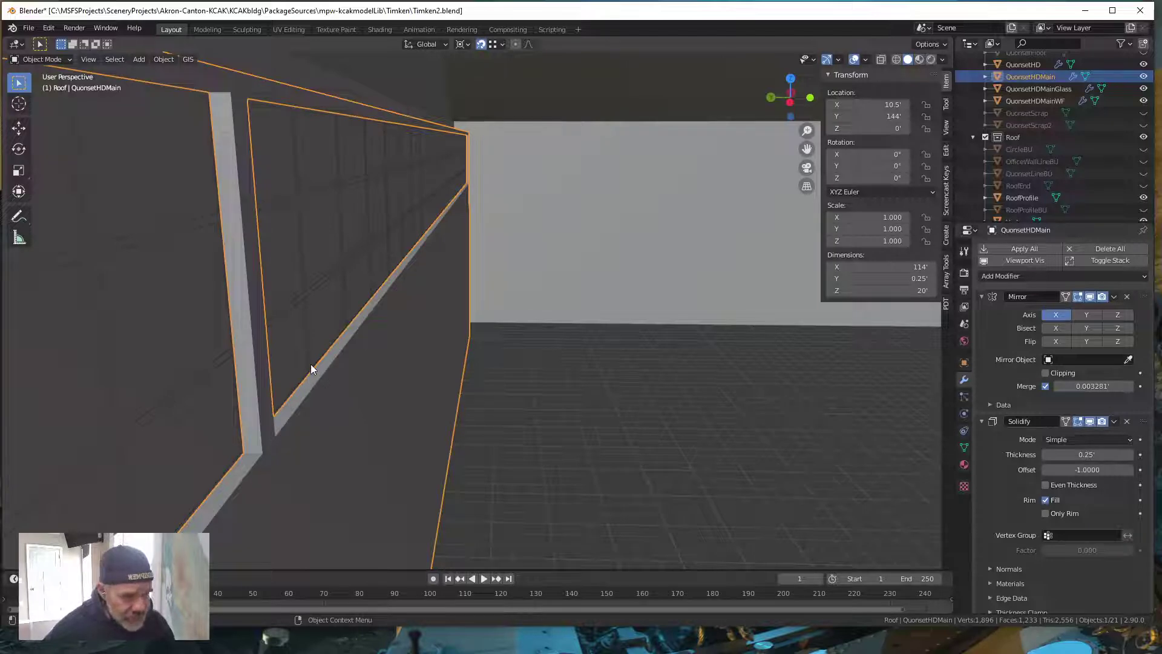
pyautogui.moveTo(332, 390); pyautogui.dragTo(381, 382, button='middle')
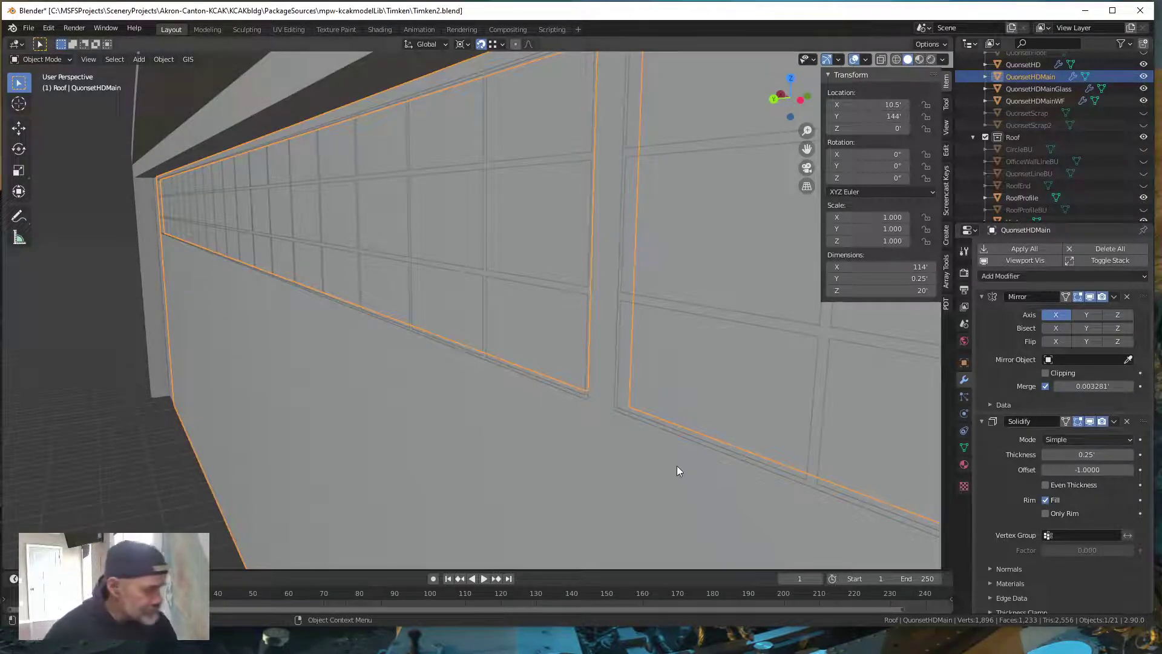
pyautogui.scroll(-5, 488, 391)
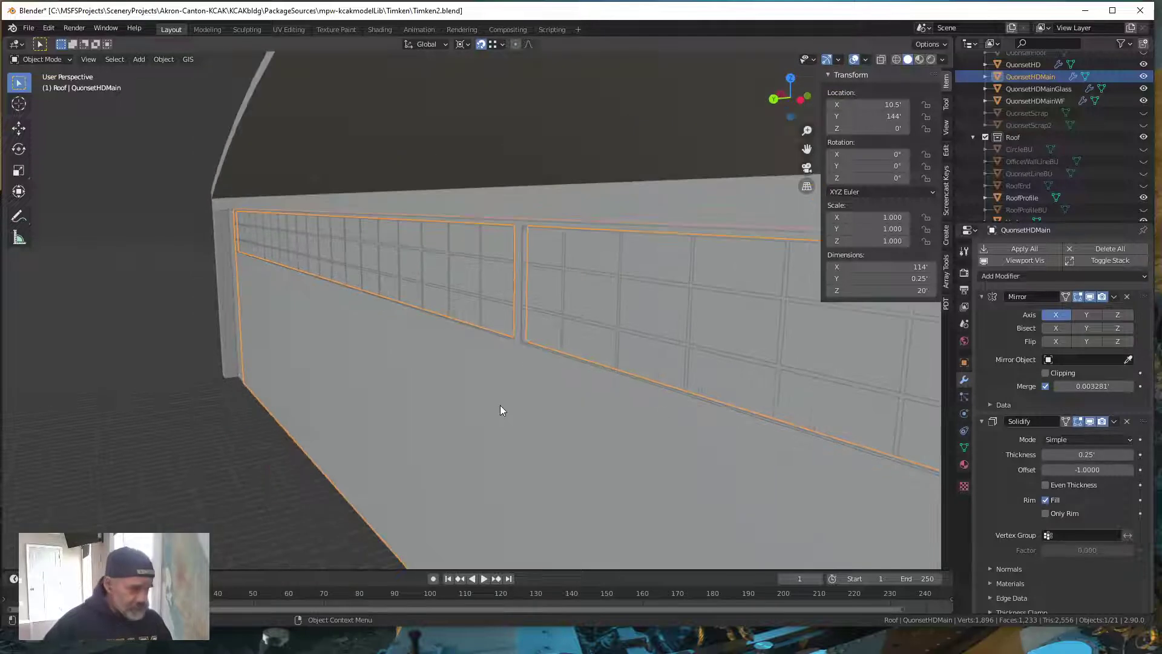
pyautogui.scroll(-4, 504, 397)
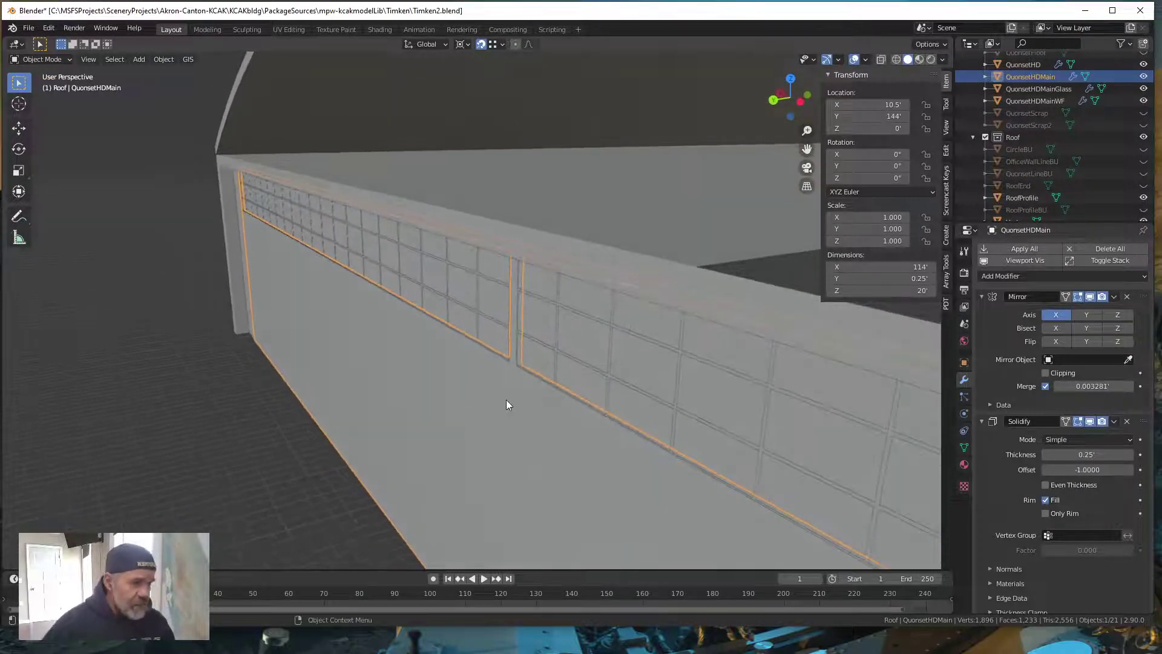
# - Select the QuonsetHDMainWF window frame object and check its thickness and offset dimensions in the frame.png diagram
pyautogui.click(477, 313)
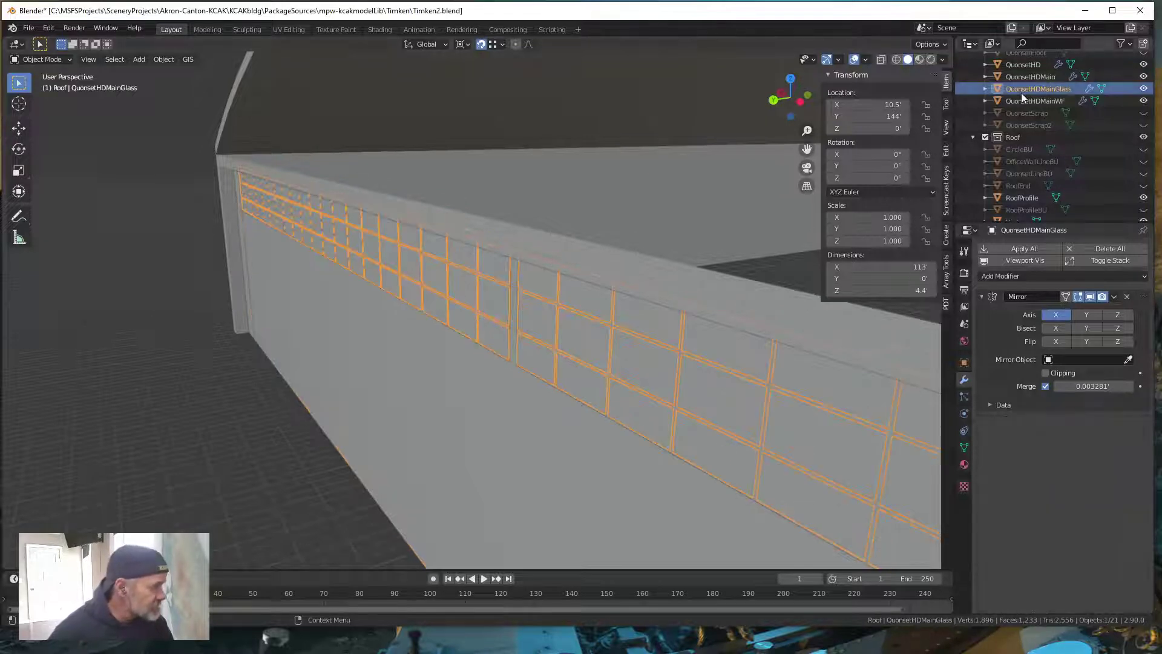
pyautogui.click(1036, 101)
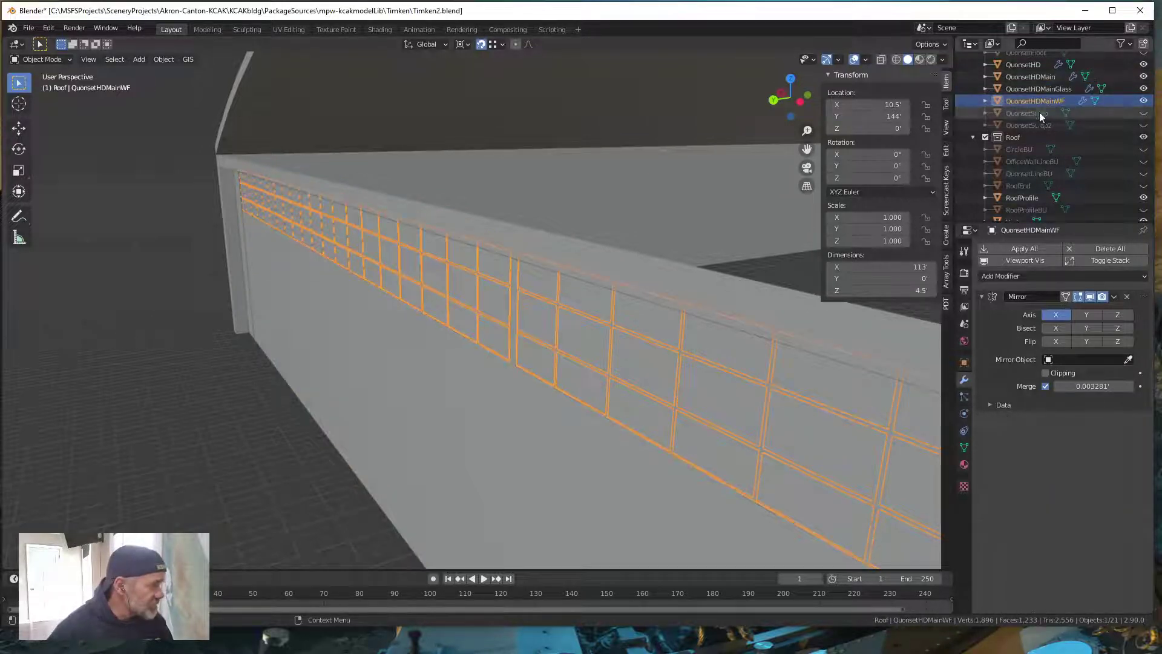
pyautogui.moveTo(488, 413)
pyautogui.mouseDown(button='middle')
pyautogui.moveTo(500, 412)
pyautogui.moveTo(495, 423)
pyautogui.mouseUp(button='middle')
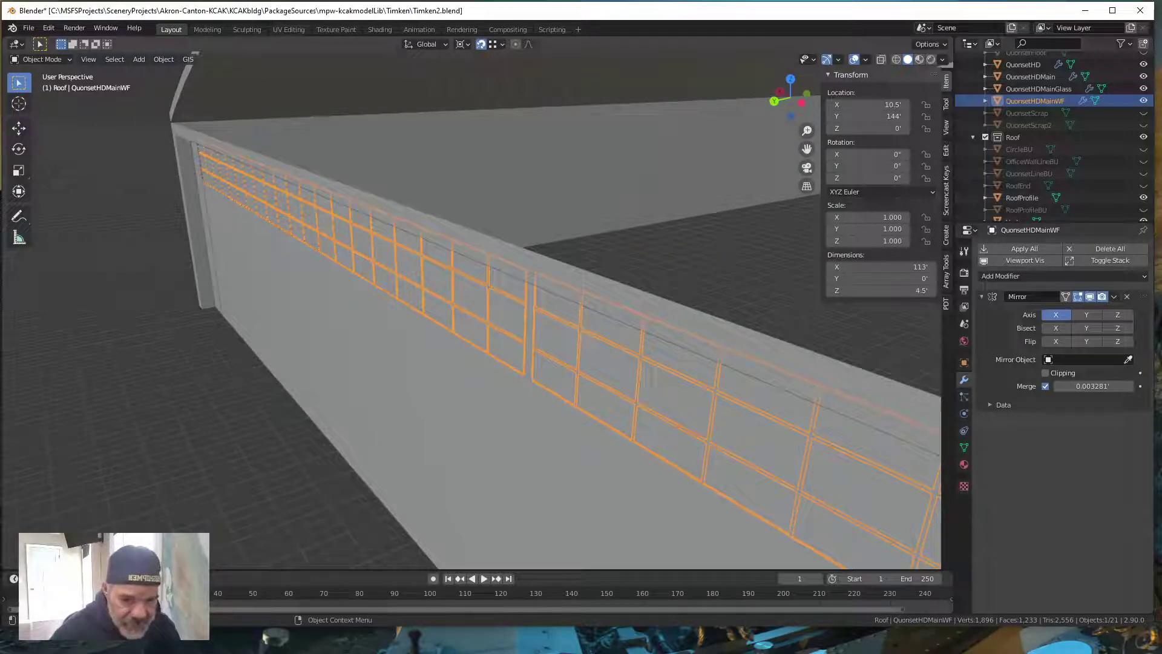
pyautogui.hotkey('alt', 'Tab')
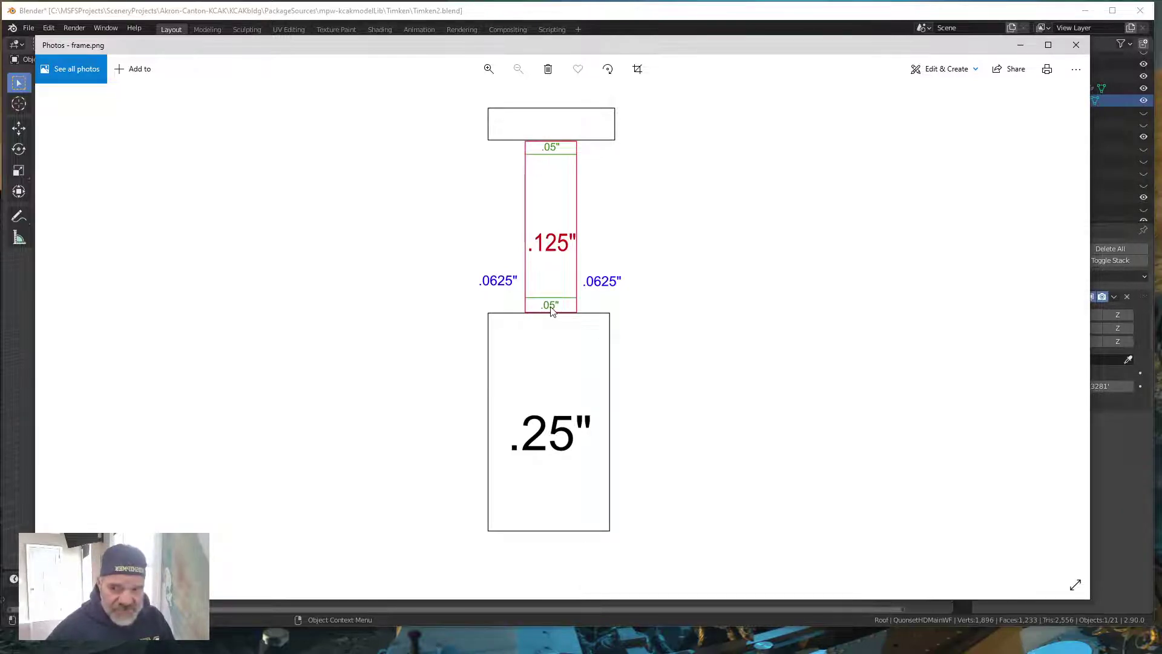
pyautogui.click(1022, 47)
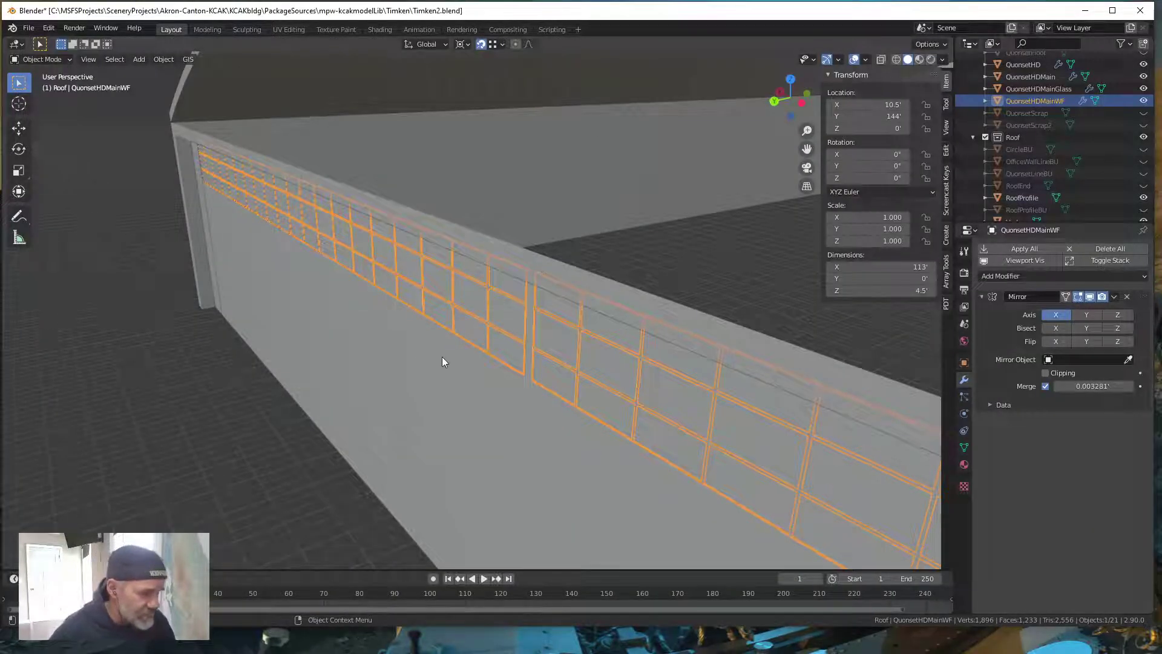
# - Add a Solidify modifier to the QuonsetHDMainWF window frame and set its thickness to 0.125 ft
pyautogui.scroll(-2, 449, 354)
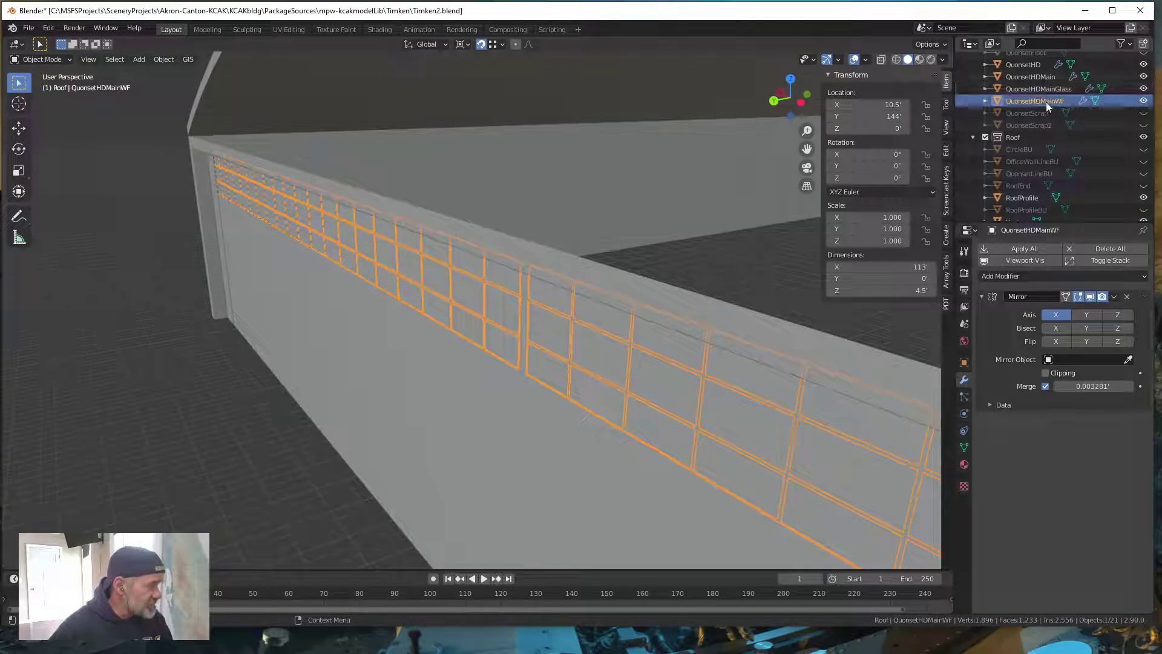
pyautogui.click(1020, 276)
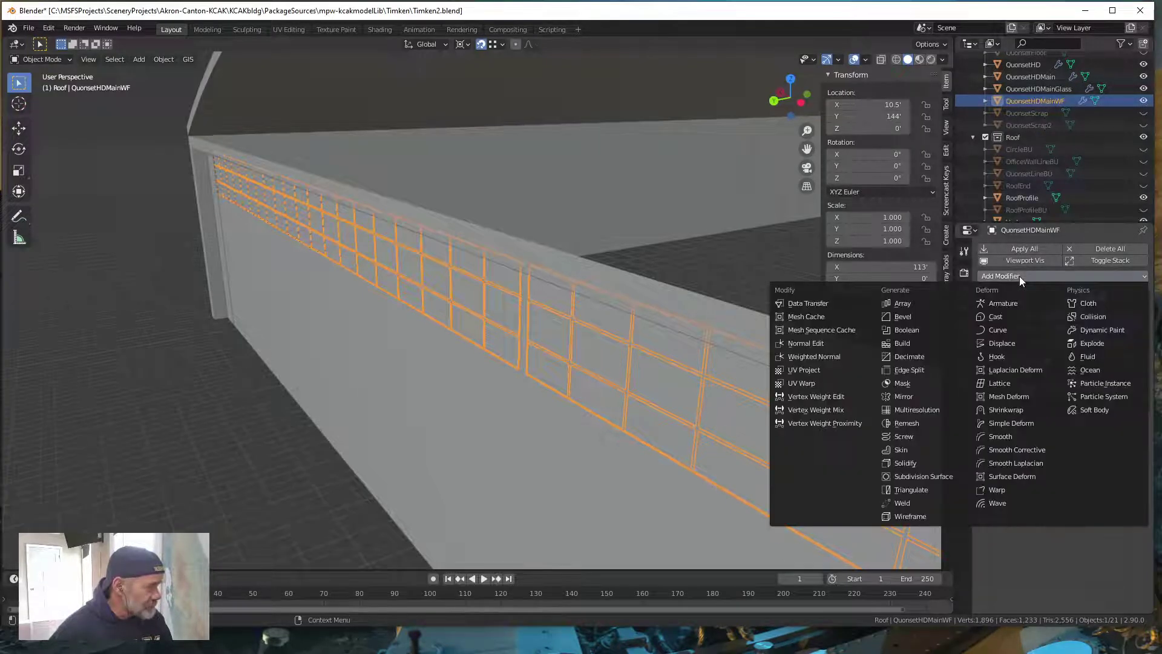
pyautogui.click(908, 461)
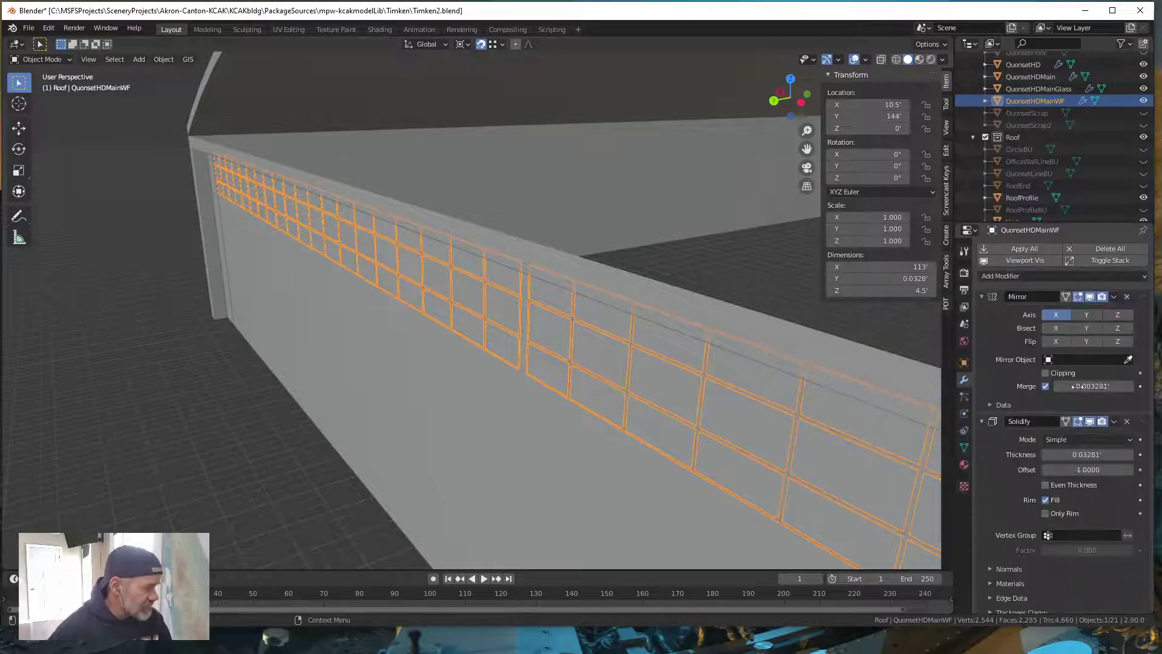
pyautogui.click(1090, 455)
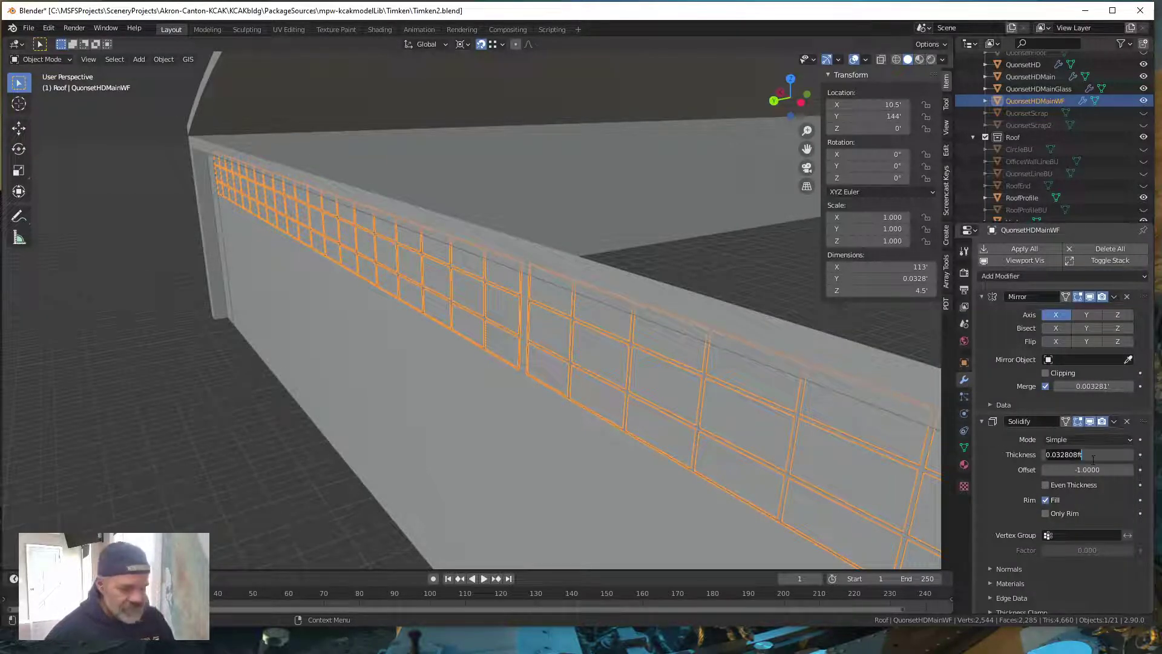
pyautogui.write('.125')
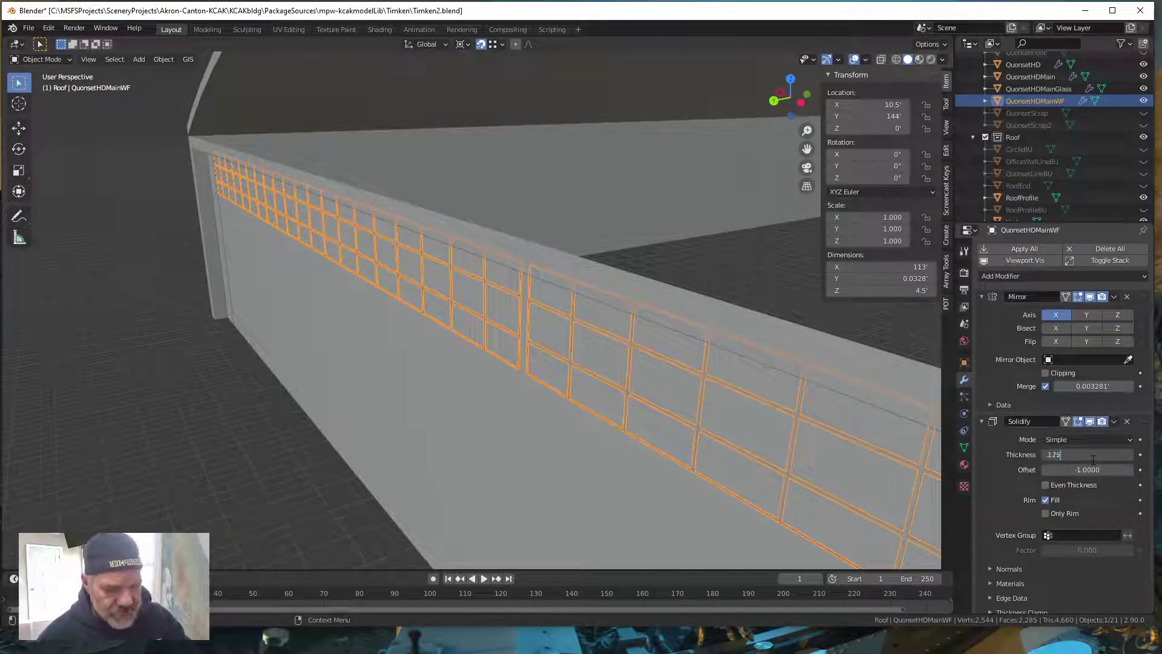
pyautogui.press('Return')
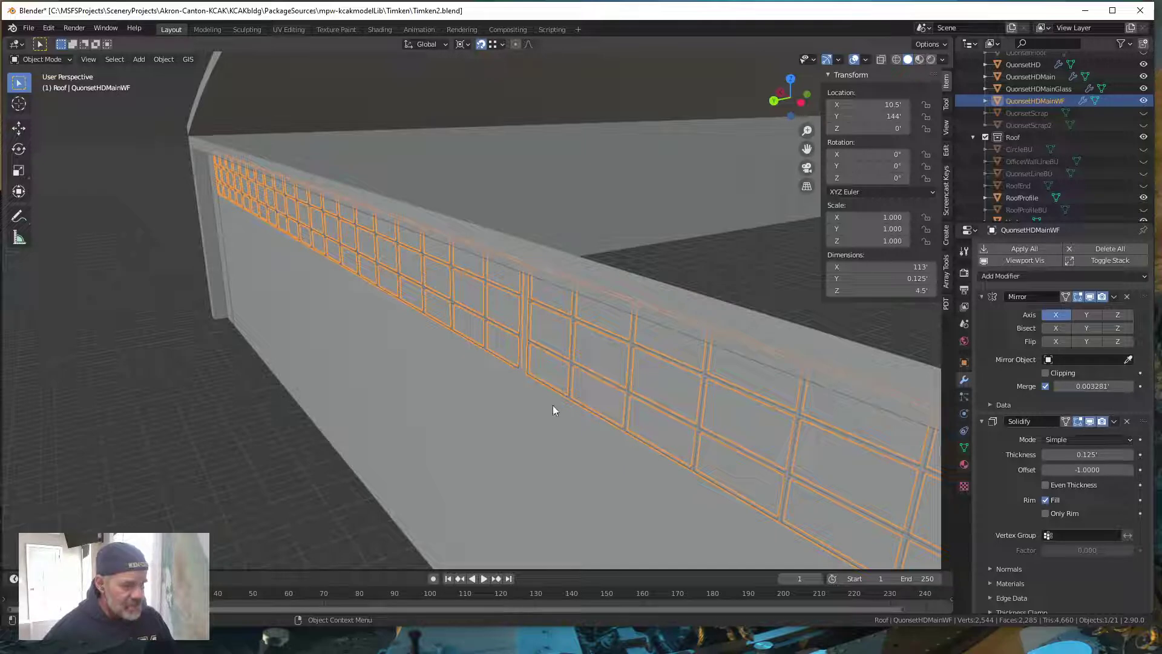
# - Move the QuonsetHDMainWF window frame -0.0625 ft along the global Y axis into the door's thickness
pyautogui.moveTo(574, 405); pyautogui.dragTo(332, 343, button='middle')
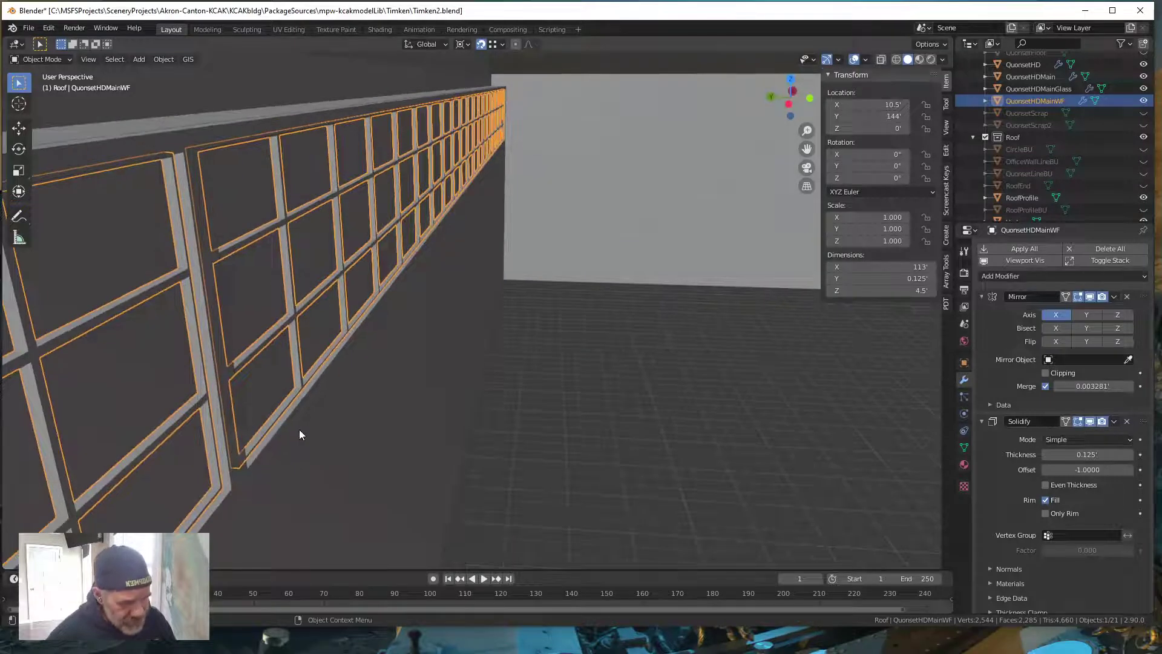
pyautogui.moveTo(462, 438); pyautogui.dragTo(461, 437, button='middle')
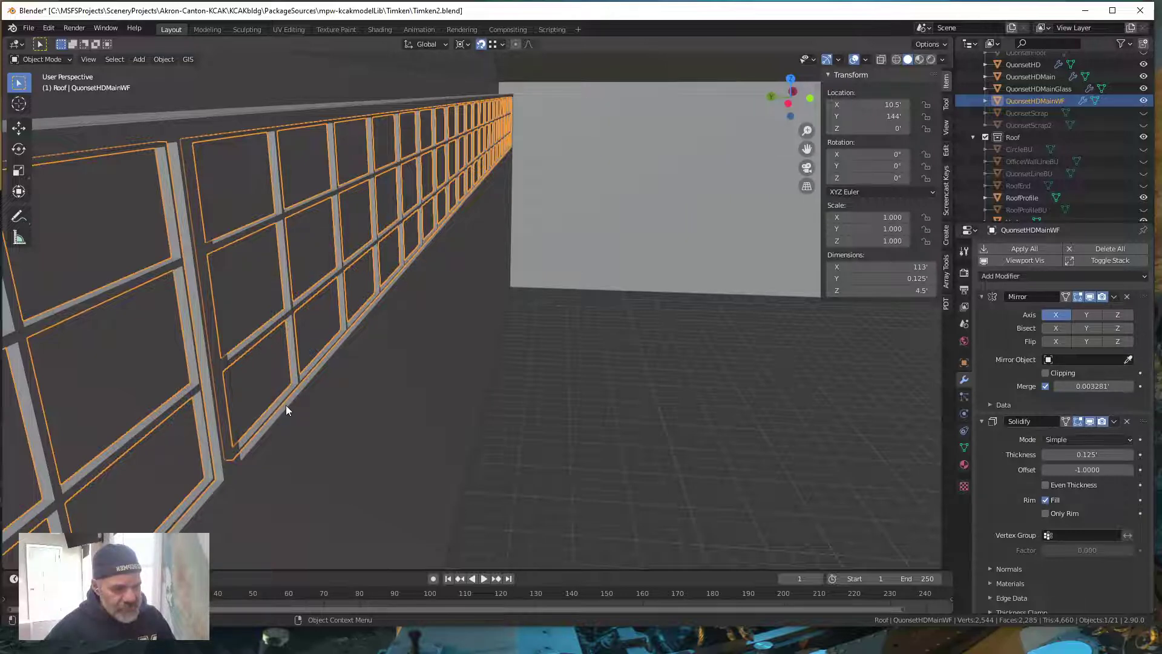
pyautogui.moveTo(337, 424); pyautogui.dragTo(393, 424, button='middle')
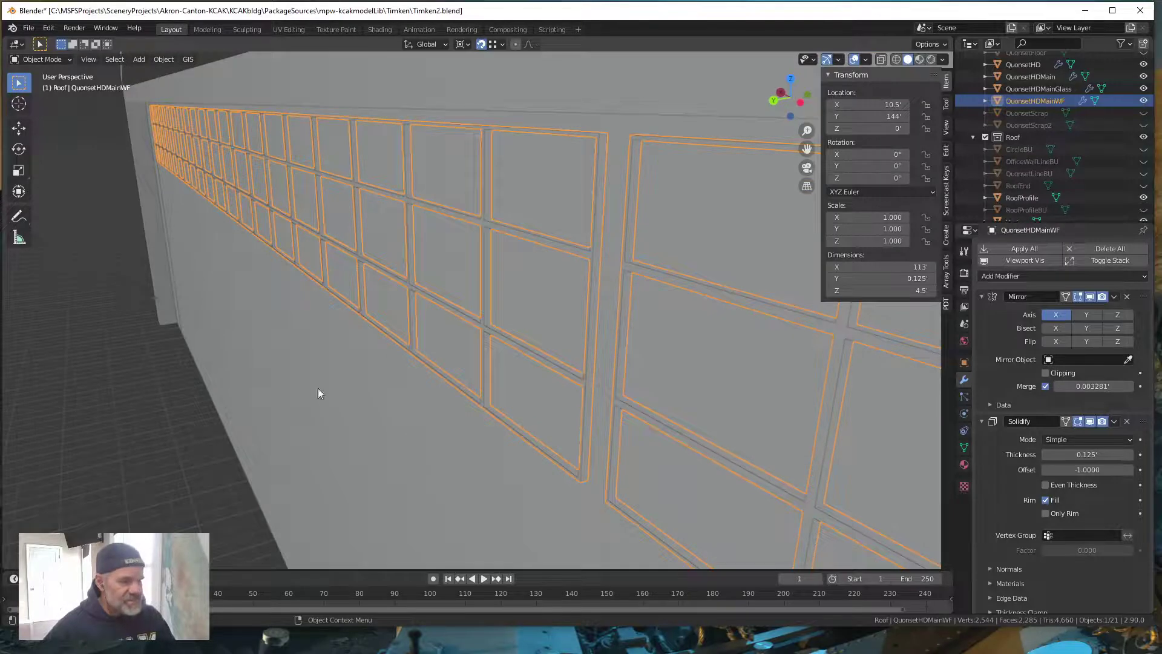
pyautogui.scroll(-8, 504, 391)
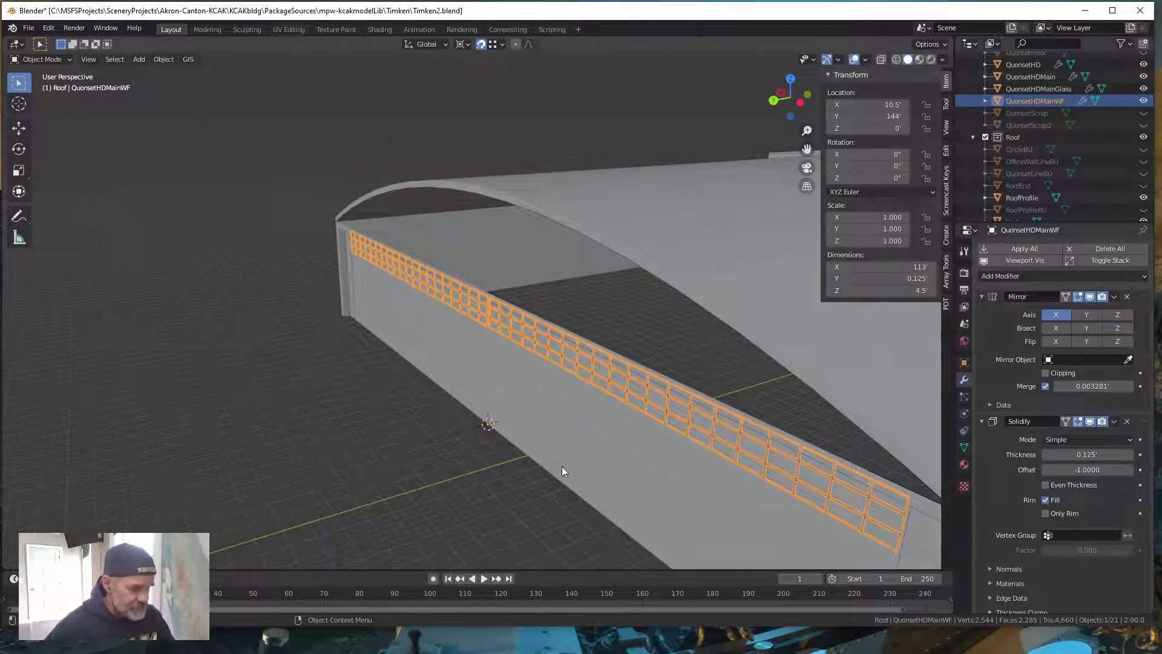
pyautogui.scroll(8, 494, 400)
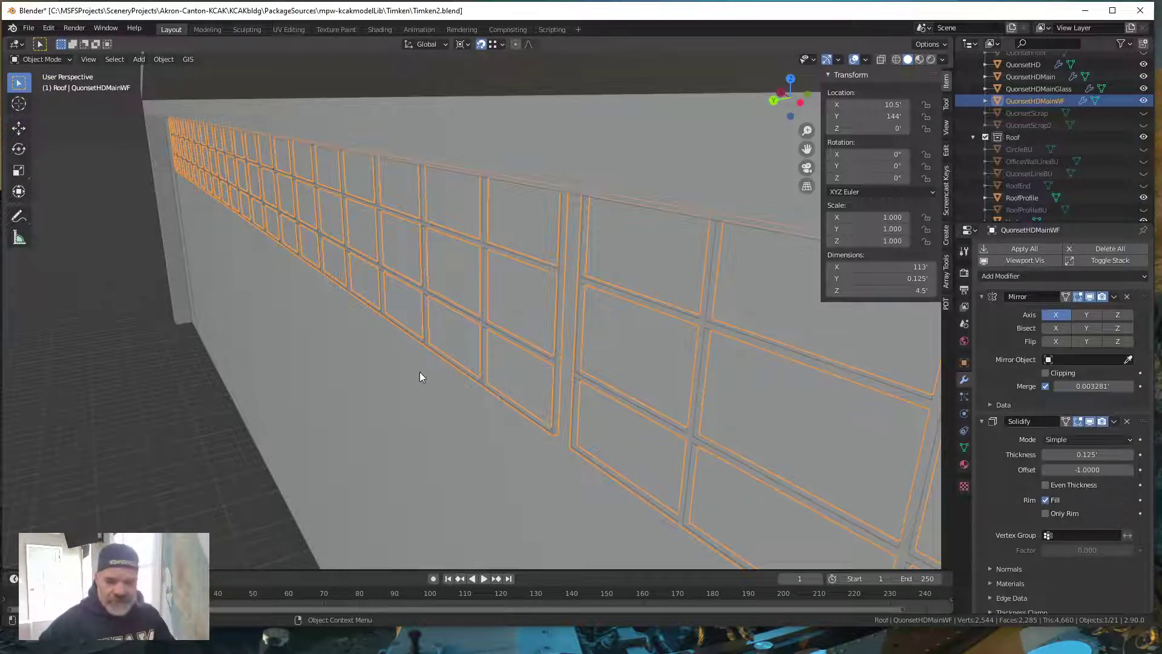
pyautogui.press('g')
pyautogui.write('y')
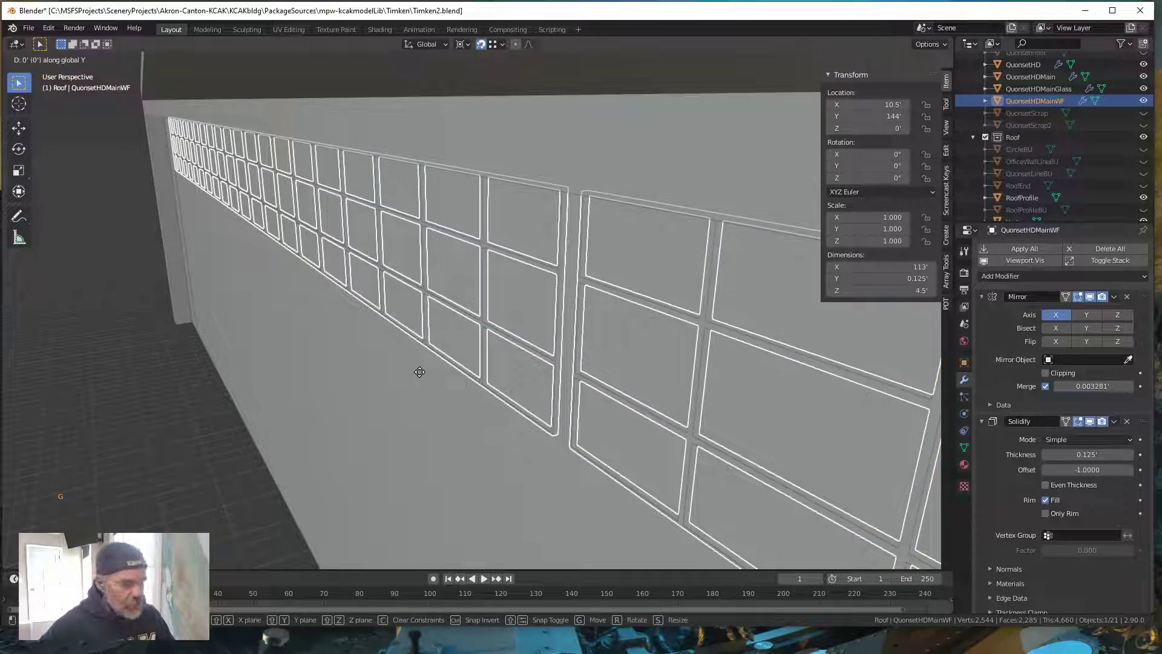
pyautogui.write('-.06')
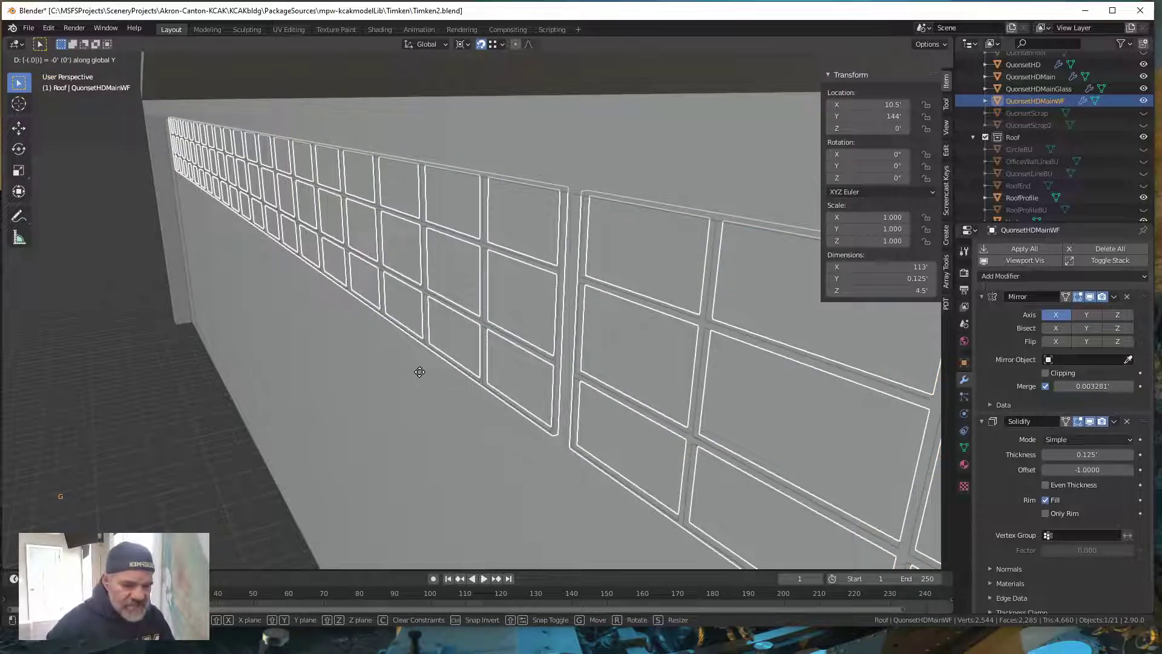
pyautogui.write('25')
pyautogui.press('Return')
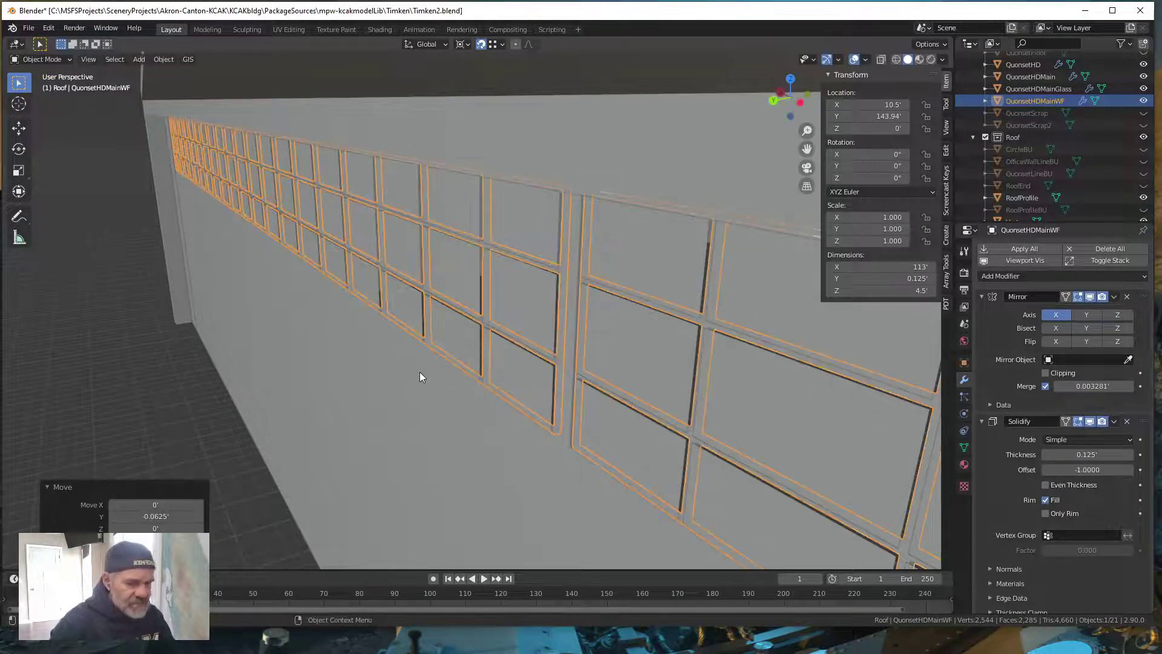
# - Select the QuonsetHDMainGlass panes and move them -0.125 ft along the global Y axis
pyautogui.click(84, 366)
pyautogui.moveTo(372, 396); pyautogui.dragTo(446, 345, button='middle')
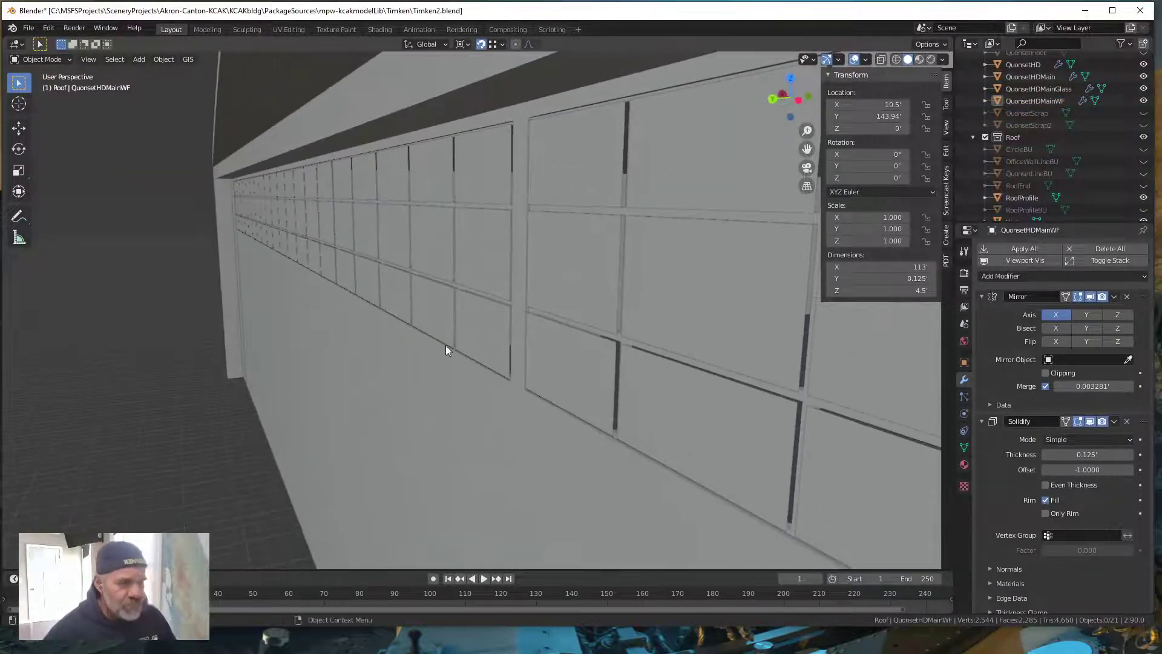
pyautogui.moveTo(445, 401); pyautogui.dragTo(324, 379, button='middle')
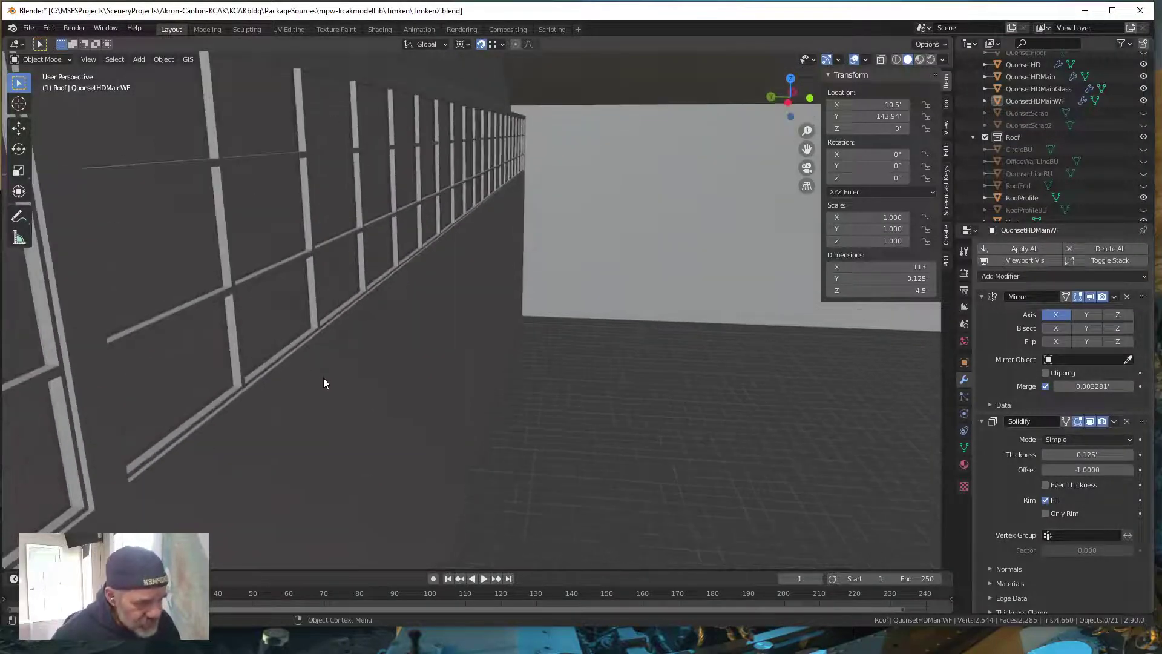
pyautogui.moveTo(296, 434); pyautogui.dragTo(371, 422, button='middle')
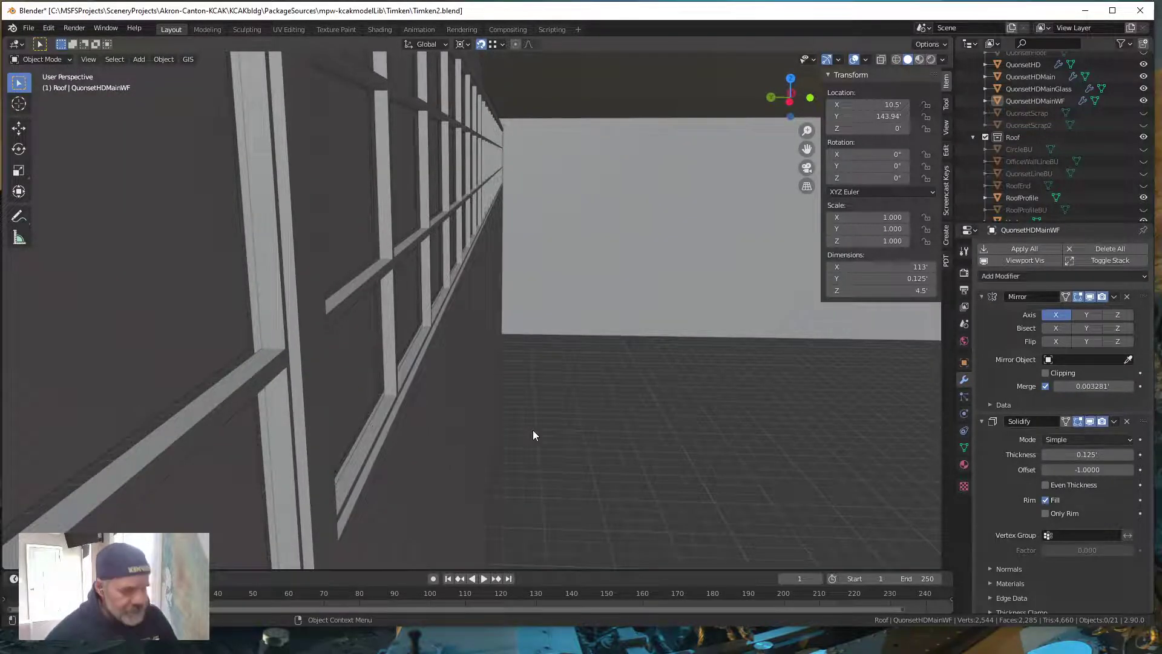
pyautogui.moveTo(534, 430); pyautogui.dragTo(488, 438, button='middle')
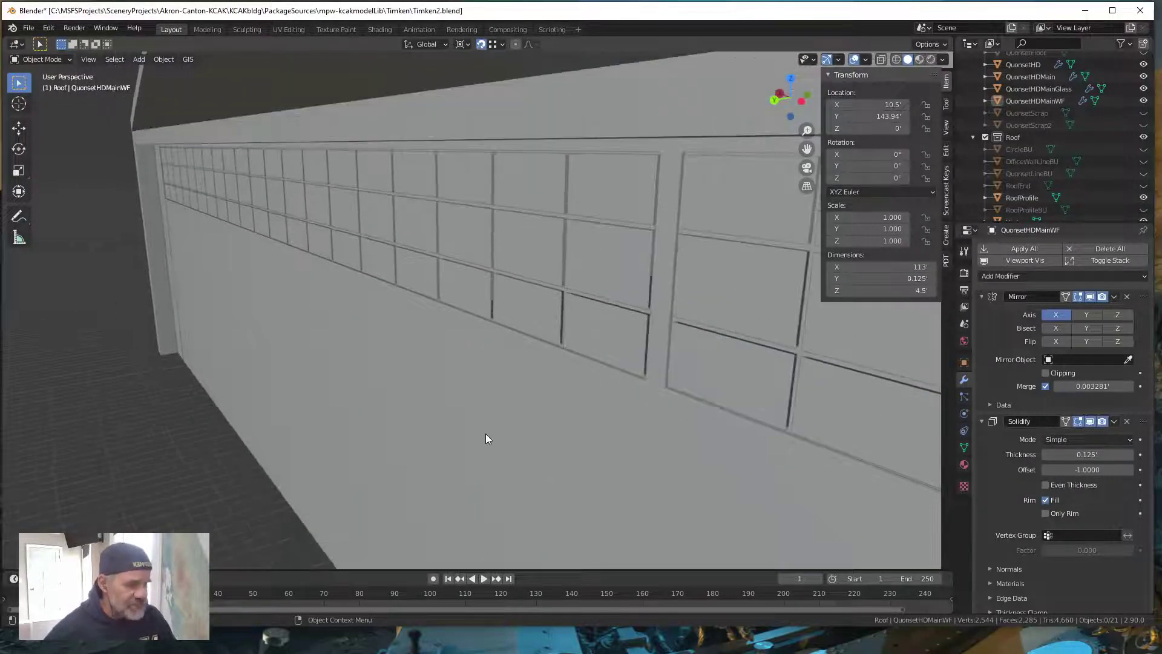
pyautogui.click(532, 314)
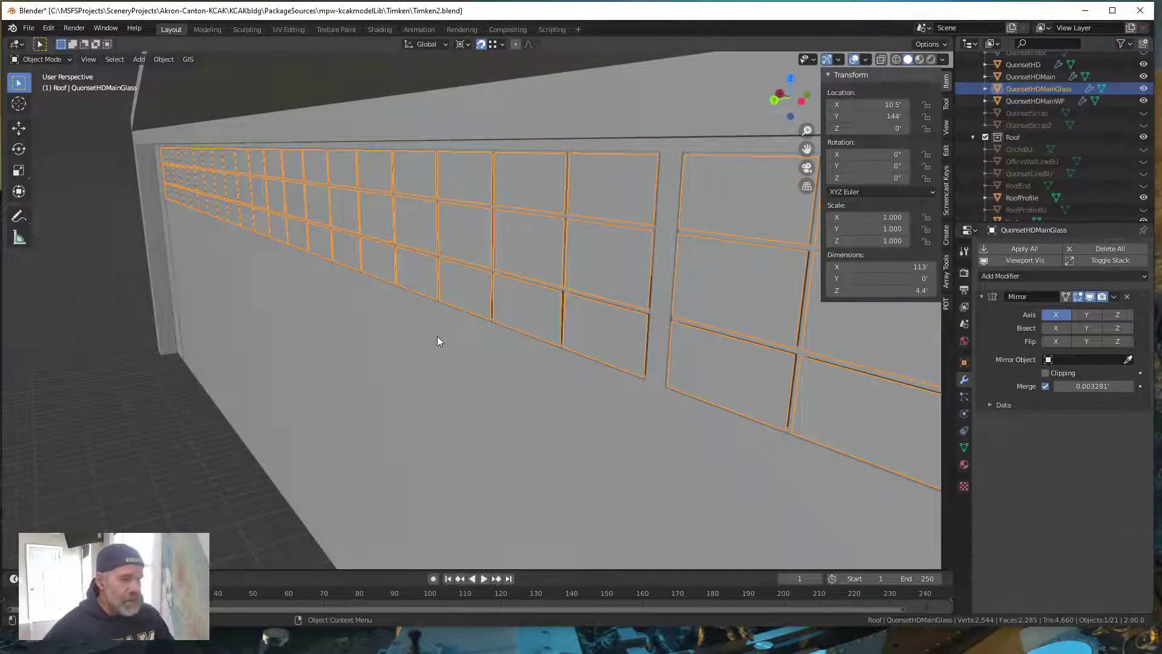
pyautogui.moveTo(415, 387); pyautogui.dragTo(410, 395, button='middle')
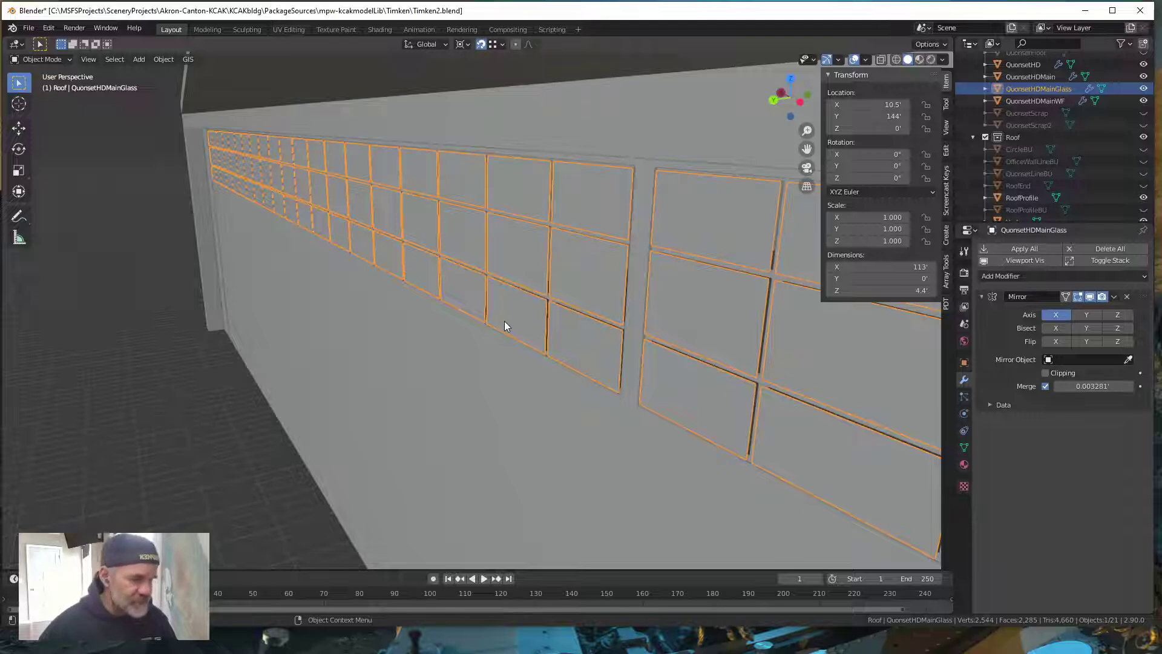
pyautogui.press('g')
pyautogui.press('y')
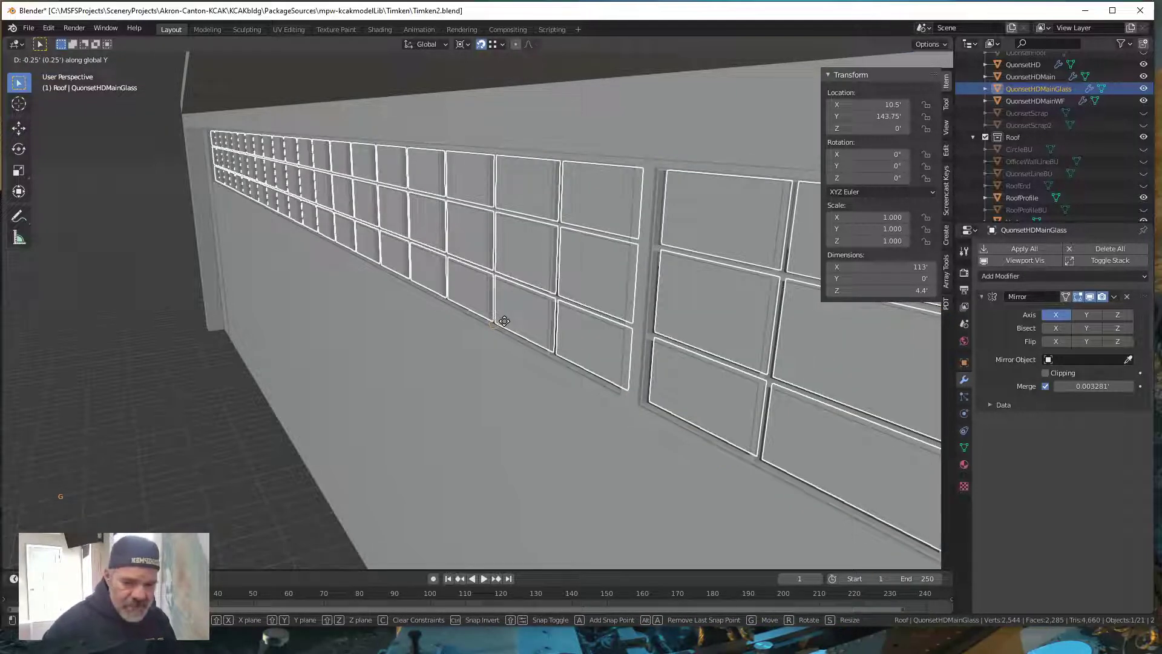
pyautogui.write('-.125')
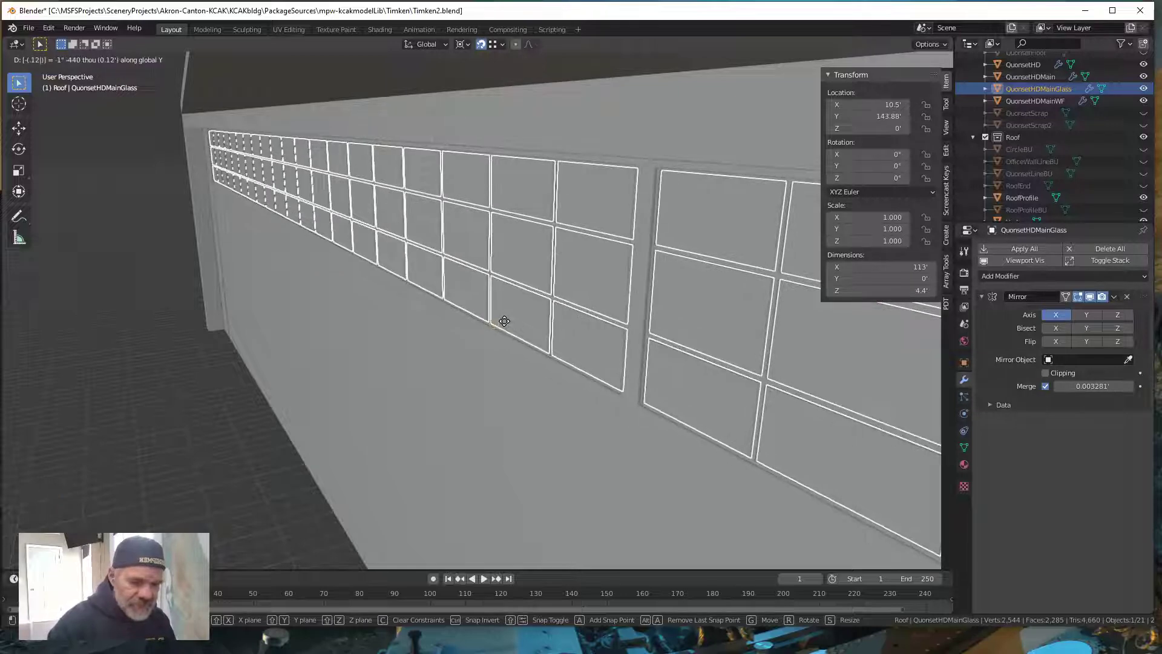
pyautogui.press('Return')
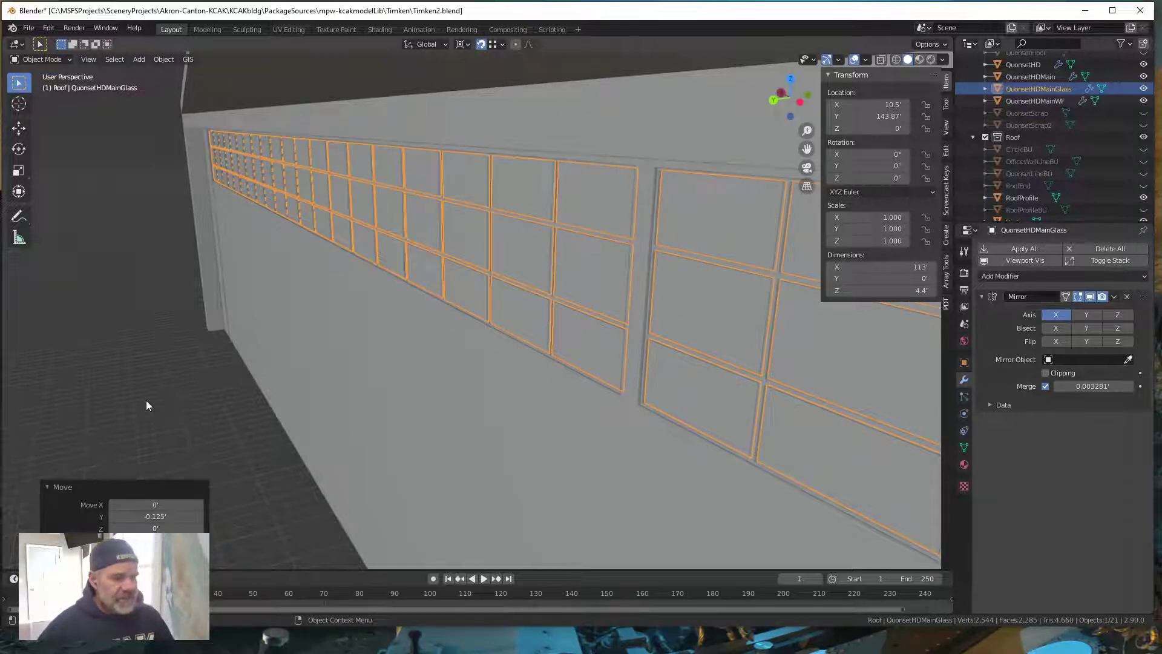
# - Check the glass placement from the inside of the door, and apply the Solidify modifier on QuonsetHDMain
pyautogui.moveTo(566, 436); pyautogui.dragTo(478, 455, button='middle')
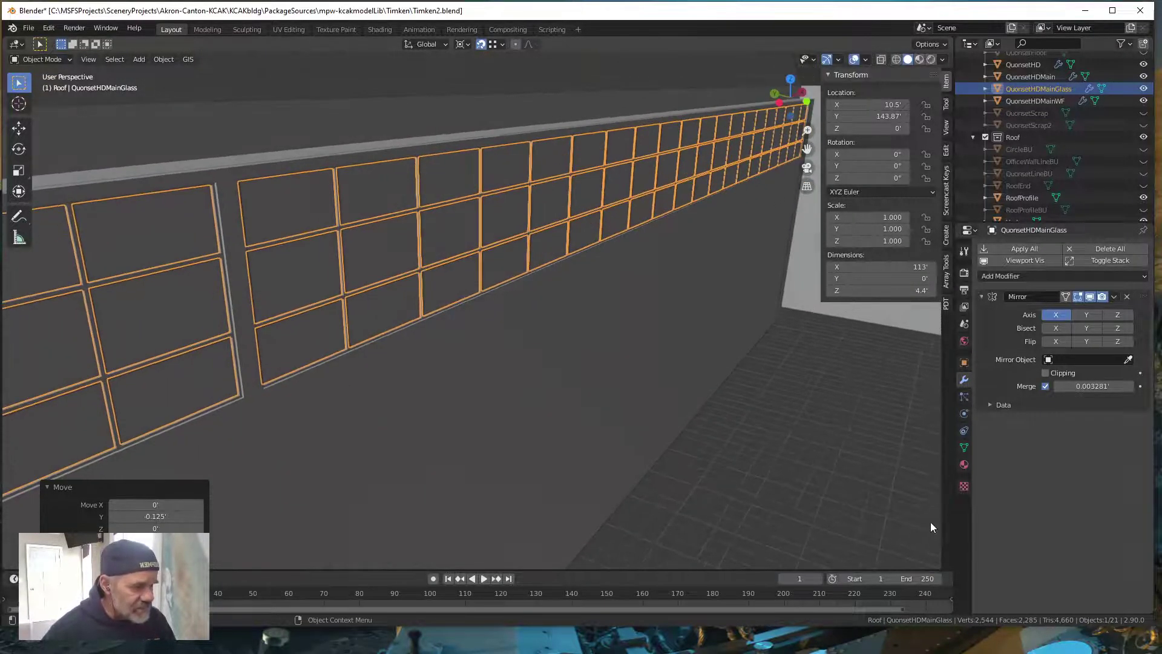
pyautogui.click(808, 474)
pyautogui.moveTo(566, 442); pyautogui.dragTo(498, 431, button='middle')
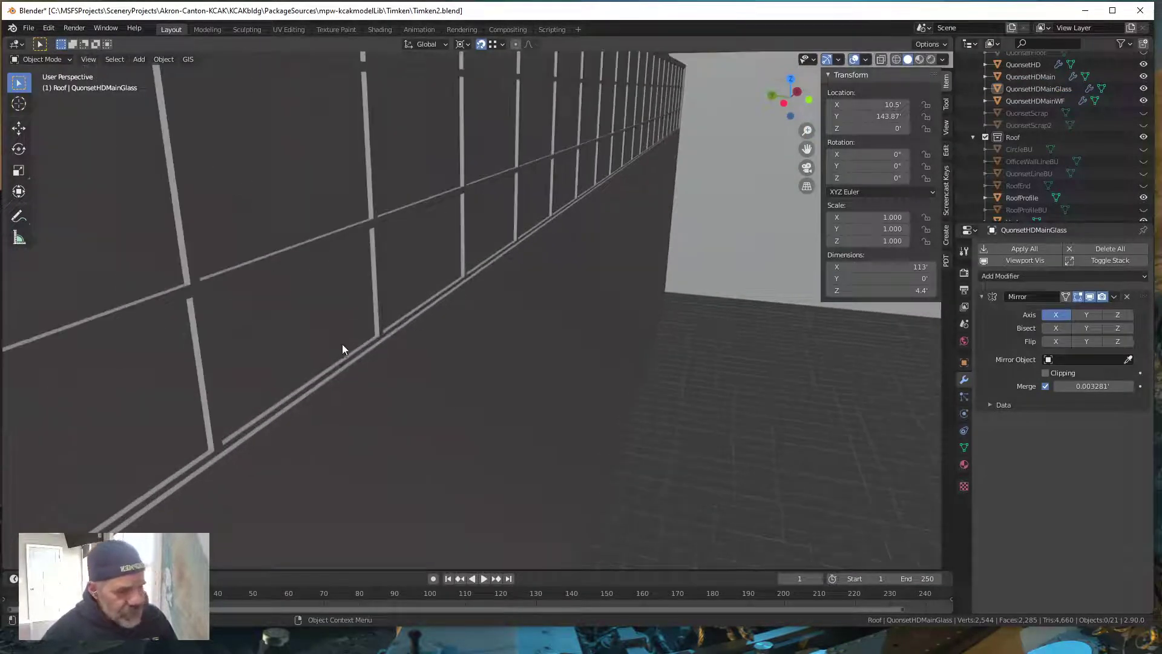
pyautogui.scroll(3, 342, 345)
pyautogui.moveTo(377, 350); pyautogui.dragTo(360, 377, button='middle')
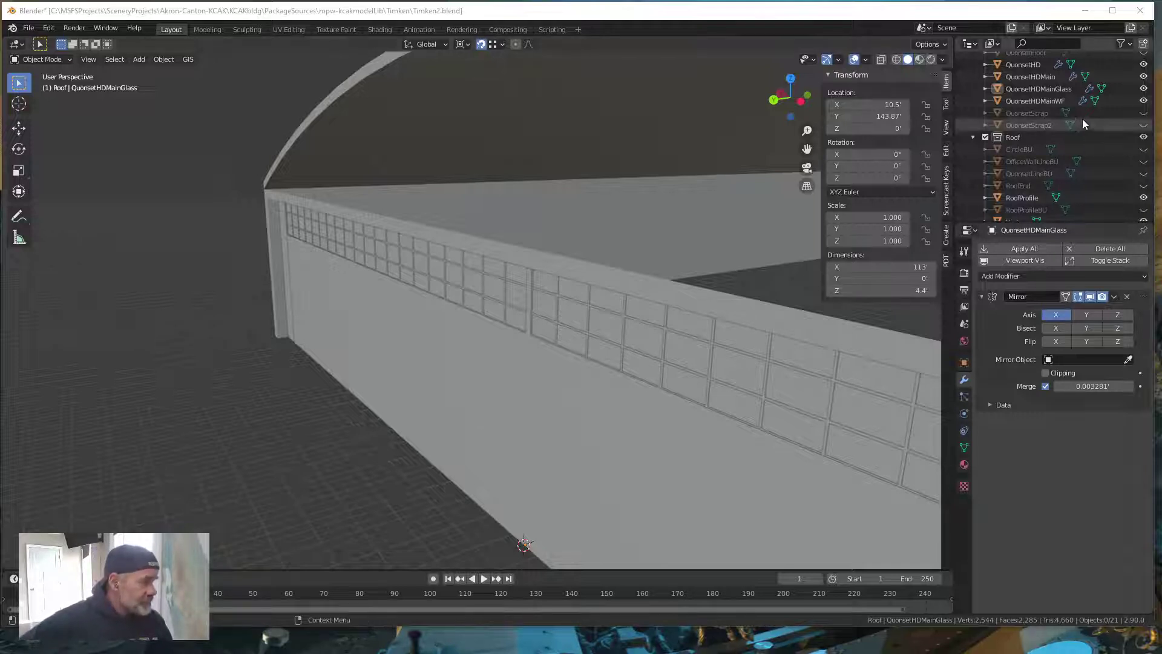
pyautogui.click(1040, 76)
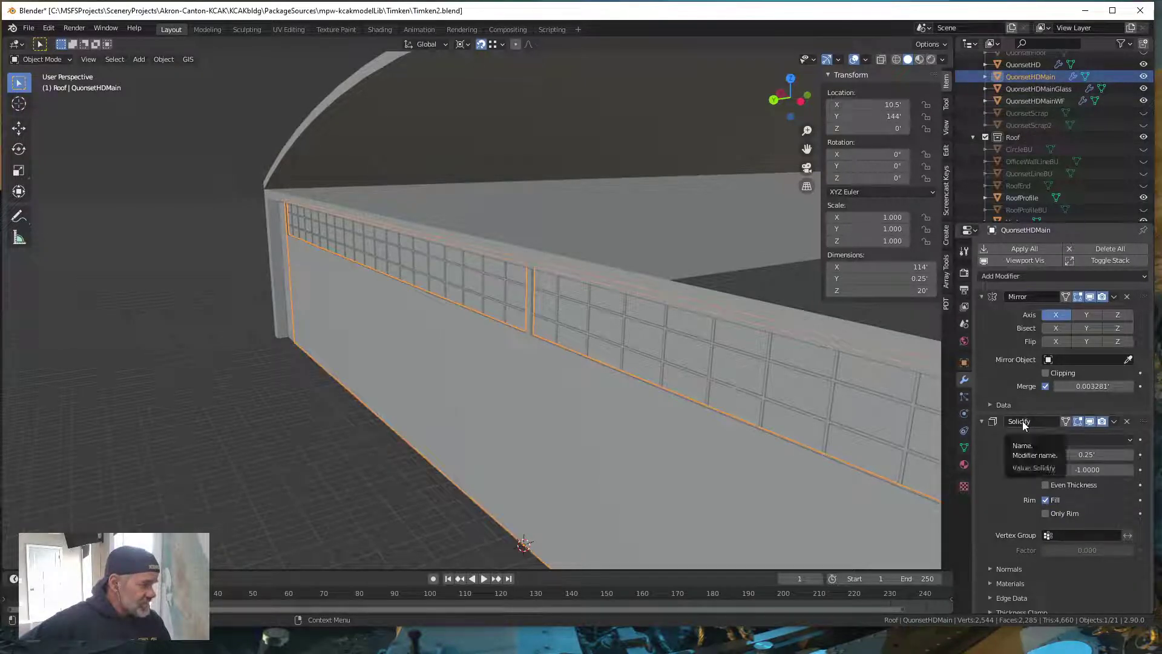
pyautogui.click(1115, 422)
pyautogui.click(1065, 439)
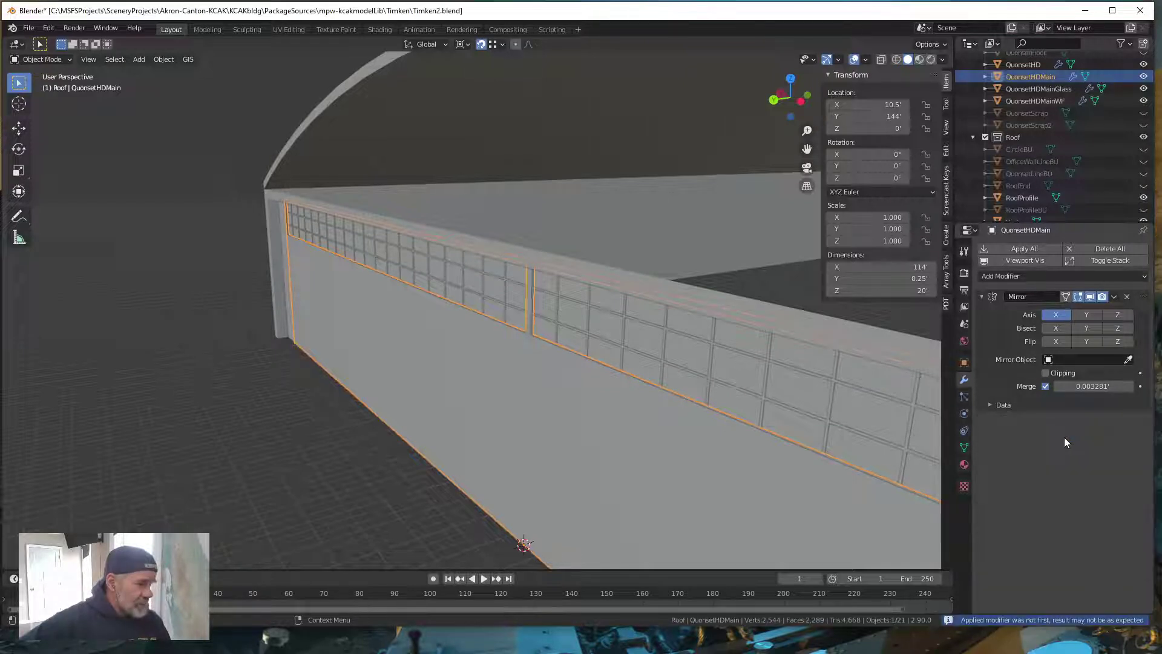
# - Apply the Solidify modifier on the QuonsetHDMainWF window frame, keeping its Mirror modifier
pyautogui.click(1043, 90)
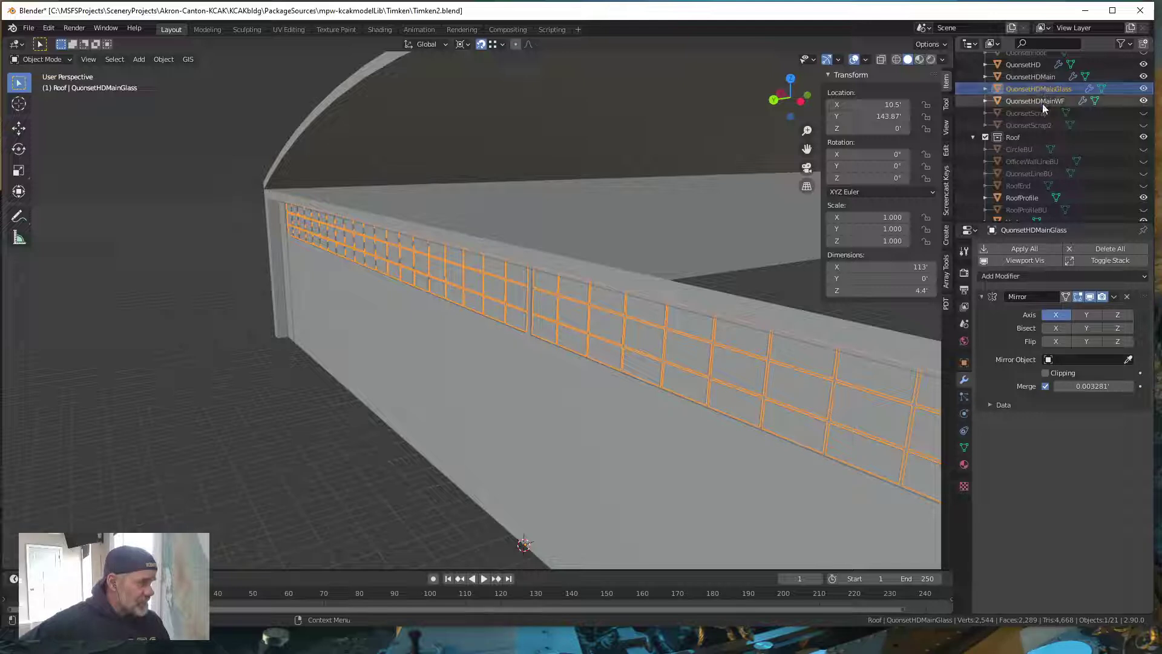
pyautogui.click(1044, 100)
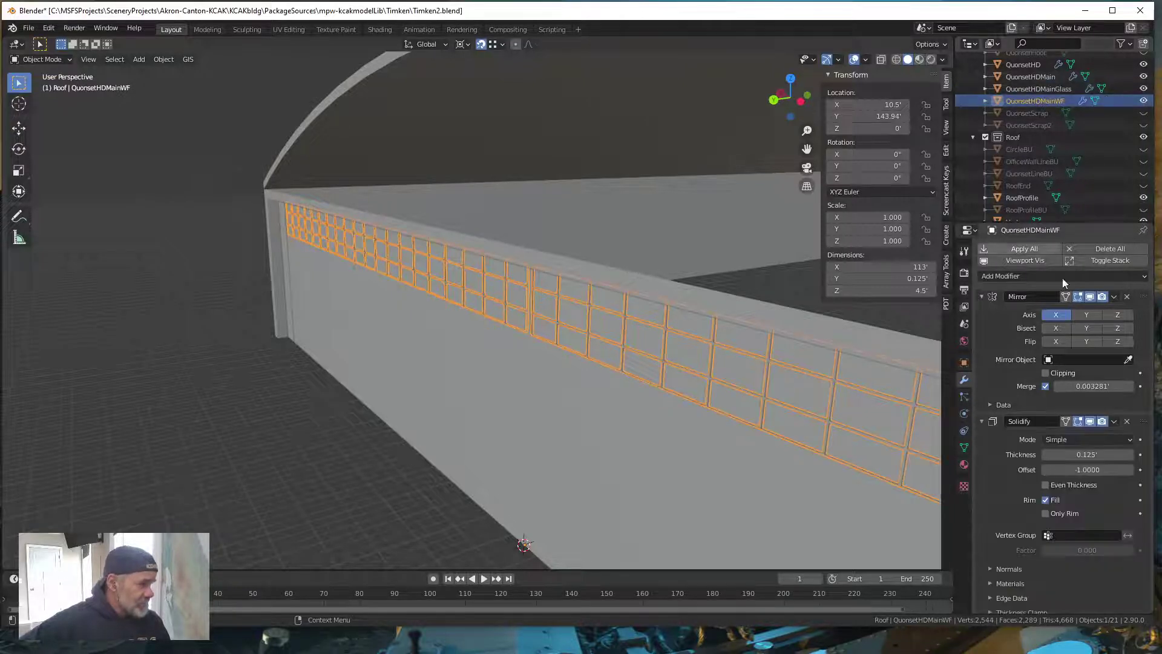
pyautogui.click(1114, 421)
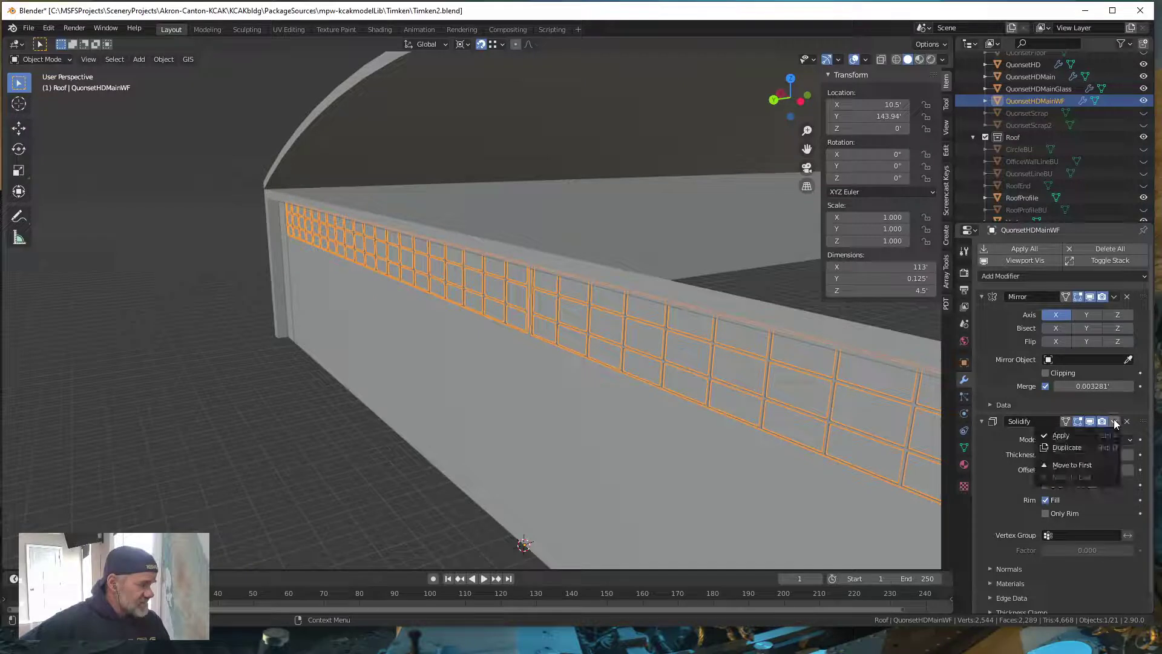
pyautogui.click(1066, 437)
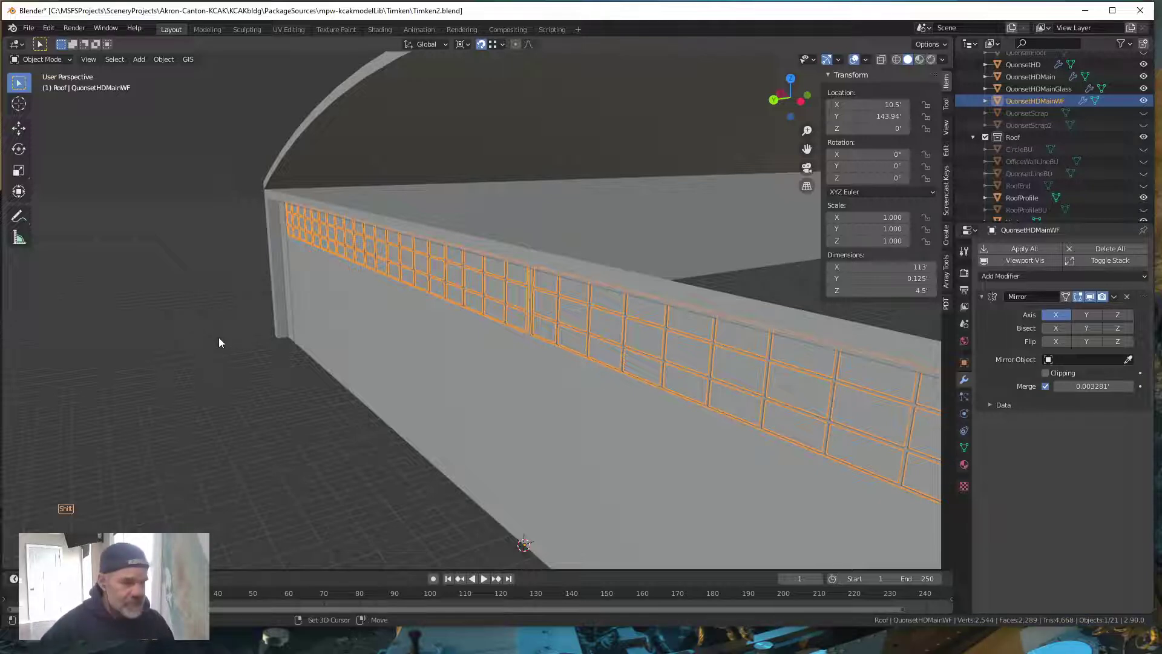
# - Examine the QuonsetHDMain door mesh from close up in Edit Mode, using wireframe shading with X-ray
pyautogui.keyDown('shift'); pyautogui.moveTo(220, 339); pyautogui.dragTo(293, 330, button='middle'); pyautogui.keyUp('shift')
pyautogui.scroll(2, 454, 320)
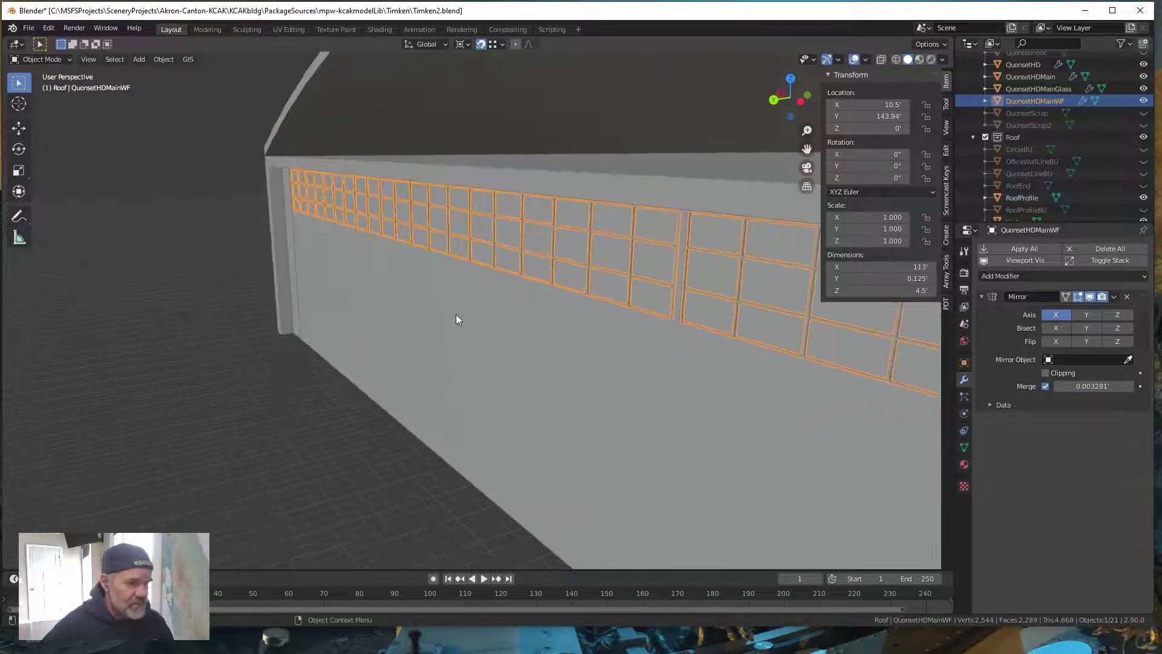
pyautogui.moveTo(437, 327); pyautogui.dragTo(425, 335, button='middle')
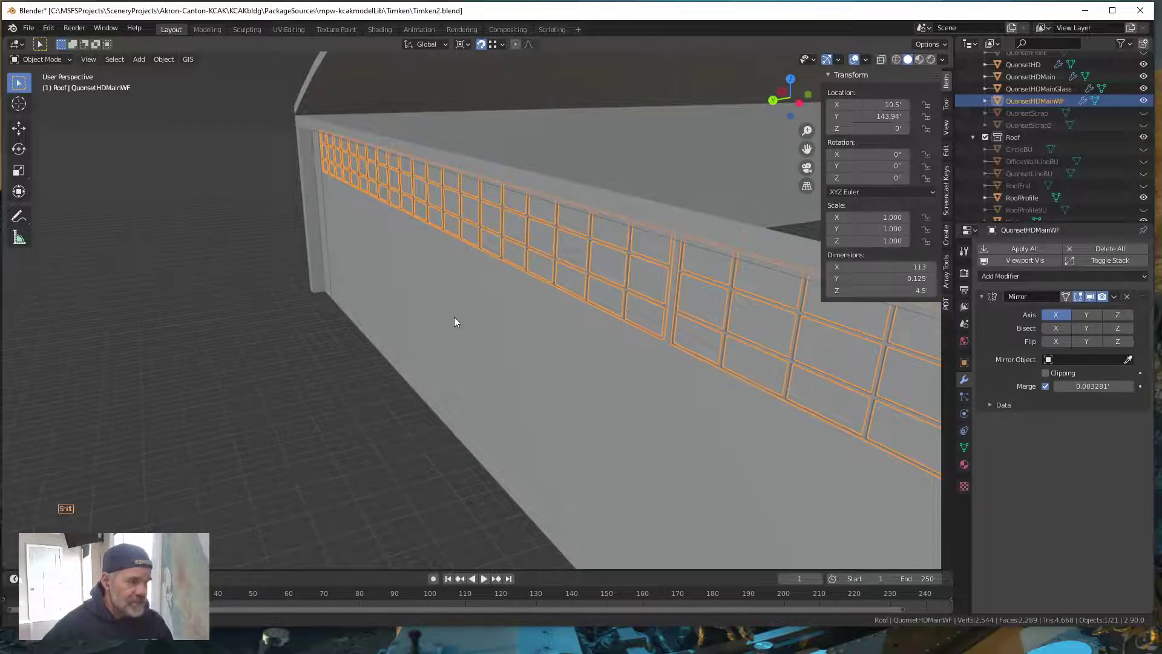
pyautogui.moveTo(454, 317); pyautogui.dragTo(410, 347, button='middle')
pyautogui.click(405, 351)
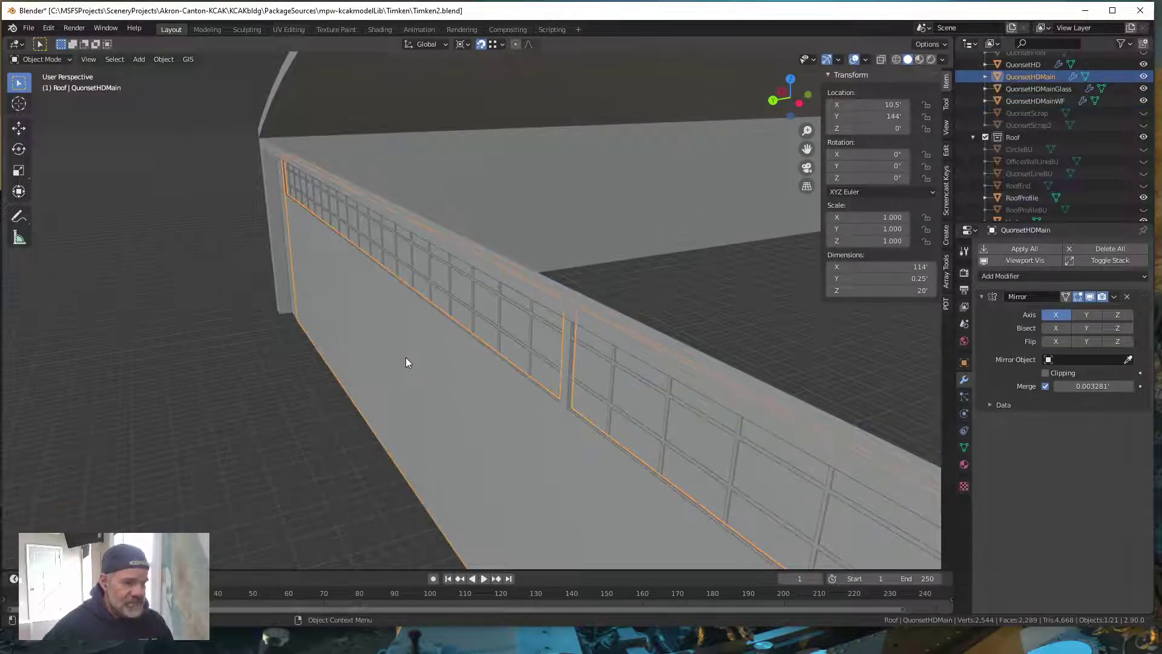
pyautogui.press('Tab')
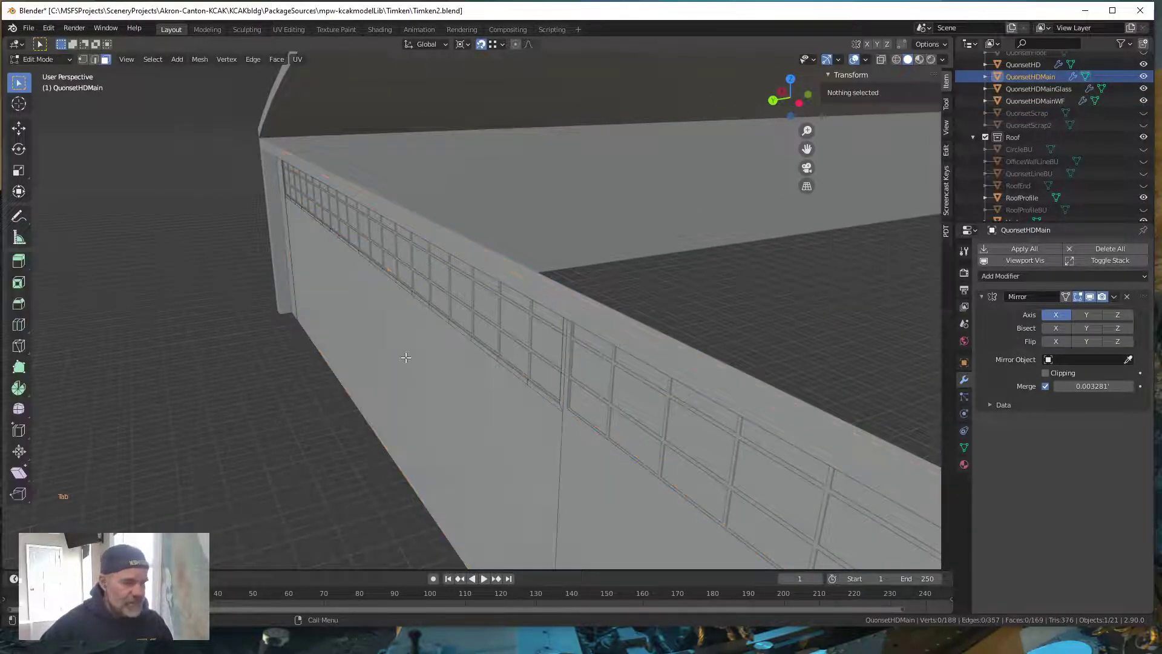
pyautogui.moveTo(400, 380); pyautogui.dragTo(396, 367, button='middle')
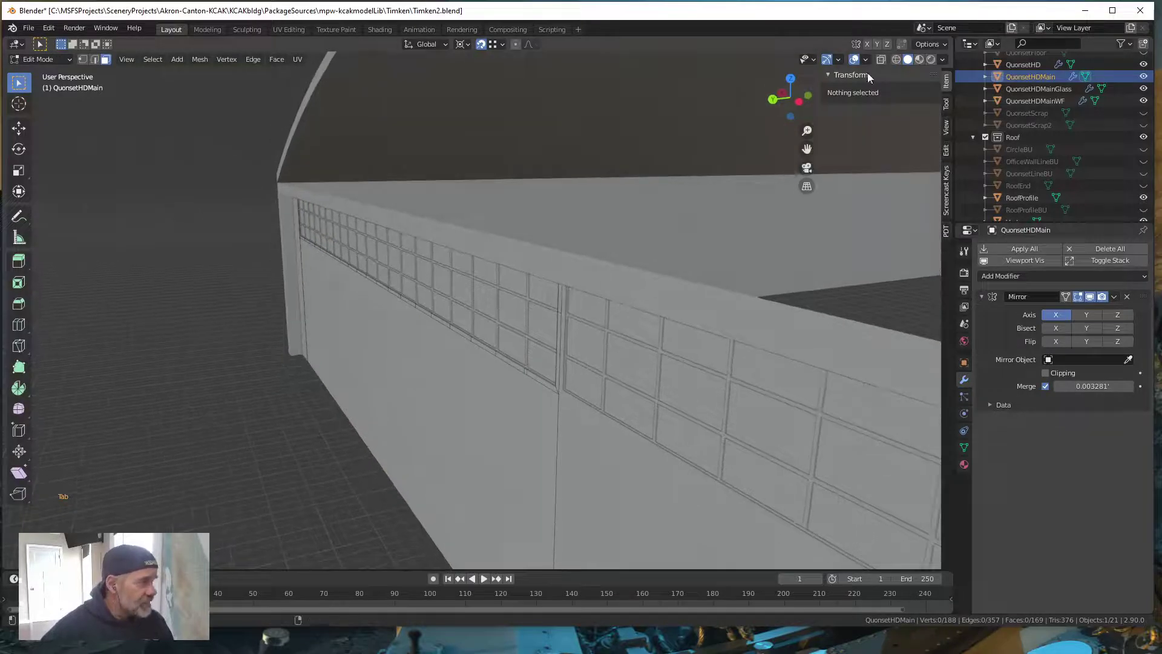
pyautogui.click(897, 59)
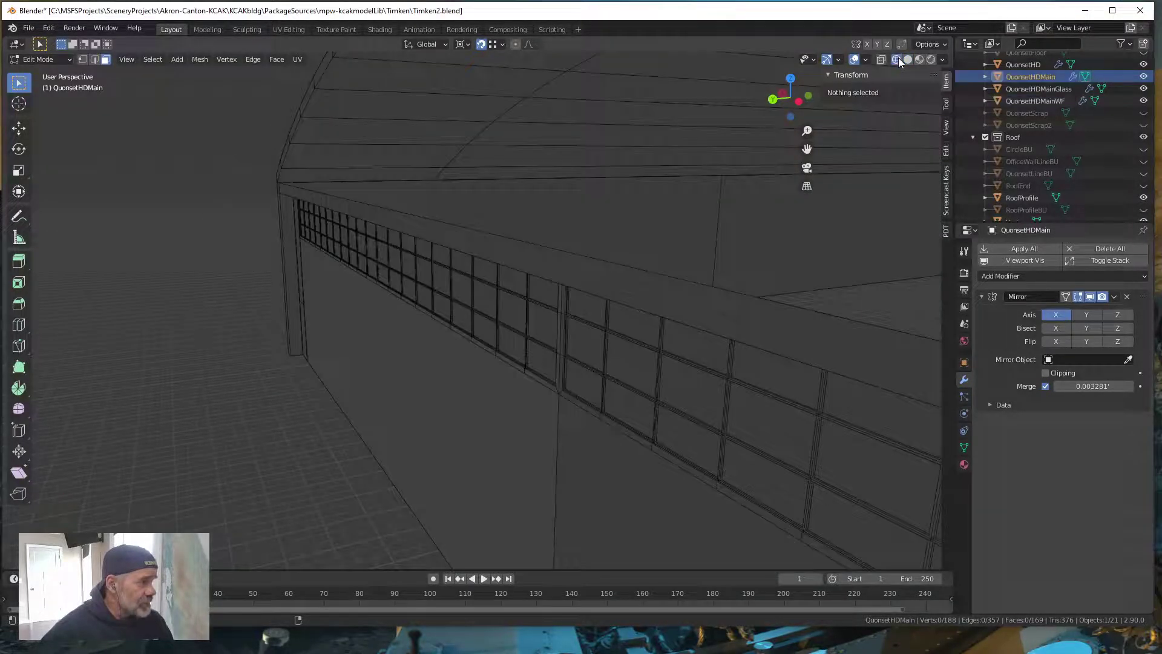
pyautogui.click(881, 59)
pyautogui.scroll(3, 596, 425)
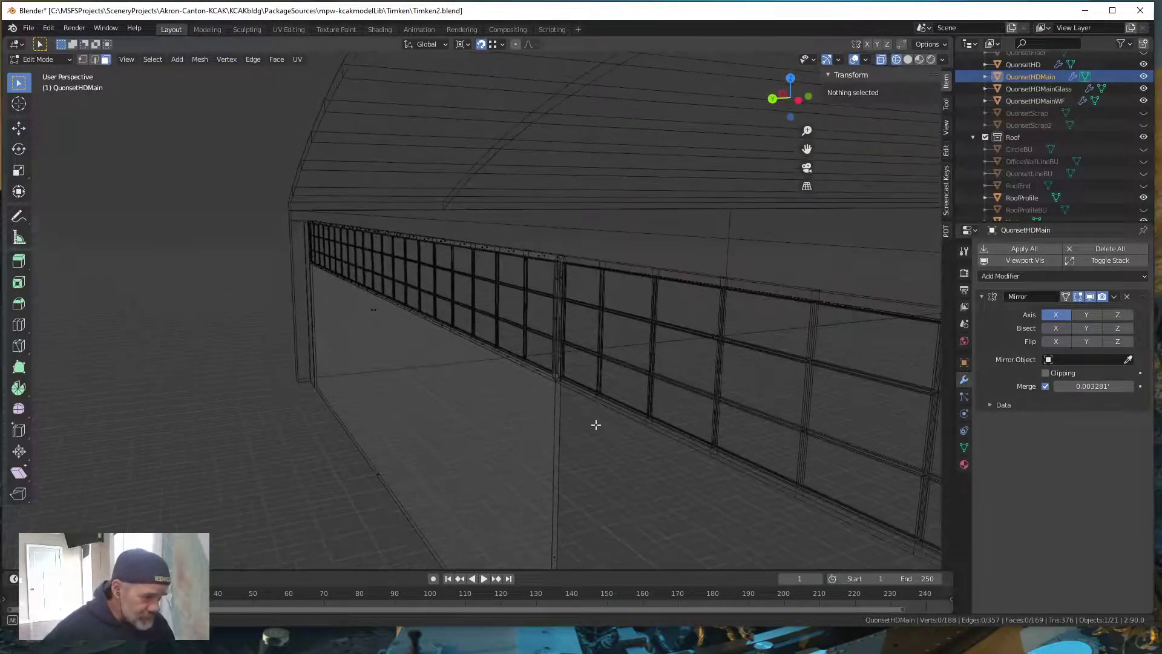
pyautogui.scroll(3, 534, 403)
pyautogui.scroll(2, 537, 402)
pyautogui.moveTo(543, 413); pyautogui.dragTo(480, 424, button='middle')
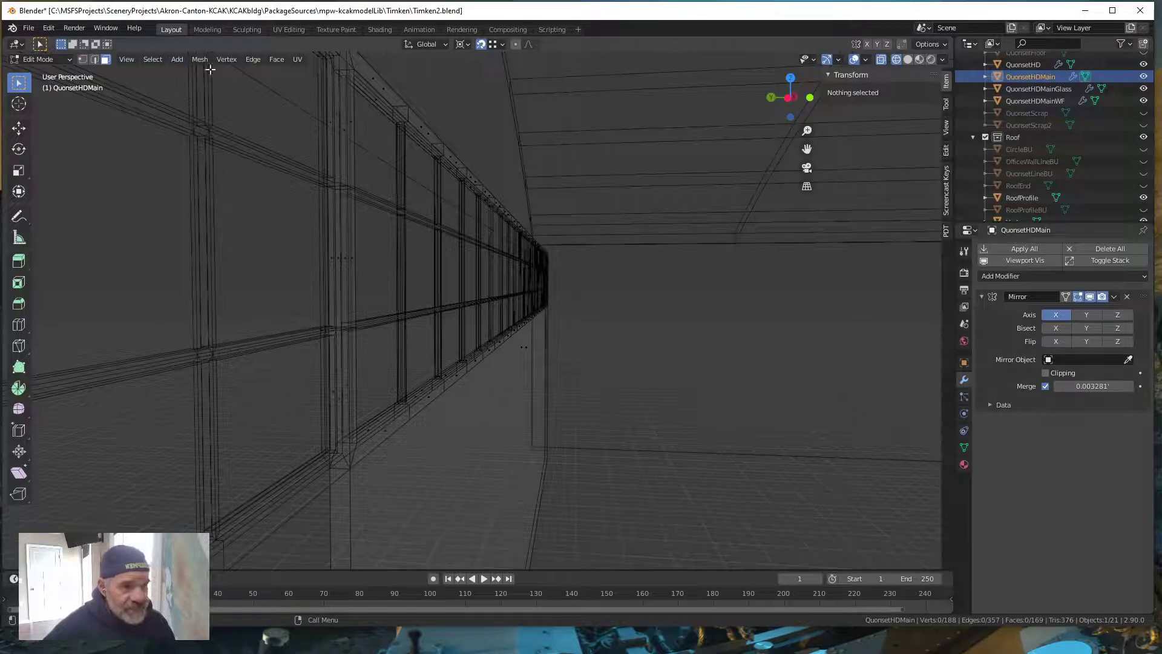
# - Select the outer and inner door faces below the window opening beside the centre line to inspect the door's two sides
pyautogui.click(384, 429)
pyautogui.moveTo(428, 447); pyautogui.dragTo(462, 442, button='middle')
pyautogui.click(519, 414)
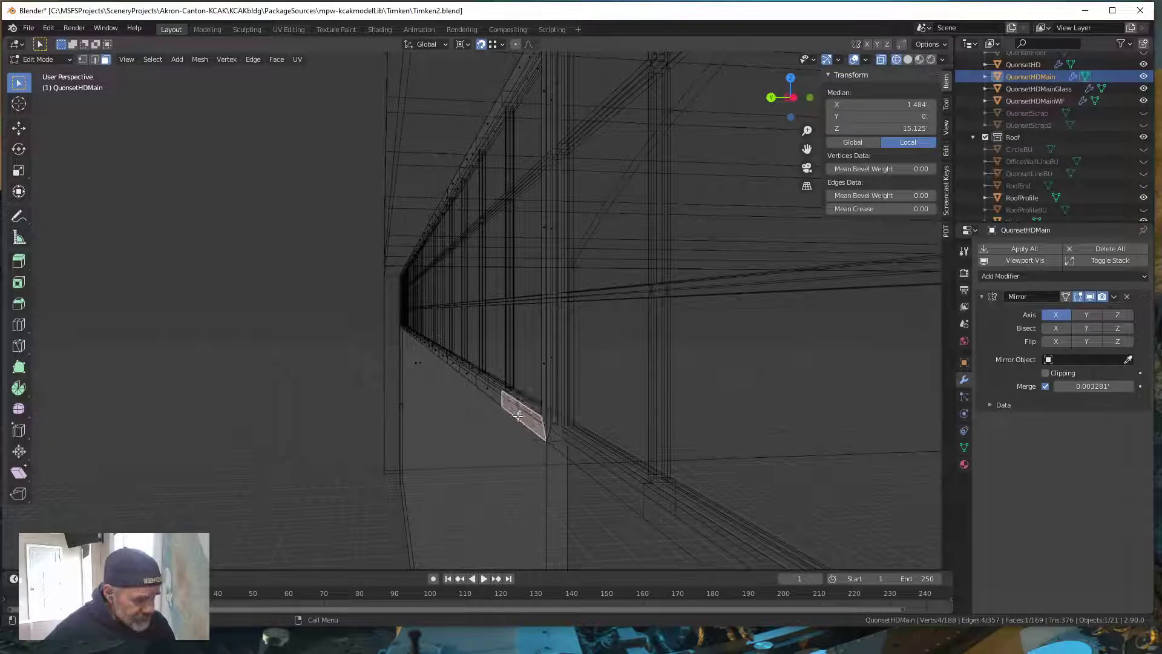
pyautogui.click(536, 409)
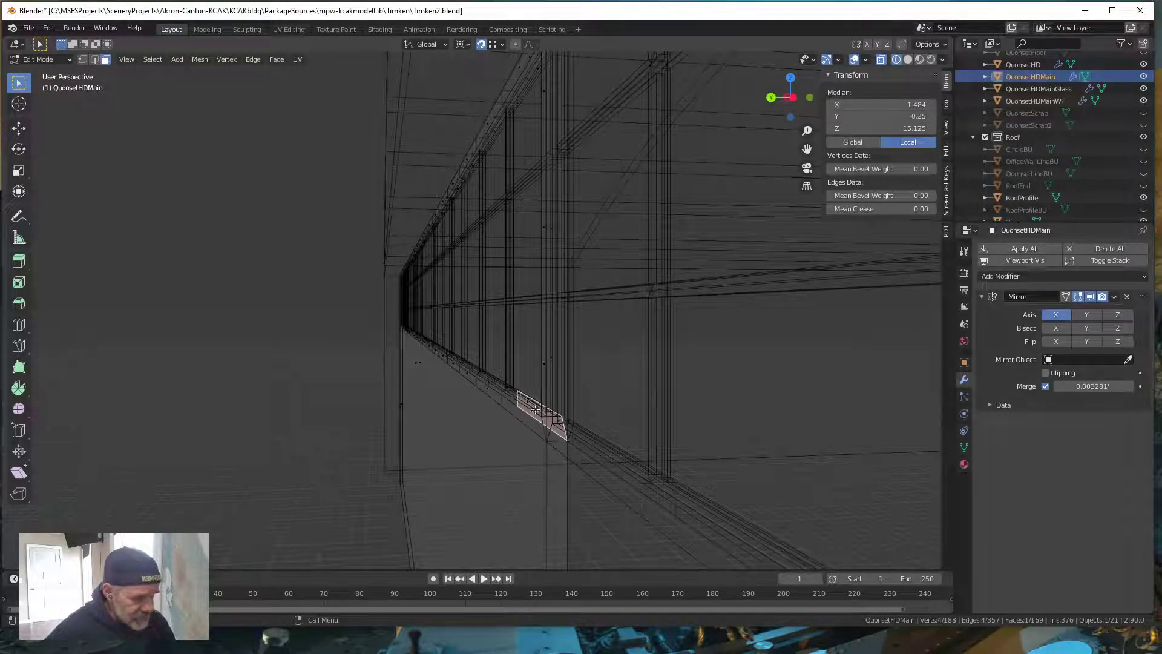
pyautogui.click(522, 414)
pyautogui.moveTo(490, 429); pyautogui.dragTo(514, 422, button='middle')
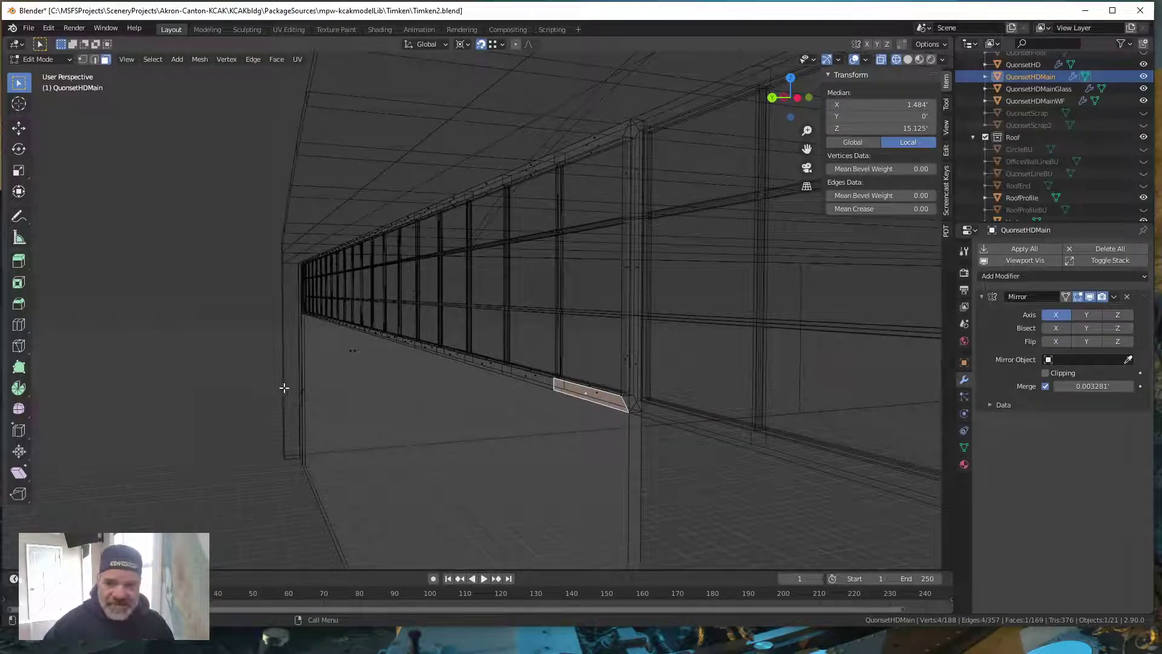
pyautogui.moveTo(376, 400); pyautogui.dragTo(399, 430, button='middle')
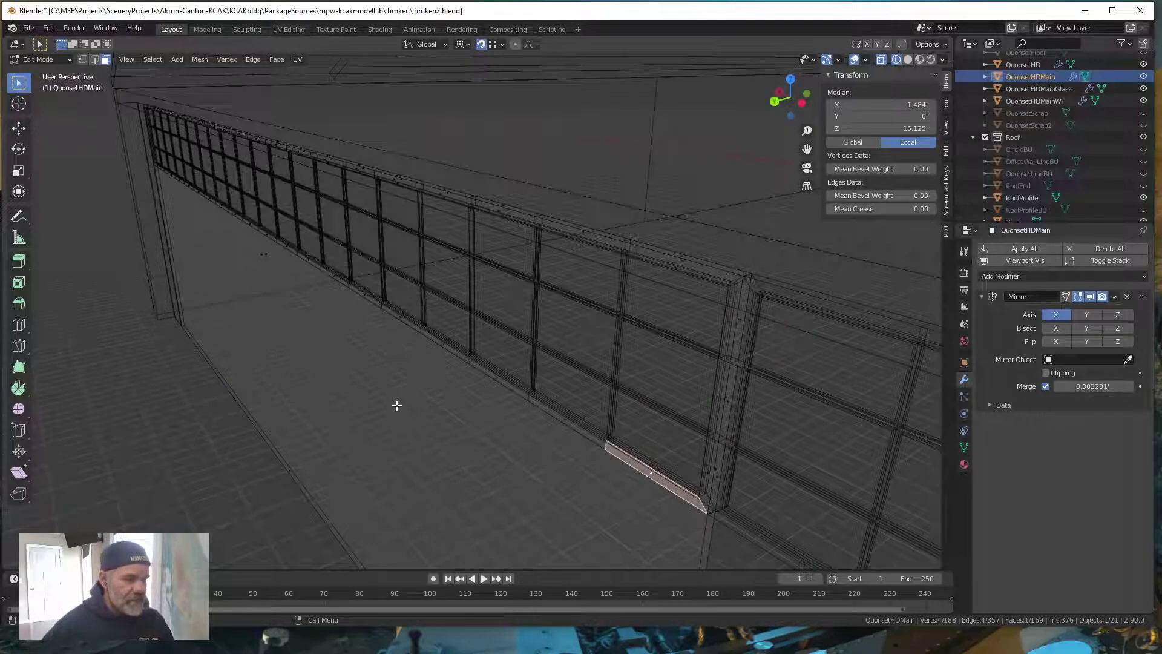
pyautogui.scroll(-3, 398, 396)
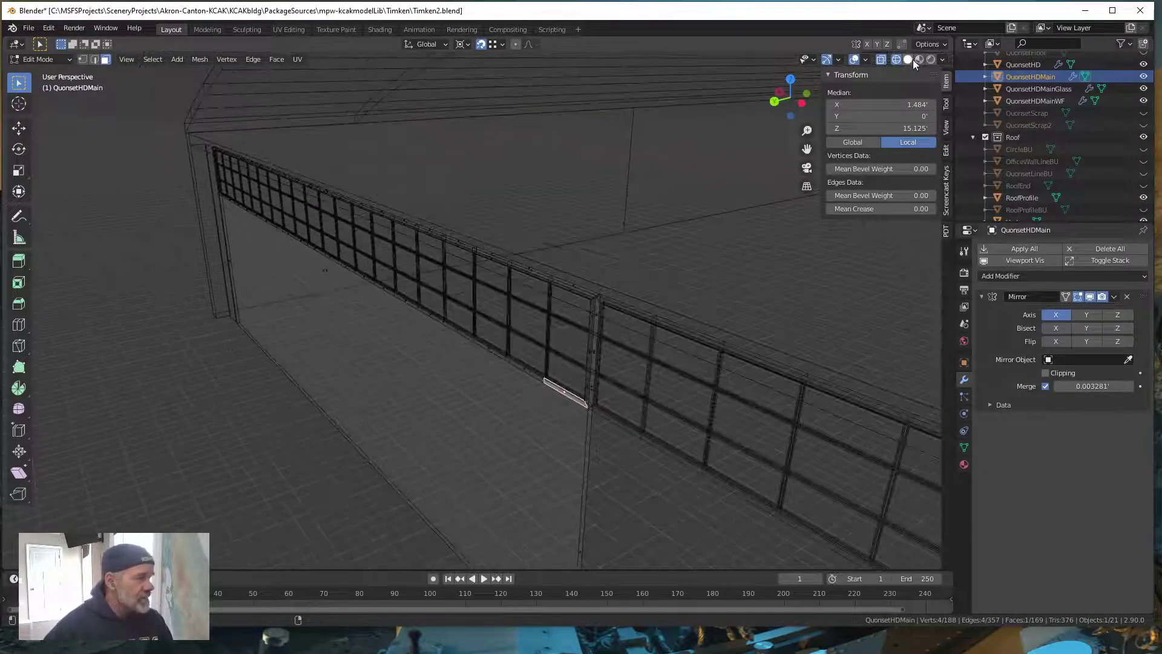
# - Restore solid shading, return QuonsetHDMain to Object Mode and view the whole hangar front
pyautogui.click(908, 59)
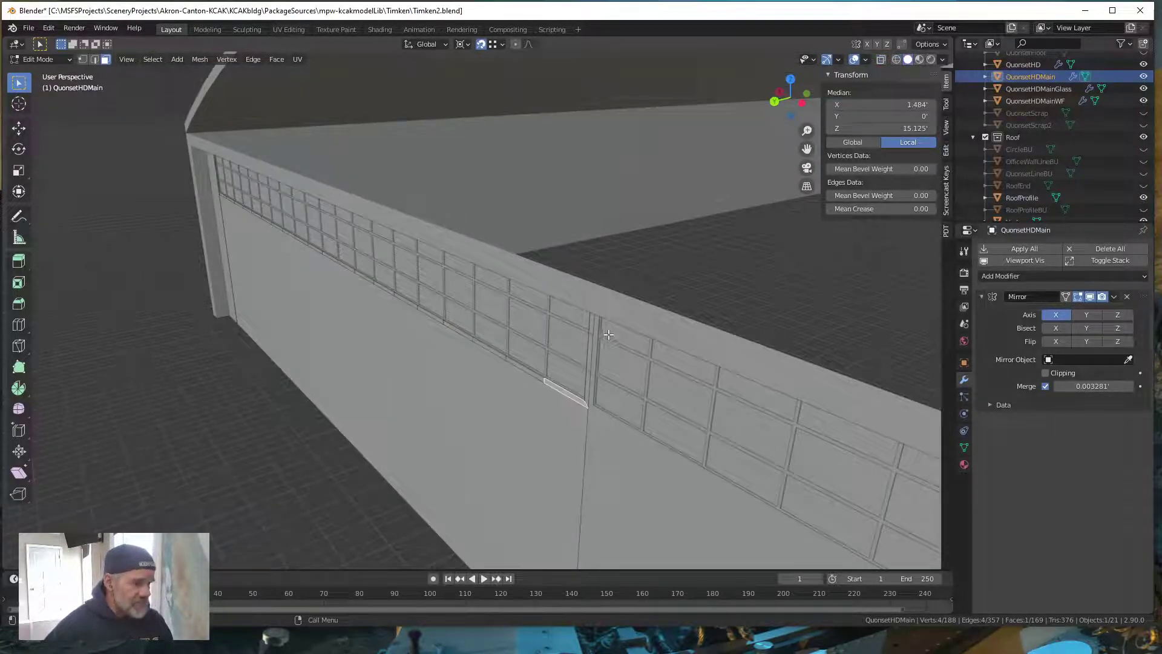
pyautogui.moveTo(607, 334); pyautogui.dragTo(603, 322, button='middle')
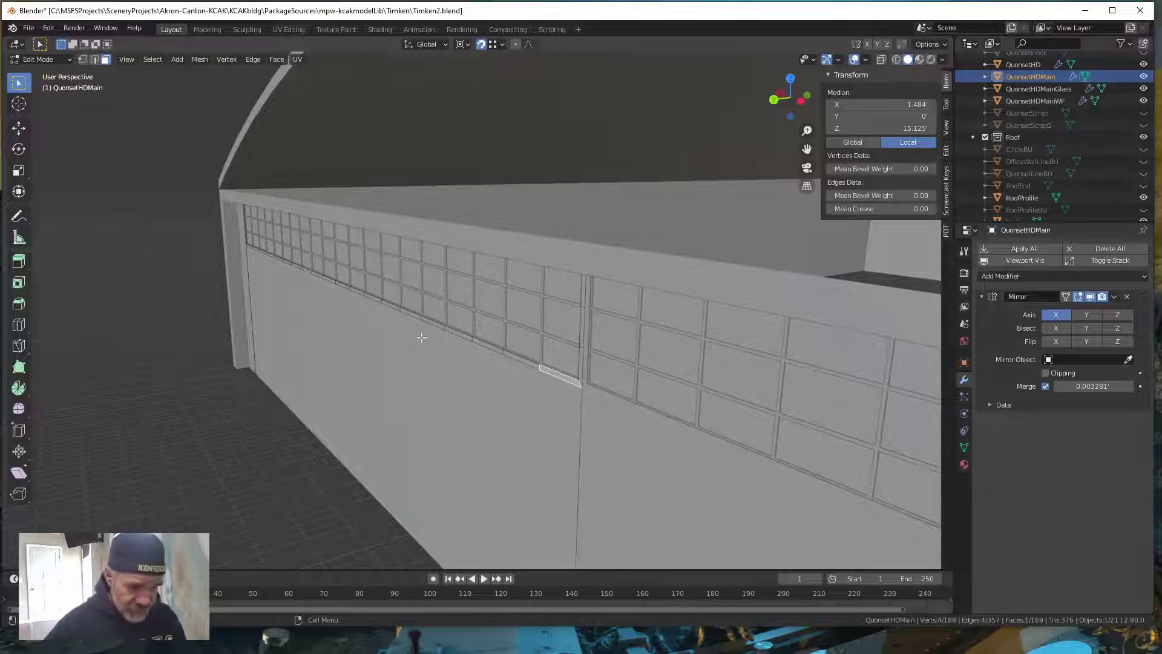
pyautogui.press('Tab')
pyautogui.scroll(-8, 241, 528)
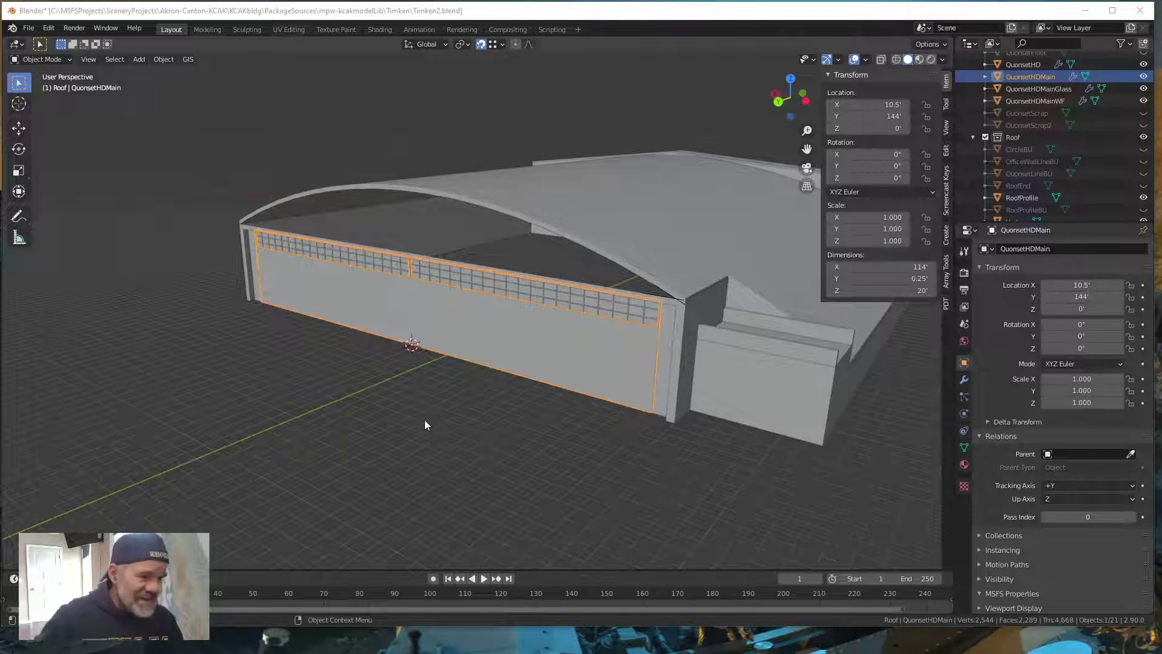
pyautogui.moveTo(384, 445)
pyautogui.mouseDown(button='middle')
pyautogui.moveTo(456, 430)
pyautogui.moveTo(410, 482)
pyautogui.moveTo(387, 446)
pyautogui.mouseUp(button='middle')
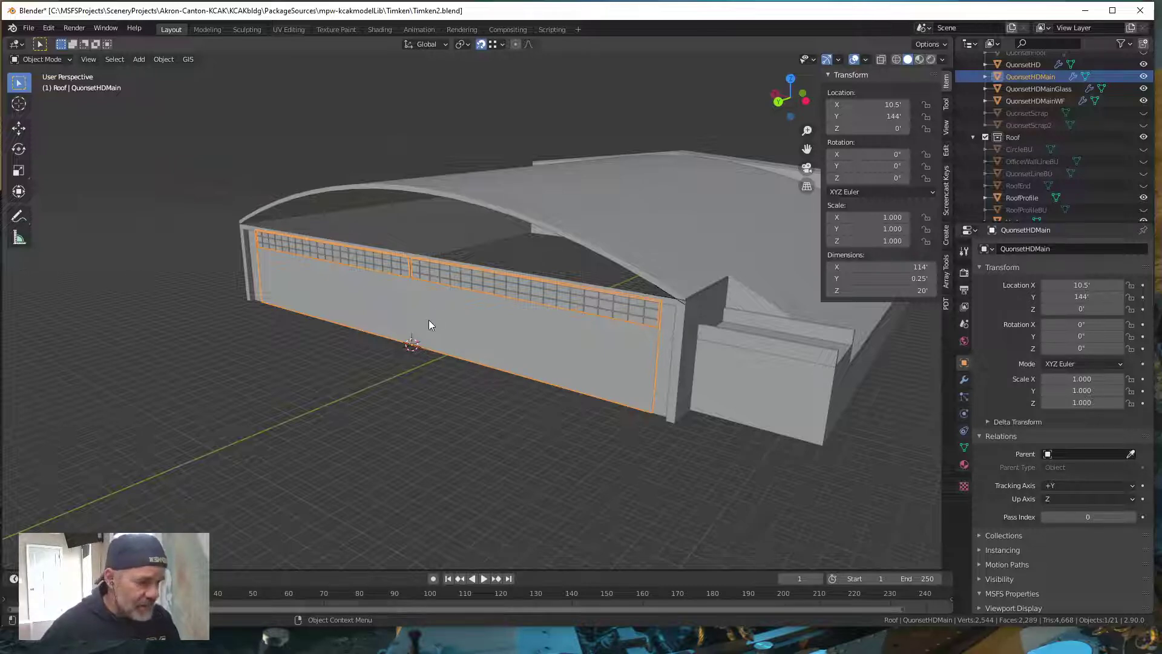
pyautogui.moveTo(402, 363)
pyautogui.keyDown('alt'); pyautogui.mouseDown()
pyautogui.moveTo(402, 389)
pyautogui.moveTo(420, 394)
pyautogui.moveTo(419, 357)
pyautogui.mouseUp(); pyautogui.keyUp('alt')
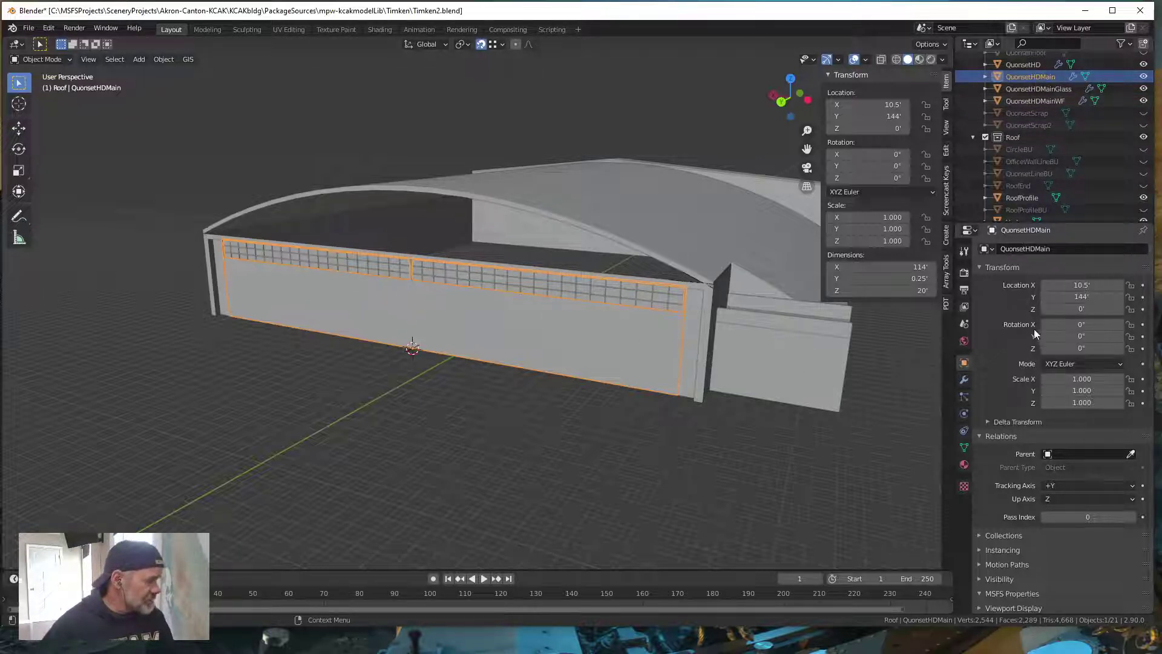
# - Apply the Mirror modifiers on QuonsetHDMain, the QuonsetHDMainWF window frame and the QuonsetHDMainGlass panes
pyautogui.click(964, 382)
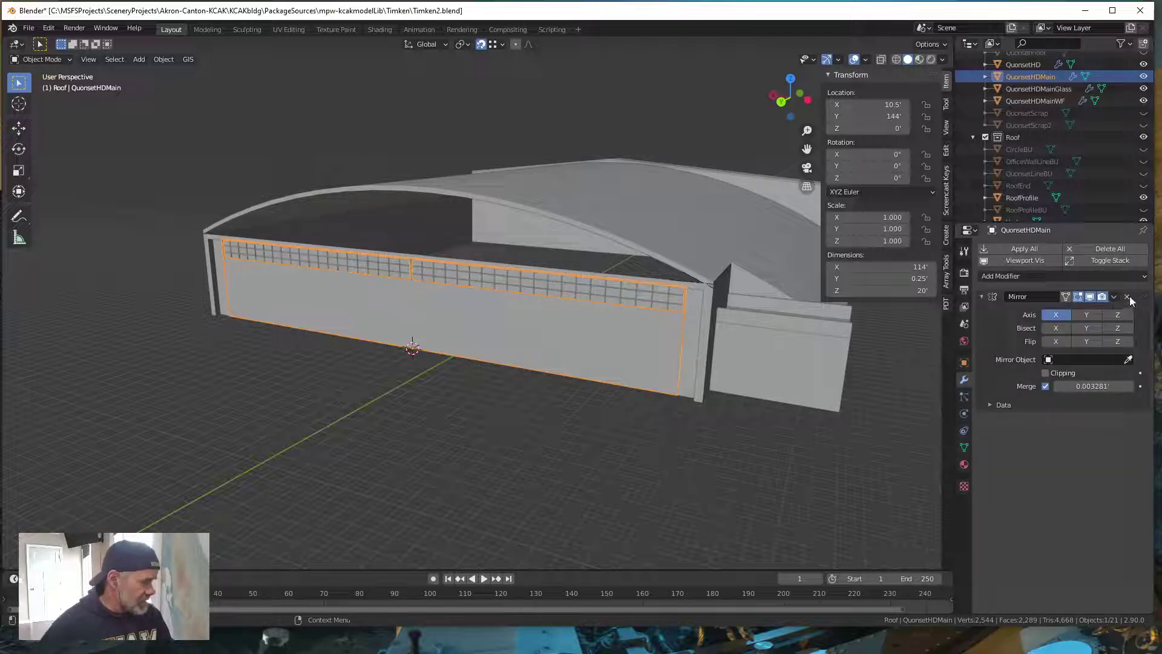
pyautogui.click(1030, 248)
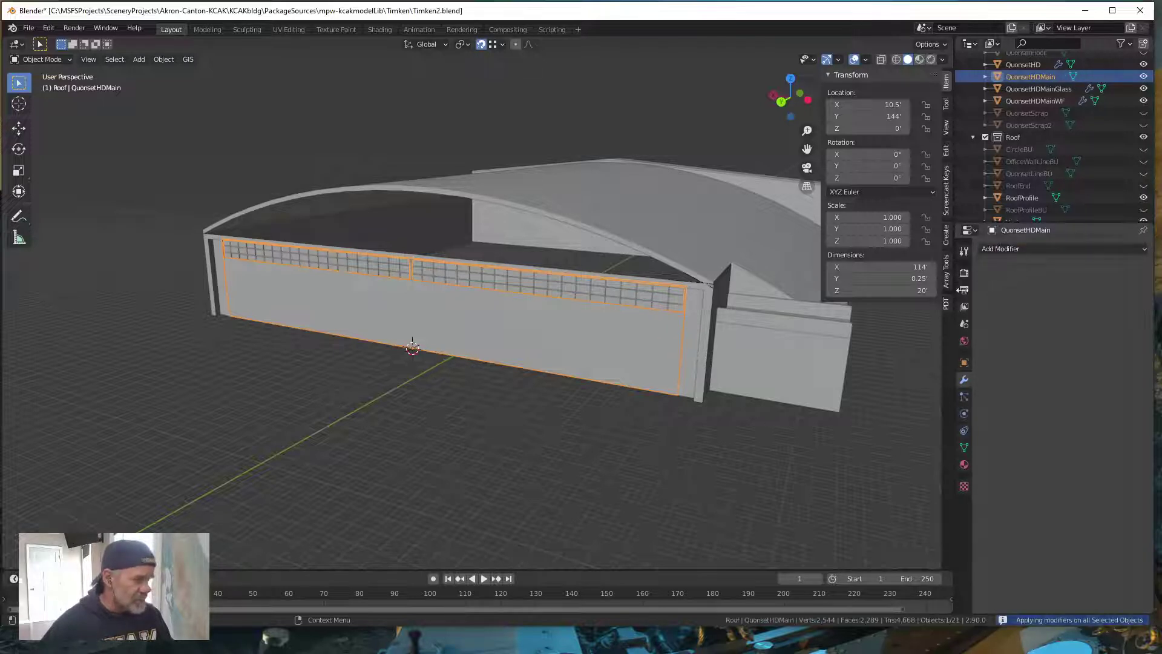
pyautogui.click(1052, 101)
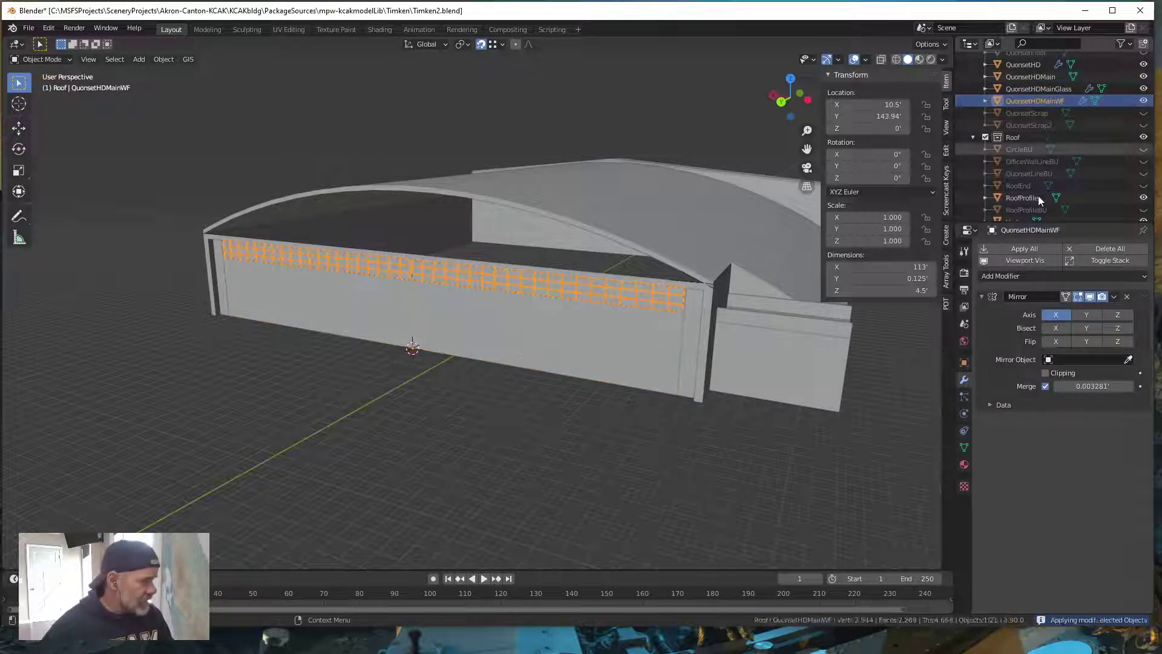
pyautogui.click(1031, 248)
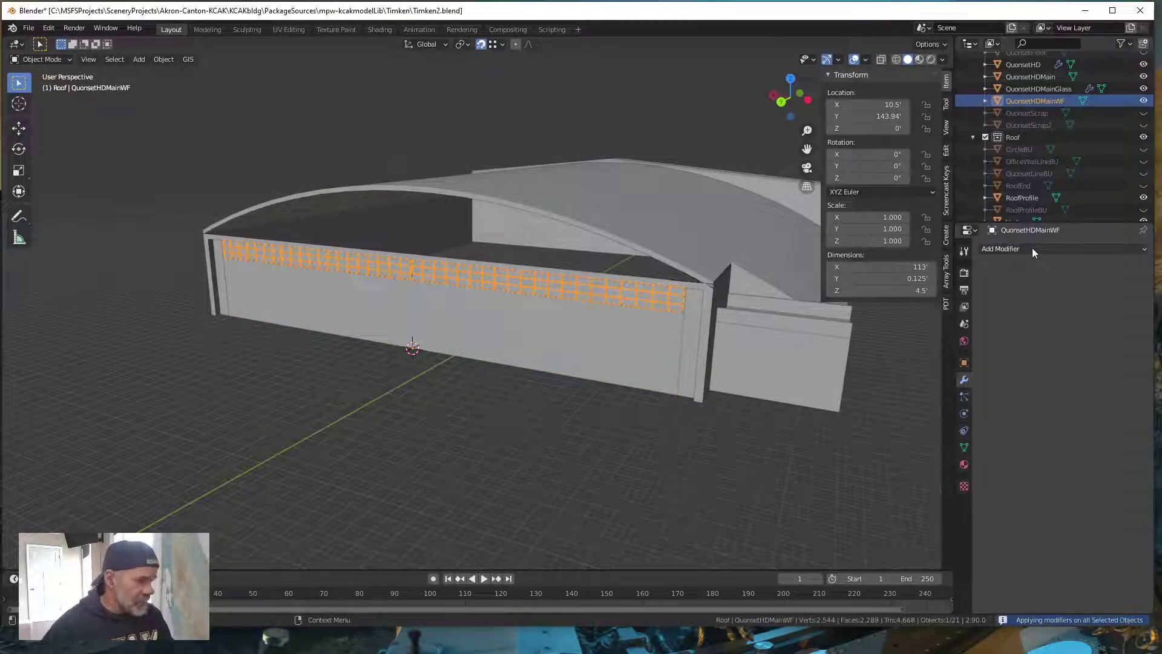
pyautogui.click(1055, 89)
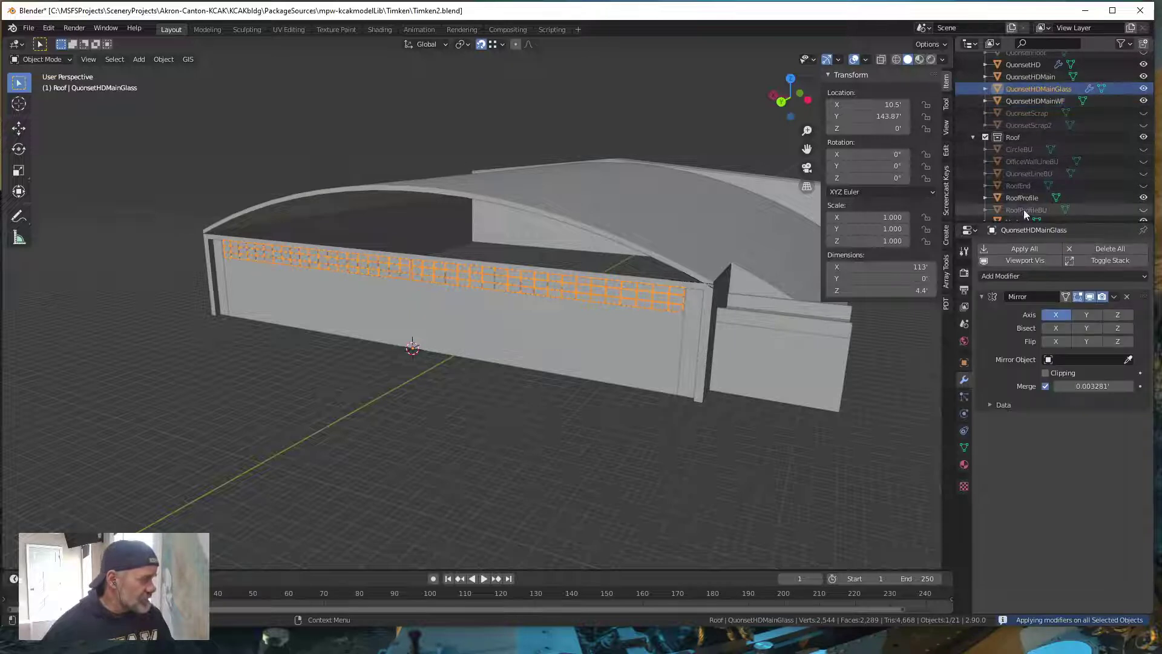
pyautogui.click(1028, 249)
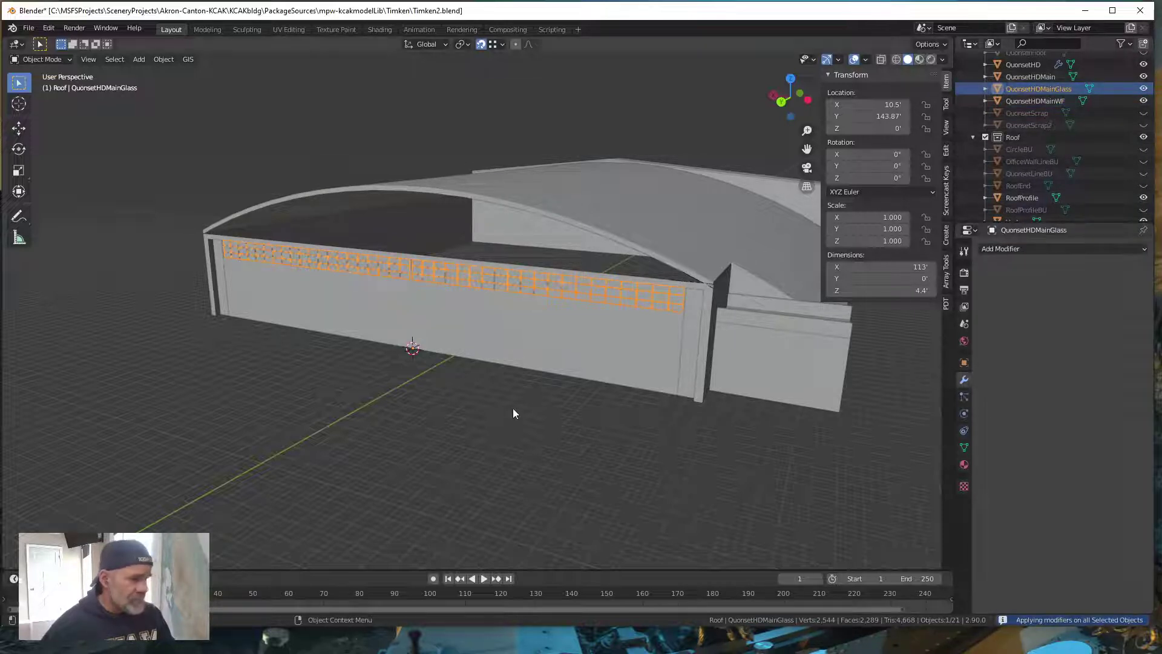
# - Examine the two halves of QuonsetHDMain in Edit Mode by selecting each half's large outer face in turn
pyautogui.click(473, 349)
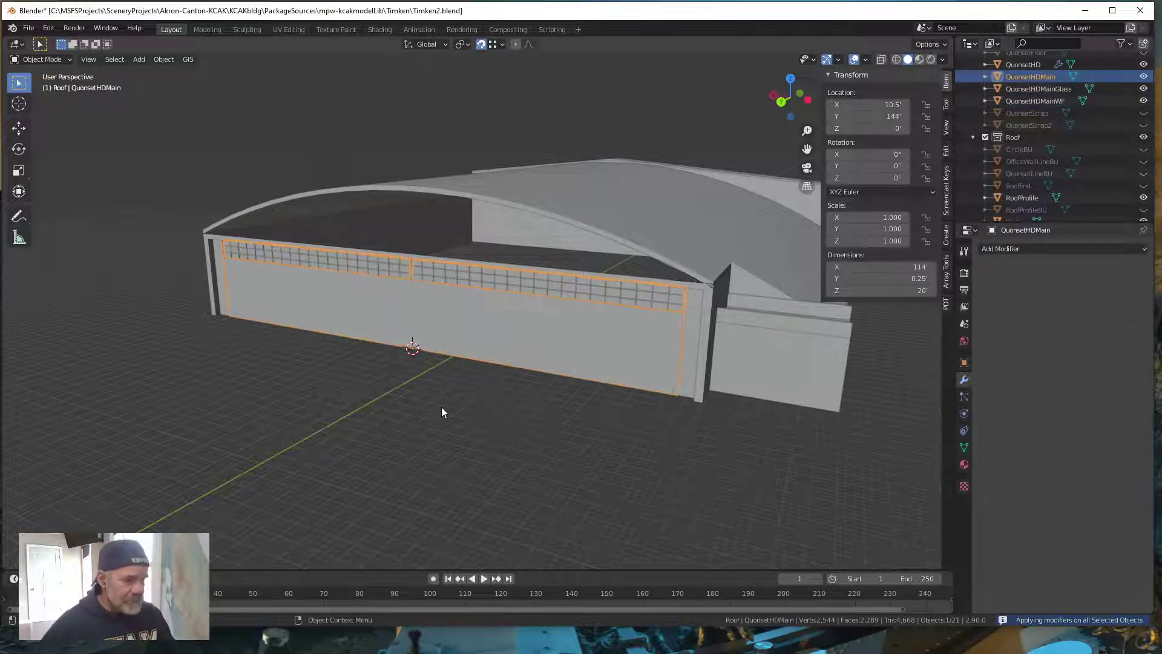
pyautogui.press('Tab')
pyautogui.moveTo(455, 404); pyautogui.dragTo(519, 402, button='middle')
pyautogui.click(381, 330)
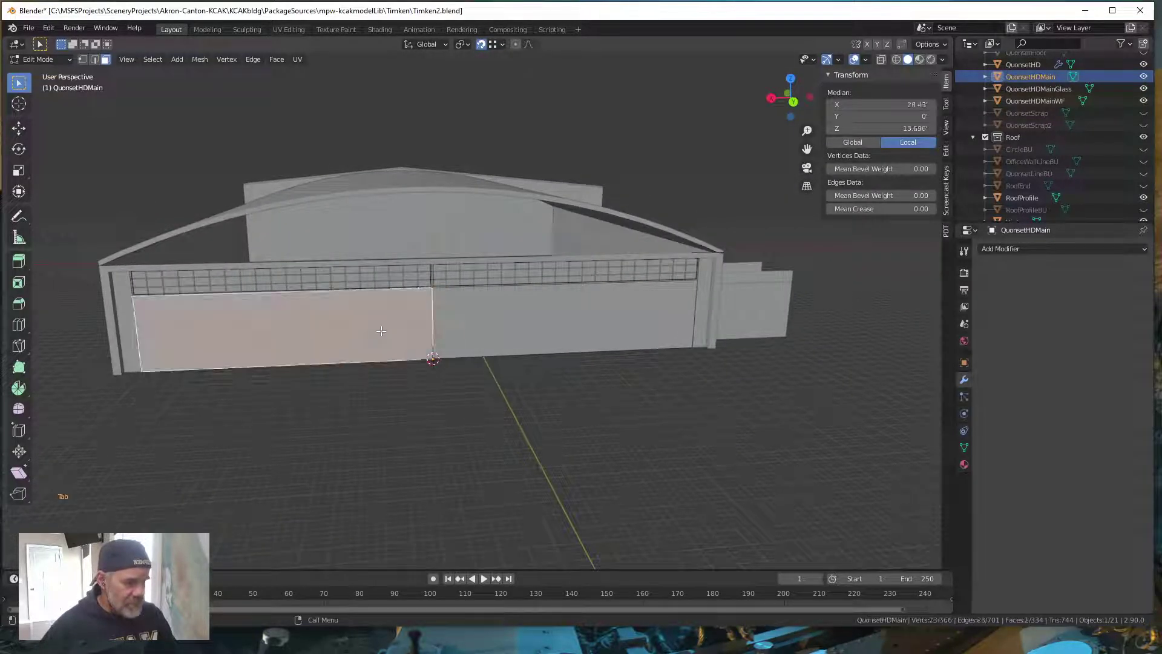
pyautogui.click(575, 325)
pyautogui.hotkey('ctrl', 'z')
pyautogui.click(562, 329)
pyautogui.click(360, 340)
pyautogui.click(530, 349)
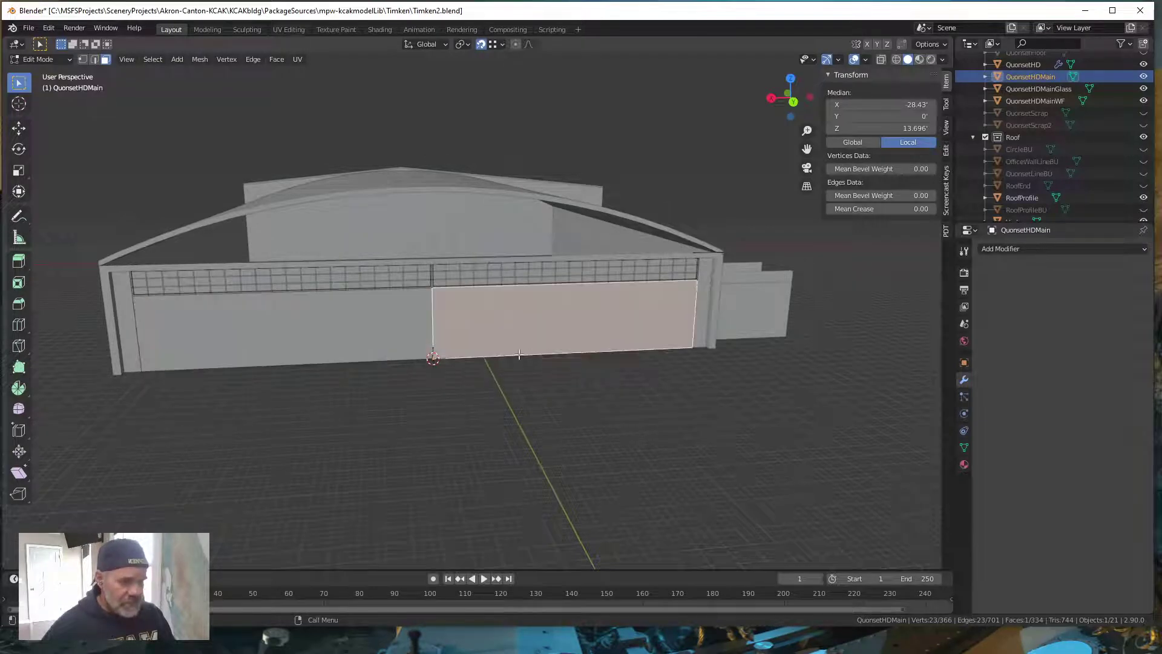
pyautogui.moveTo(519, 405)
pyautogui.mouseDown(button='middle')
pyautogui.moveTo(493, 404)
pyautogui.moveTo(507, 400)
pyautogui.mouseUp(button='middle')
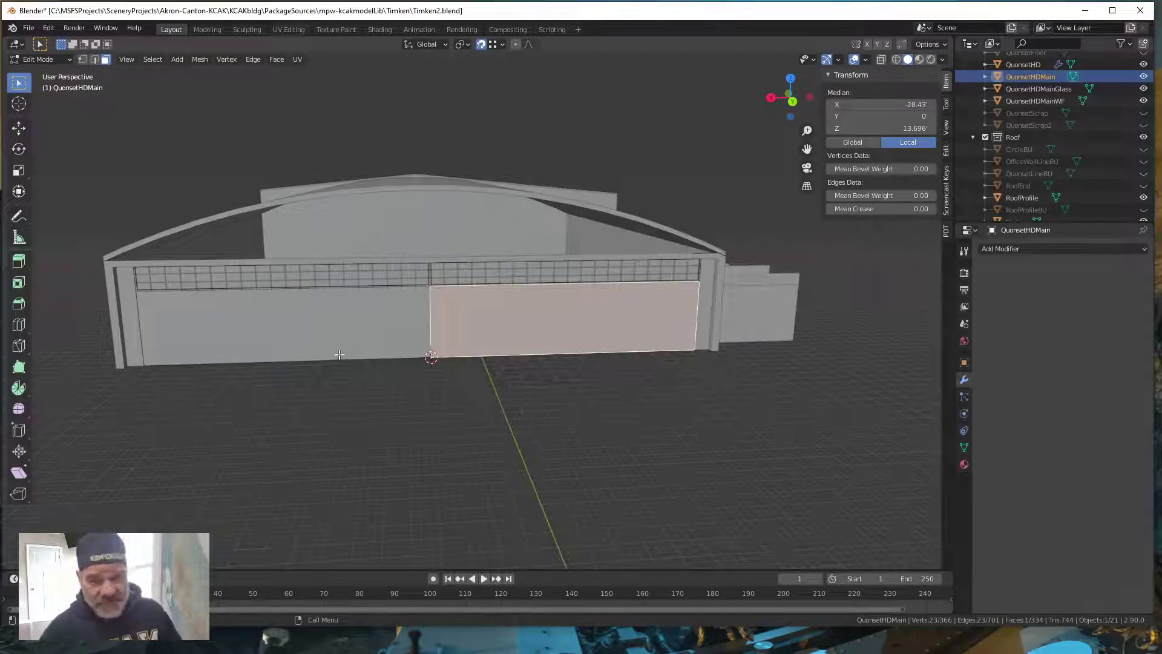
pyautogui.click(376, 330)
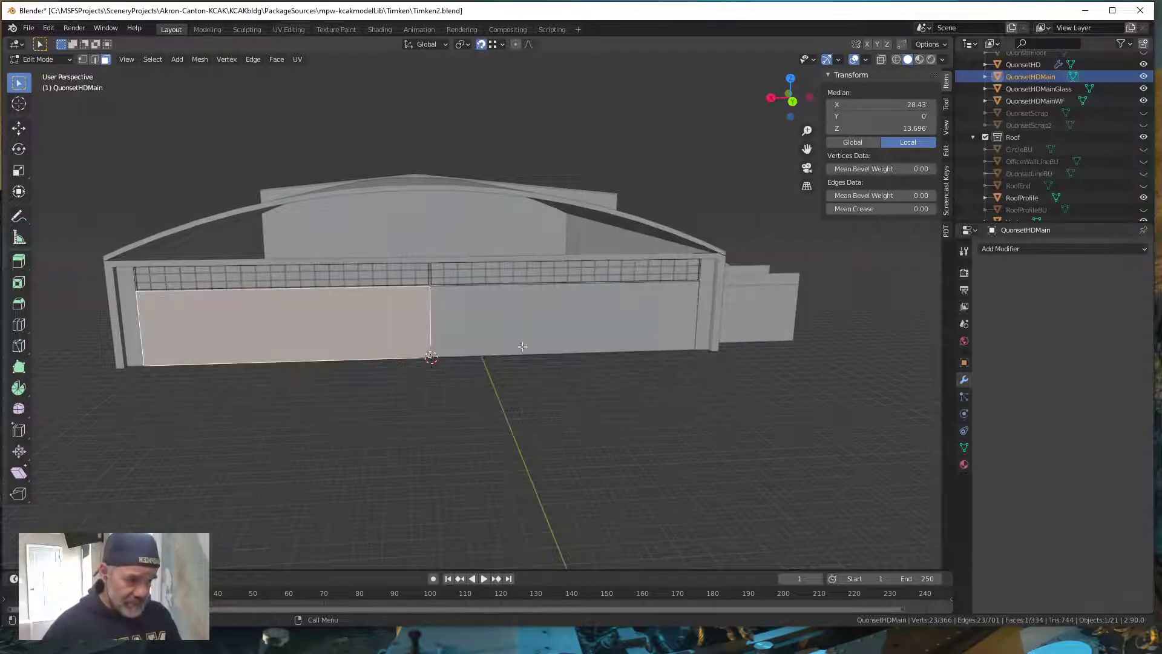
pyautogui.click(553, 332)
pyautogui.click(374, 321)
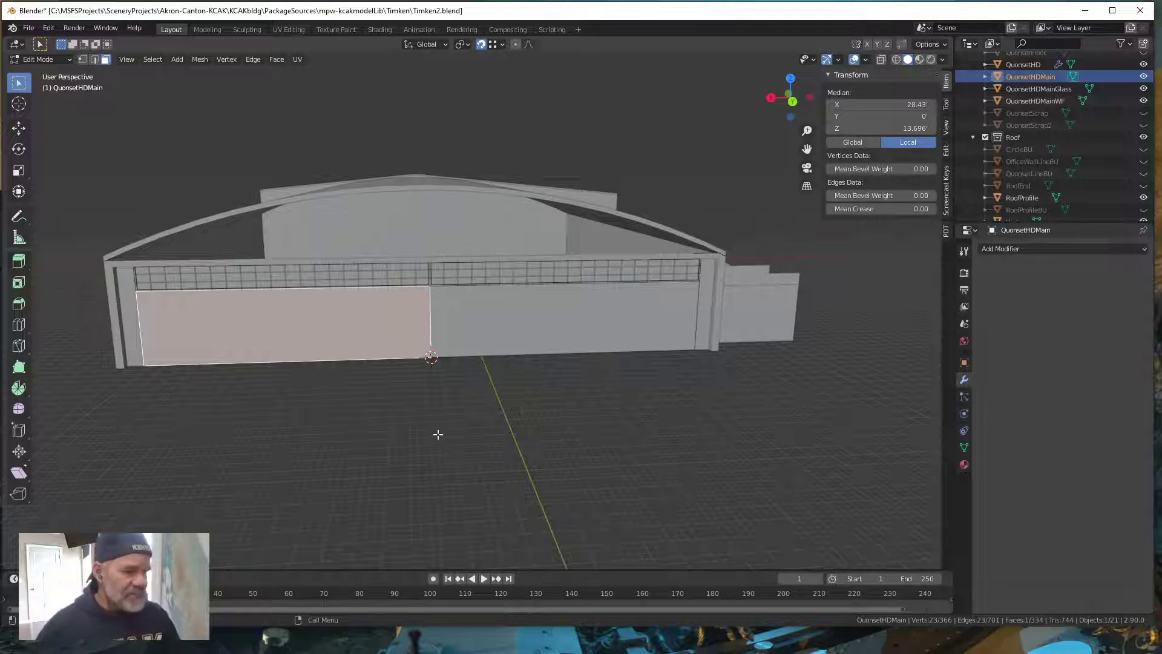
pyautogui.moveTo(438, 434); pyautogui.dragTo(436, 419, button='middle')
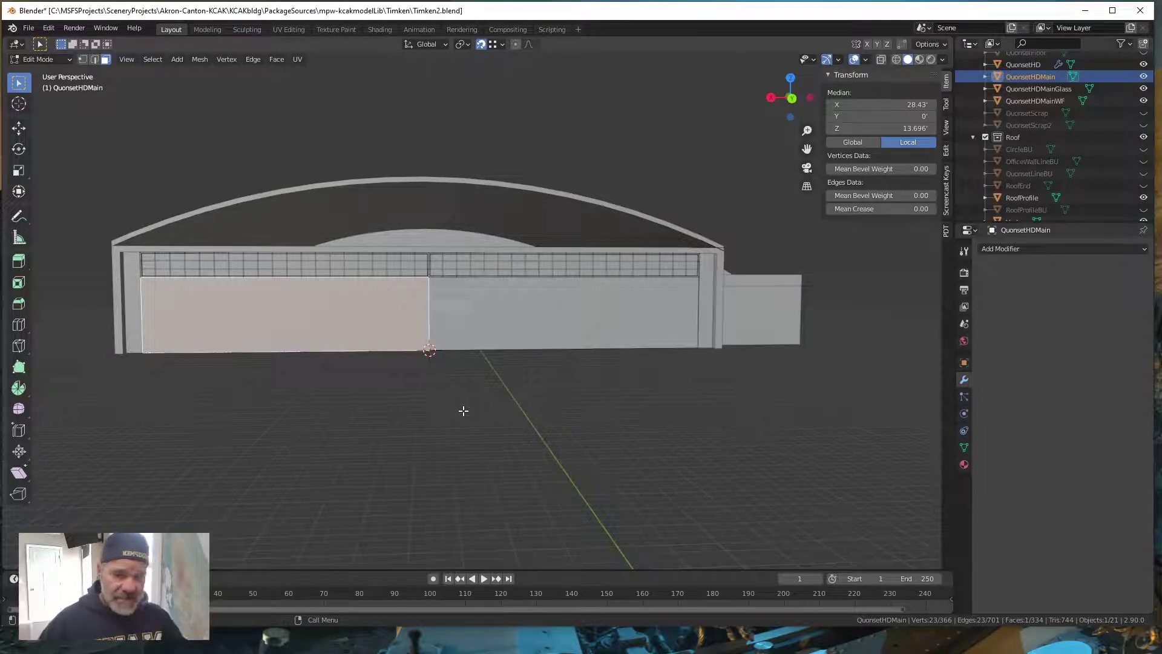
pyautogui.click(538, 312)
pyautogui.moveTo(532, 376); pyautogui.dragTo(524, 389, button='middle')
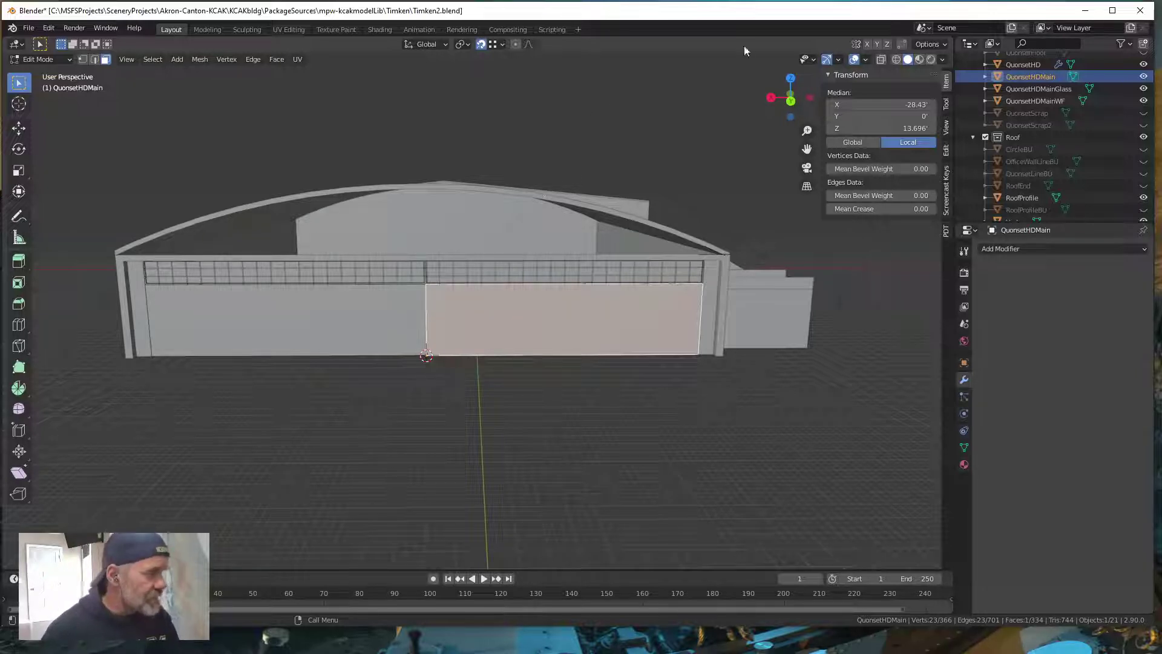
# - Turn on X-ray and select all geometry of QuonsetHDMain's right-hand half, front and back faces included, in back view
pyautogui.click(883, 61)
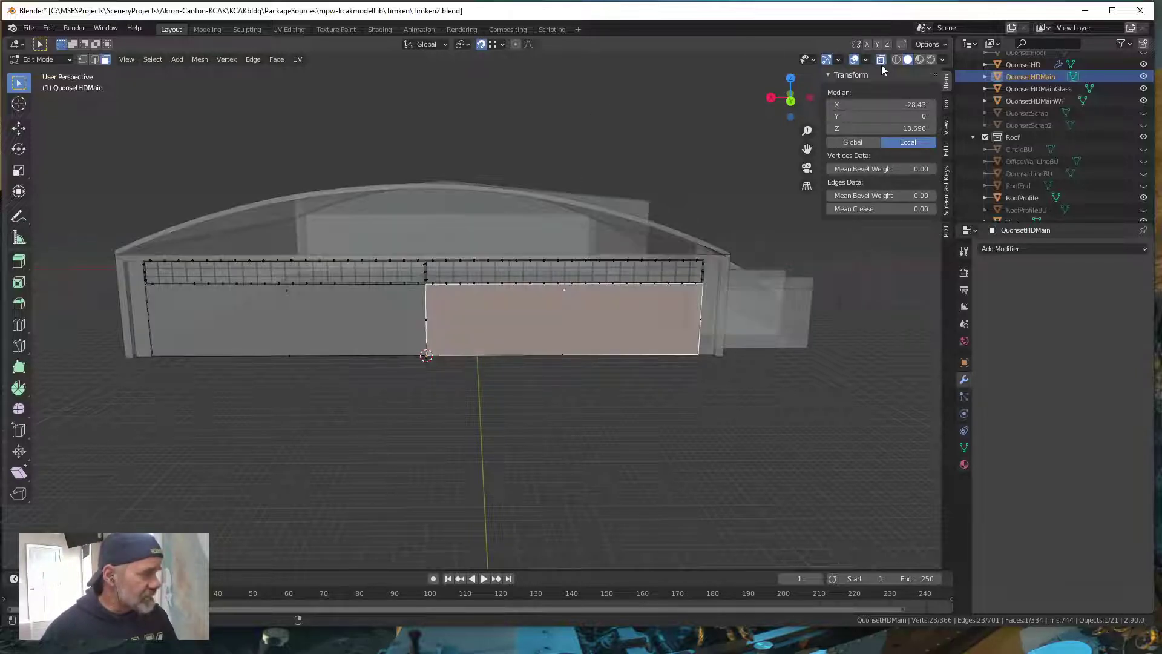
pyautogui.moveTo(608, 363); pyautogui.dragTo(607, 358, button='middle')
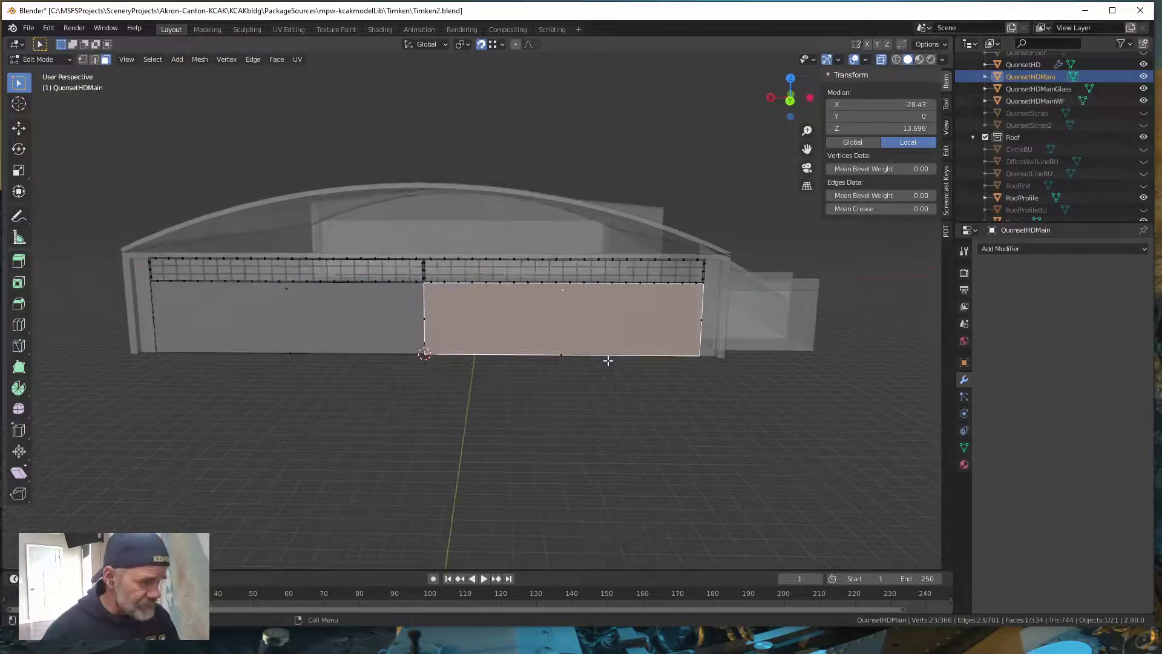
pyautogui.press('`')
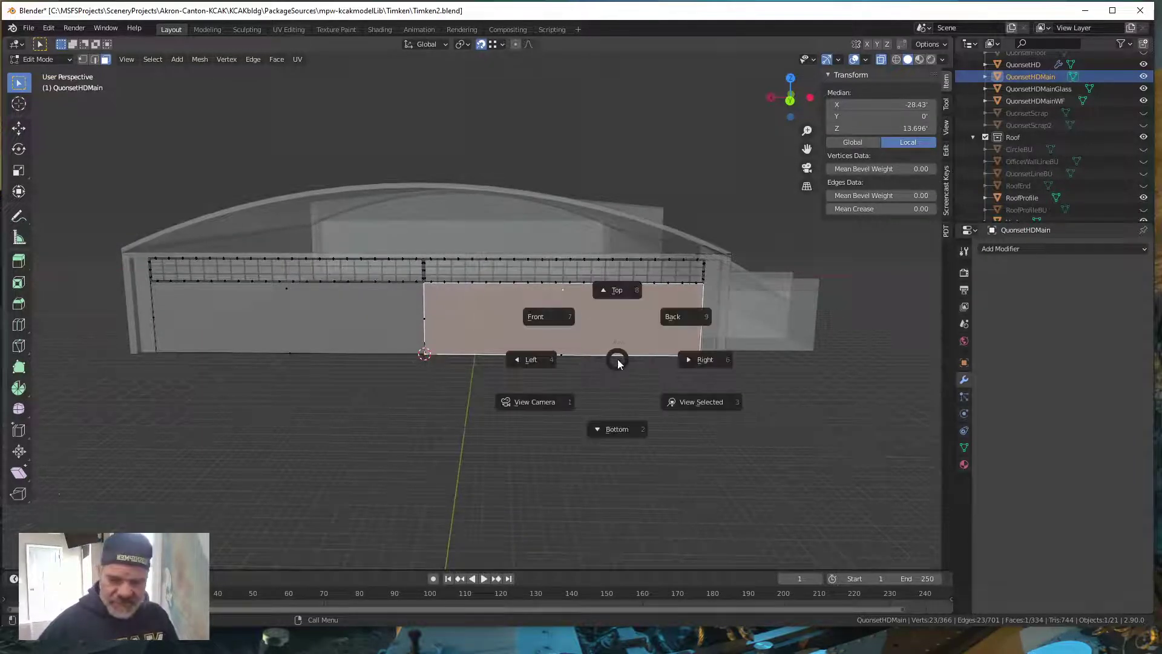
pyautogui.press('9')
pyautogui.scroll(3, 611, 361)
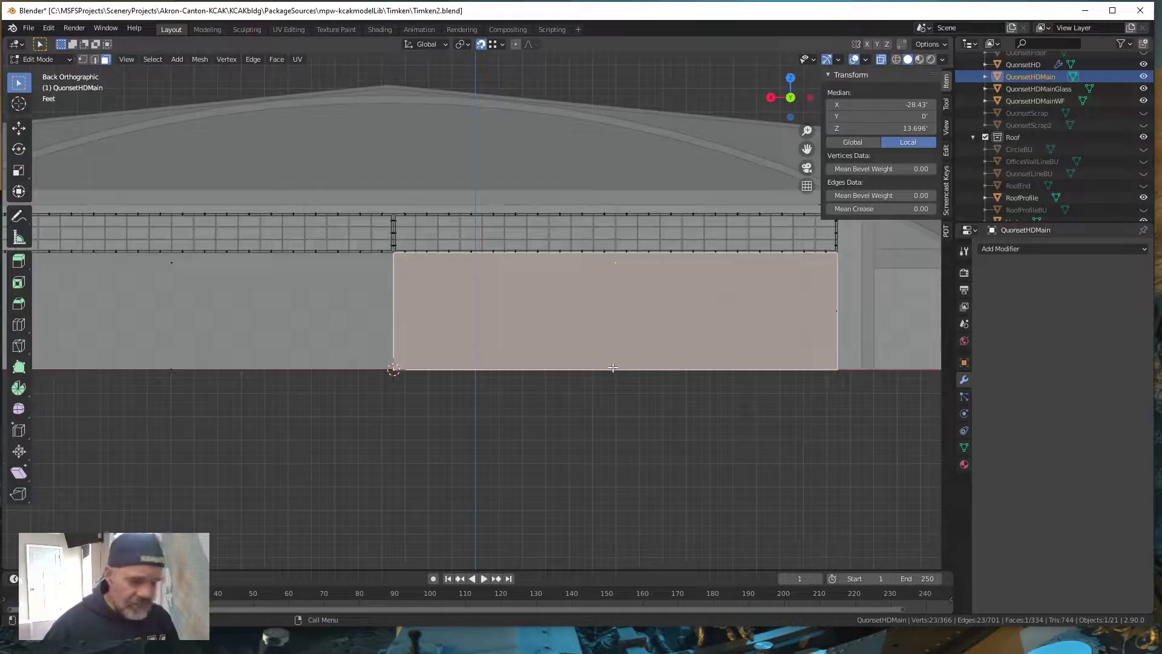
pyautogui.keyDown('shift'); pyautogui.moveTo(613, 368); pyautogui.dragTo(509, 447, button='middle'); pyautogui.keyUp('shift')
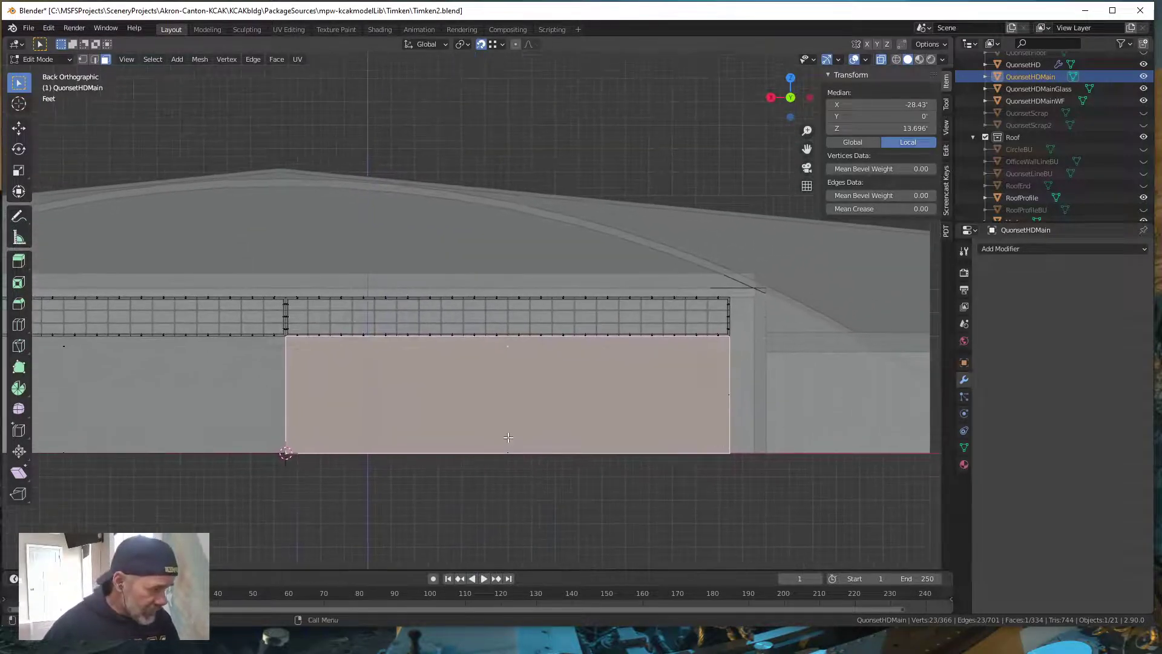
pyautogui.scroll(1, 518, 431)
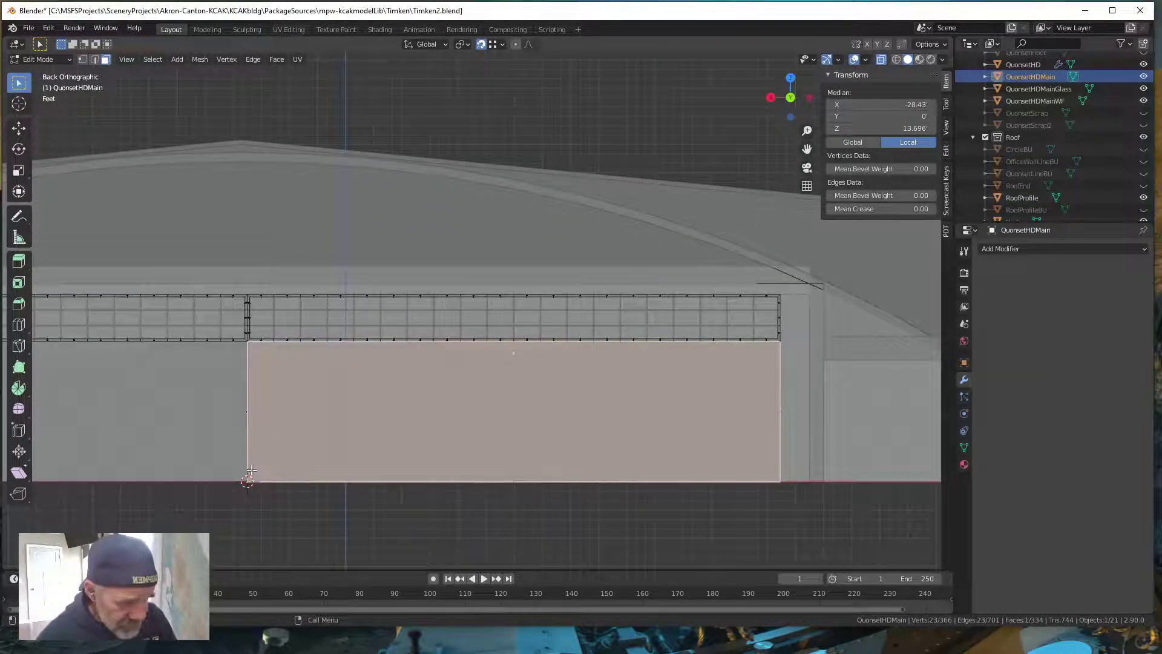
pyautogui.moveTo(247, 486); pyautogui.dragTo(808, 278)
pyautogui.scroll(-1, 498, 438)
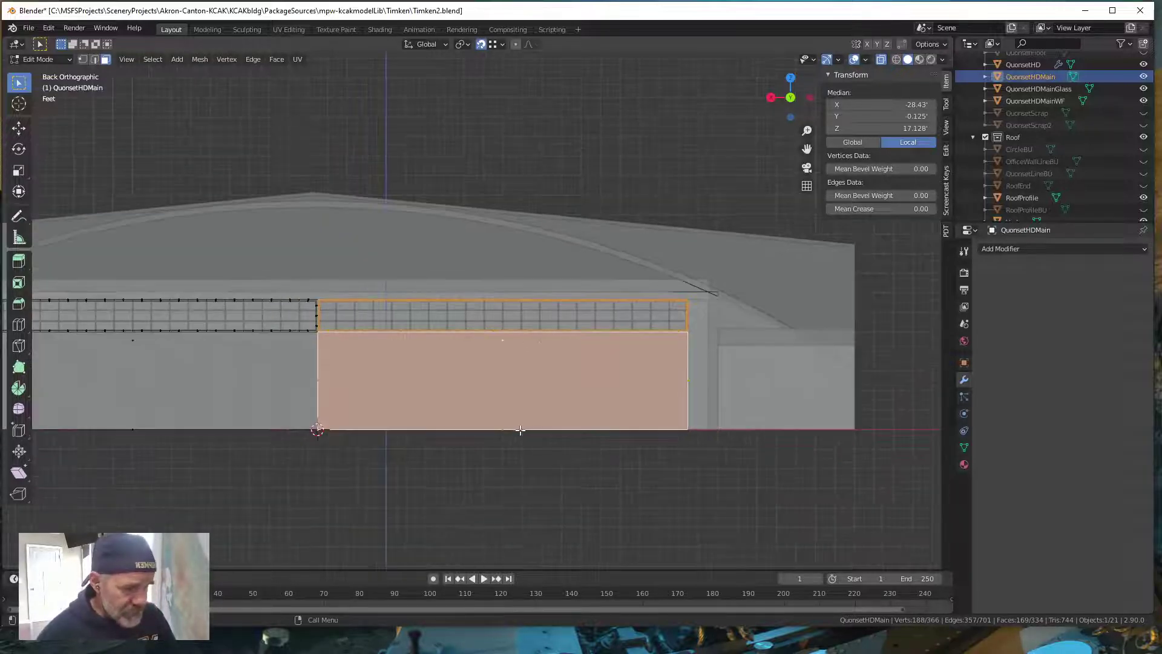
# - Check the selected right-hand door half from several angles and separate the selection into its own object
pyautogui.moveTo(498, 438); pyautogui.dragTo(519, 398, button='middle')
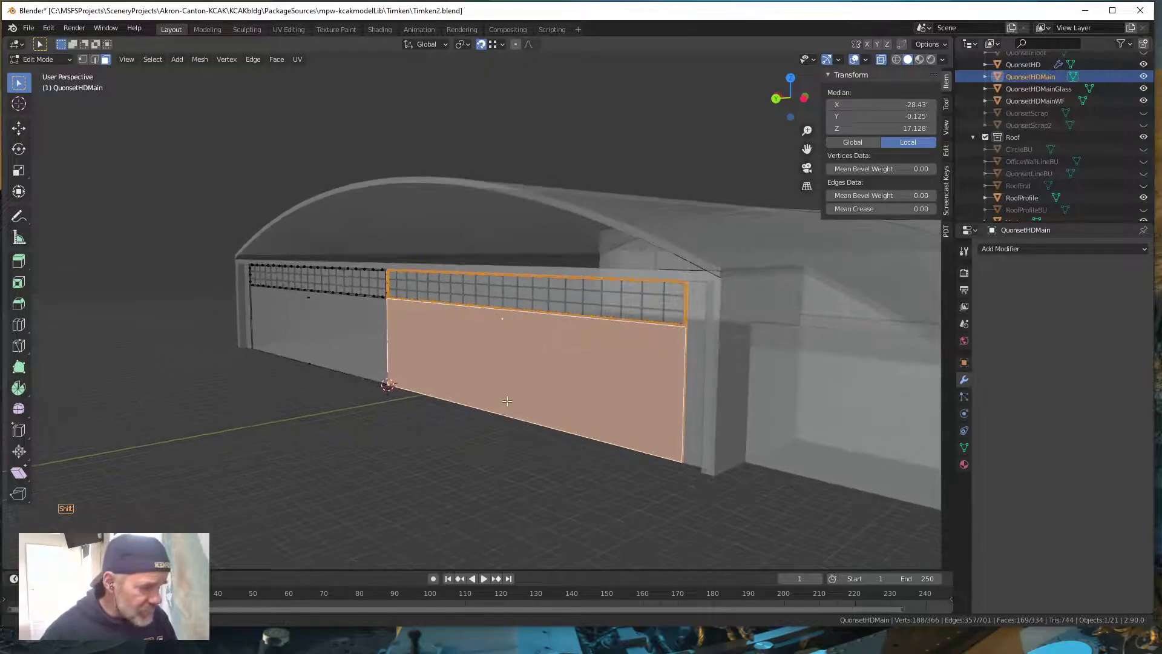
pyautogui.moveTo(491, 342)
pyautogui.mouseDown(button='middle')
pyautogui.moveTo(505, 327)
pyautogui.moveTo(466, 362)
pyautogui.moveTo(442, 355)
pyautogui.moveTo(511, 363)
pyautogui.moveTo(543, 353)
pyautogui.moveTo(502, 354)
pyautogui.mouseUp(button='middle')
pyautogui.keyDown('shift'); pyautogui.moveTo(393, 387); pyautogui.dragTo(638, 382, button='middle'); pyautogui.keyUp('shift')
pyautogui.moveTo(452, 385); pyautogui.dragTo(499, 374, button='middle')
pyautogui.scroll(-3, 688, 429)
pyautogui.press('`')
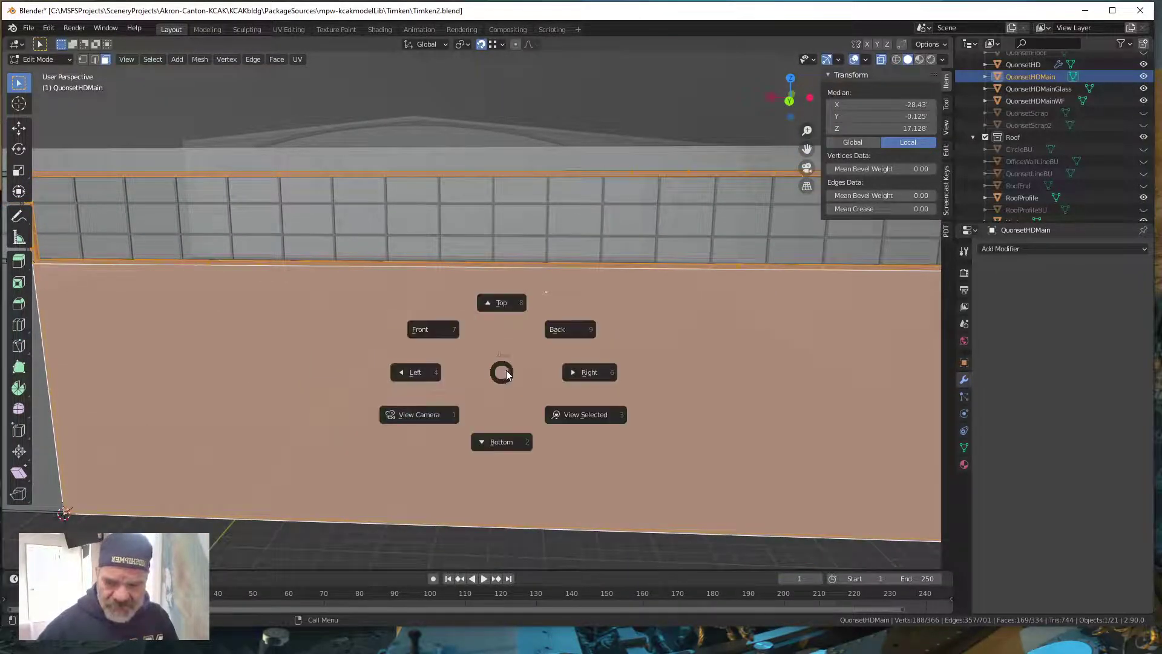
pyautogui.click(555, 329)
pyautogui.scroll(-2, 498, 387)
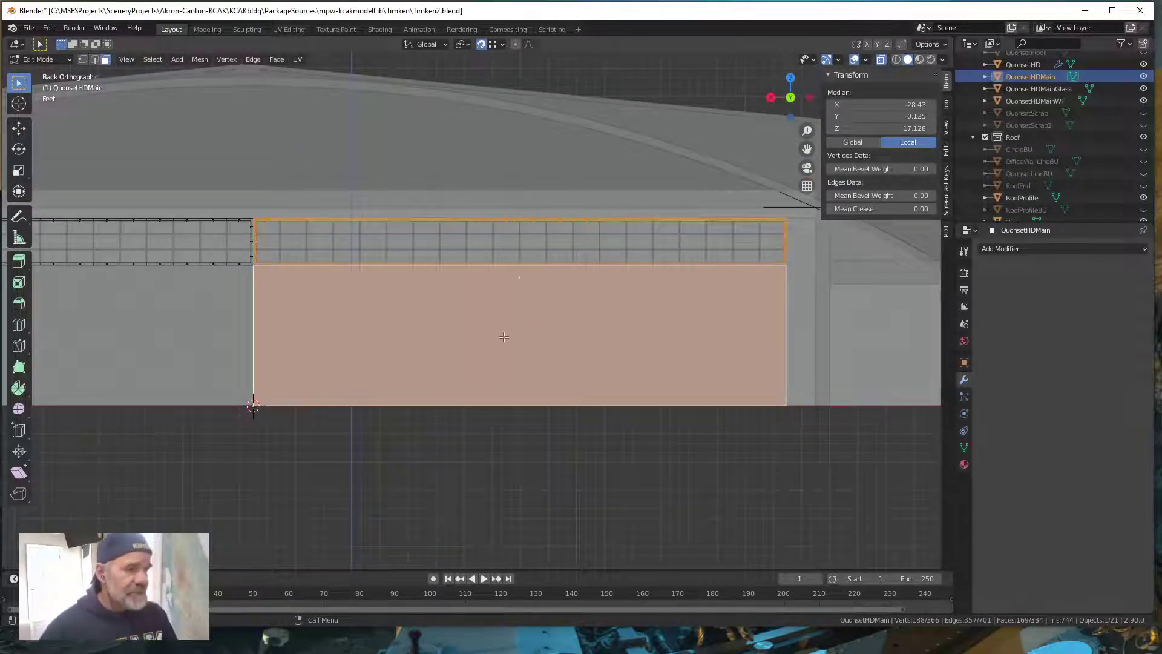
pyautogui.press('p')
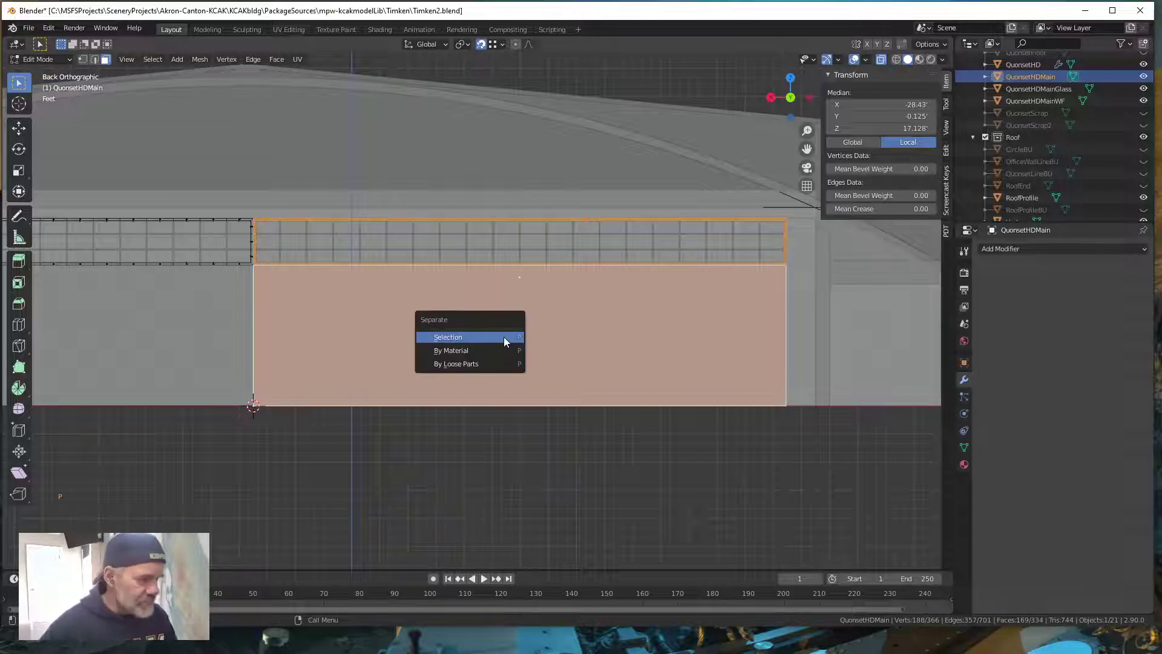
pyautogui.click(504, 337)
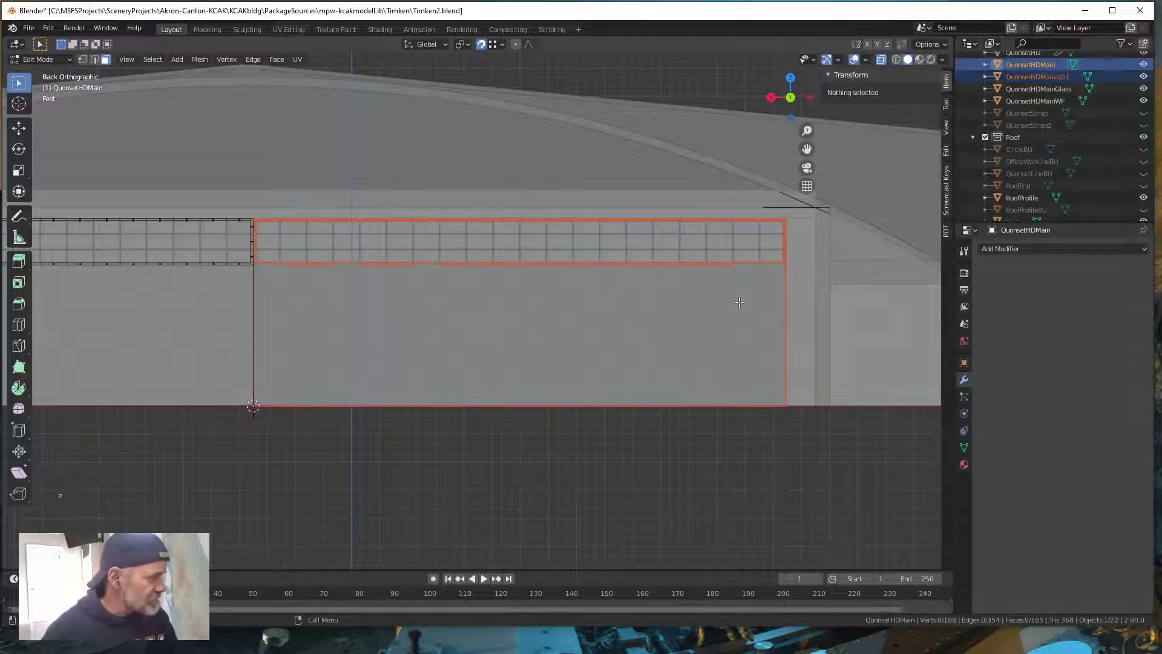
# - Rename the separated door half QuonsetHDMainR
pyautogui.doubleClick(1060, 77)
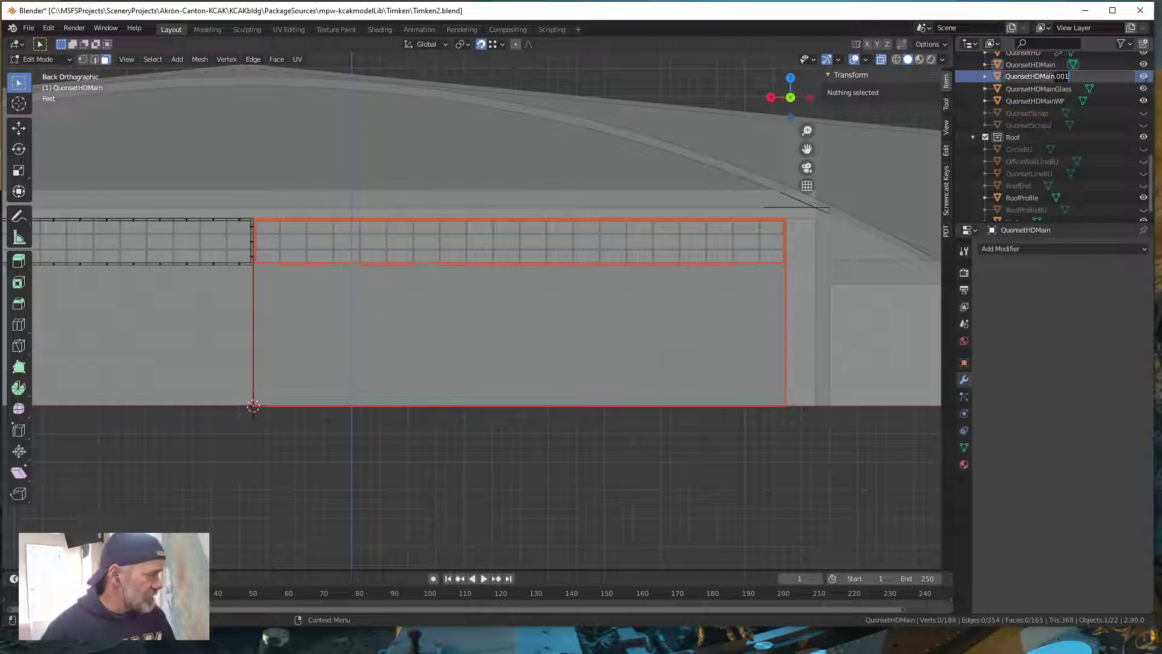
pyautogui.press('BackSpace')
pyautogui.press('BackSpace')
pyautogui.press('BackSpace')
pyautogui.press('BackSpace')
pyautogui.write('R')
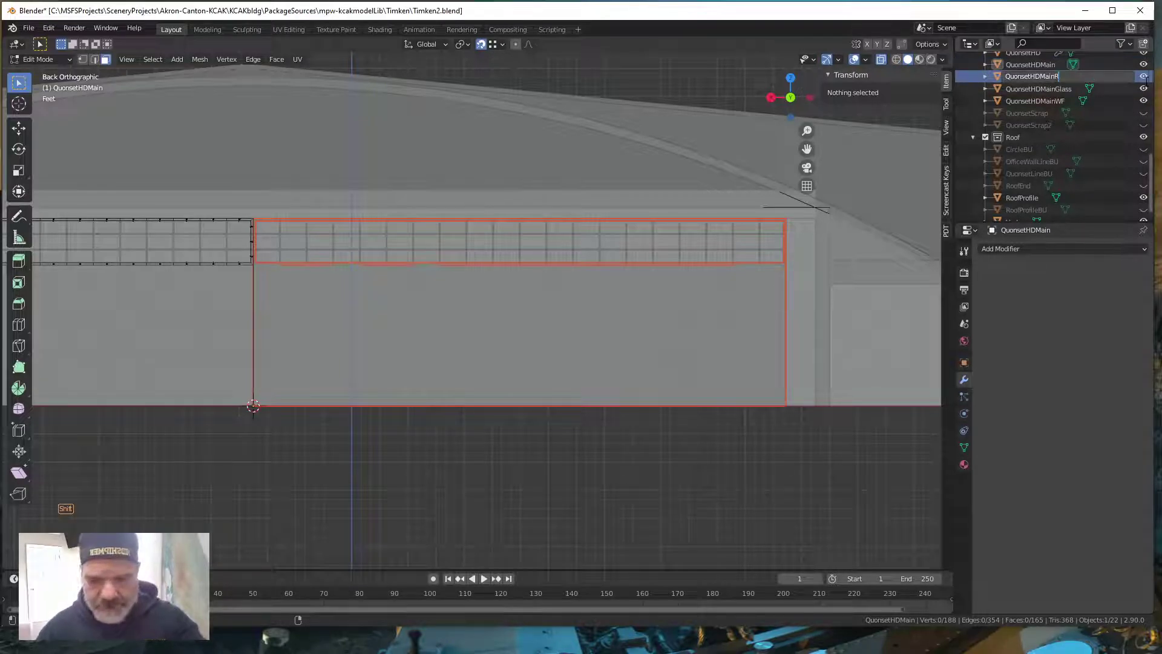
pyautogui.press('Return')
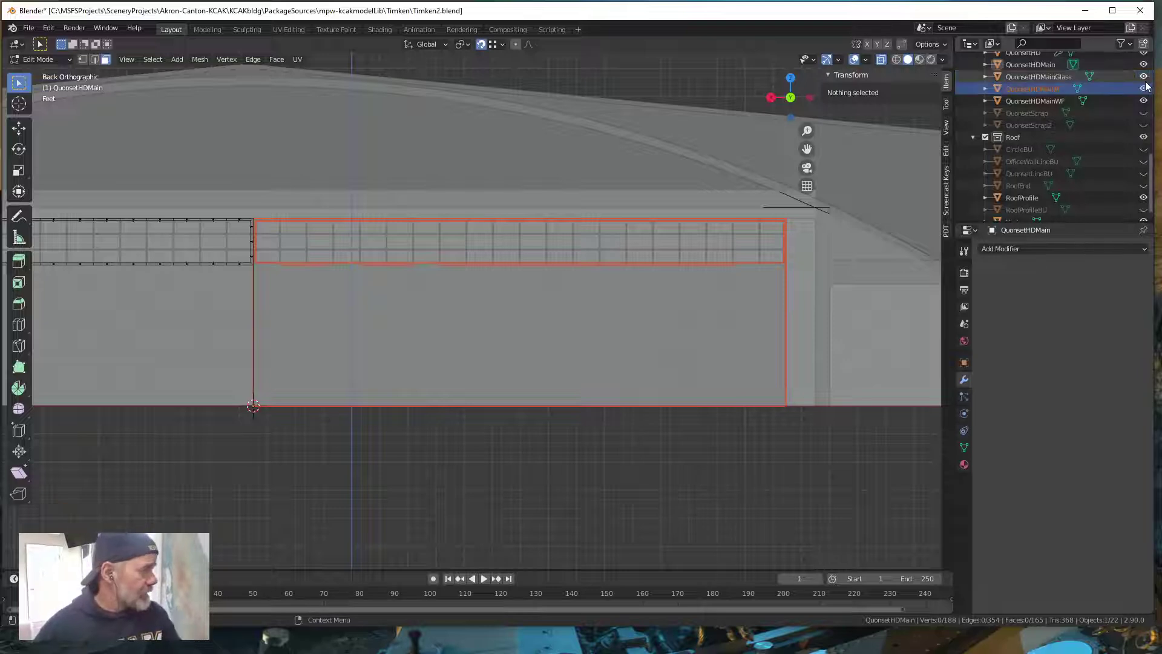
# - Rename the remaining door half QuonsetHDMainL
pyautogui.doubleClick(1057, 66)
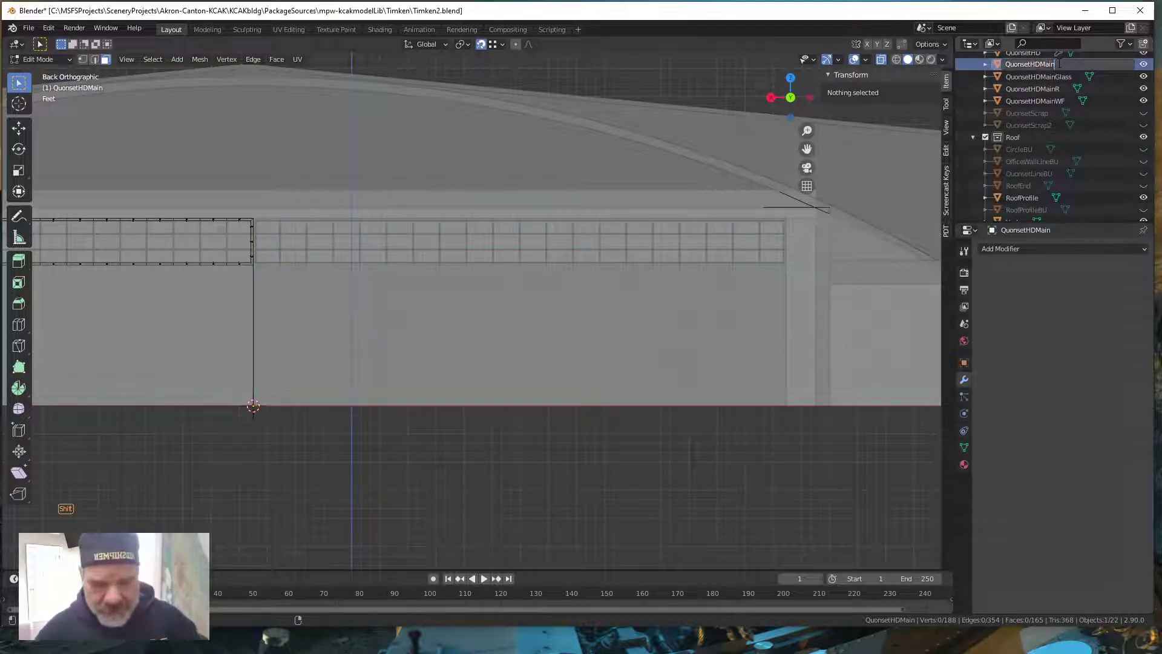
pyautogui.write('L')
pyautogui.press('Return')
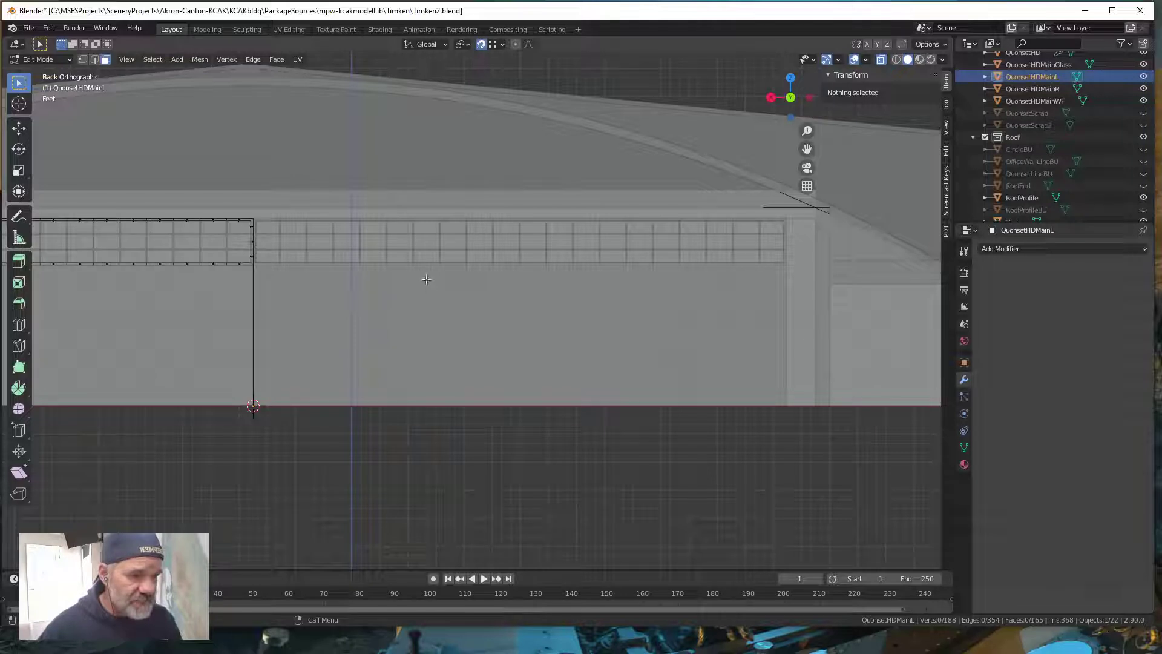
# - Leave Edit Mode on the left door half and open the QuonsetHDMainWF window frame in Edit Mode
pyautogui.press('Tab')
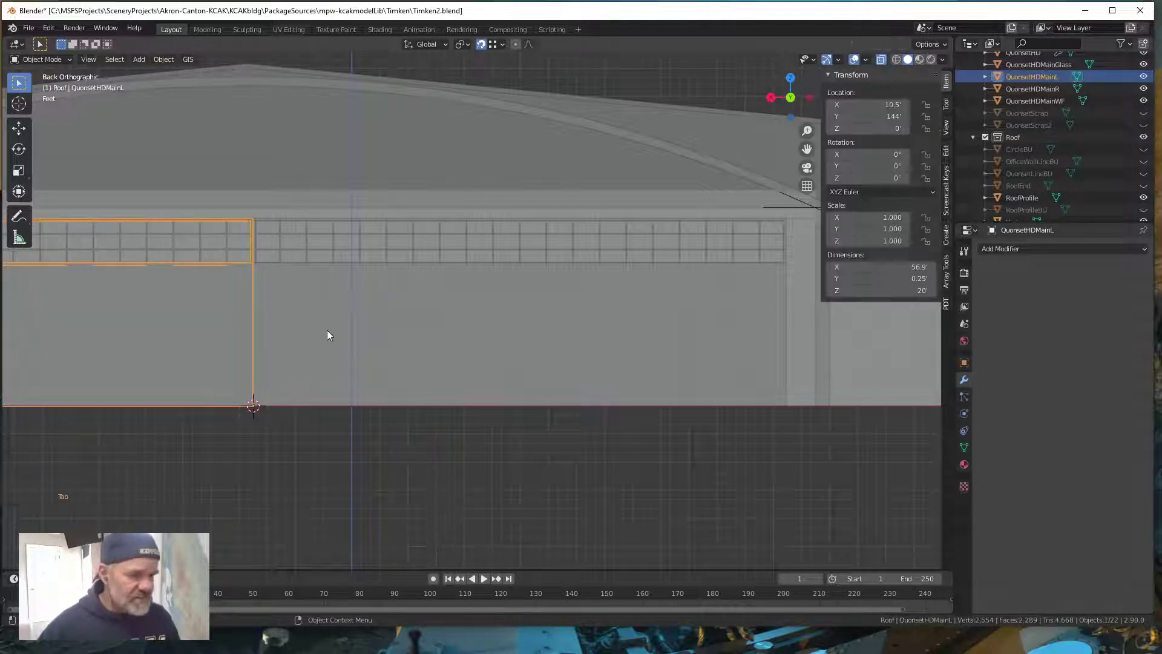
pyautogui.click(1041, 99)
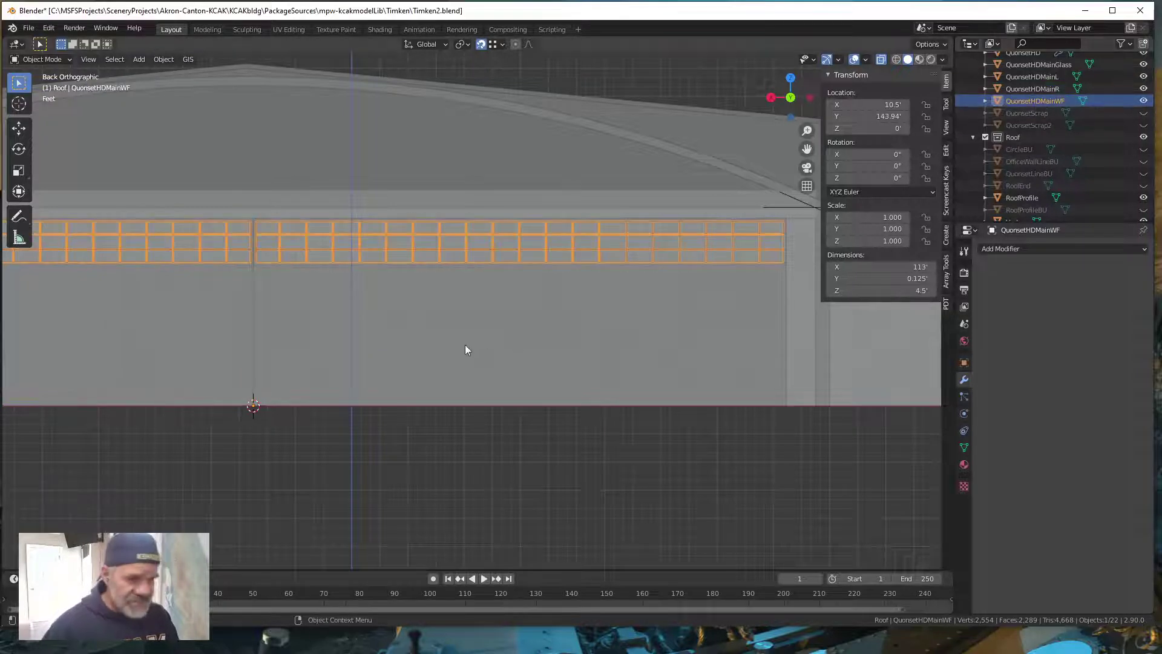
pyautogui.keyDown('shift'); pyautogui.moveTo(434, 330); pyautogui.dragTo(789, 358, button='middle'); pyautogui.keyUp('shift')
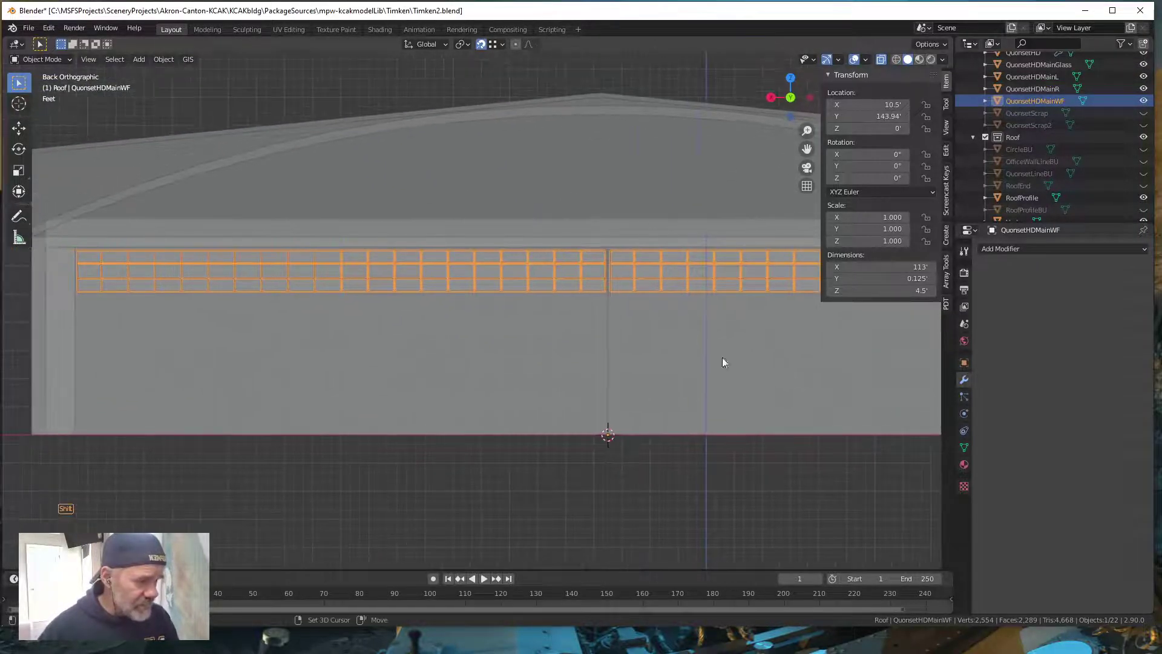
pyautogui.press('Tab')
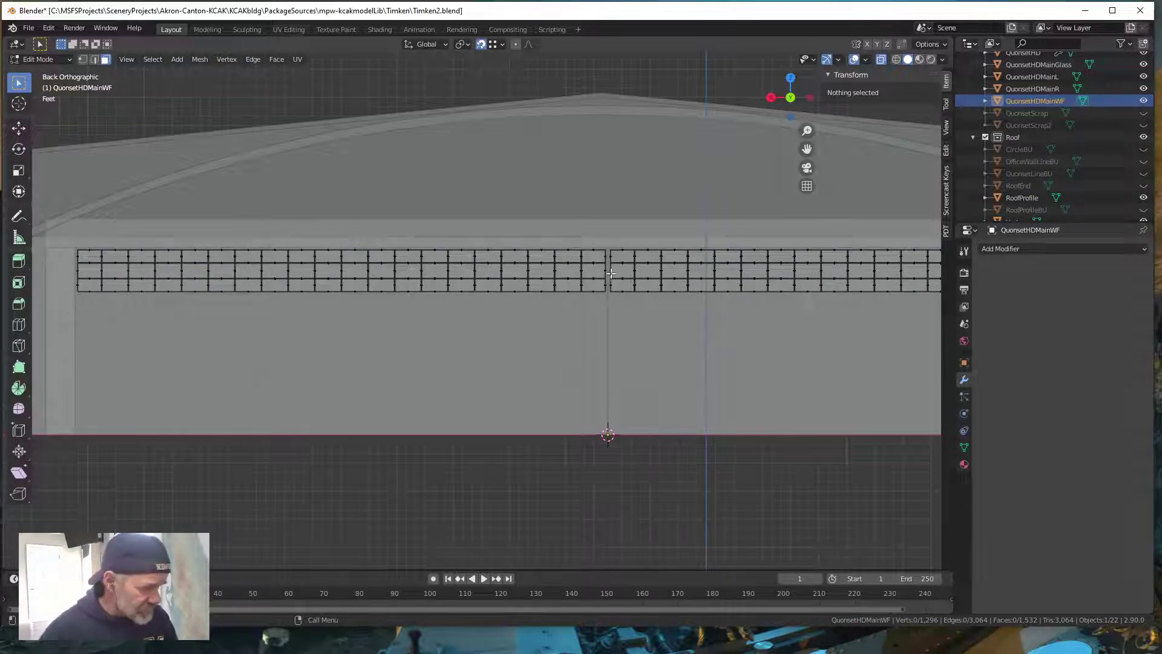
pyautogui.moveTo(63, 301); pyautogui.dragTo(609, 229)
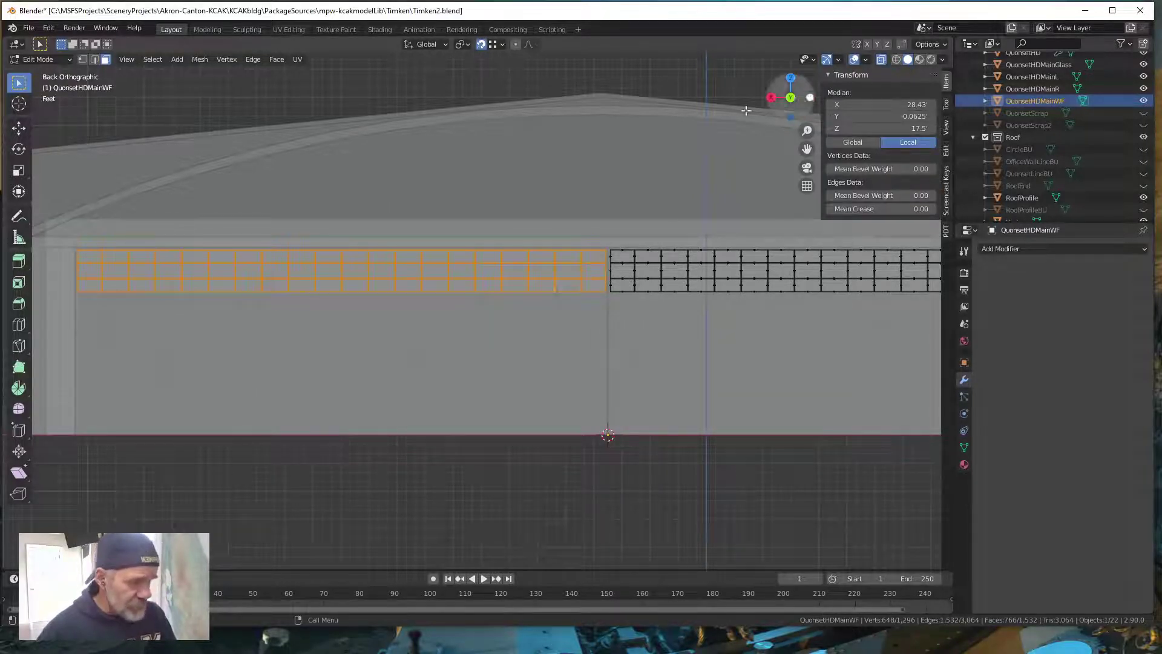
pyautogui.moveTo(576, 295)
pyautogui.mouseDown(button='middle')
pyautogui.moveTo(483, 330)
pyautogui.moveTo(568, 307)
pyautogui.mouseUp(button='middle')
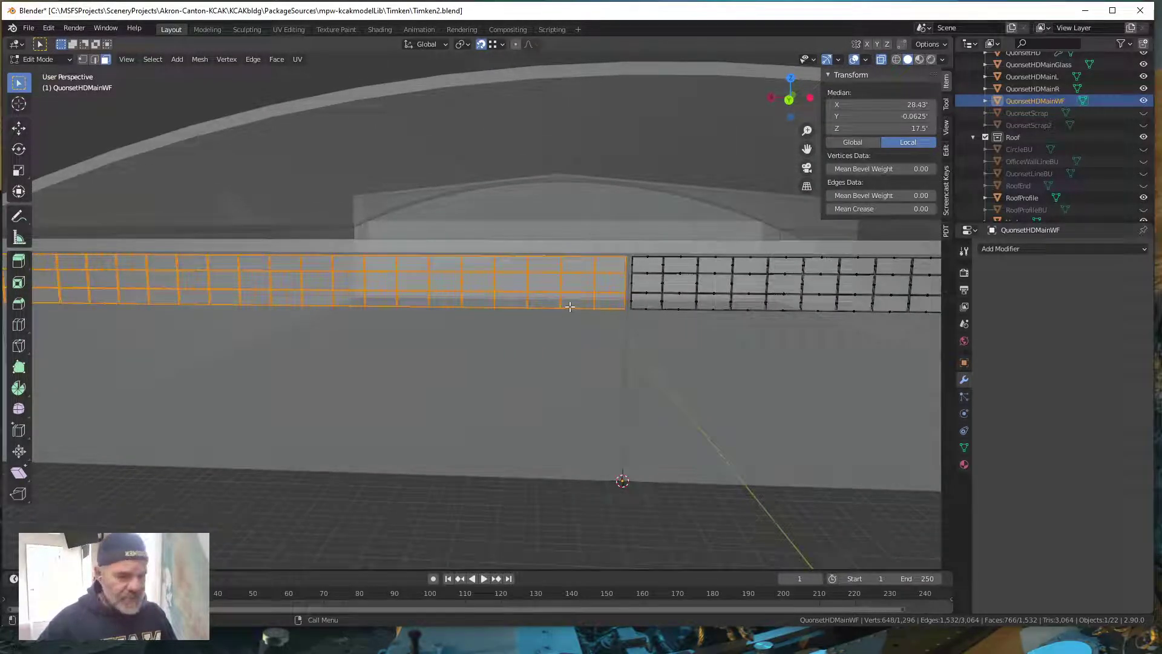
pyautogui.press('p')
pyautogui.click(569, 307)
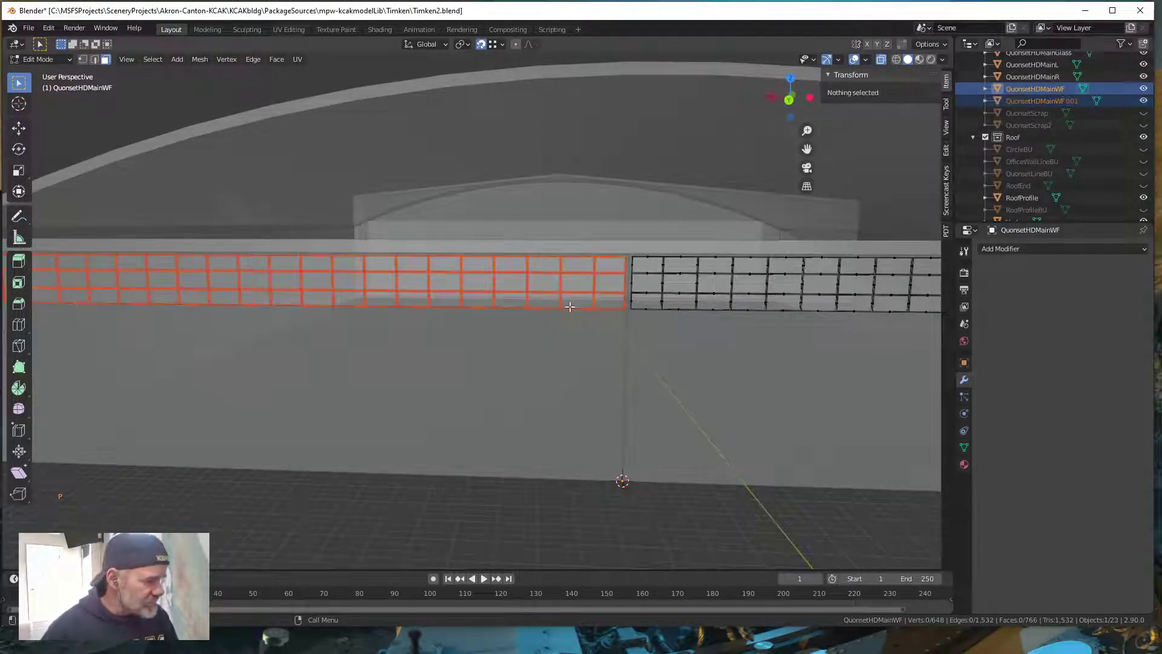
pyautogui.doubleClick(1065, 100)
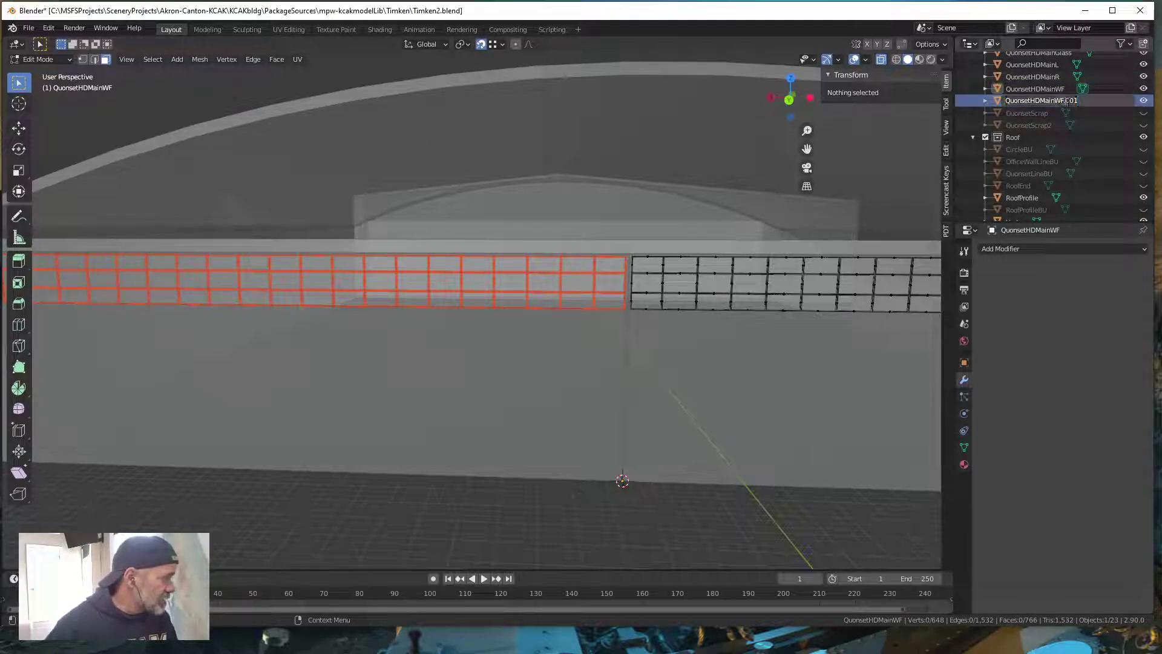
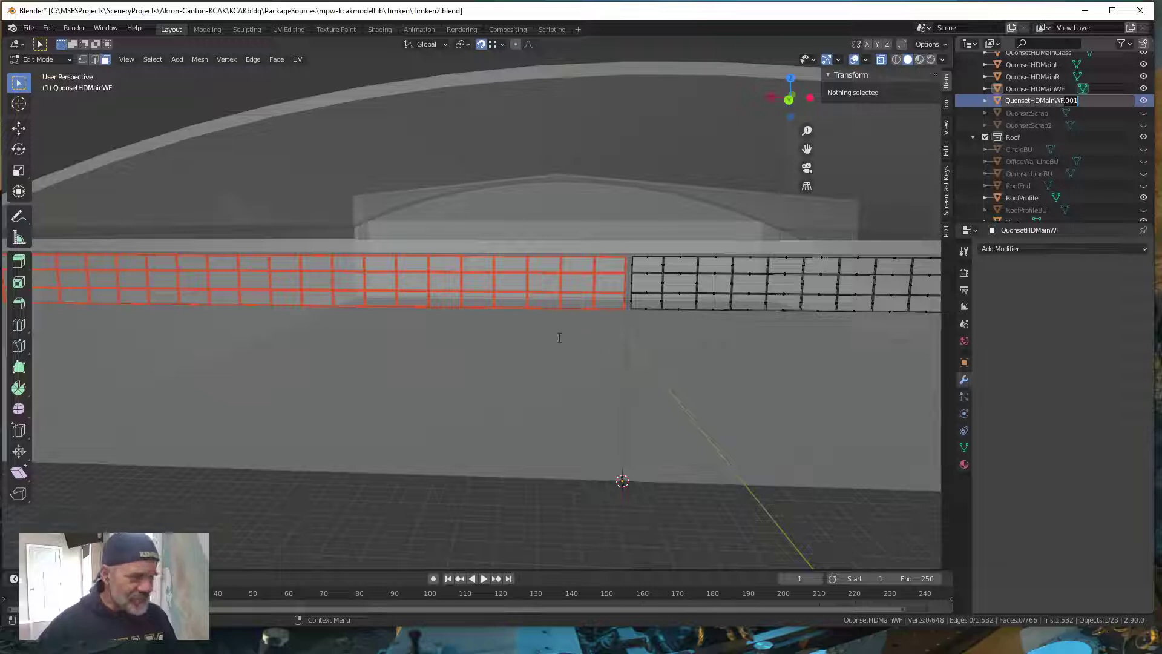
pyautogui.press('ctrl')
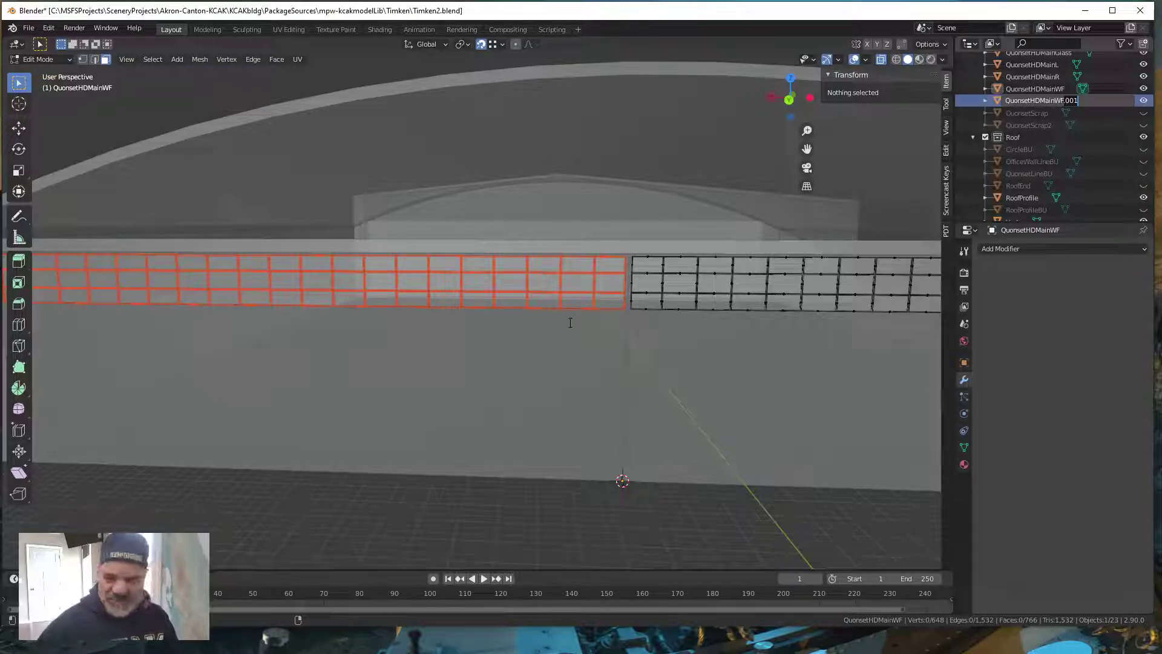
pyautogui.press('Return')
pyautogui.hotkey('ctrl', 'z')
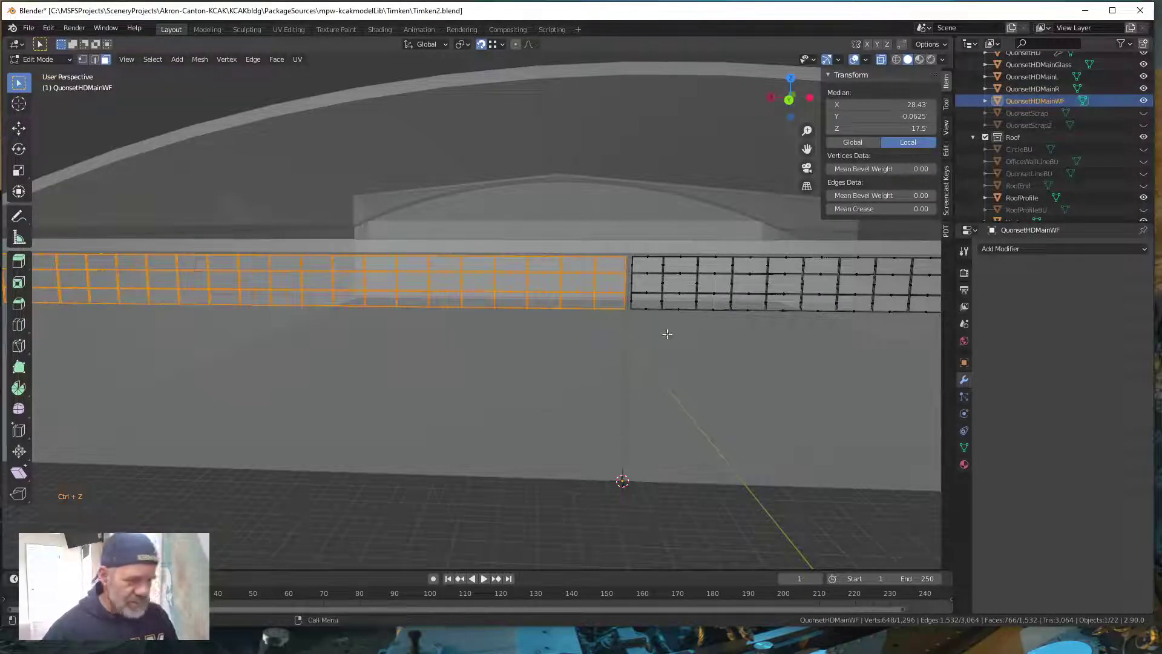
# - Select the right-hand half of the QuonsetHDMainWF window frame in back view and separate the selection into its own object
pyautogui.keyDown('shift'); pyautogui.moveTo(739, 342); pyautogui.dragTo(453, 327, button='middle'); pyautogui.keyUp('shift')
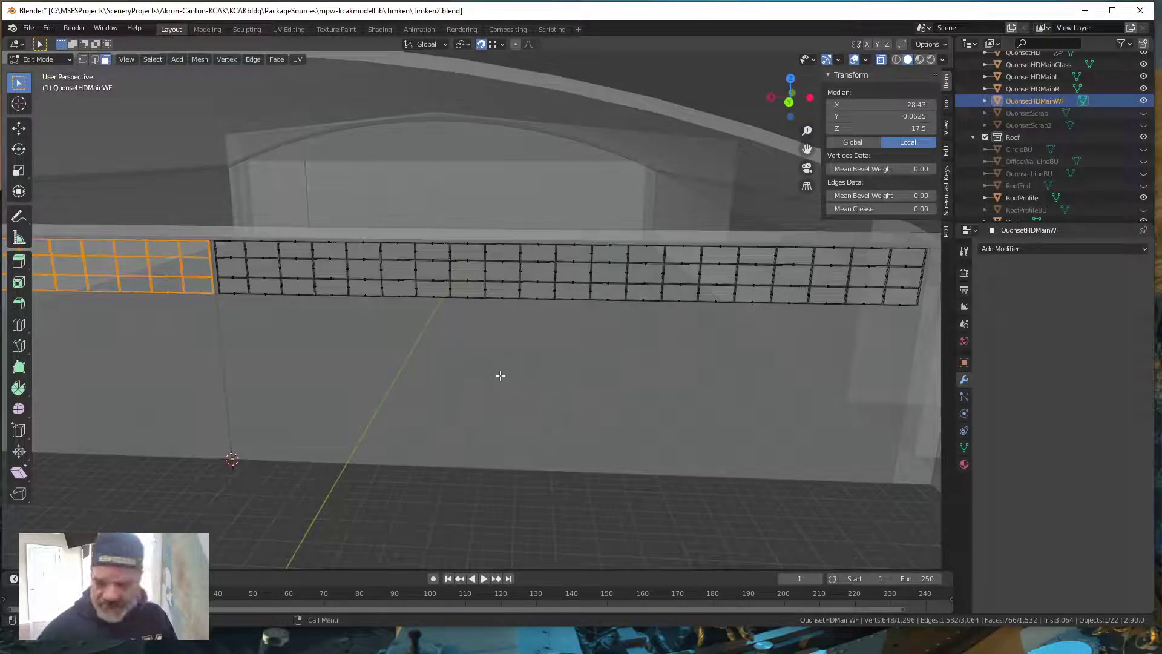
pyautogui.press('`')
pyautogui.click(555, 333)
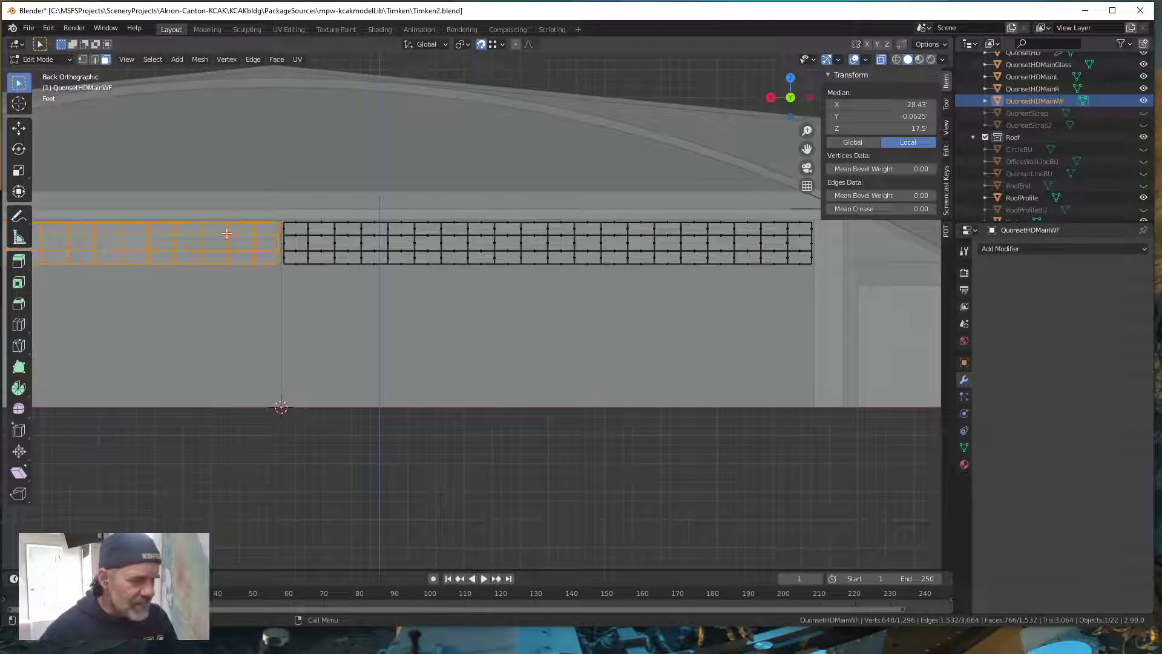
pyautogui.moveTo(282, 277); pyautogui.dragTo(820, 209)
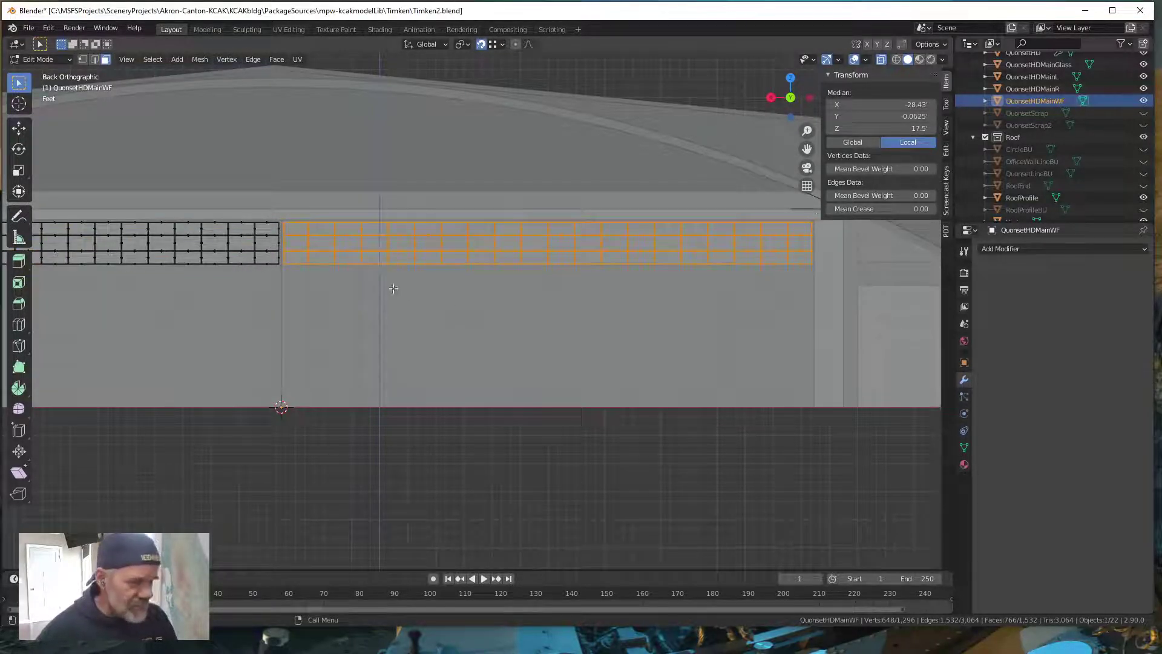
pyautogui.moveTo(444, 311); pyautogui.dragTo(465, 339, button='middle')
pyautogui.press('p')
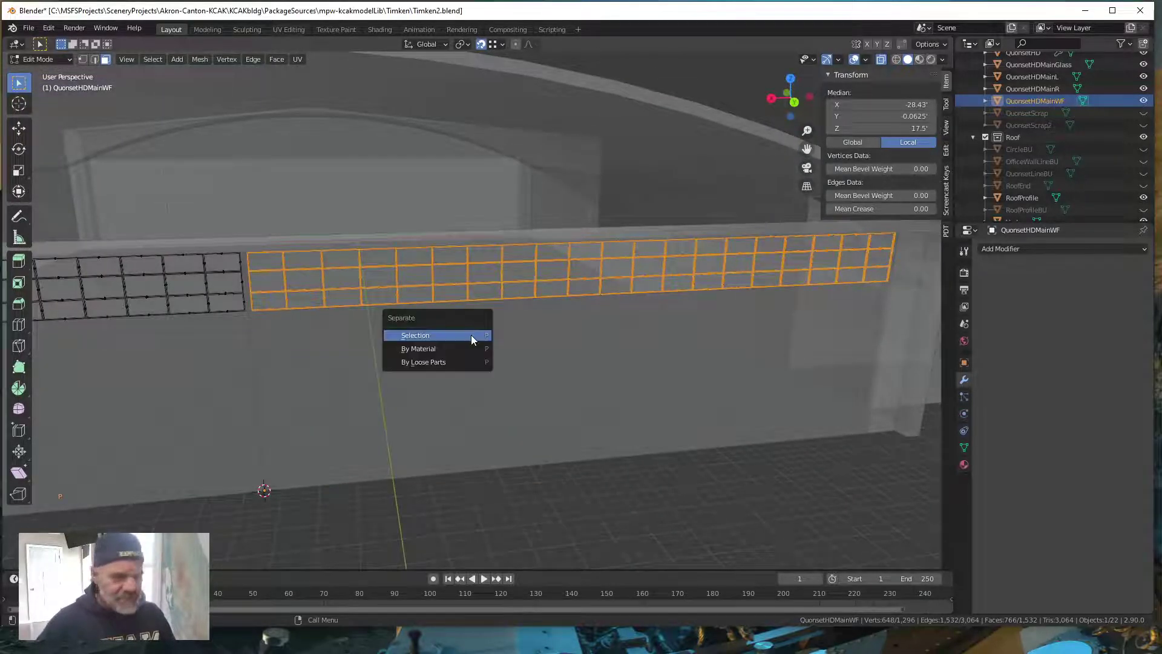
pyautogui.click(471, 335)
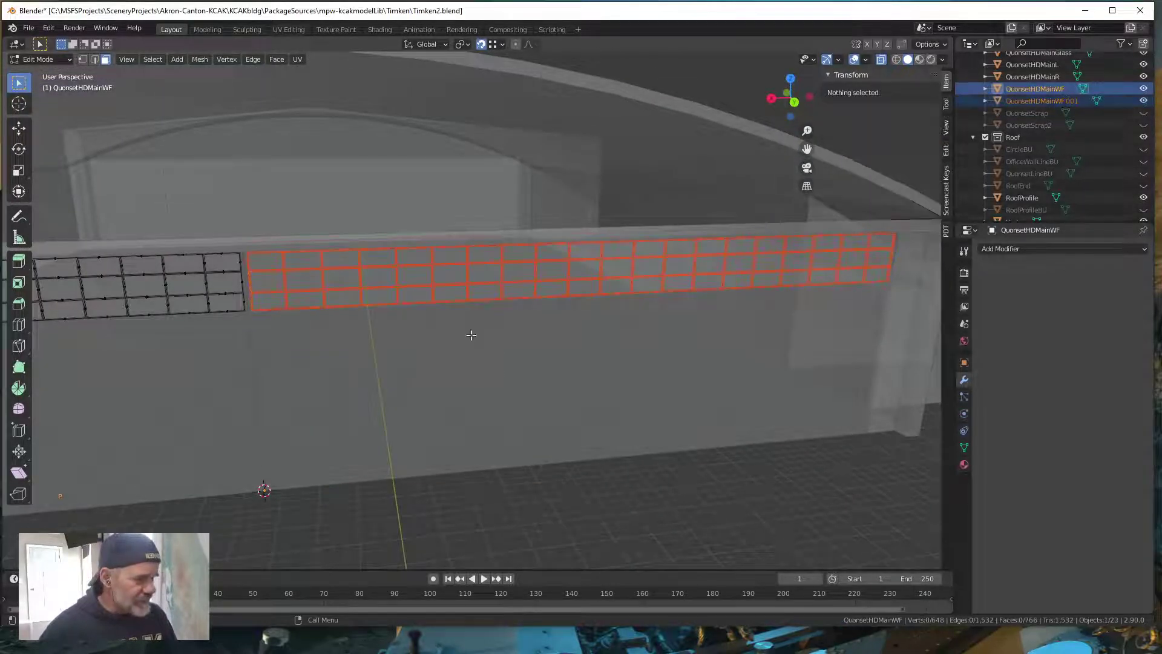
# - Rename the separated window frame half QuonsetHDMainWFR
pyautogui.click(1067, 102)
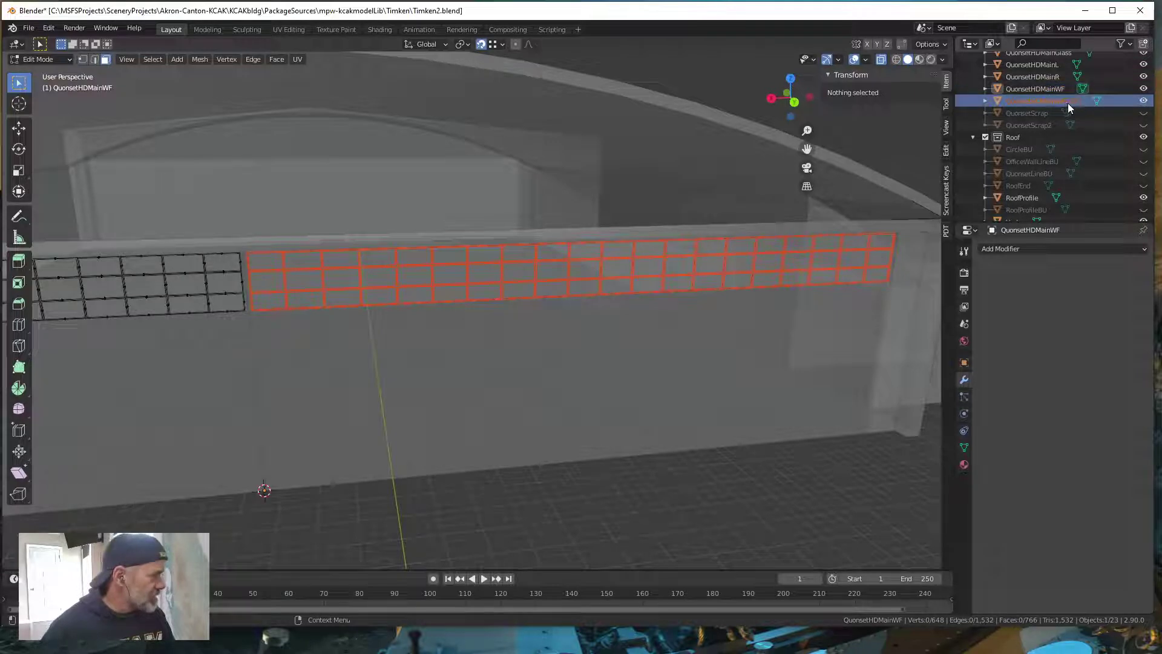
pyautogui.doubleClick(1069, 100)
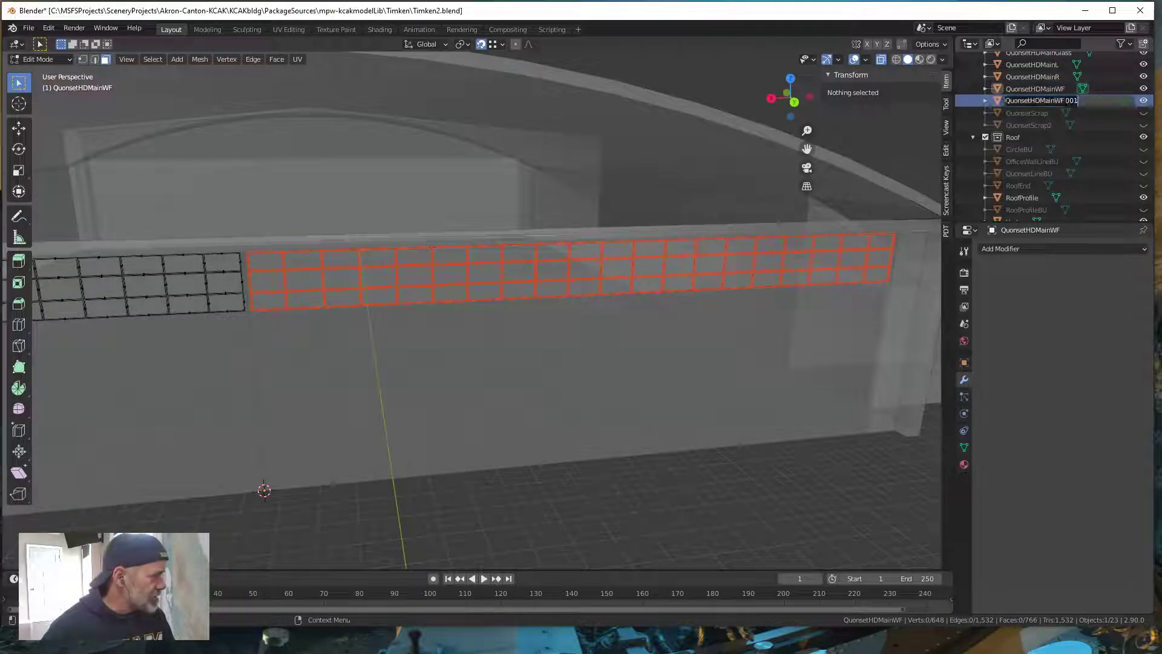
pyautogui.moveTo(1066, 100); pyautogui.dragTo(1108, 101)
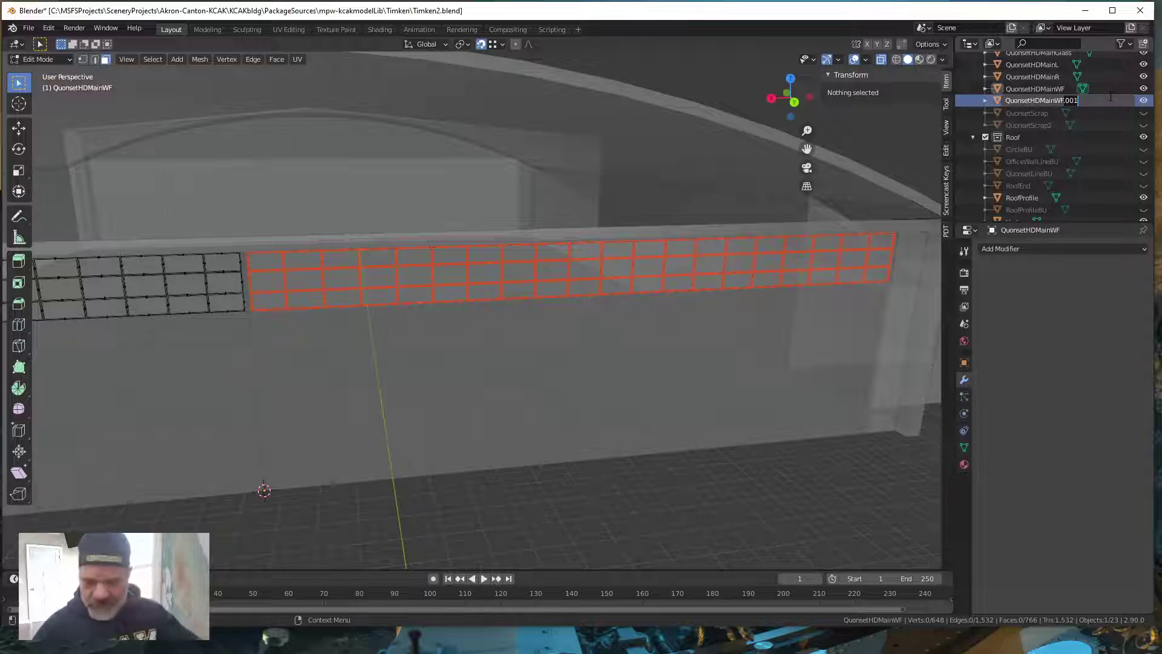
pyautogui.write('R')
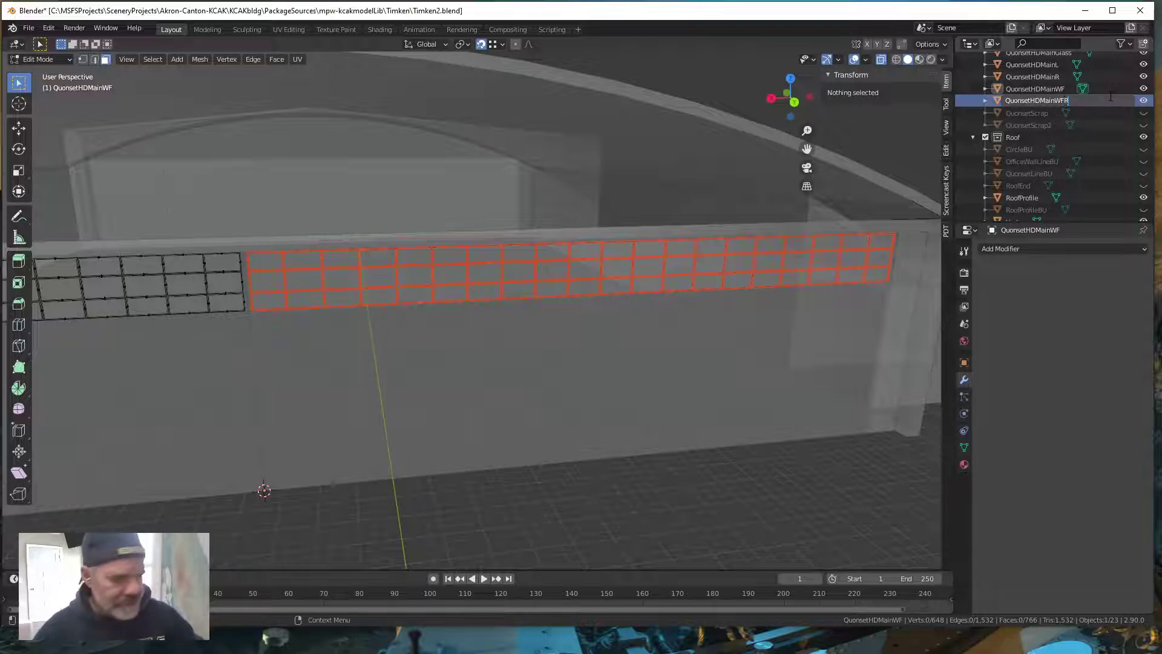
pyautogui.press('Return')
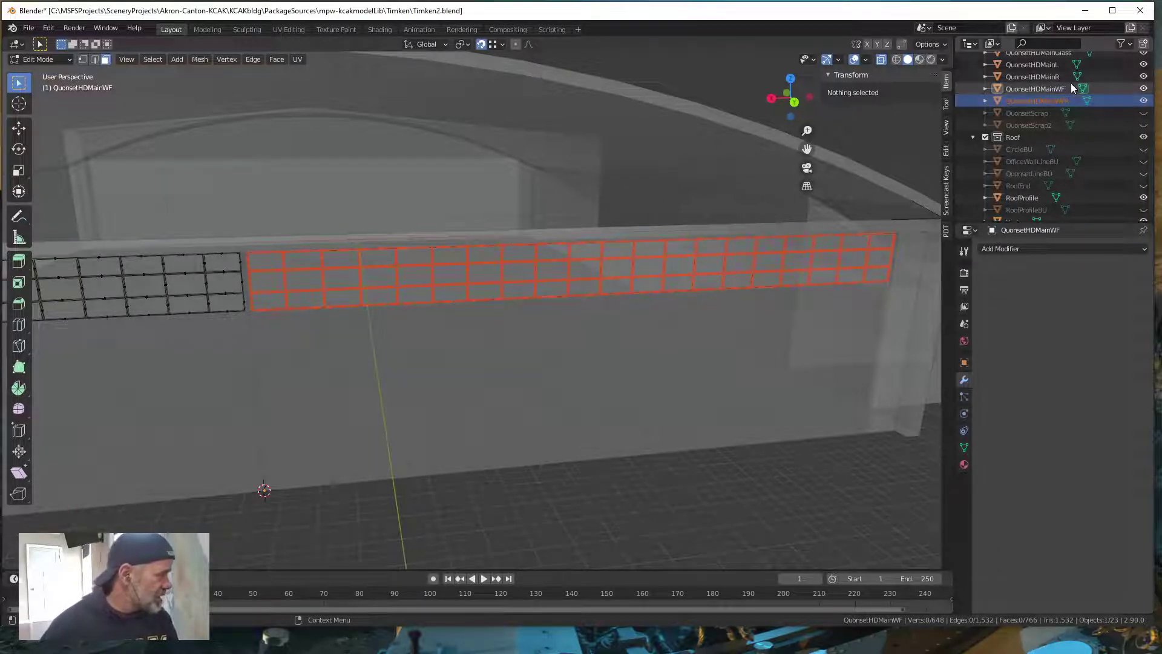
# - Rename the remaining window frame half QuonsetHDMainWFL and leave Edit Mode
pyautogui.click(1066, 89)
pyautogui.doubleClick(1067, 89)
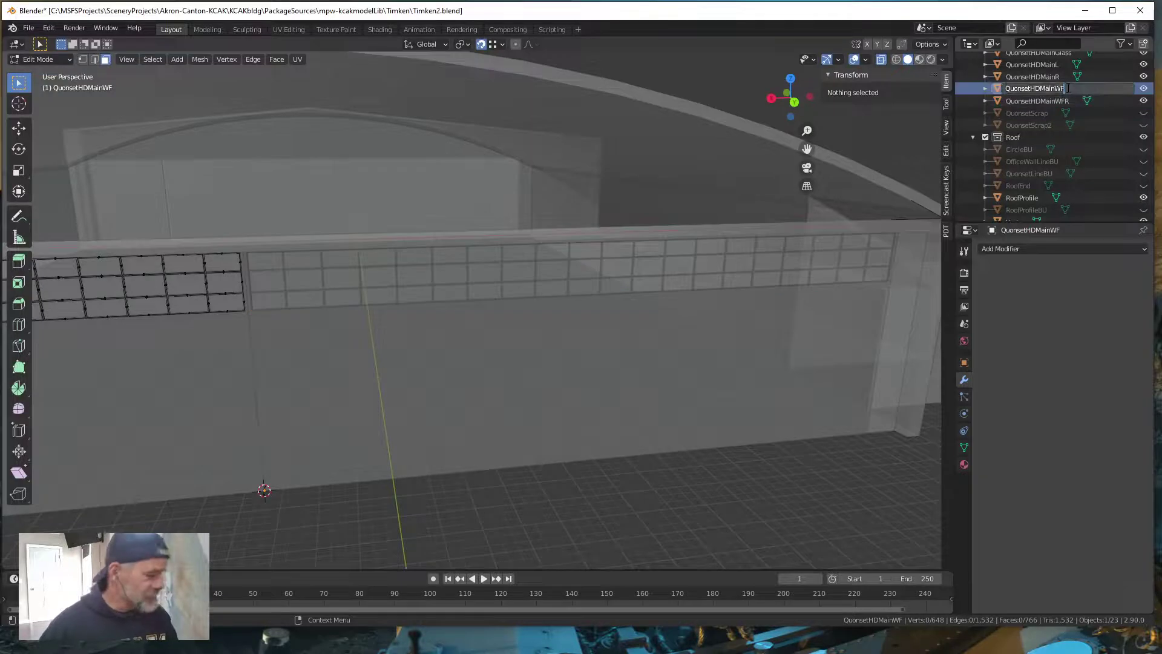
pyautogui.press('shift')
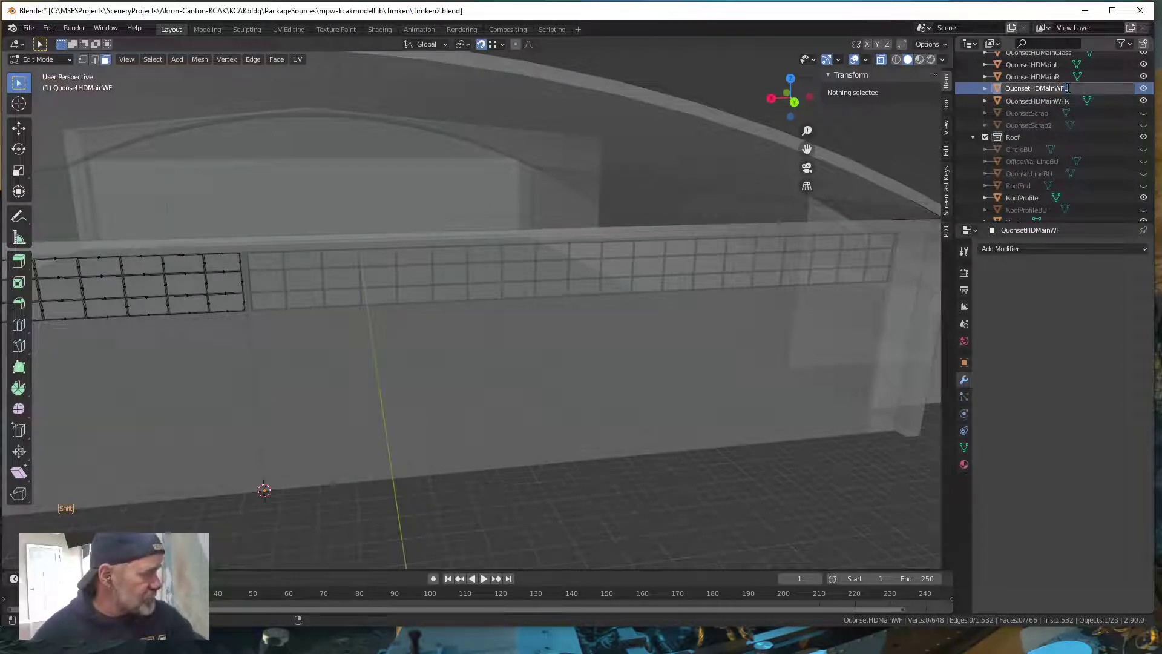
pyautogui.press('Return')
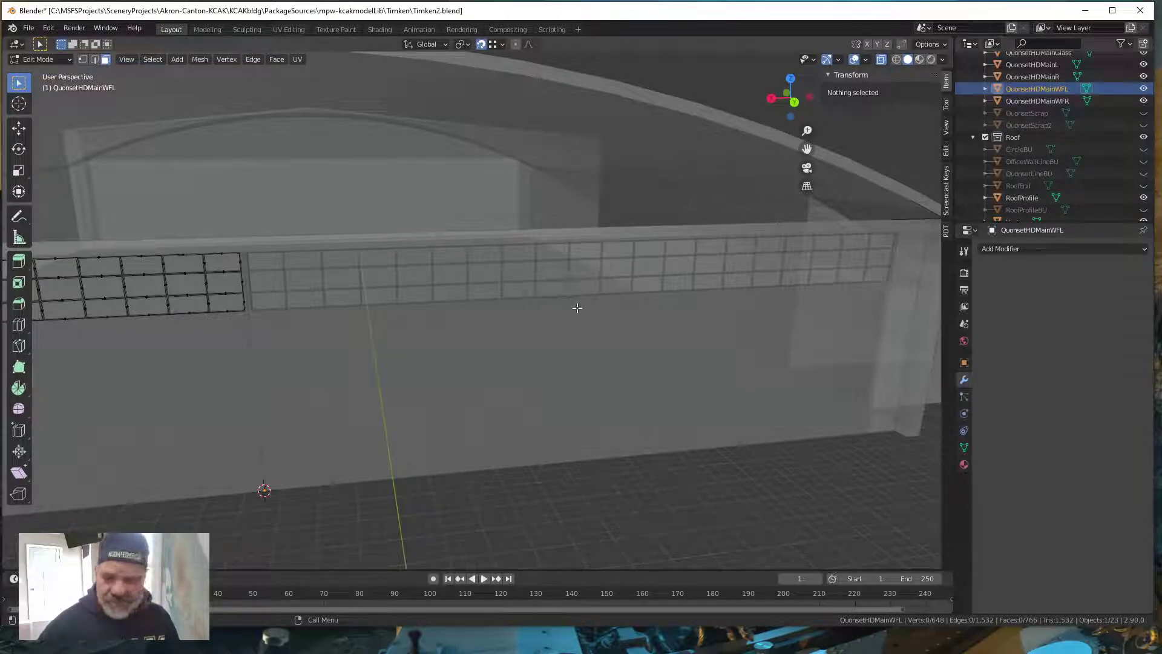
pyautogui.press('Tab')
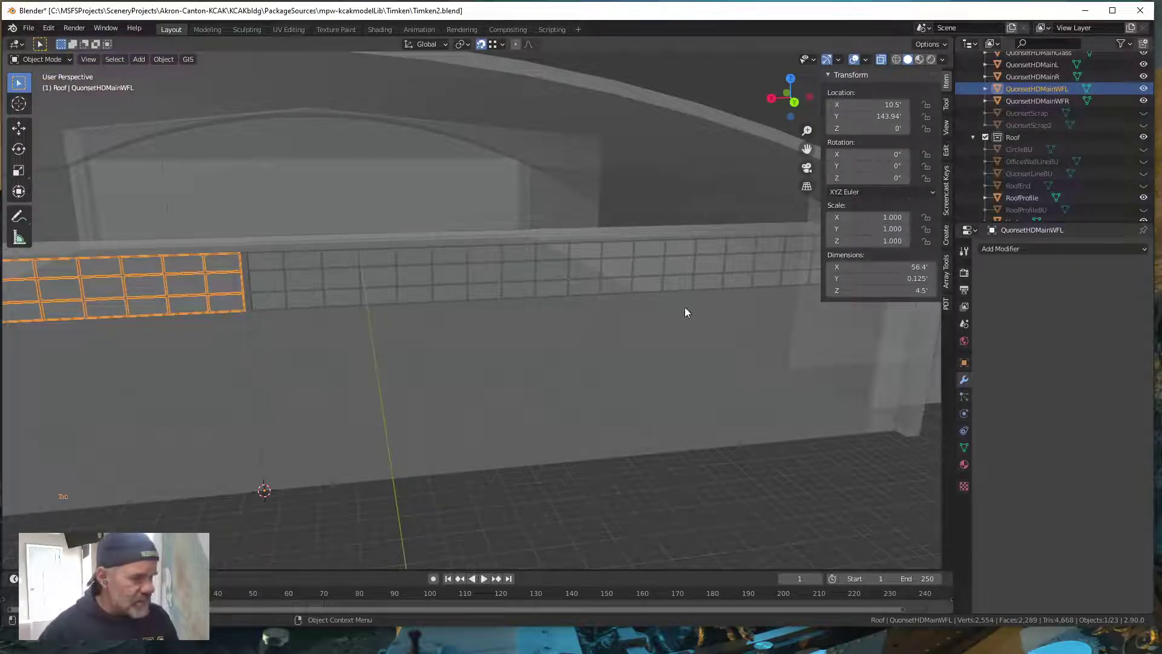
# - Select the right-hand half of the QuonsetHDMainGlass panes in back view and separate the selection into its own object
pyautogui.click(1056, 53)
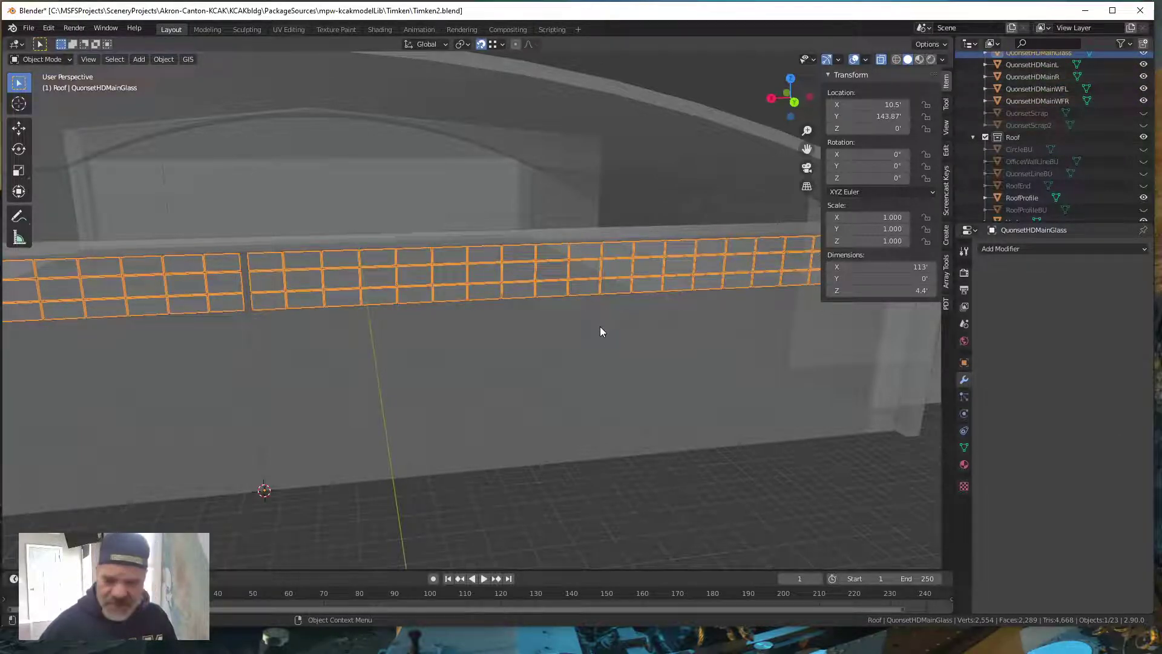
pyautogui.moveTo(605, 336); pyautogui.dragTo(575, 381, button='middle')
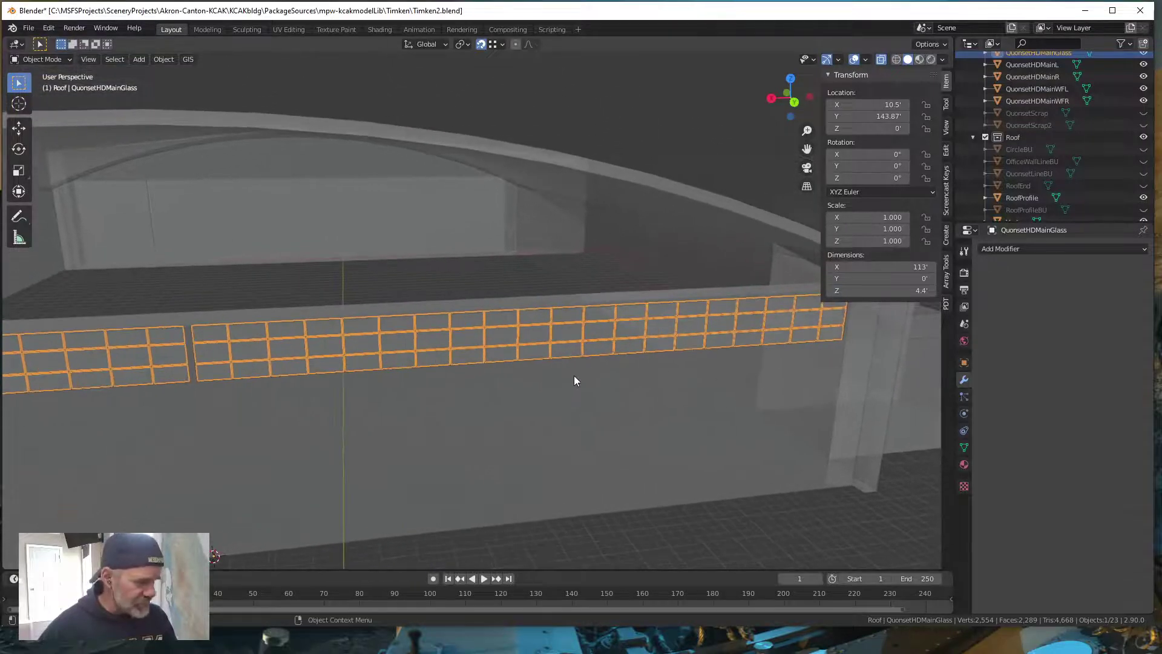
pyautogui.press('`')
pyautogui.click(575, 369)
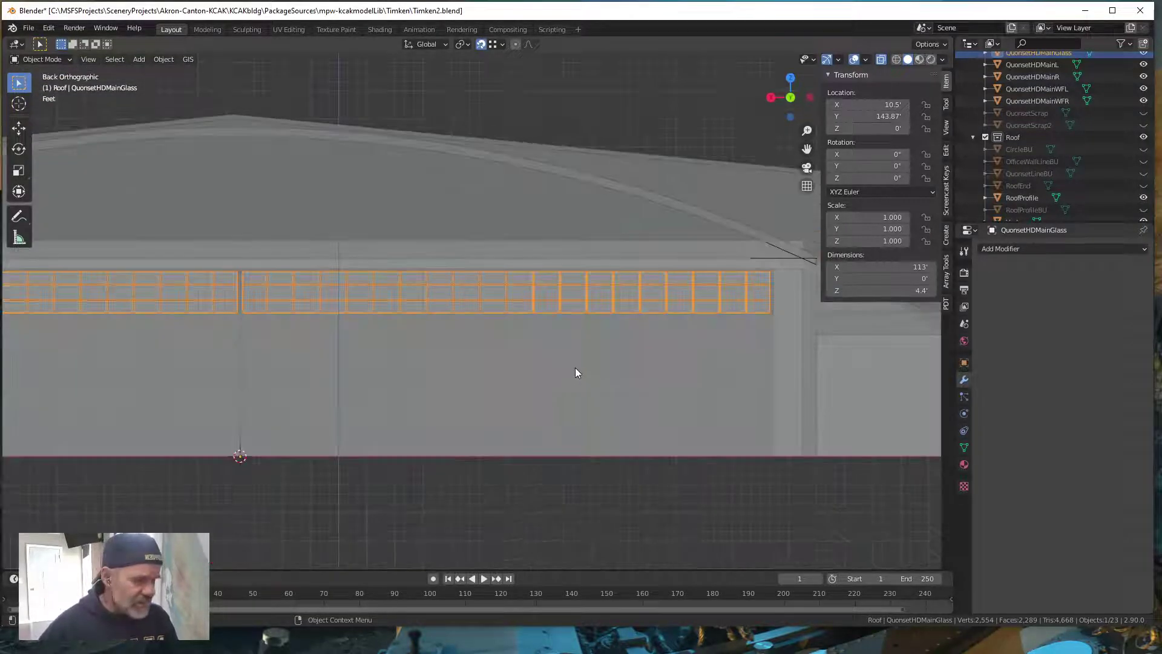
pyautogui.press('Tab')
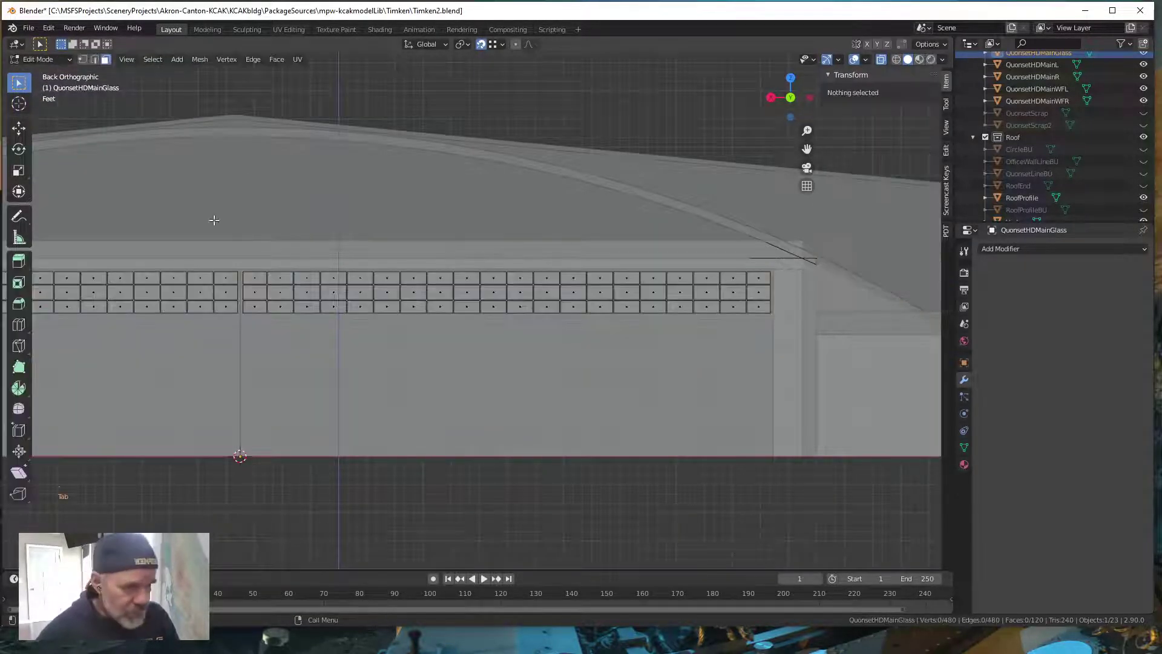
pyautogui.moveTo(239, 326); pyautogui.dragTo(772, 254)
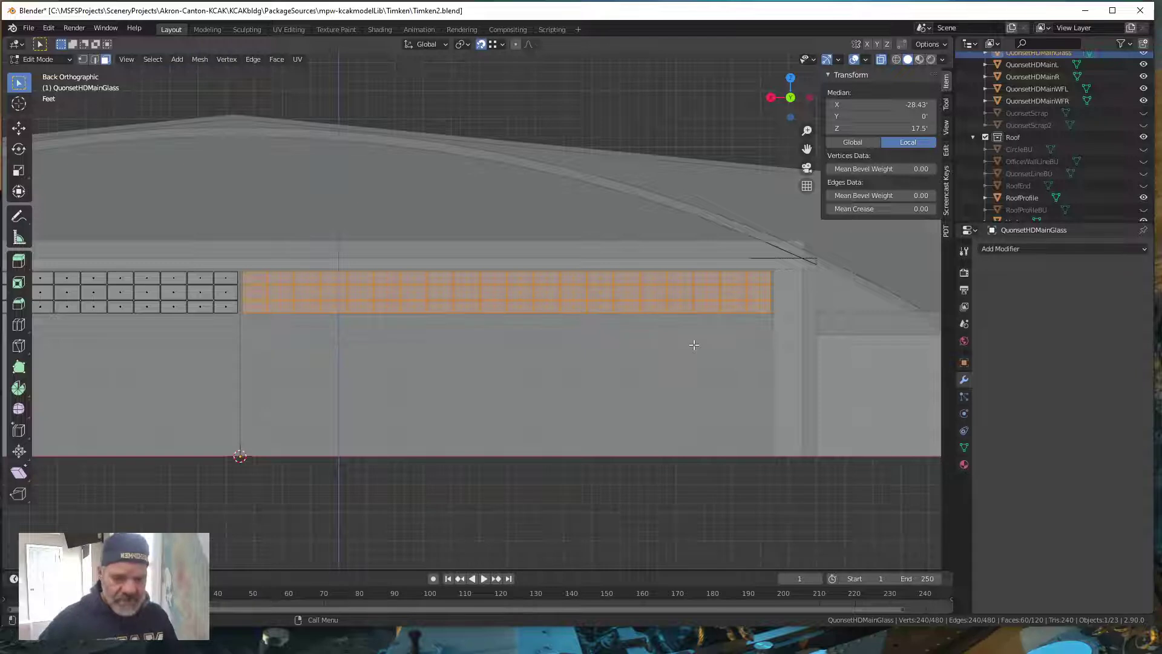
pyautogui.press('p')
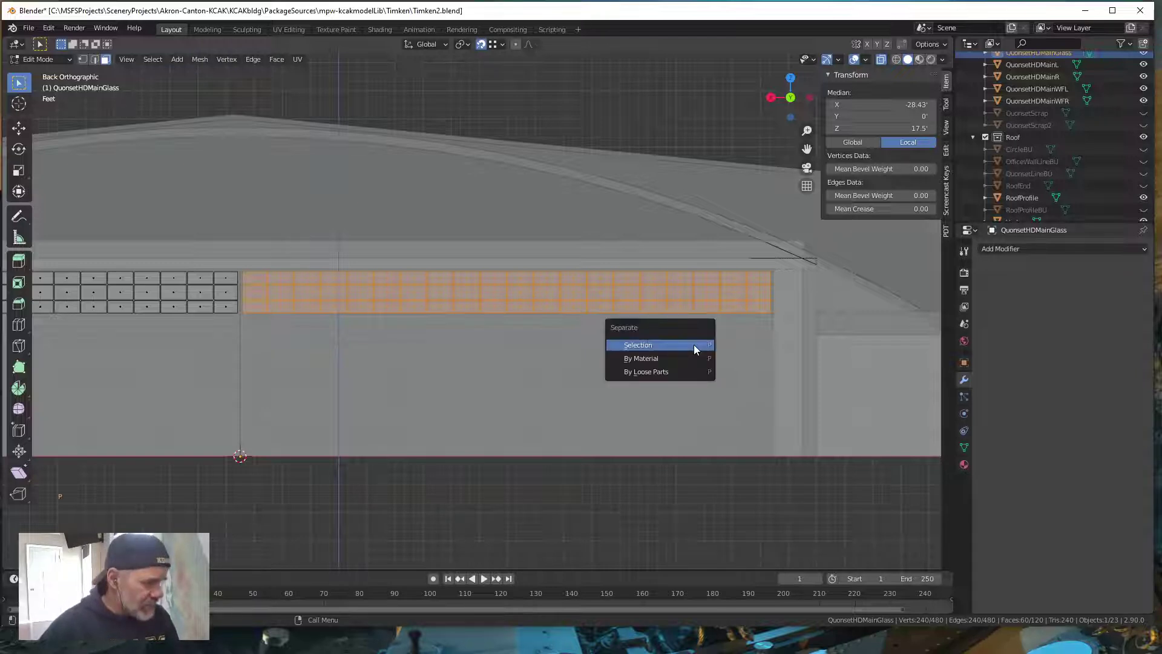
pyautogui.click(695, 350)
# - Rename the separated glass half QuonsetHDMainGlassR
pyautogui.scroll(2, 1036, 147)
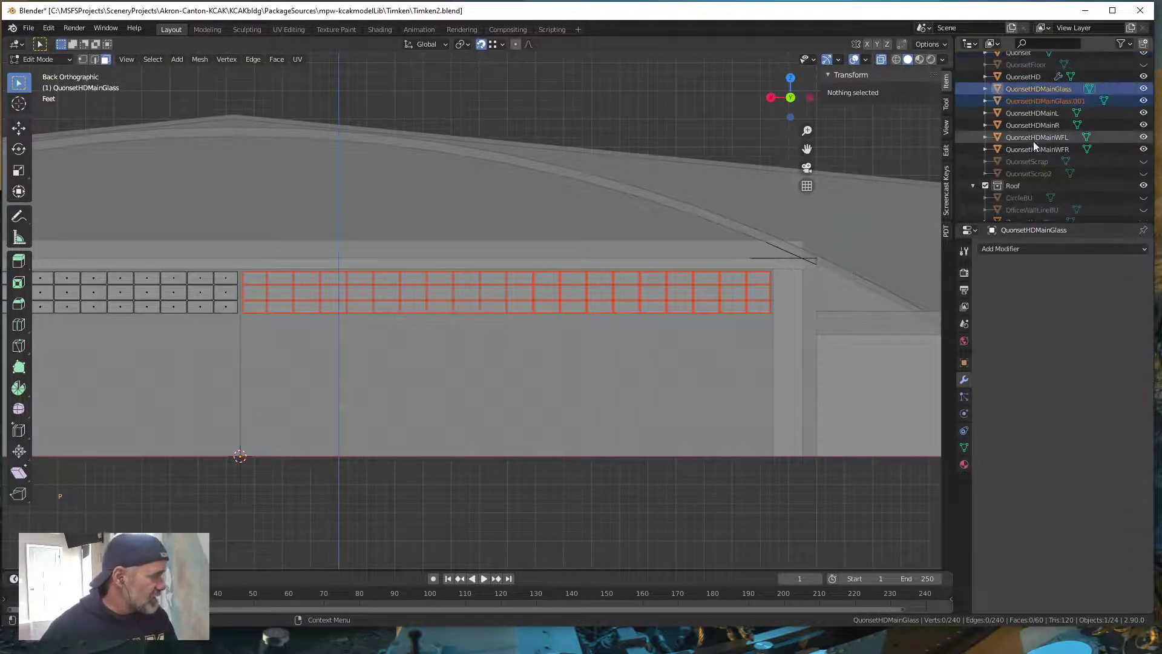
pyautogui.doubleClick(1047, 100)
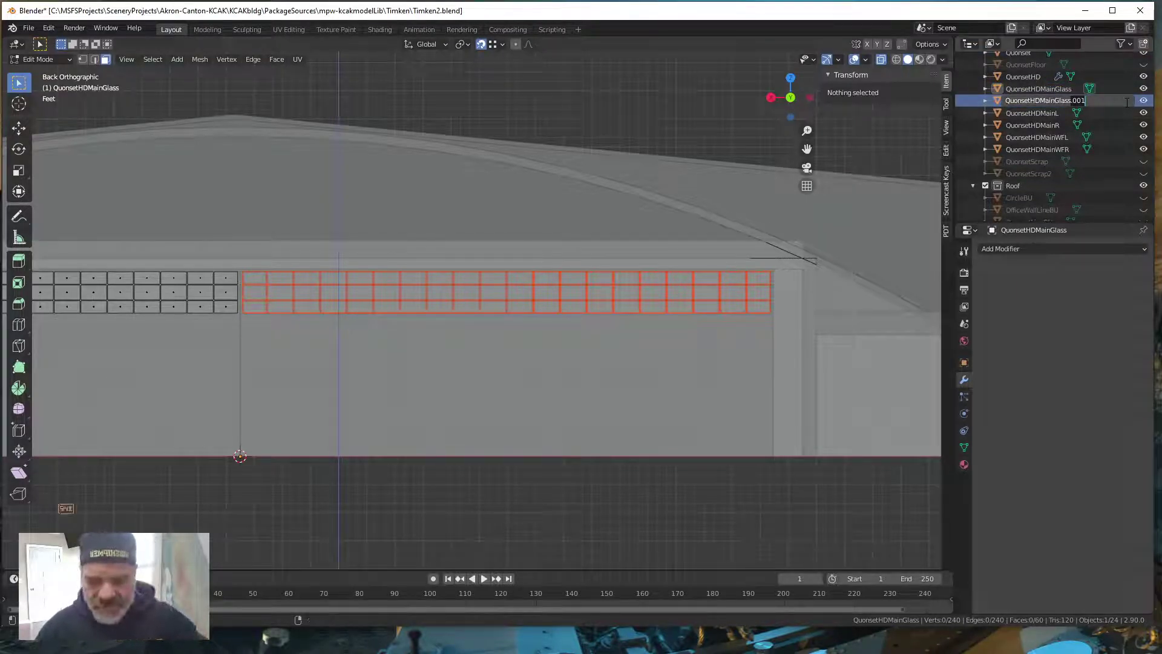
pyautogui.press('BackSpace')
pyautogui.press('BackSpace')
pyautogui.press('BackSpace')
pyautogui.press('BackSpace')
pyautogui.write('R')
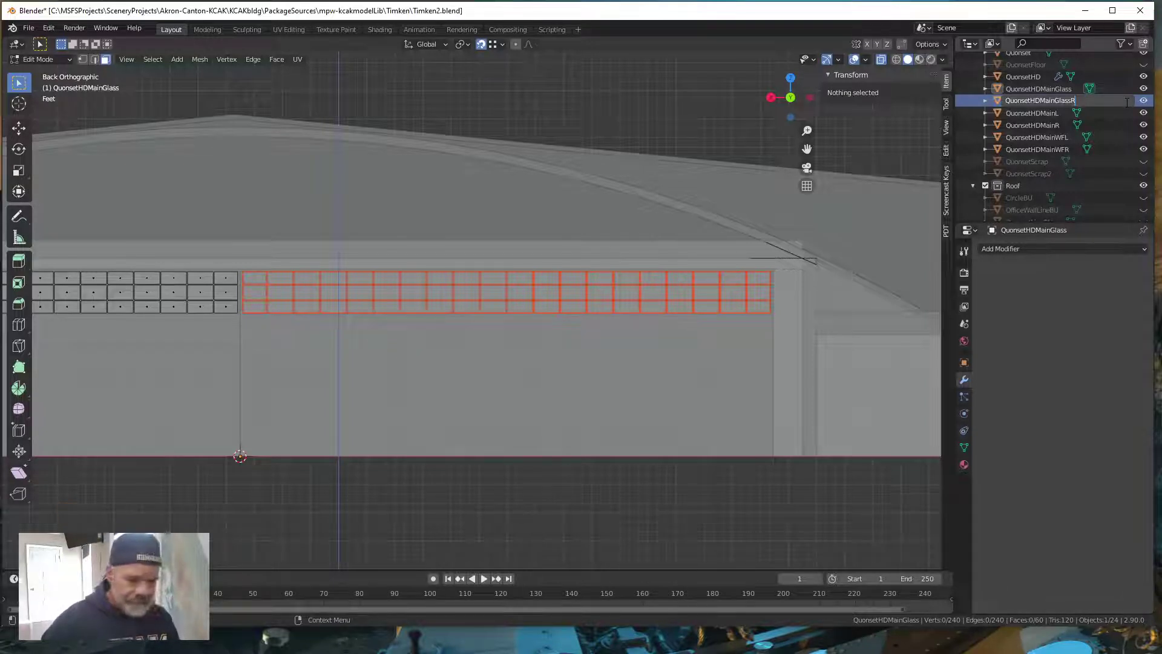
pyautogui.press('Return')
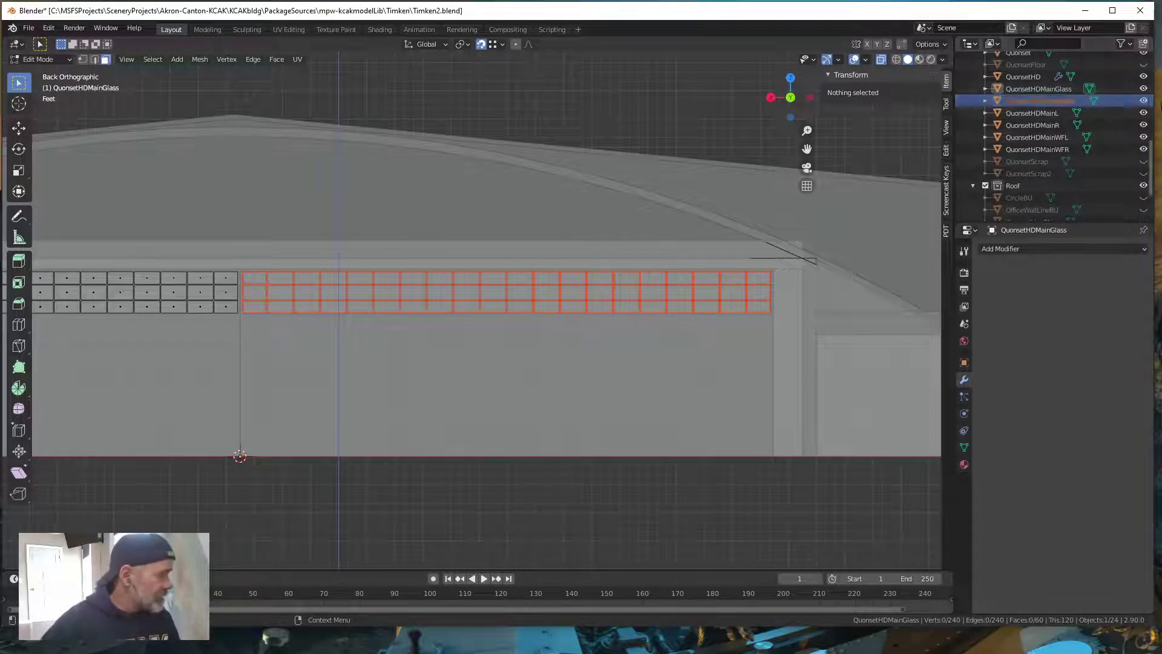
# - Rename the remaining glass half QuonsetHDMainGlassL and leave Edit Mode
pyautogui.click(1072, 88)
pyautogui.doubleClick(1071, 88)
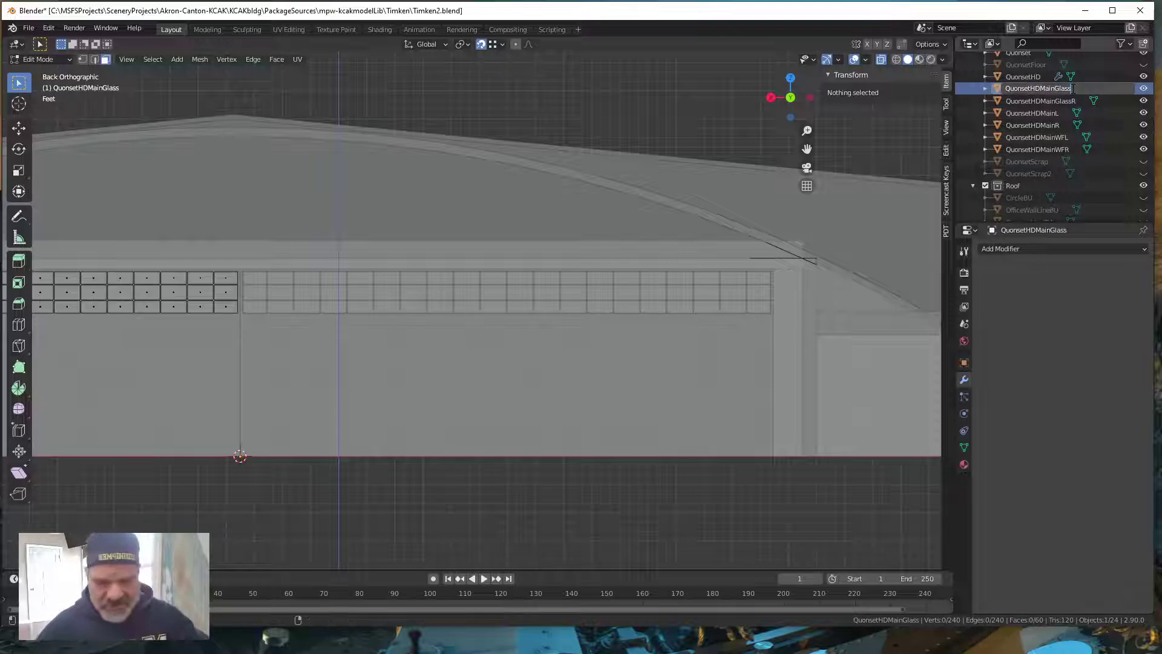
pyautogui.write('L')
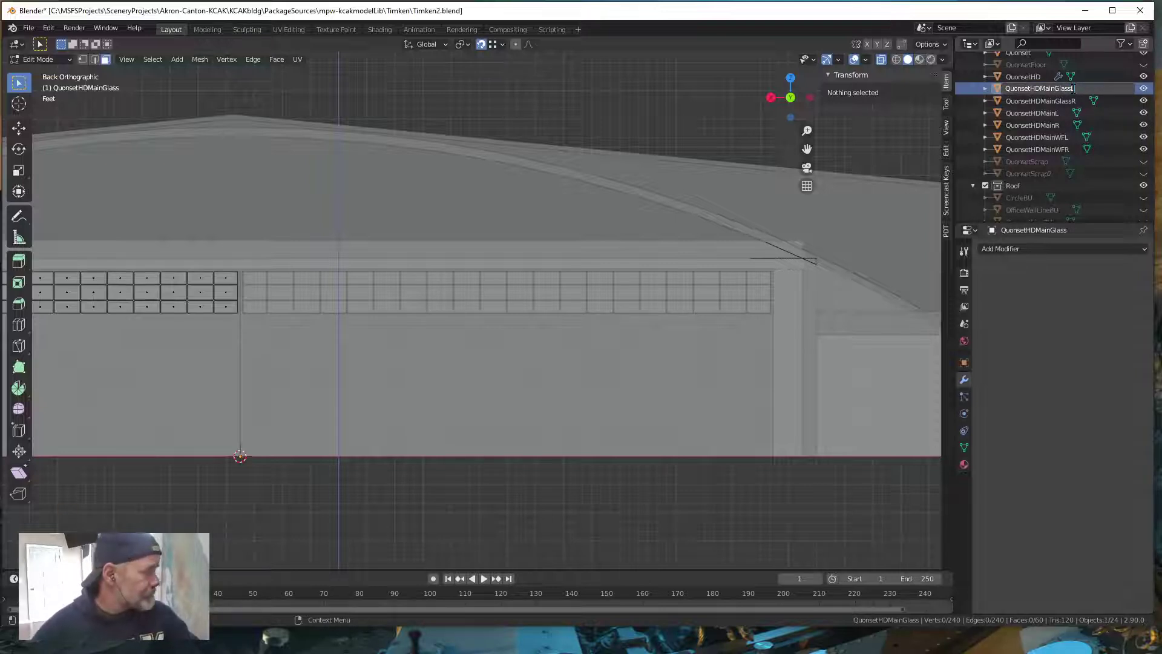
pyautogui.press('Return')
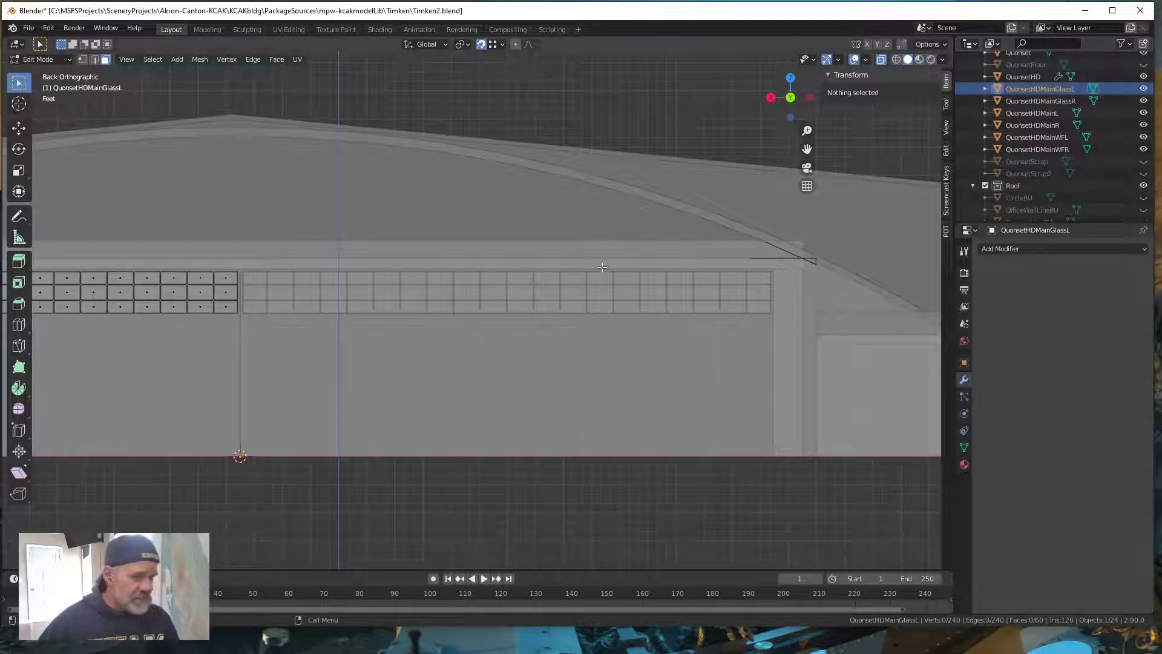
pyautogui.scroll(-2, 618, 297)
pyautogui.press('Tab')
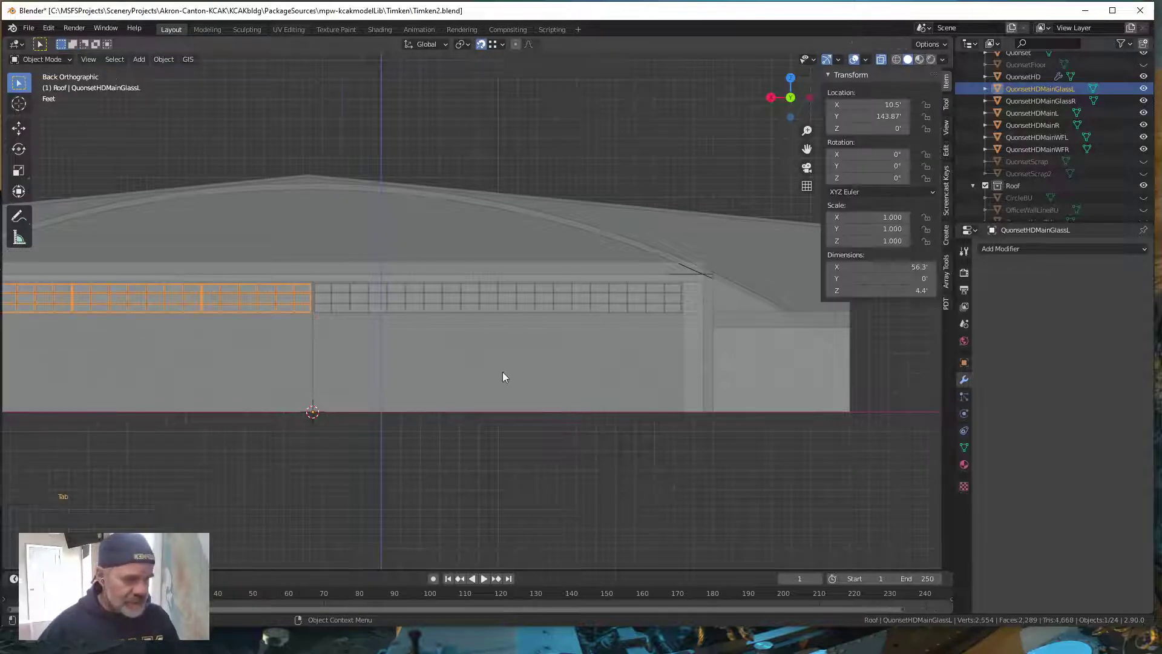
# - Turn off X-ray display so the hangar model shows as solid surfaces
pyautogui.scroll(-2, 503, 376)
pyautogui.moveTo(508, 420); pyautogui.dragTo(476, 447, button='middle')
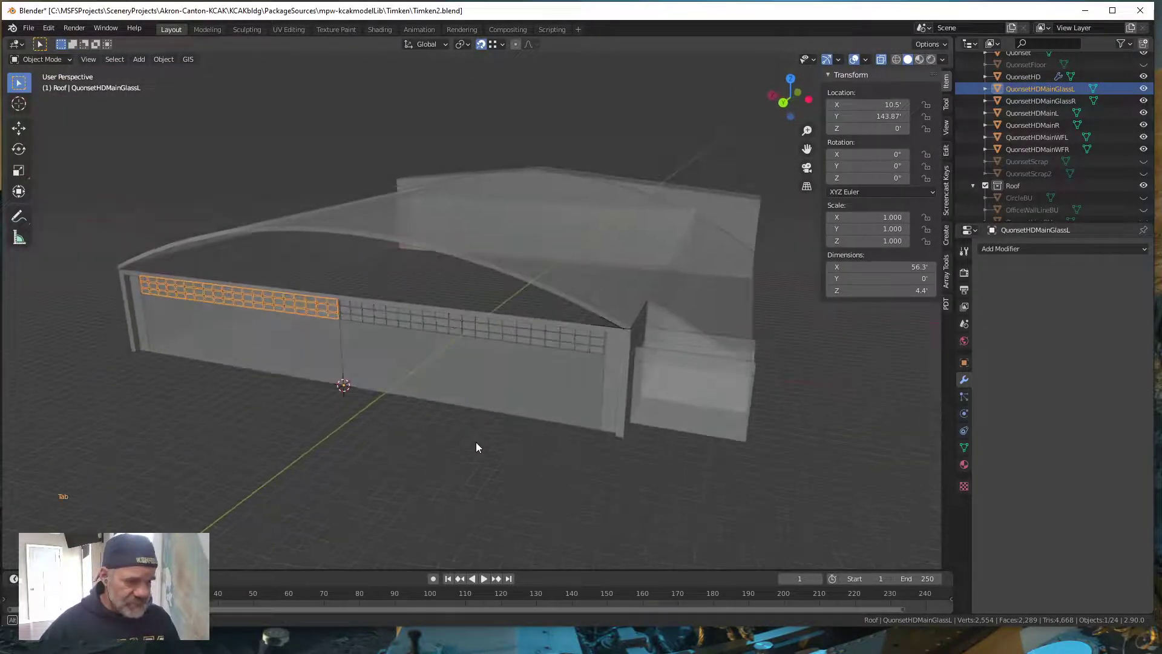
pyautogui.keyDown('shift'); pyautogui.moveTo(470, 382); pyautogui.dragTo(576, 370, button='middle'); pyautogui.keyUp('shift')
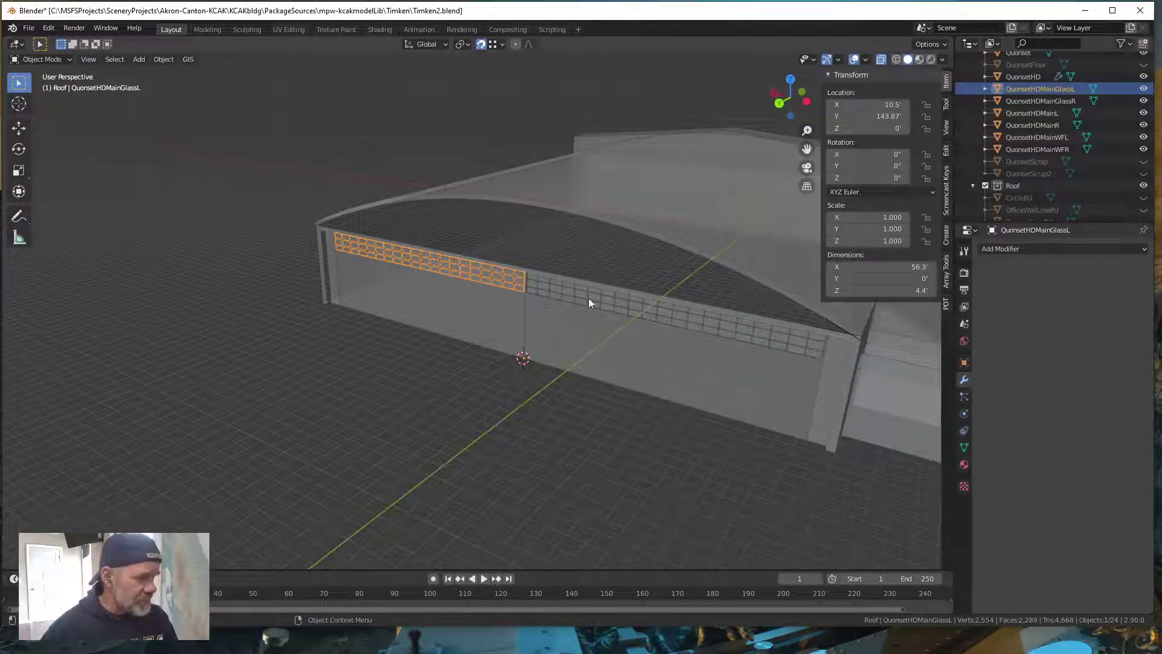
pyautogui.moveTo(586, 304); pyautogui.dragTo(486, 291, button='middle')
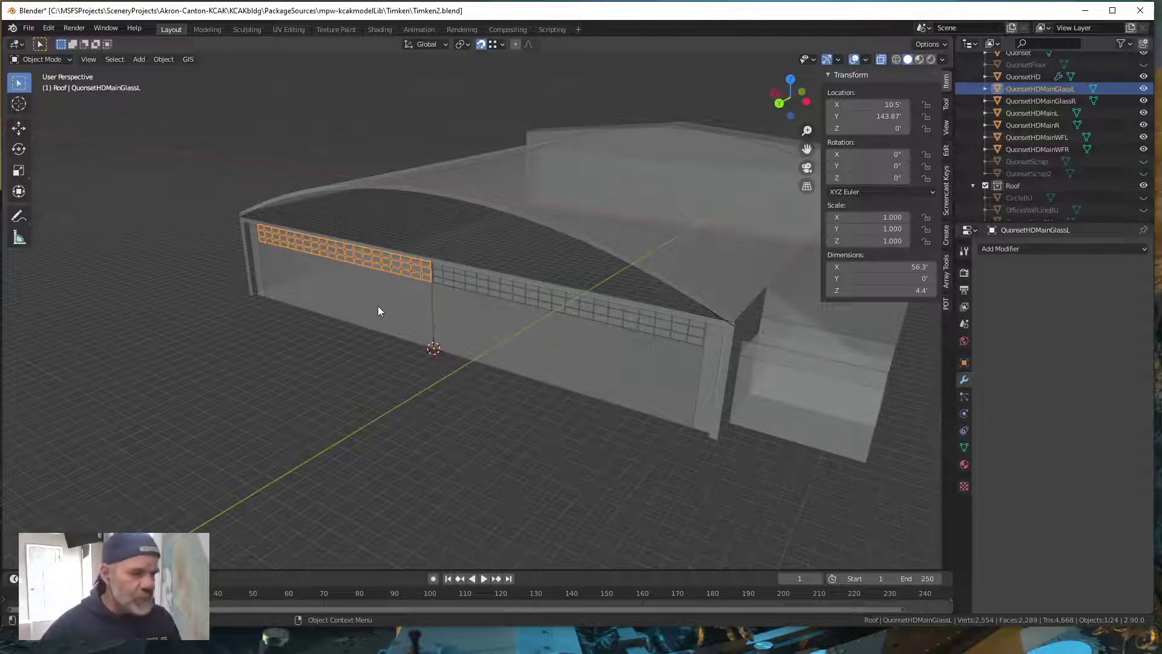
pyautogui.click(881, 60)
pyautogui.moveTo(379, 325); pyautogui.dragTo(421, 326, button='middle')
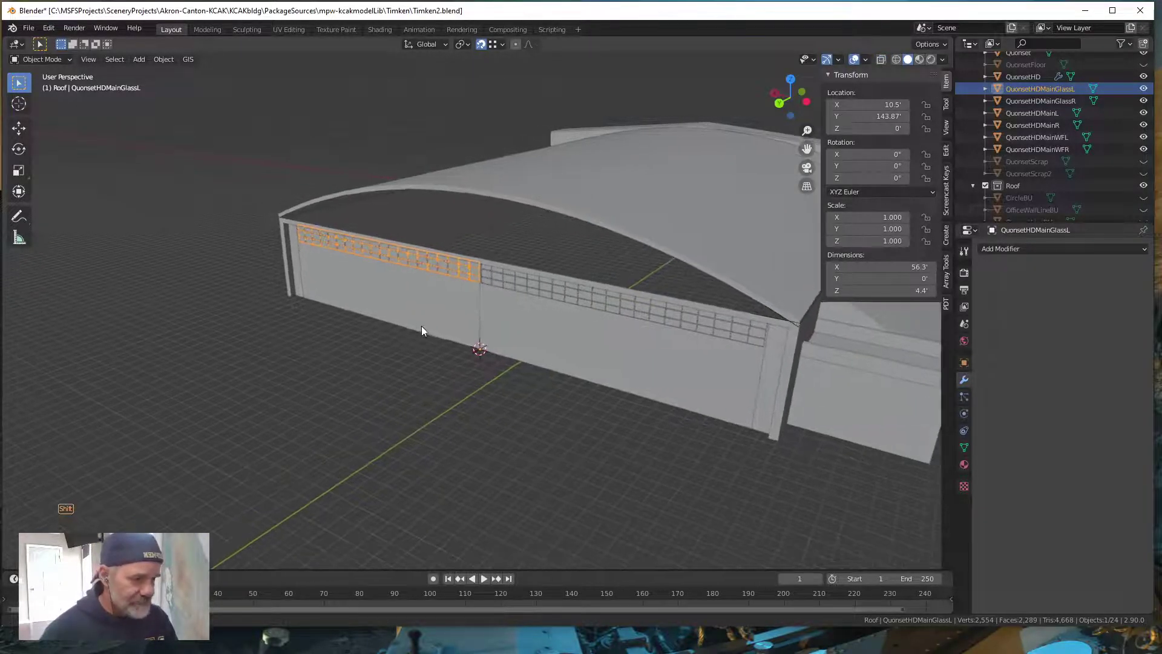
# - Try rotating the left door half QuonsetHDMainL about the global X axis
pyautogui.click(397, 298)
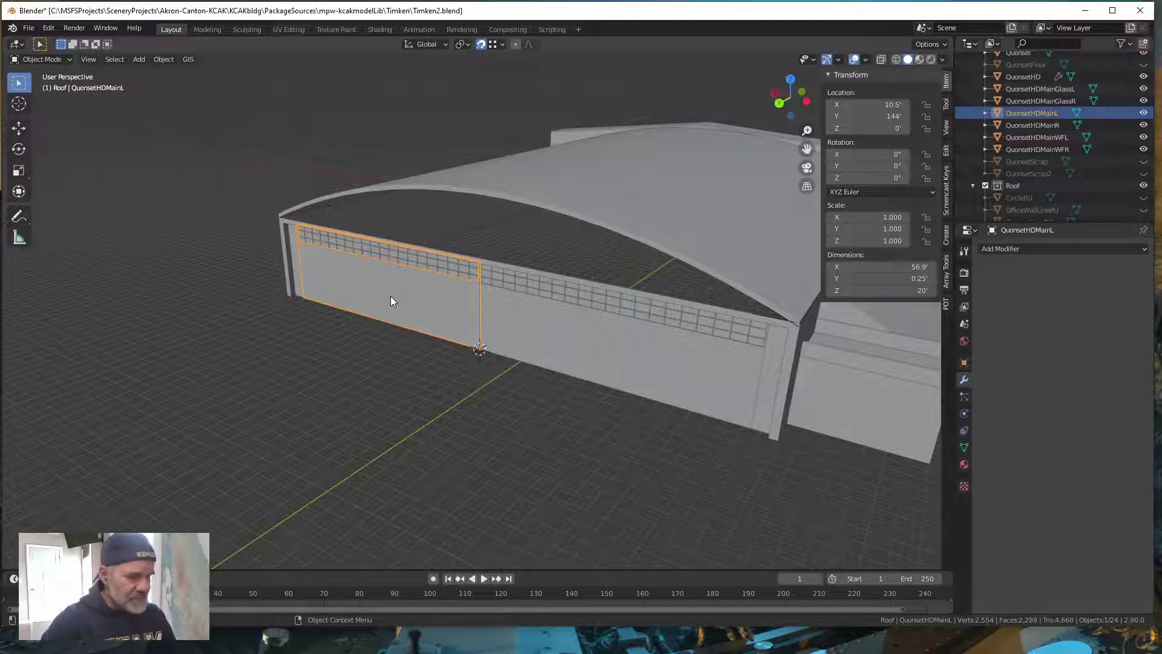
pyautogui.press('KP_Decimal')
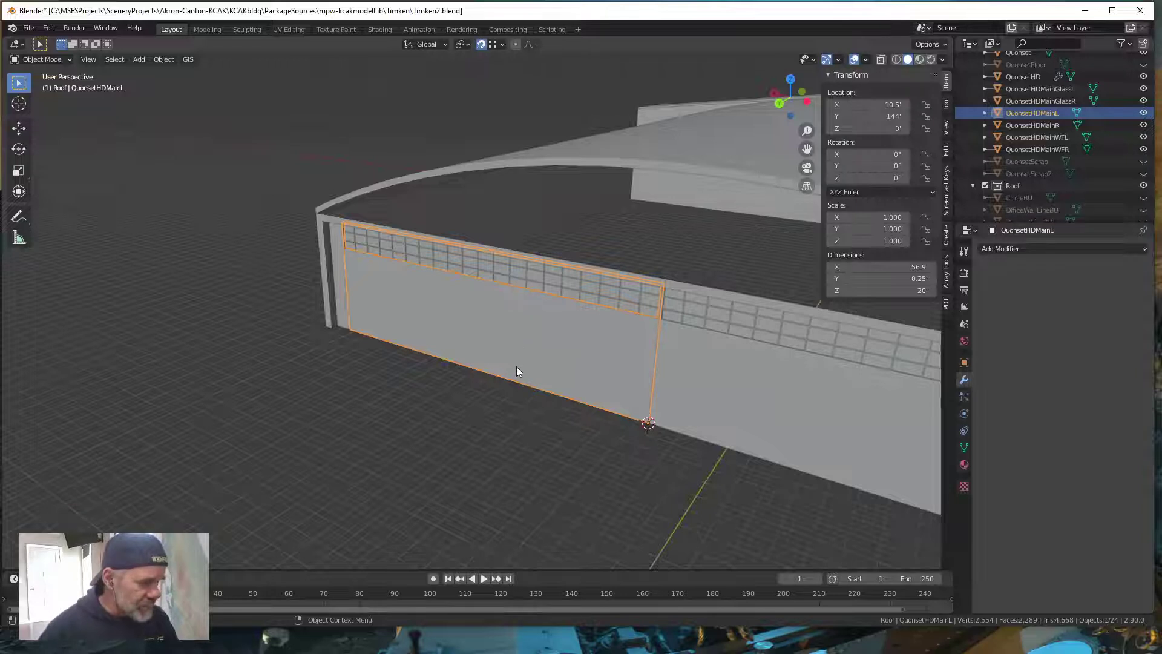
pyautogui.scroll(3, 536, 354)
pyautogui.scroll(-2, 536, 354)
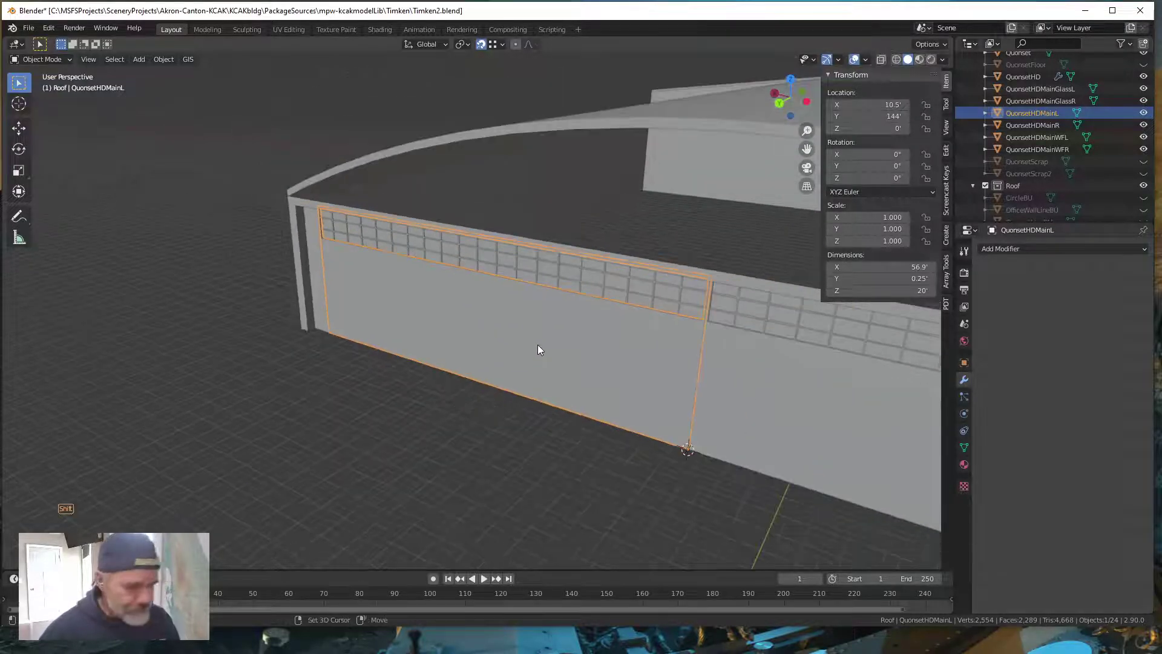
pyautogui.keyDown('shift'); pyautogui.moveTo(539, 350); pyautogui.dragTo(431, 332, button='middle'); pyautogui.keyUp('shift')
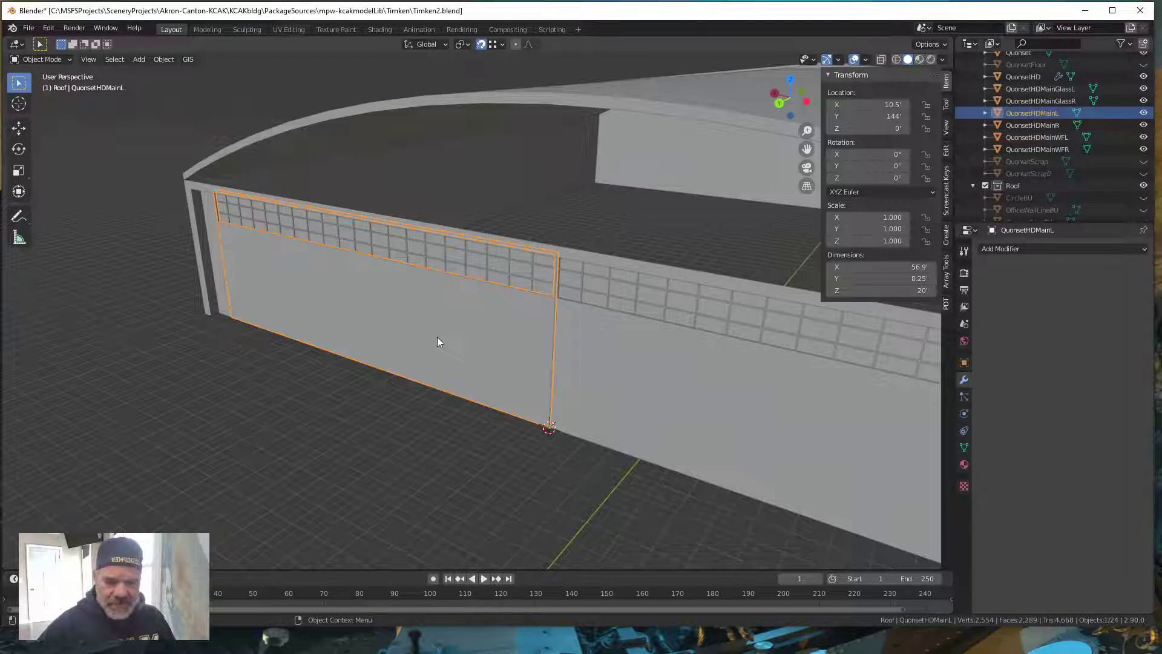
pyautogui.press('r')
pyautogui.press('x')
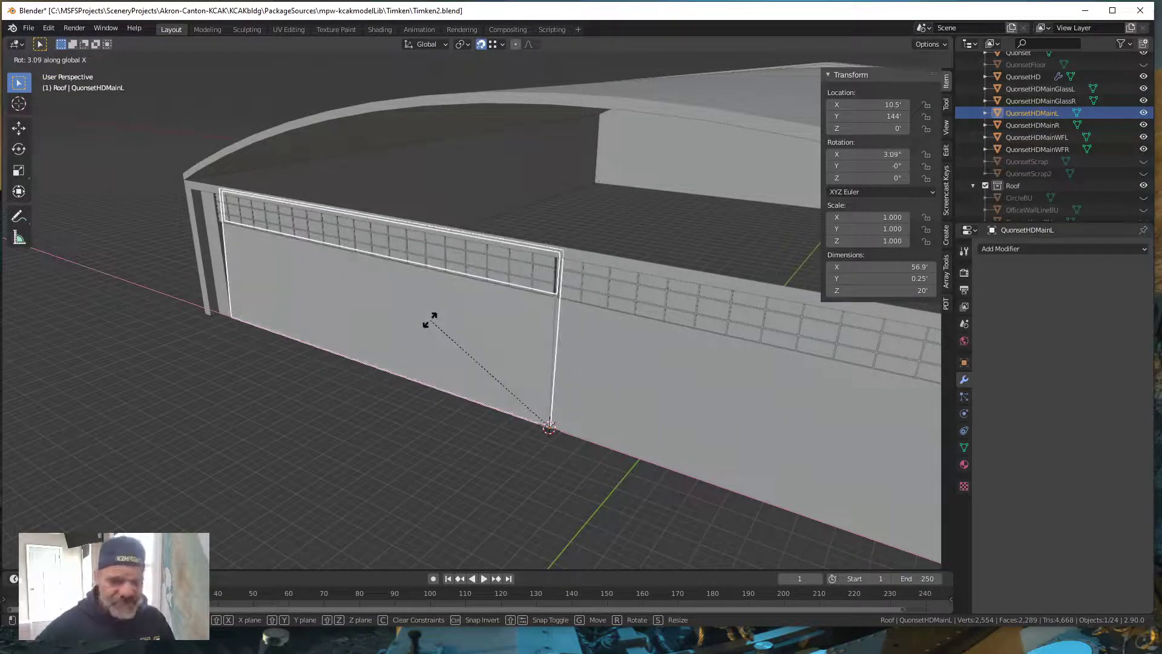
pyautogui.press('Escape')
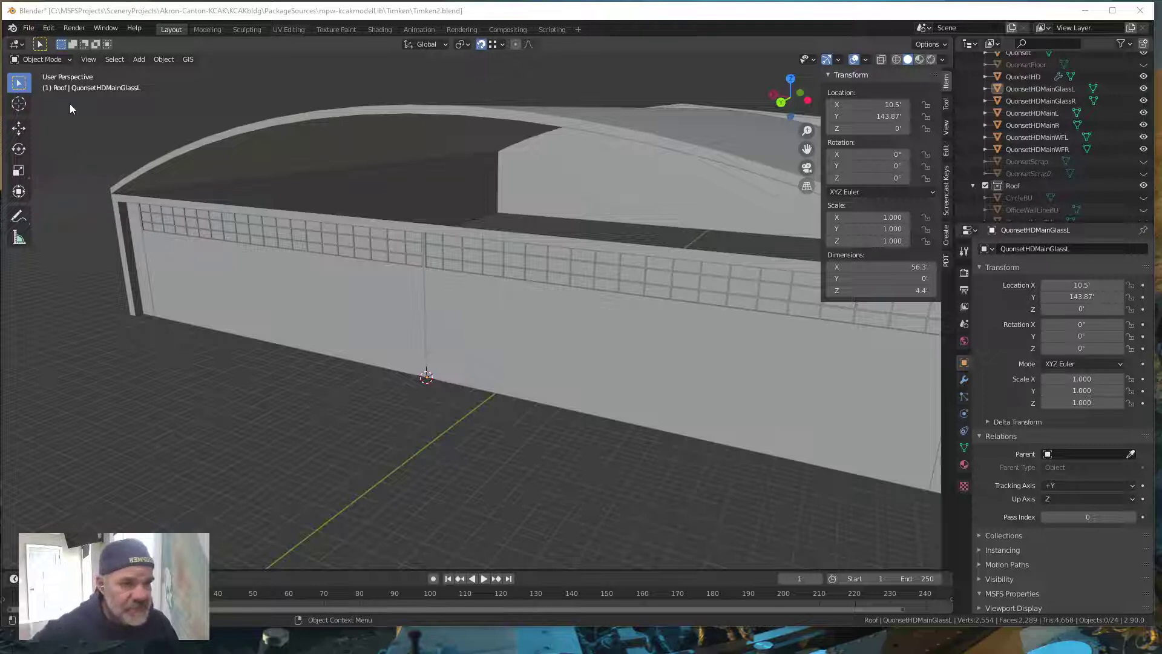
# - Save the Blender file under its existing name
pyautogui.click(28, 28)
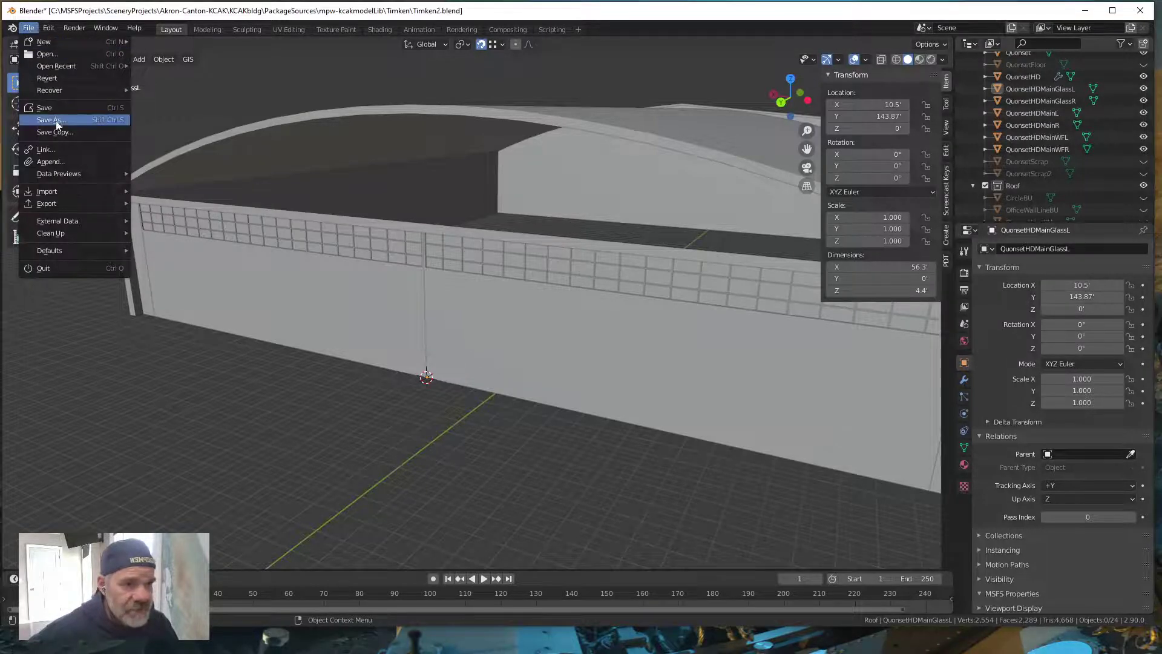
pyautogui.click(40, 108)
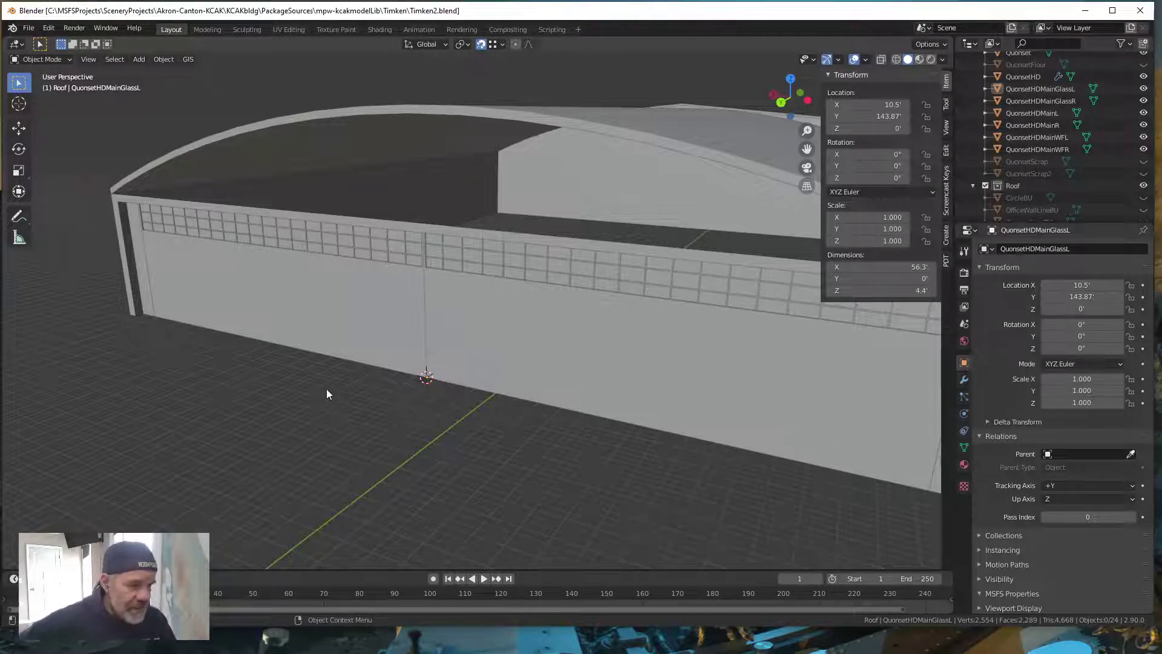
# - Apply all transforms to the six left and right door parts: main panels, window frames and glass
pyautogui.click(348, 316)
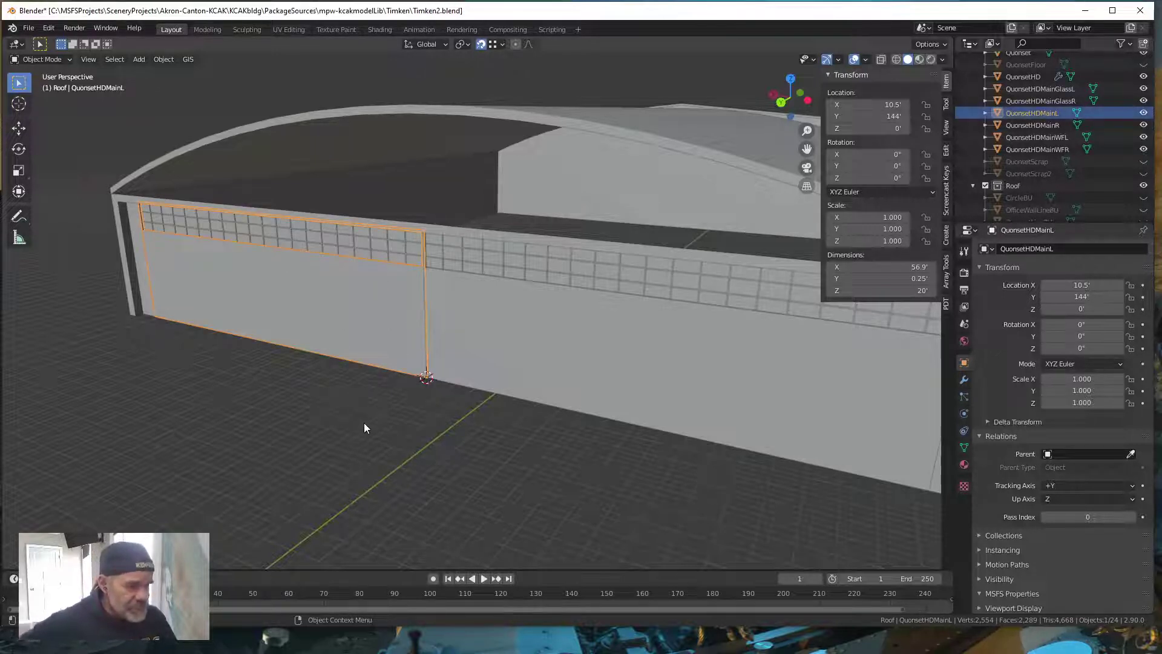
pyautogui.moveTo(365, 423); pyautogui.dragTo(463, 263)
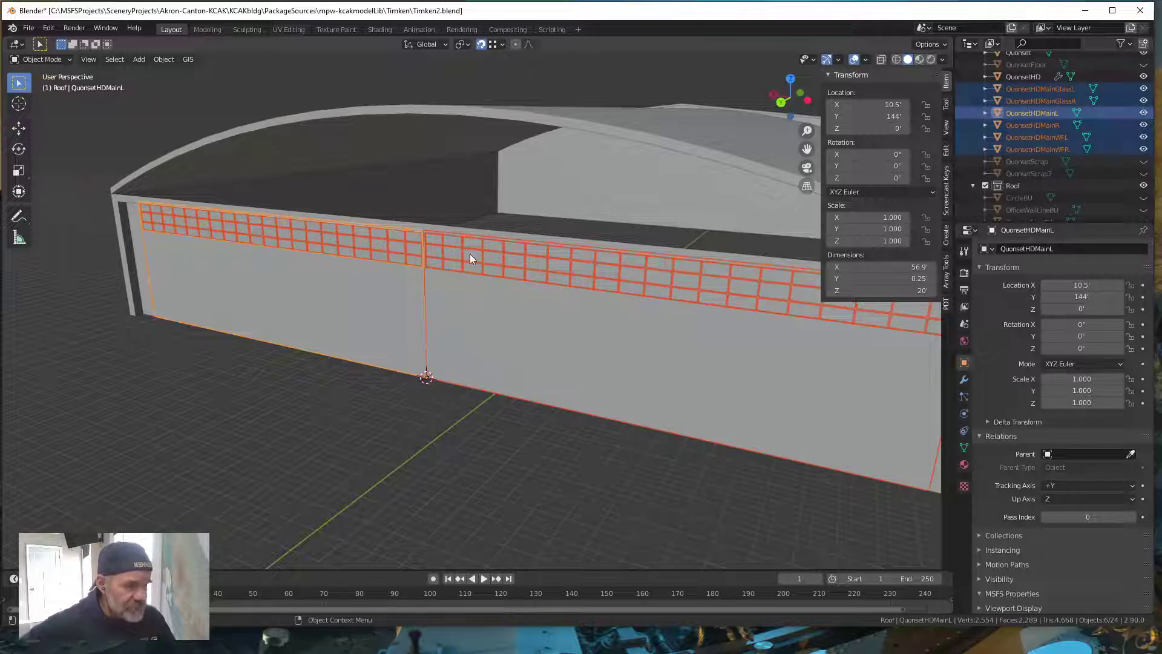
pyautogui.scroll(-3, 326, 445)
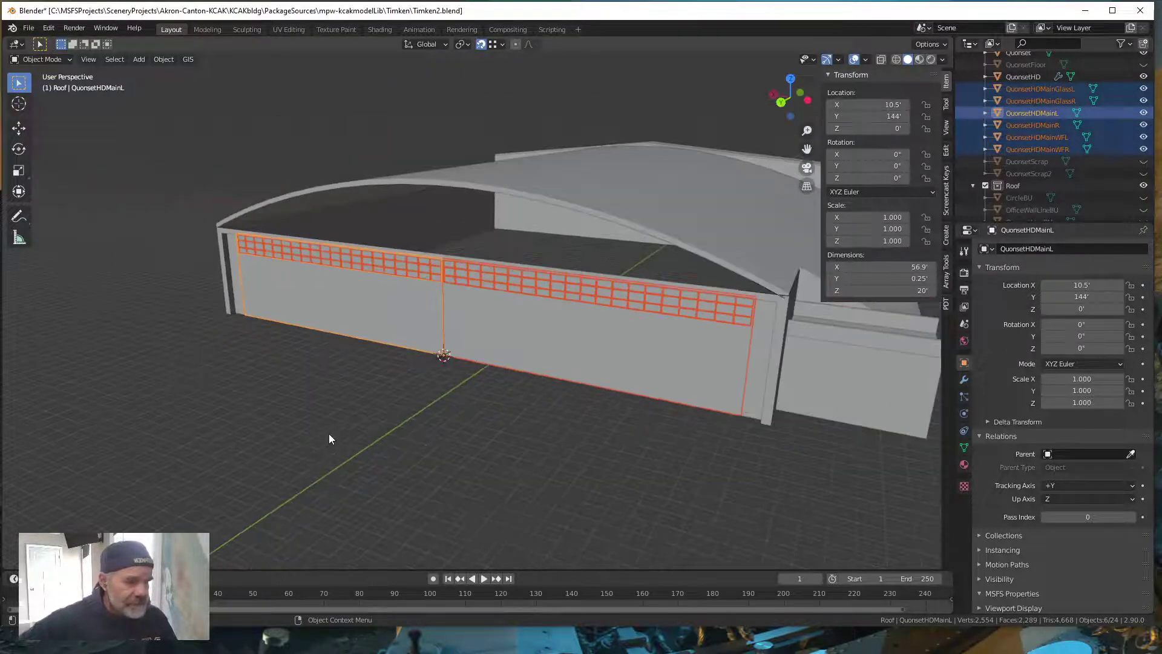
pyautogui.moveTo(385, 426)
pyautogui.mouseDown(button='middle')
pyautogui.moveTo(389, 441)
pyautogui.moveTo(389, 423)
pyautogui.mouseUp(button='middle')
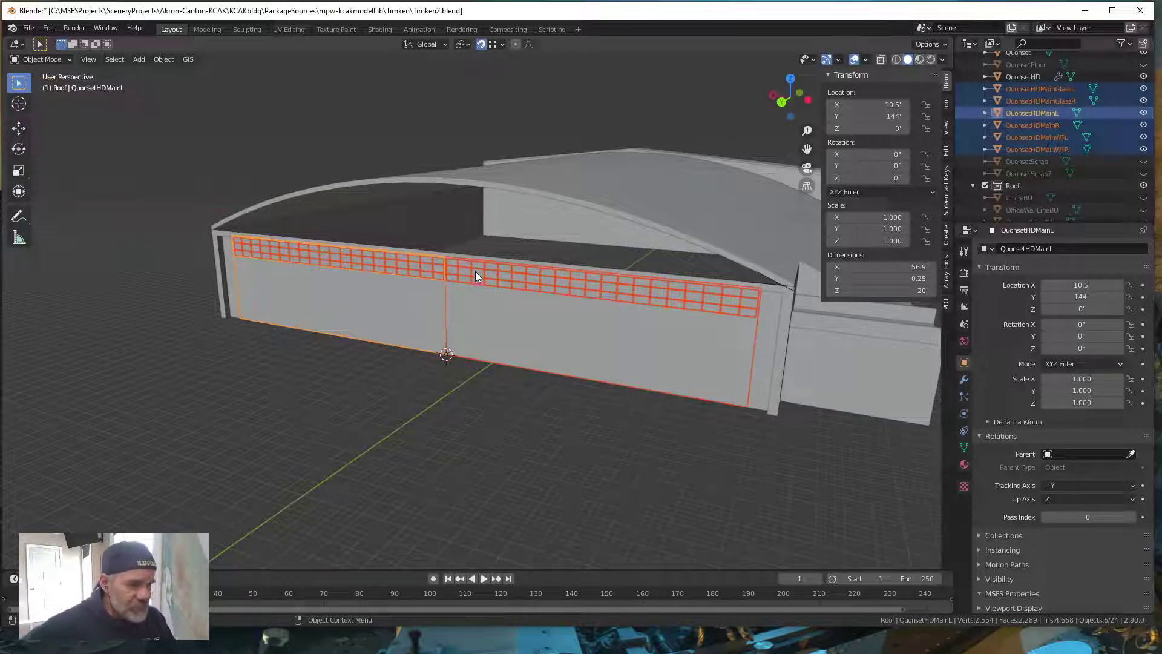
pyautogui.click(164, 61)
pyautogui.moveTo(183, 123)
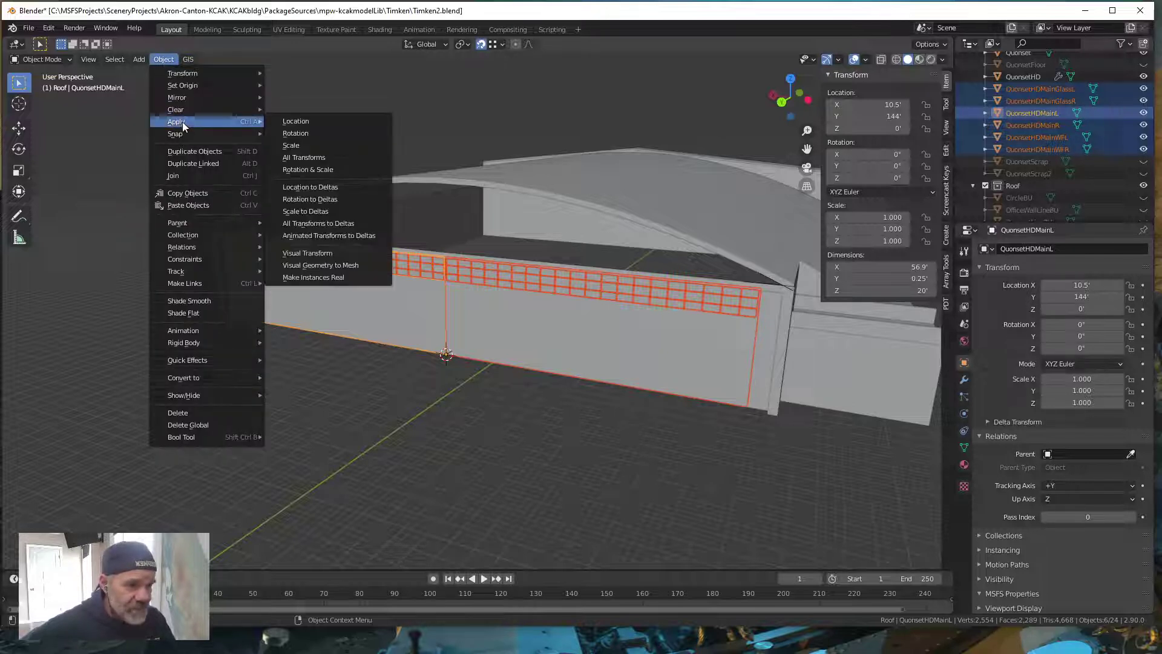
pyautogui.click(304, 156)
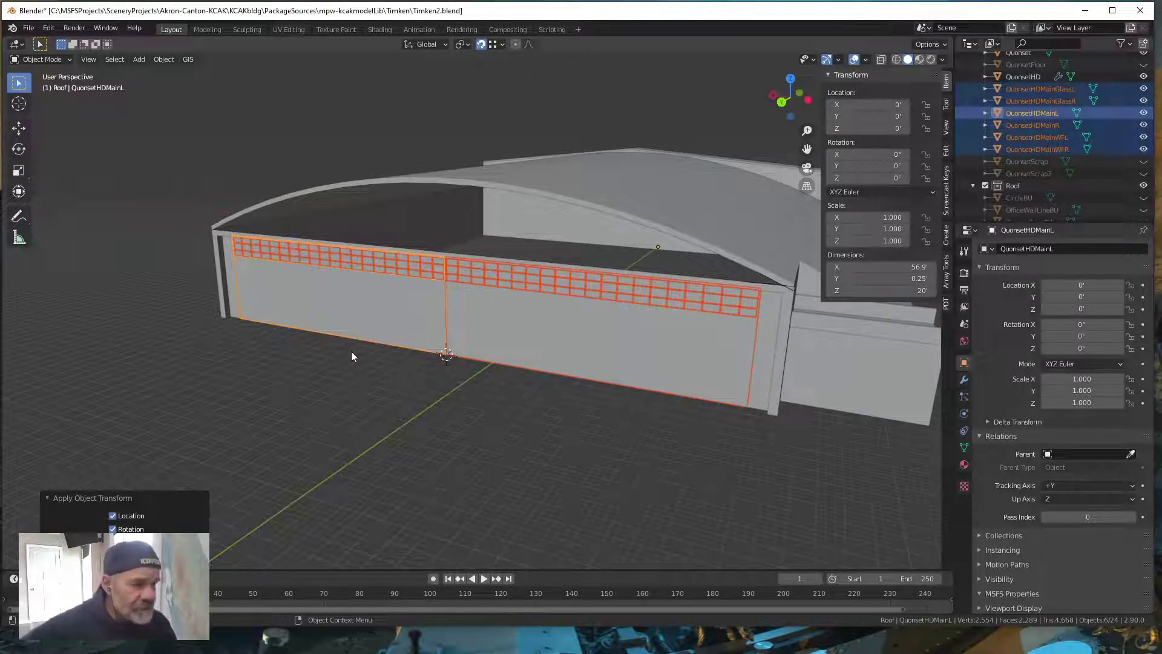
# - Parent the left window frame QuonsetHDMainWFL and left glass QuonsetHDMainGlassL to the left door half QuonsetHDMainL
pyautogui.scroll(3, 354, 370)
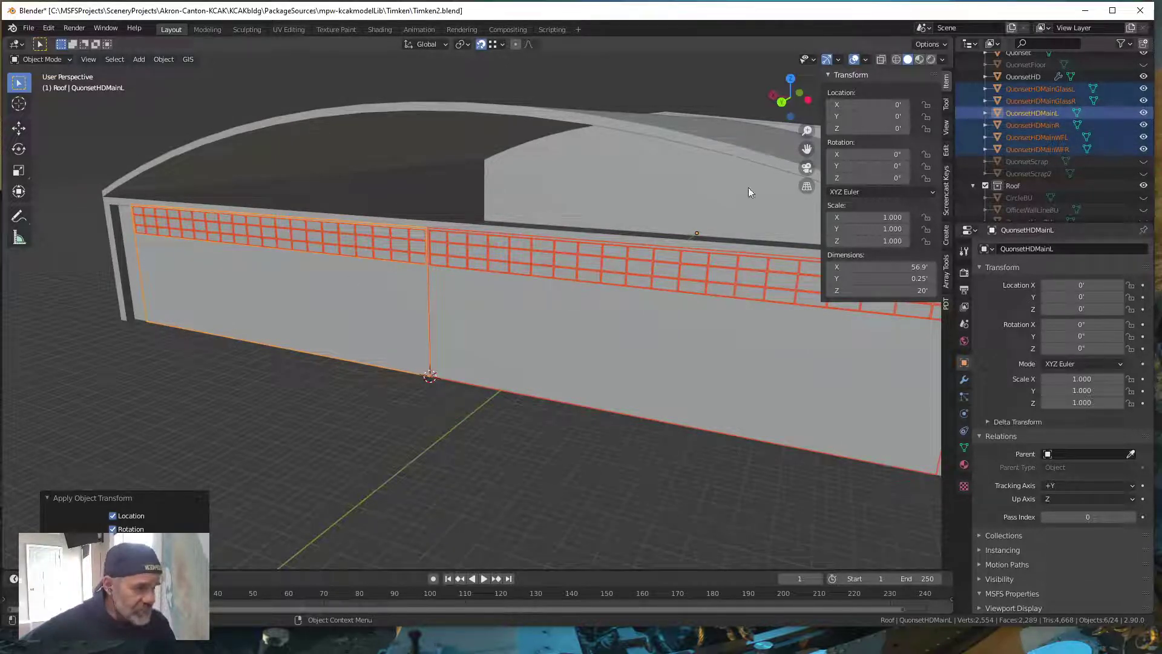
pyautogui.click(1066, 89)
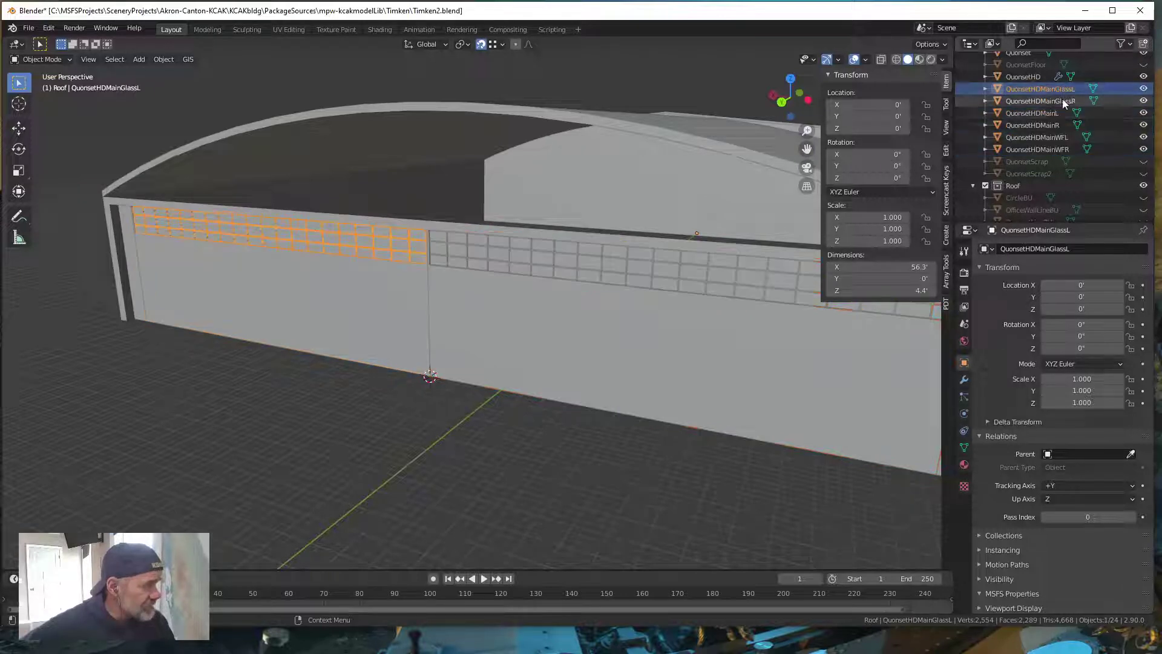
pyautogui.click(1052, 137)
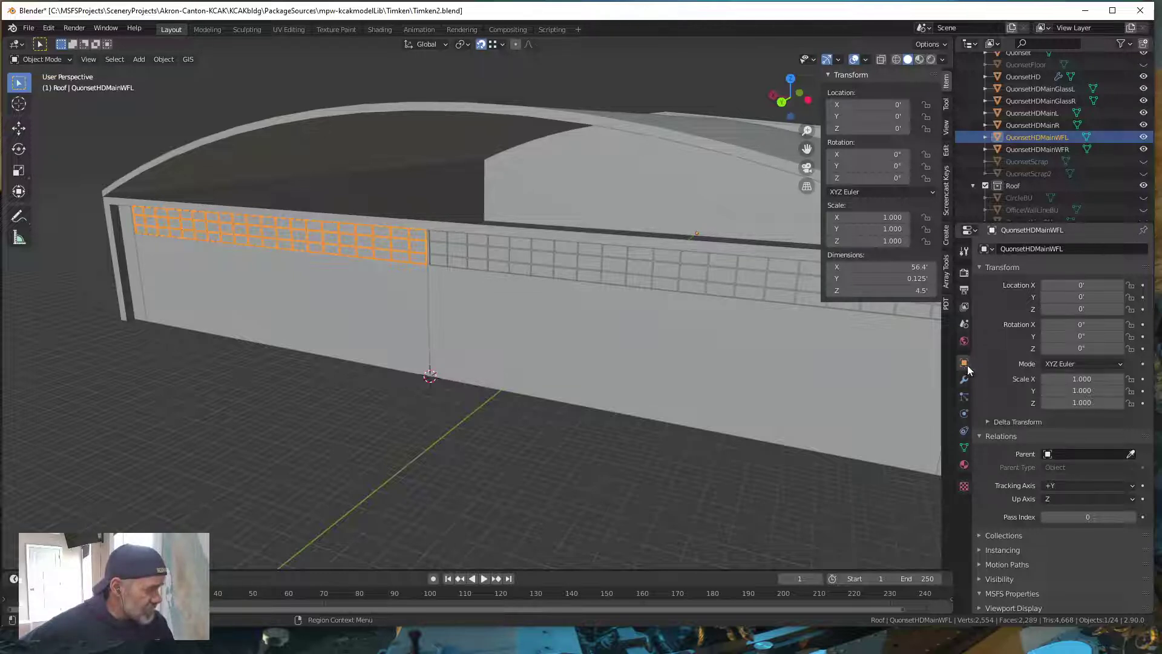
pyautogui.click(1131, 455)
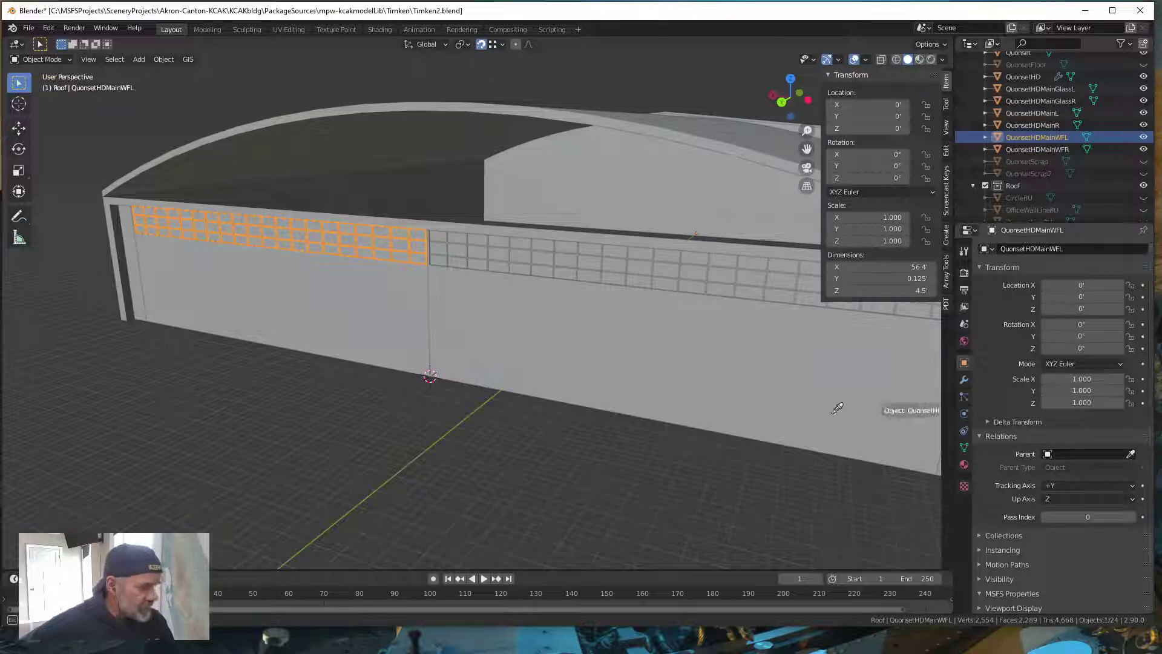
pyautogui.click(295, 303)
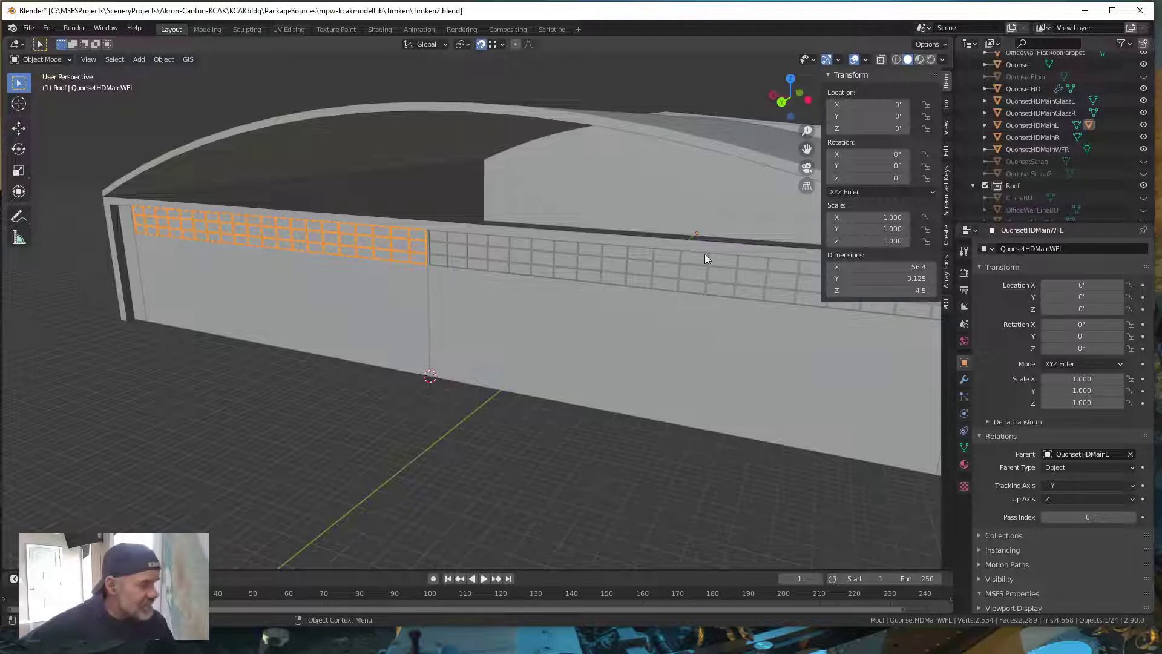
pyautogui.click(1062, 102)
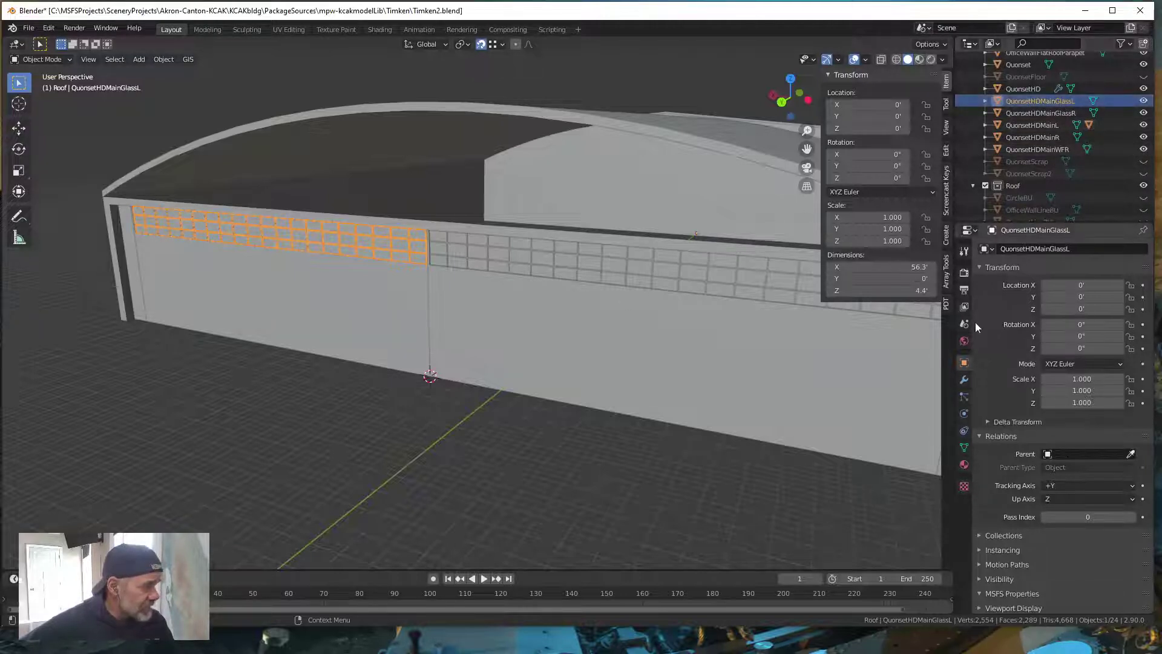
pyautogui.click(1131, 454)
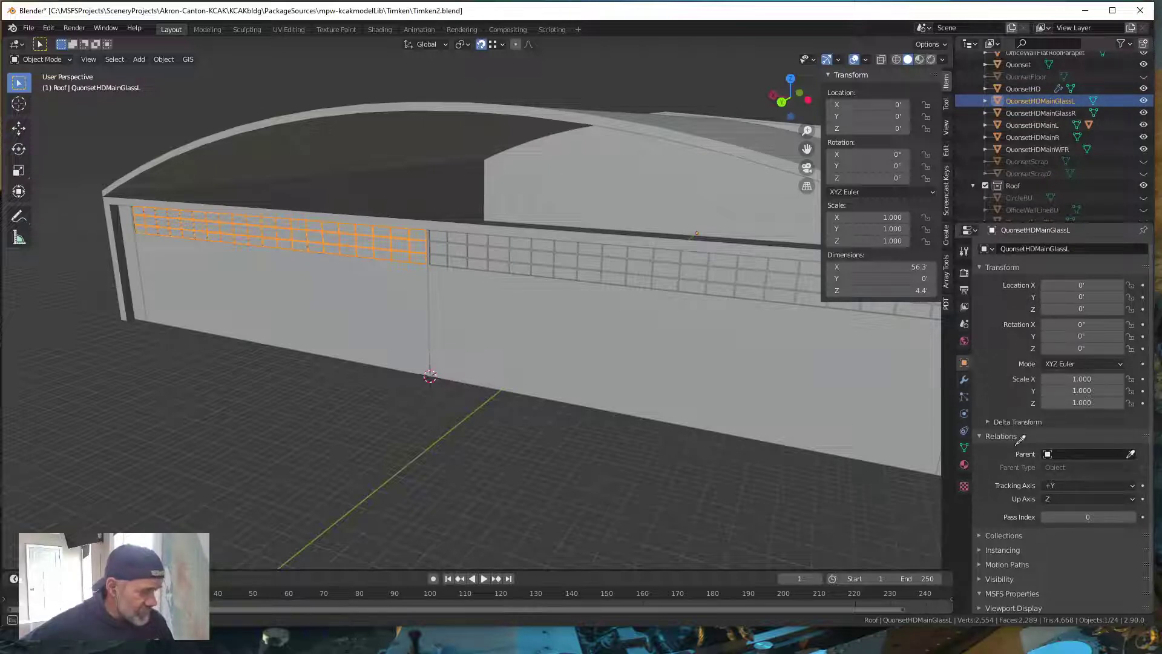
pyautogui.click(310, 305)
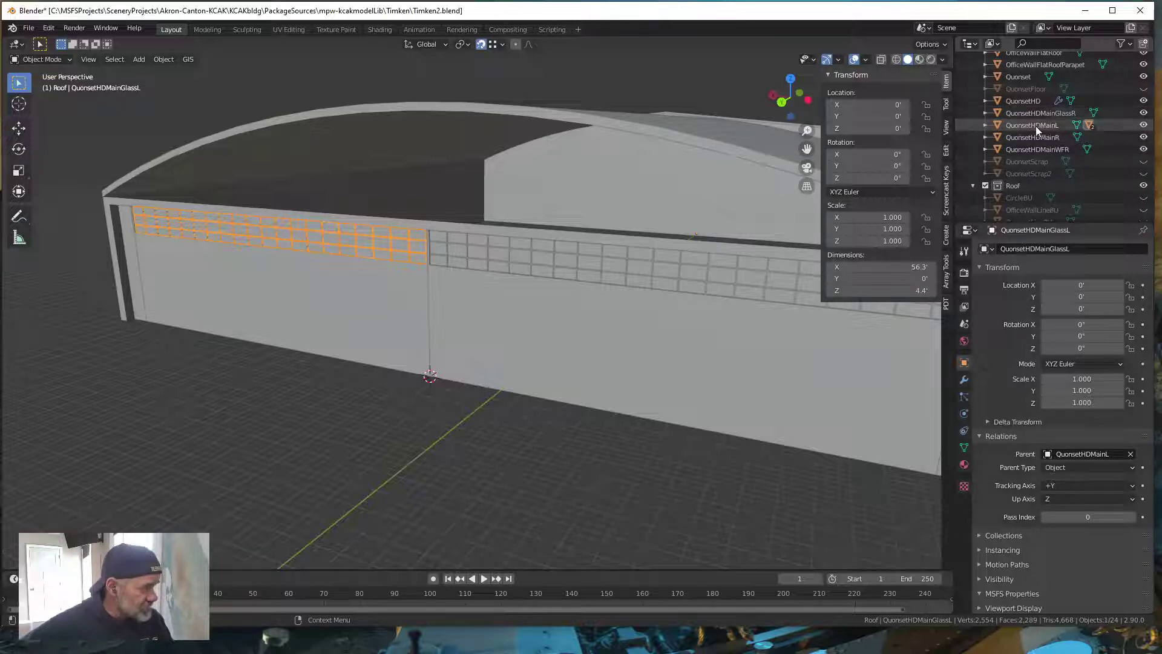
pyautogui.click(985, 124)
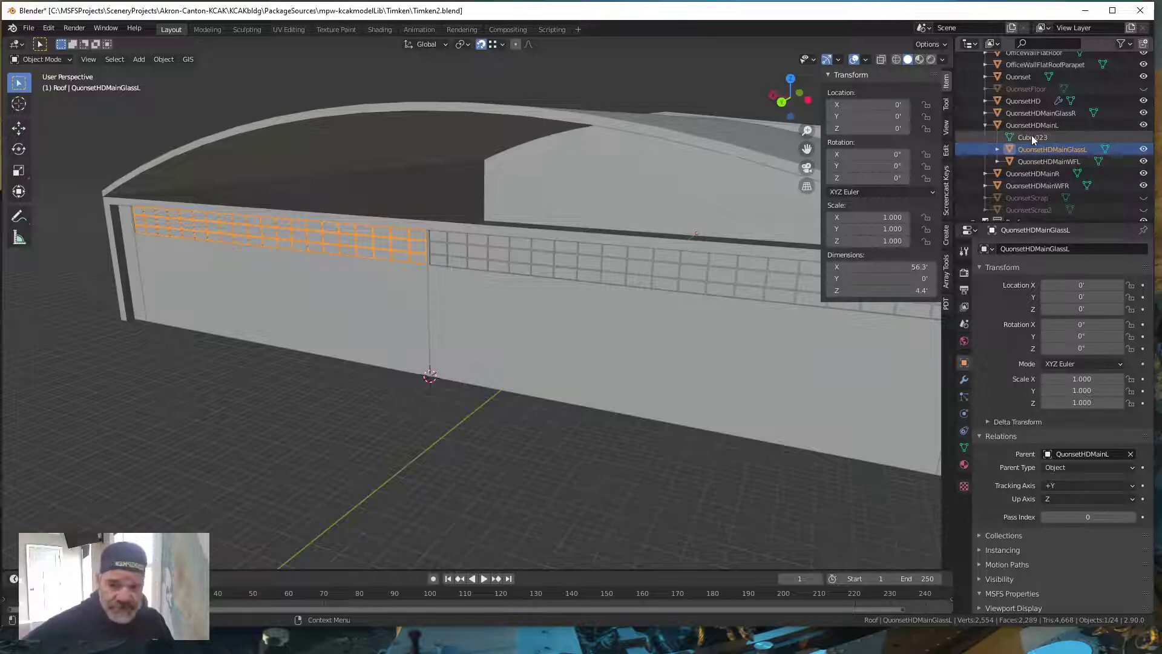
pyautogui.click(986, 125)
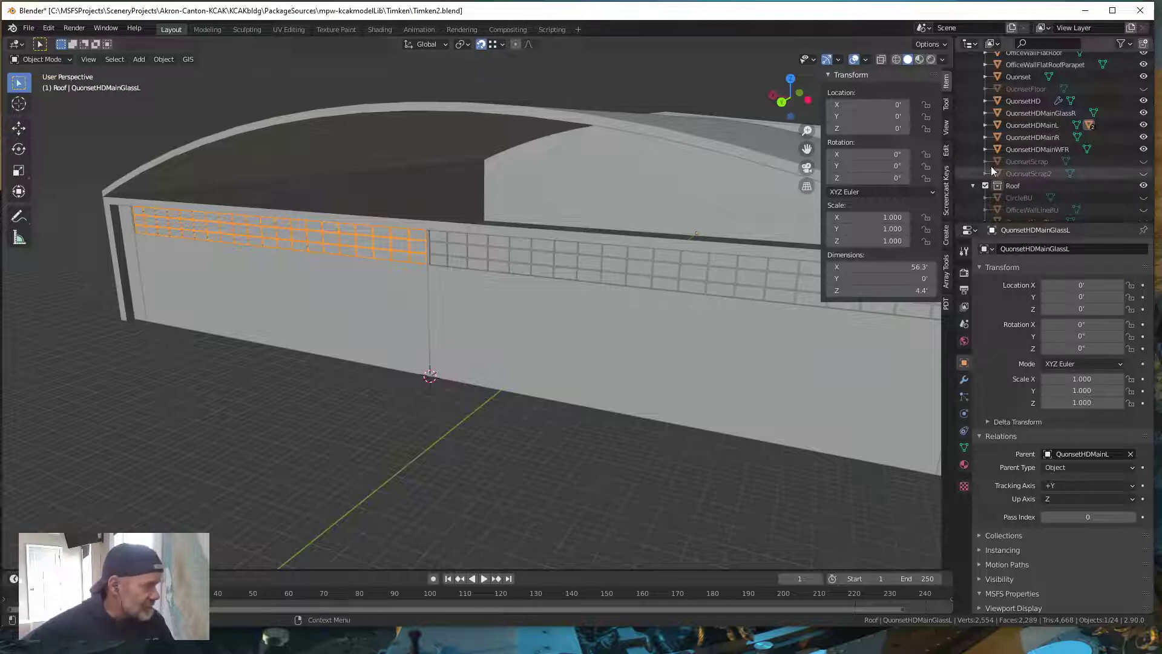
# - Parent the right window frame QuonsetHDMainWFR and right glass QuonsetHDMainGlassR to the right door half QuonsetHDMainR
pyautogui.click(1059, 149)
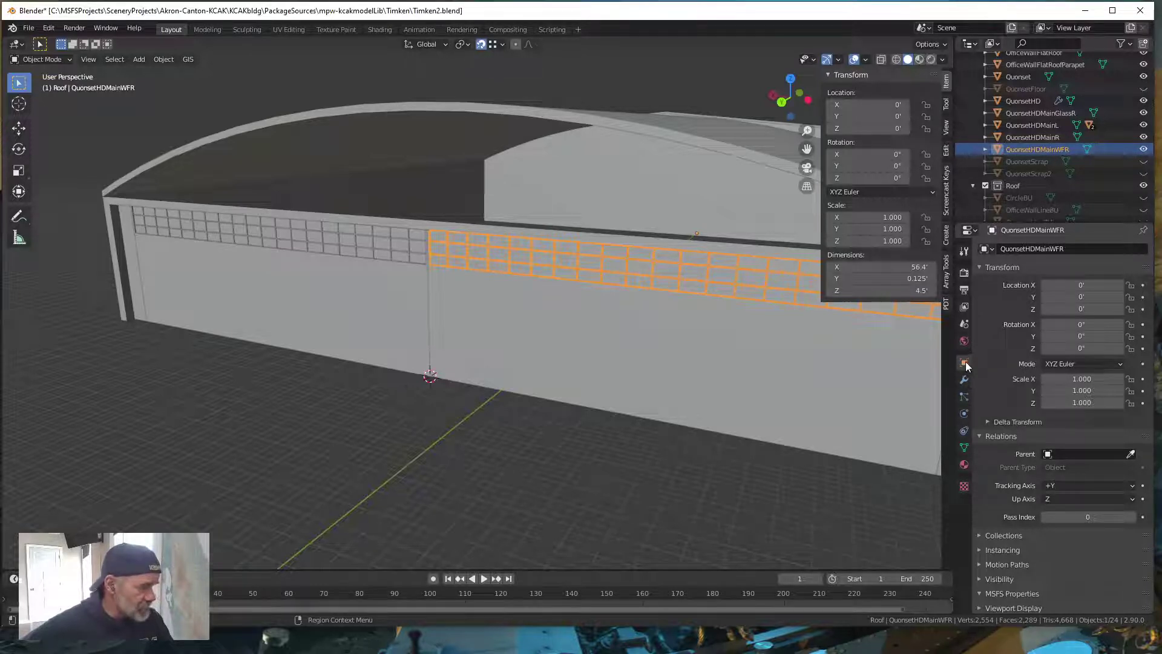
pyautogui.click(1131, 454)
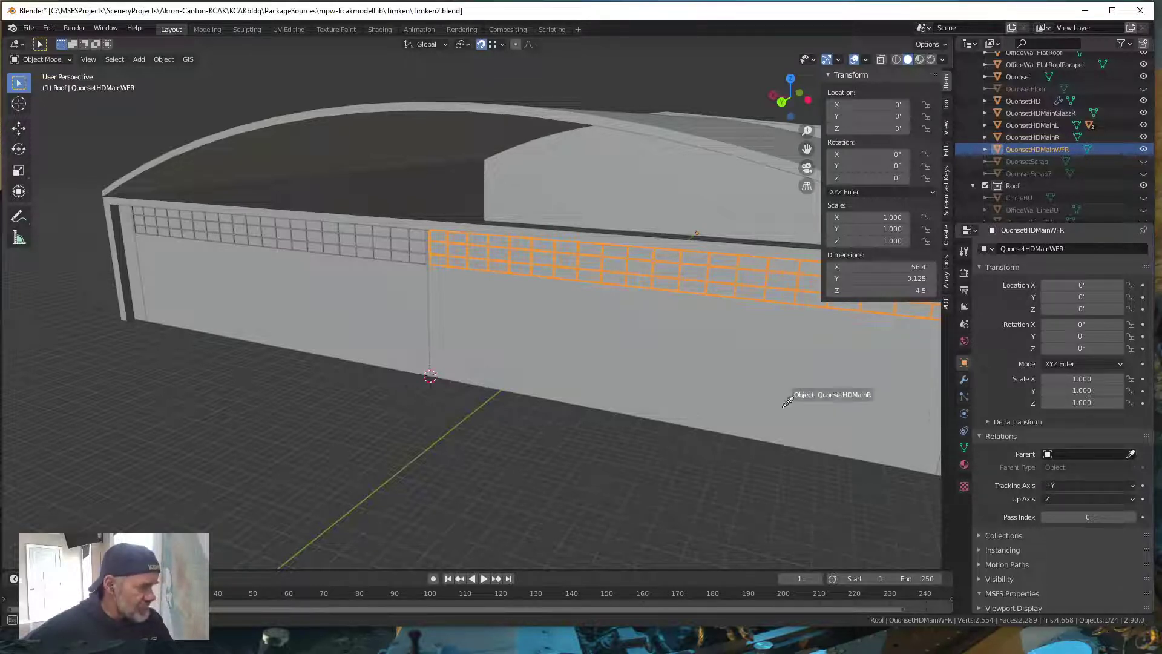
pyautogui.click(716, 394)
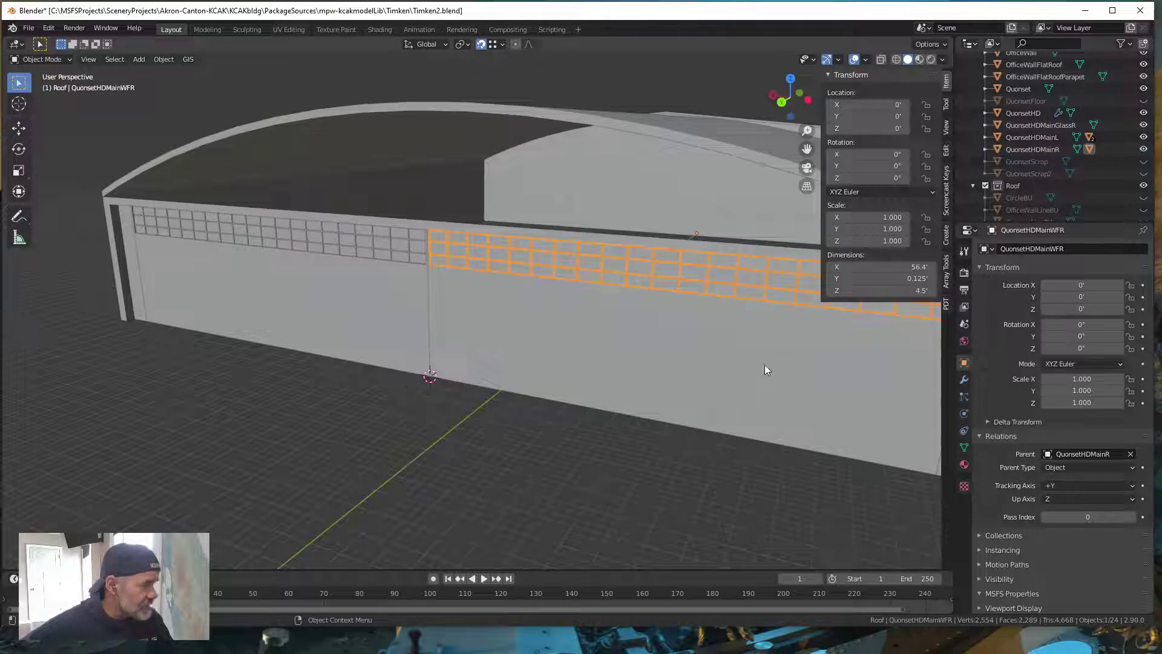
pyautogui.click(1063, 125)
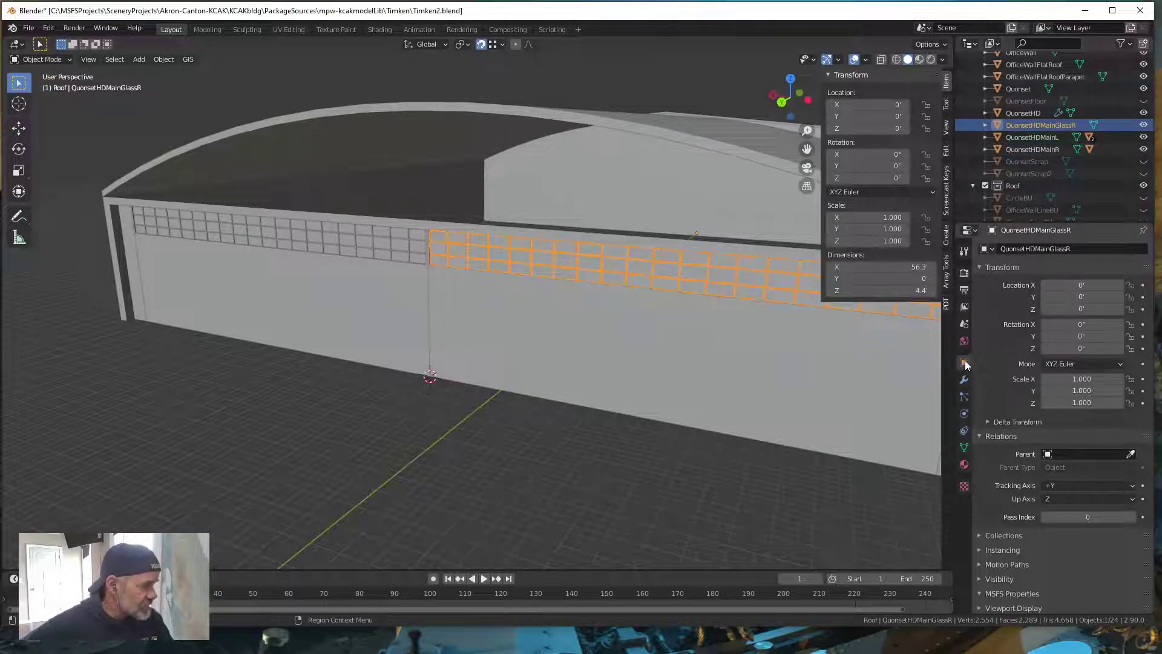
pyautogui.click(1131, 454)
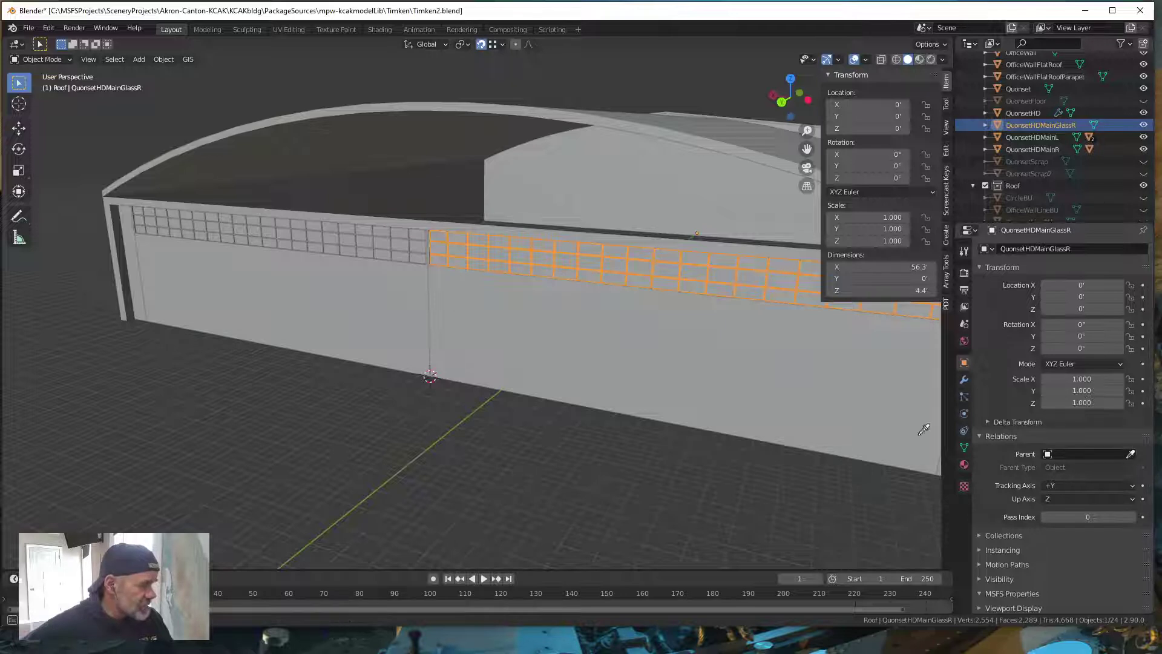
pyautogui.click(702, 375)
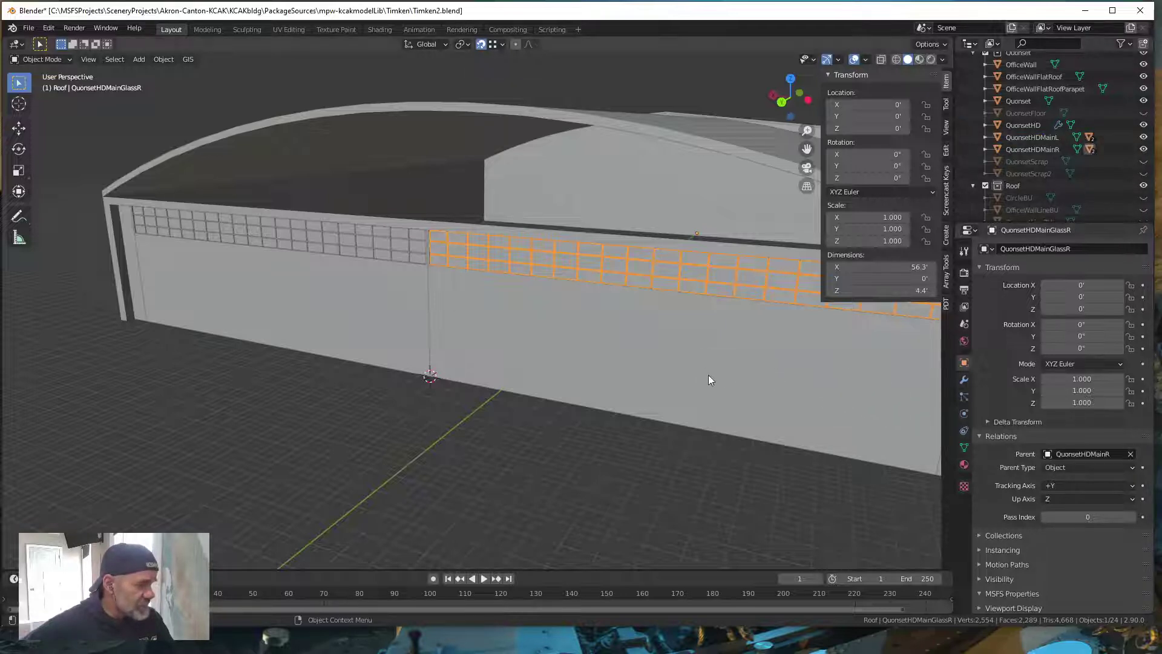
# - Check the child objects nested under QuonsetHDMainL and QuonsetHDMainR in the scene hierarchy
pyautogui.click(985, 137)
pyautogui.click(985, 136)
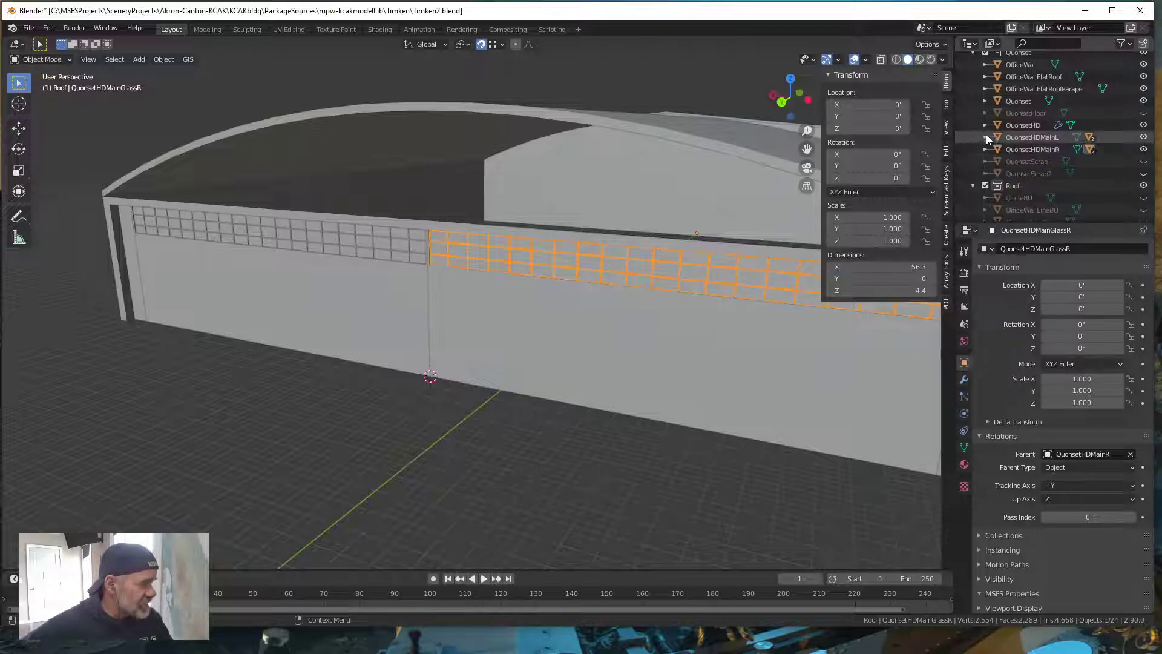
pyautogui.click(985, 149)
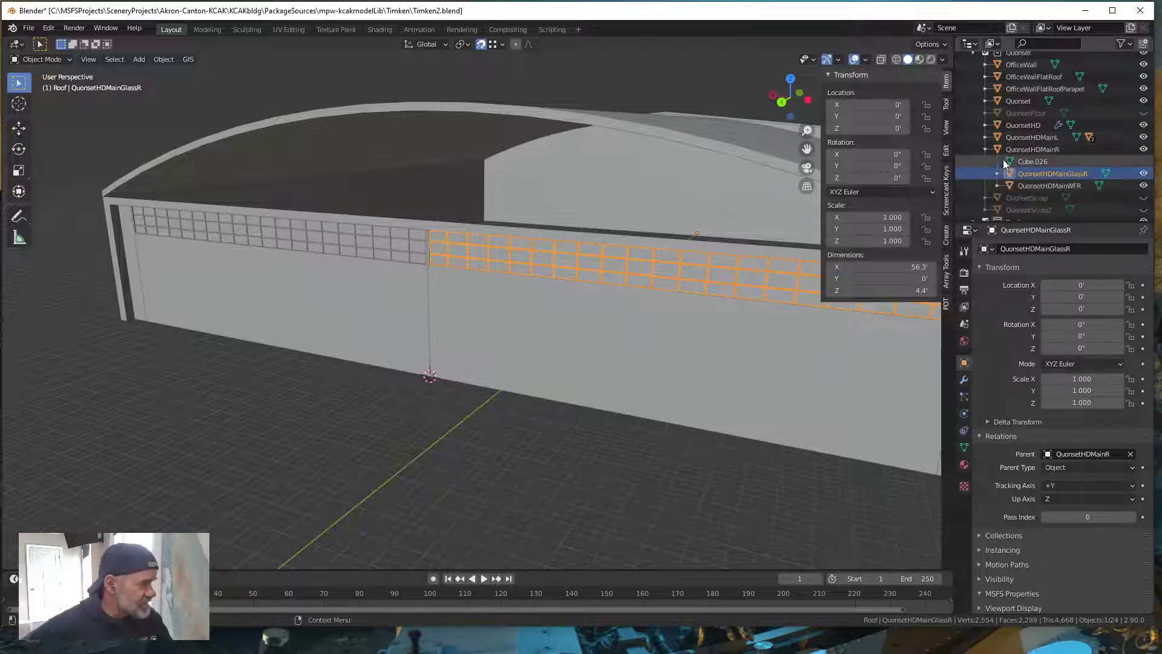
pyautogui.click(985, 137)
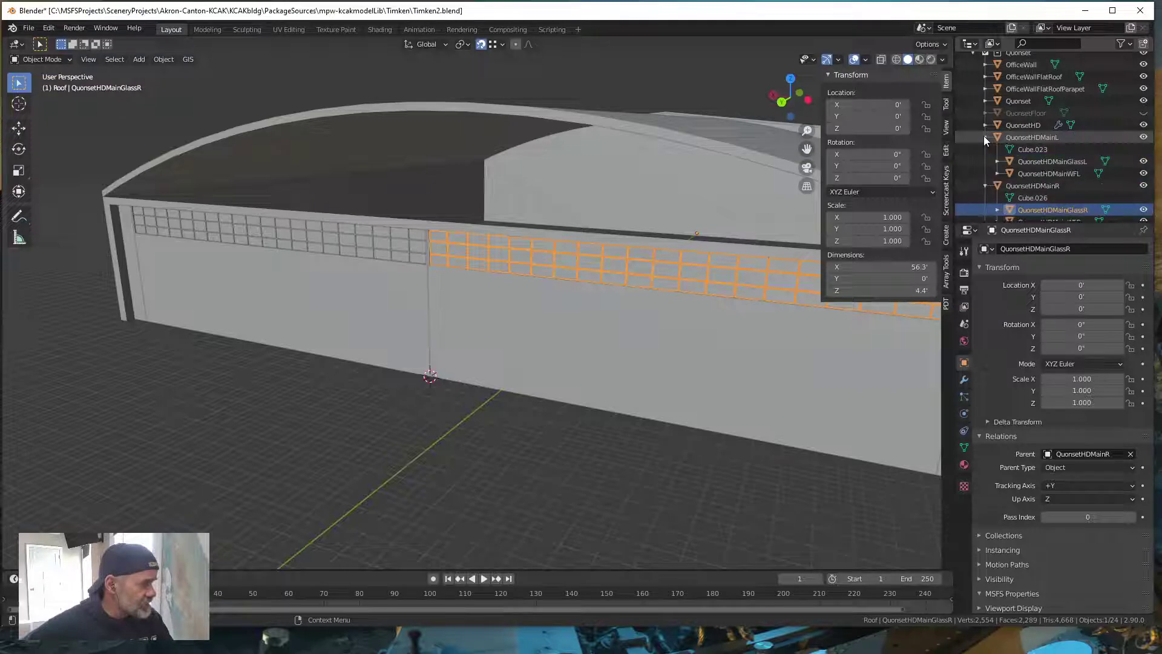
pyautogui.click(985, 137)
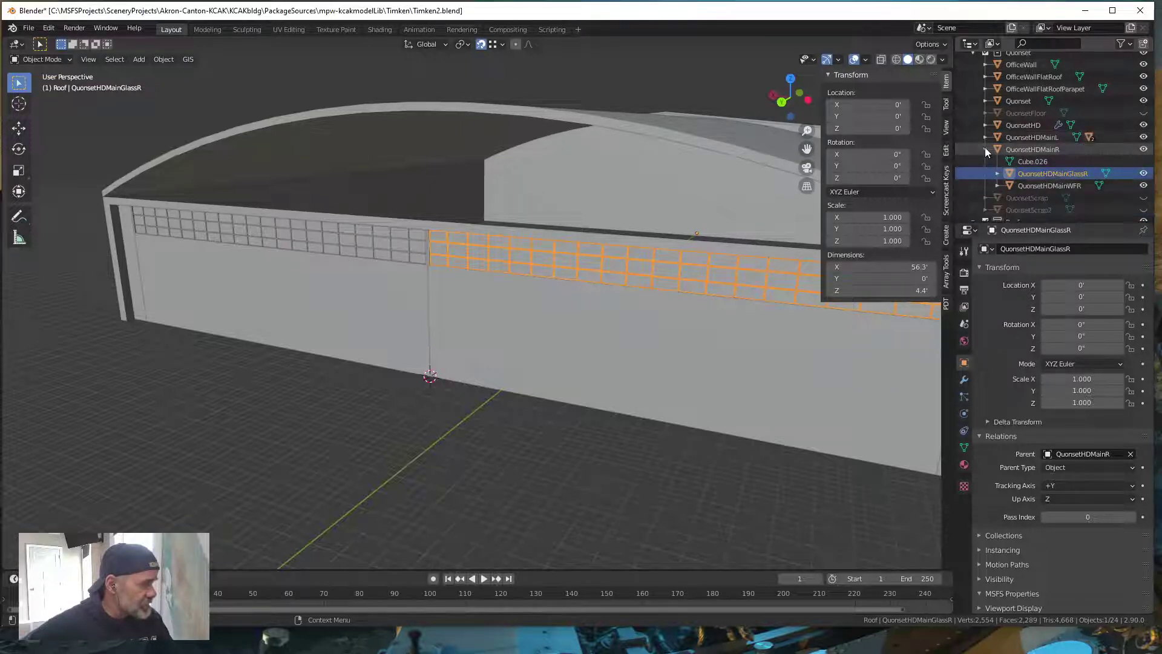
pyautogui.click(985, 149)
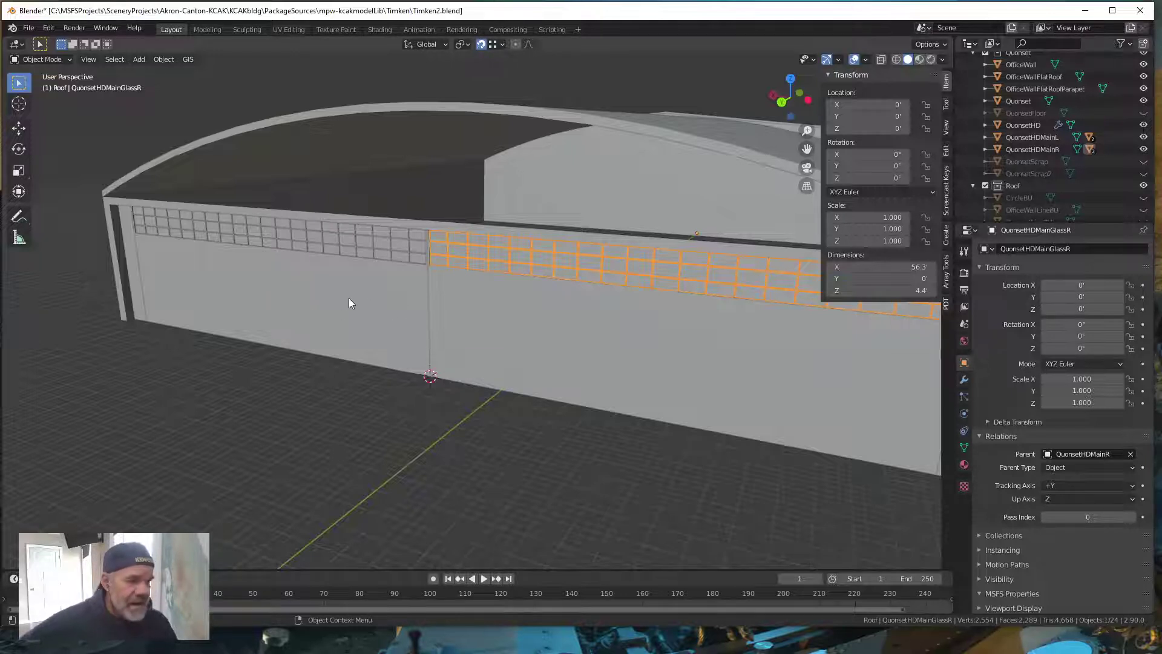
# - Try rotating QuonsetHDMainL about the global X axis to test whether its parented window parts follow
pyautogui.click(282, 304)
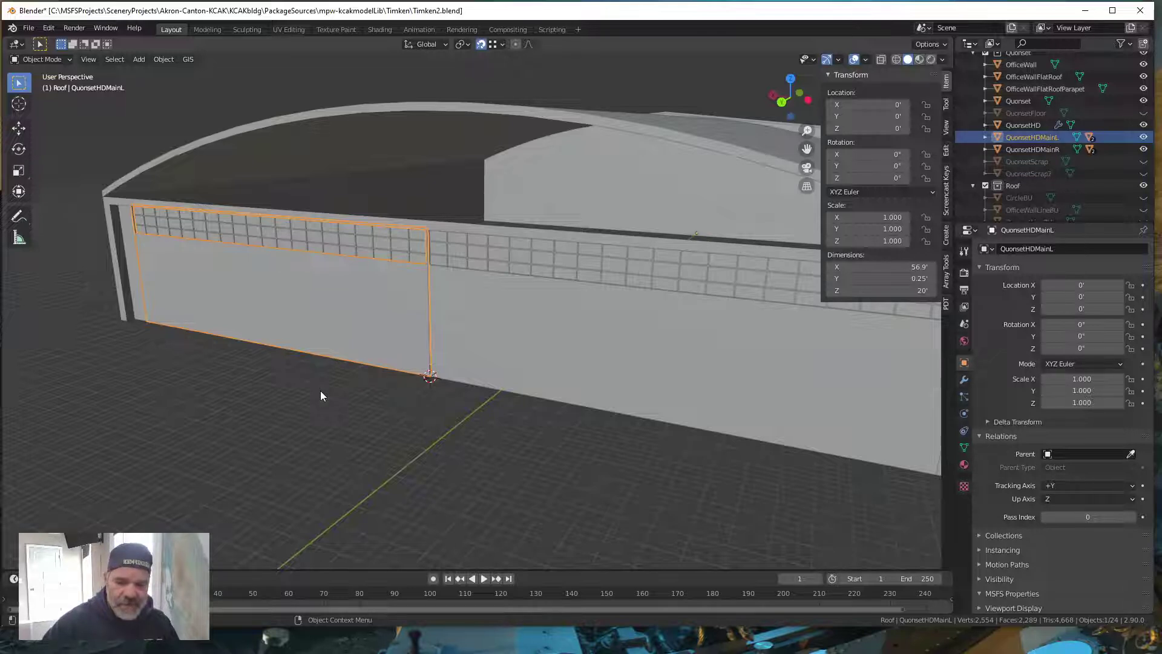
pyautogui.press('r')
pyautogui.press('x')
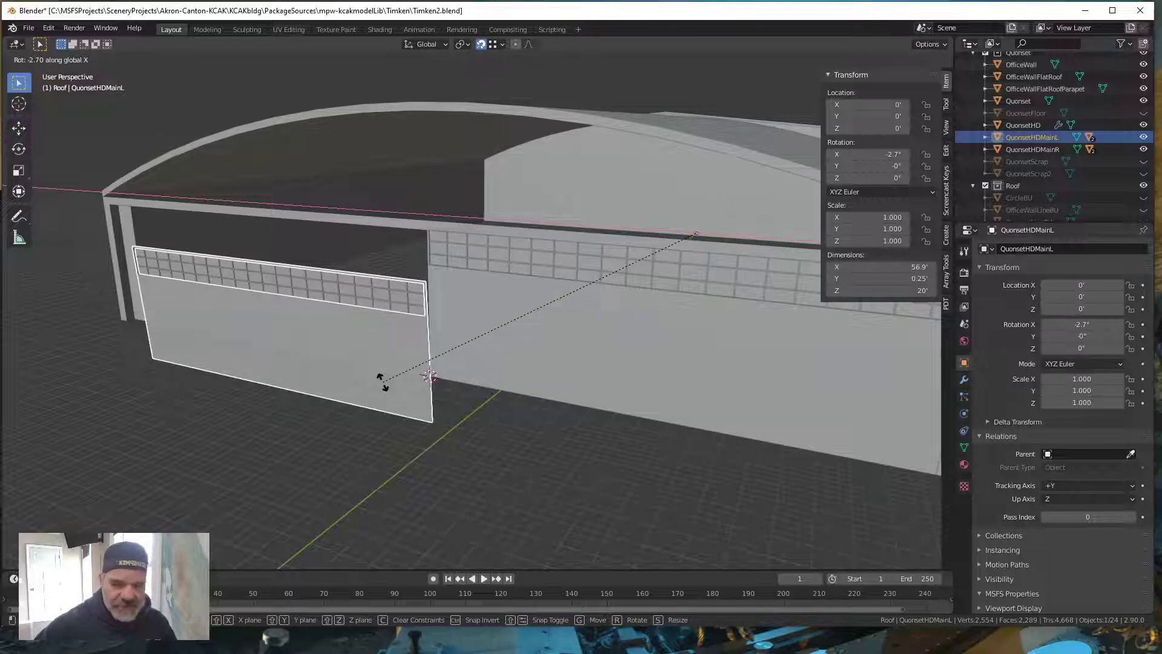
pyautogui.press('Escape')
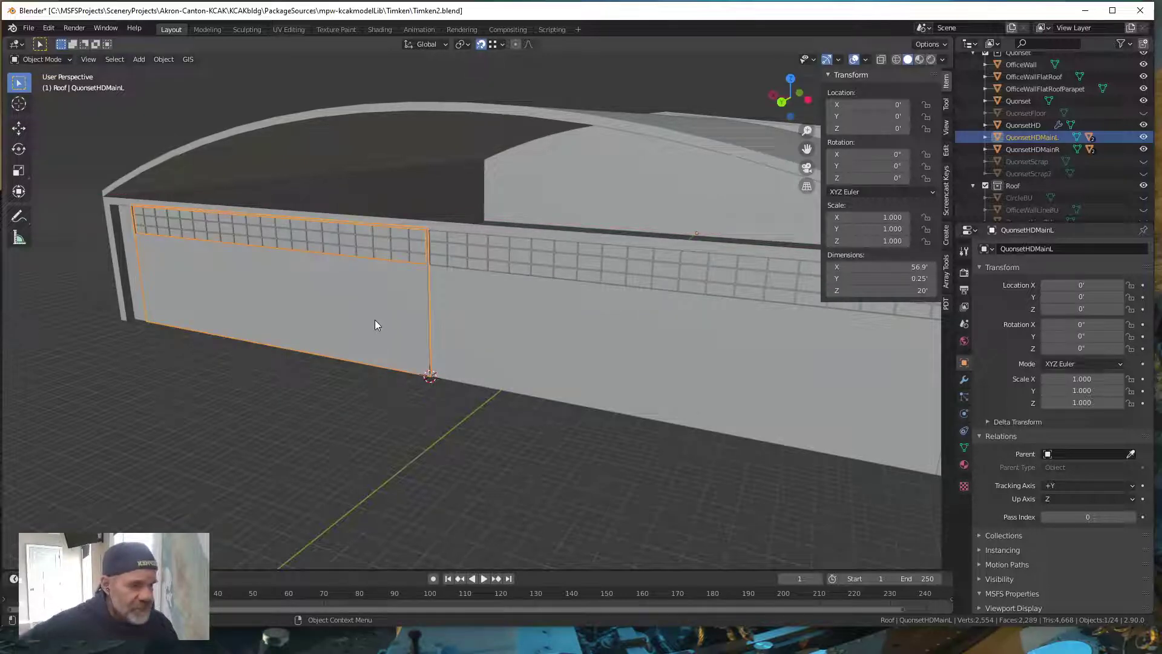
# - Set the origins of both door halves, QuonsetHDMainL and QuonsetHDMainR, to their own geometry
pyautogui.rightClick(311, 310)
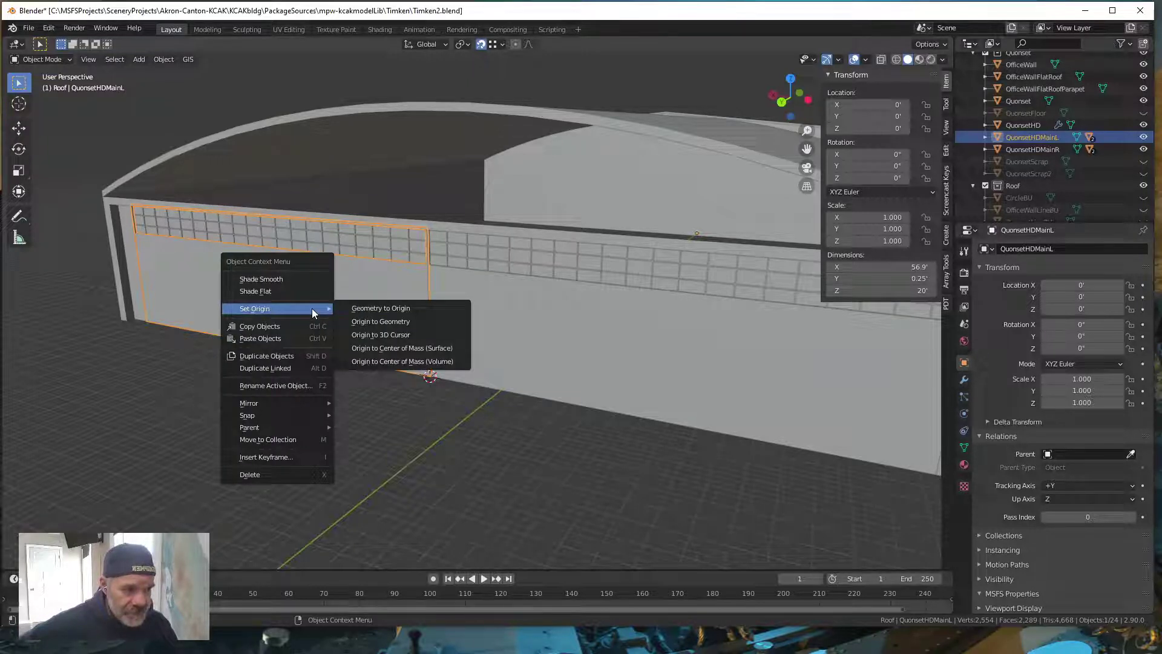
pyautogui.click(388, 335)
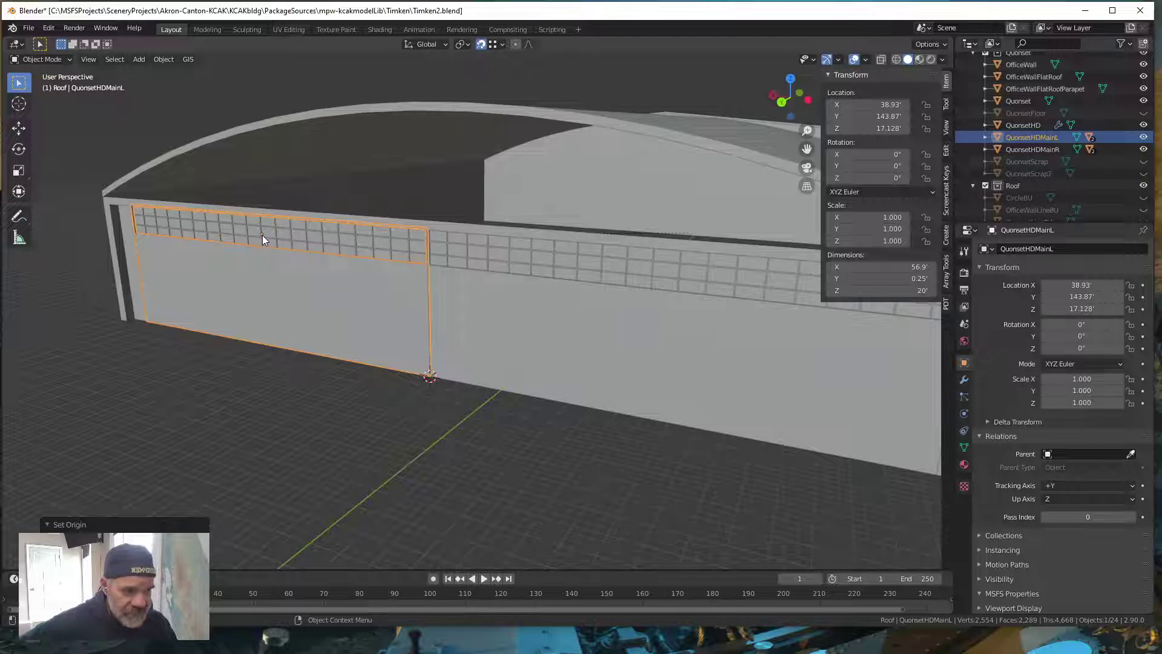
pyautogui.click(646, 342)
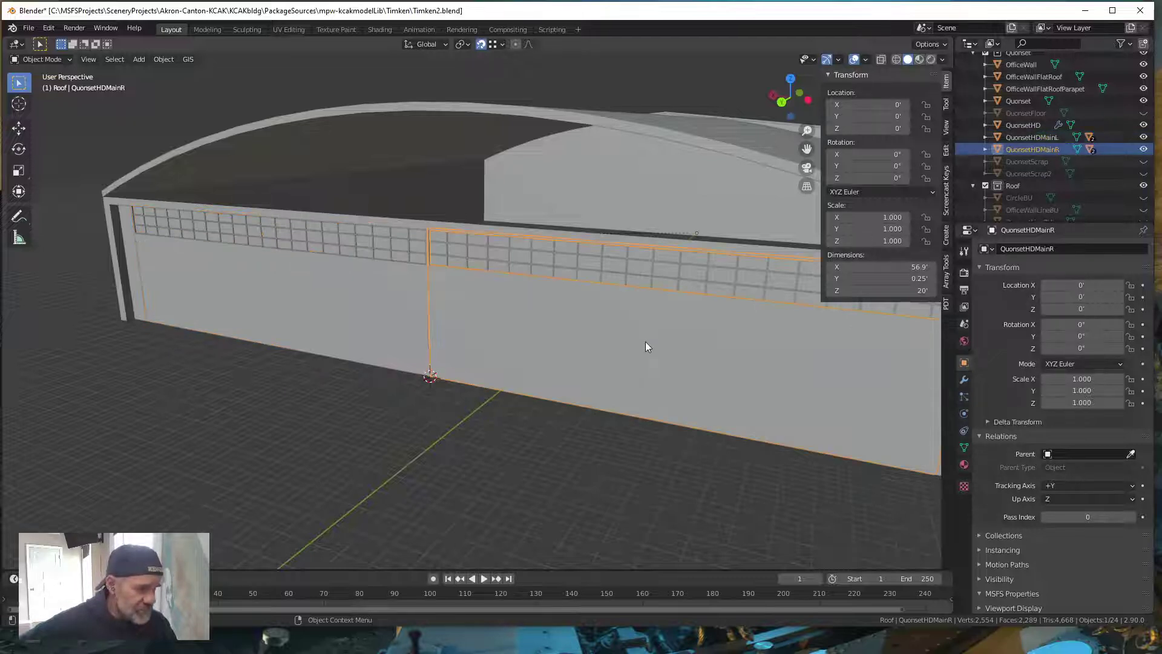
pyautogui.rightClick(647, 341)
pyautogui.moveTo(647, 341)
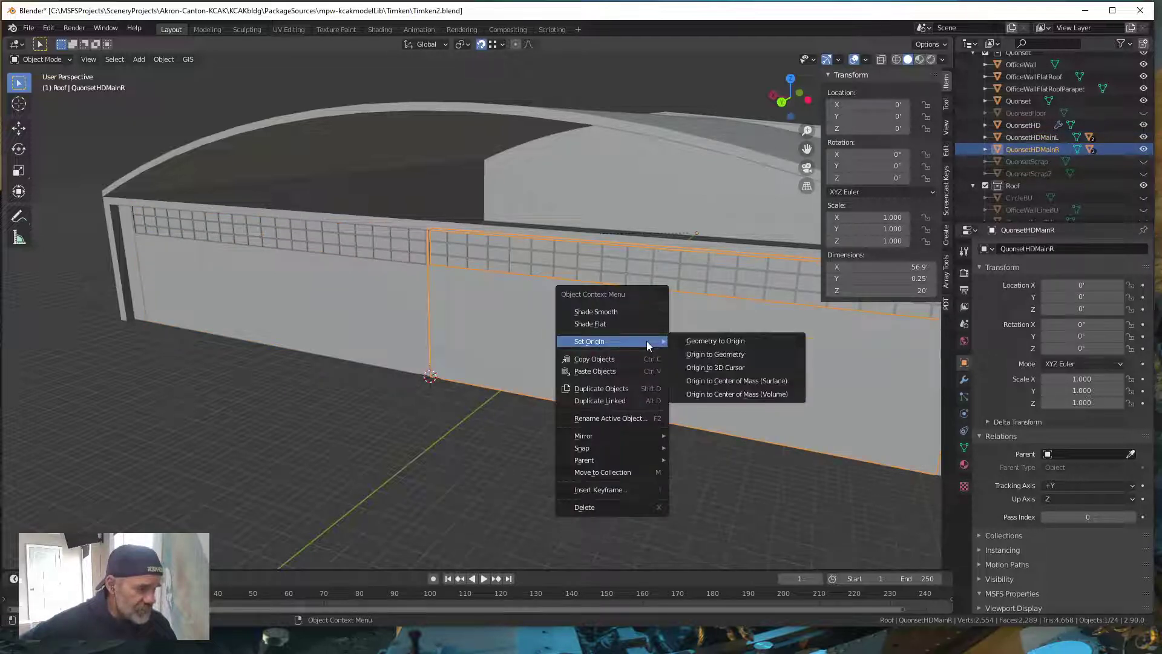
pyautogui.click(727, 359)
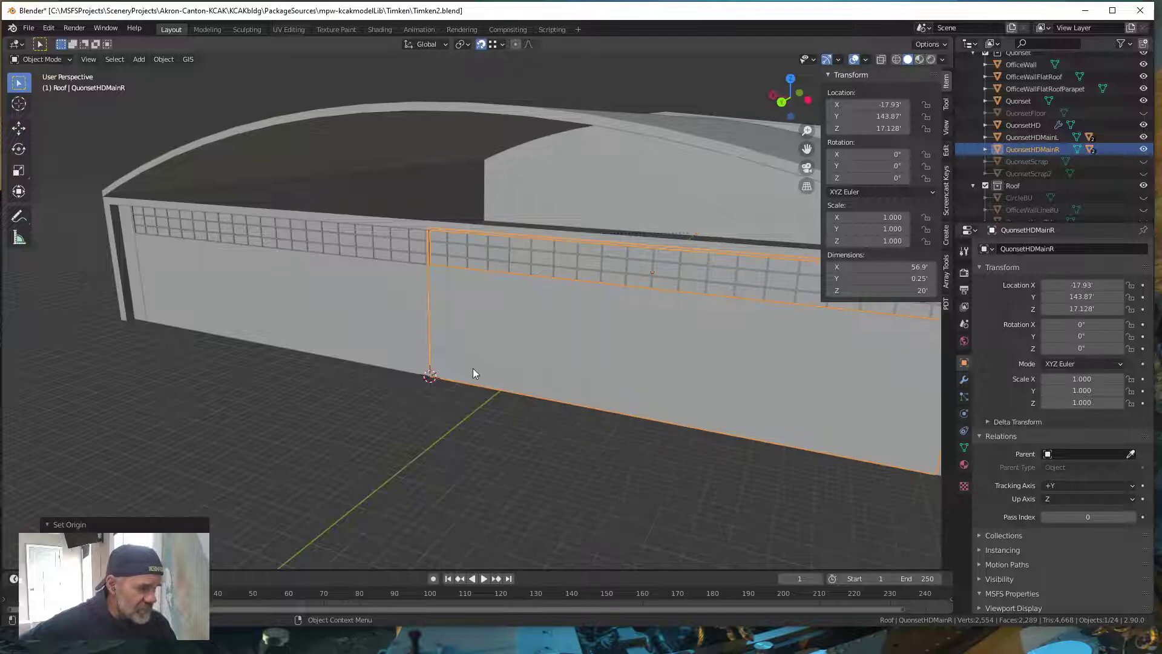
# - Try rotating the left door half QuonsetHDMainL 77° about the global X axis, and undo the rotation
pyautogui.click(325, 307)
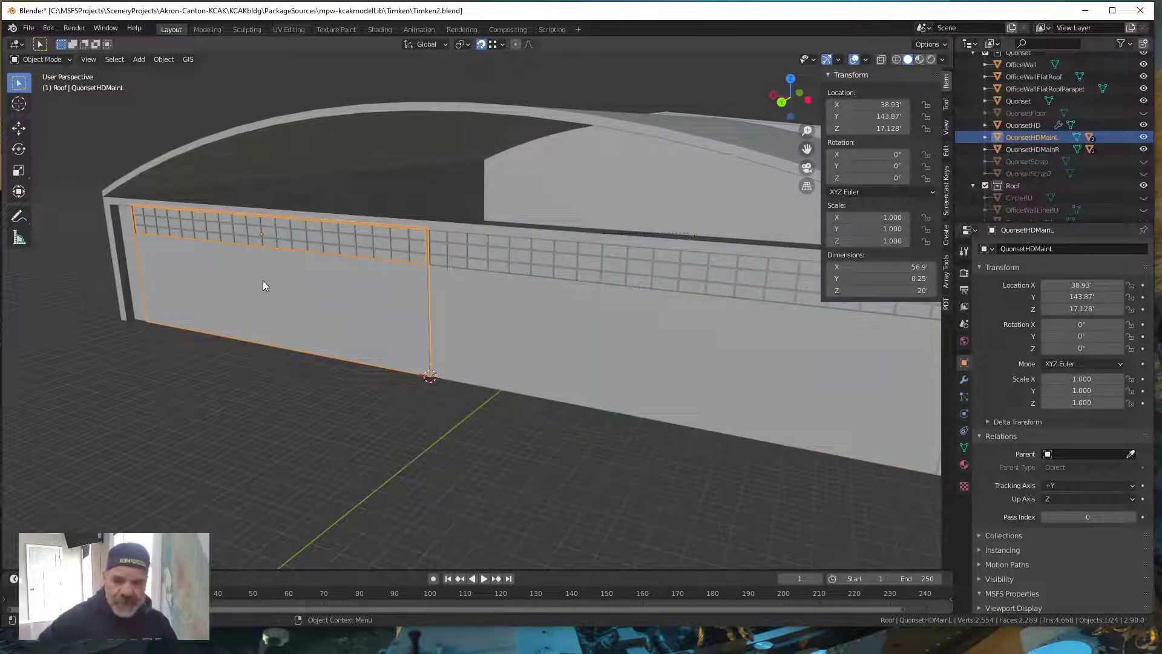
pyautogui.press('r')
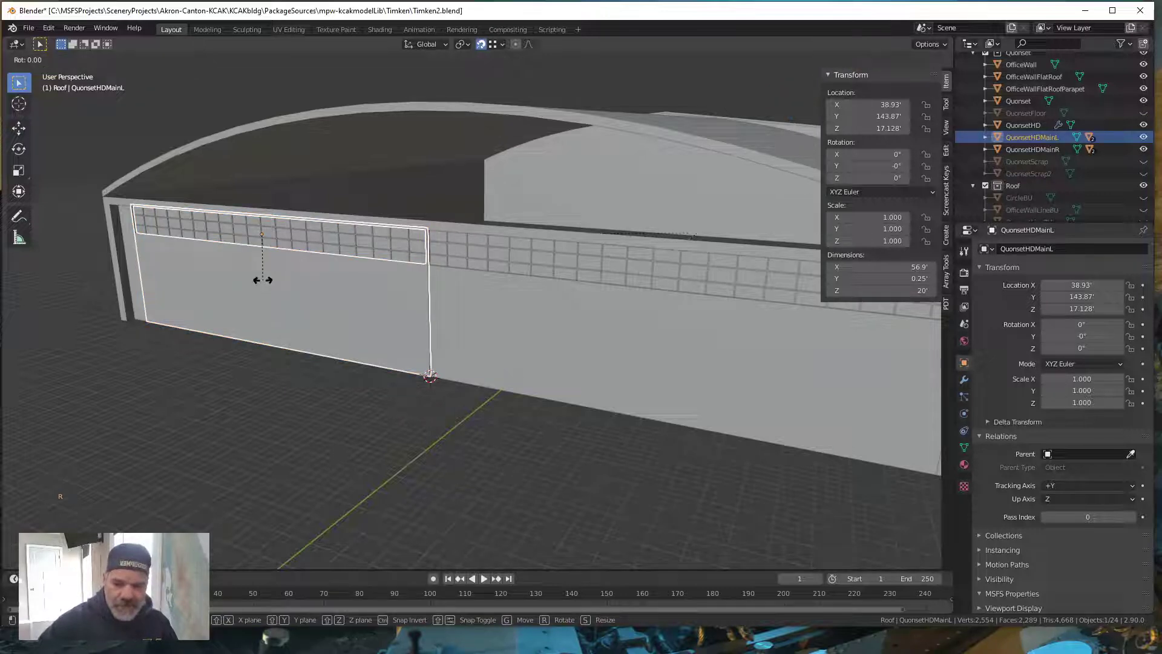
pyautogui.press('x')
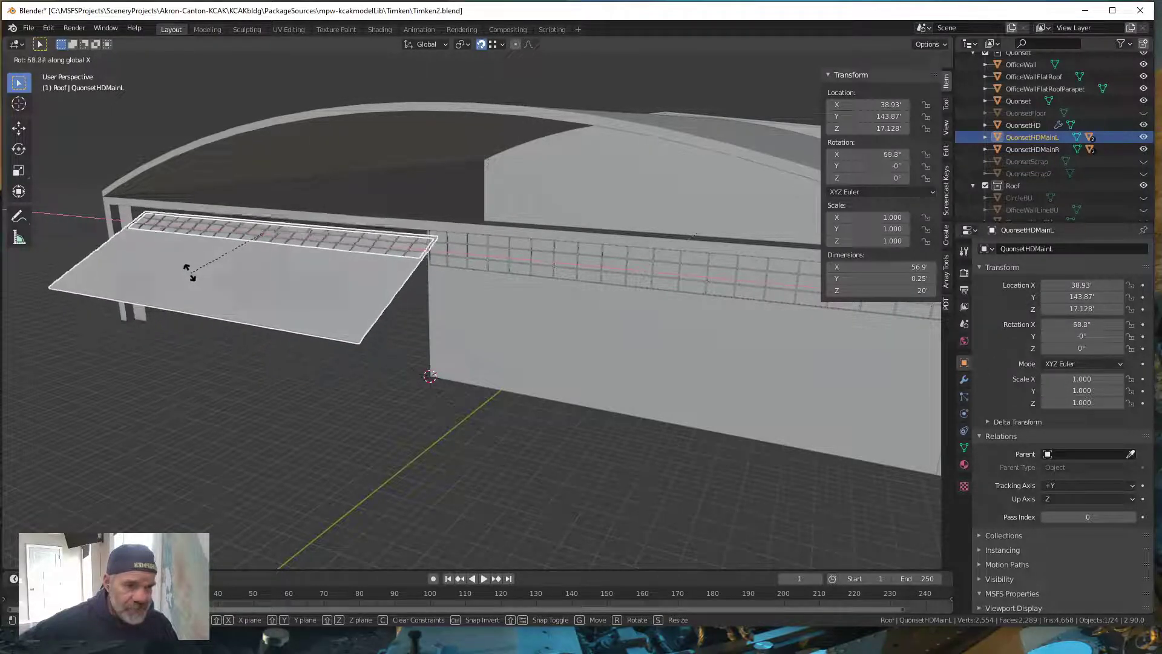
pyautogui.write('77')
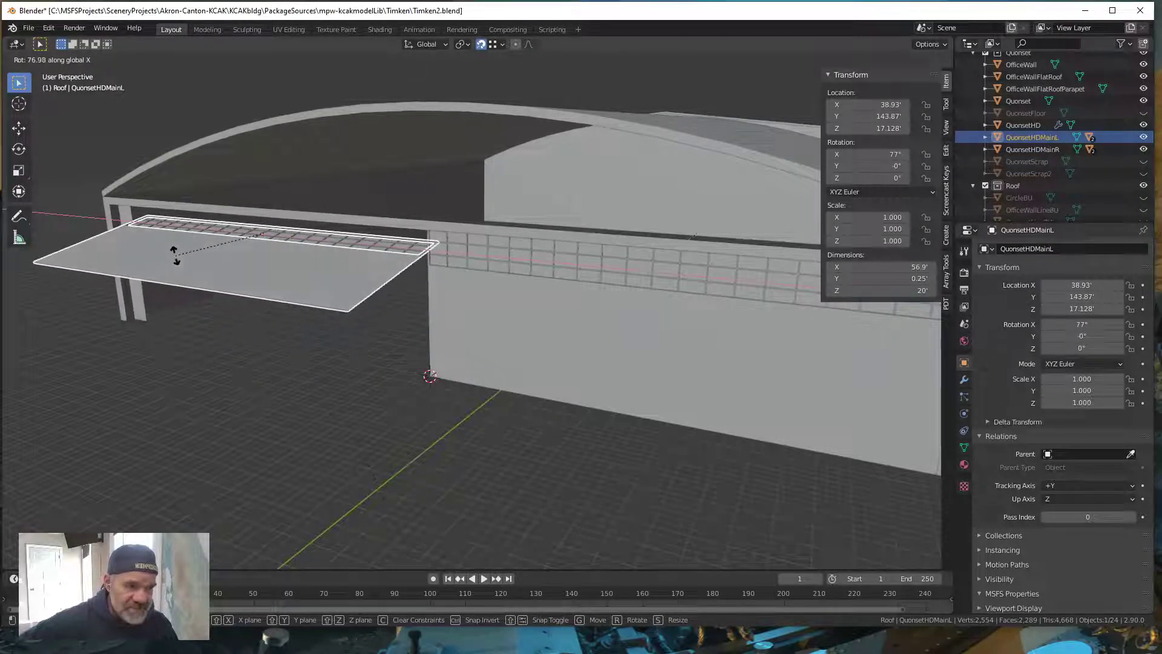
pyautogui.press('Return')
pyautogui.moveTo(403, 423); pyautogui.dragTo(429, 412, button='middle')
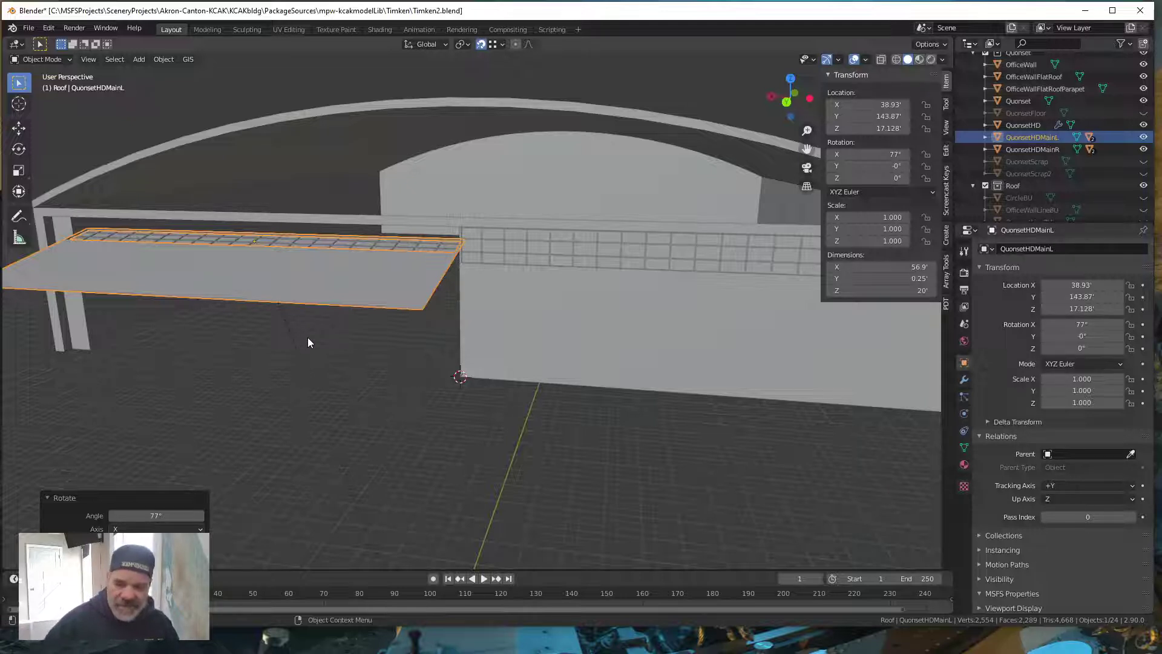
pyautogui.press('ctrl')
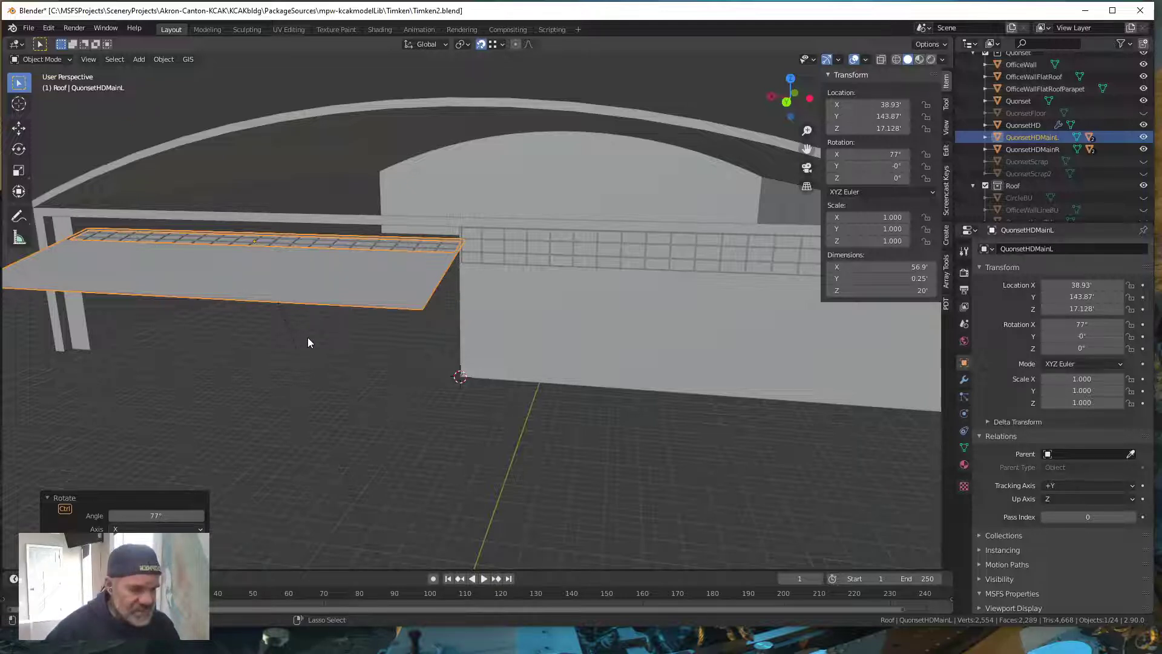
pyautogui.hotkey('ctrl', 'z')
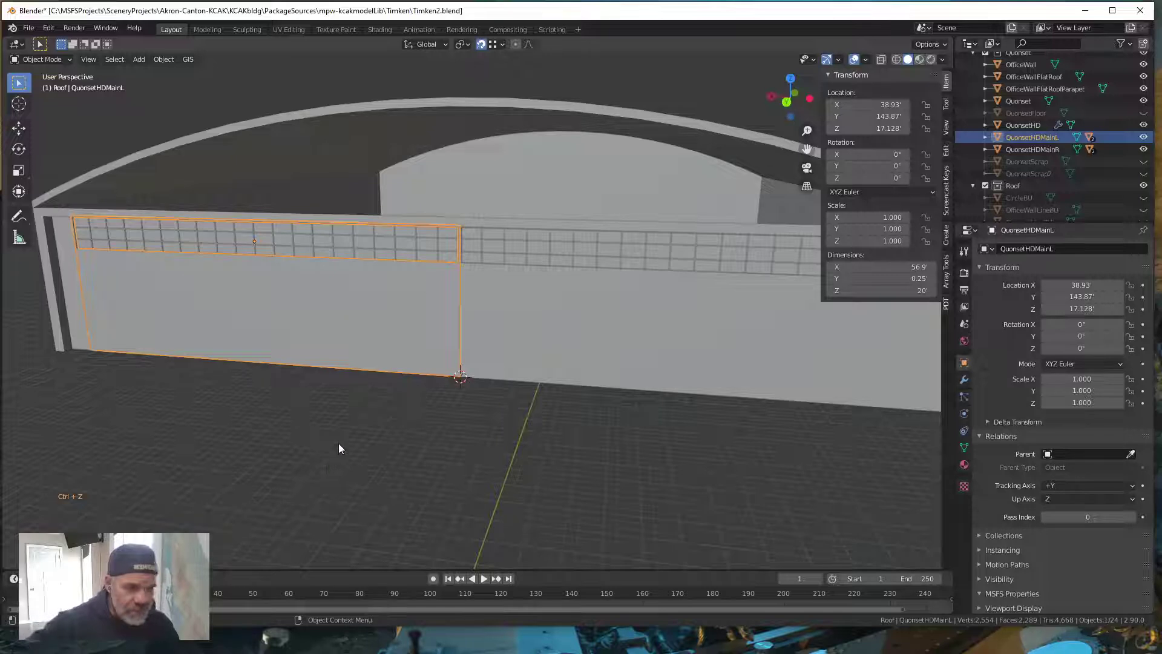
# - Deselect the left door half and save the changes to Timken2.blend
pyautogui.press('shift')
pyautogui.keyDown('shift'); pyautogui.moveTo(310, 430); pyautogui.dragTo(515, 448, button='middle'); pyautogui.keyUp('shift')
pyautogui.scroll(-5, 514, 448)
pyautogui.click(504, 441)
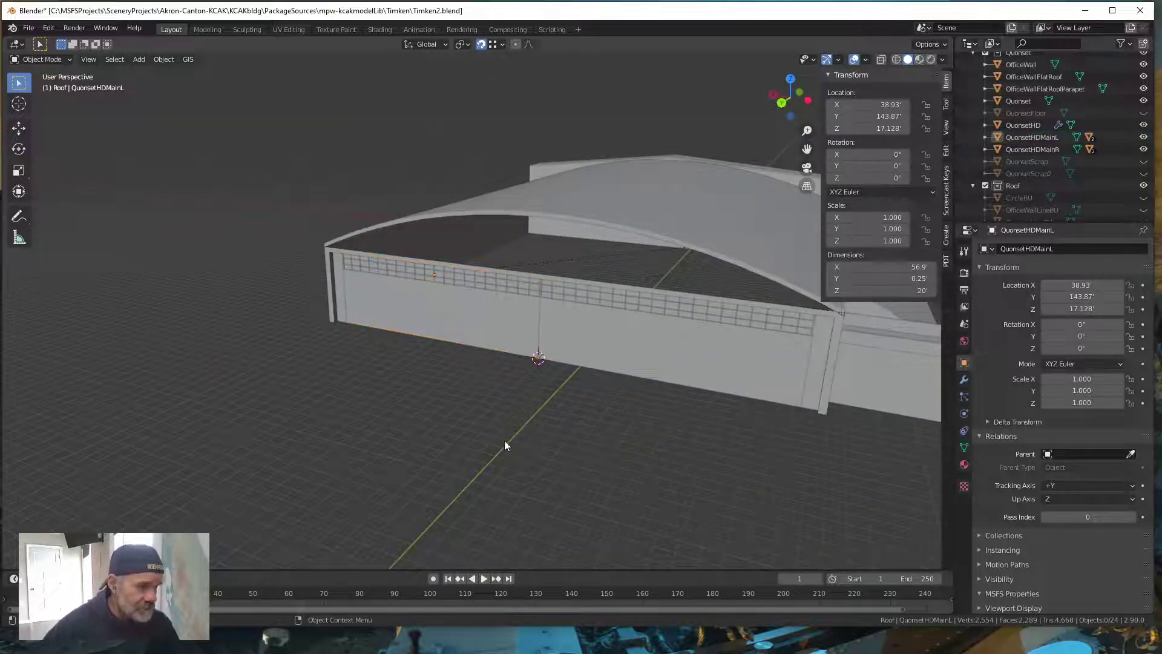
pyautogui.moveTo(662, 441); pyautogui.dragTo(475, 384, button='middle')
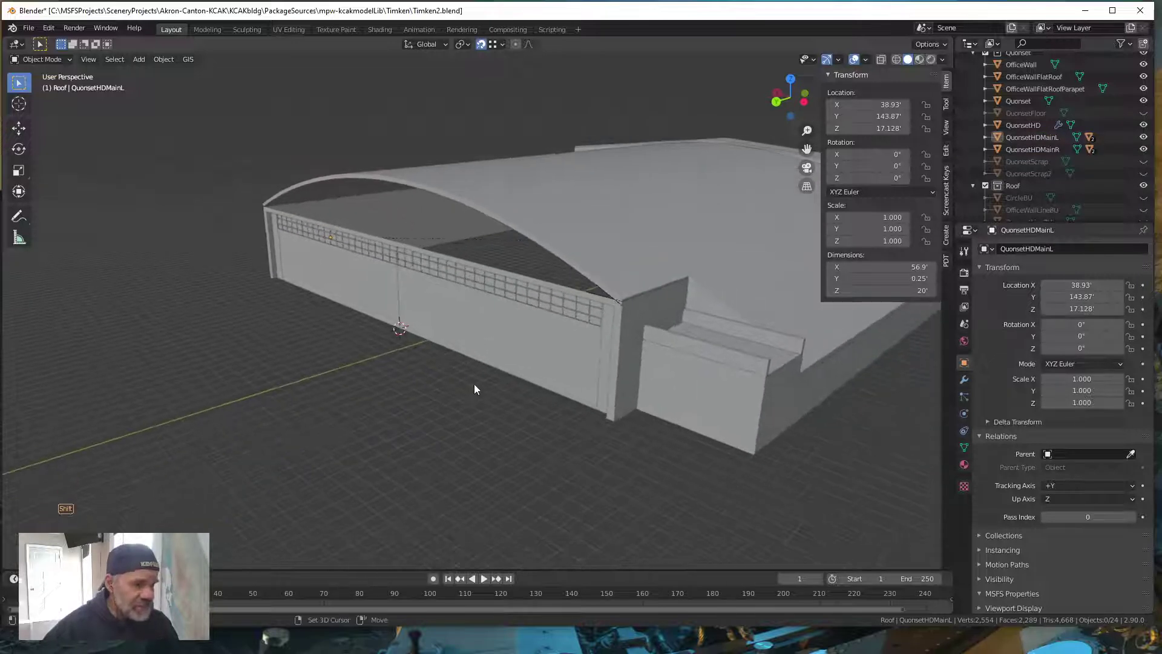
pyautogui.click(29, 28)
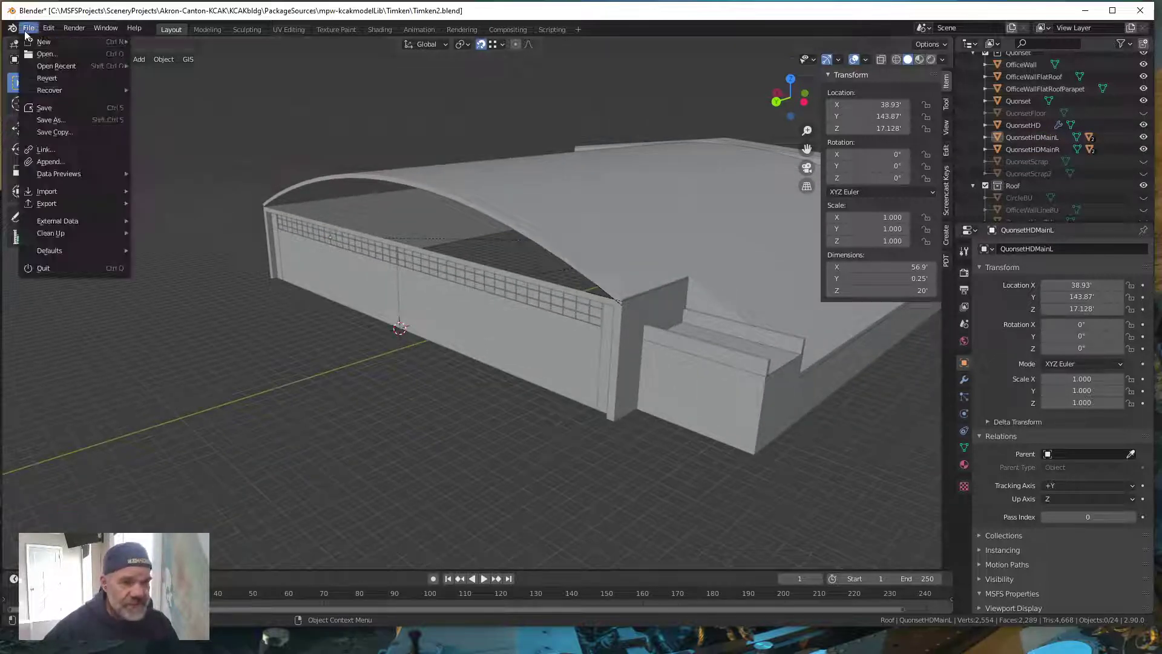
pyautogui.click(47, 112)
# - Unhide the RoofEnd object in the Roof collection to fill the arched end above the hangar door
pyautogui.moveTo(474, 391); pyautogui.dragTo(576, 360, button='middle')
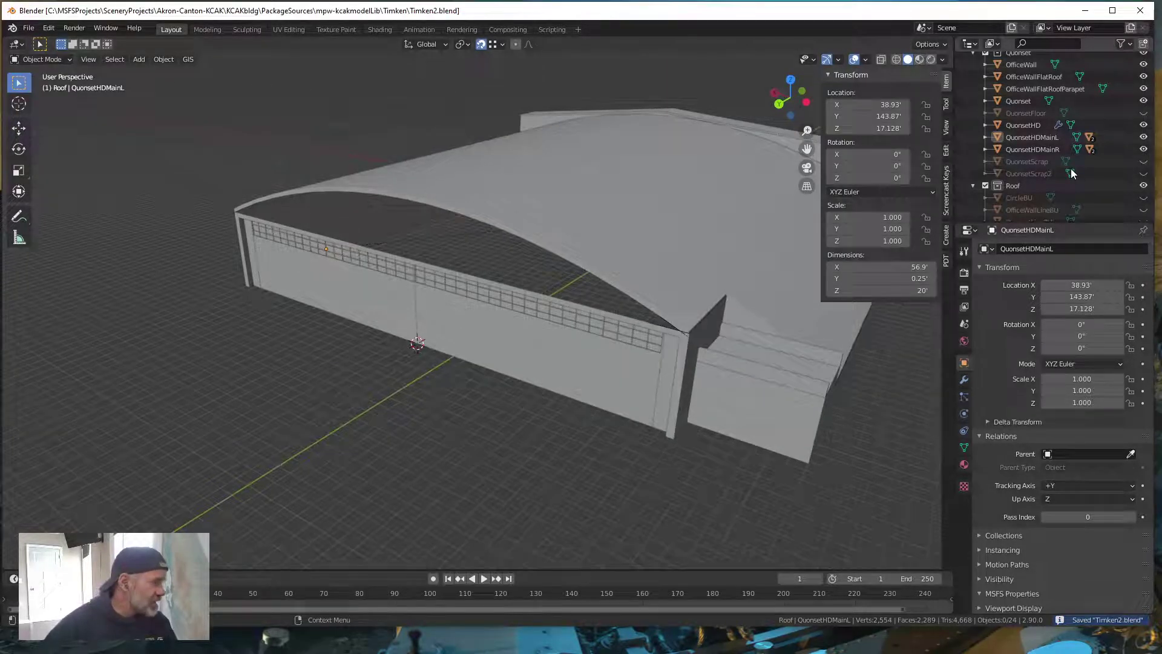
pyautogui.scroll(-3, 1071, 170)
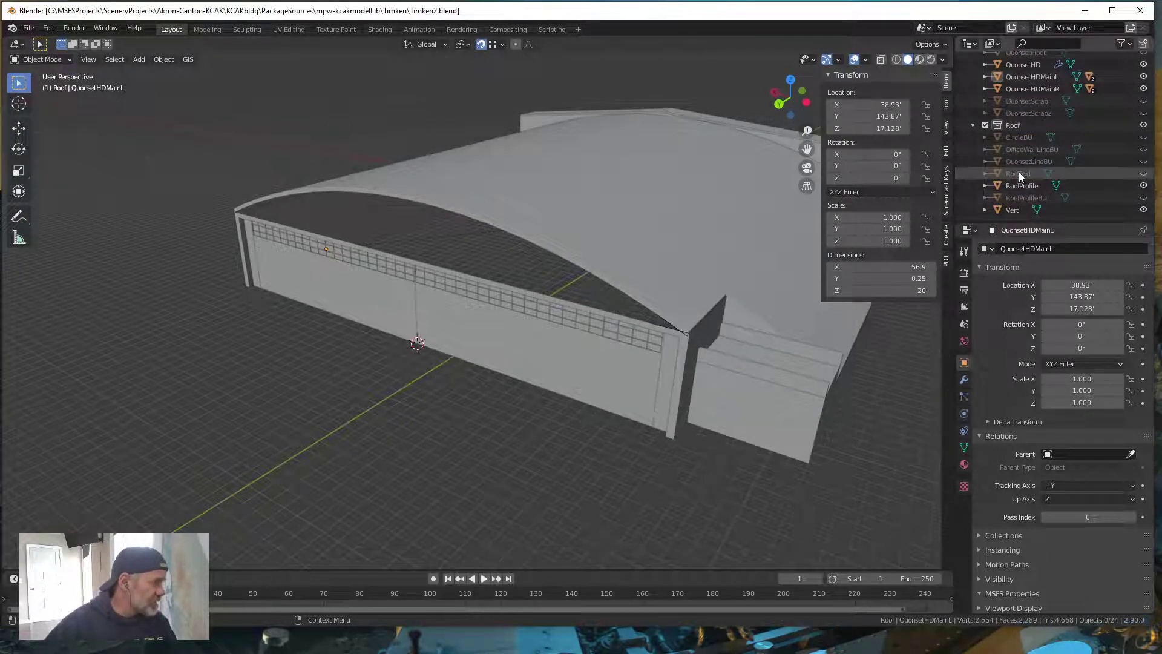
pyautogui.click(1144, 175)
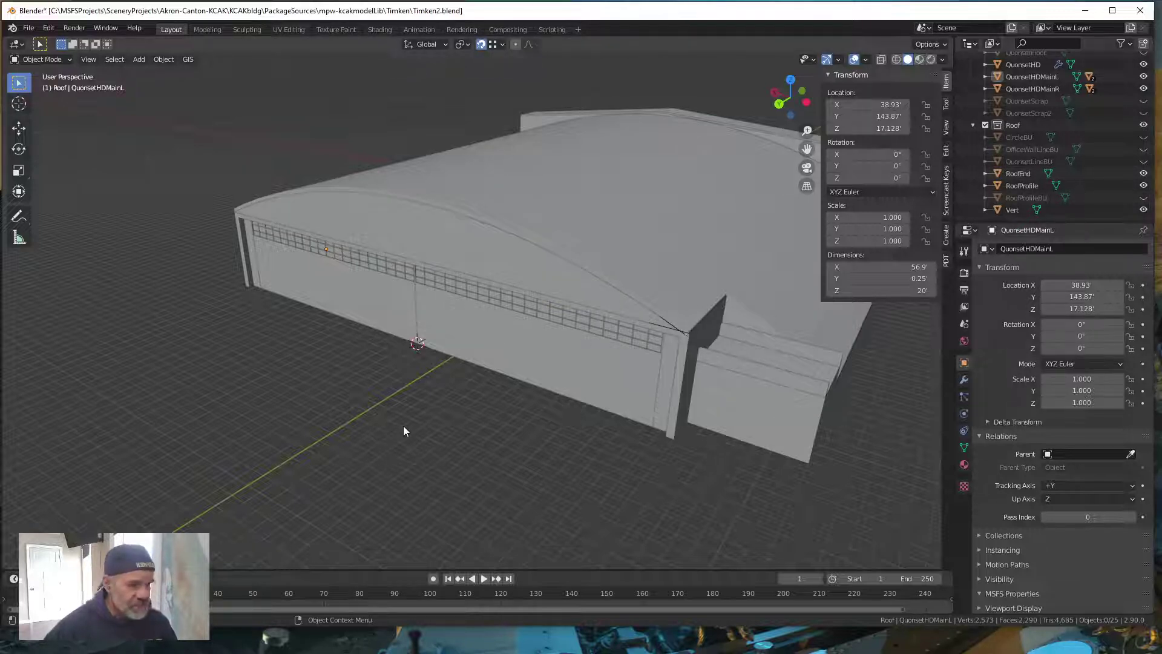
pyautogui.keyDown('alt'); pyautogui.moveTo(404, 430); pyautogui.dragTo(412, 404); pyautogui.keyUp('alt')
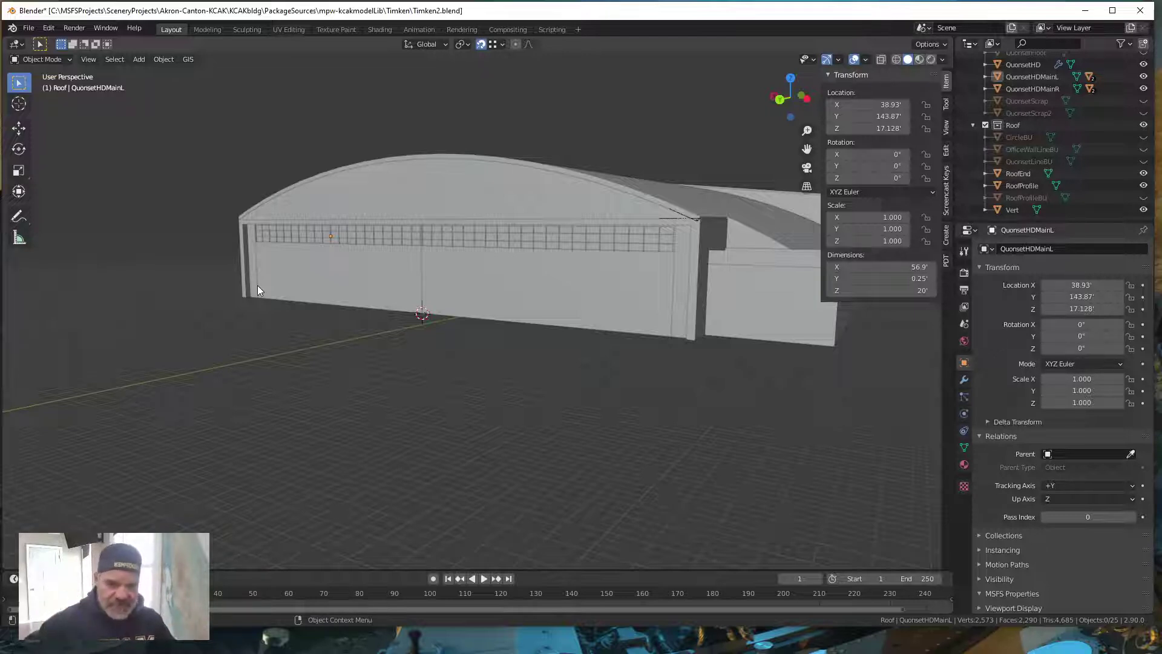
pyautogui.moveTo(603, 396); pyautogui.dragTo(585, 424, button='middle')
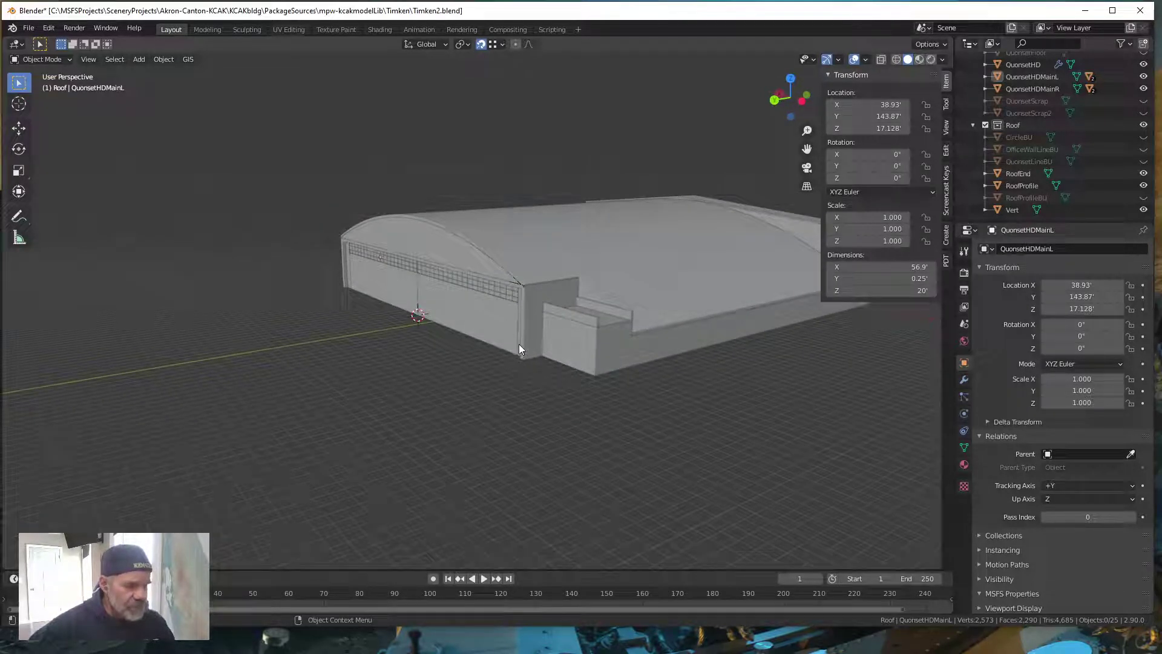
pyautogui.moveTo(760, 402); pyautogui.dragTo(320, 408, button='middle')
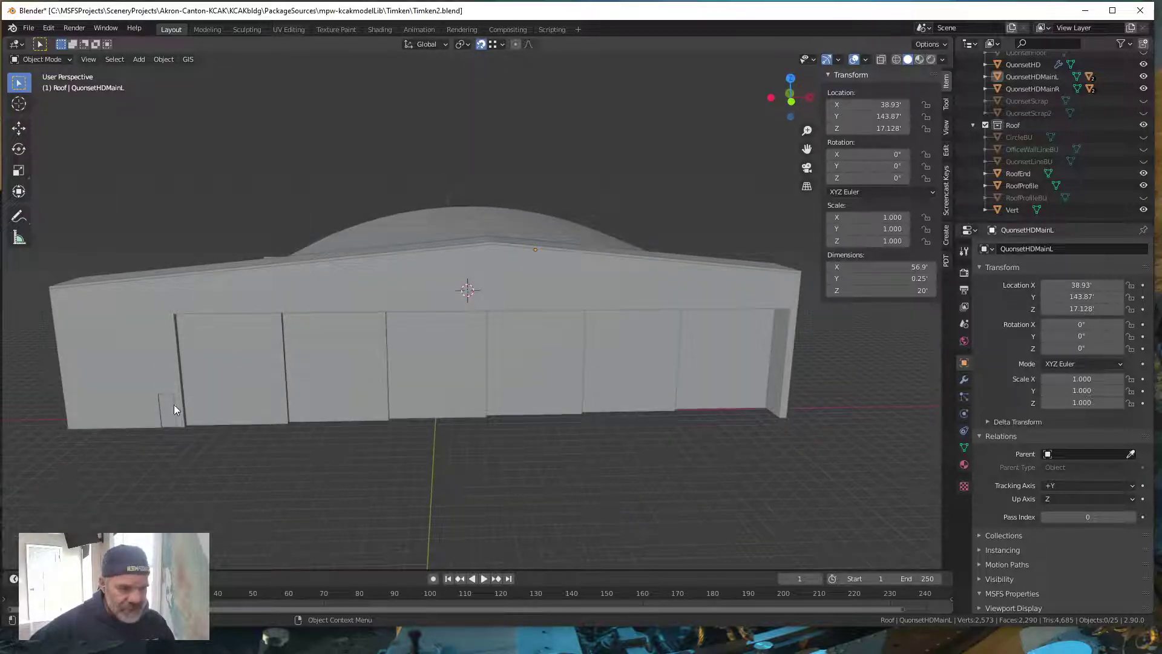
pyautogui.moveTo(291, 448); pyautogui.dragTo(484, 454, button='middle')
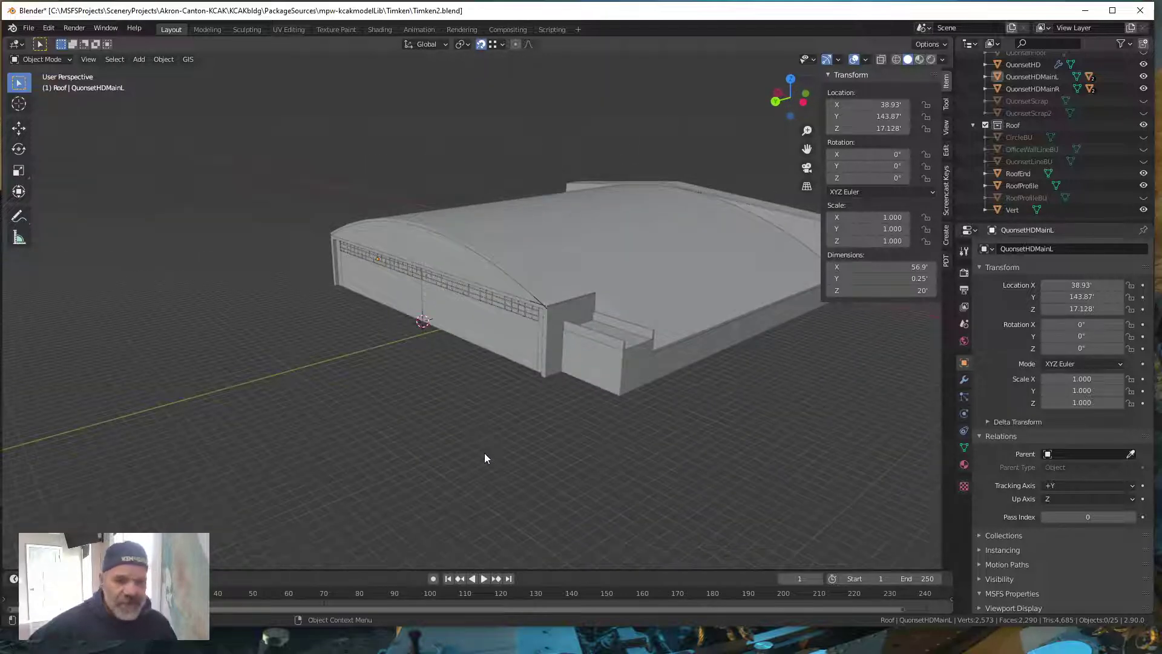